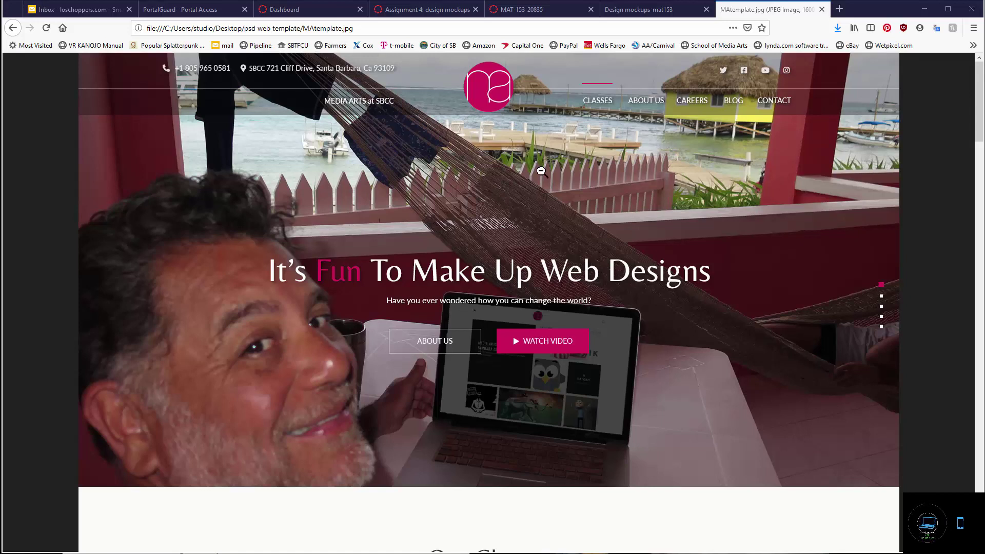
# Review the Assignment 4 design mockups instructions and the Design mockups module page.
pyautogui.click(439, 12)
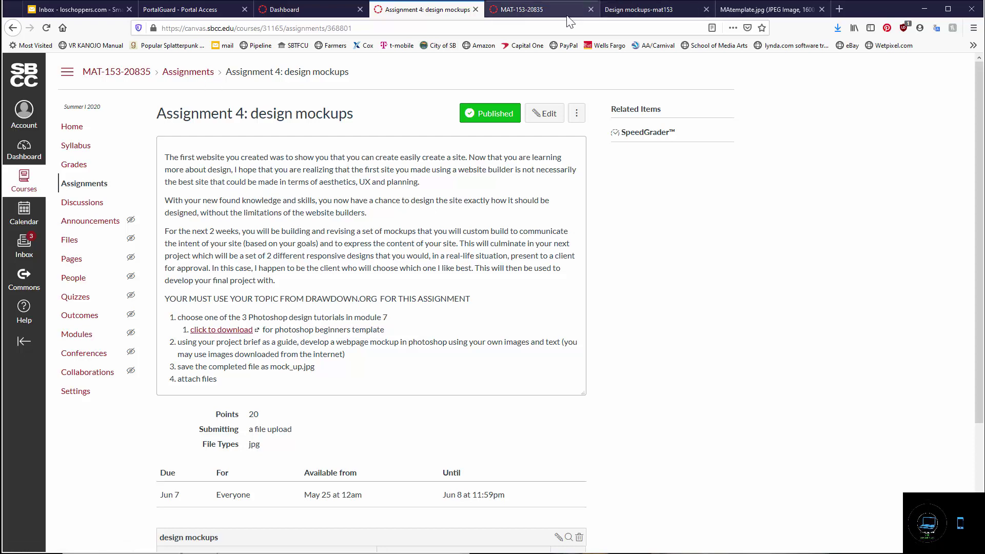
pyautogui.click(645, 14)
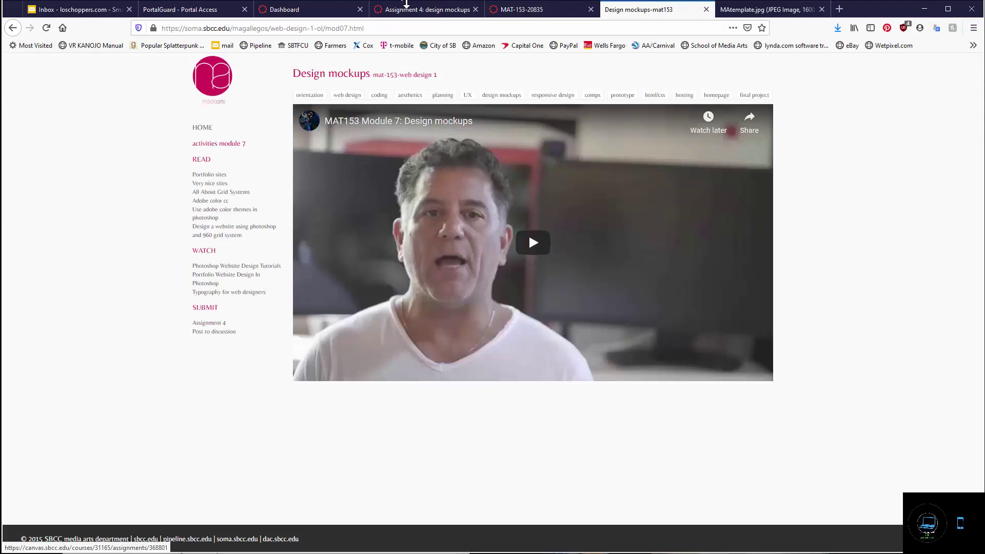
pyautogui.click(411, 11)
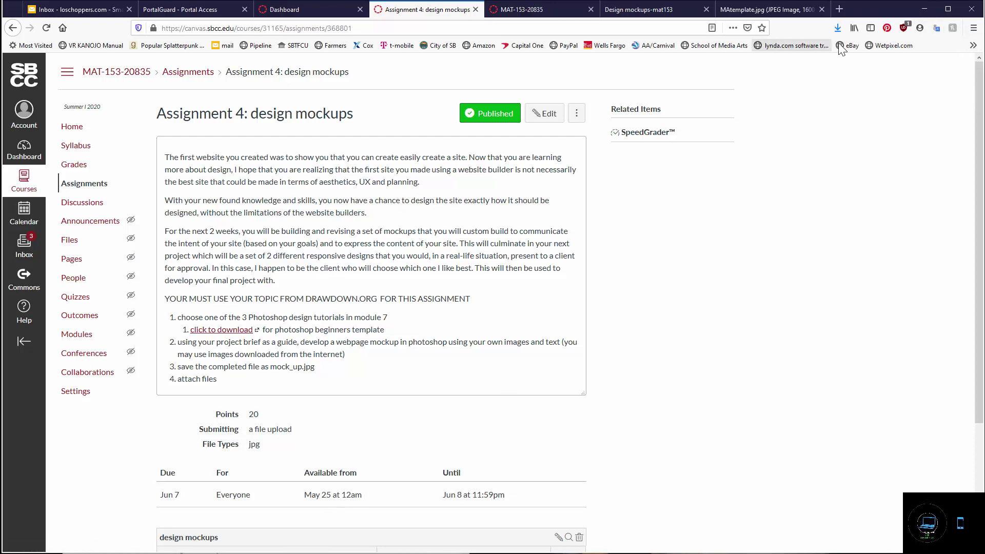
# Open the finished mockup MAtemplate.jpg and examine its header banner and Our Classes section.
pyautogui.click(770, 10)
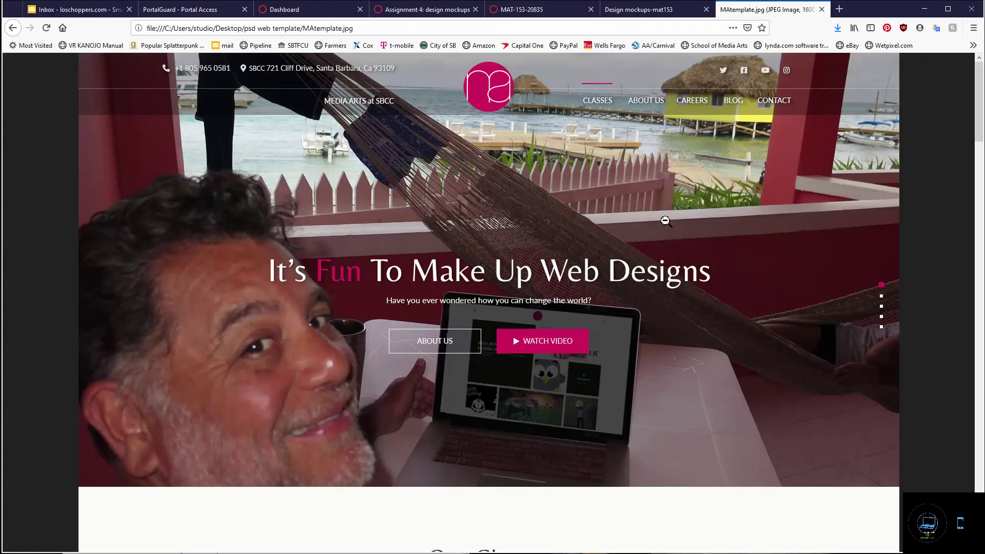
pyautogui.scroll(-1, 667, 222)
pyautogui.scroll(1, 667, 222)
pyautogui.scroll(-2, 562, 140)
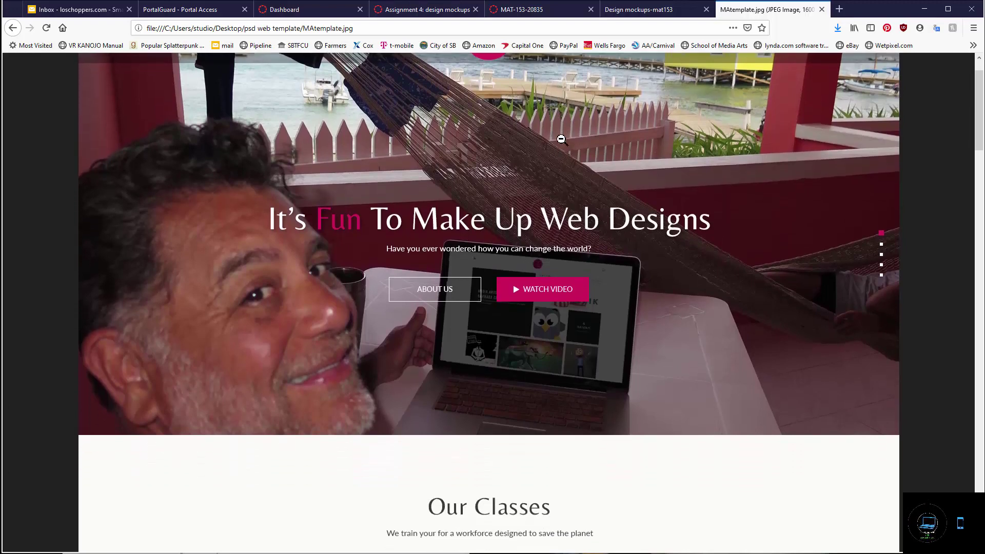
pyautogui.scroll(2, 561, 141)
pyautogui.scroll(-3, 561, 143)
pyautogui.scroll(-10, 561, 146)
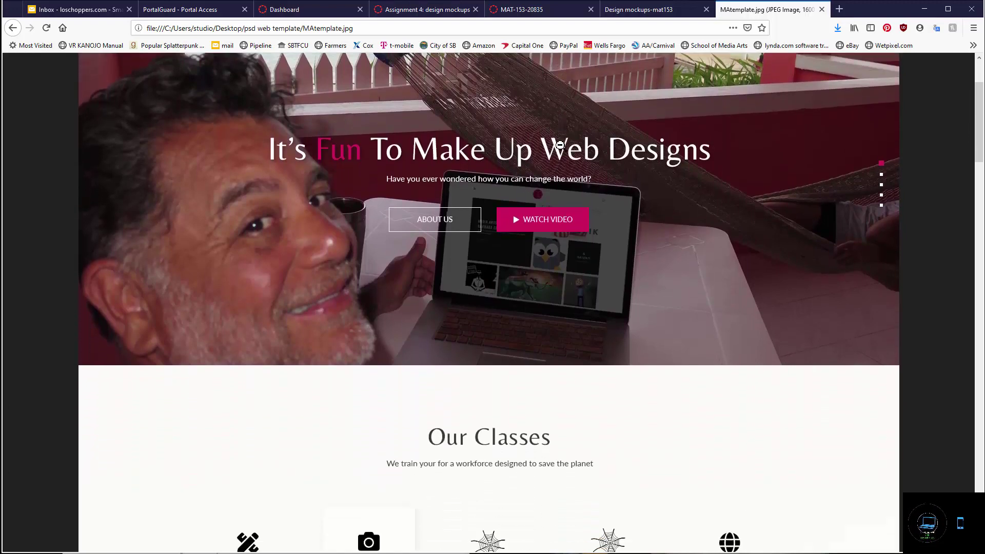
pyautogui.scroll(-4, 561, 146)
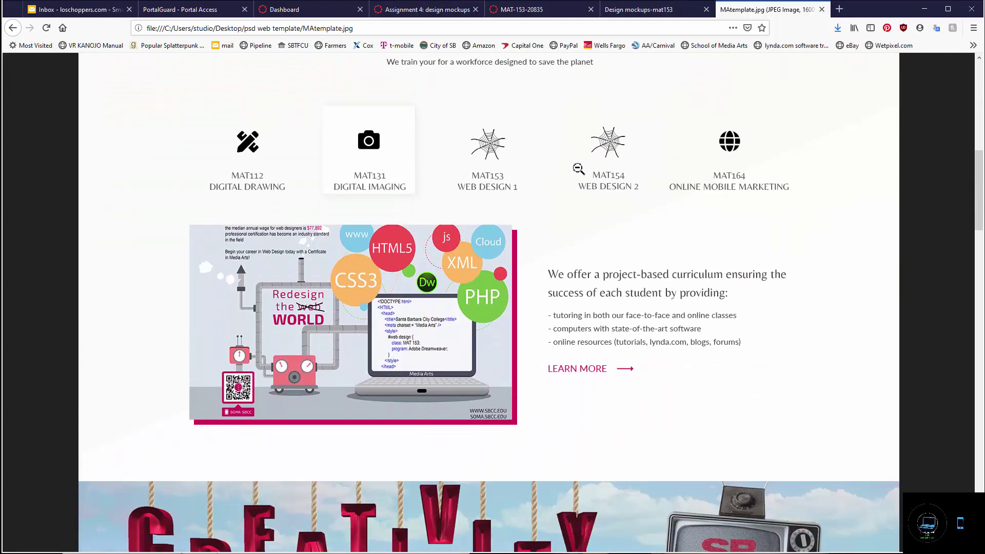
pyautogui.scroll(-4, 579, 169)
pyautogui.scroll(6, 579, 168)
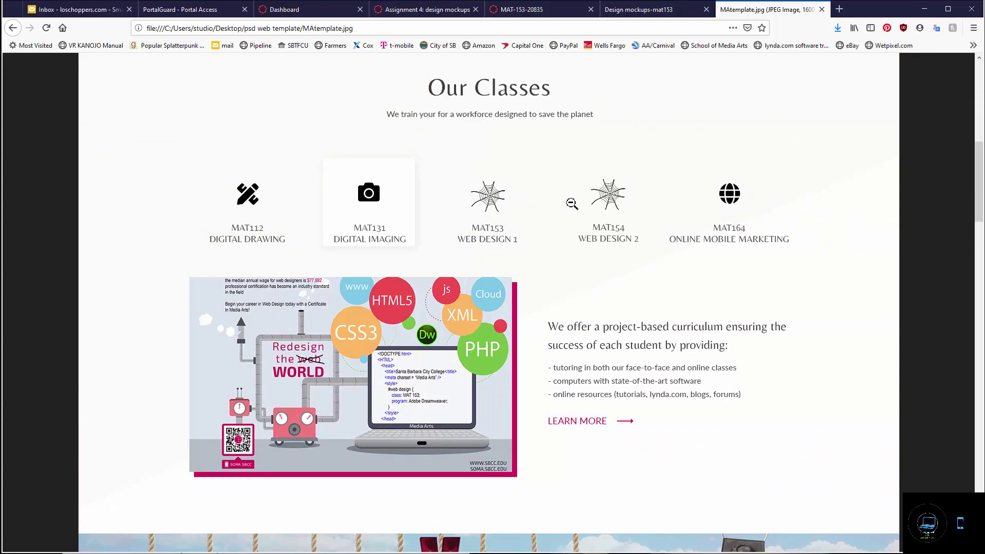
pyautogui.scroll(3, 570, 207)
pyautogui.scroll(-3, 559, 211)
pyautogui.scroll(3, 618, 194)
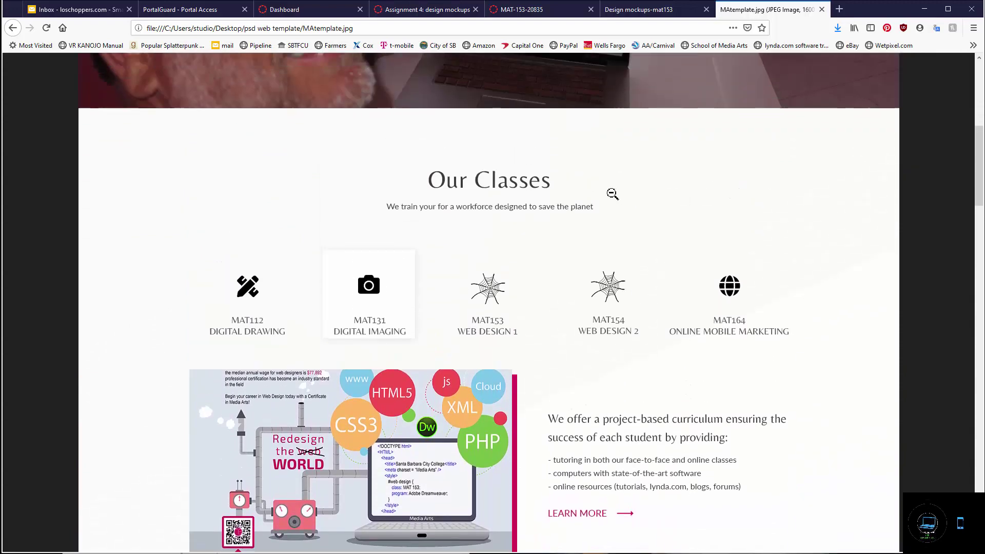
# Examine the mockup's curriculum, About Us, Careers and Latest Blog sections.
pyautogui.scroll(-6, 574, 210)
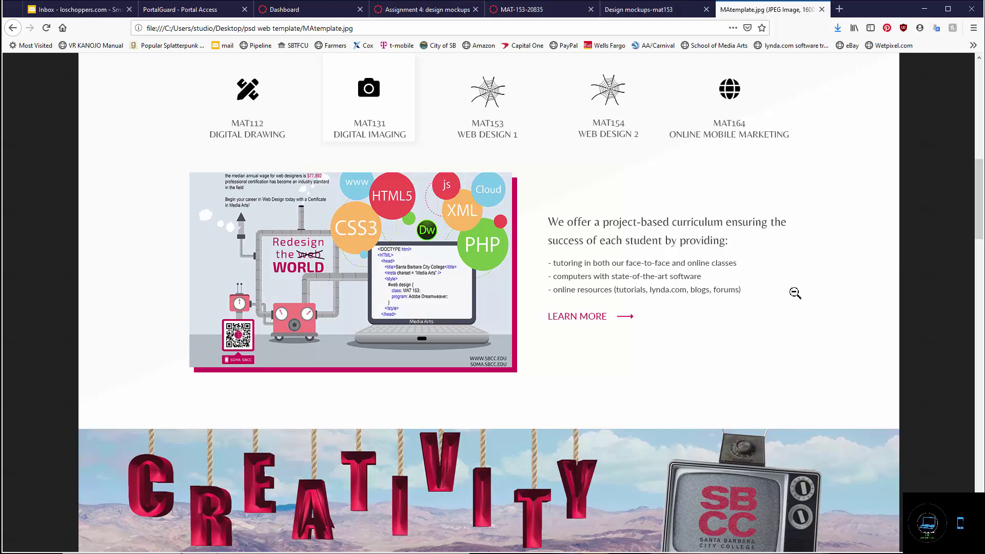
pyautogui.scroll(-1, 421, 284)
pyautogui.scroll(-2, 422, 284)
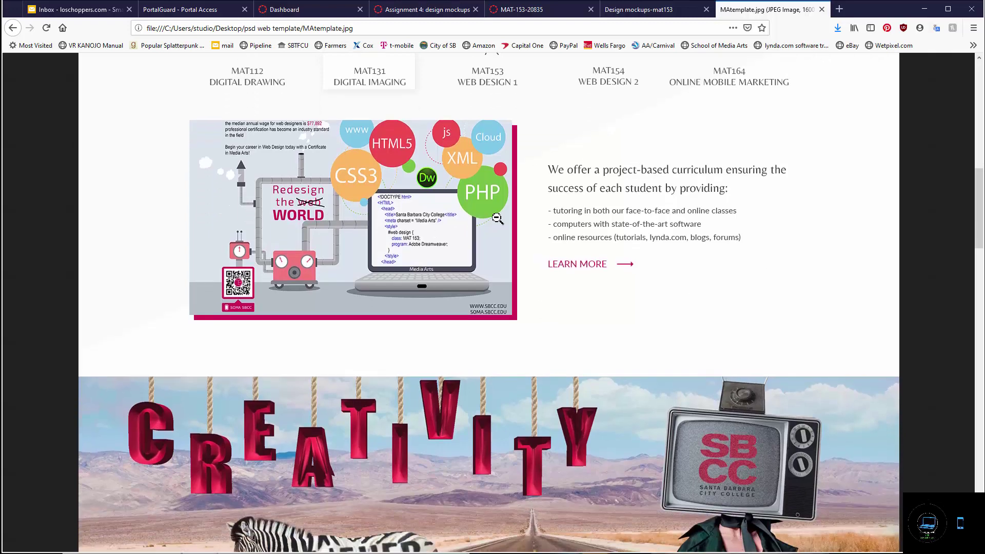
pyautogui.scroll(-3, 575, 252)
pyautogui.scroll(-10, 634, 198)
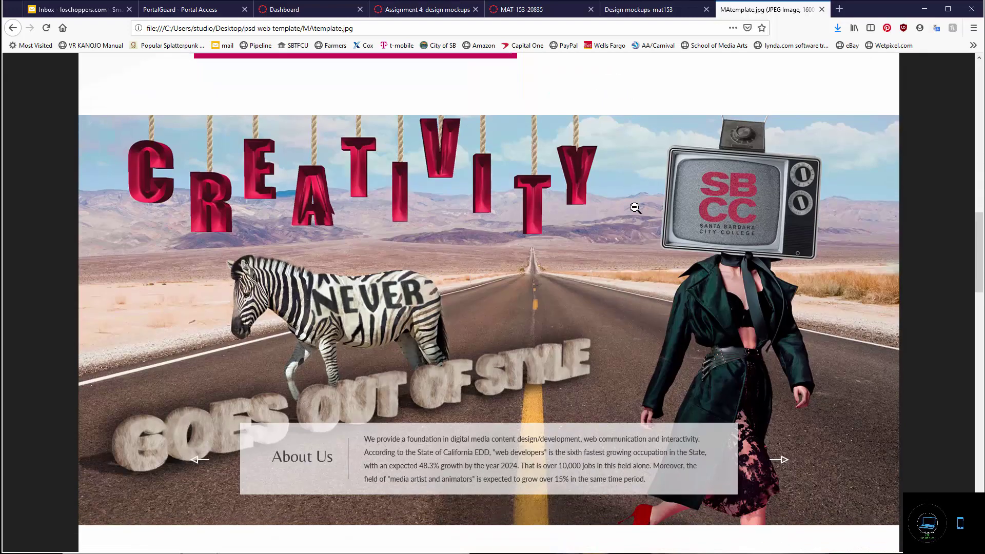
pyautogui.scroll(-7, 636, 209)
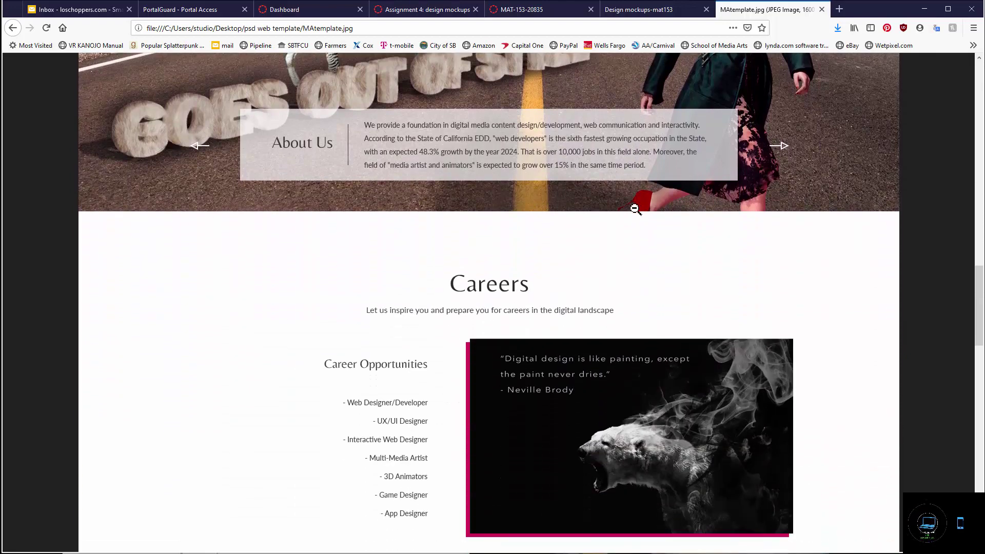
pyautogui.scroll(-1, 636, 208)
pyautogui.scroll(4, 634, 210)
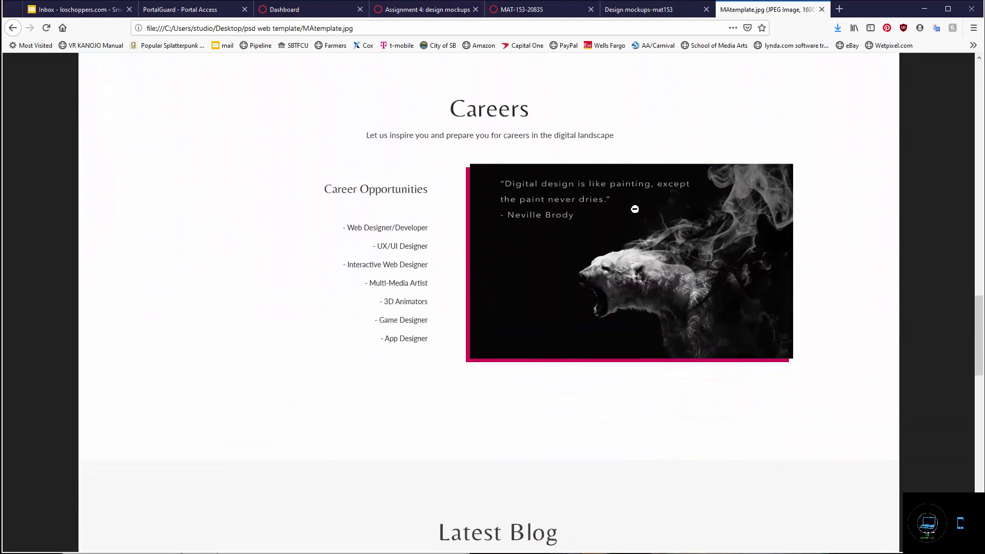
pyautogui.scroll(-8, 552, 267)
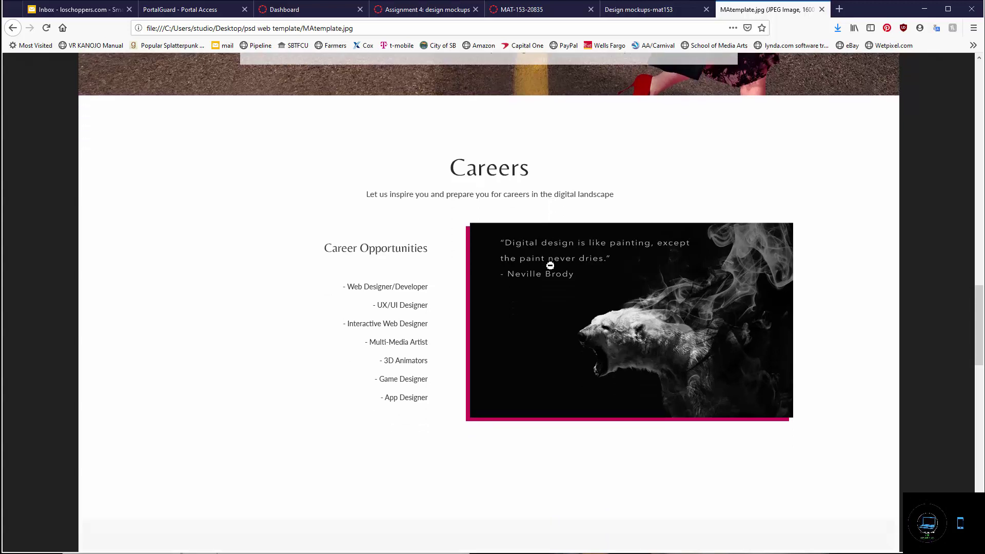
pyautogui.scroll(-5, 553, 267)
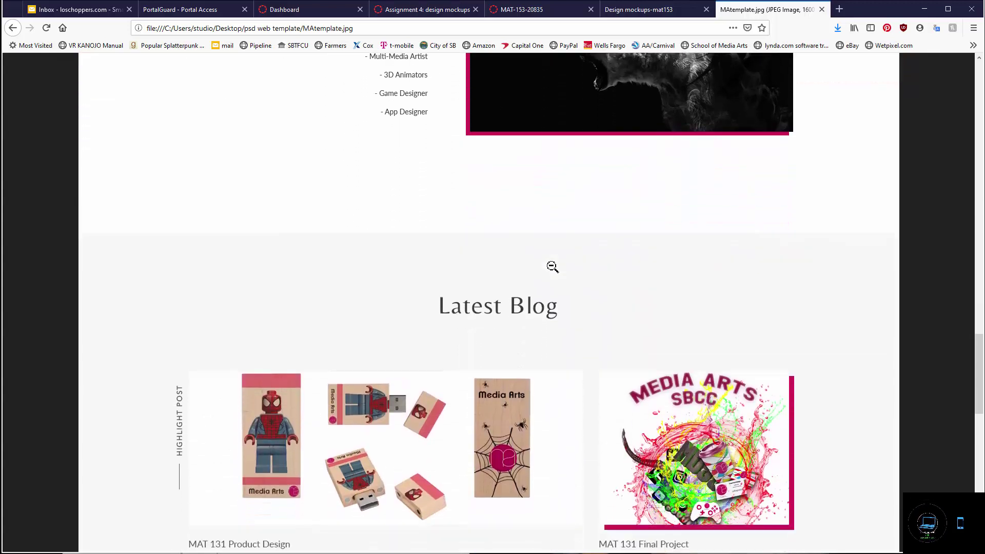
pyautogui.scroll(-6, 552, 267)
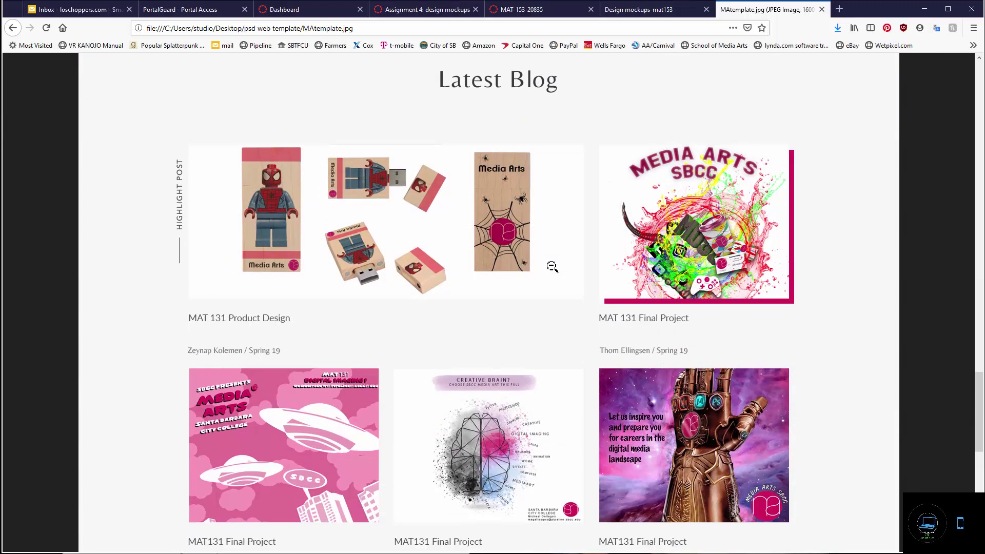
pyautogui.scroll(-5, 553, 267)
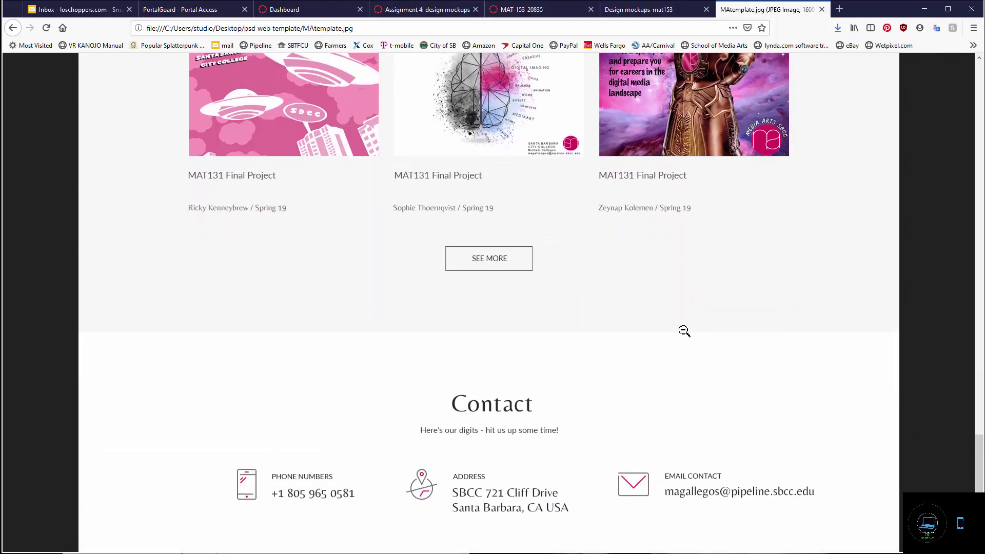
# Examine the mockup's Contact section and footer, and return to the header navigation.
pyautogui.scroll(-4, 701, 307)
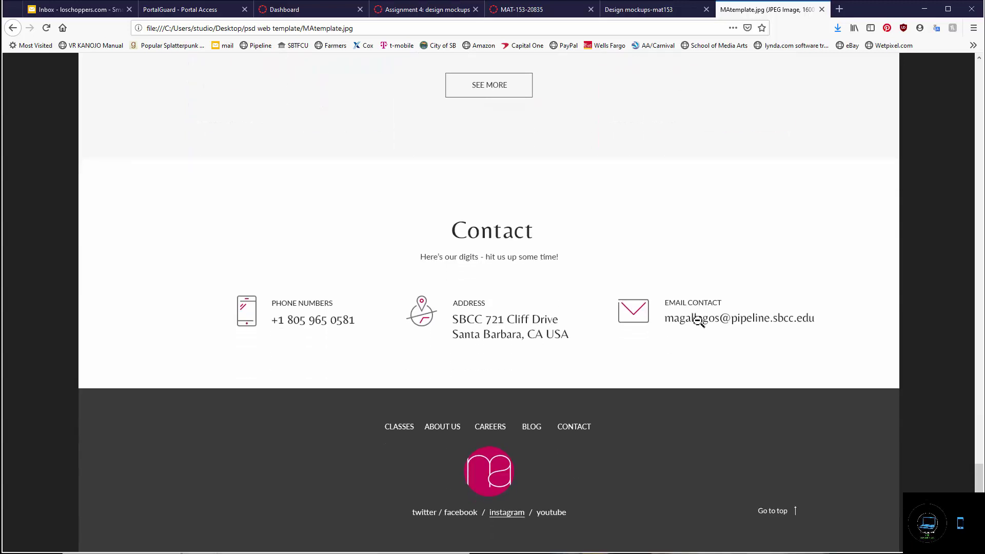
pyautogui.scroll(1, 698, 321)
pyautogui.scroll(-1, 698, 322)
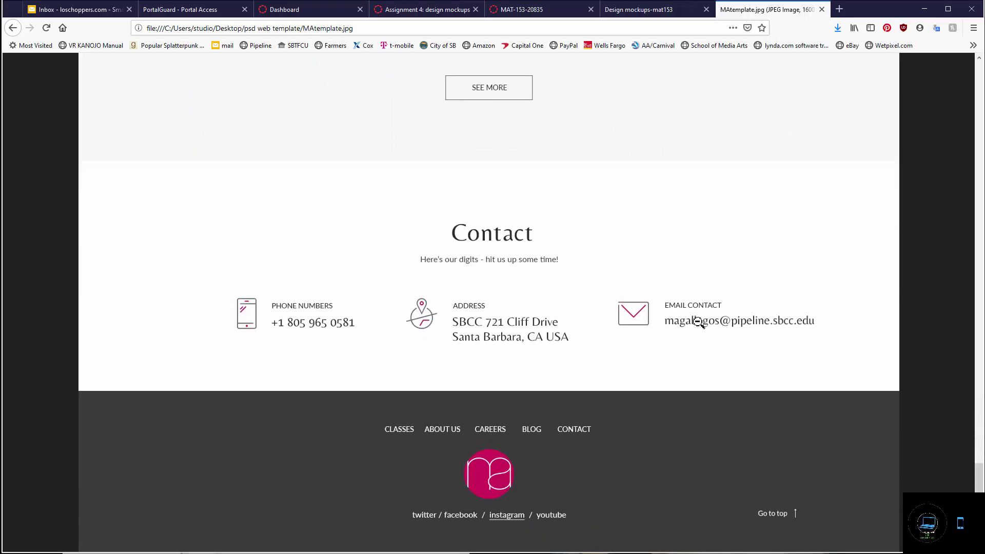
pyautogui.scroll(1, 699, 322)
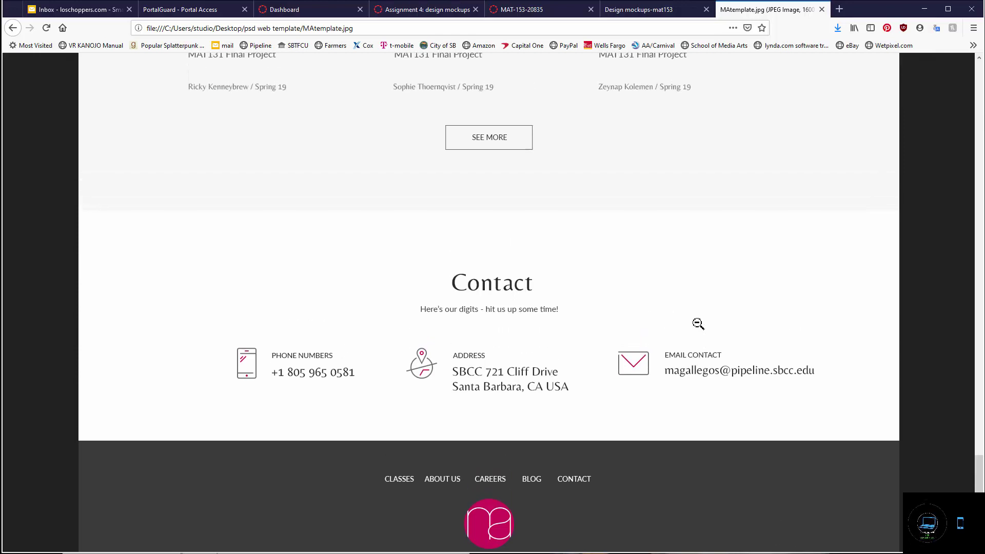
pyautogui.scroll(1, 698, 324)
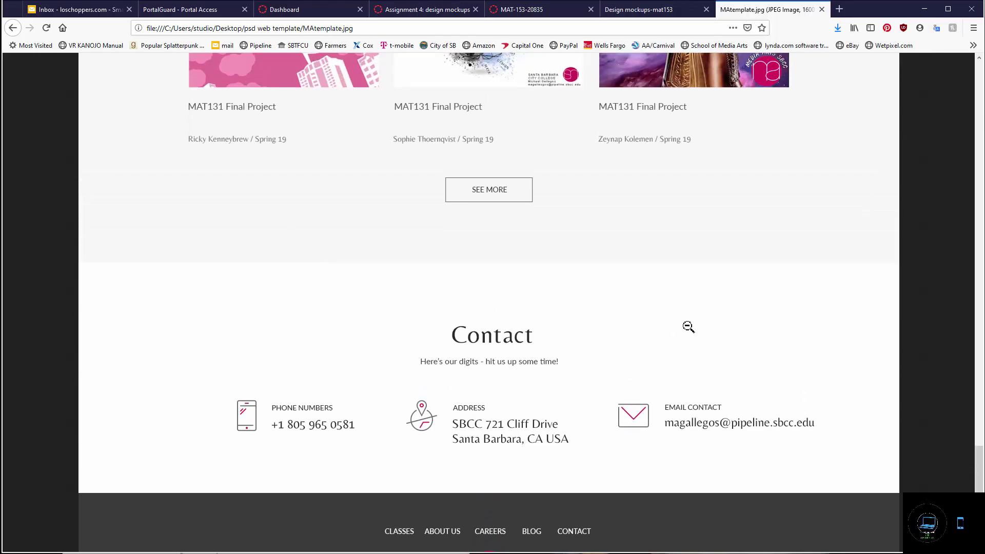
pyautogui.scroll(1, 661, 334)
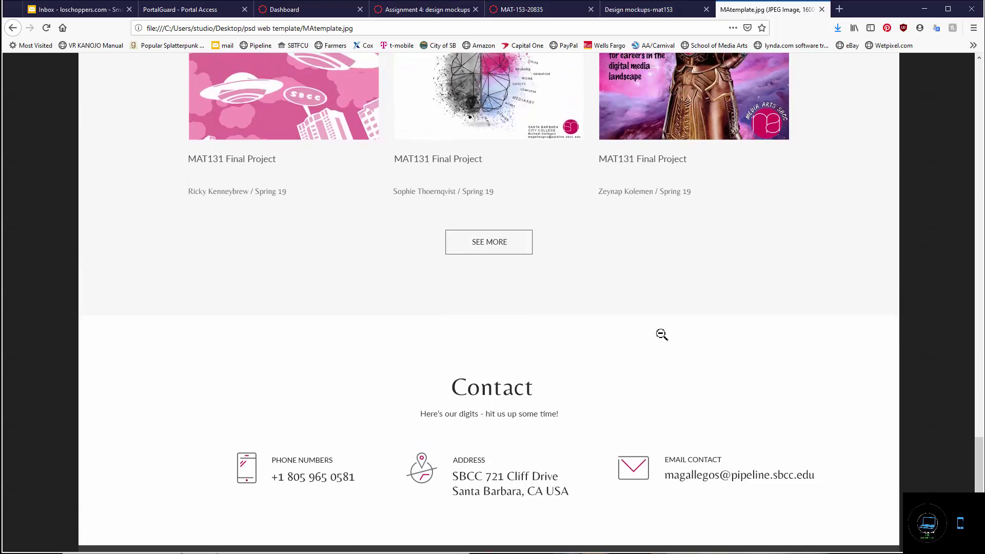
pyautogui.scroll(-2, 662, 334)
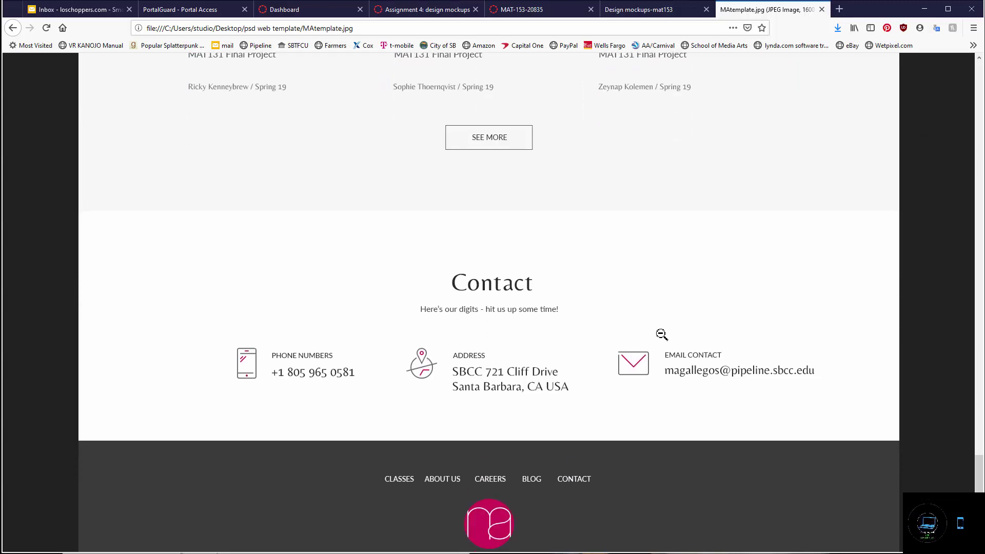
pyautogui.scroll(-1, 661, 334)
pyautogui.scroll(13, 663, 340)
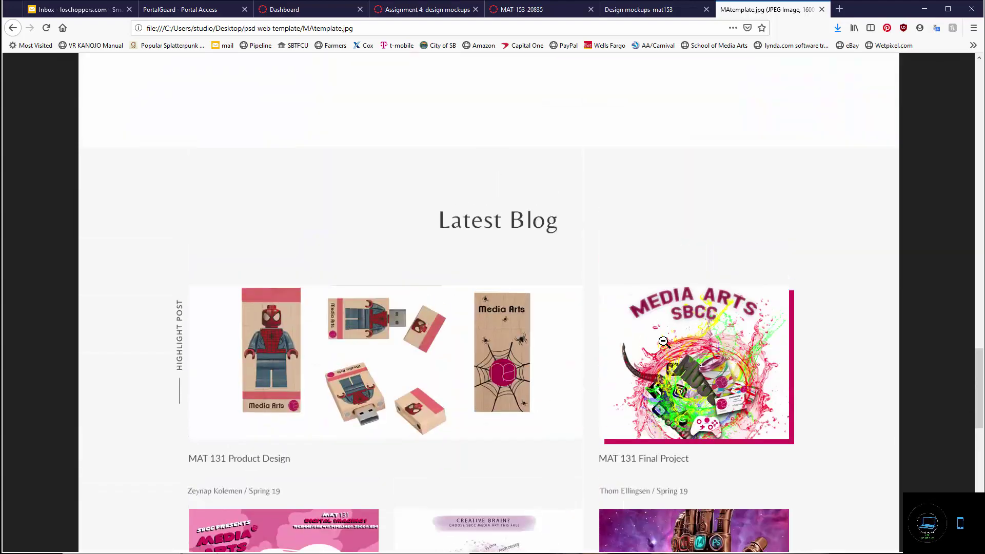
pyautogui.scroll(15, 664, 341)
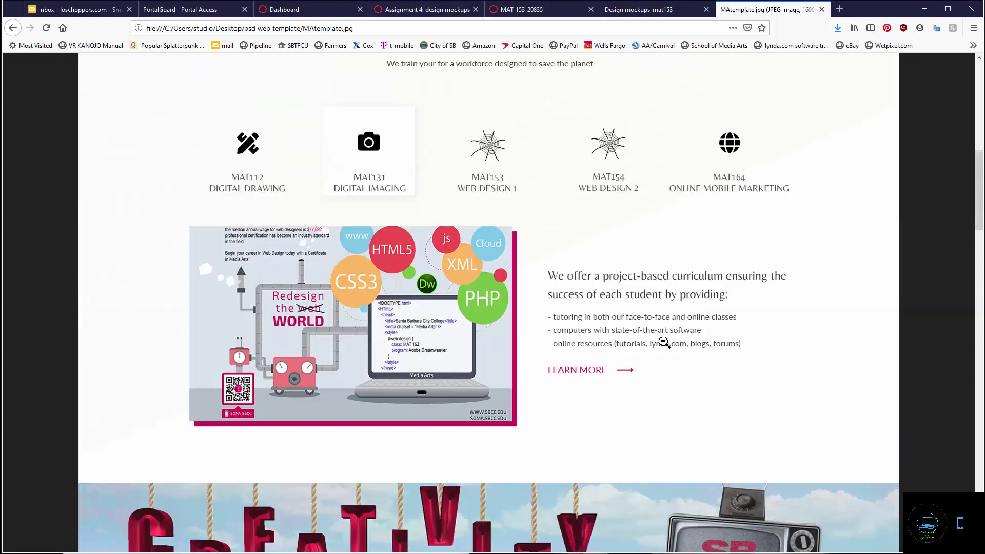
pyautogui.scroll(10, 663, 342)
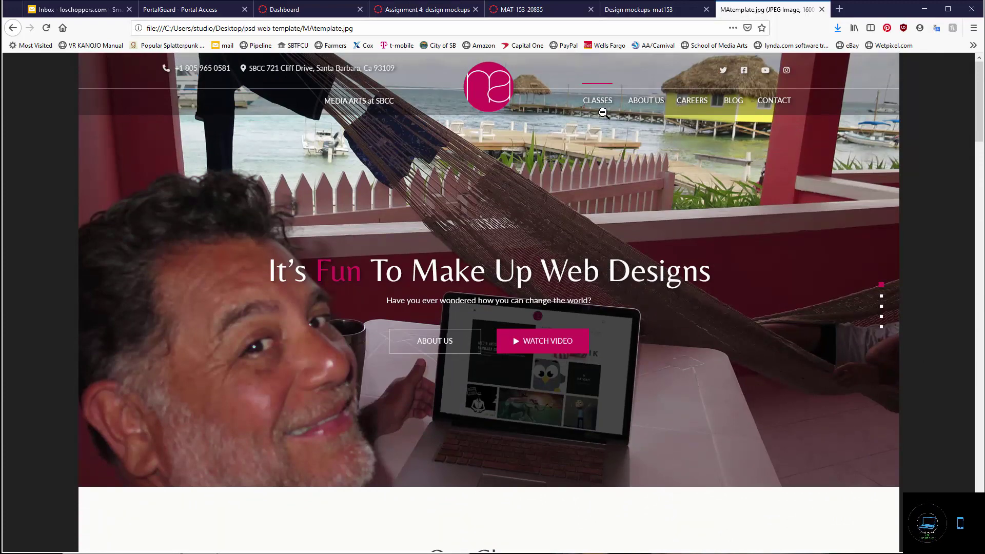
# Switch to the psd web template folder and open Posh_free_template_by_junoteam.psd in Photoshop.
pyautogui.click(925, 9)
pyautogui.click(344, 414)
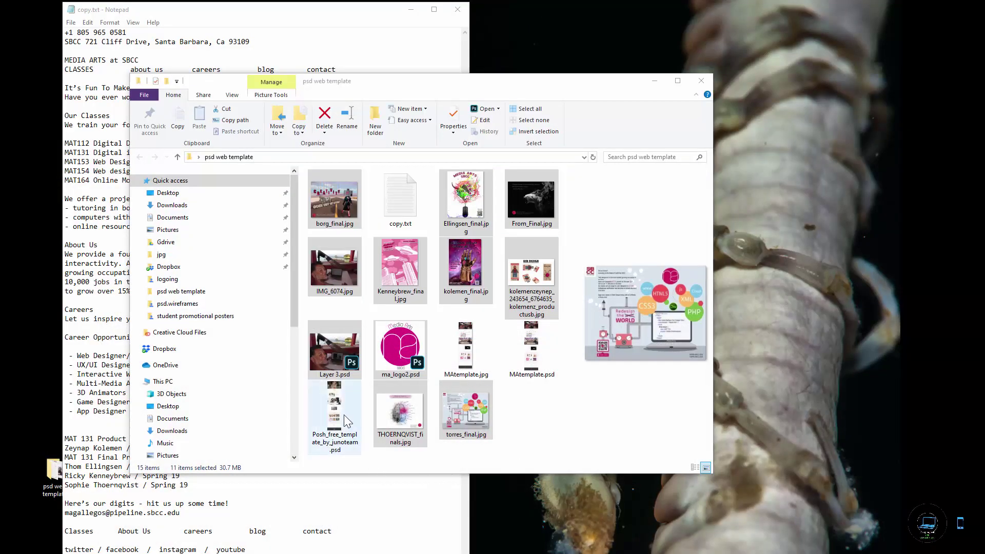
pyautogui.doubleClick(340, 407)
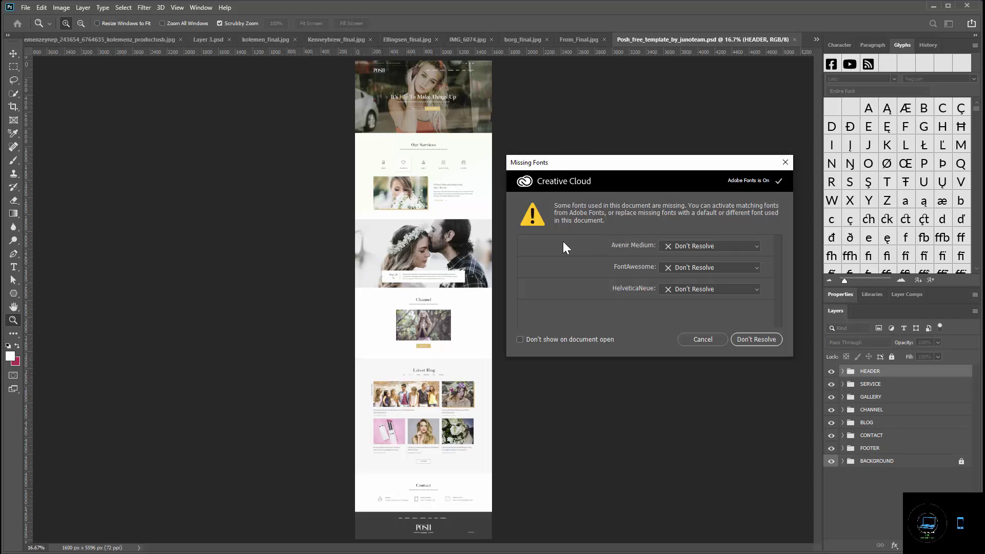
# Check the replacement options for the missing Avenir Medium font, and leave all missing fonts unresolved.
pyautogui.click(755, 246)
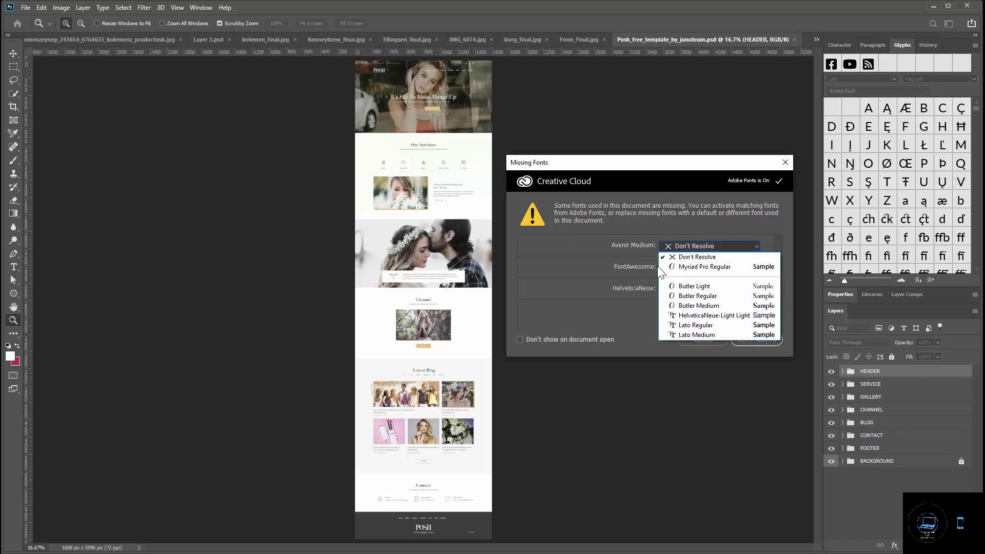
pyautogui.click(560, 261)
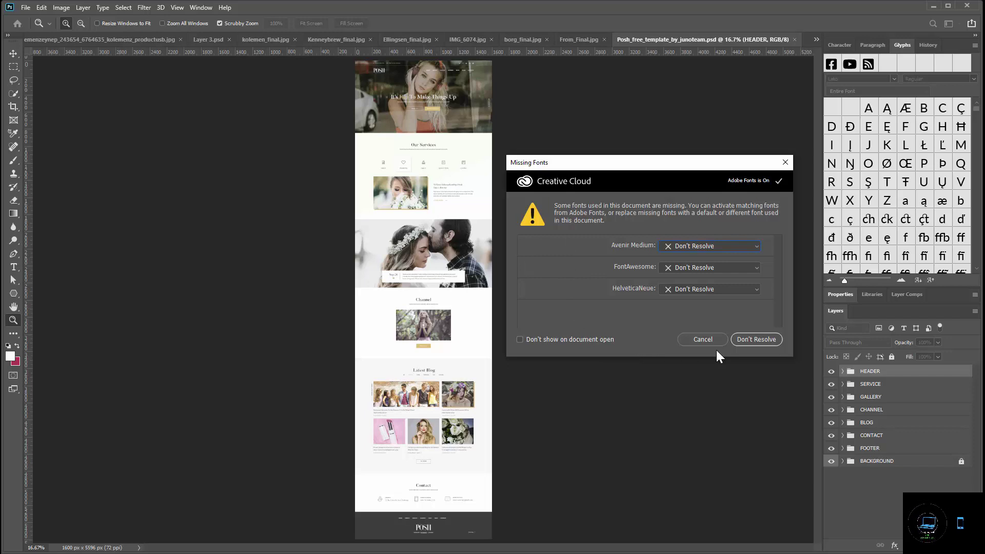
pyautogui.click(758, 341)
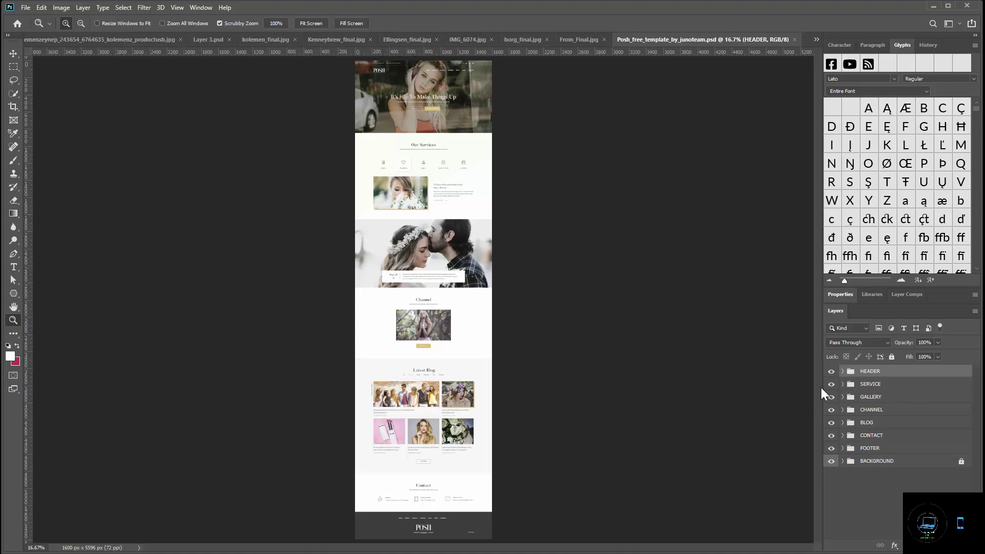
# Switch back to the psd web template folder and preview borg_final.jpg and copy.txt.
pyautogui.click(932, 8)
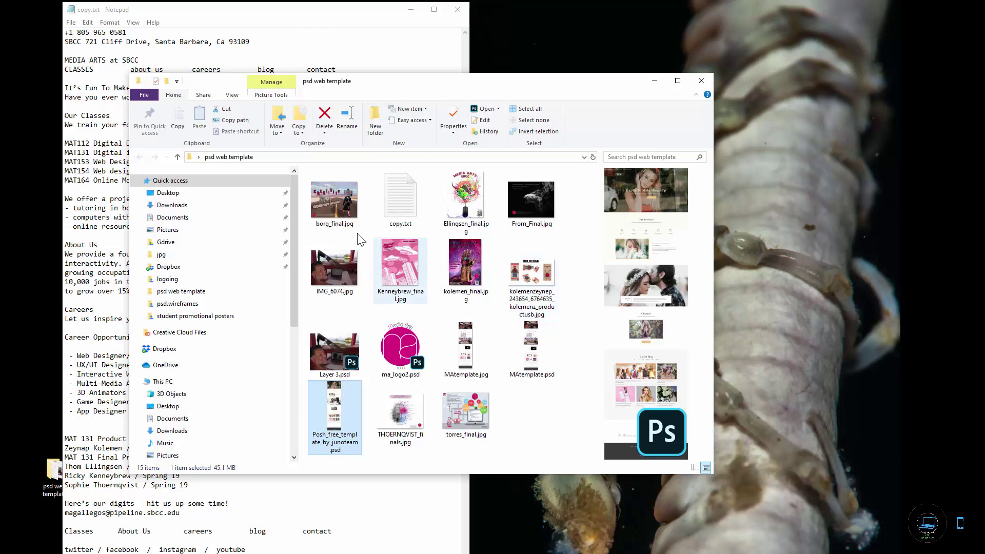
pyautogui.click(343, 213)
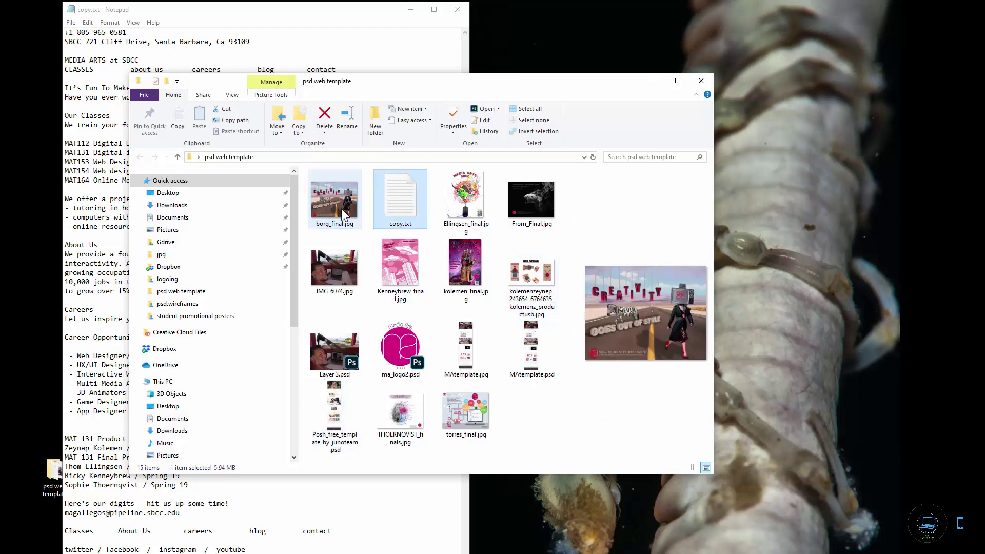
pyautogui.press('Right')
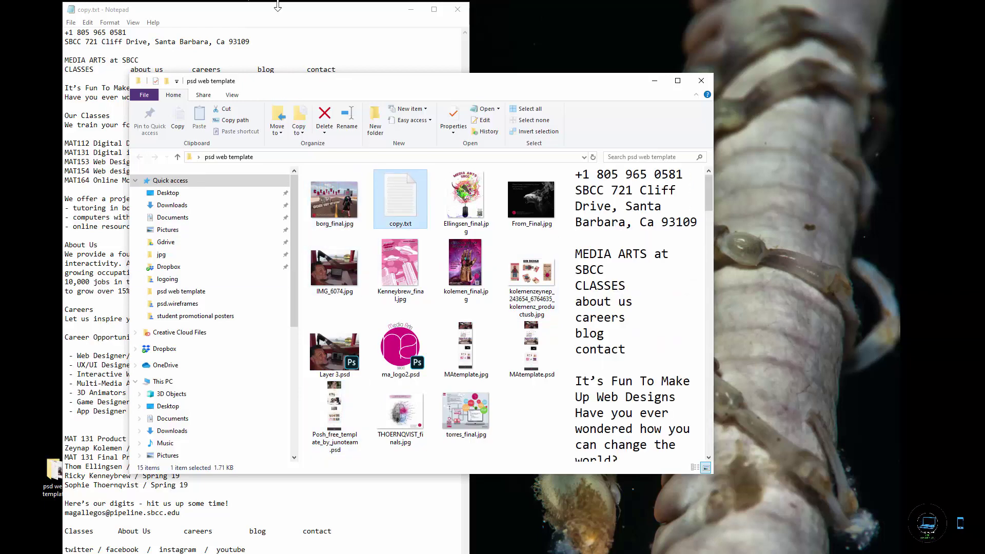
# Review the text in copy.txt, and preview the supplied artwork, photo and logo files in the psd web template folder.
pyautogui.click(281, 17)
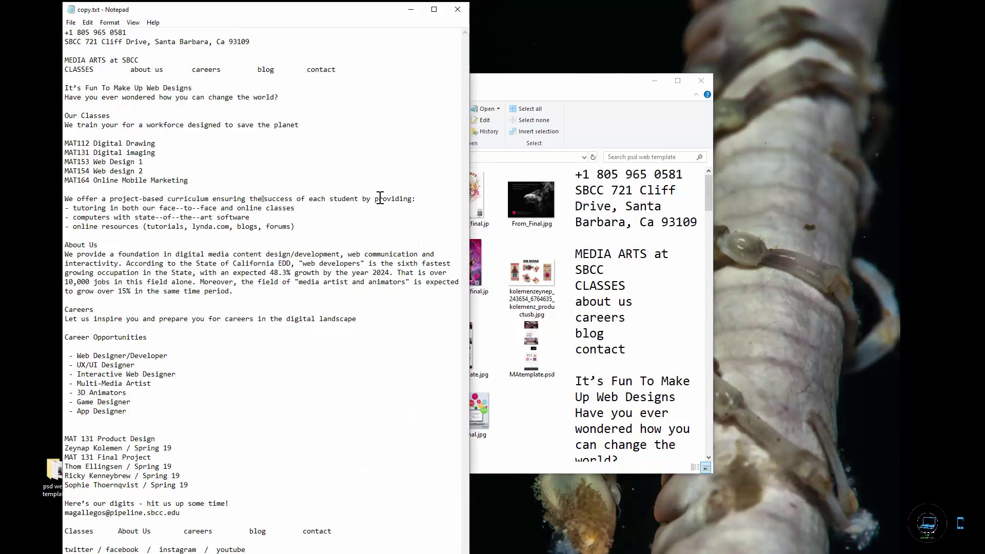
pyautogui.click(534, 93)
pyautogui.press('Right')
pyautogui.press('Right')
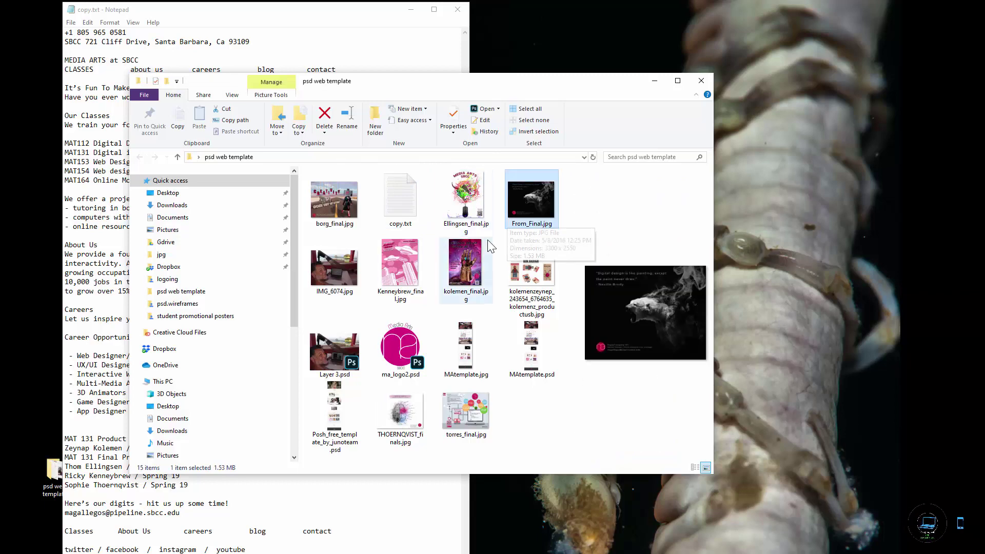
pyautogui.press('Down')
pyautogui.press('Left')
pyautogui.press('Left')
pyautogui.press('Left')
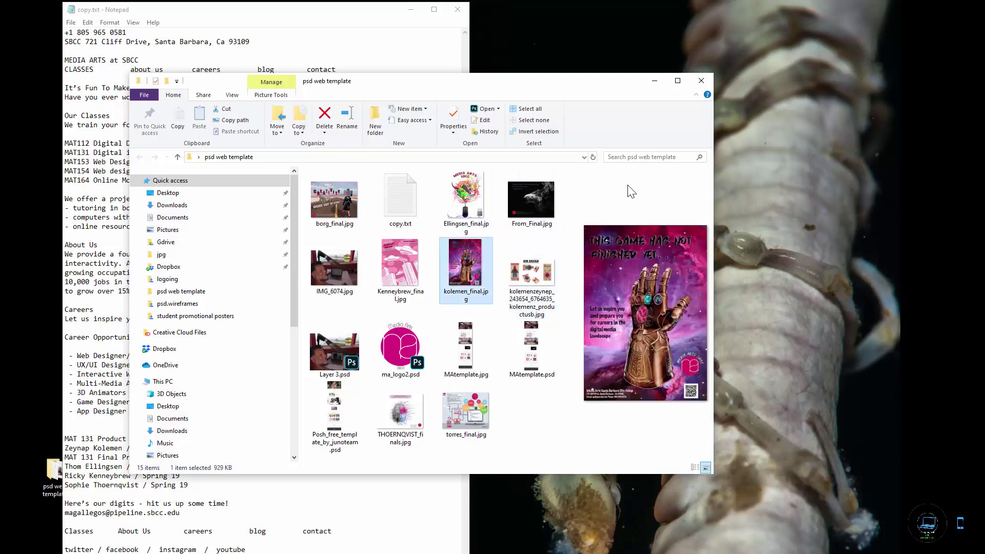
pyautogui.press('Down')
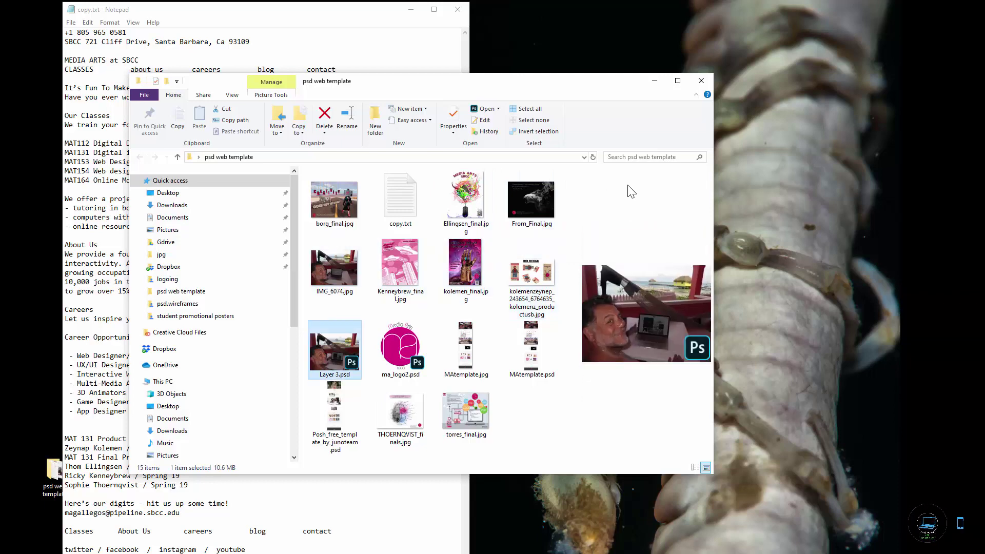
pyautogui.press('Right')
pyautogui.press('Right')
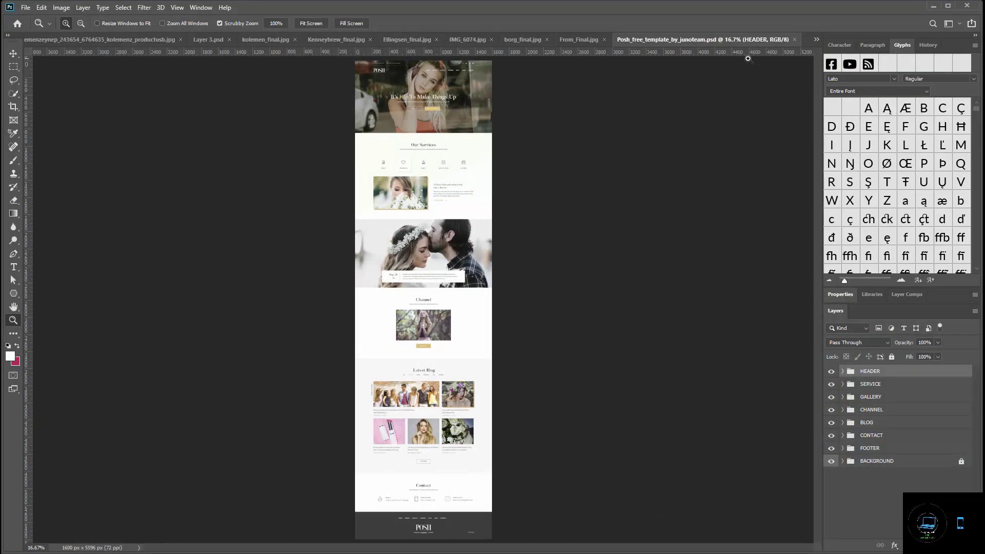
# Switch to MAtemplate.psd in Photoshop and examine the finished mockup from the header through the Our Classes and About Us sections.
pyautogui.click(815, 40)
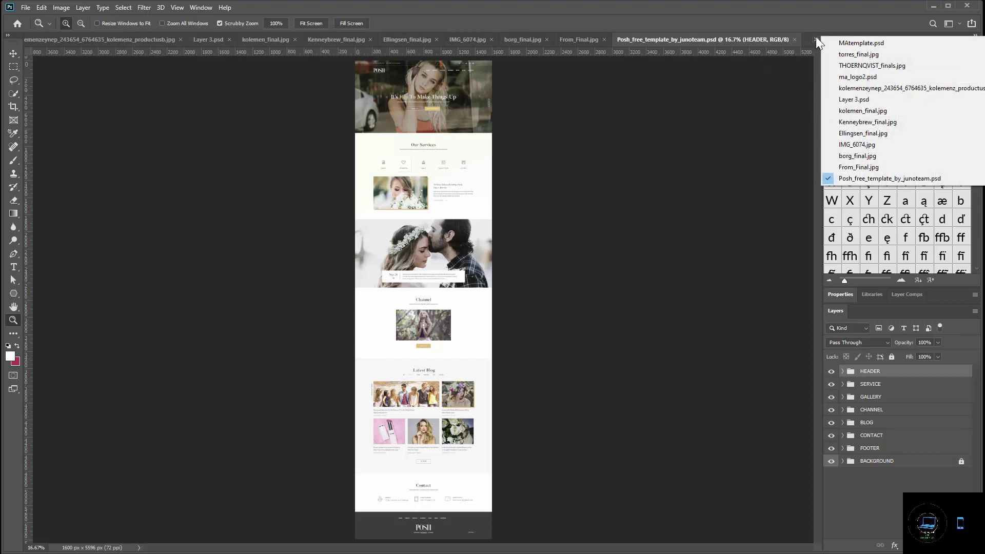
pyautogui.click(855, 43)
pyautogui.scroll(-5, 504, 324)
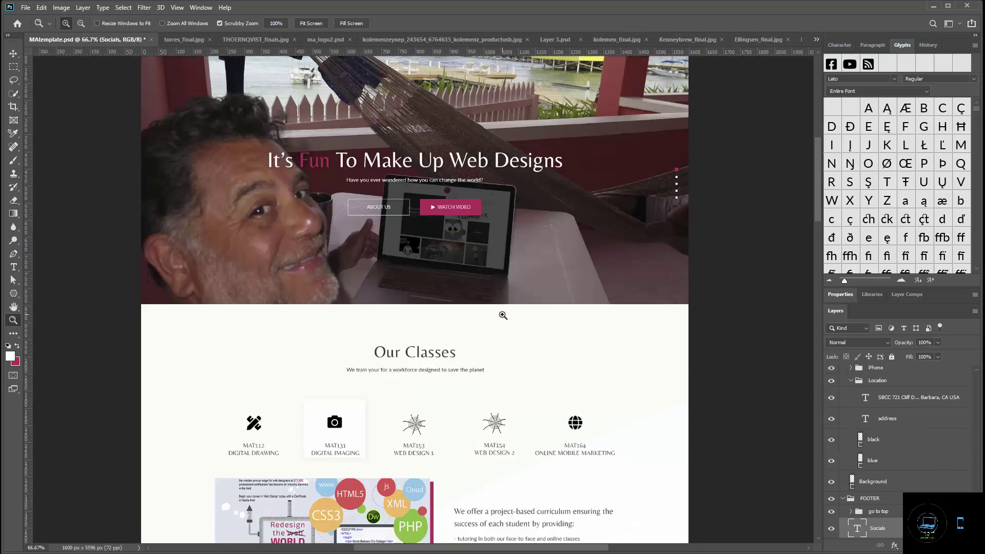
pyautogui.scroll(-2, 504, 324)
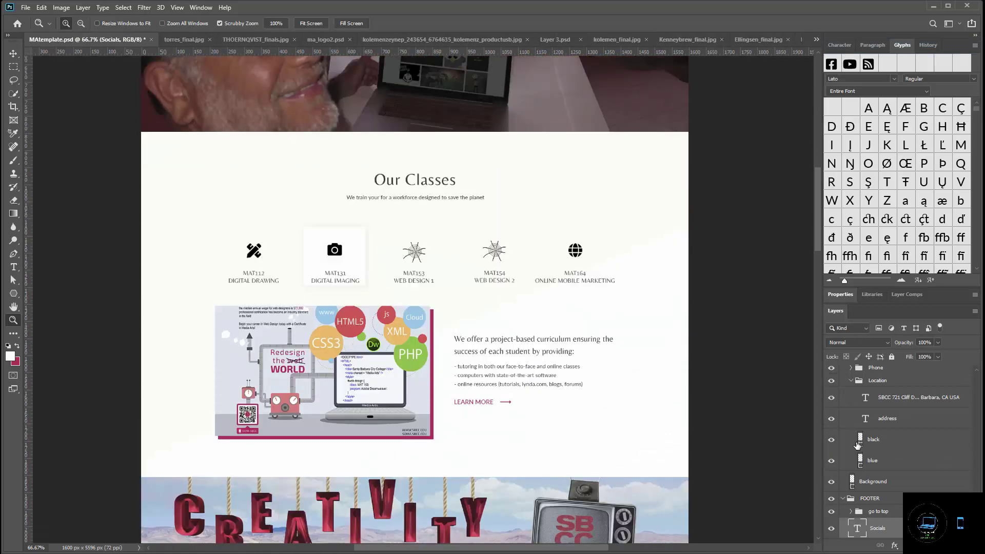
pyautogui.scroll(-3, 857, 445)
pyautogui.scroll(-8, 467, 362)
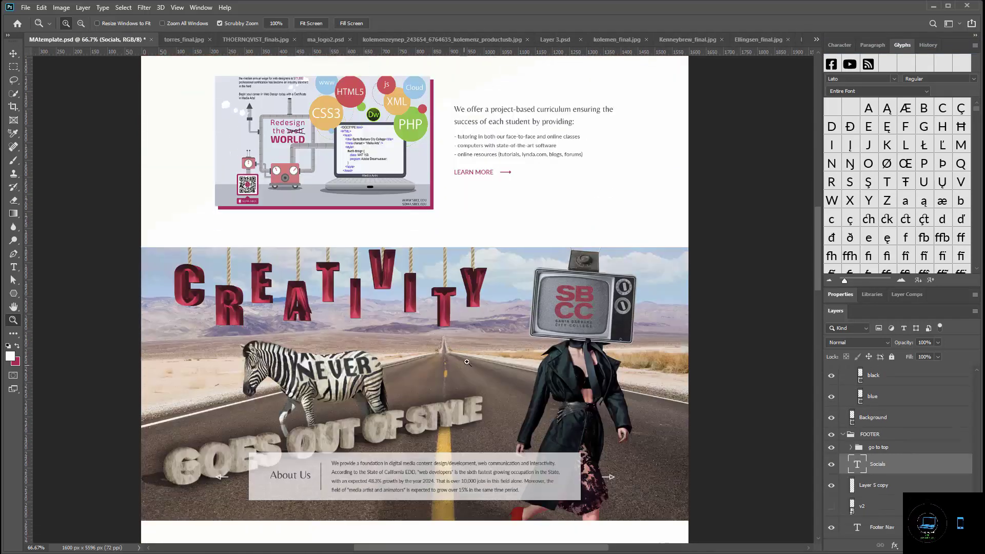
pyautogui.scroll(-2, 467, 362)
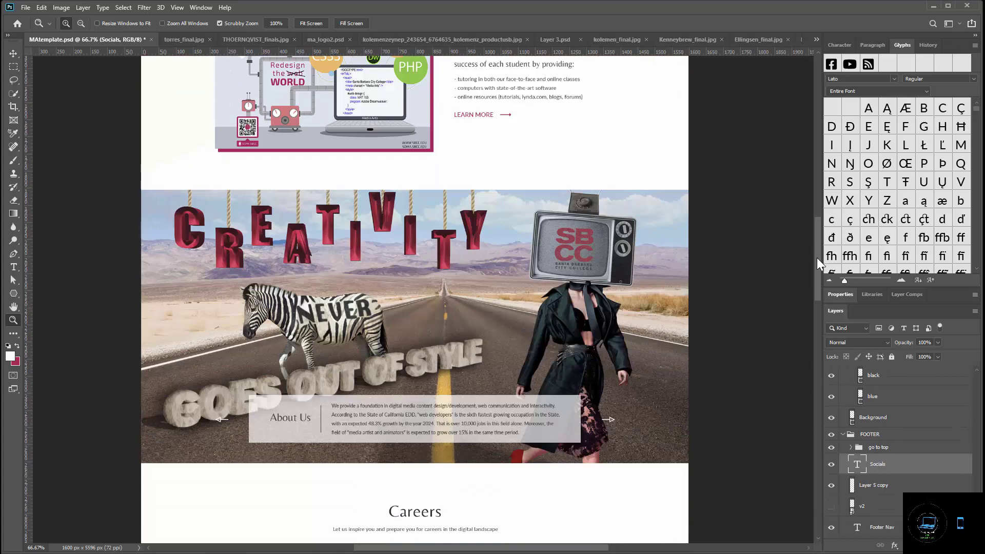
pyautogui.moveTo(817, 261); pyautogui.dragTo(805, 168)
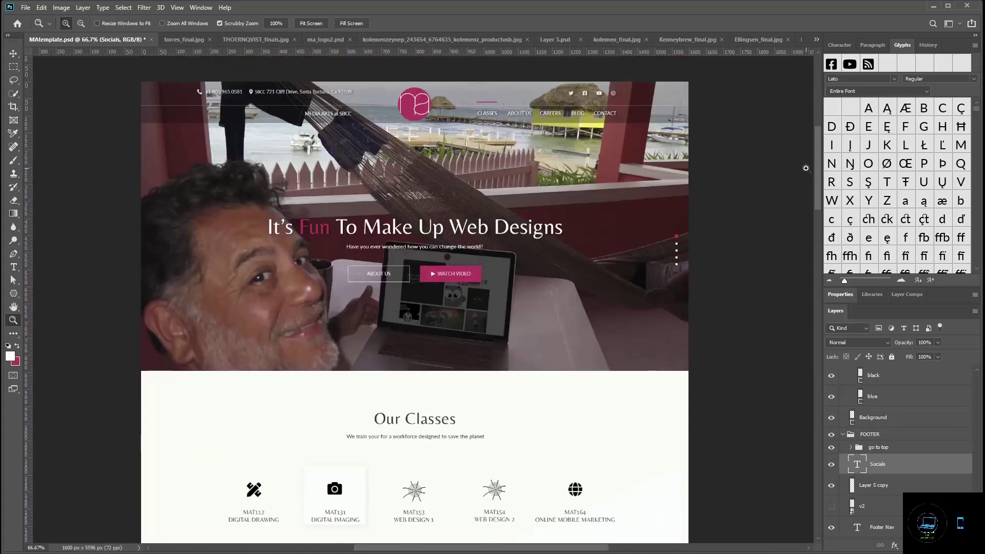
# Return to Posh_free_template_by_junoteam.psd and examine its gallery and Our Services sections at 100% zoom, working up towards the header.
pyautogui.click(817, 40)
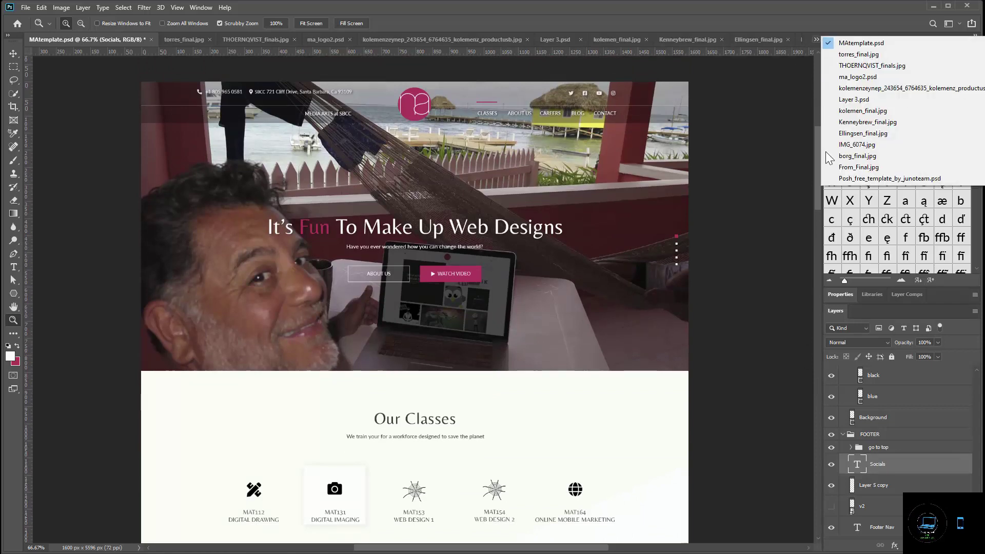
pyautogui.click(848, 179)
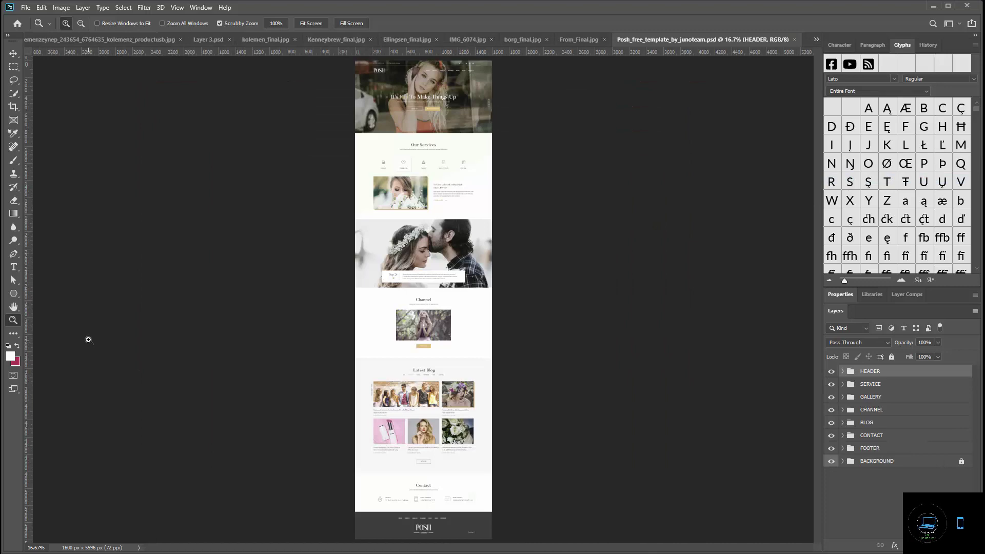
pyautogui.doubleClick(14, 323)
pyautogui.scroll(5, 377, 321)
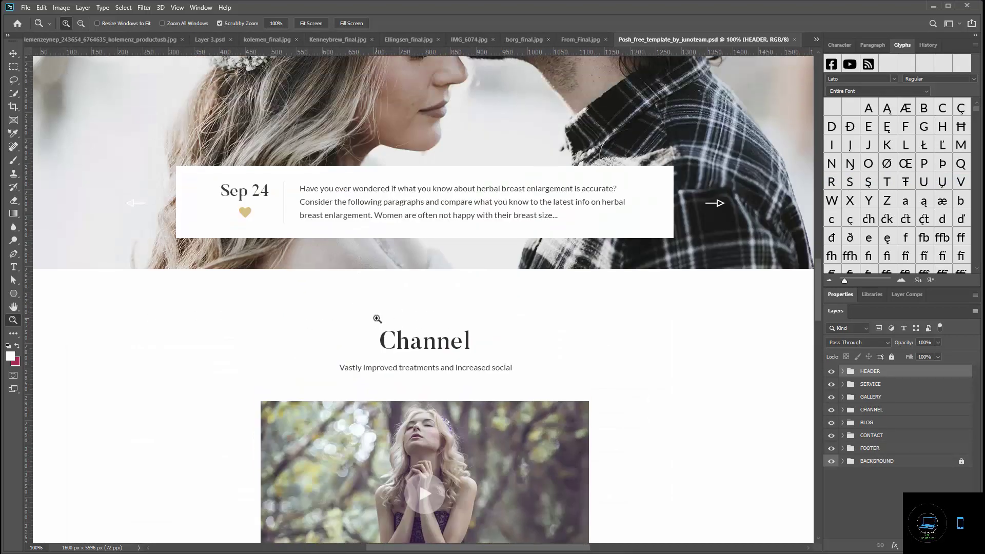
pyautogui.scroll(4, 377, 319)
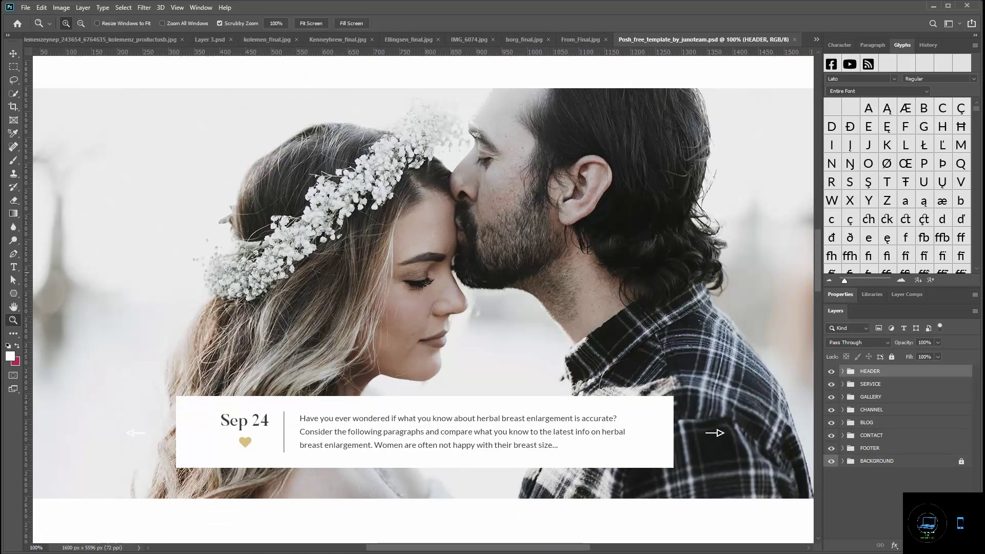
pyautogui.scroll(6, 439, 266)
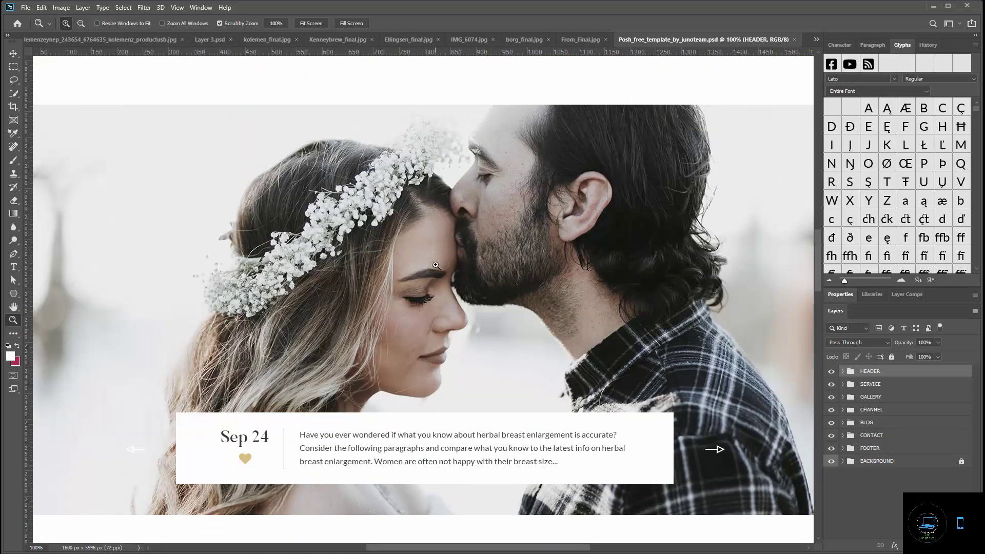
pyautogui.scroll(7, 440, 266)
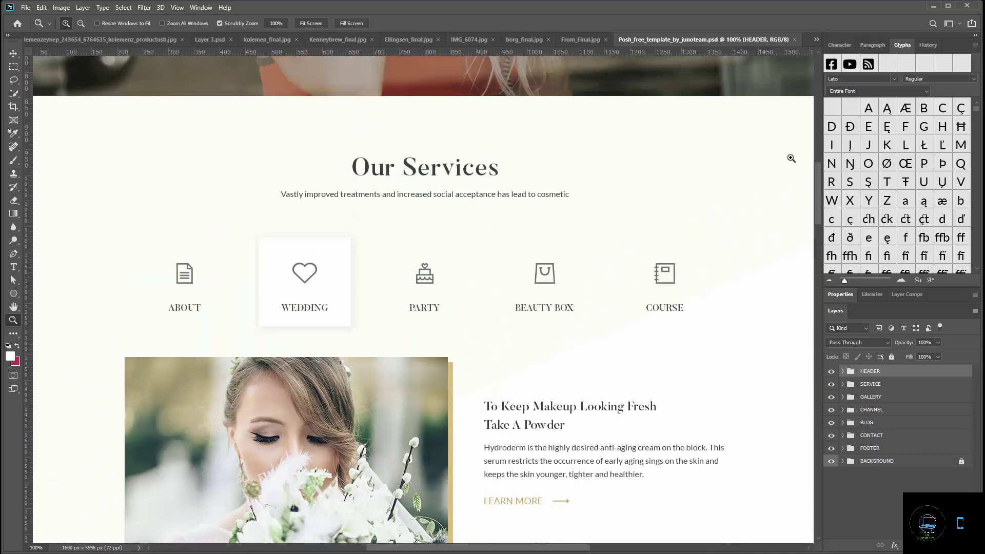
pyautogui.moveTo(817, 182); pyautogui.dragTo(820, 132)
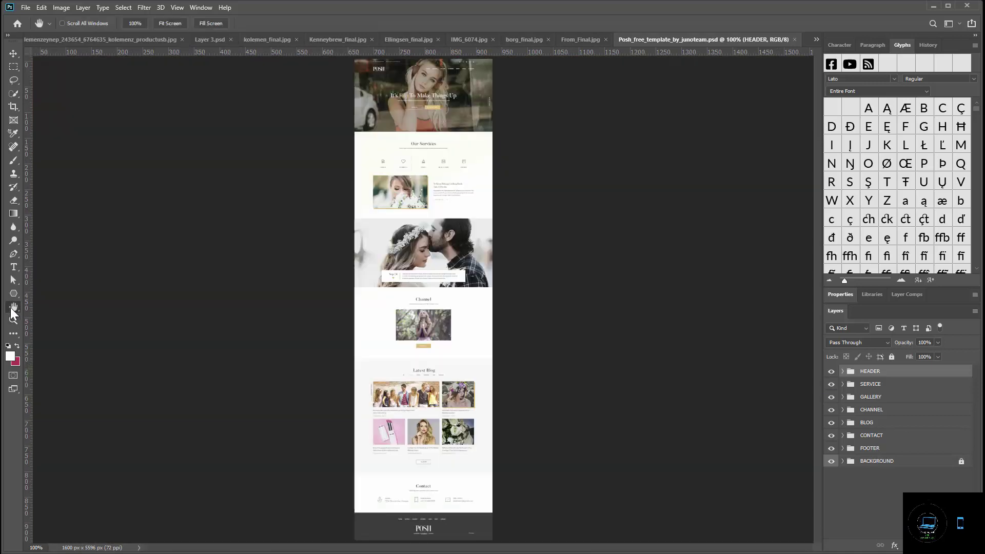
# Fit the whole Posh template on screen, and inspect it at 100% zoom from the Channel section up to the full header.
pyautogui.doubleClick(13, 306)
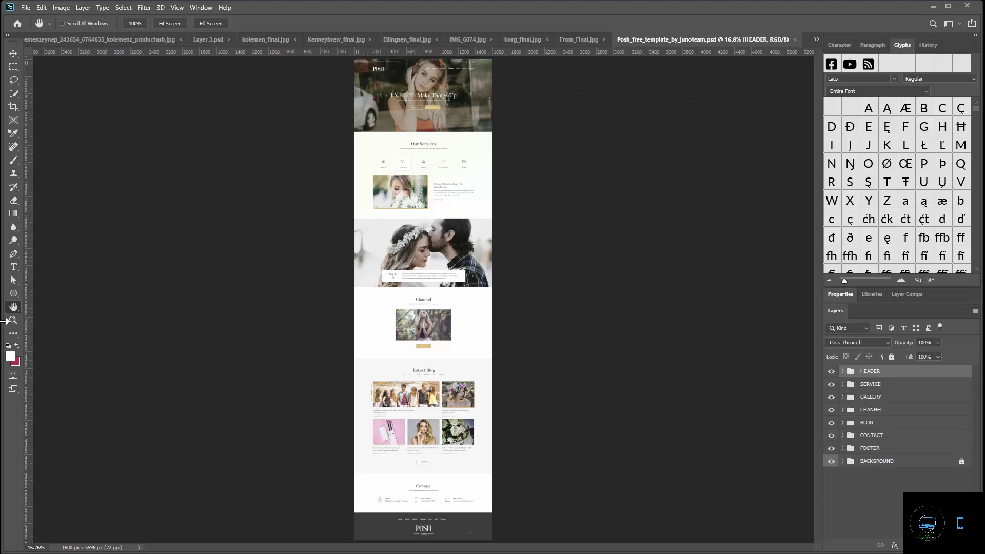
pyautogui.doubleClick(14, 319)
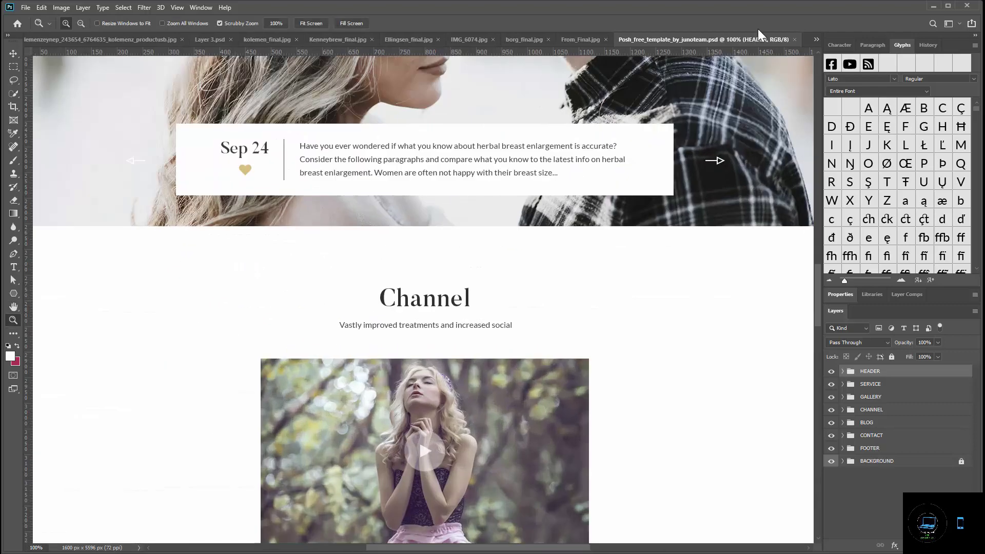
pyautogui.scroll(2, 627, 268)
pyautogui.scroll(10, 627, 267)
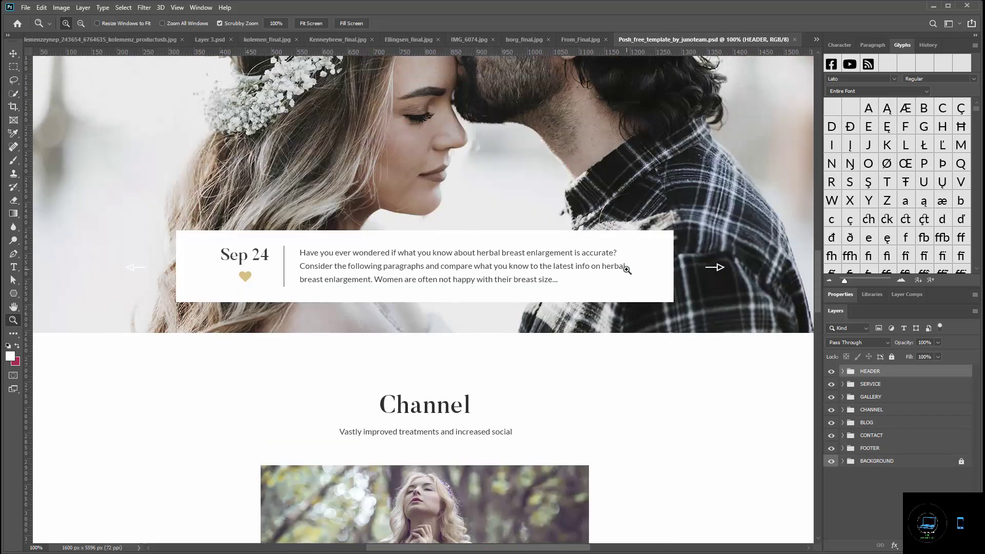
pyautogui.scroll(10, 622, 276)
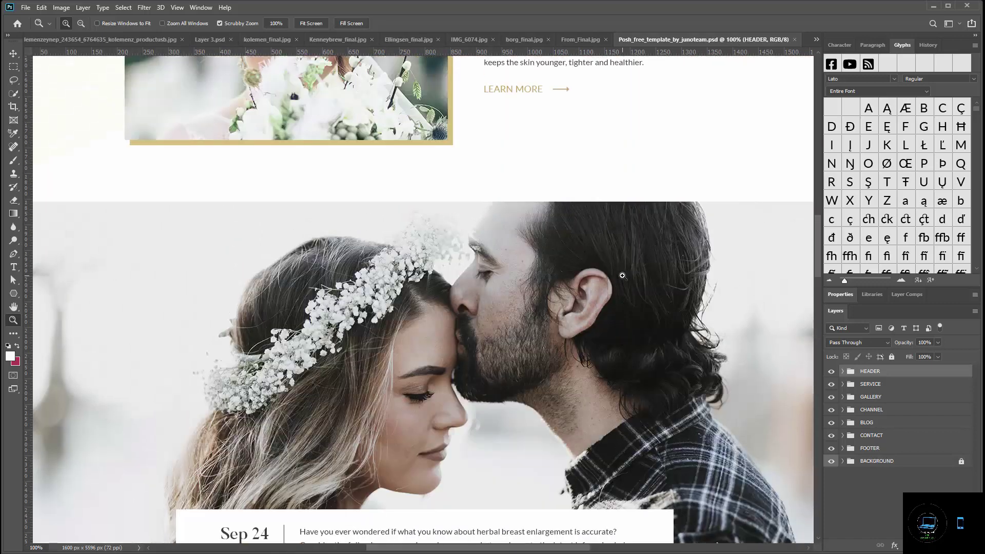
pyautogui.scroll(10, 622, 276)
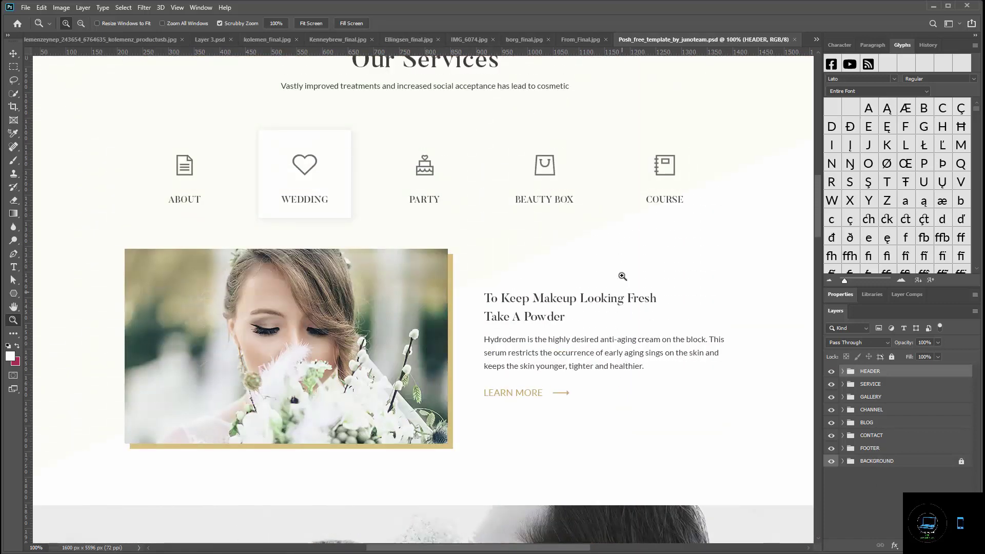
pyautogui.scroll(2, 622, 276)
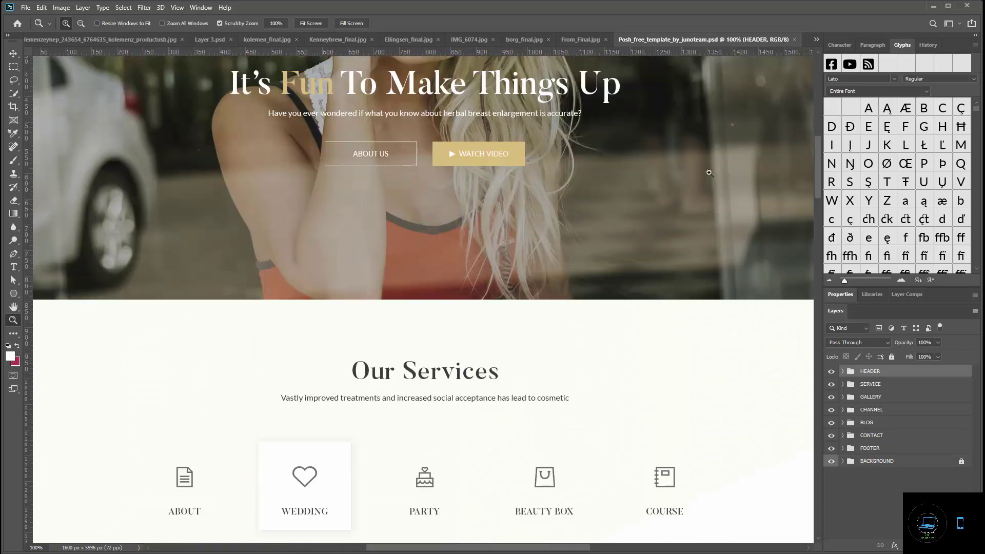
pyautogui.moveTo(815, 170); pyautogui.dragTo(816, 143)
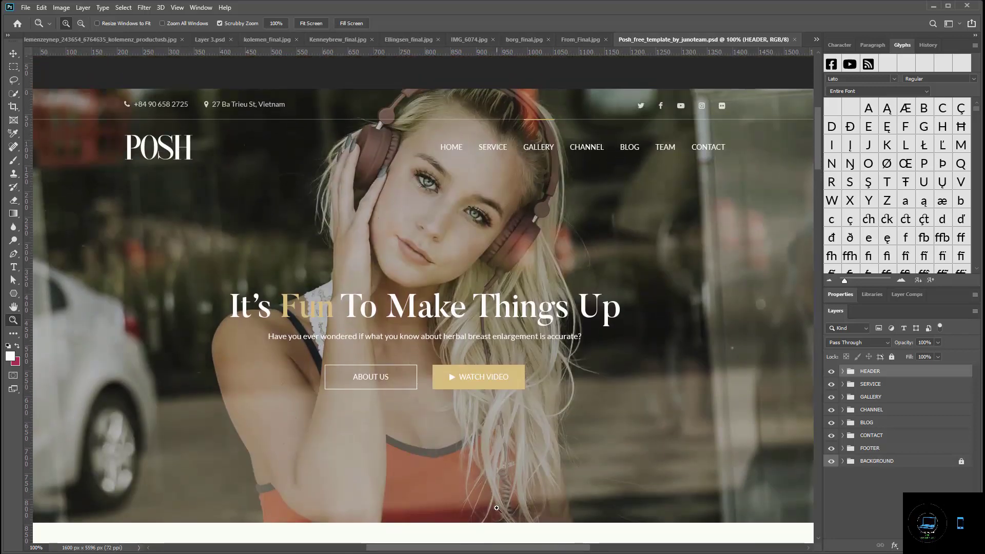
pyautogui.moveTo(523, 548)
pyautogui.mouseDown()
pyautogui.moveTo(501, 547)
pyautogui.moveTo(553, 547)
pyautogui.moveTo(527, 541)
pyautogui.mouseUp()
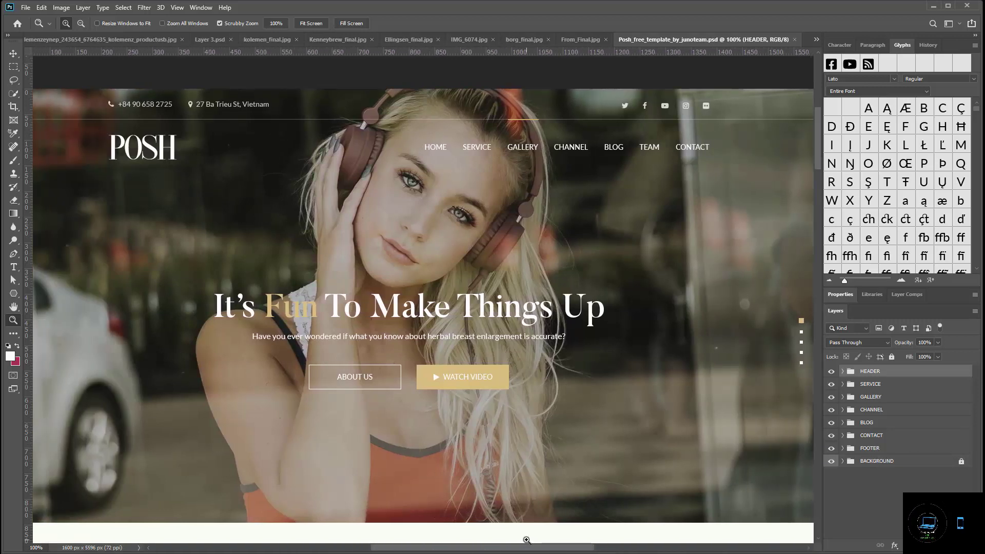
pyautogui.scroll(-3, 468, 404)
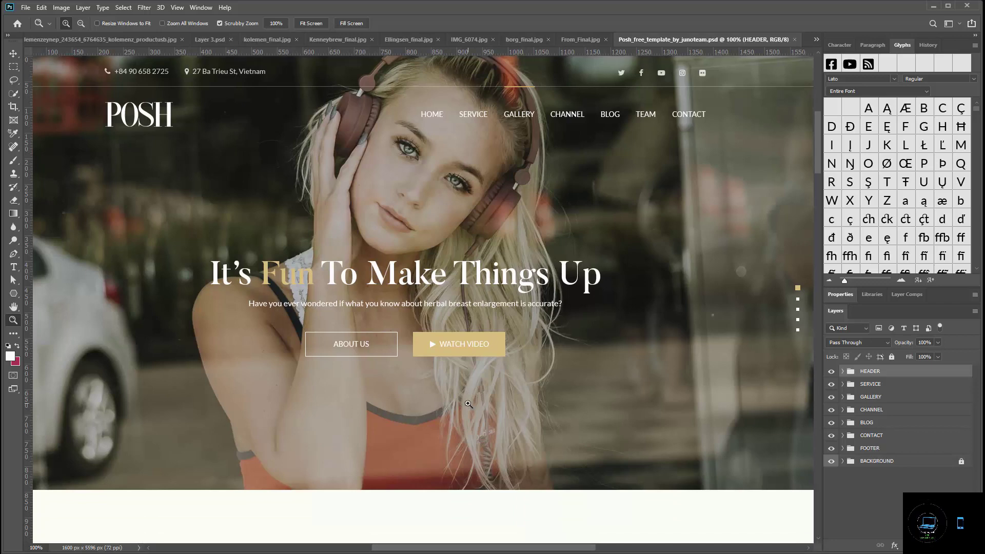
pyautogui.scroll(2, 468, 404)
pyautogui.scroll(1, 468, 404)
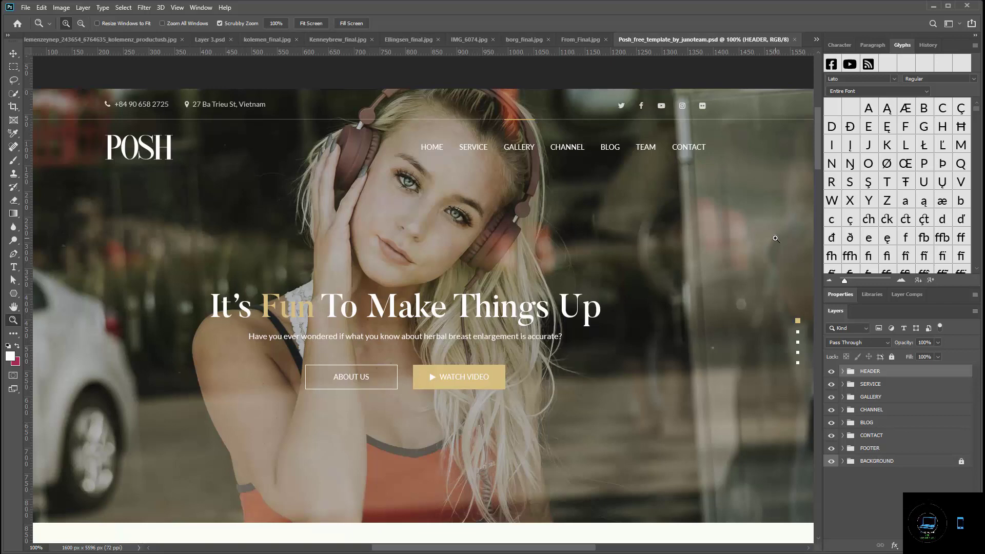
# Check the list of available panels and workspace options, leaving the current layout as it is.
pyautogui.click(200, 12)
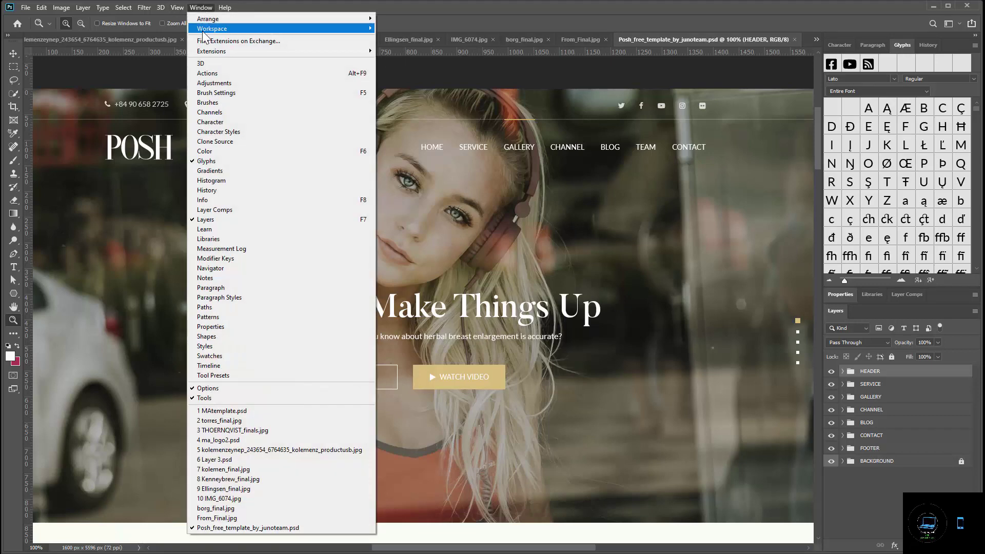
pyautogui.moveTo(203, 32)
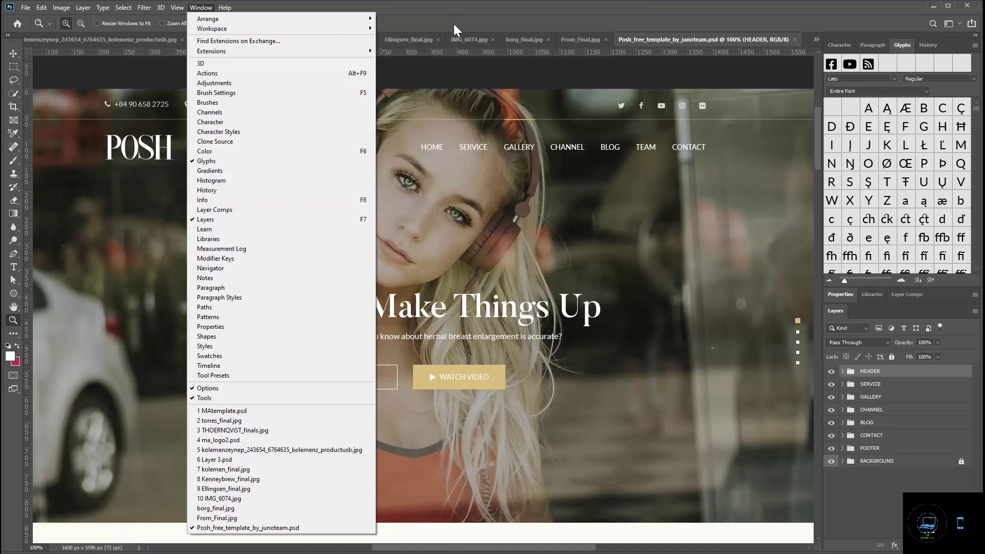
pyautogui.click(462, 28)
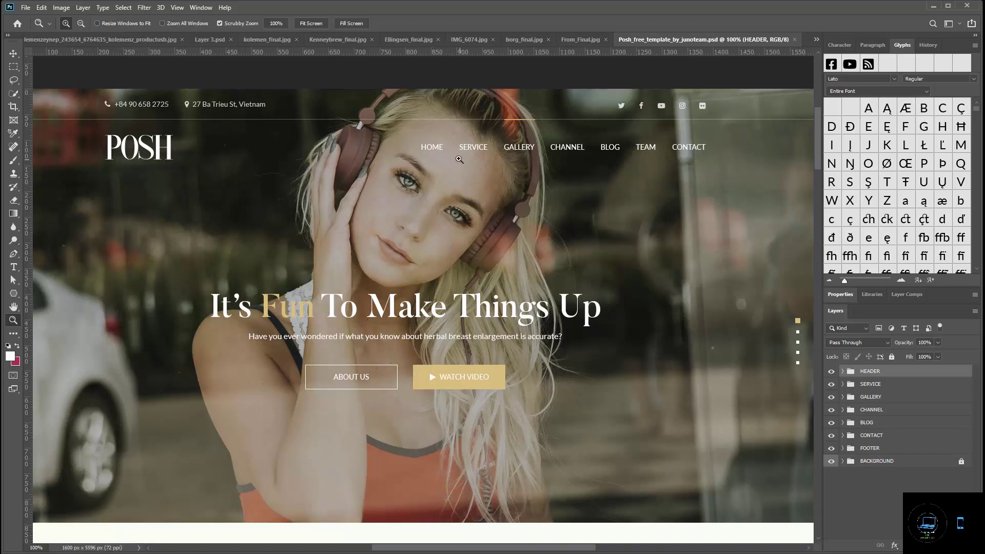
pyautogui.scroll(1, 453, 164)
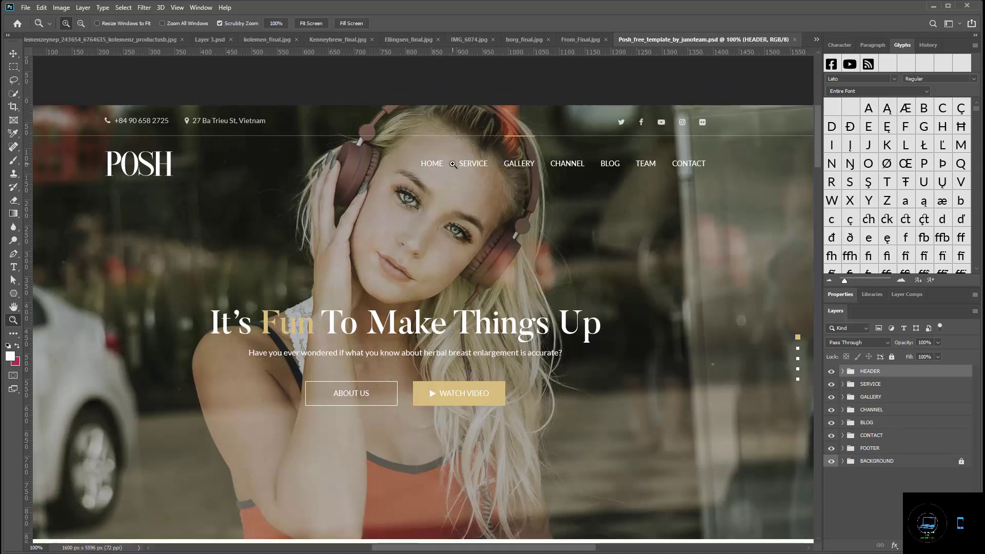
pyautogui.scroll(-2, 453, 165)
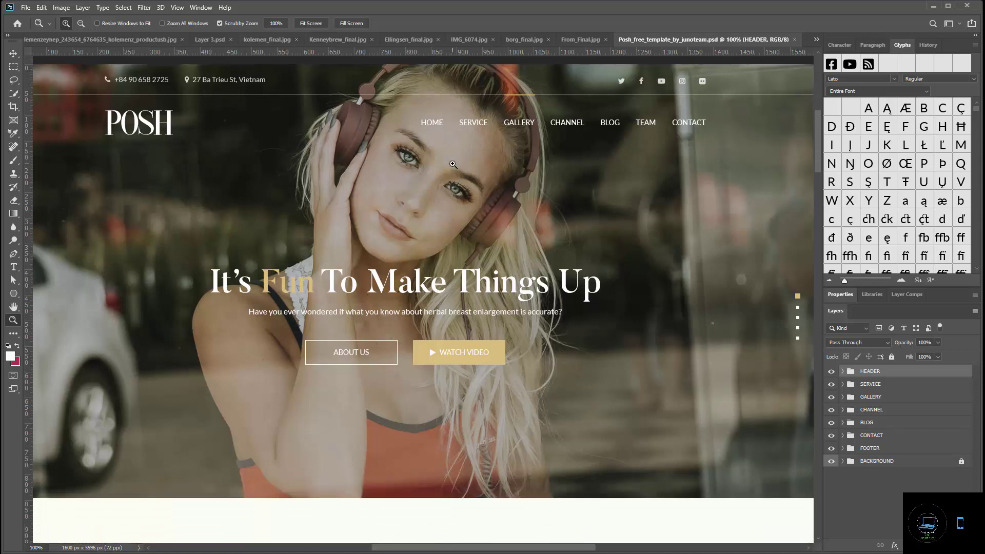
pyautogui.scroll(1, 453, 164)
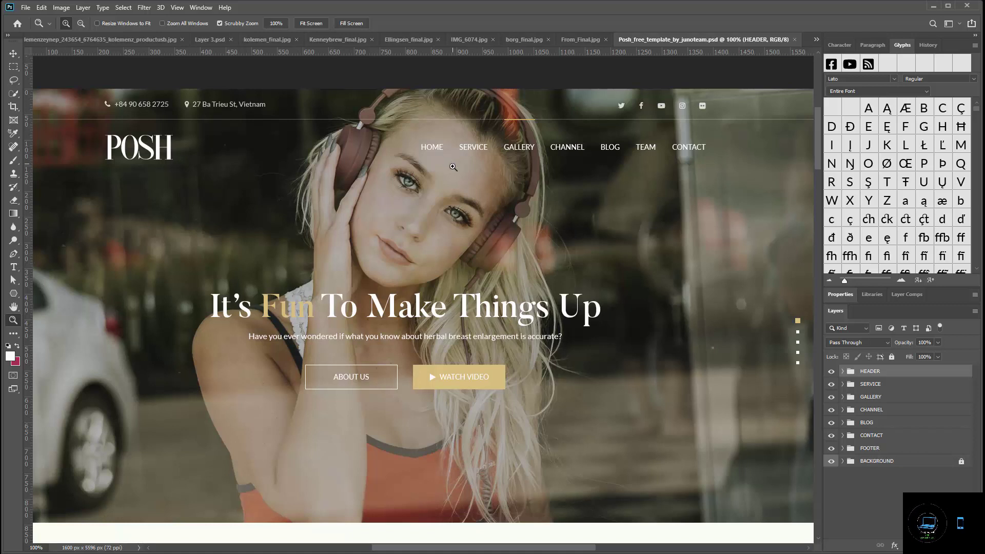
pyautogui.scroll(1, 453, 167)
pyautogui.scroll(-2, 453, 167)
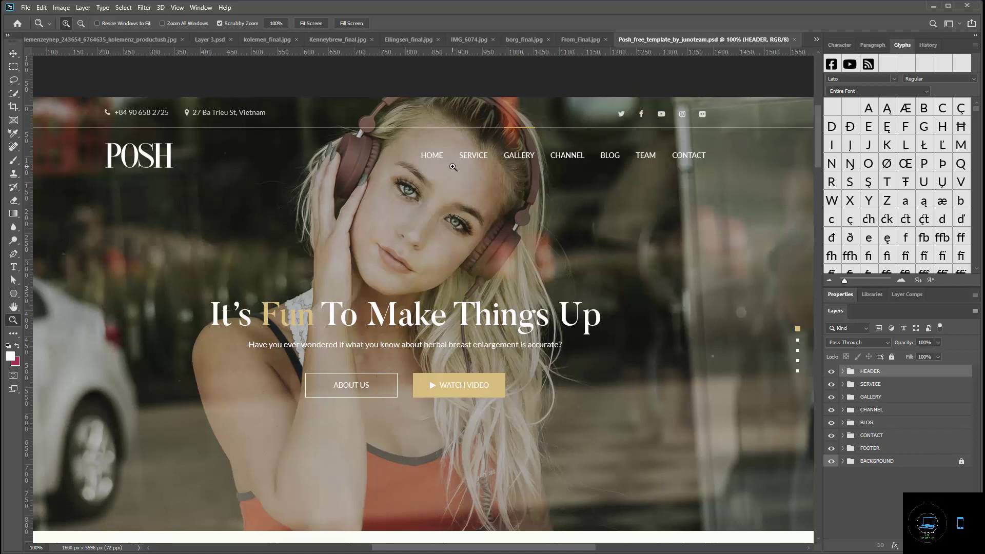
pyautogui.scroll(-1, 206, 117)
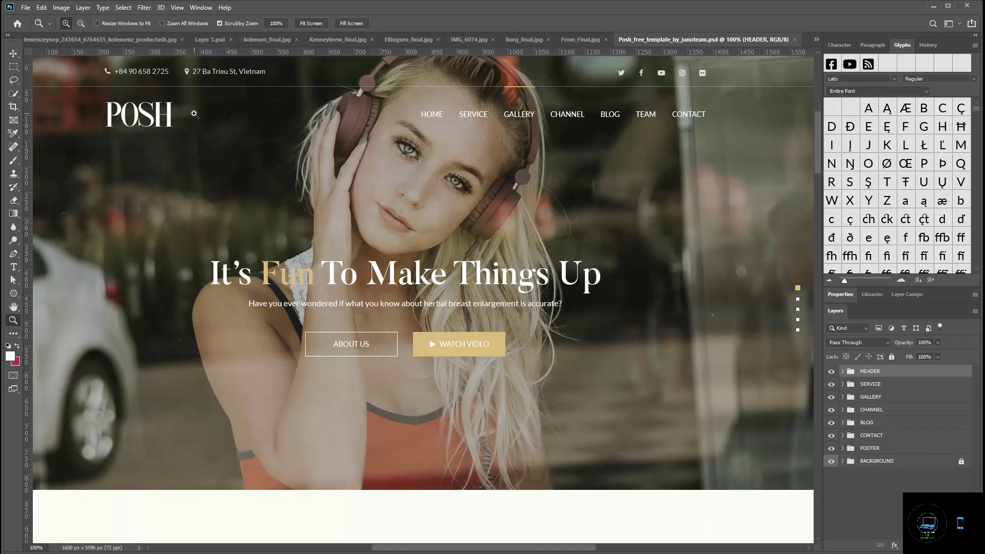
pyautogui.scroll(1, 205, 118)
pyautogui.scroll(1, 596, 199)
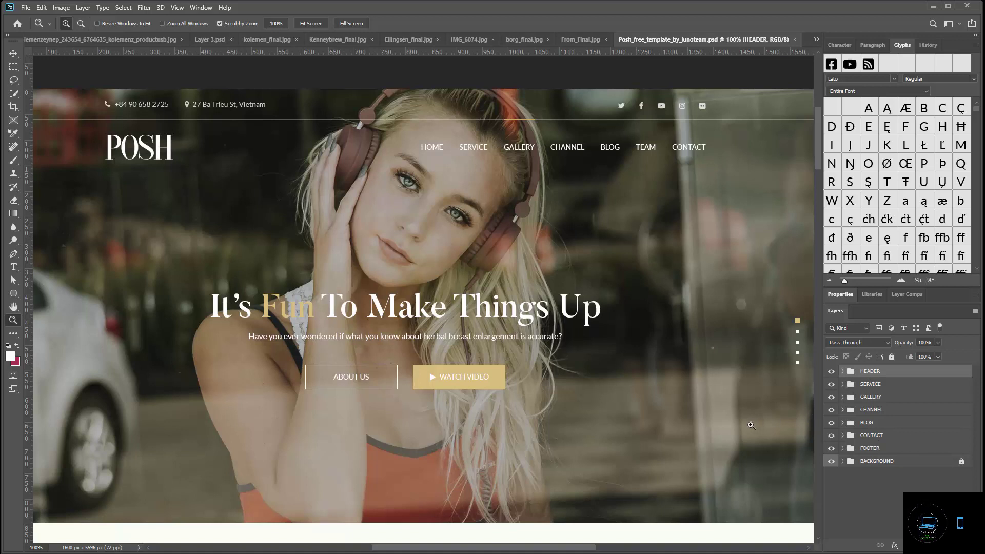
pyautogui.scroll(-2, 751, 426)
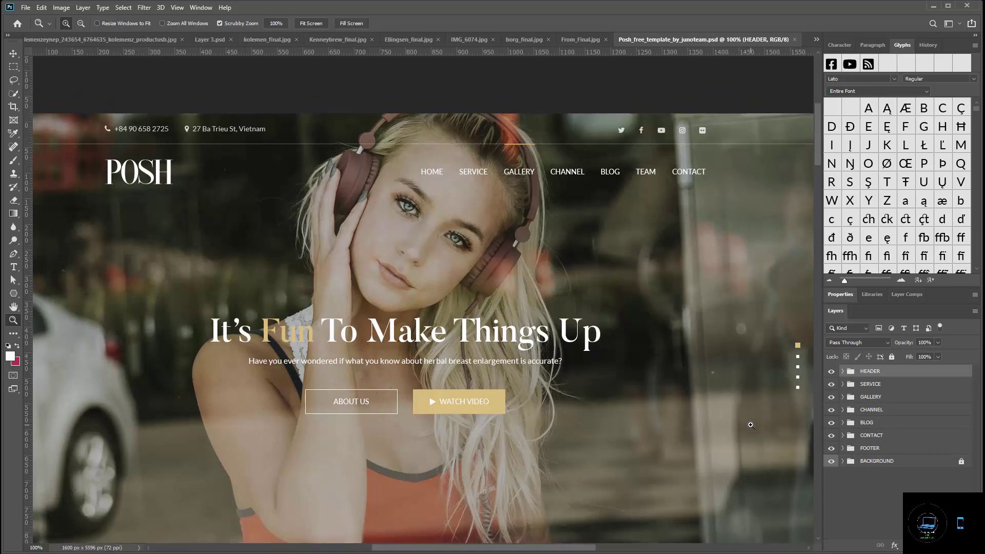
pyautogui.scroll(1, 751, 425)
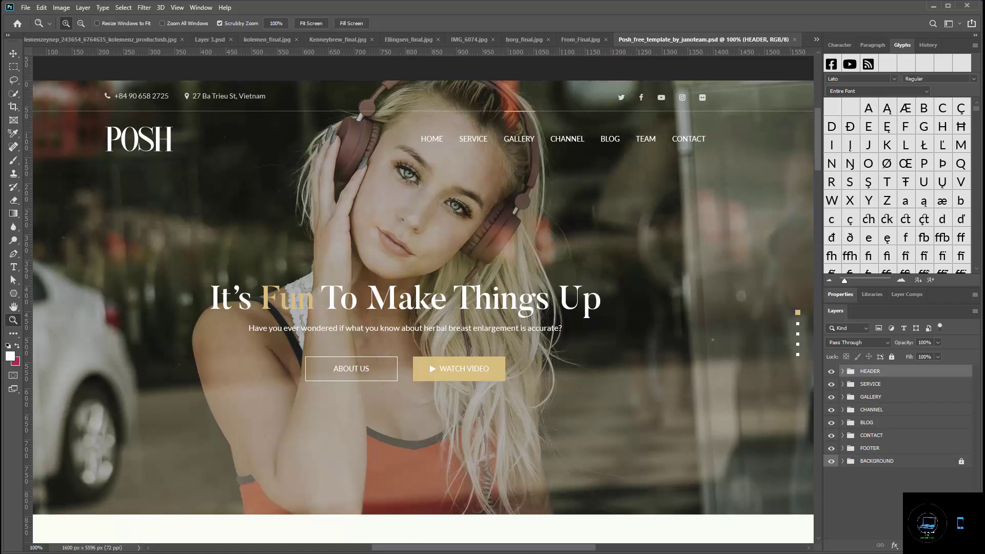
# Check the section names in copy.txt in Notepad, and rename the SERVICE layer group in Photoshop as CLASSES.
pyautogui.hotkey('alt', 'Tab')
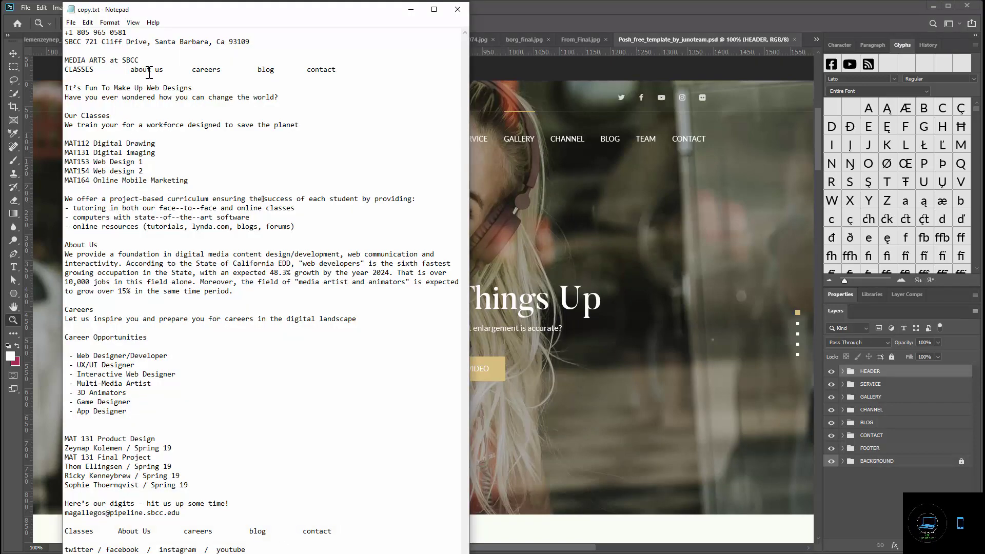
pyautogui.click(777, 23)
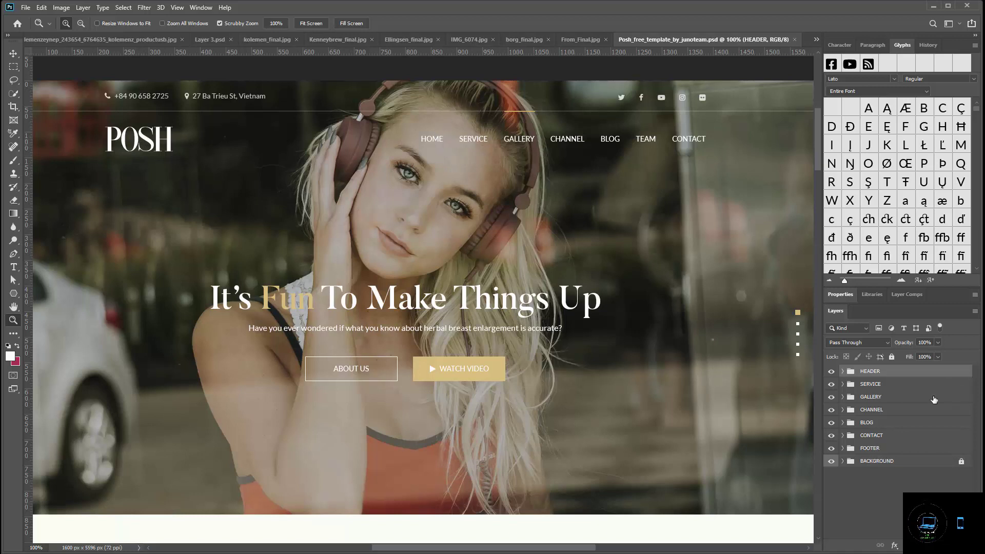
pyautogui.click(871, 386)
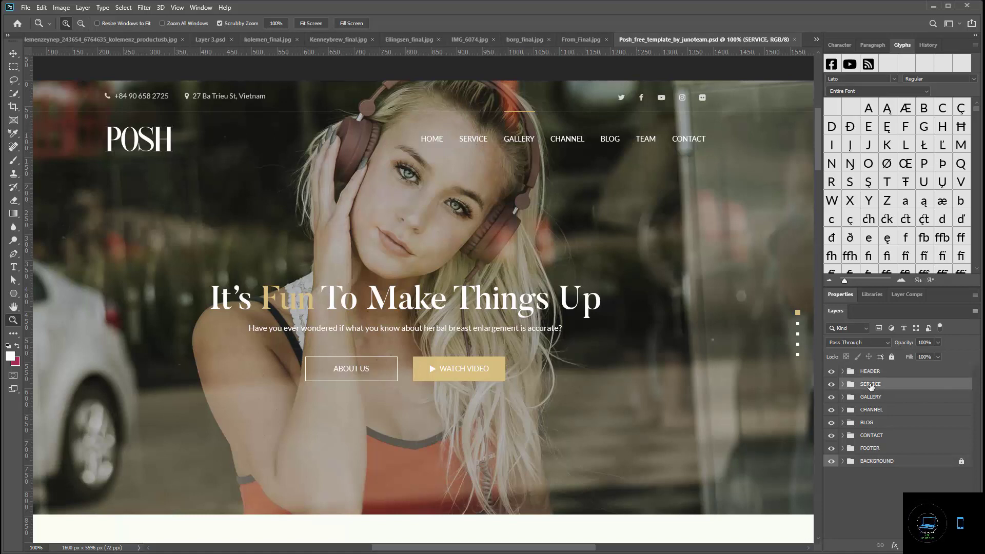
pyautogui.doubleClick(871, 386)
pyautogui.write('CLASSES')
pyautogui.press('Return')
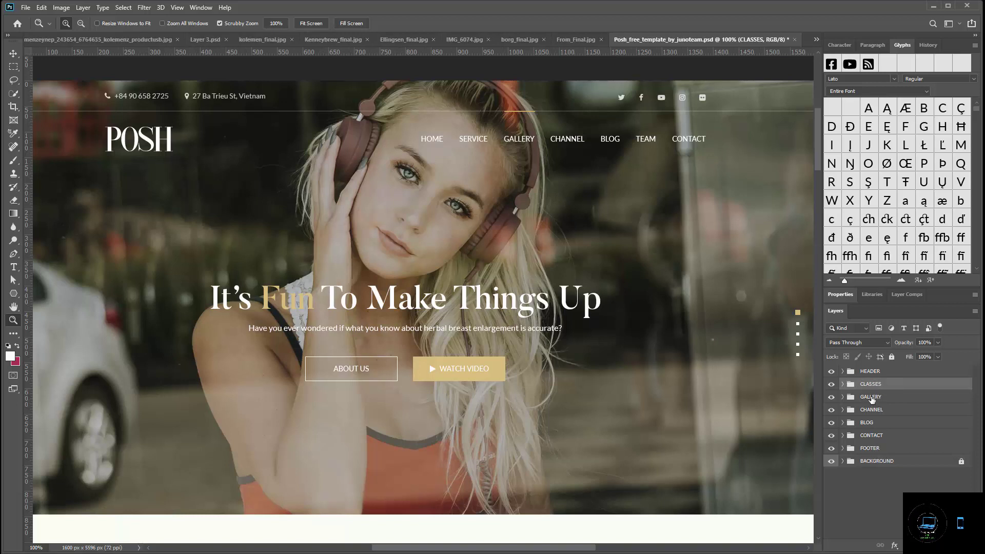
# Rename the GALLERY group as ABOUT US and the CHANNEL group as CAREERS, checking the section names against copy.txt.
pyautogui.hotkey('alt', 'Tab')
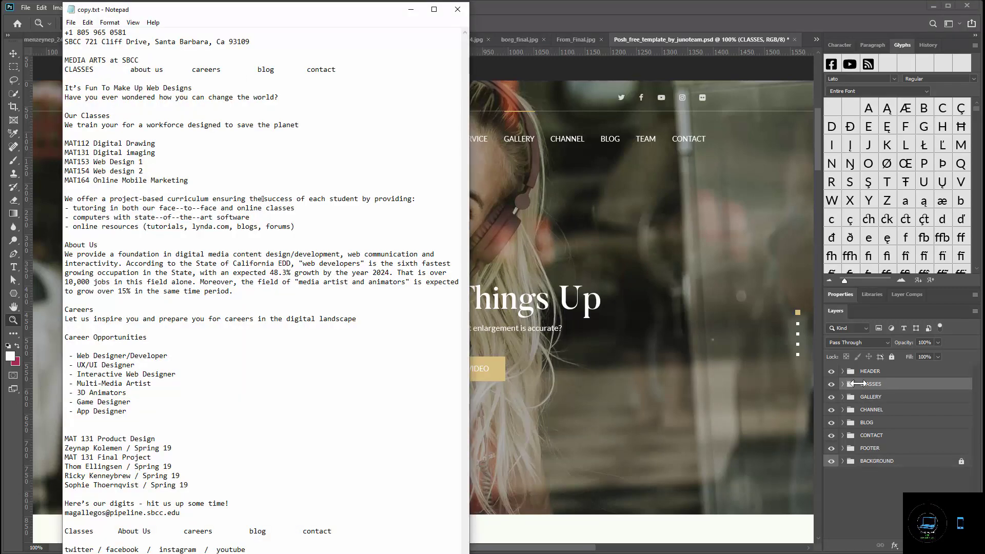
pyautogui.hotkey('alt', 'Tab')
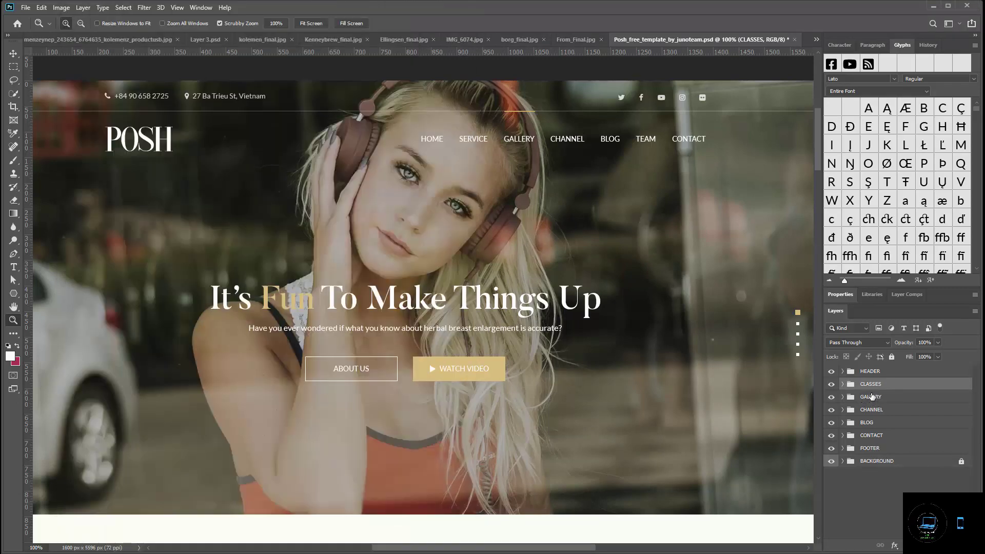
pyautogui.doubleClick(871, 397)
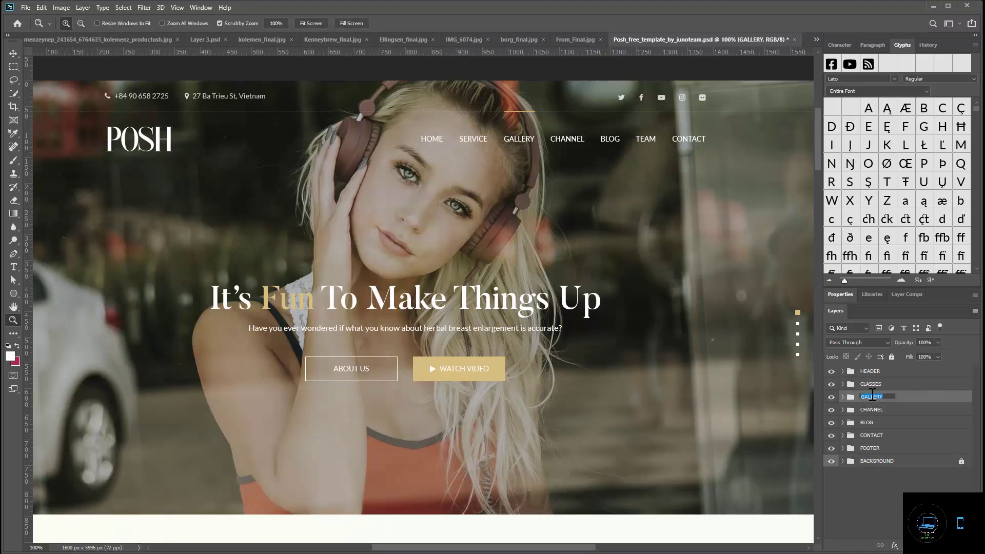
pyautogui.write('ABOUT US')
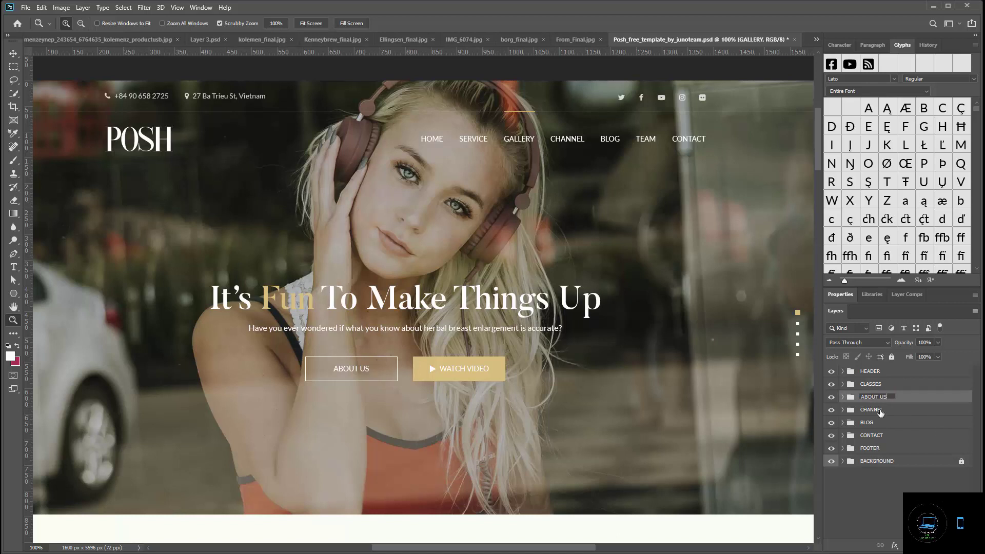
pyautogui.doubleClick(878, 410)
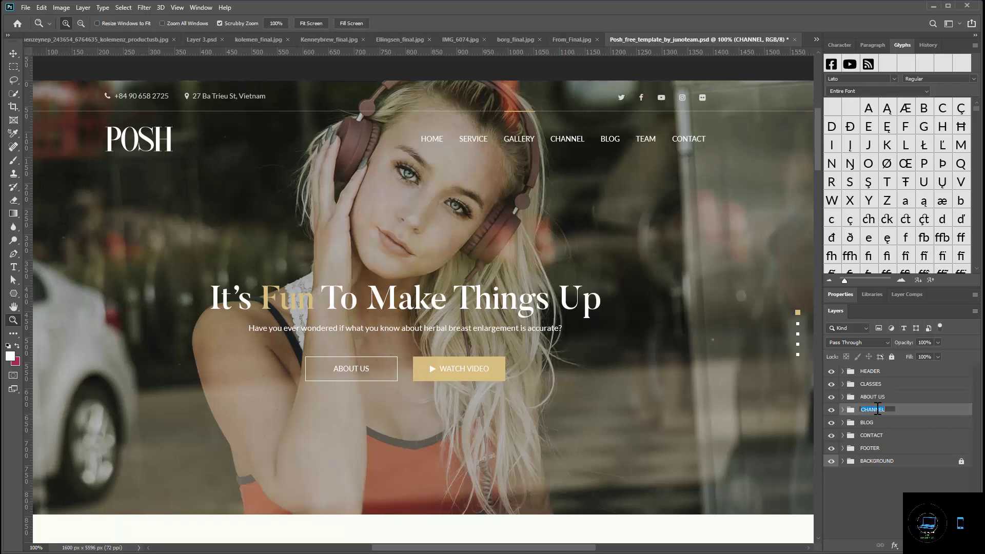
pyautogui.write('CAREERS')
pyautogui.click(866, 424)
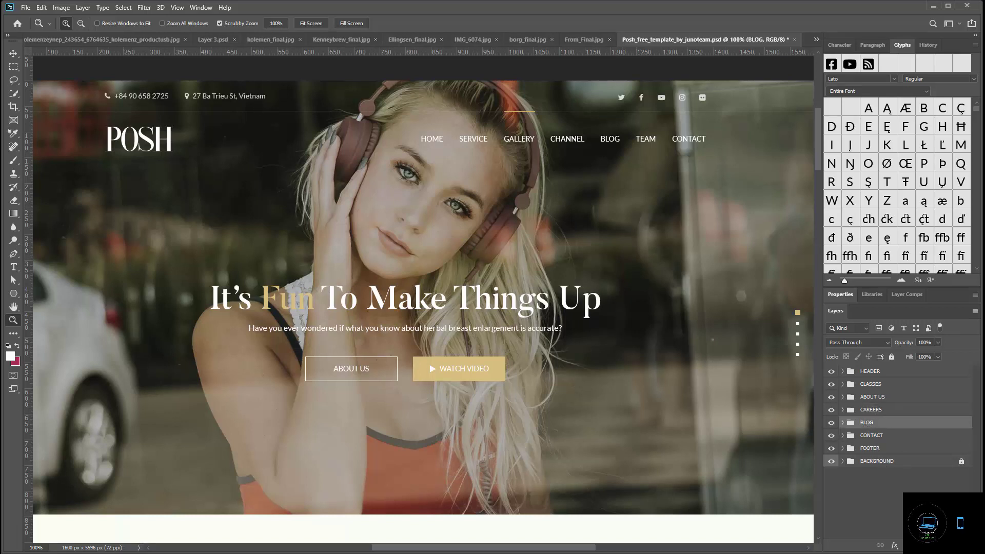
pyautogui.hotkey('alt', 'Tab')
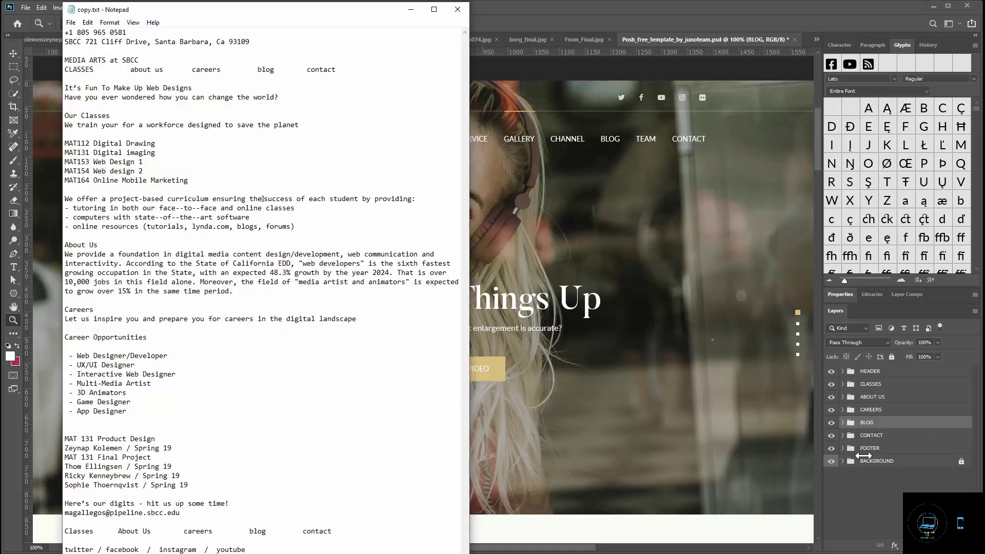
pyautogui.hotkey('alt', 'Tab')
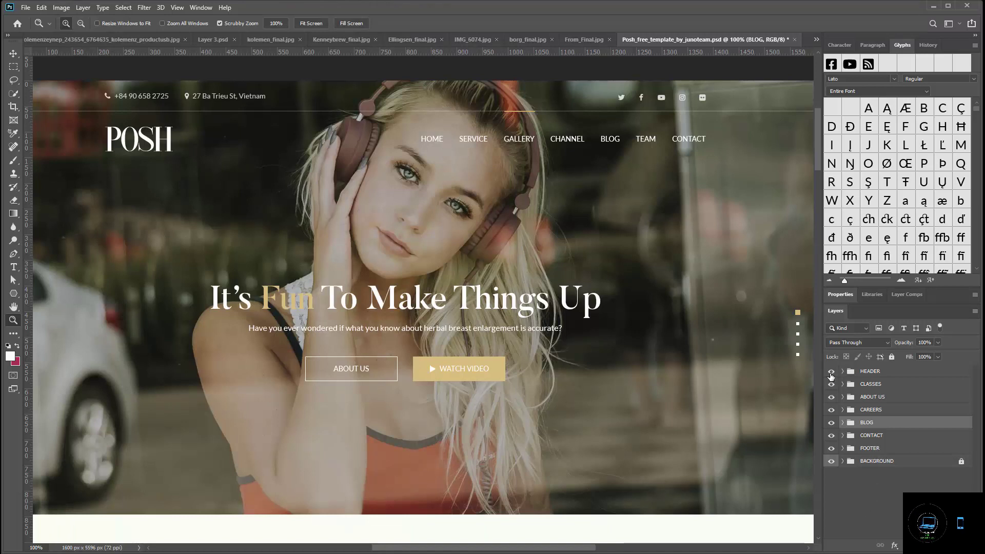
# Toggle the HEADER group's visibility off and on to examine which part of the page it contains, leaving it shown.
pyautogui.click(831, 373)
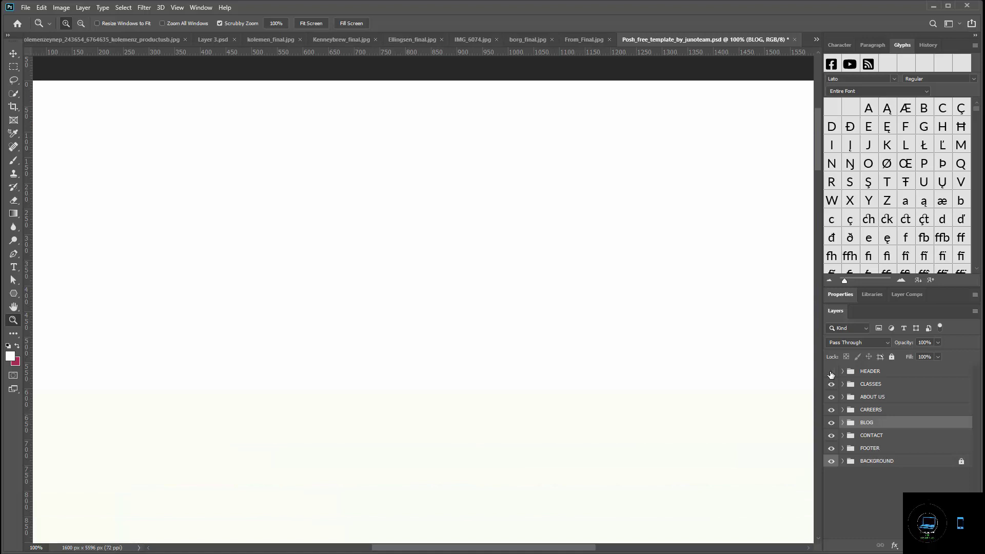
pyautogui.scroll(-1, 675, 423)
pyautogui.scroll(1, 675, 423)
pyautogui.scroll(-1, 675, 422)
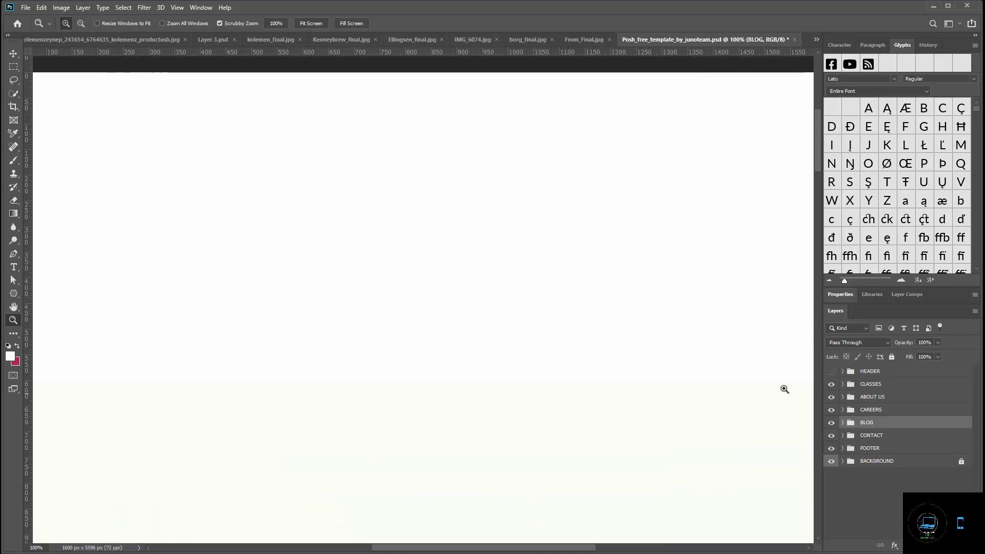
pyautogui.click(832, 372)
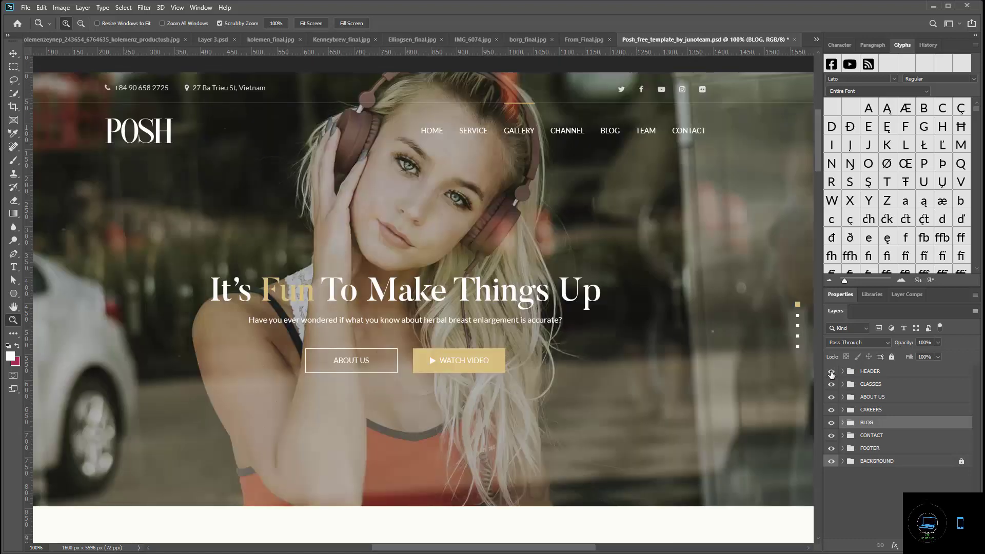
pyautogui.click(831, 373)
pyautogui.scroll(-1, 649, 431)
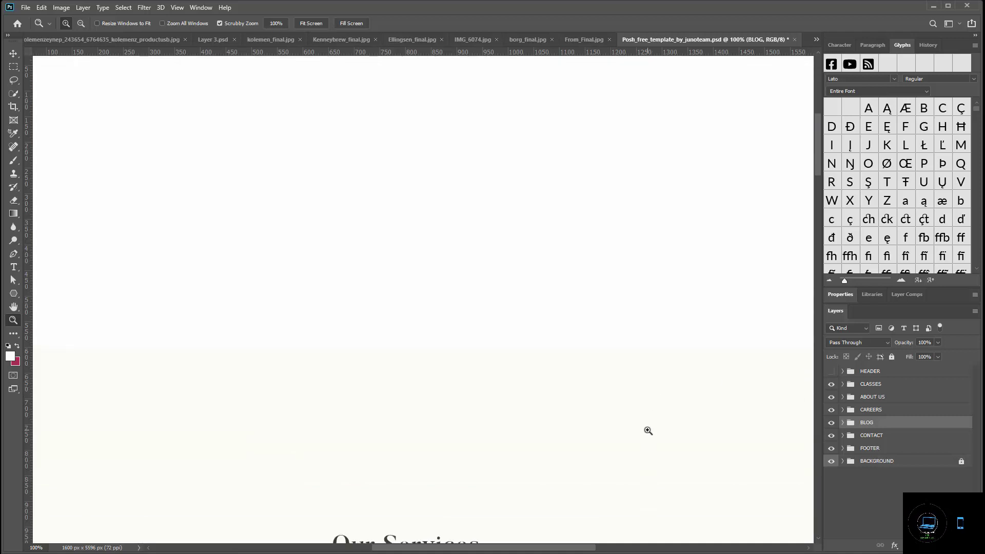
pyautogui.scroll(1, 648, 431)
pyautogui.scroll(-2, 648, 432)
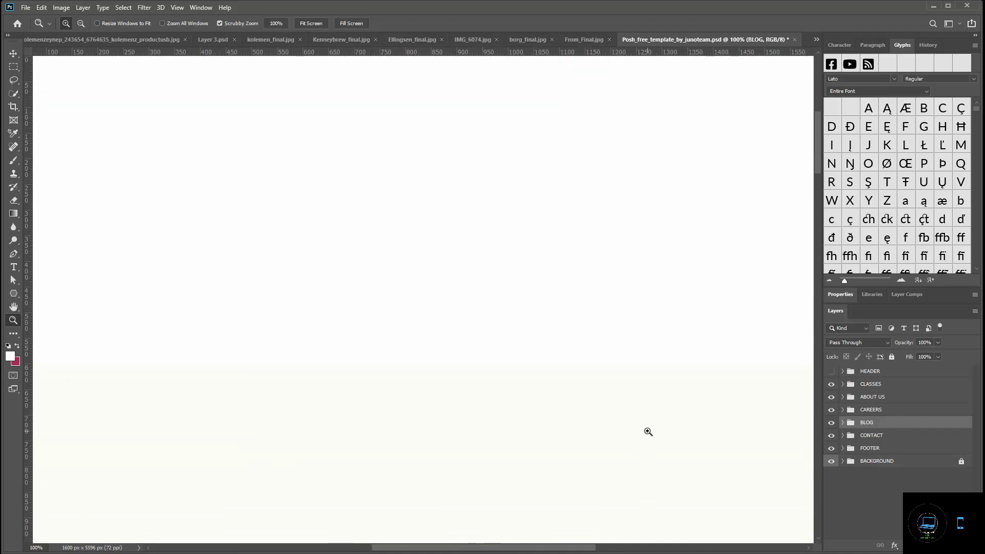
pyautogui.scroll(1, 648, 431)
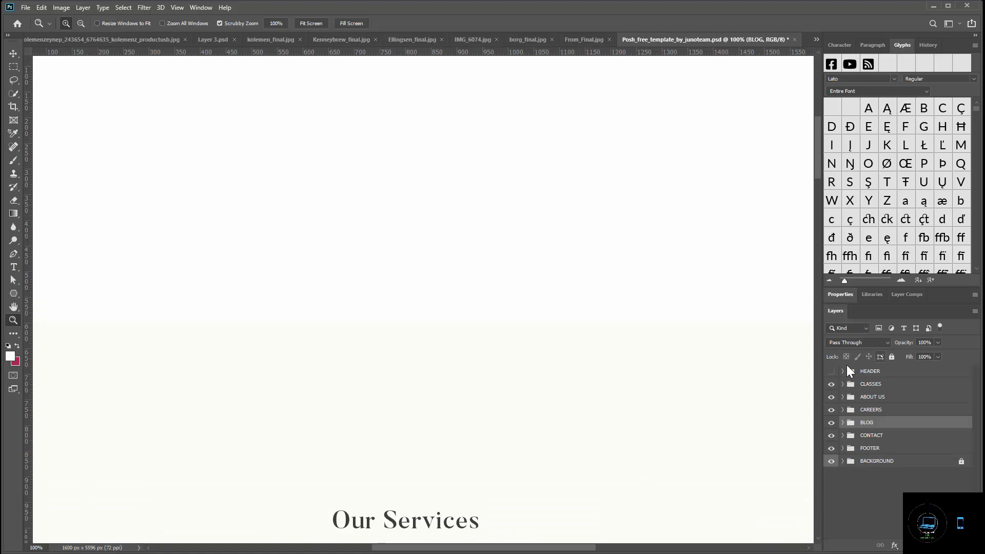
pyautogui.click(832, 371)
pyautogui.click(832, 371)
pyautogui.click(832, 371)
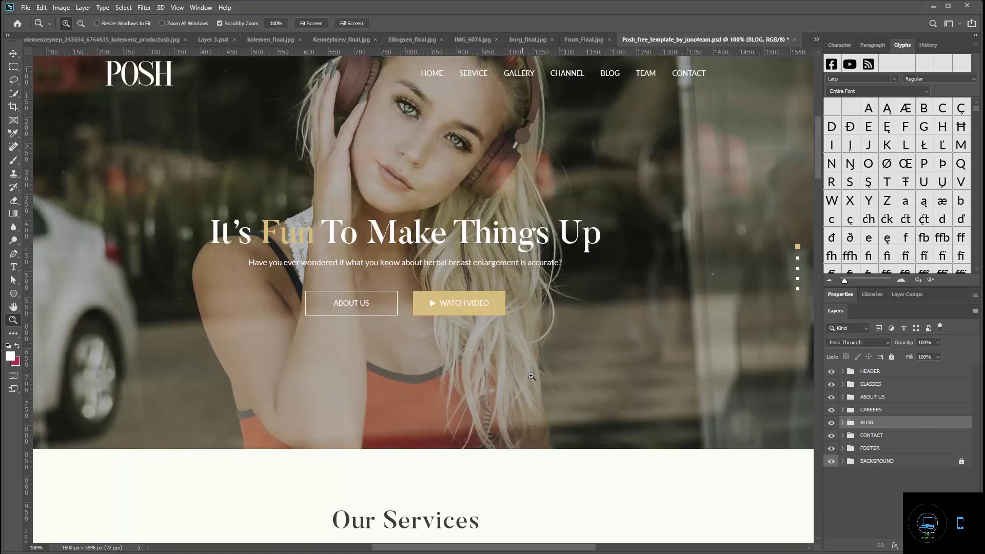
# Select the header's background photo with the Move tool and hide its averie-woodard-111823 layer.
pyautogui.scroll(3, 531, 376)
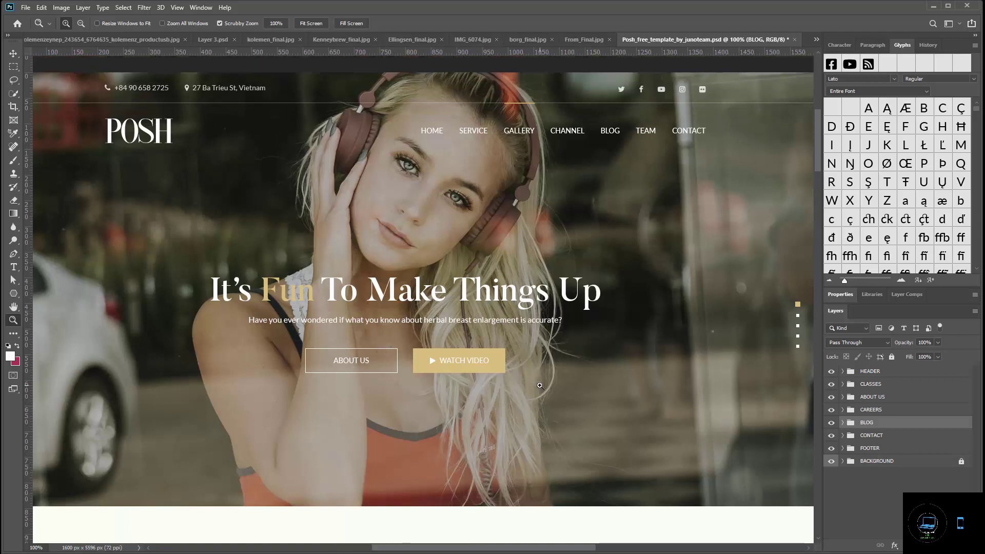
pyautogui.scroll(-1, 540, 385)
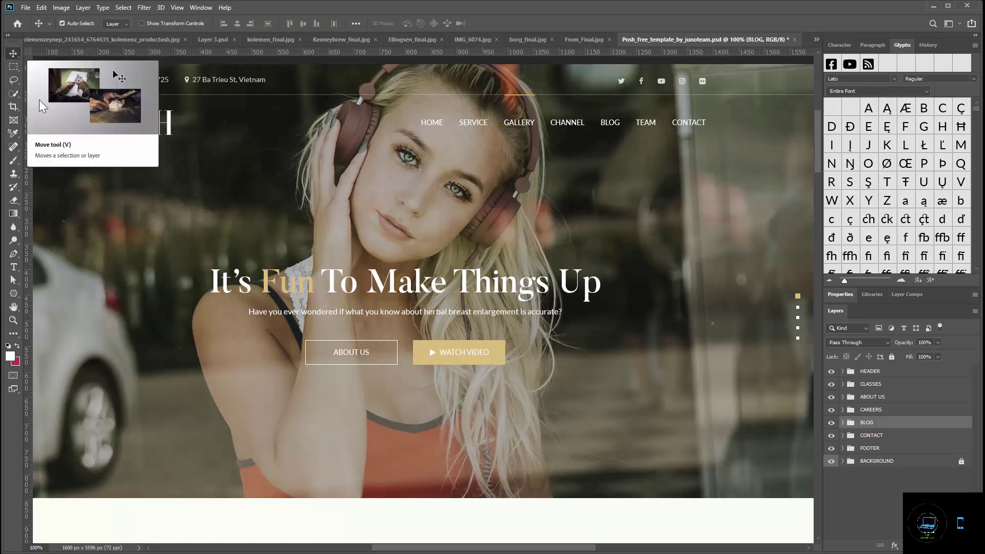
pyautogui.click(12, 54)
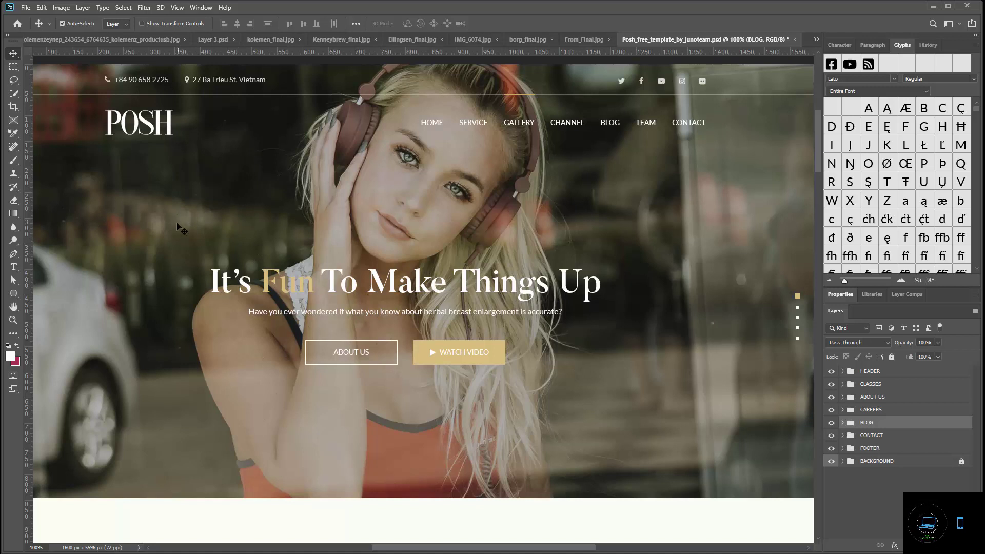
pyautogui.click(165, 208)
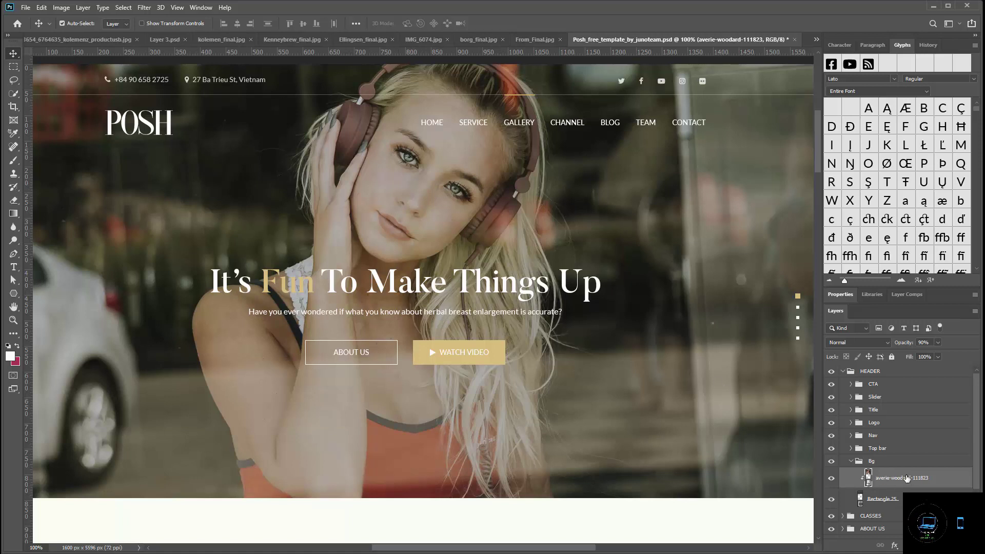
pyautogui.scroll(-1, 907, 478)
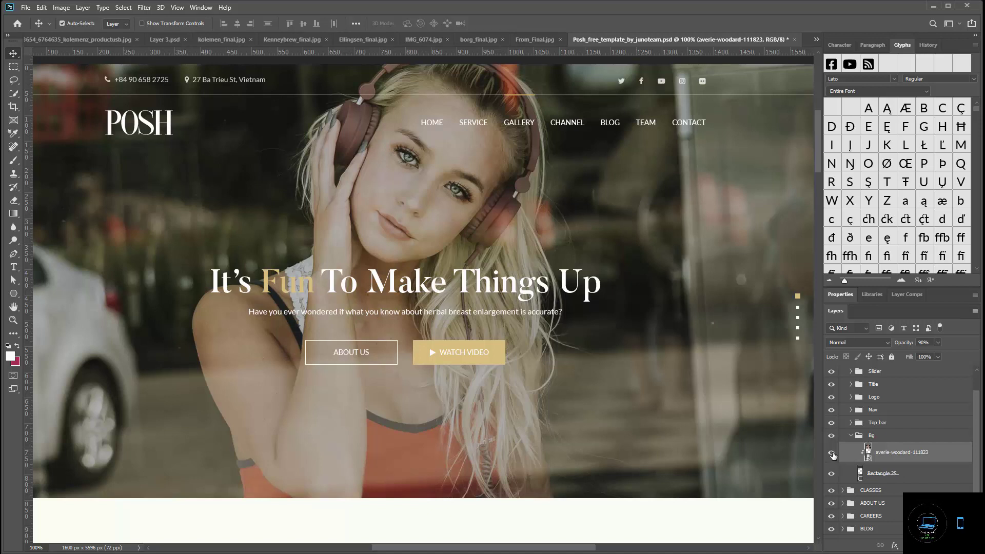
pyautogui.click(833, 455)
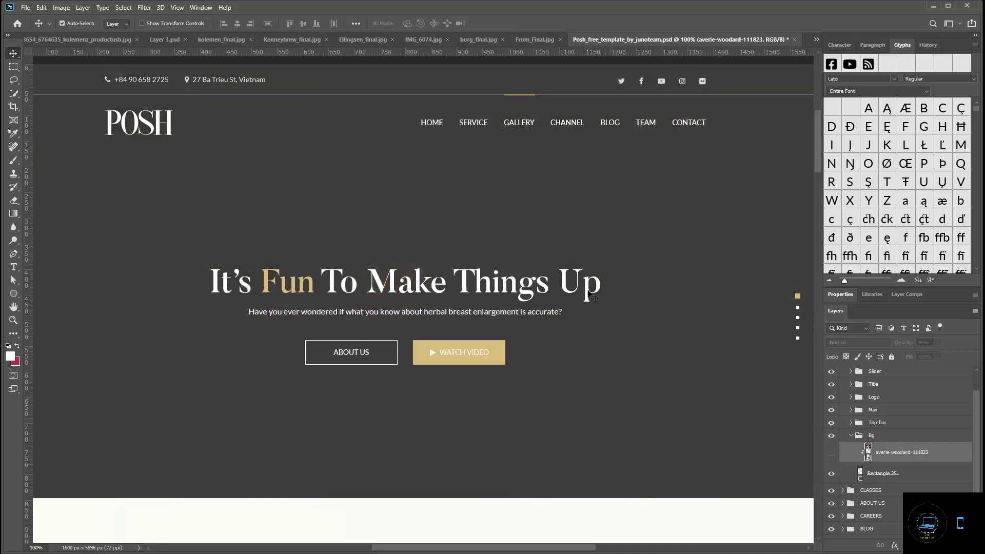
# Select the bride photo in the Our Services section and hide its image layer inside the CLASSES group.
pyautogui.scroll(-2, 579, 315)
pyautogui.scroll(2, 589, 325)
pyautogui.scroll(1, 589, 327)
pyautogui.scroll(-7, 588, 329)
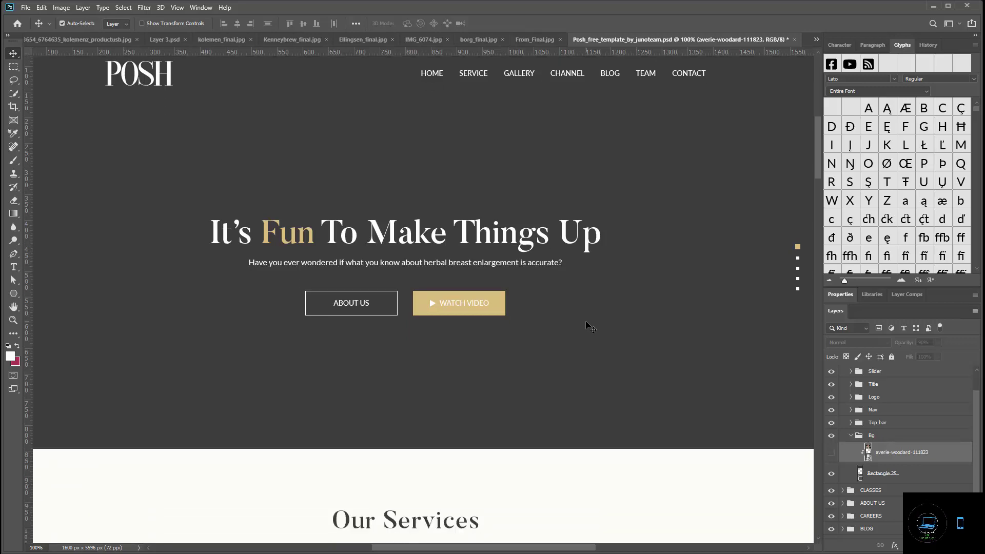
pyautogui.scroll(-17, 588, 338)
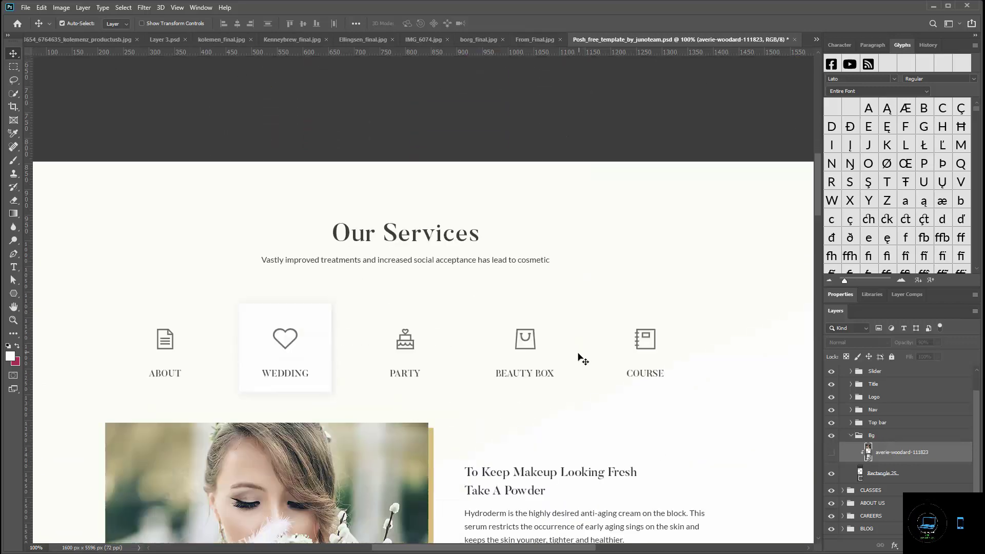
pyautogui.scroll(-6, 579, 363)
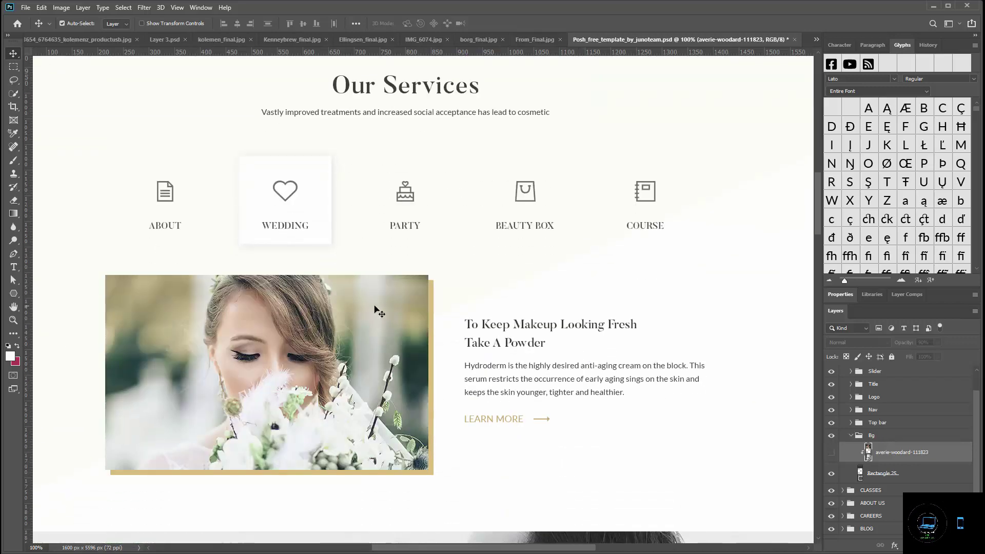
pyautogui.click(388, 312)
pyautogui.scroll(-2, 903, 493)
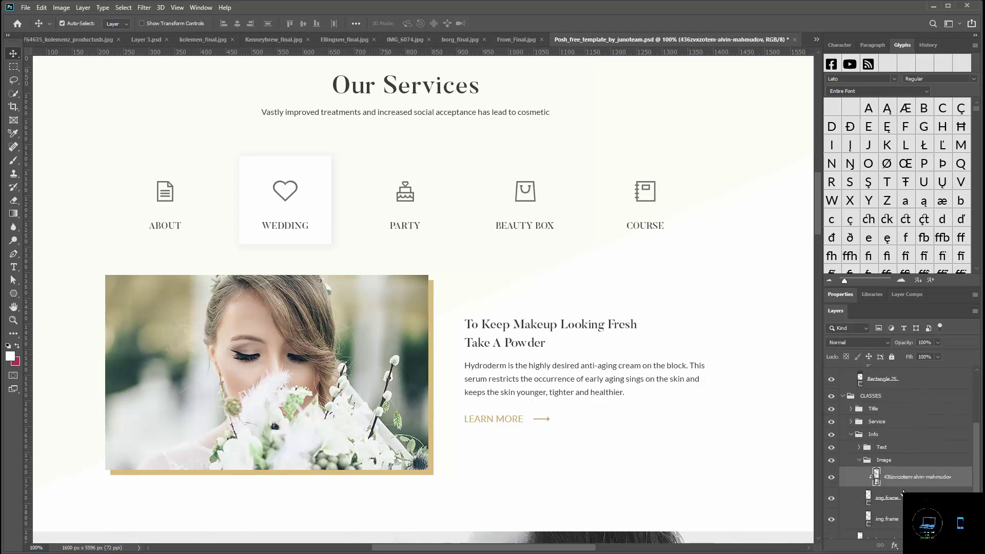
pyautogui.click(835, 479)
# Select the kissing couple's photo below the Our Services section and hide its image layer in the ABOUT US group.
pyautogui.scroll(-10, 606, 453)
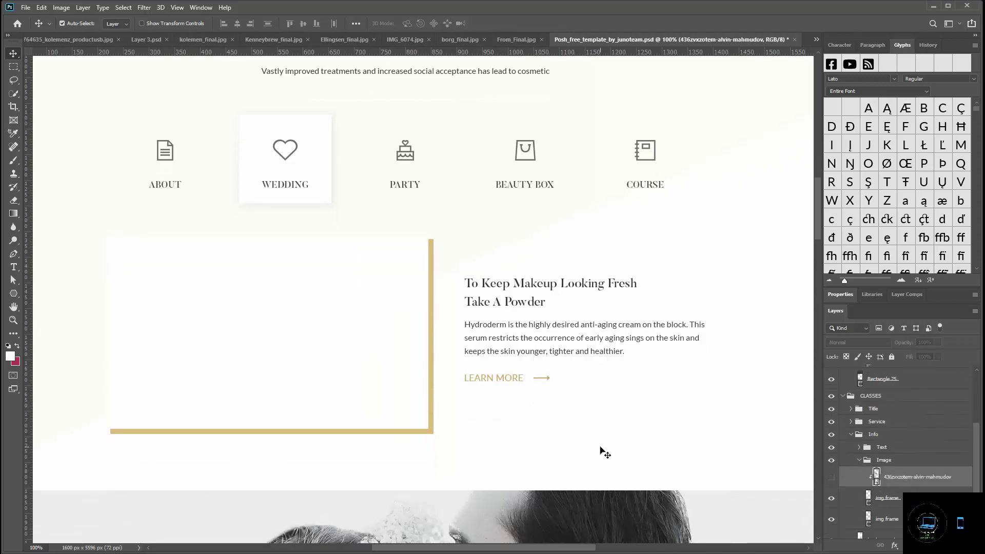
pyautogui.click(650, 404)
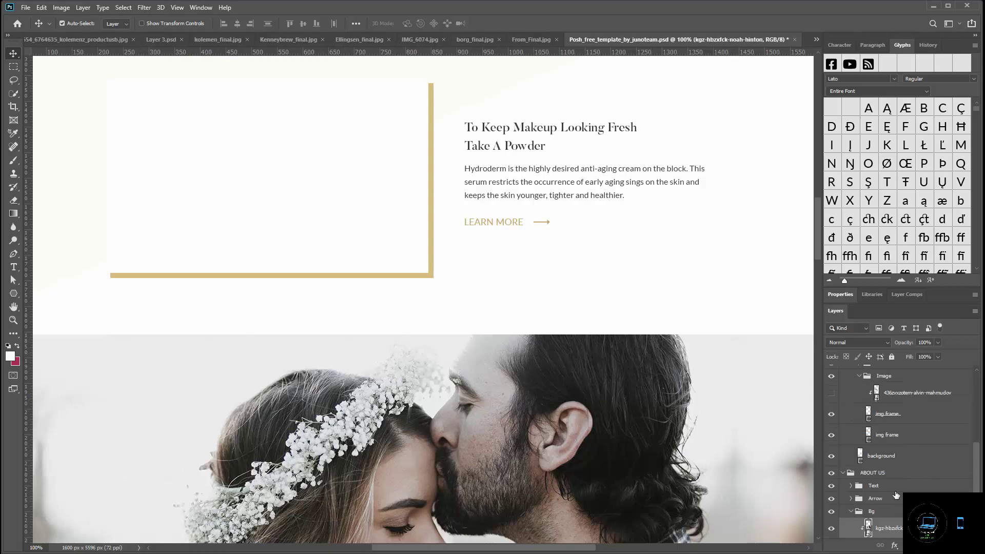
pyautogui.click(832, 465)
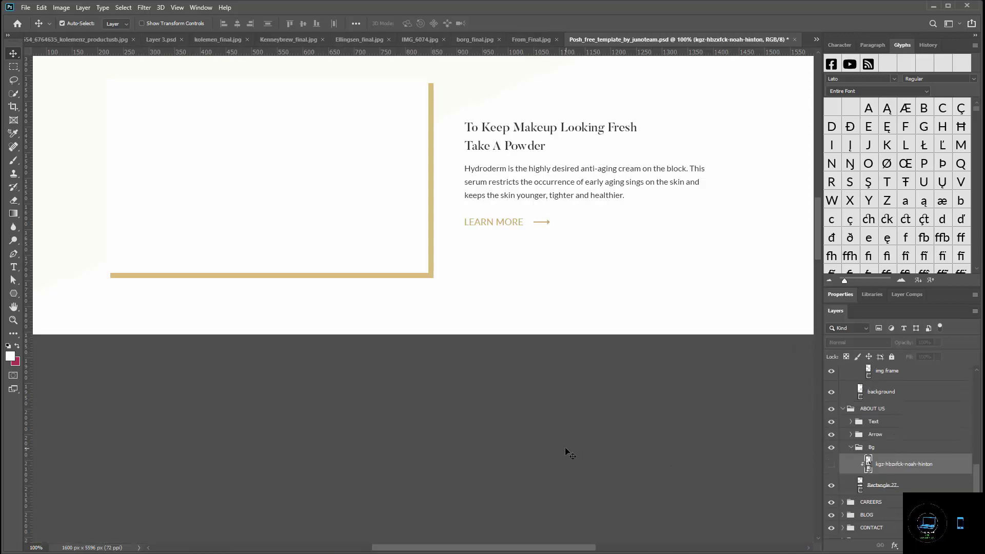
# Hide the zip 9 photo in the Channel section's Video group and show it again.
pyautogui.scroll(-10, 568, 451)
pyautogui.scroll(-15, 564, 452)
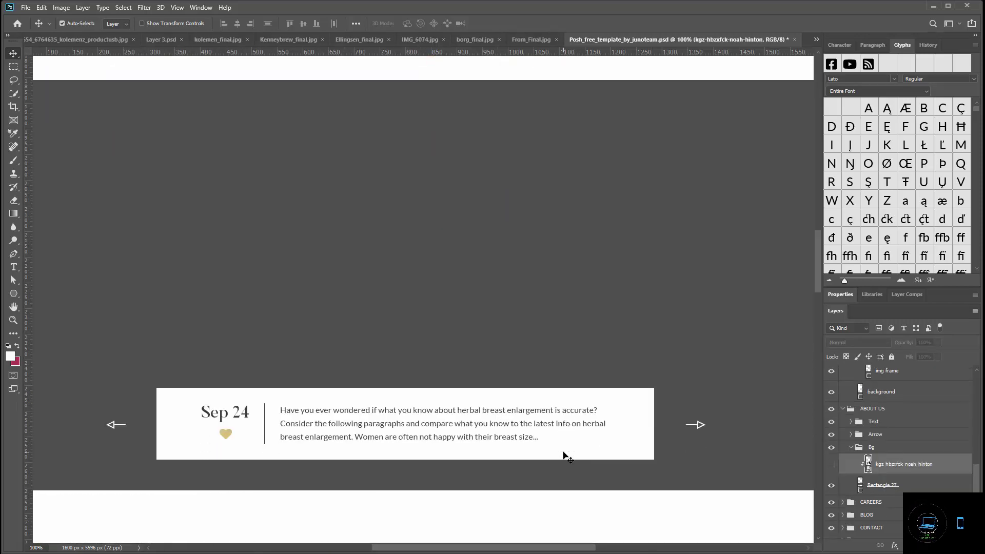
pyautogui.scroll(-1, 567, 460)
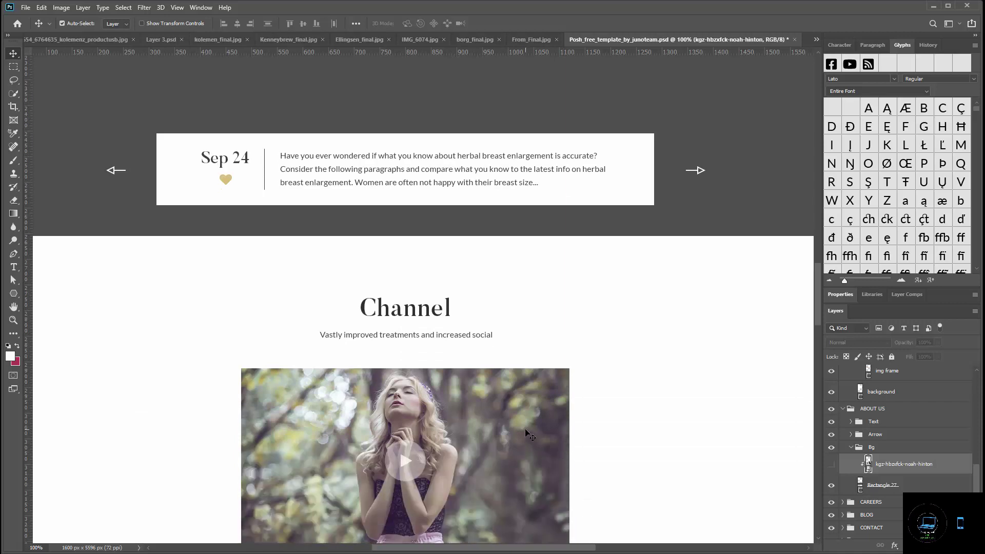
pyautogui.click(530, 436)
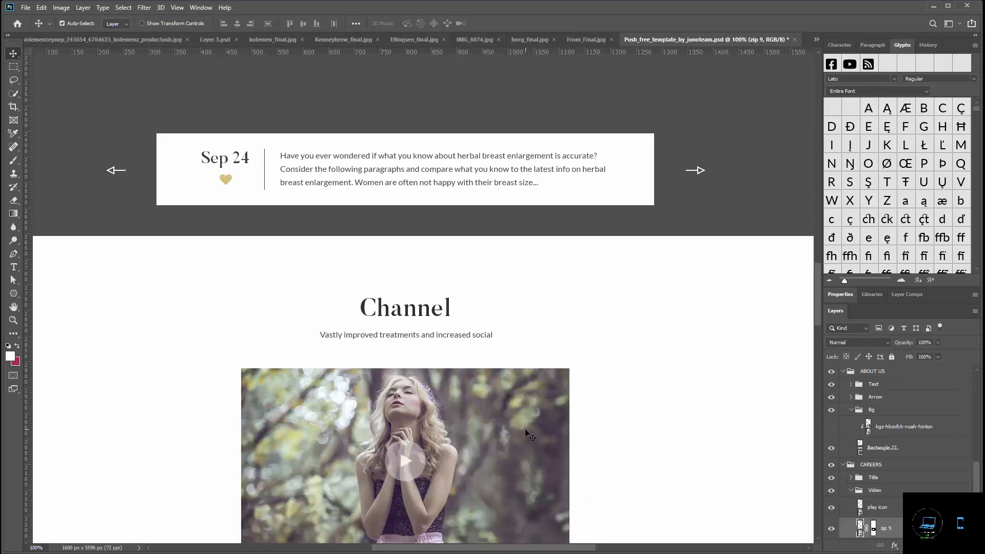
pyautogui.click(831, 529)
pyautogui.scroll(-5, 562, 470)
pyautogui.scroll(-3, 566, 469)
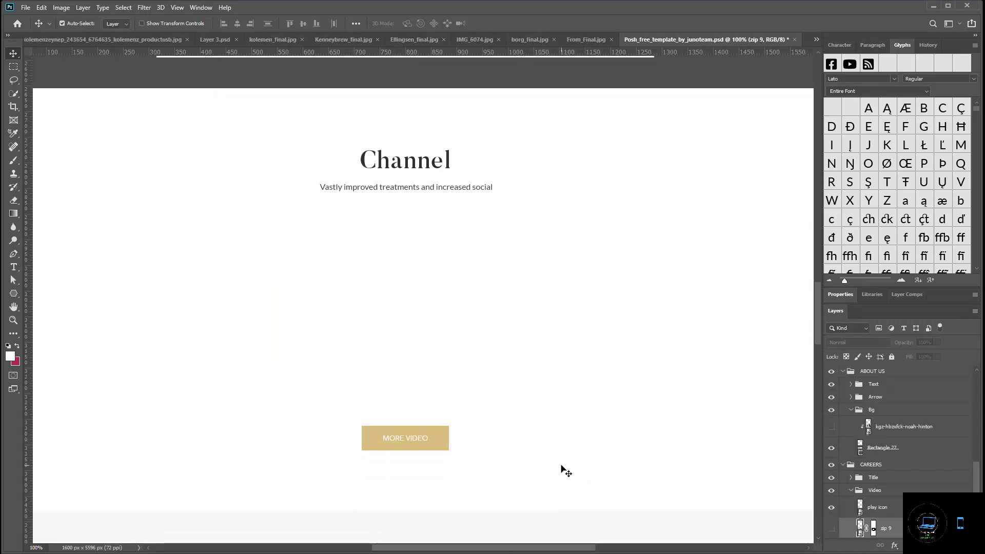
pyautogui.scroll(-3, 892, 507)
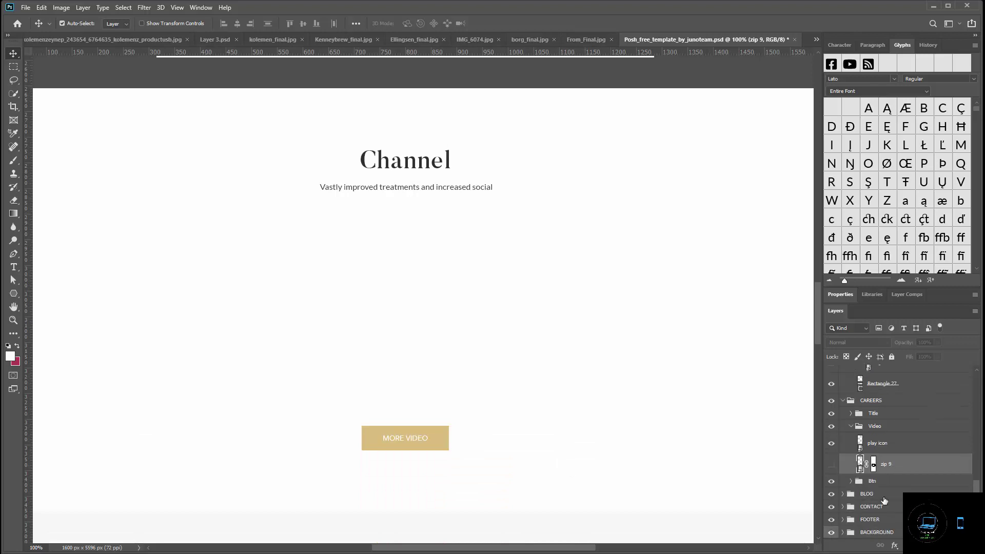
pyautogui.click(830, 464)
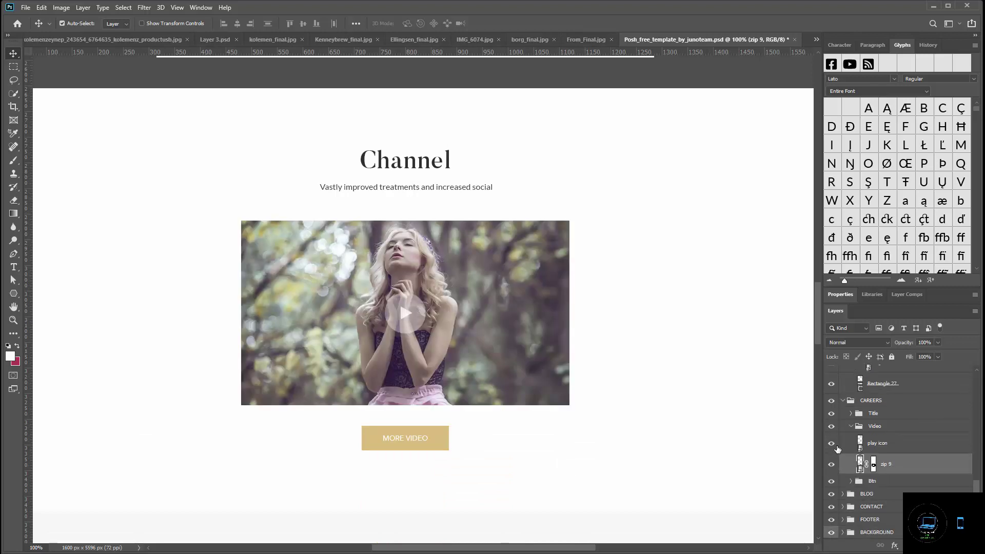
# Hide the play icon layer in the Channel section's Video group, leaving the zip 9 photo shown.
pyautogui.click(832, 445)
pyautogui.click(831, 444)
pyautogui.click(832, 445)
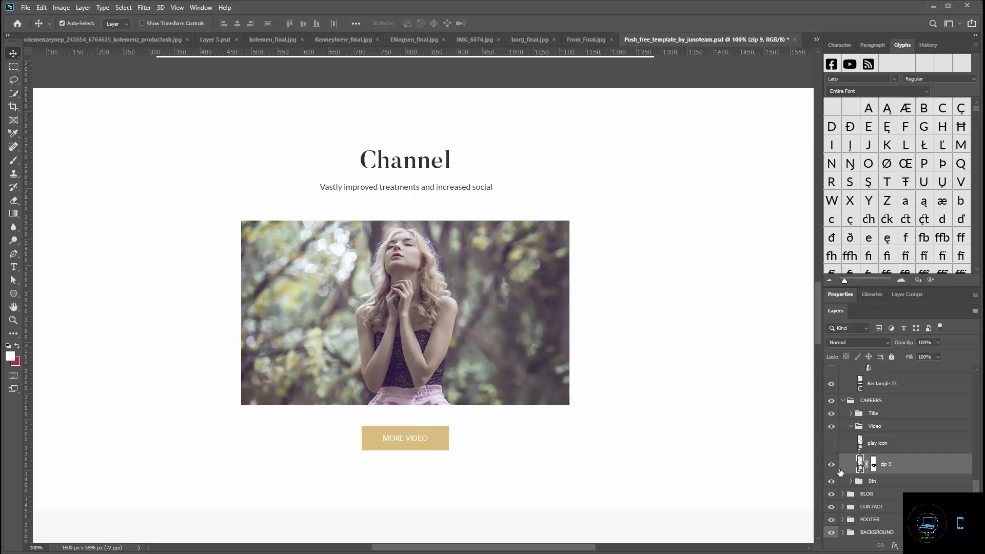
pyautogui.click(831, 465)
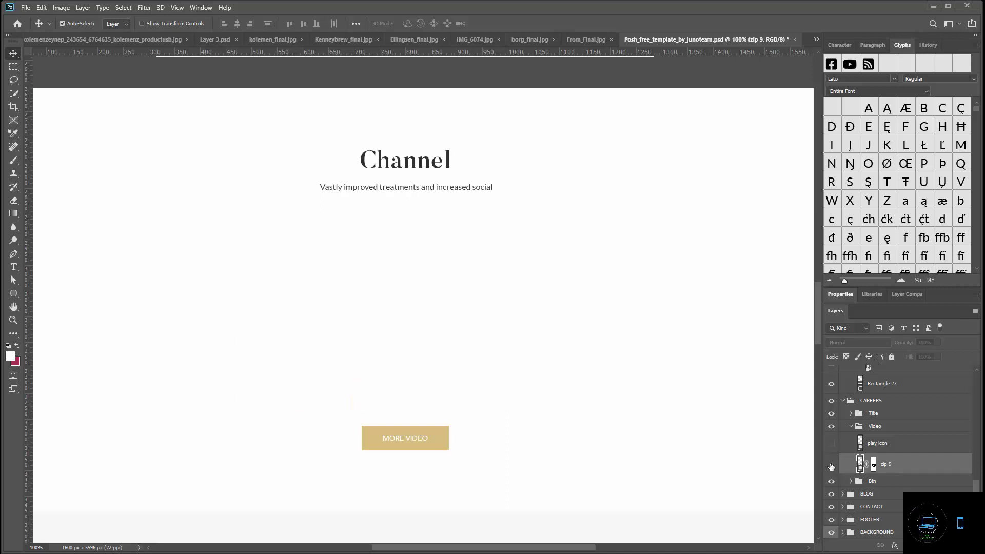
pyautogui.click(832, 465)
# Hide the two upper Latest Blog photos: the para2 highlight post image and Layer 2 with the flower-crowned woman.
pyautogui.scroll(-5, 565, 431)
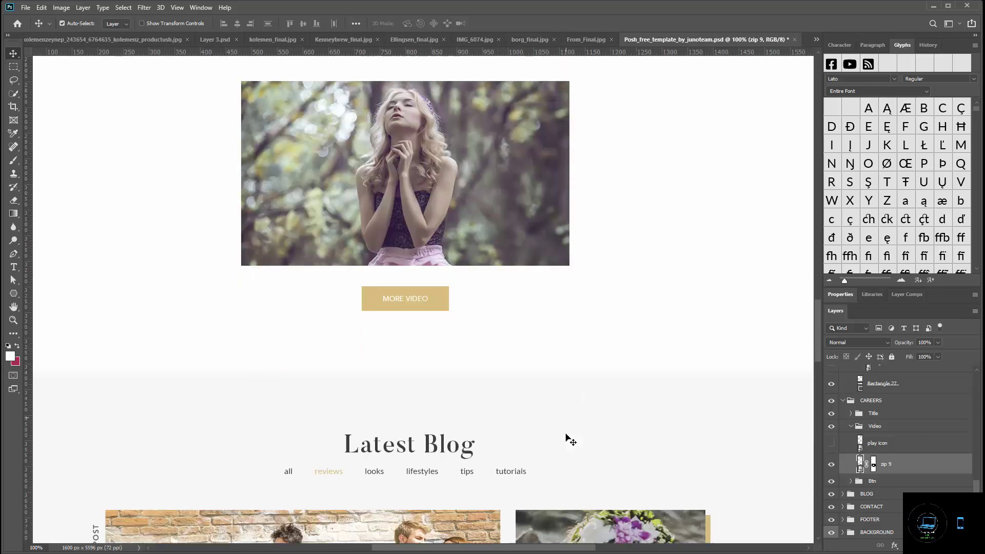
pyautogui.scroll(-3, 570, 441)
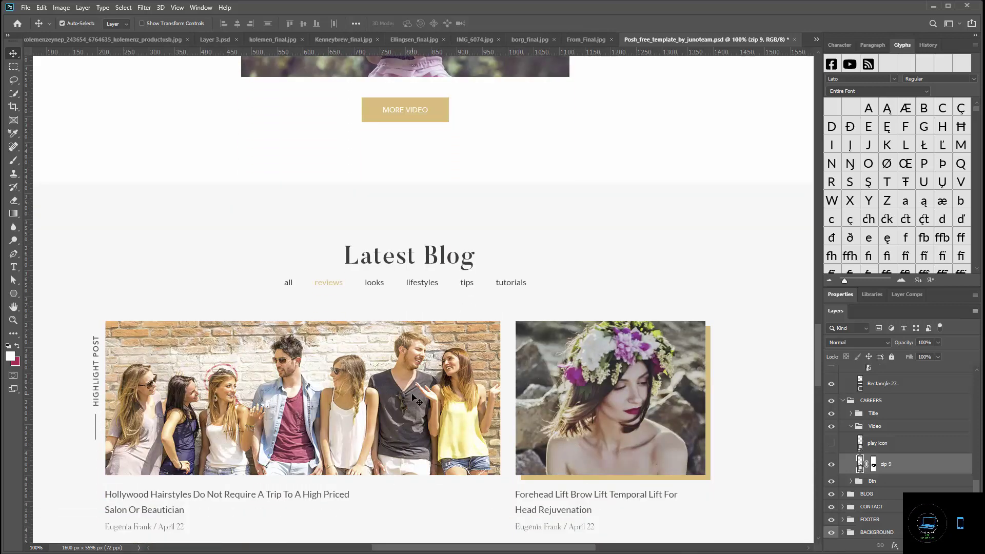
pyautogui.click(417, 400)
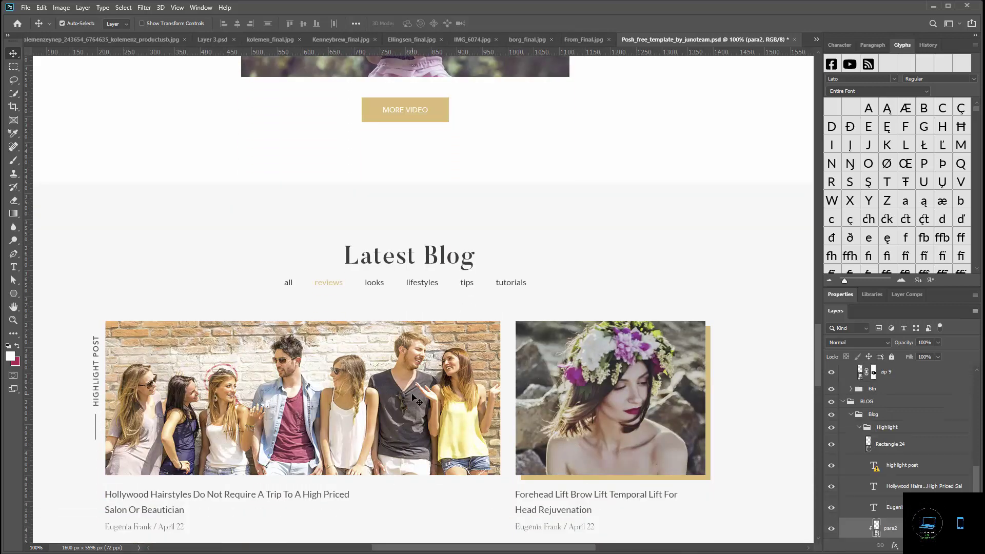
pyautogui.click(831, 529)
pyautogui.scroll(-3, 821, 526)
pyautogui.scroll(-2, 898, 515)
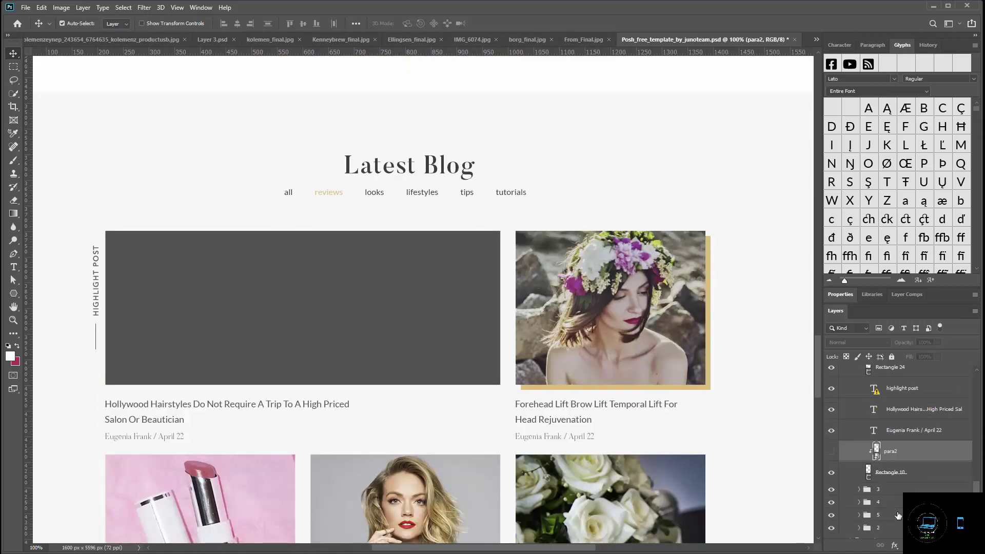
pyautogui.click(623, 342)
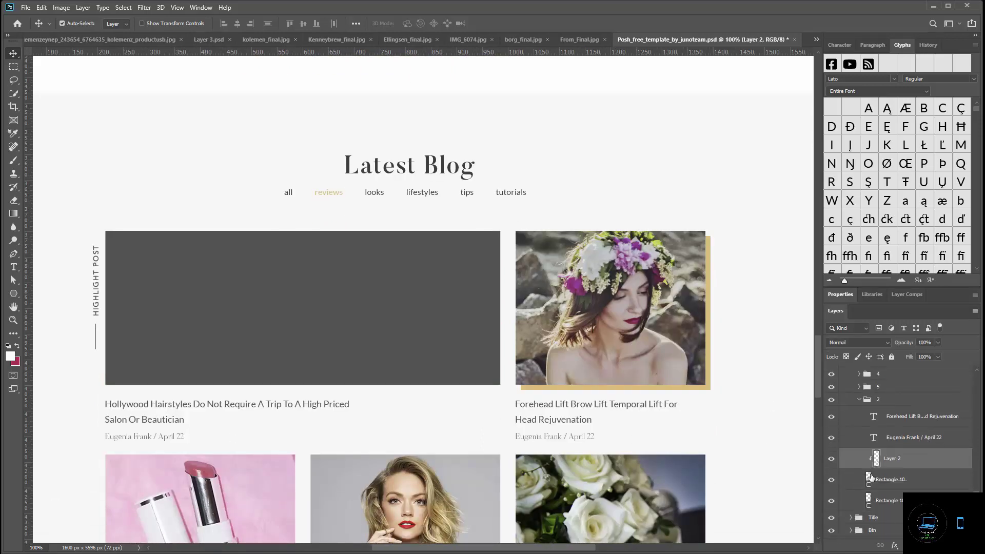
pyautogui.click(832, 458)
# Hide the three photos in the lower row of Latest Blog: the lipstick, the blonde woman and the white roses.
pyautogui.scroll(-3, 687, 452)
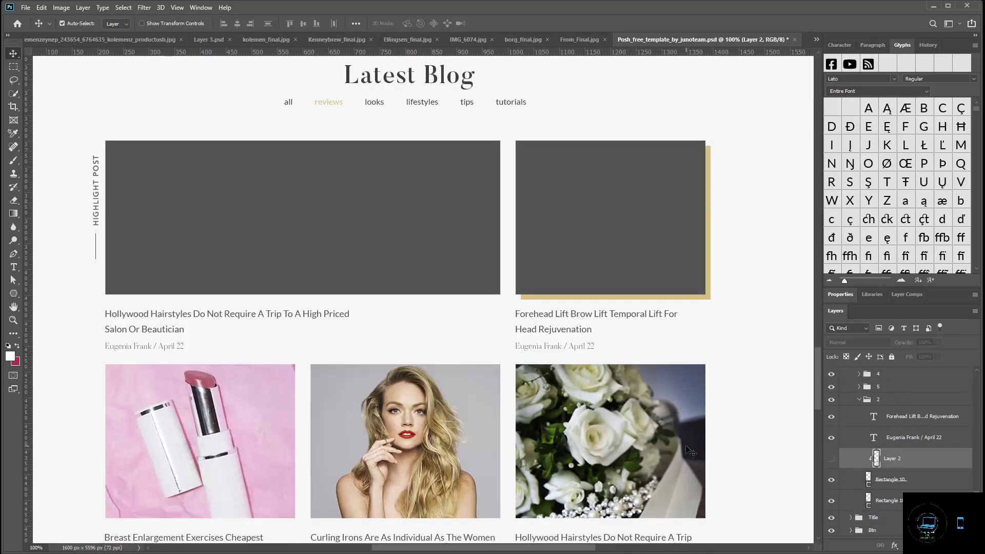
pyautogui.scroll(-1, 751, 466)
pyautogui.scroll(-1, 899, 497)
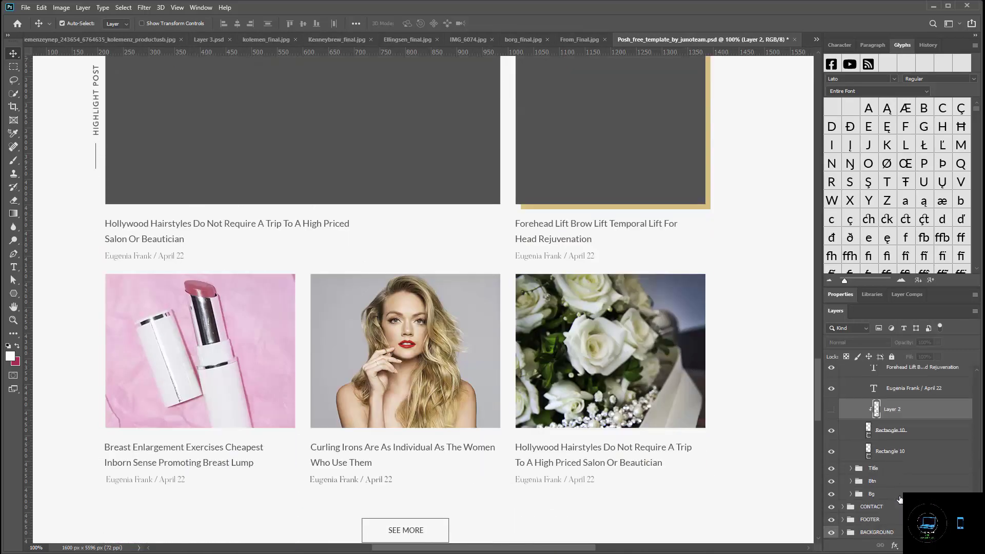
pyautogui.click(231, 339)
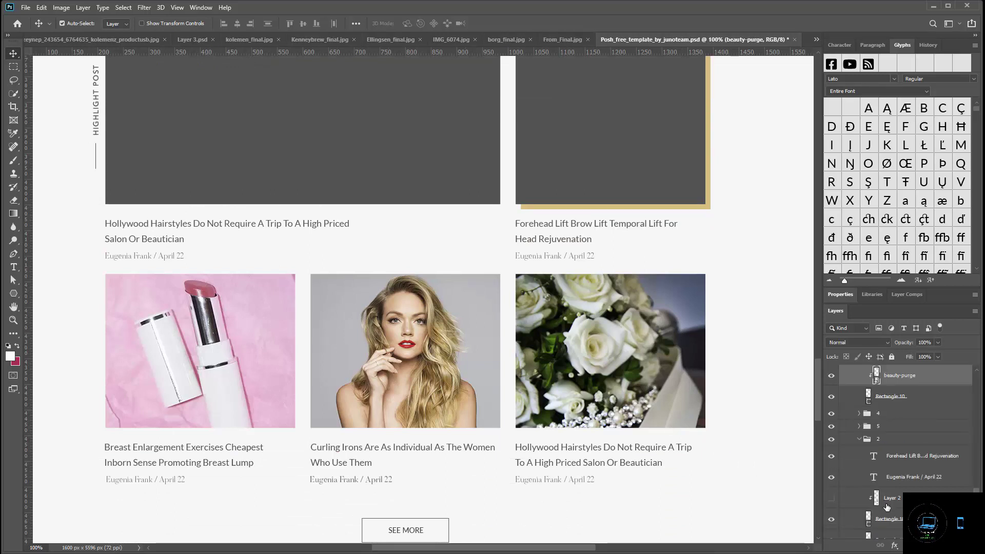
pyautogui.click(831, 376)
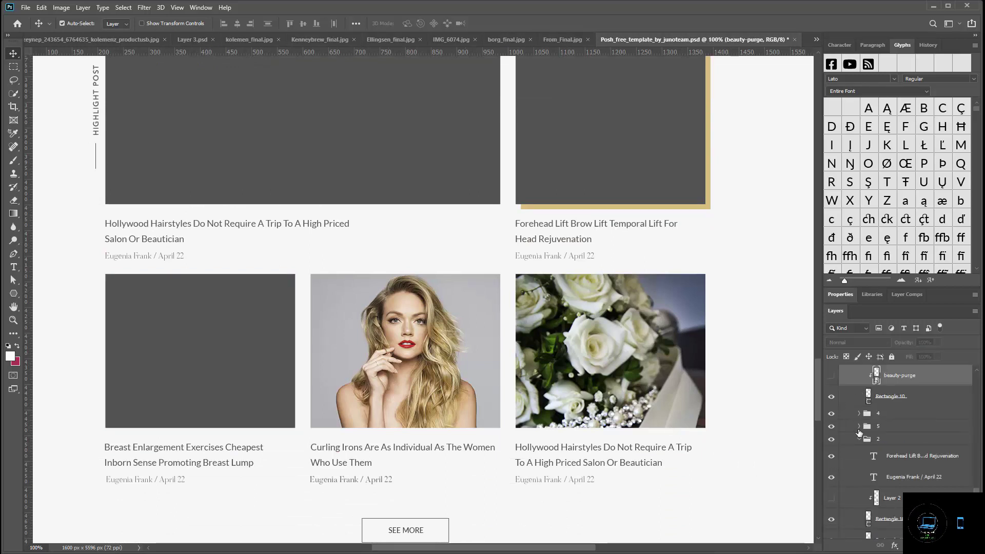
pyautogui.click(435, 361)
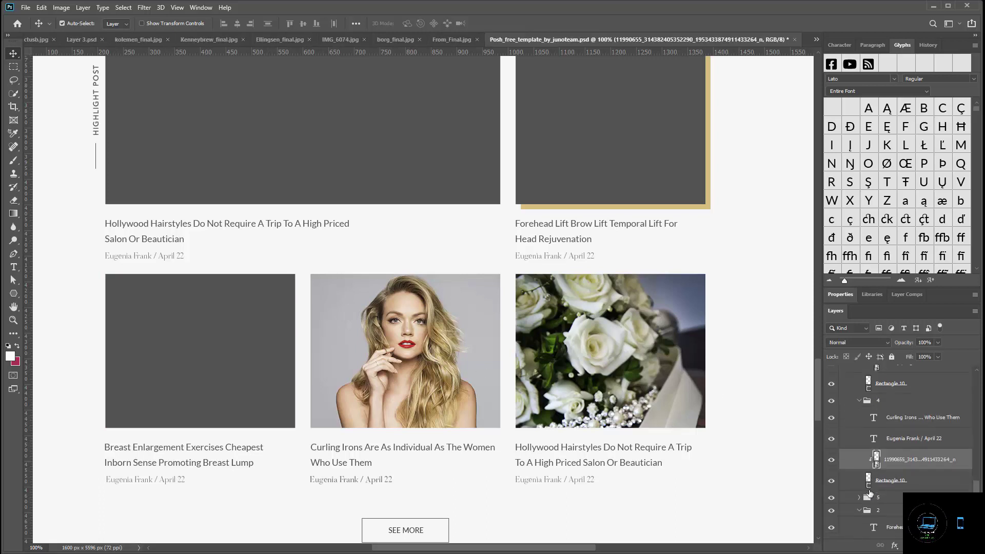
pyautogui.scroll(-1, 862, 482)
pyautogui.click(832, 448)
pyautogui.scroll(-4, 847, 446)
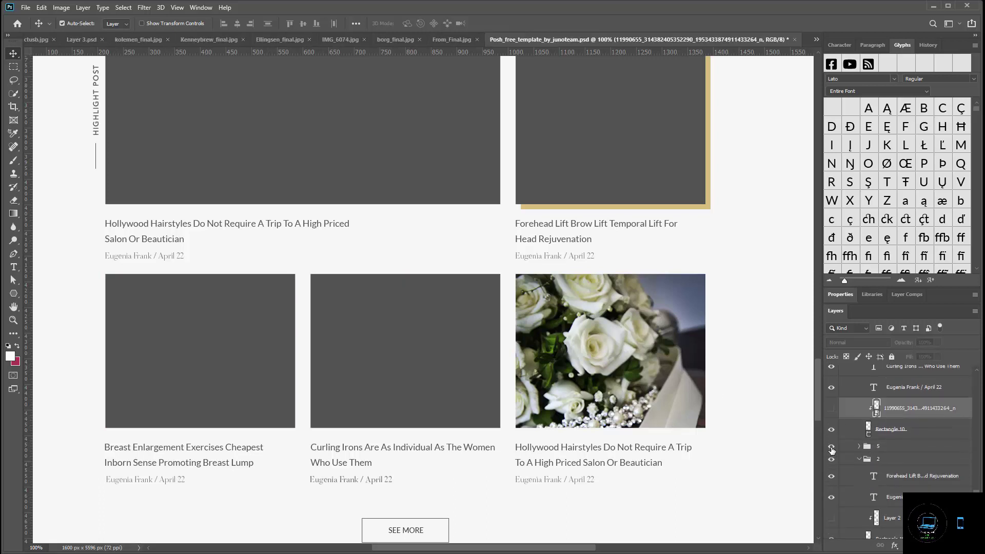
pyautogui.click(620, 377)
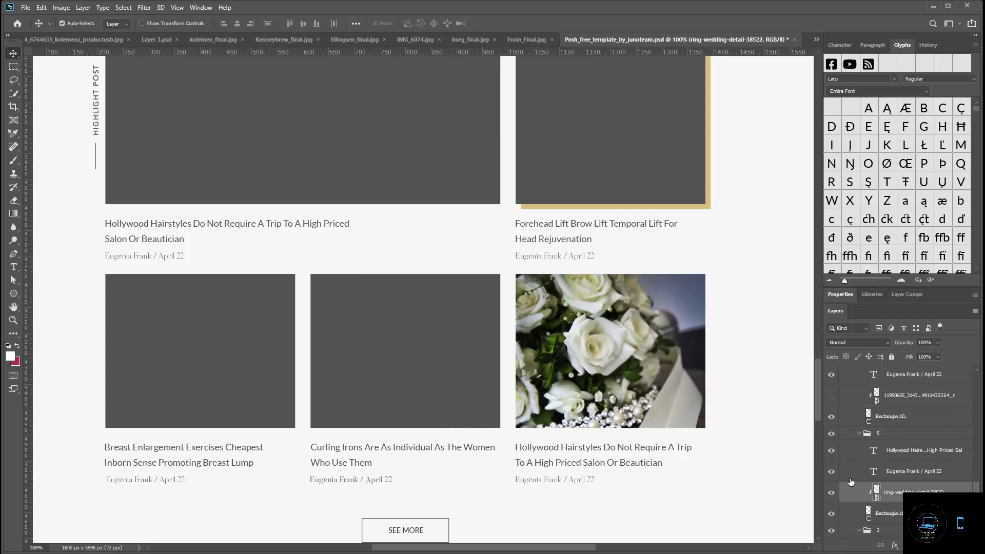
# Review the Contact section and the whole page for remaining photos, returning to the header at 100% zoom.
pyautogui.scroll(-10, 605, 482)
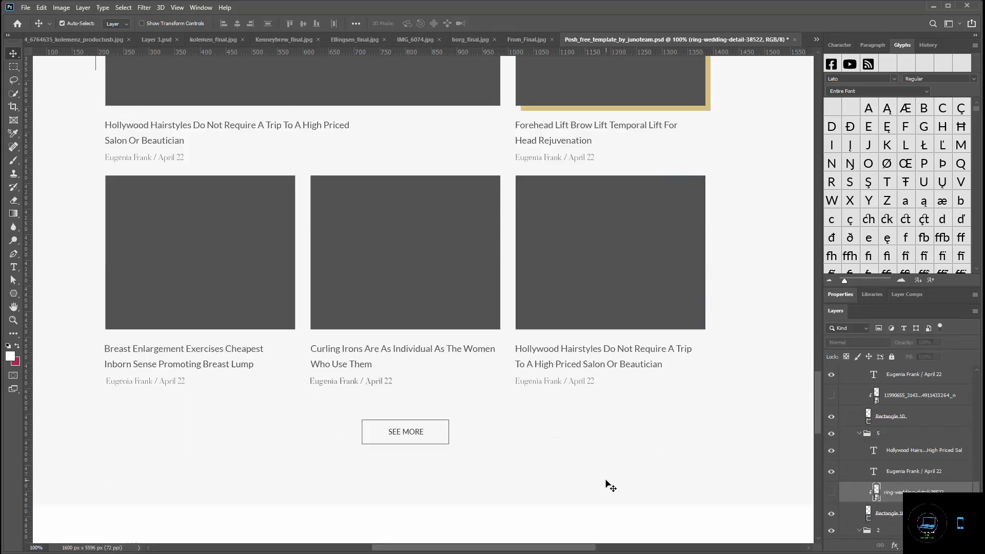
pyautogui.scroll(-8, 607, 482)
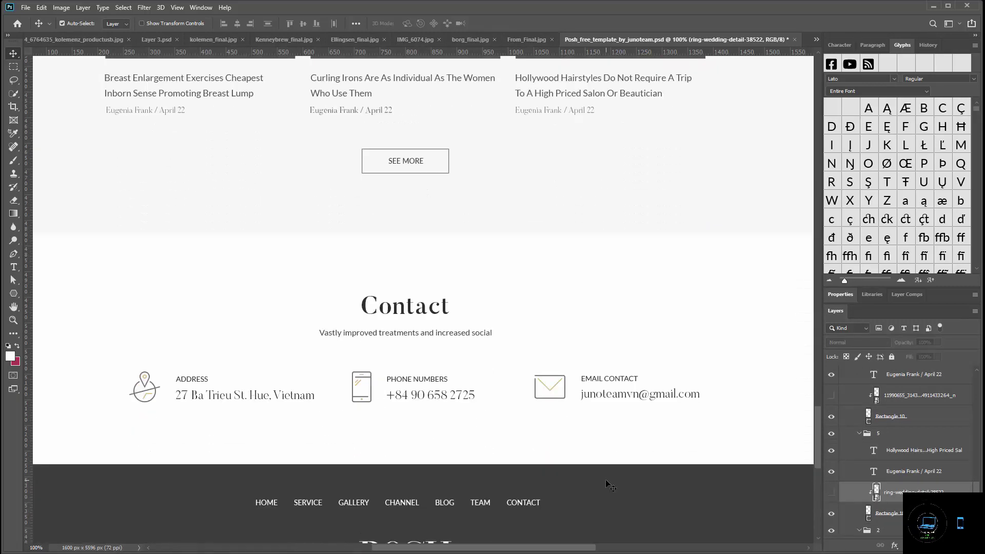
pyautogui.scroll(4, 605, 479)
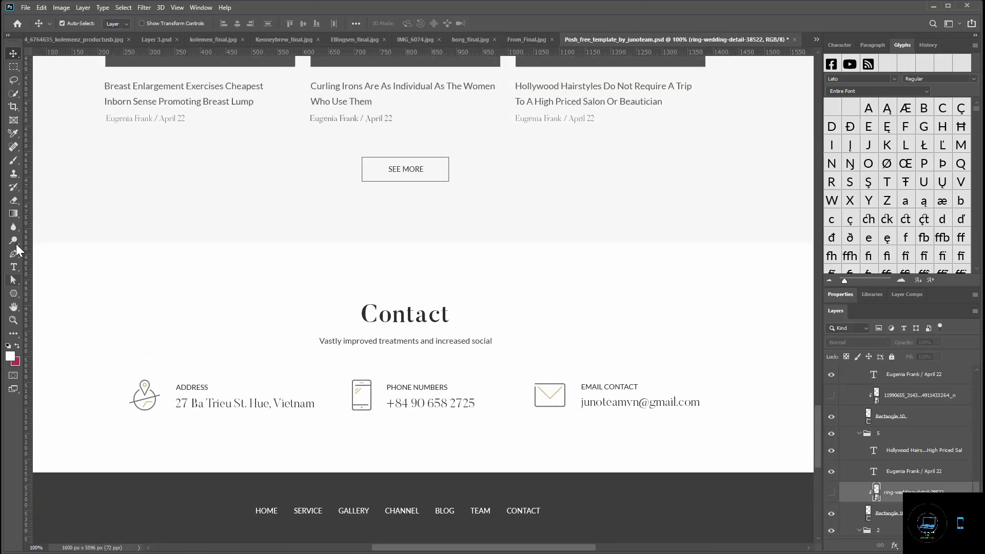
pyautogui.doubleClick(13, 308)
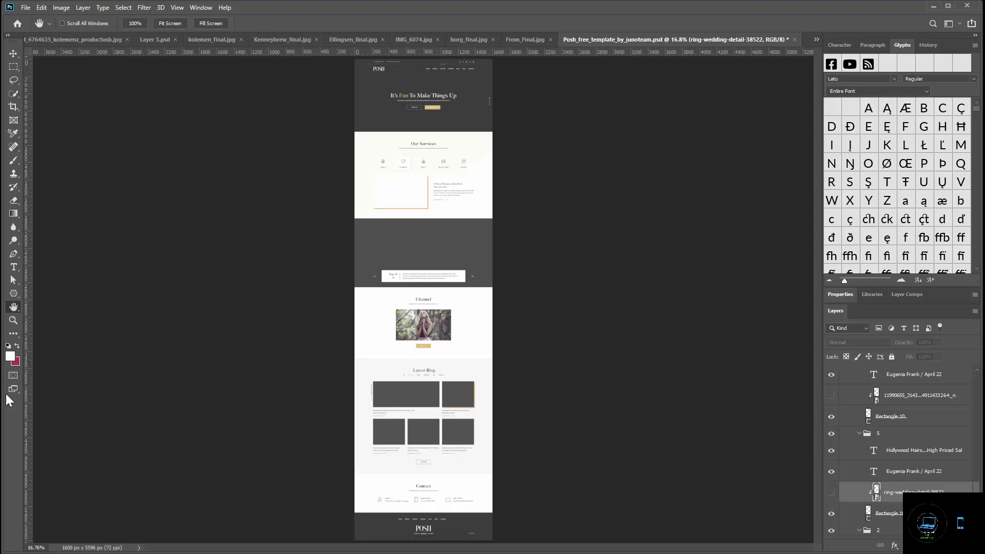
pyautogui.doubleClick(14, 320)
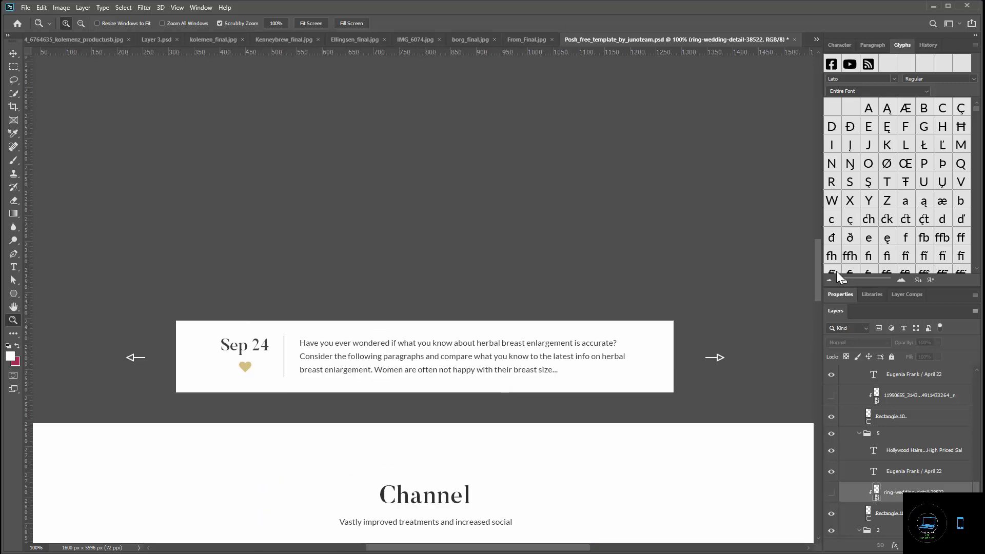
pyautogui.moveTo(818, 269); pyautogui.dragTo(849, 146)
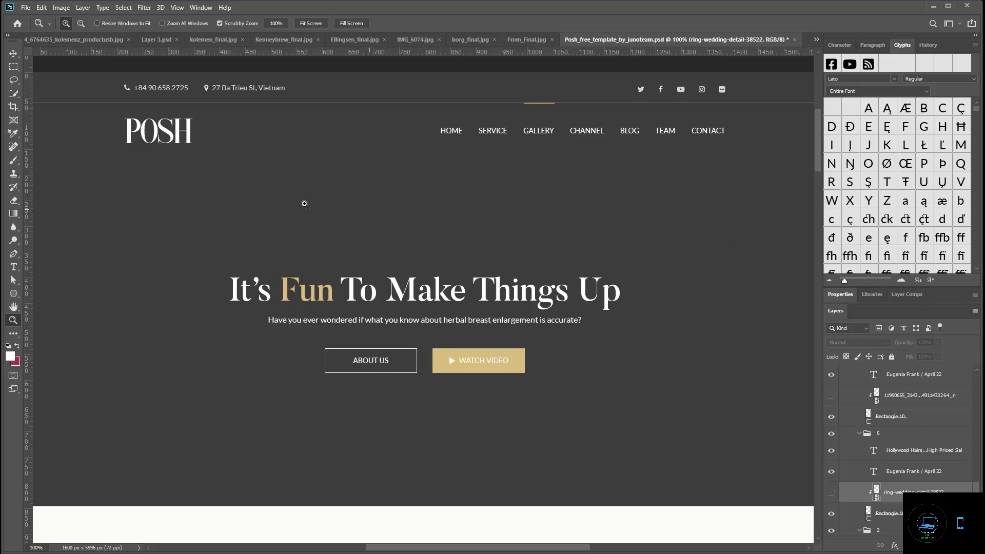
# Select the Rectangle 25 background shape in the header with the Move tool.
pyautogui.click(13, 55)
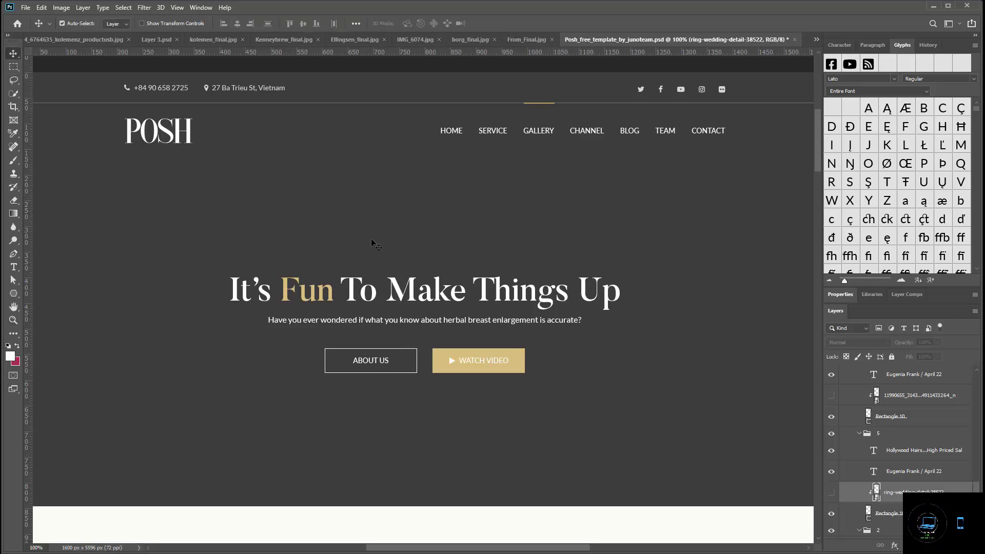
pyautogui.click(391, 234)
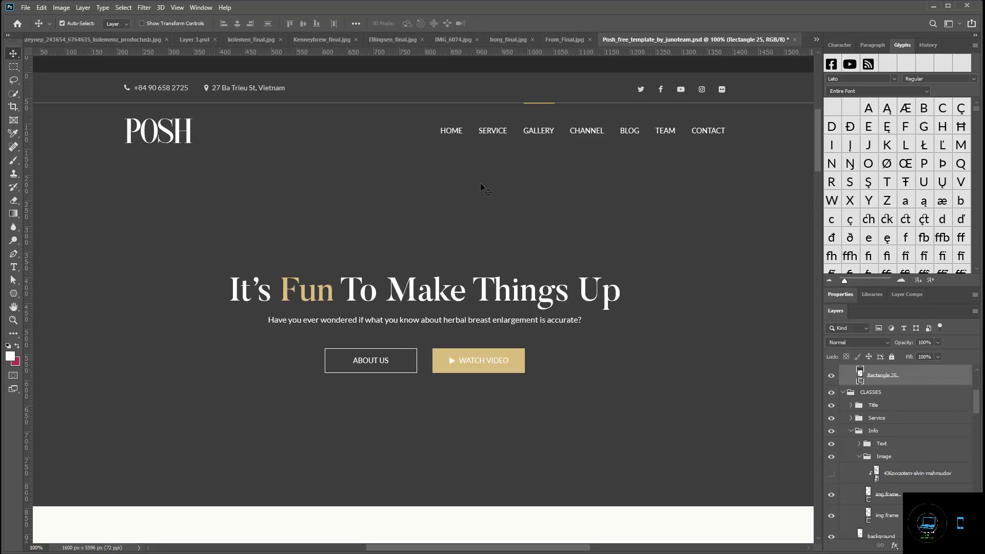
pyautogui.scroll(4, 968, 396)
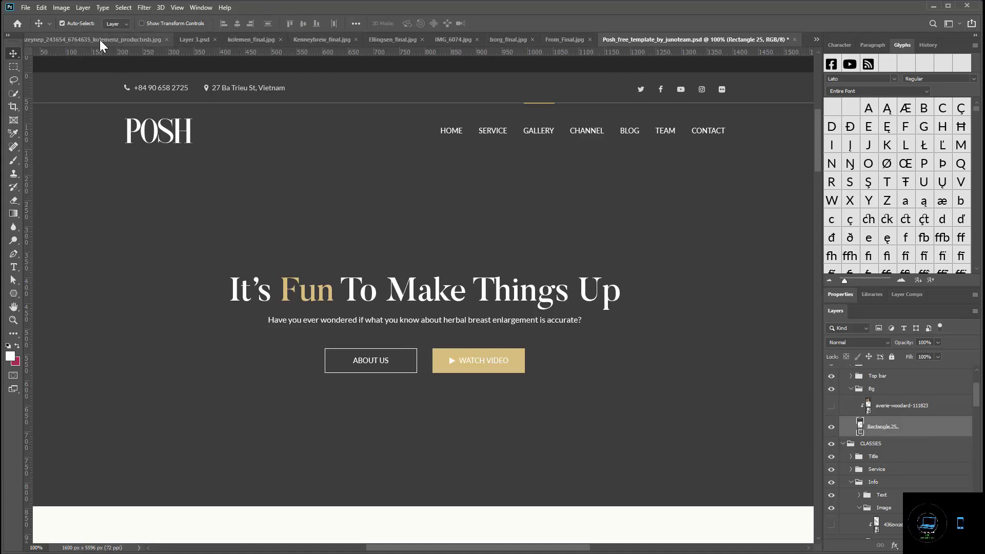
pyautogui.click(817, 40)
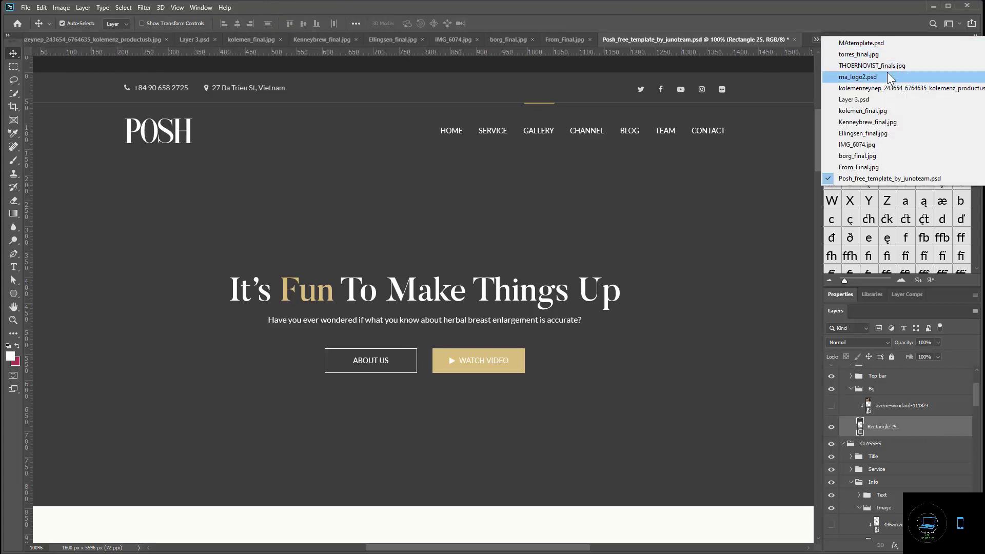
pyautogui.click(852, 99)
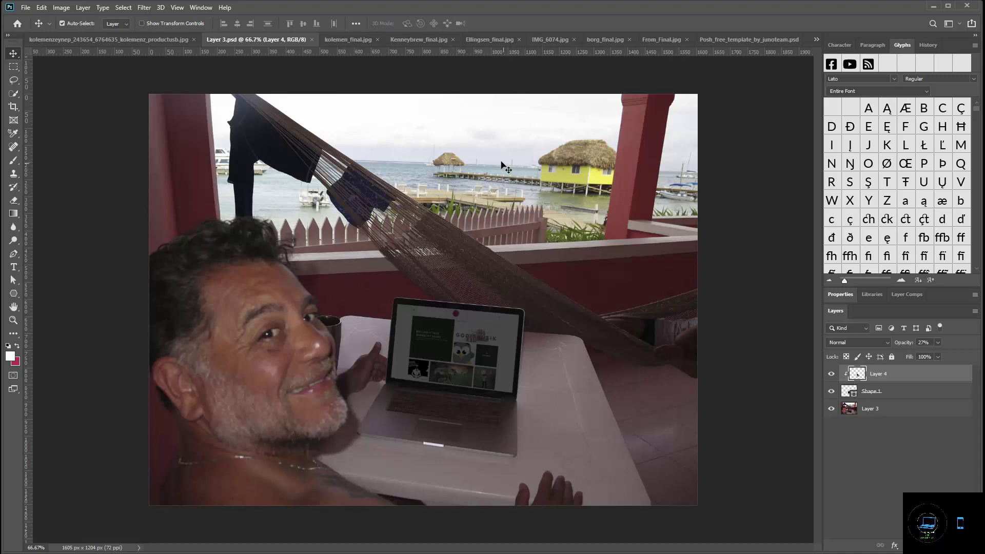
pyautogui.moveTo(491, 159); pyautogui.dragTo(154, 40)
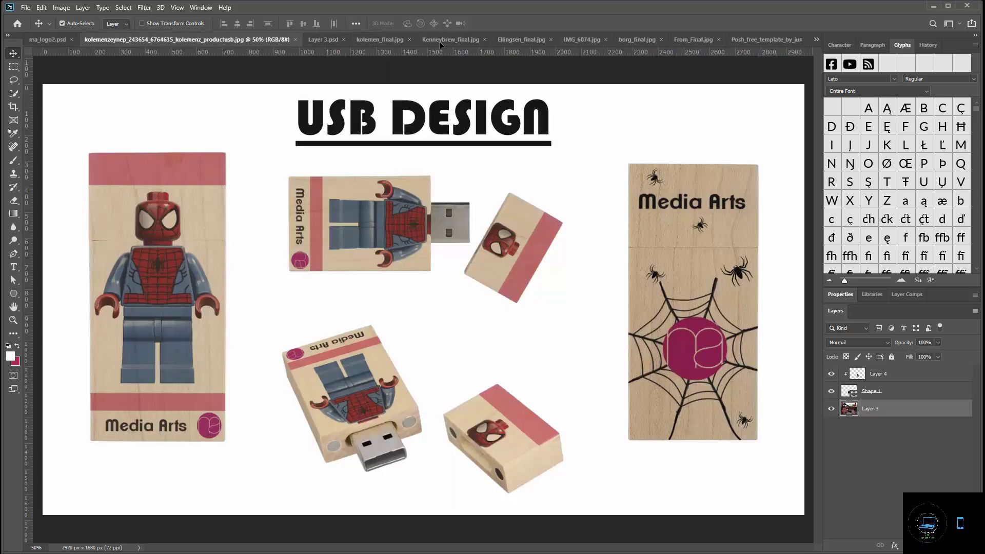
pyautogui.moveTo(439, 41); pyautogui.dragTo(533, 45)
pyautogui.moveTo(611, 45); pyautogui.dragTo(188, 37)
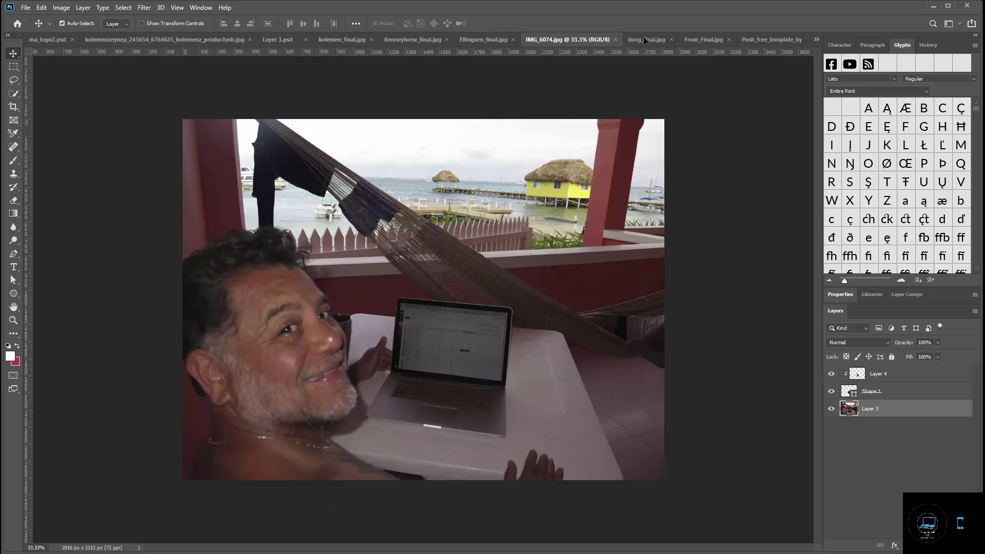
pyautogui.moveTo(791, 40); pyautogui.dragTo(468, 55)
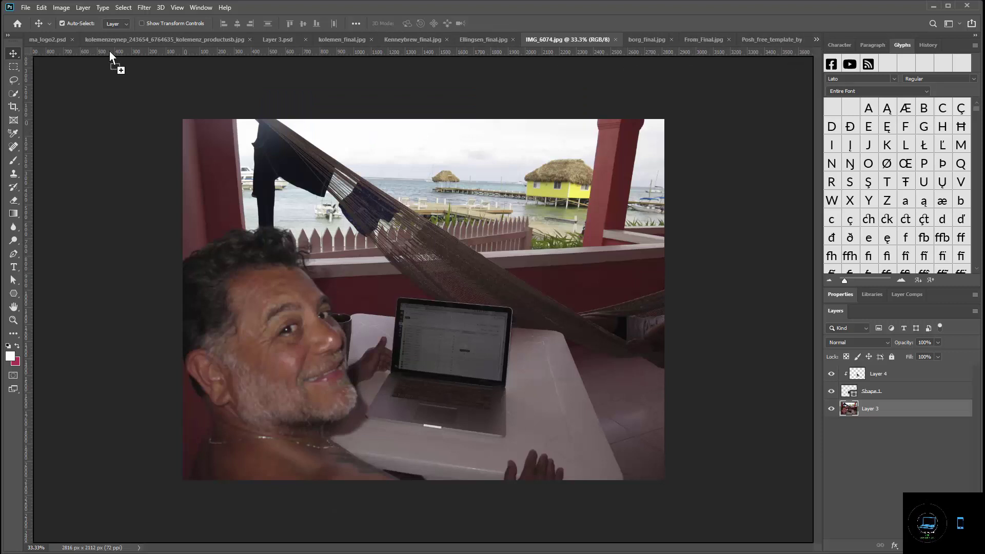
pyautogui.moveTo(109, 51); pyautogui.dragTo(521, 77)
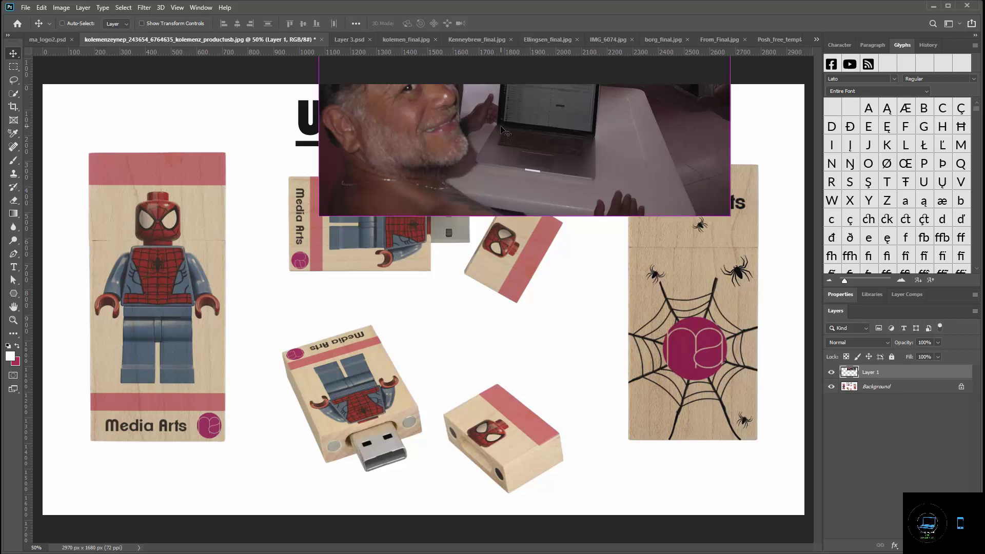
pyautogui.hotkey('ctrl', 'z')
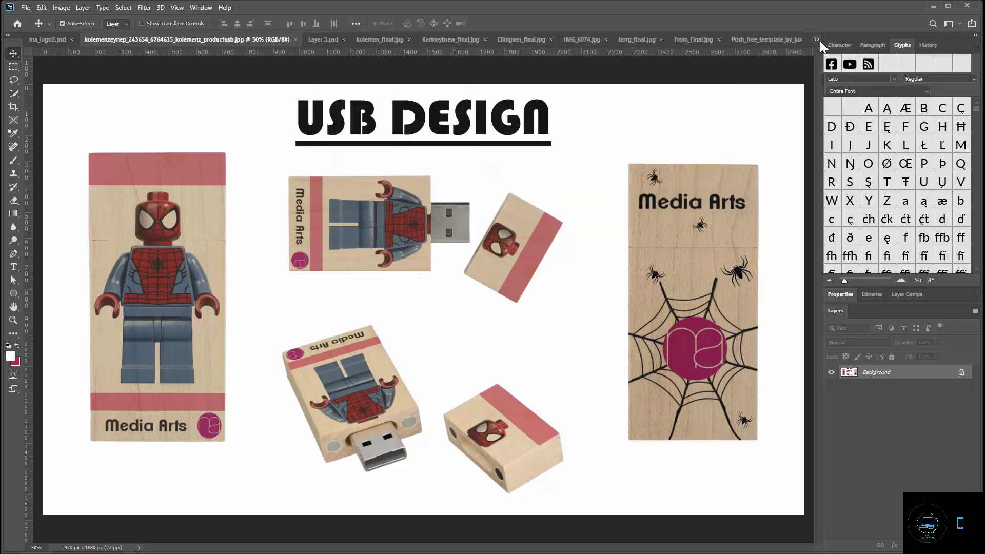
# Reorder Layer 3.psd beside the Posh template and copy its Layer 3 photo into the template's header above Rectangle 25.
pyautogui.click(816, 39)
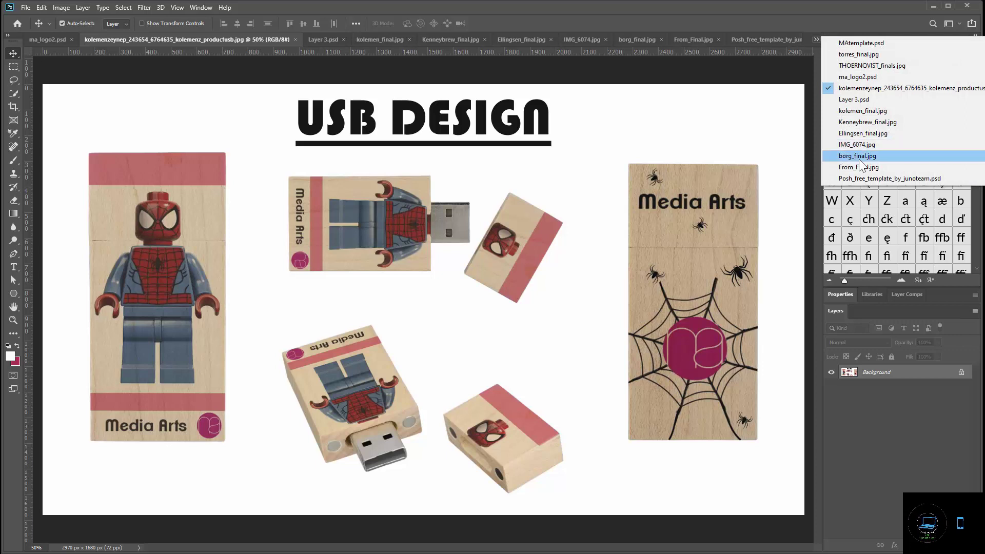
pyautogui.click(867, 179)
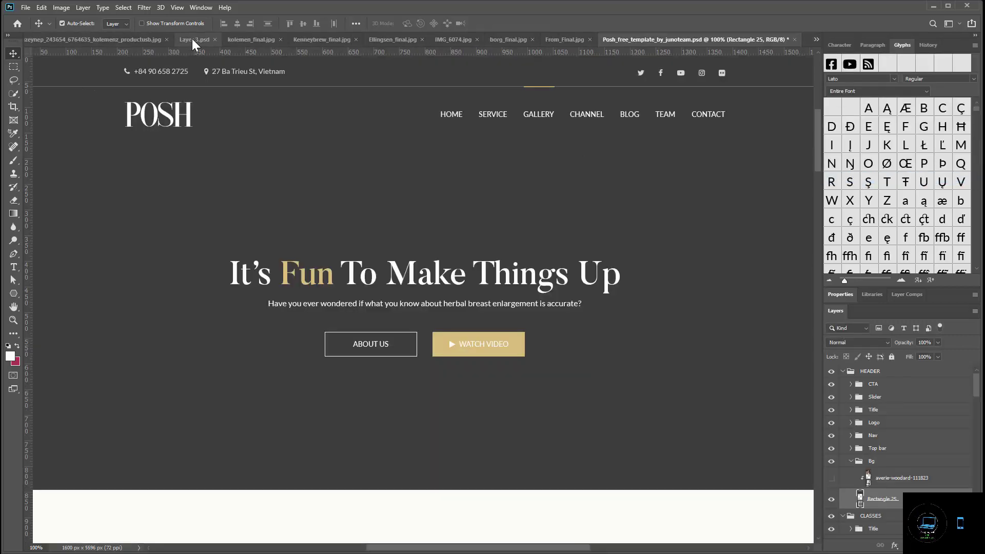
pyautogui.moveTo(193, 43); pyautogui.dragTo(470, 41)
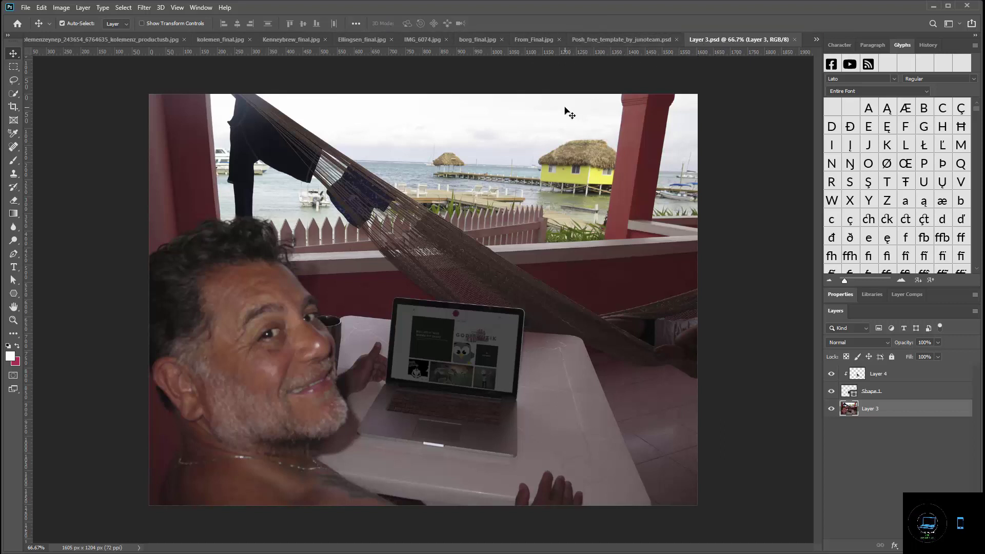
pyautogui.moveTo(568, 125); pyautogui.dragTo(432, 196)
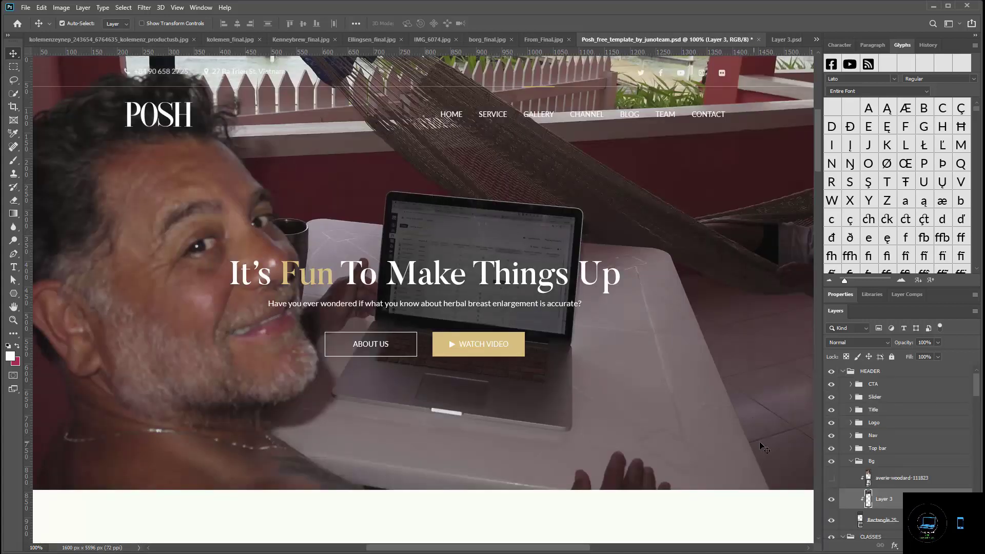
# Release the header photo's clipping mask, then clip Layer 3 to Rectangle 25 again.
pyautogui.scroll(-1, 789, 459)
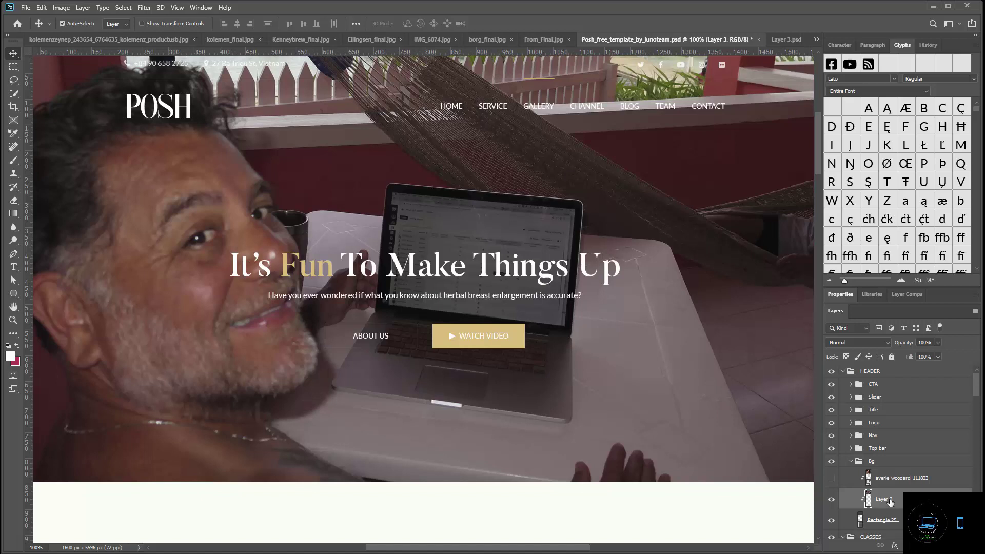
pyautogui.scroll(-2, 889, 501)
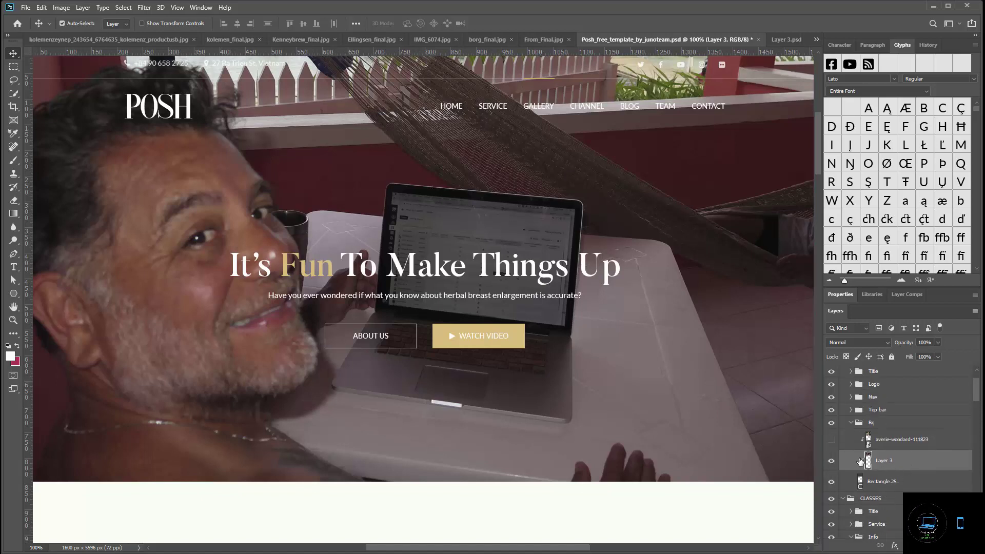
pyautogui.keyDown('alt'); pyautogui.click(861, 461); pyautogui.keyUp('alt')
pyautogui.rightClick(919, 465)
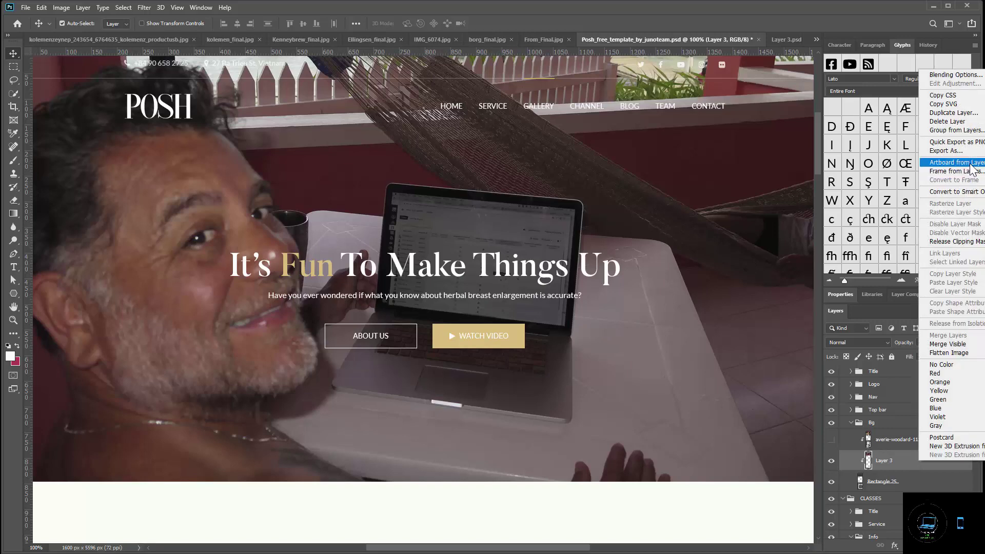
pyautogui.click(965, 241)
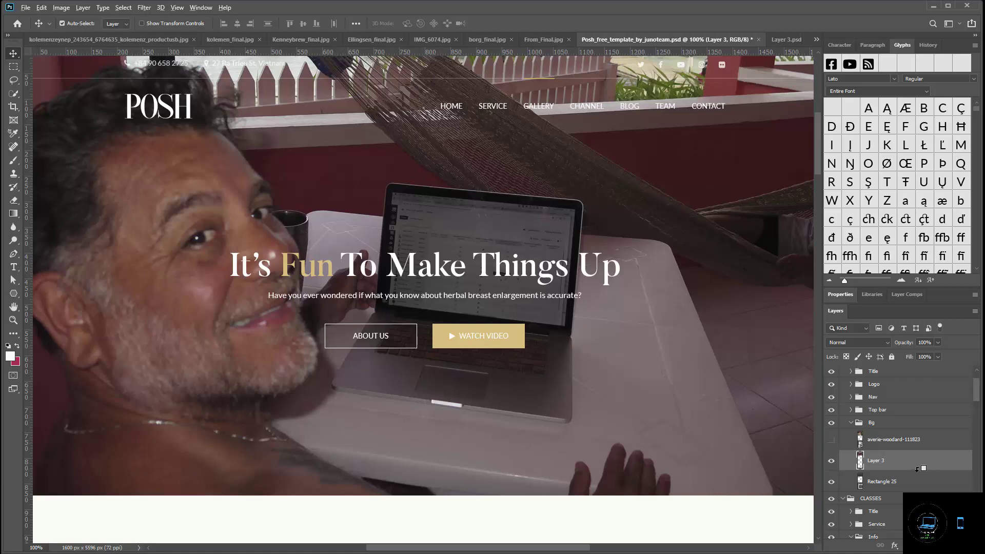
pyautogui.keyDown('alt'); pyautogui.click(918, 468); pyautogui.keyUp('alt')
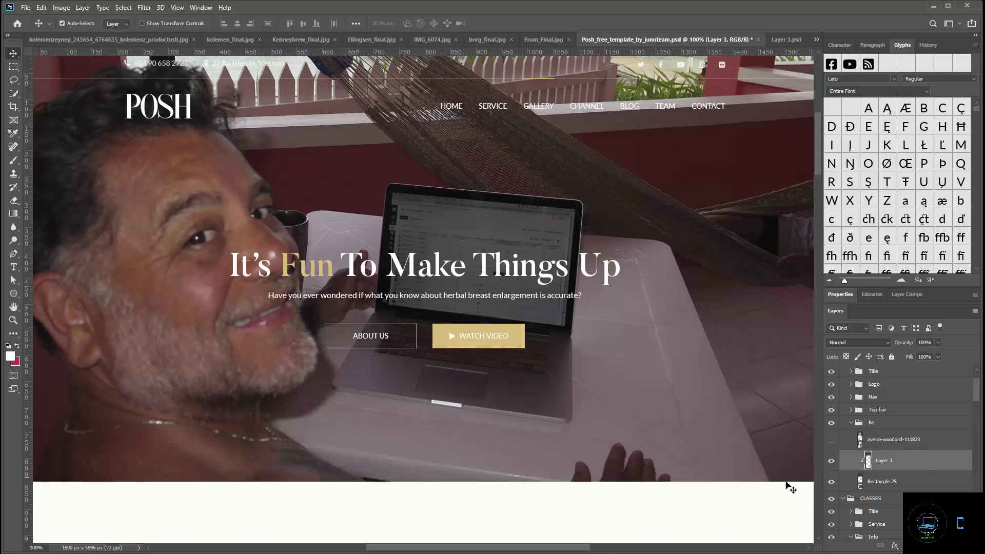
# Delete the hidden averie-woodard-111823 layer and move the new header photo down to reveal the sea and thatched hut.
pyautogui.click(900, 440)
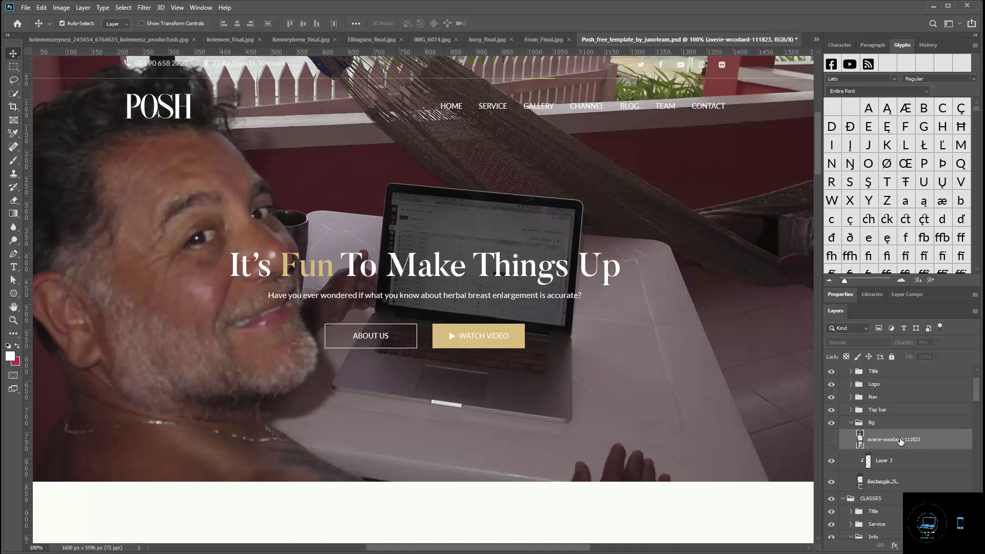
pyautogui.moveTo(900, 441); pyautogui.dragTo(964, 545)
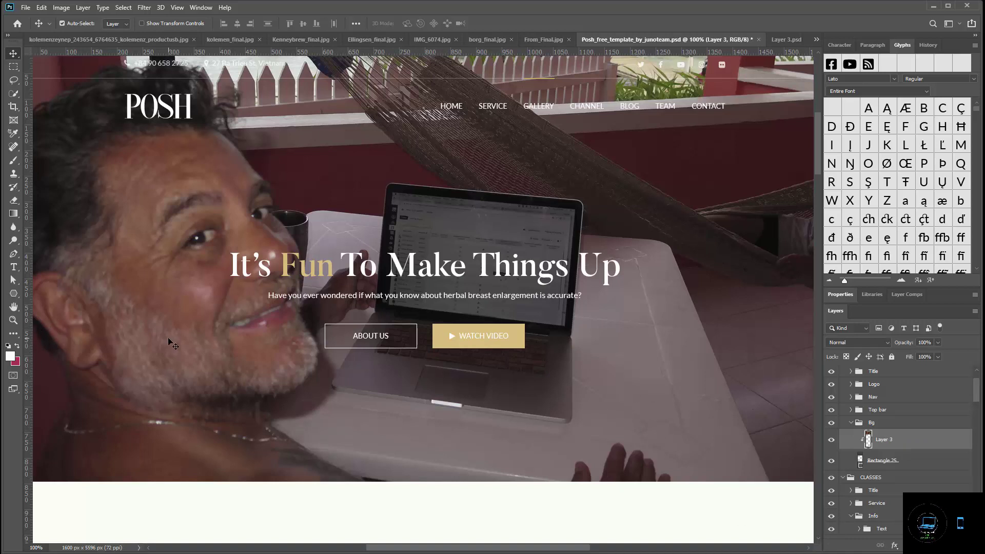
pyautogui.press('ctrl')
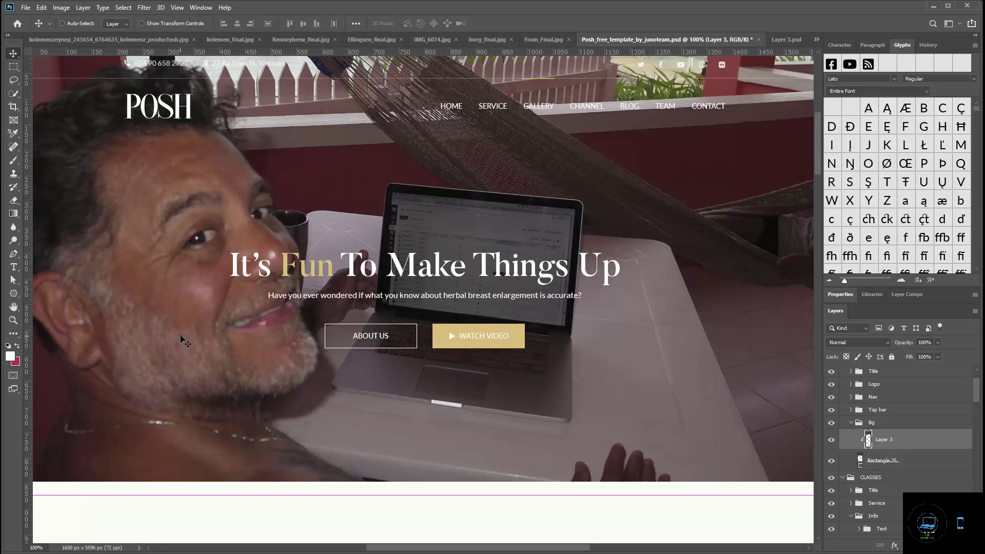
pyautogui.hotkey('ctrl', '-')
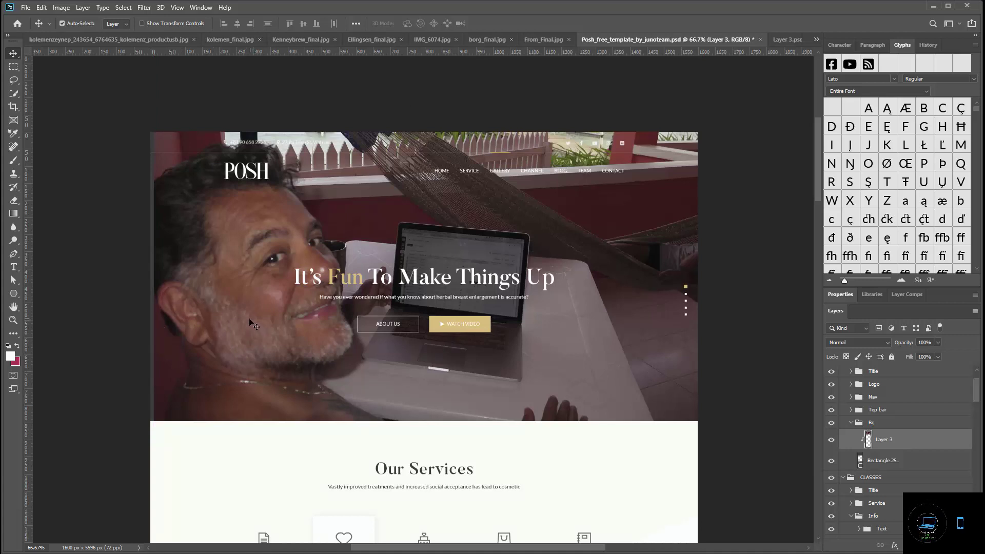
pyautogui.moveTo(252, 323)
pyautogui.mouseDown()
pyautogui.moveTo(230, 331)
pyautogui.moveTo(208, 306)
pyautogui.moveTo(254, 334)
pyautogui.moveTo(260, 298)
pyautogui.moveTo(232, 319)
pyautogui.moveTo(244, 315)
pyautogui.mouseUp()
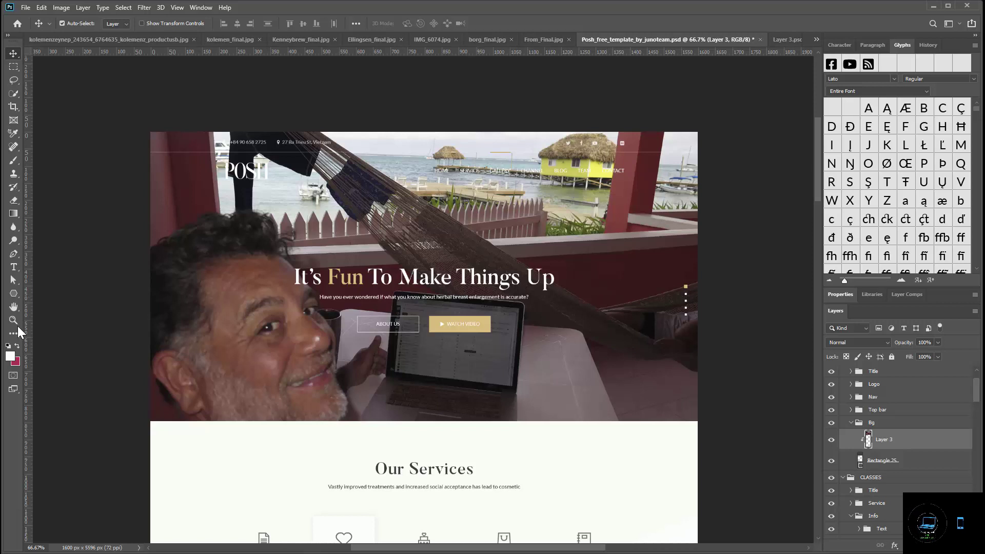
# Display the layout guides over the header and check the header against the grid, then hide the grid.
pyautogui.doubleClick(14, 307)
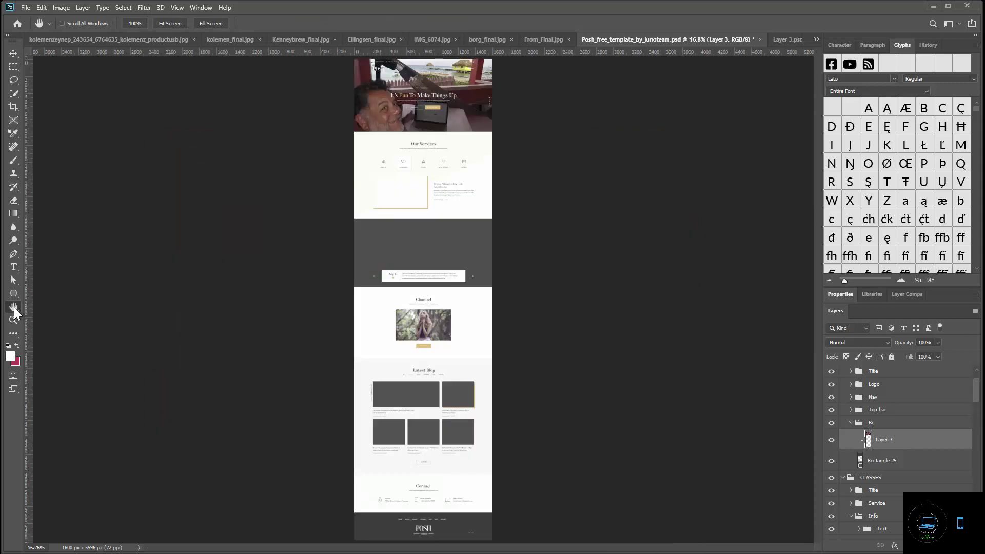
pyautogui.doubleClick(14, 320)
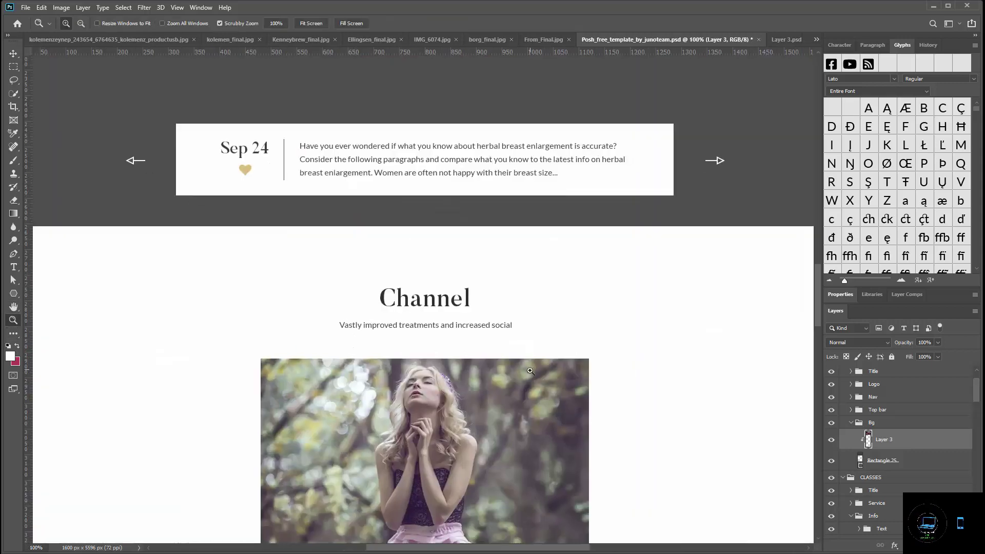
pyautogui.scroll(3, 554, 379)
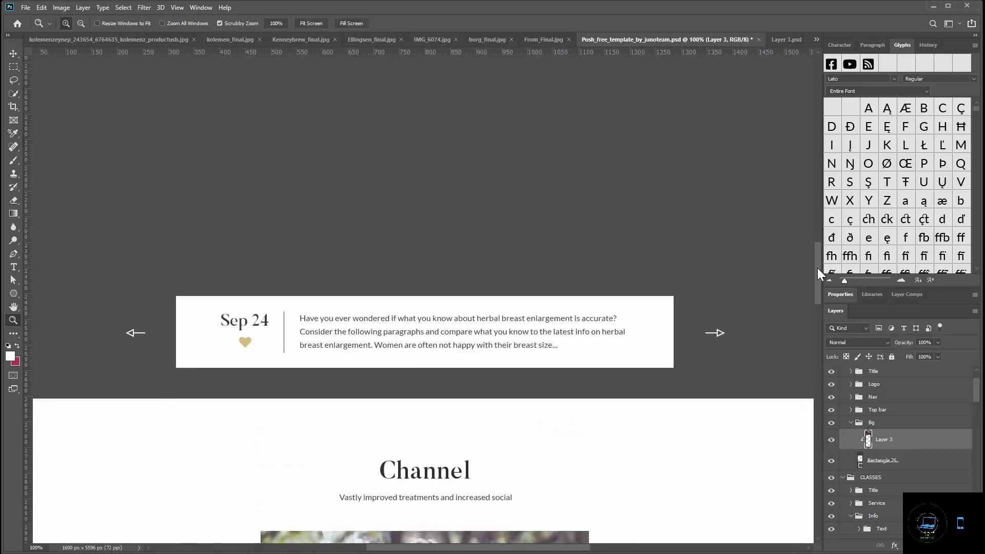
pyautogui.moveTo(817, 268); pyautogui.dragTo(846, 143)
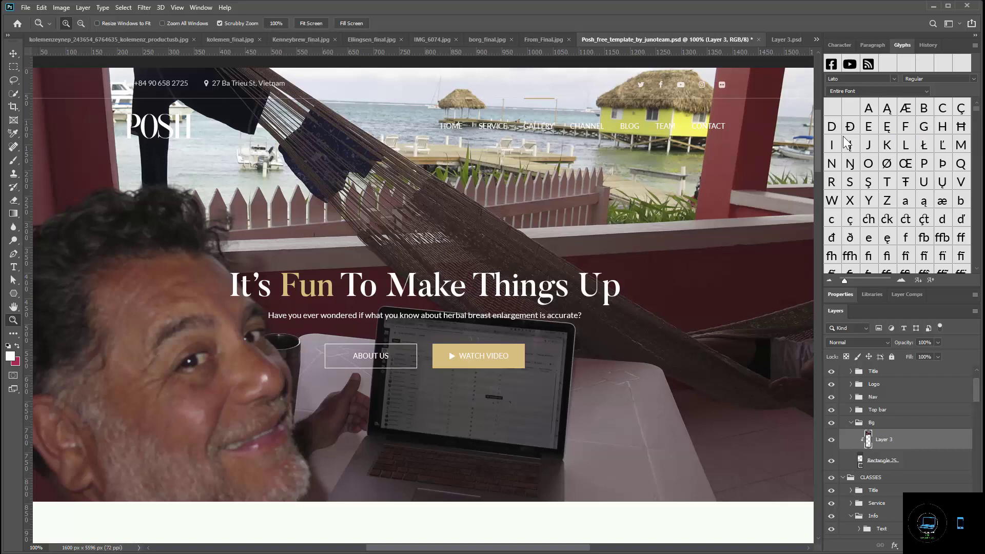
pyautogui.hotkey('ctrl', ';')
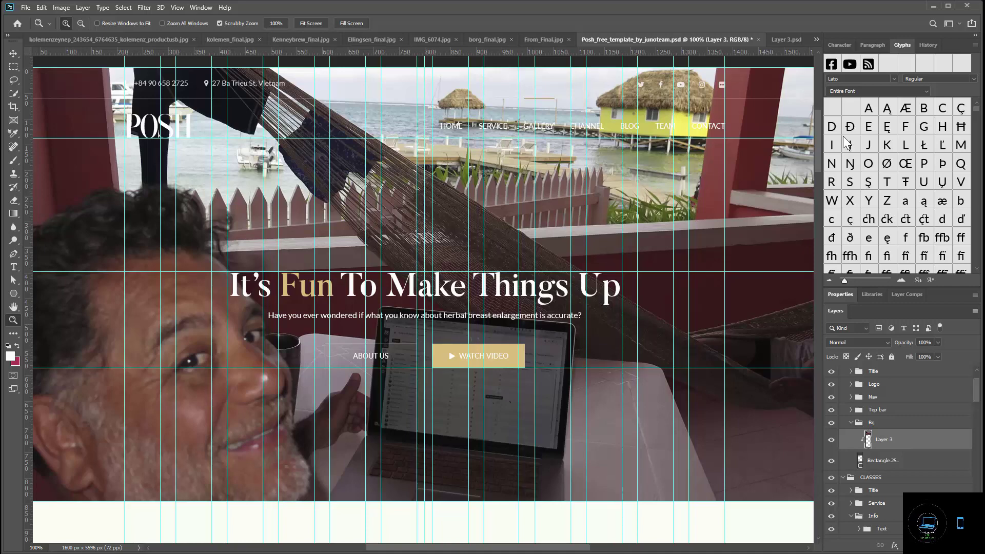
pyautogui.hotkey('ctrl', "'")
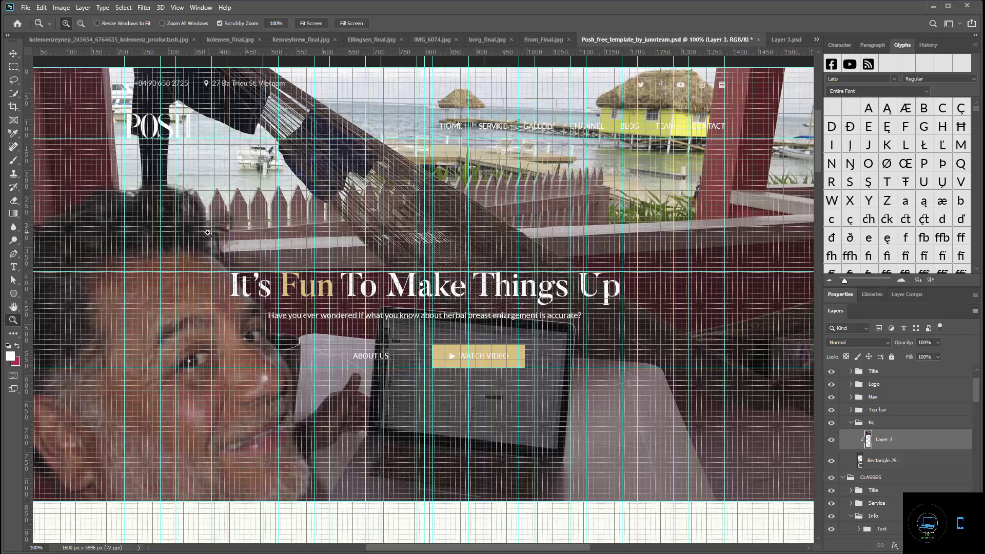
pyautogui.hotkey('ctrl', "'")
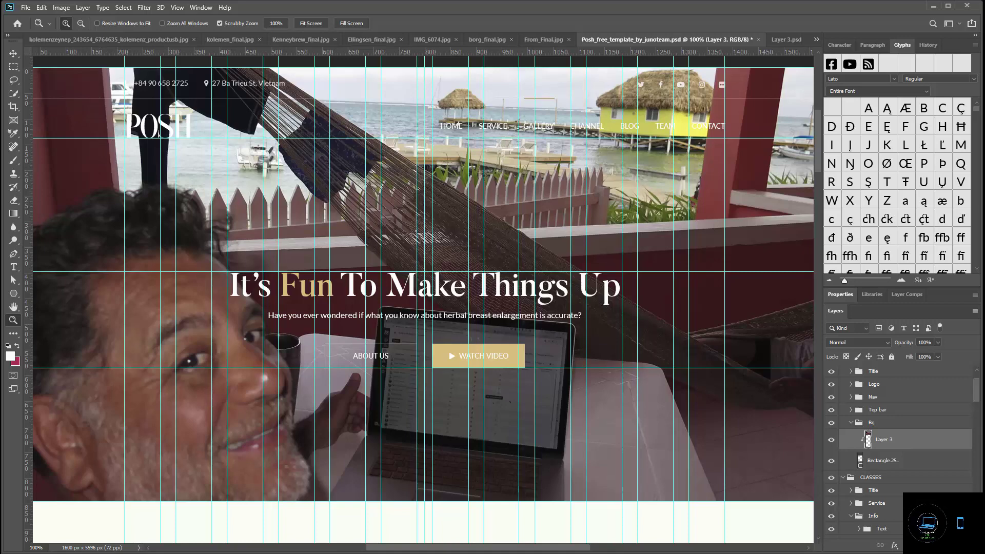
pyautogui.hotkey('ctrl', '-')
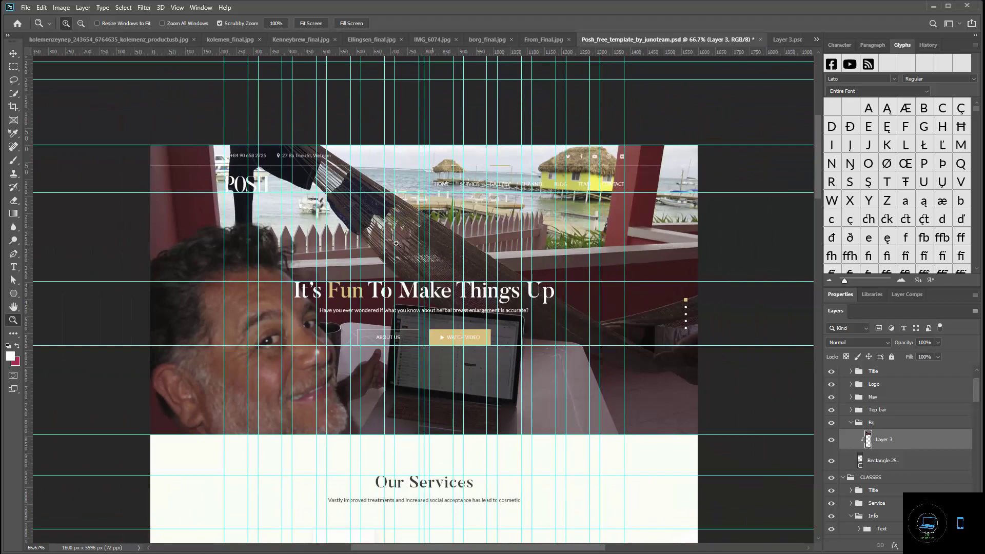
# Draw a rectangle shape about 1607 × 138 px across the header, covering the contact bar, logo and navigation.
pyautogui.click(17, 290)
pyautogui.click(50, 295)
pyautogui.moveTo(50, 297); pyautogui.dragTo(21, 297)
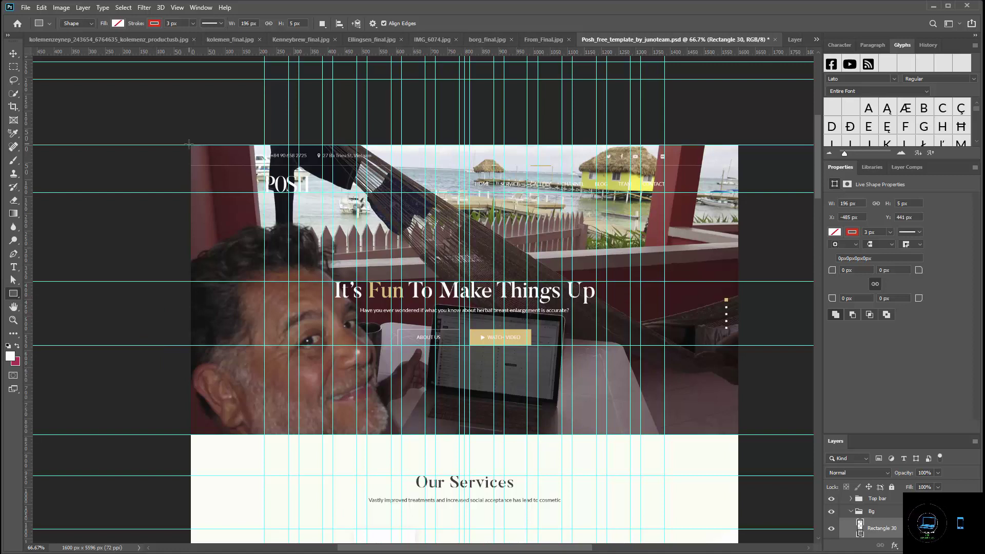
pyautogui.moveTo(189, 145); pyautogui.dragTo(739, 193)
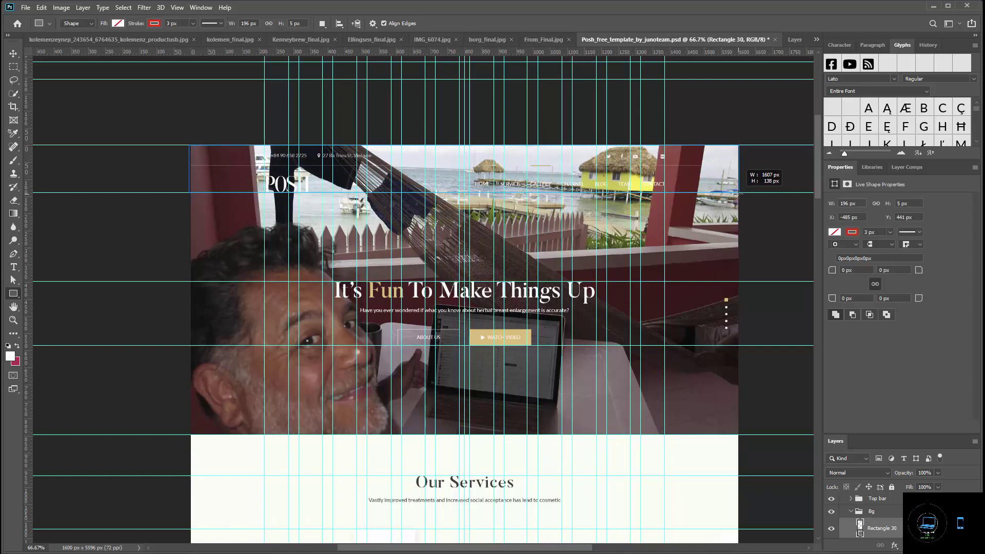
pyautogui.moveTo(738, 194); pyautogui.dragTo(738, 193)
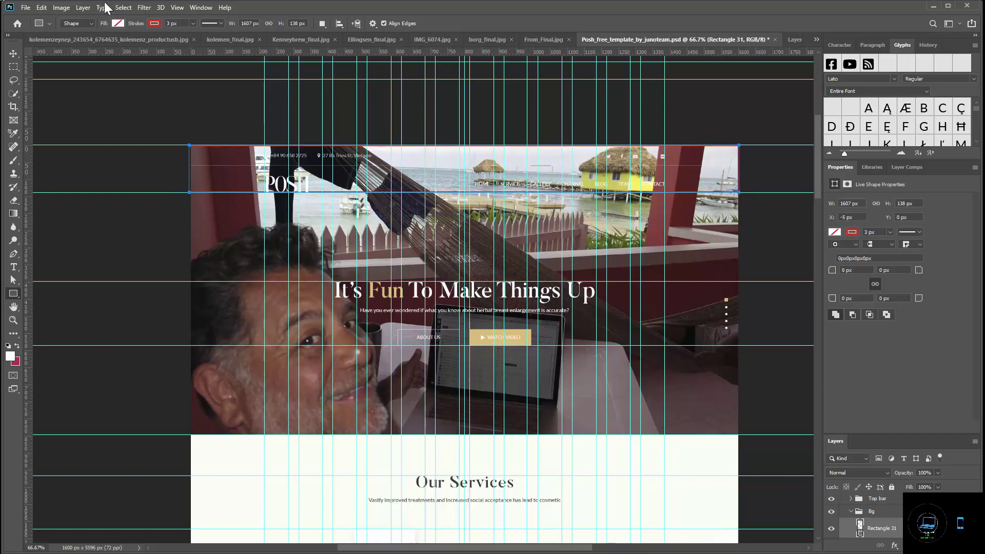
# Remove the new header rectangle's stroke and fill it with black.
pyautogui.click(154, 24)
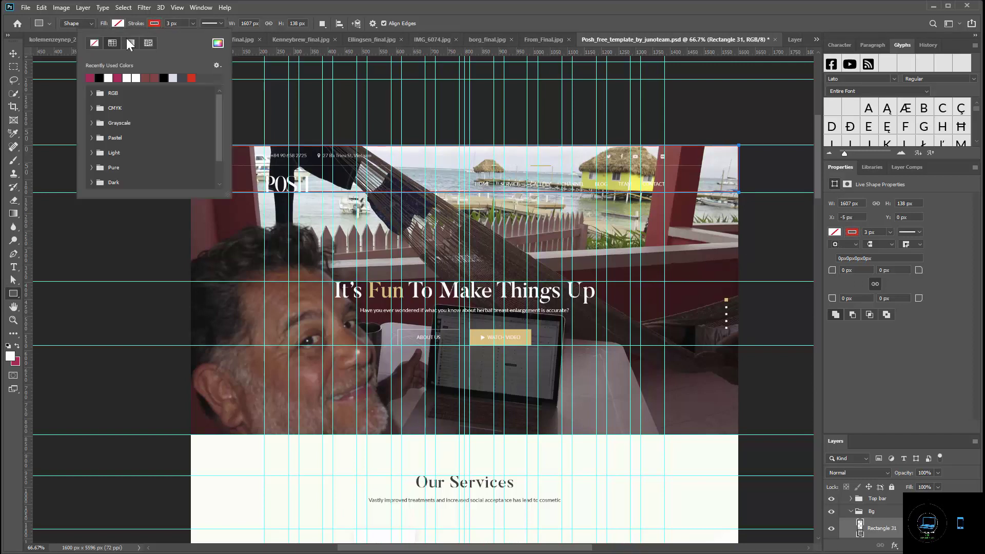
pyautogui.click(94, 42)
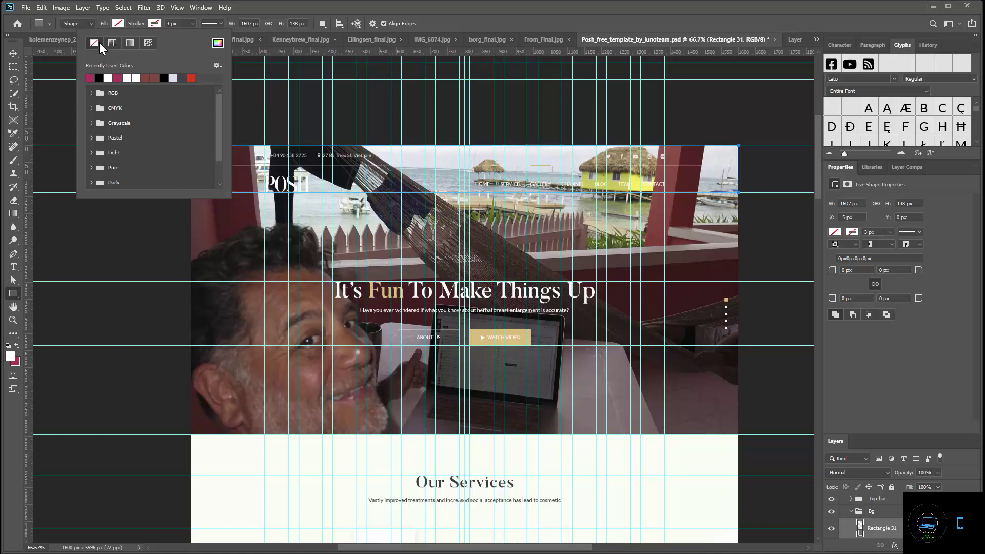
pyautogui.click(117, 22)
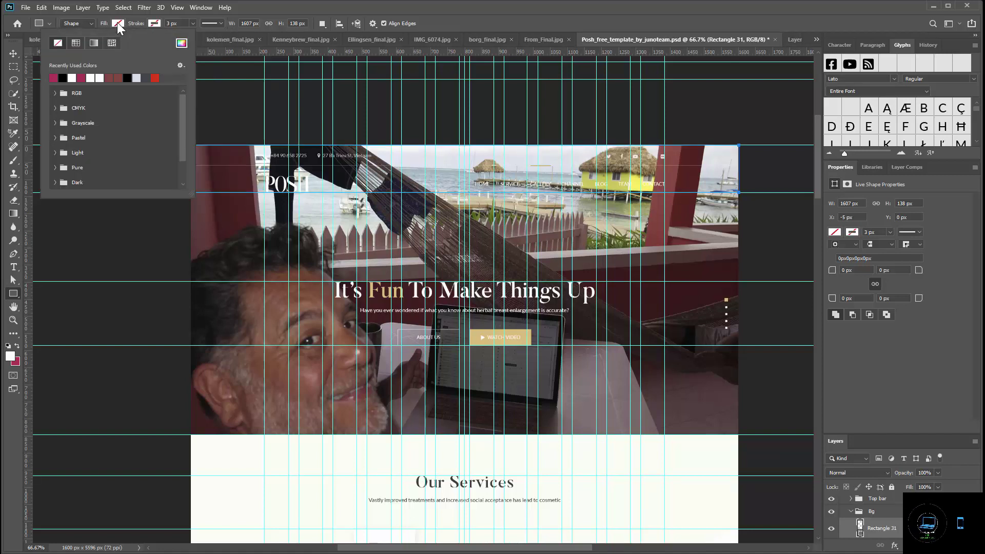
pyautogui.click(62, 77)
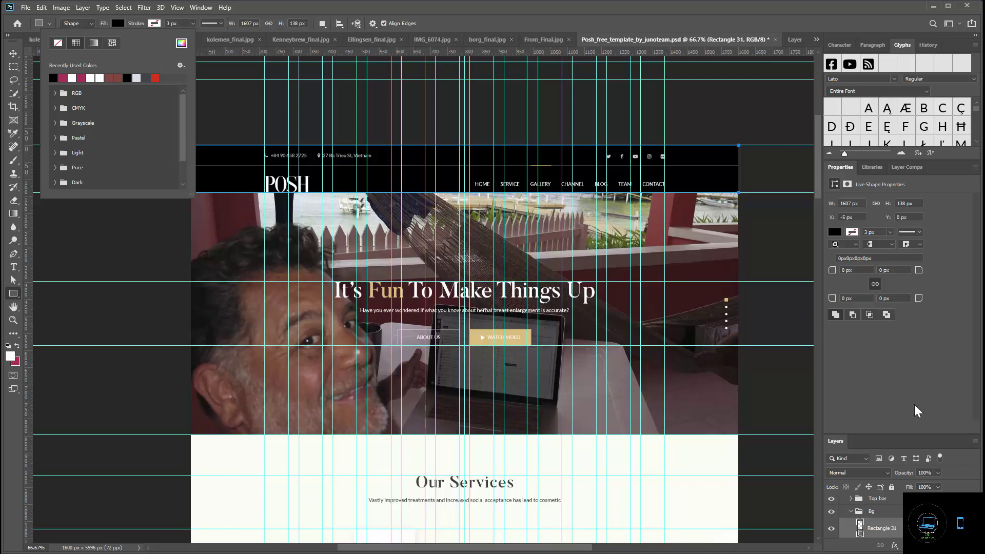
pyautogui.scroll(-4, 464, 308)
pyautogui.scroll(3, 464, 308)
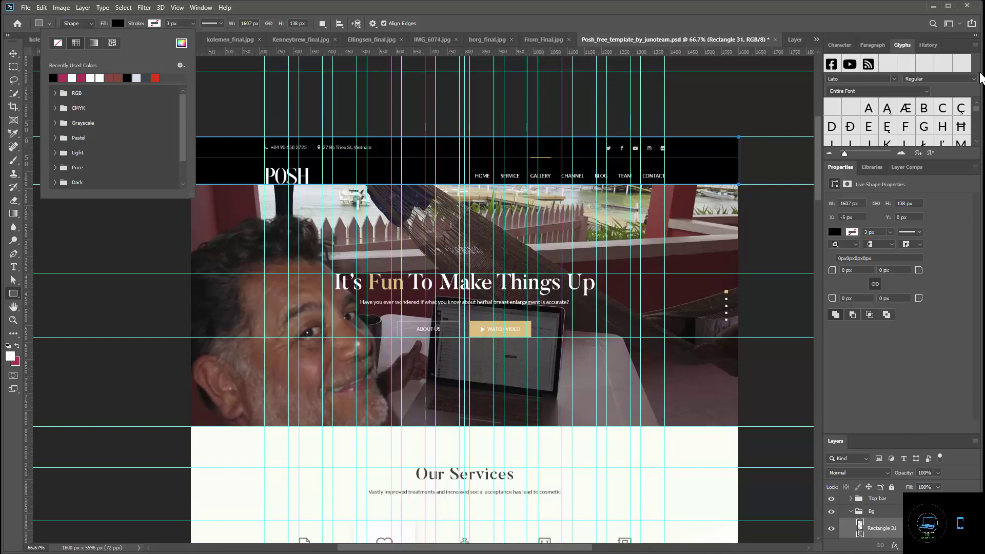
# Collapse the Glyphs and Properties panel groups so the Layers list fills the column.
pyautogui.doubleClick(839, 43)
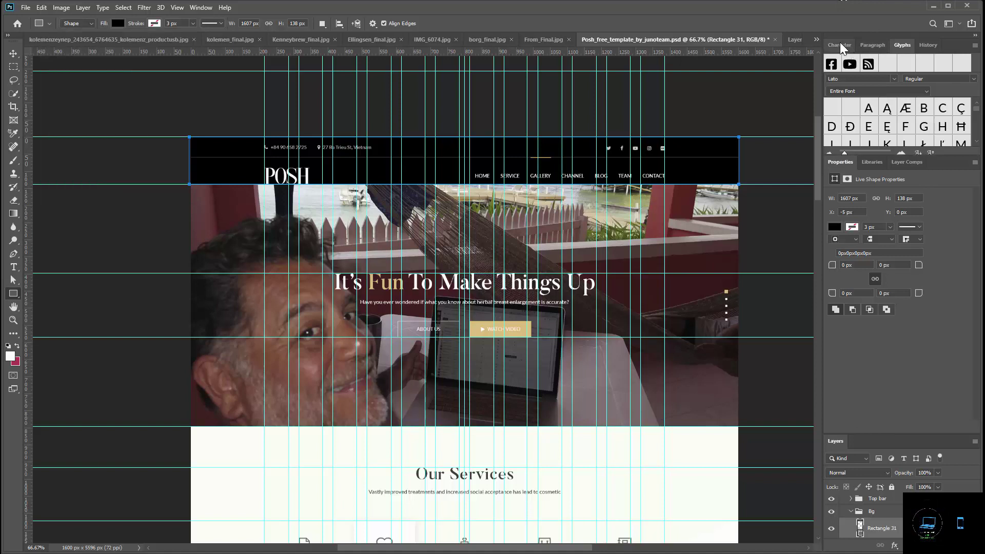
pyautogui.doubleClick(836, 441)
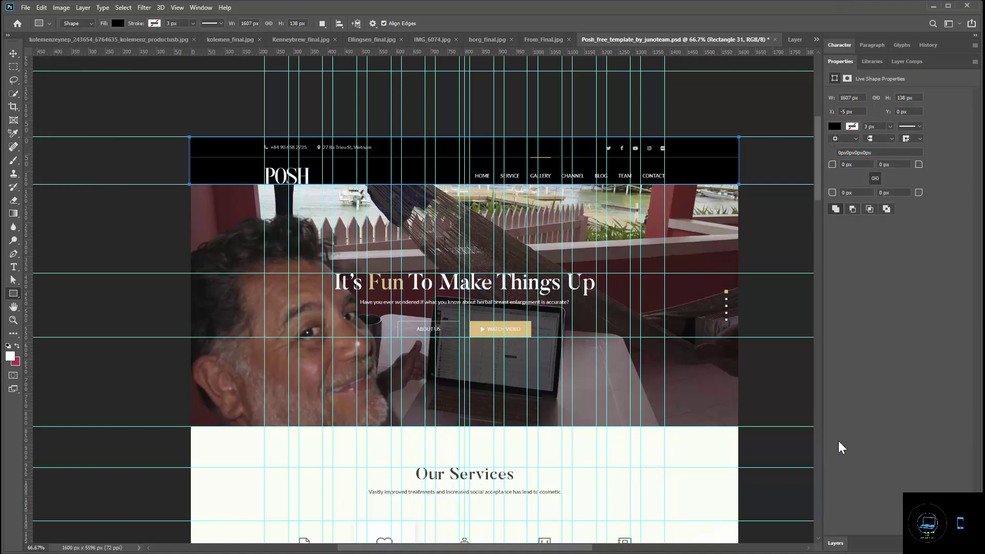
pyautogui.doubleClick(835, 543)
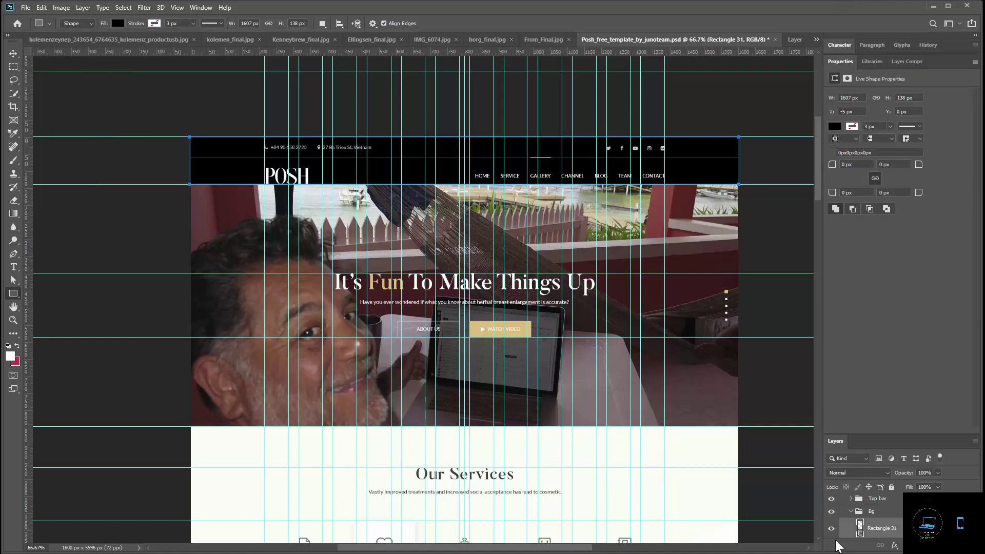
pyautogui.doubleClick(835, 60)
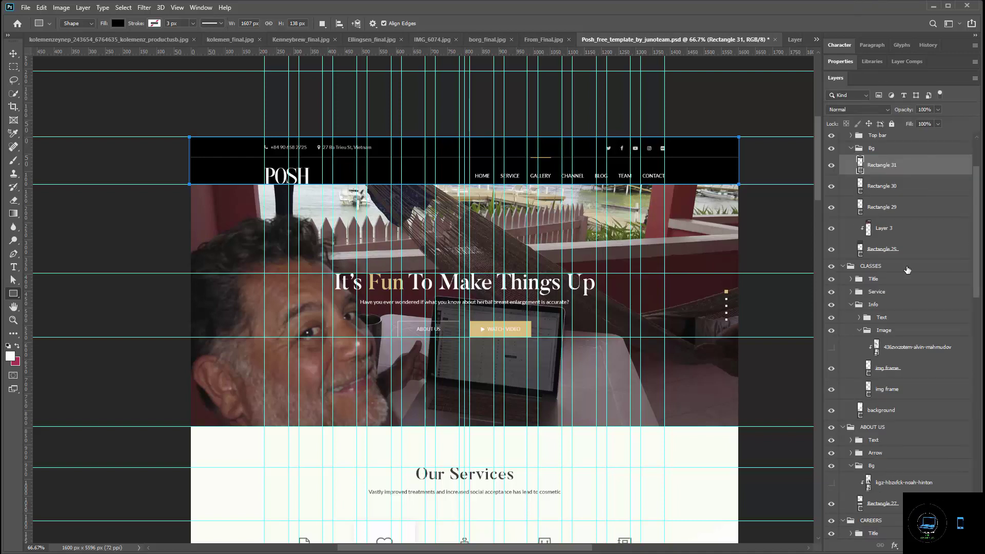
# Compare the header with and without Rectangle 31, lower its opacity to 46%, and hide the guides.
pyautogui.click(831, 167)
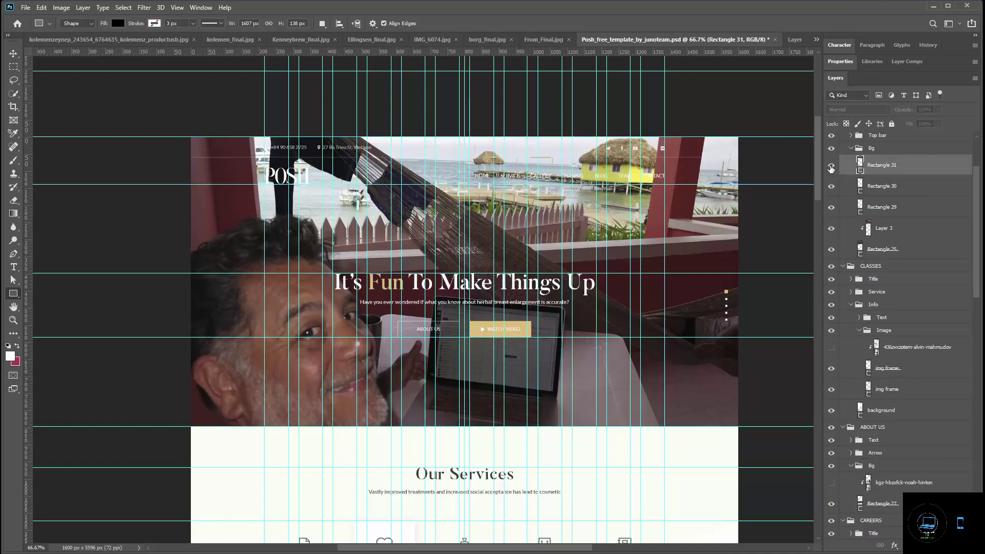
pyautogui.click(831, 166)
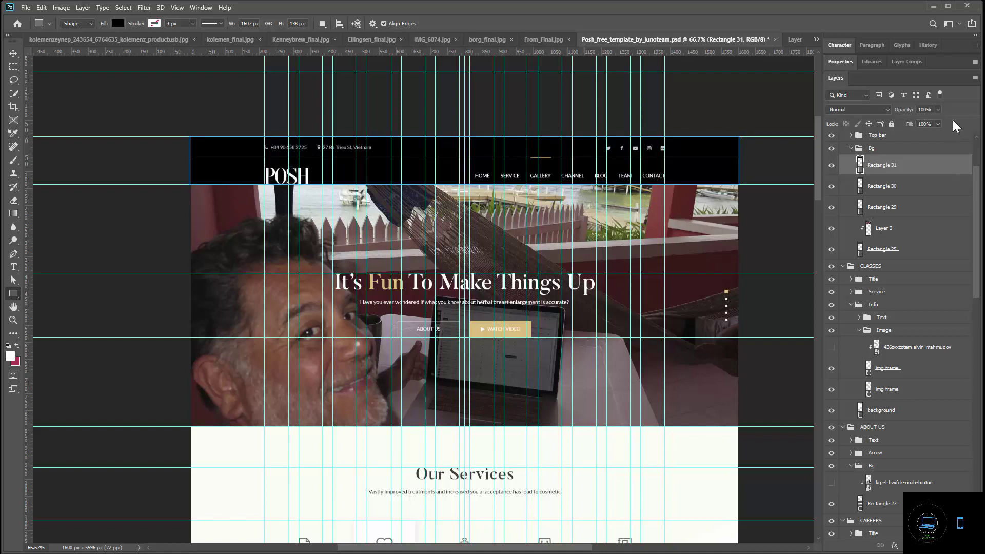
pyautogui.click(938, 110)
pyautogui.moveTo(940, 119); pyautogui.dragTo(912, 122)
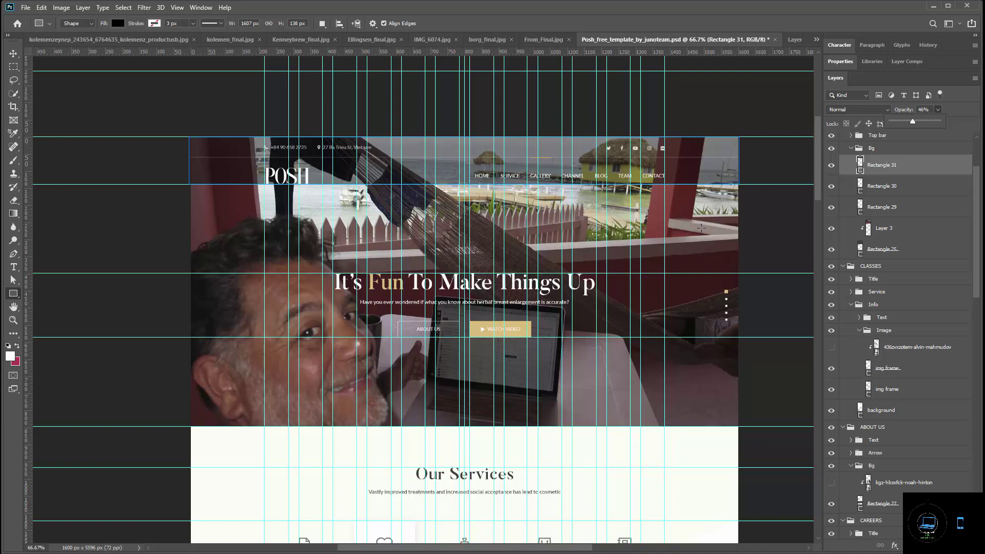
pyautogui.hotkey('ctrl', ';')
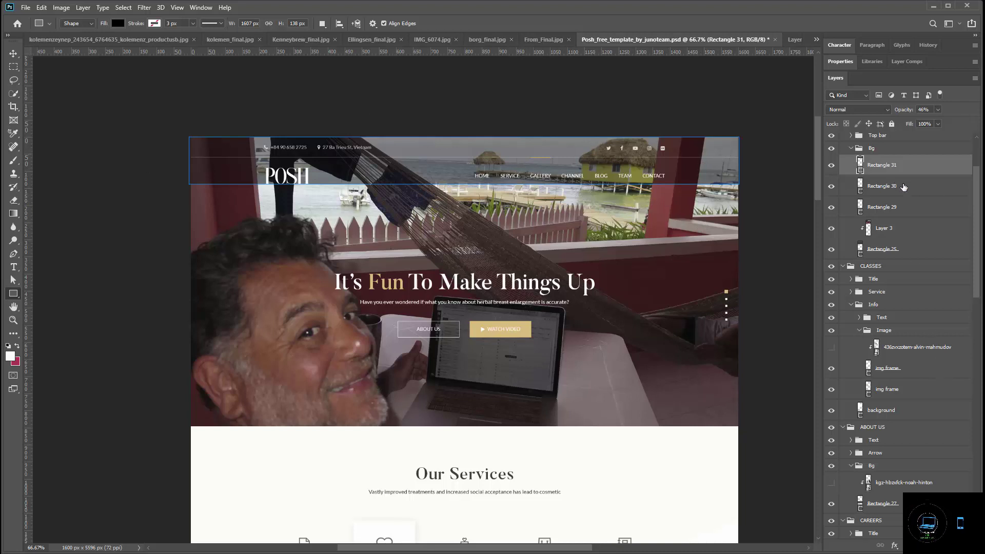
# Delete the stray Rectangle 30 and Rectangle 29 layers from the header's Bg group.
pyautogui.click(904, 187)
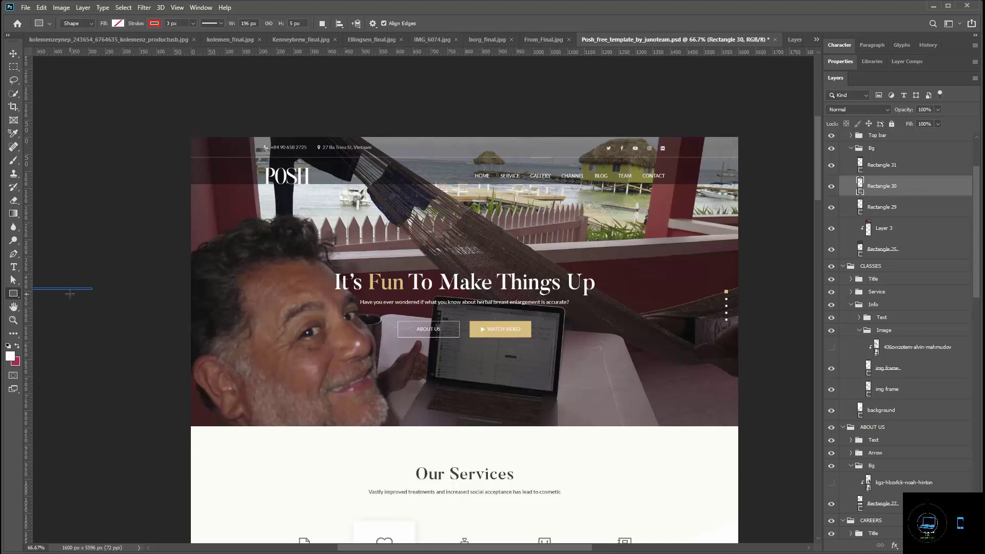
pyautogui.rightClick(920, 188)
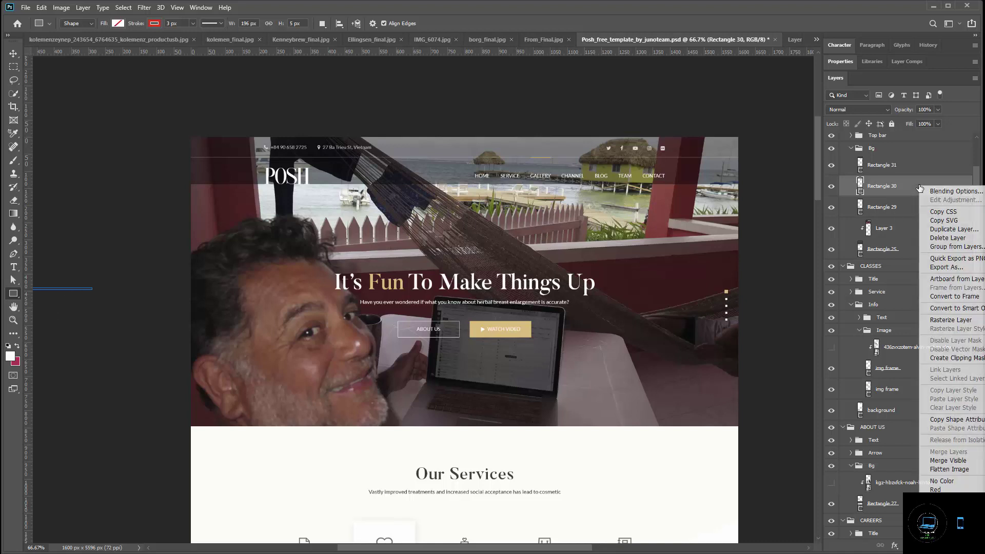
pyautogui.click(950, 238)
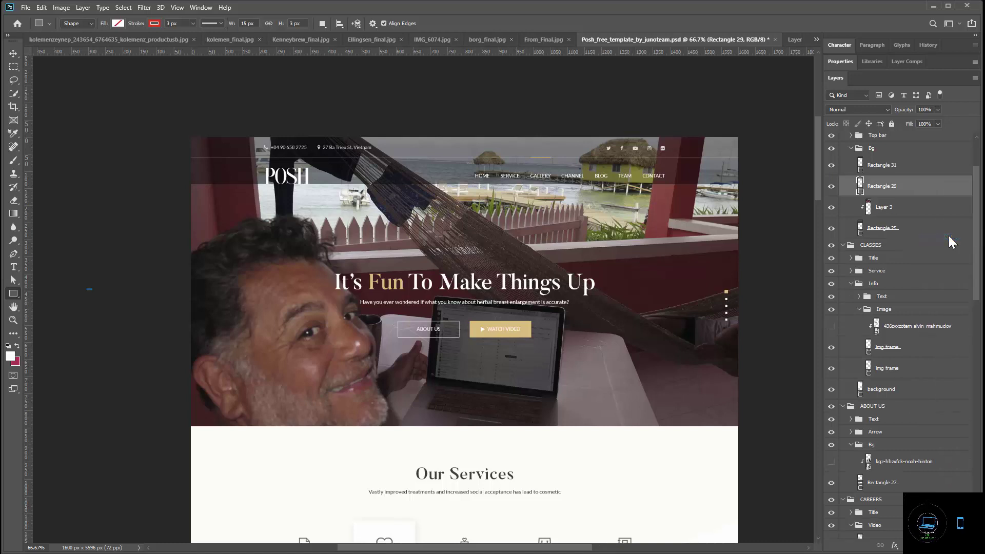
pyautogui.rightClick(916, 189)
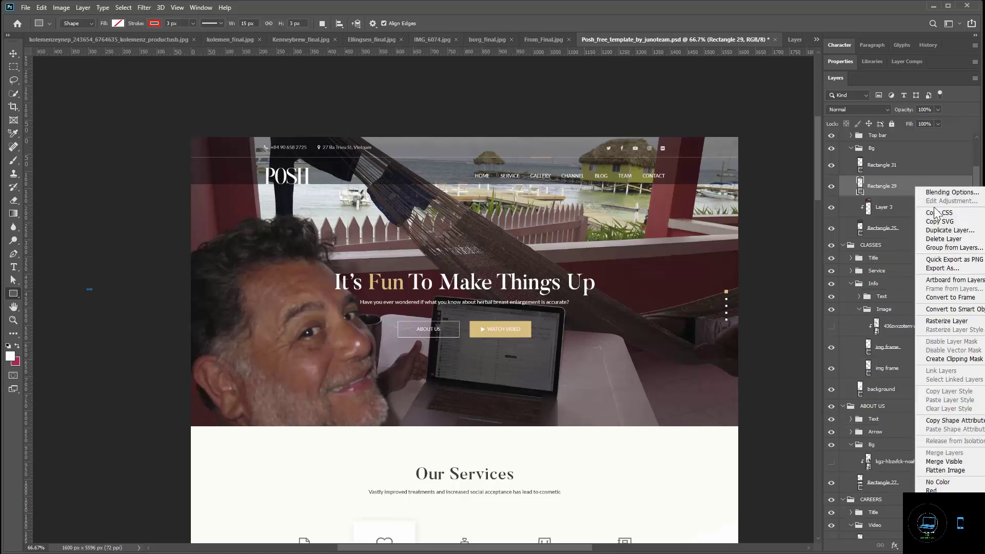
pyautogui.click(943, 240)
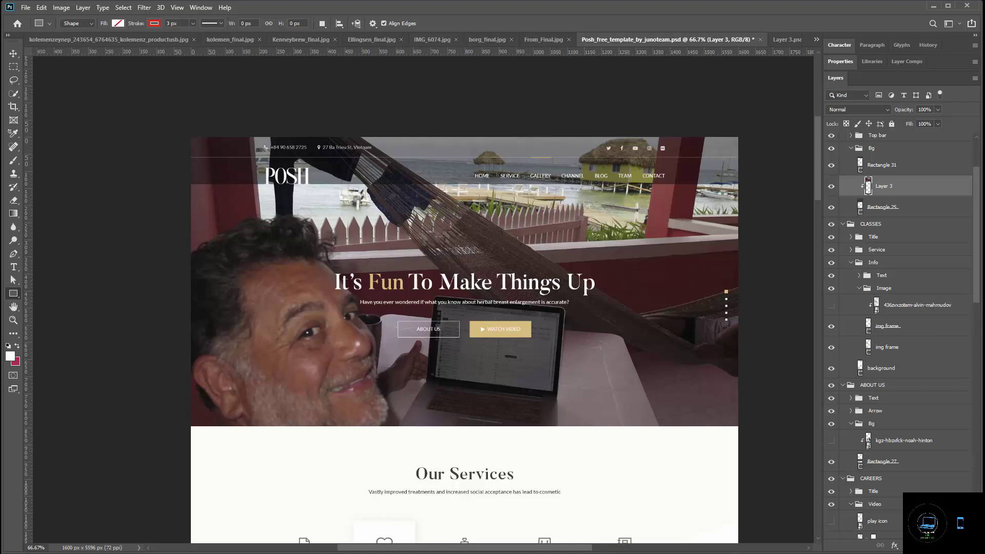
# Open the top bar's phone and address text for editing at 100% zoom, accepting the missing-font substitution.
pyautogui.doubleClick(13, 320)
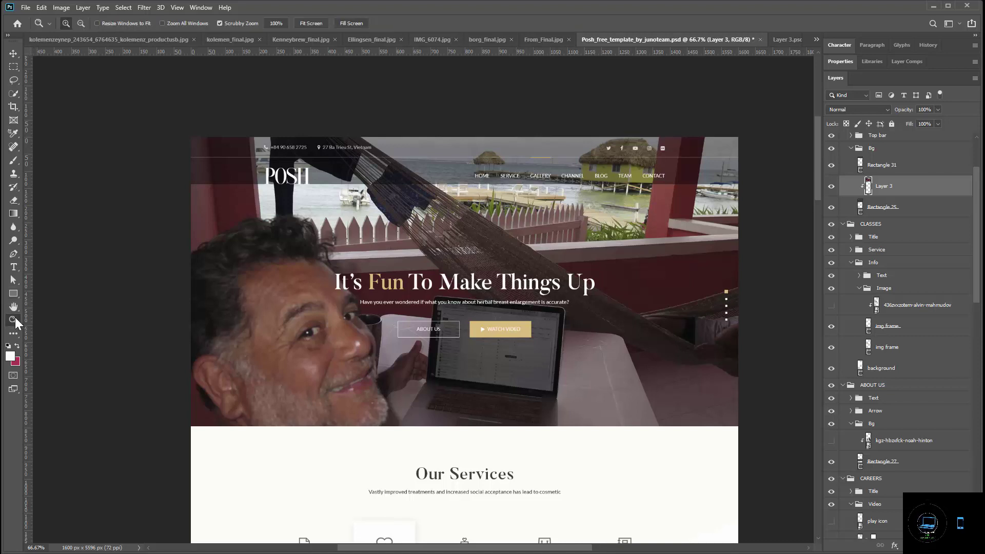
pyautogui.scroll(3, 184, 167)
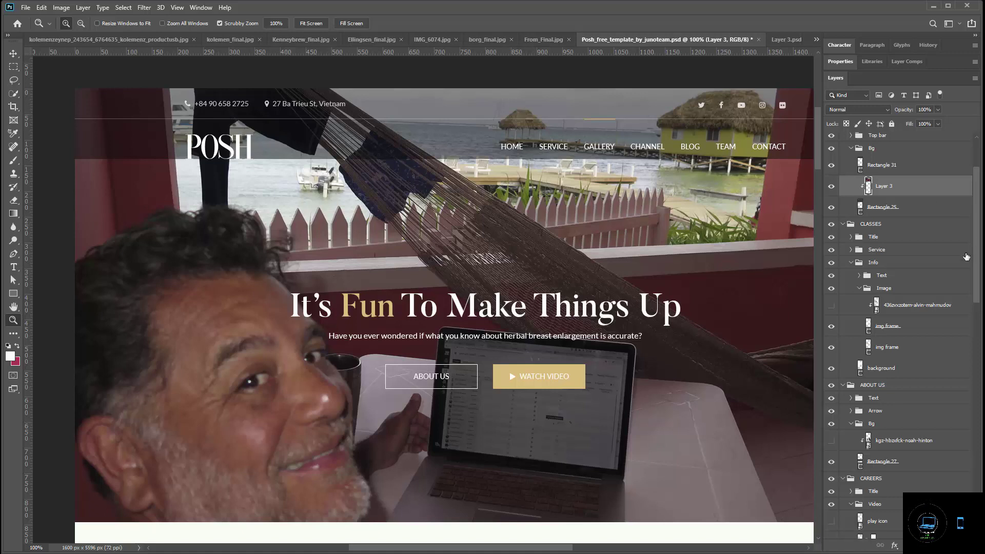
pyautogui.click(14, 54)
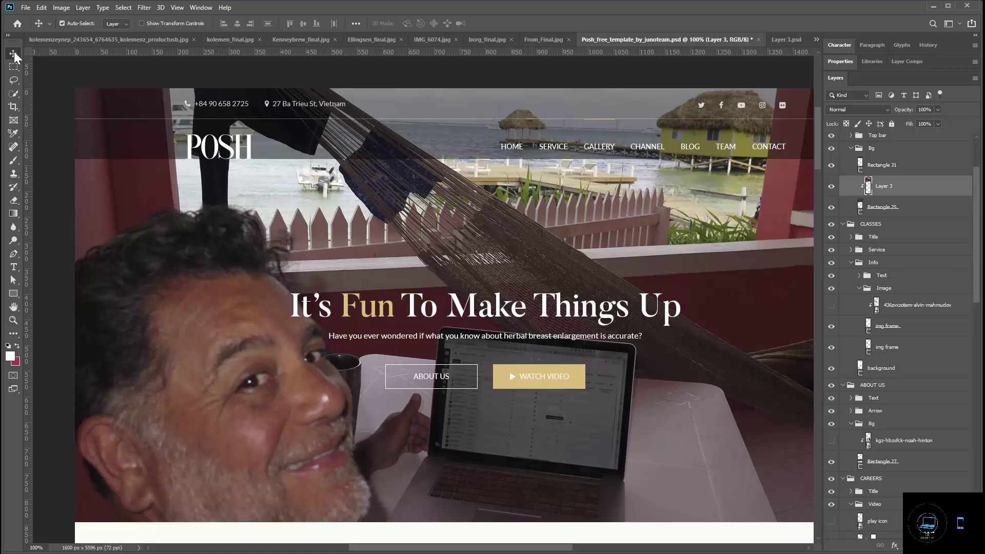
pyautogui.click(228, 106)
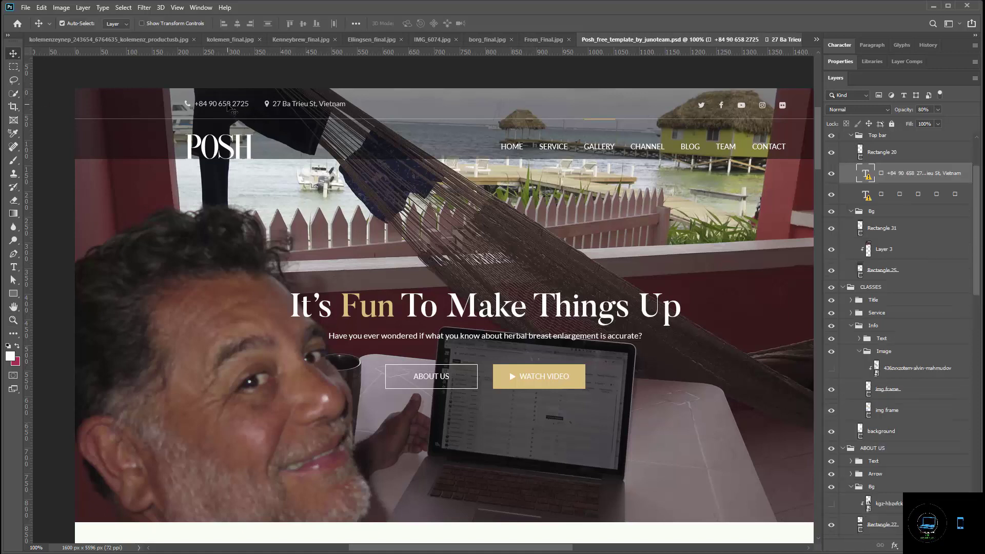
pyautogui.doubleClick(230, 107)
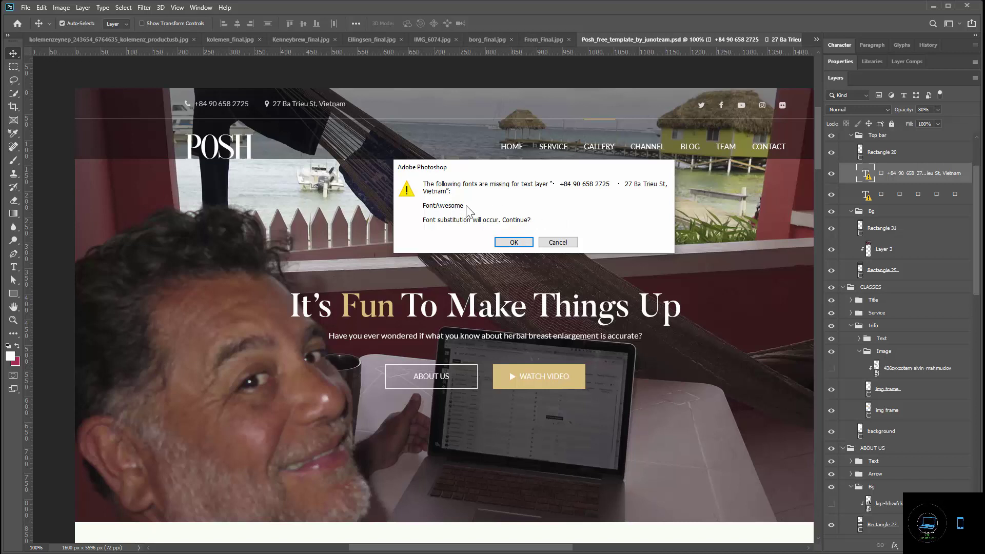
pyautogui.click(514, 242)
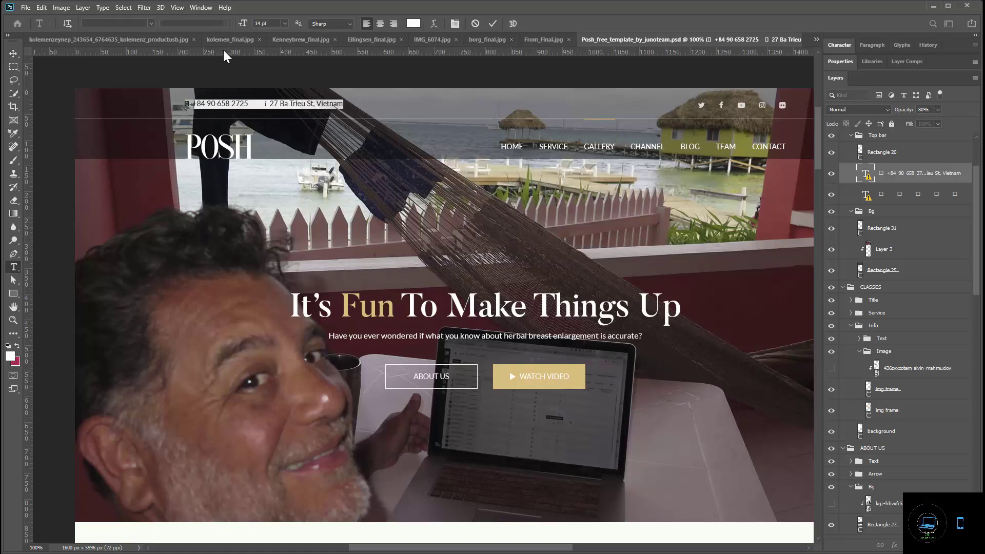
# Set the top bar contact text's font to Font Awesome 5 Free Solid.
pyautogui.click(150, 26)
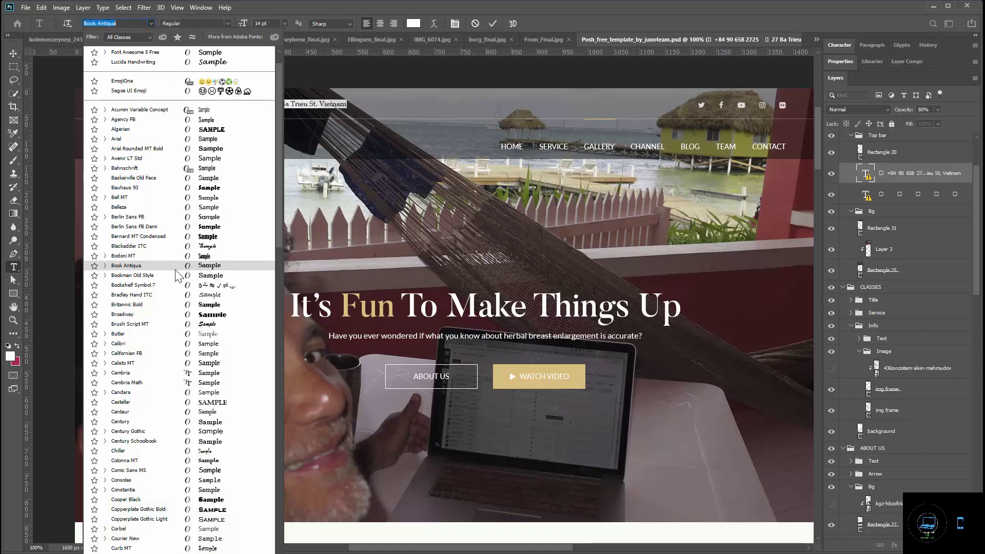
pyautogui.scroll(-1, 180, 385)
pyautogui.scroll(-3, 179, 384)
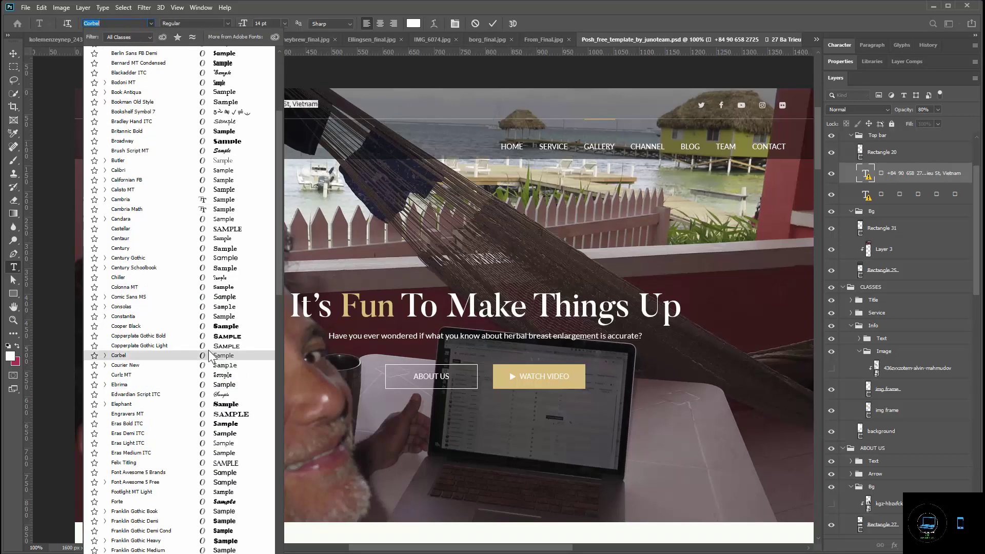
pyautogui.click(105, 482)
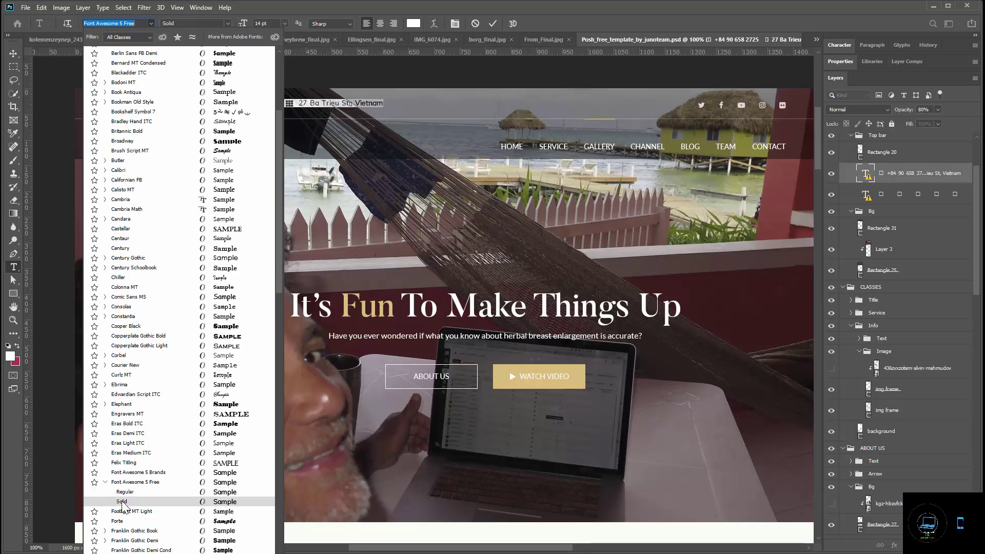
pyautogui.press('Escape')
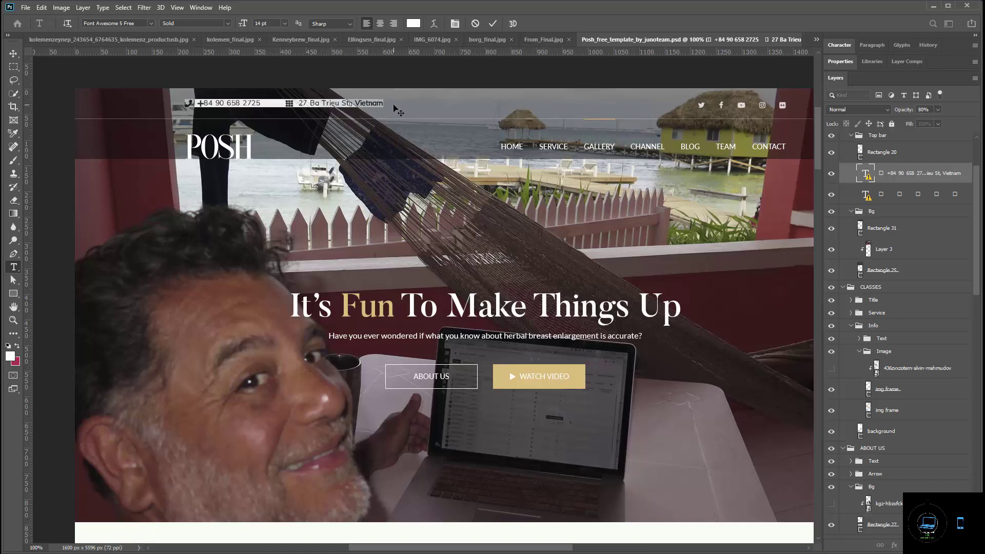
# Delete the placeholder phone number from the top bar contact text, keeping the phone icon and the address.
pyautogui.click(373, 105)
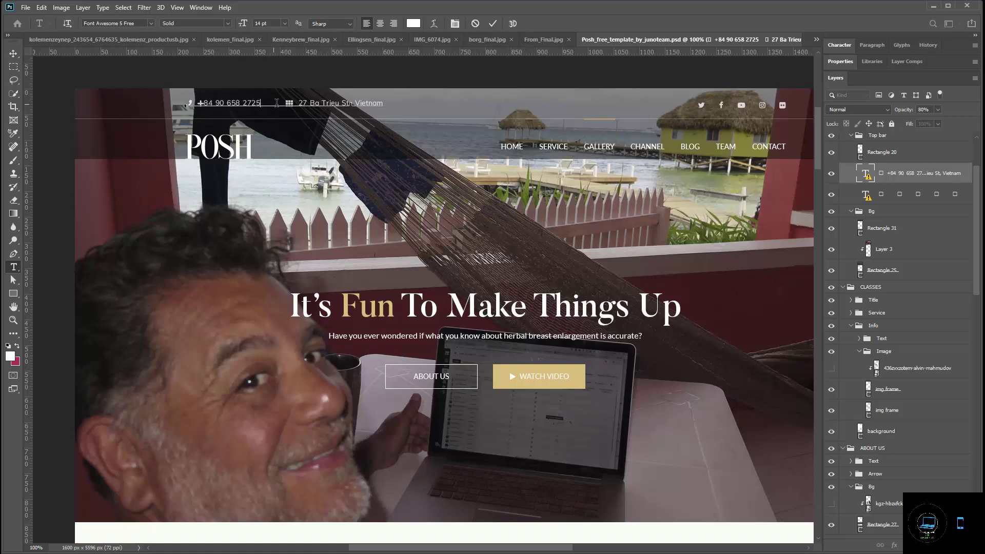
pyautogui.press('BackSpace')
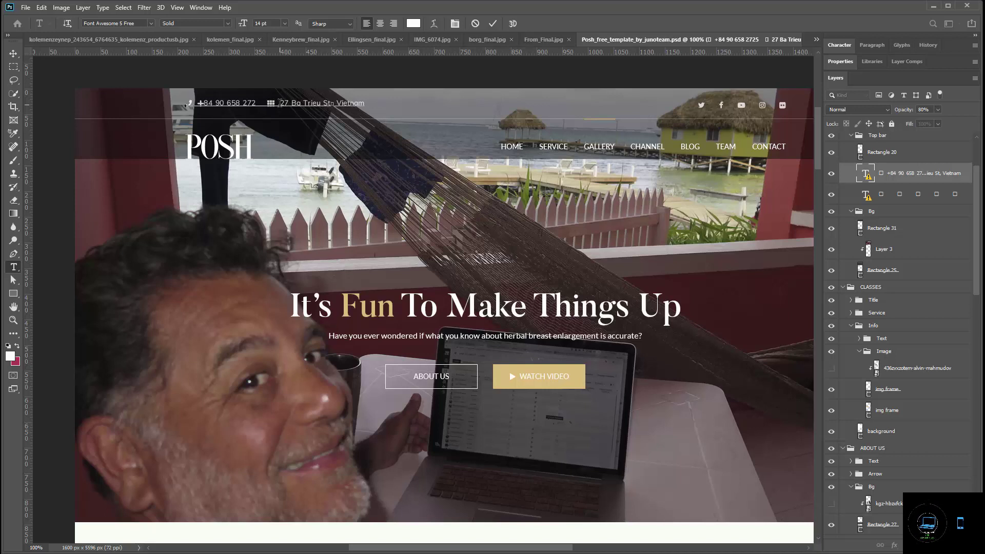
pyautogui.press('BackSpace')
pyautogui.press('BackSpace')
pyautogui.press('BackSpace')
pyautogui.press('BackSpace')
pyautogui.press('BackSpace')
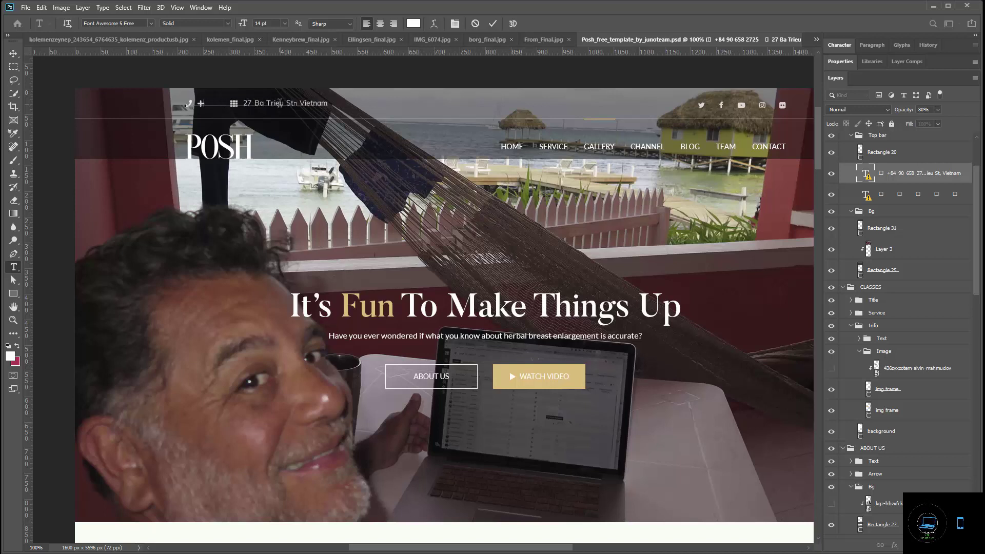
pyautogui.press('BackSpace')
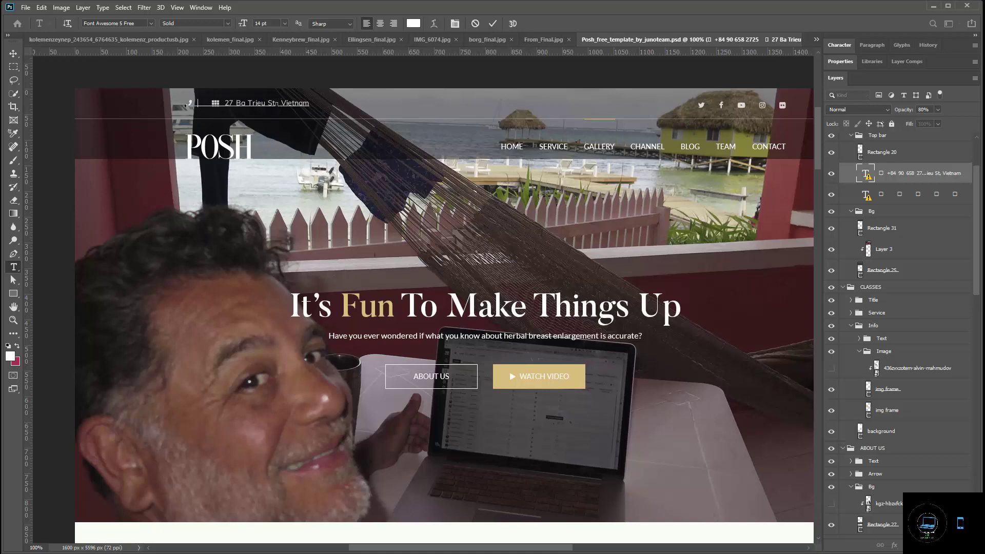
# Switch to copy.txt in Notepad and copy the phone number on its first line.
pyautogui.hotkey('alt', 'Tab')
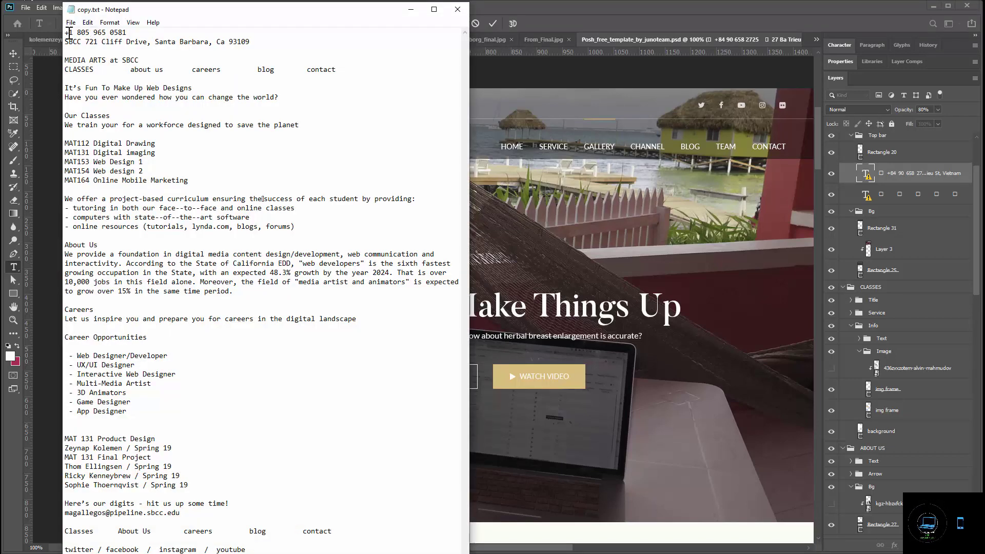
pyautogui.moveTo(66, 33); pyautogui.dragTo(127, 33)
pyautogui.rightClick(116, 33)
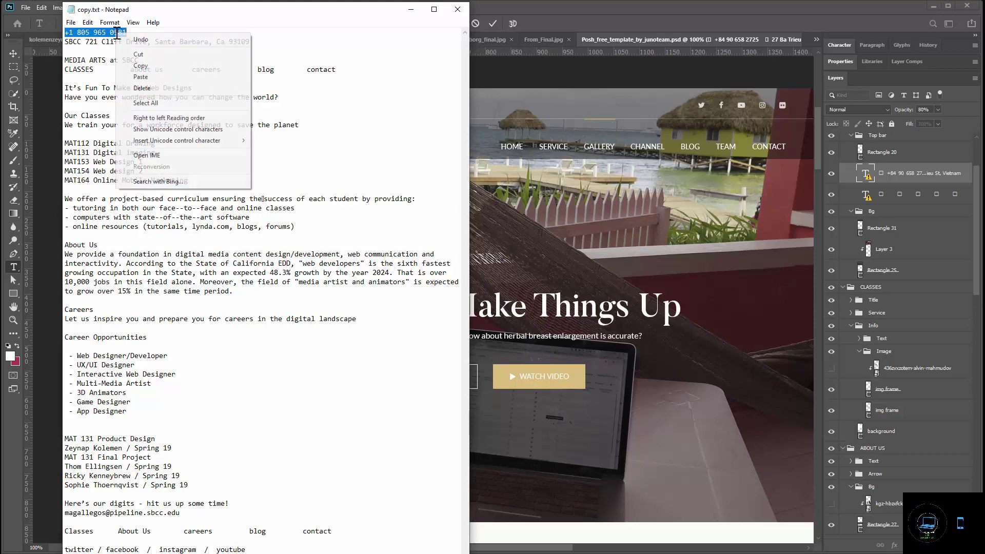
pyautogui.click(141, 65)
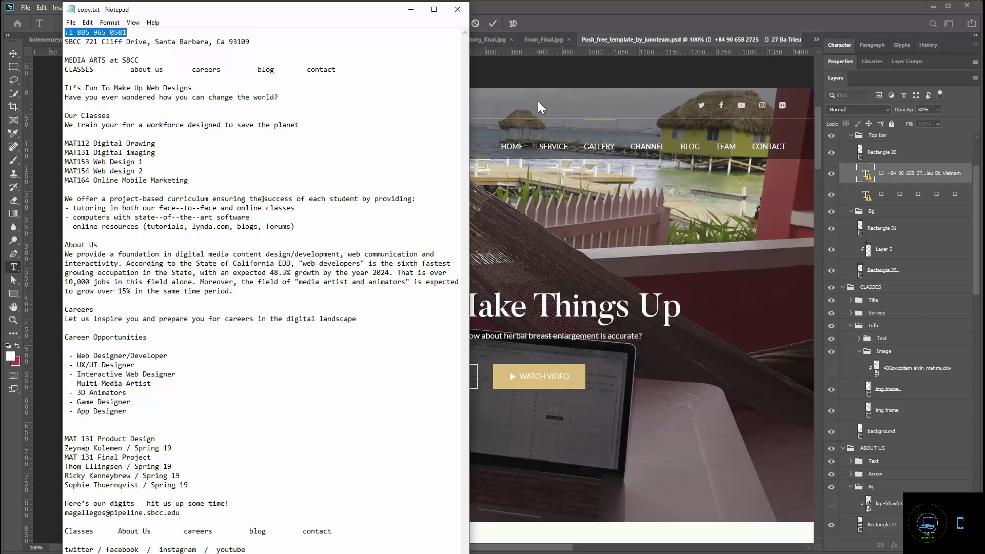
# Return to Photoshop and paste the copied phone number after the phone icon in the top bar text.
pyautogui.hotkey('alt', 'Tab')
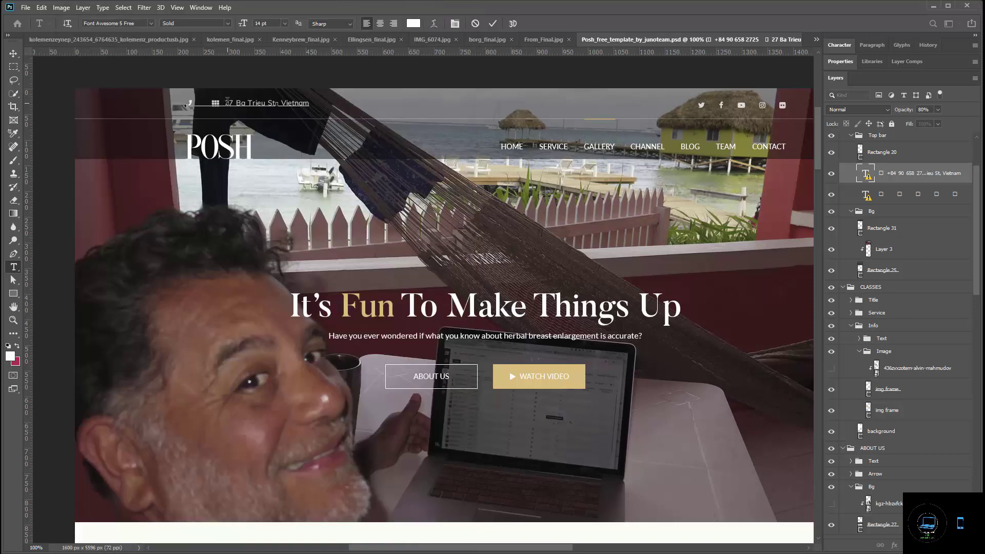
pyautogui.hotkey('ctrl', 'v')
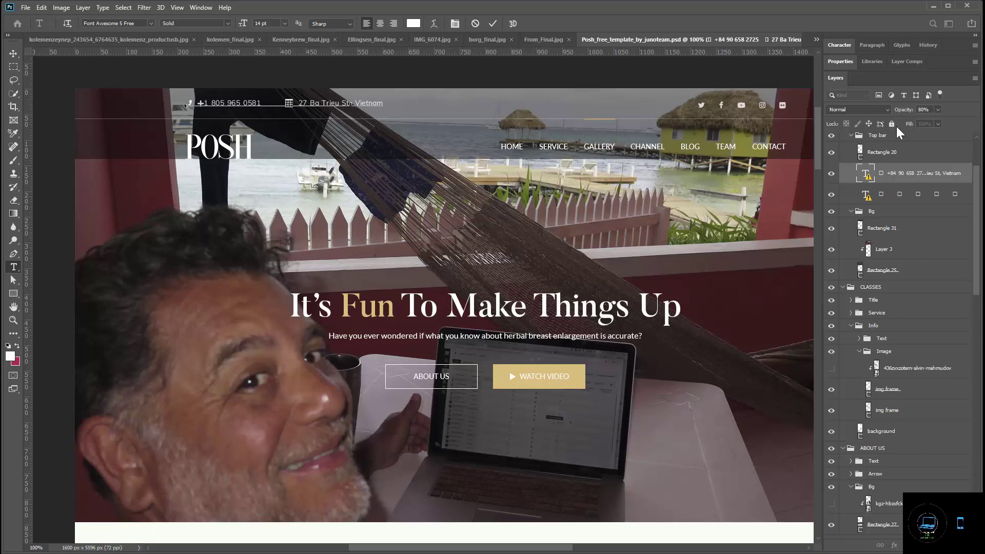
# Display the glyph set of the Font Awesome 5 Free Solid font.
pyautogui.click(901, 44)
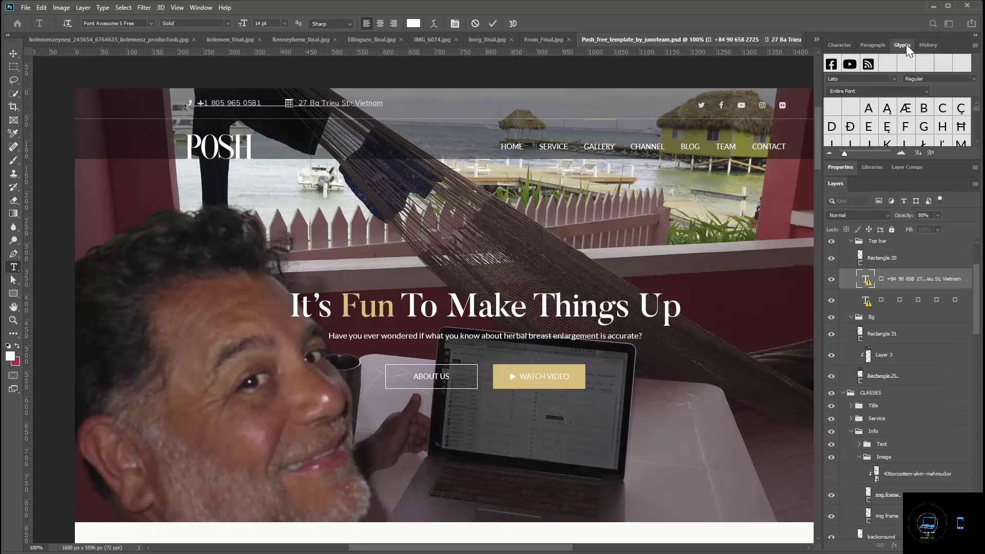
pyautogui.click(894, 80)
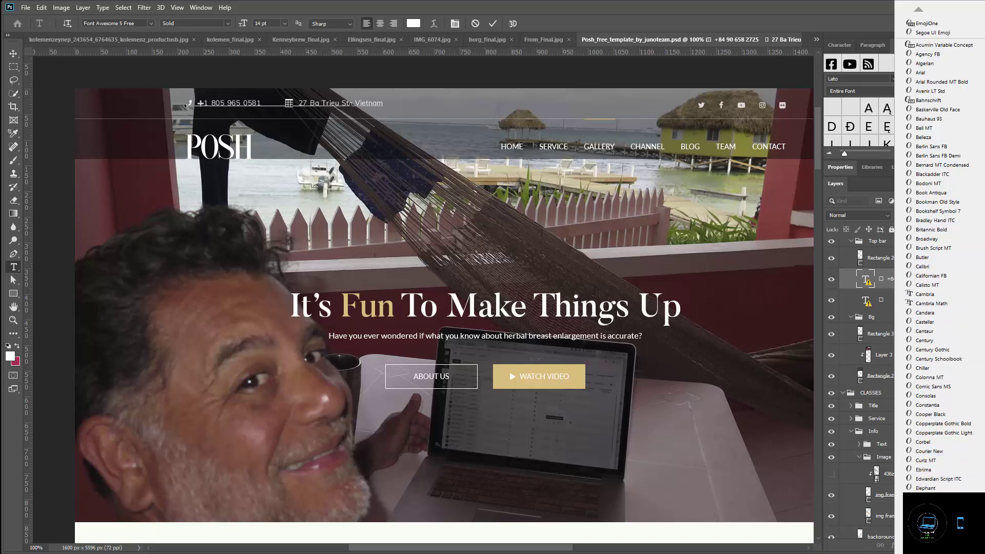
pyautogui.scroll(-4, 944, 257)
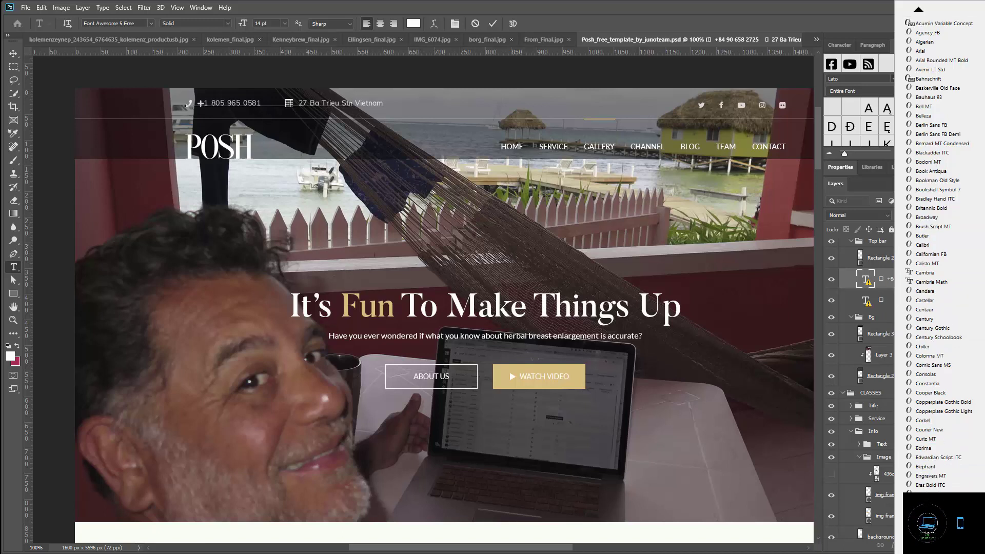
pyautogui.scroll(-1, 939, 257)
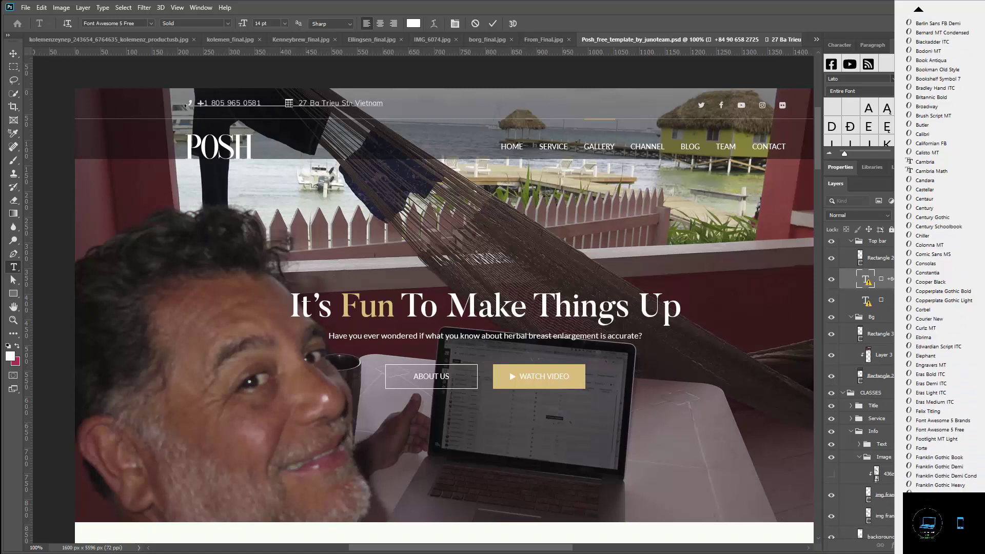
pyautogui.click(935, 430)
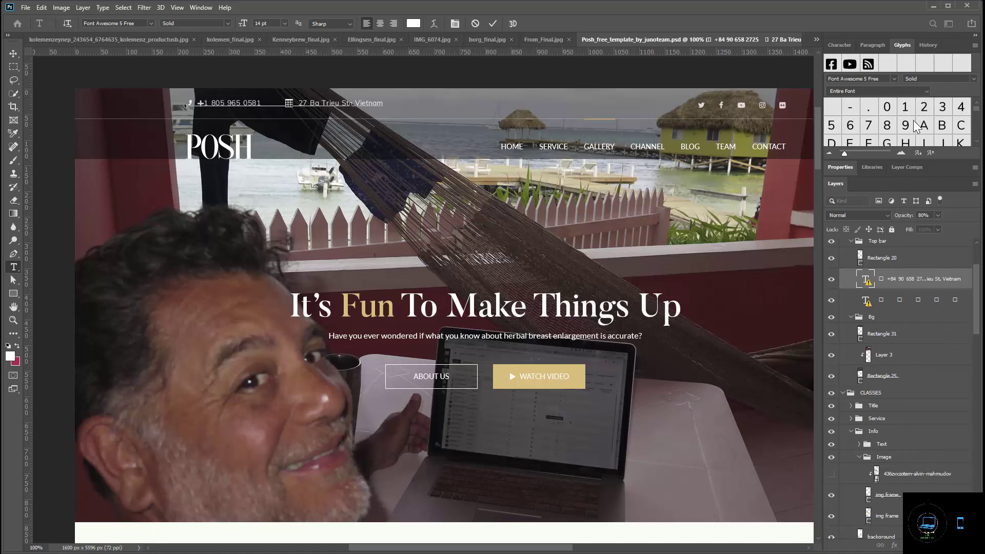
# Replace the grid icon before the top bar address with the Font Awesome map marker glyph.
pyautogui.scroll(-3, 917, 126)
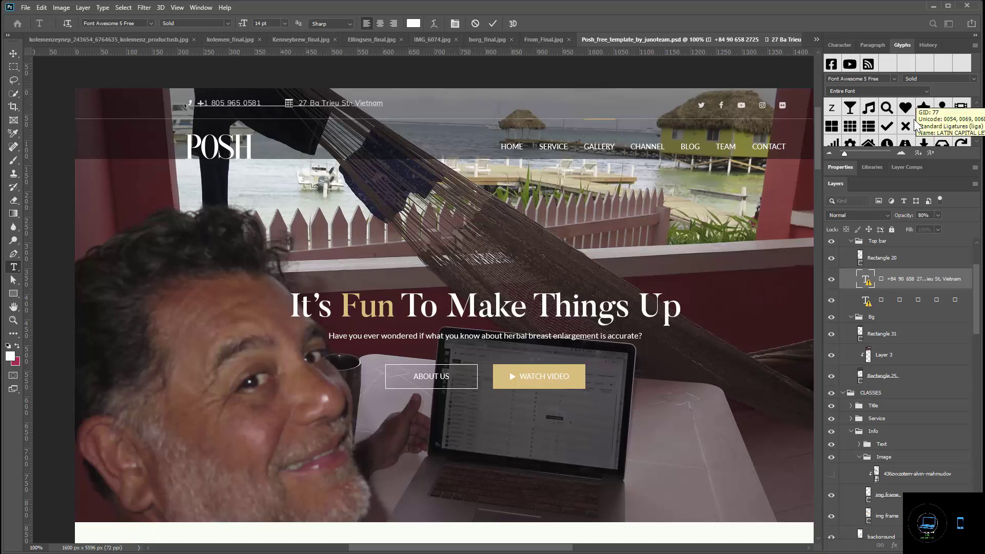
pyautogui.scroll(-1, 903, 128)
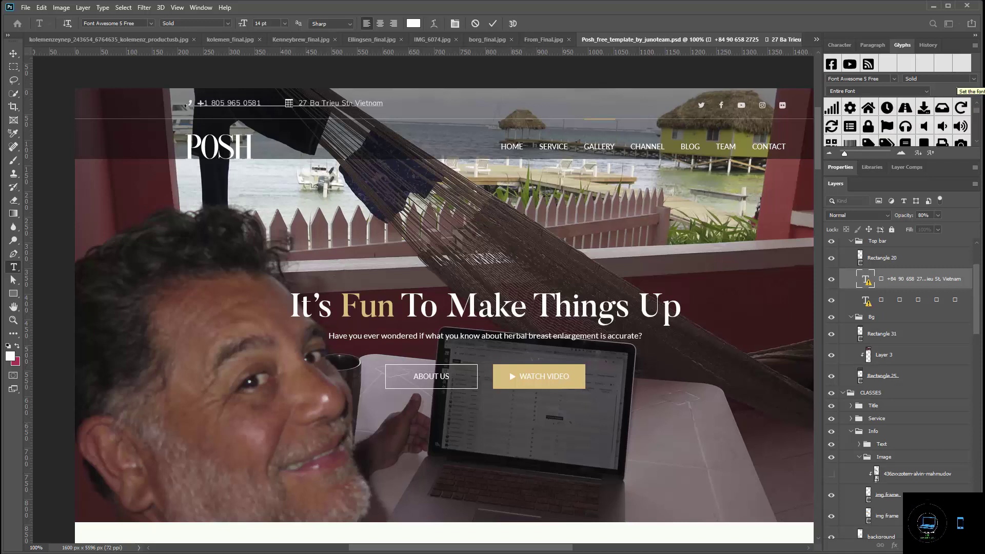
pyautogui.scroll(-1, 980, 129)
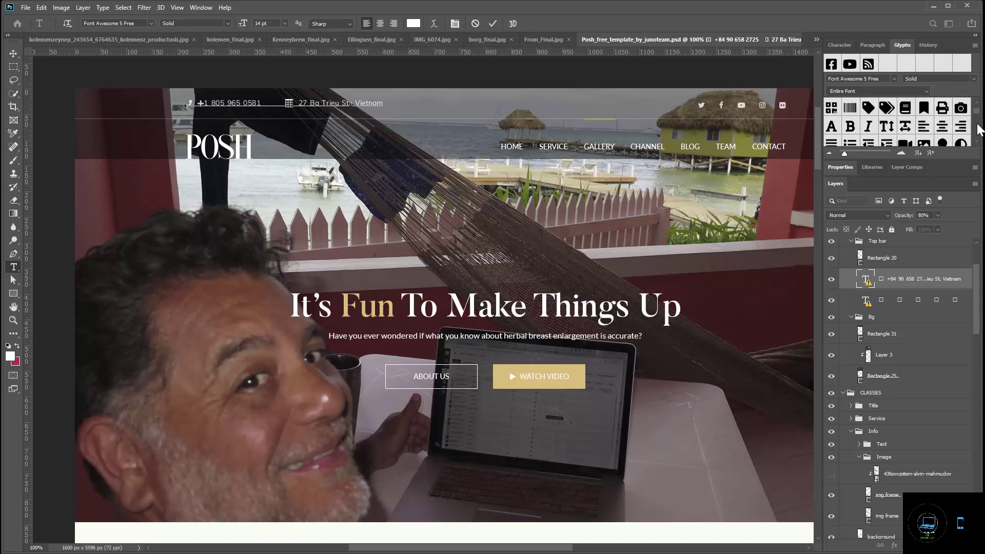
pyautogui.scroll(-1, 980, 129)
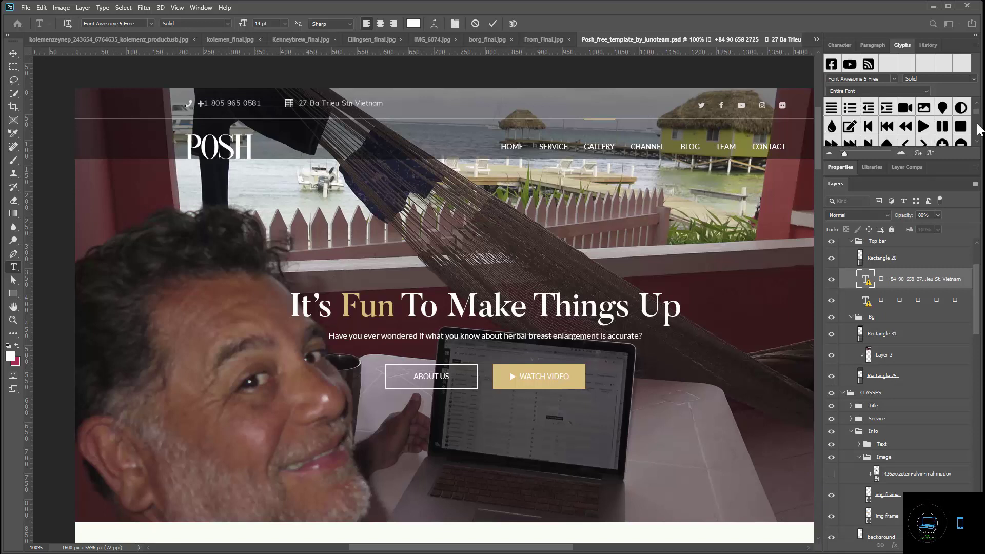
pyautogui.scroll(-1, 980, 129)
pyautogui.scroll(-1, 980, 129)
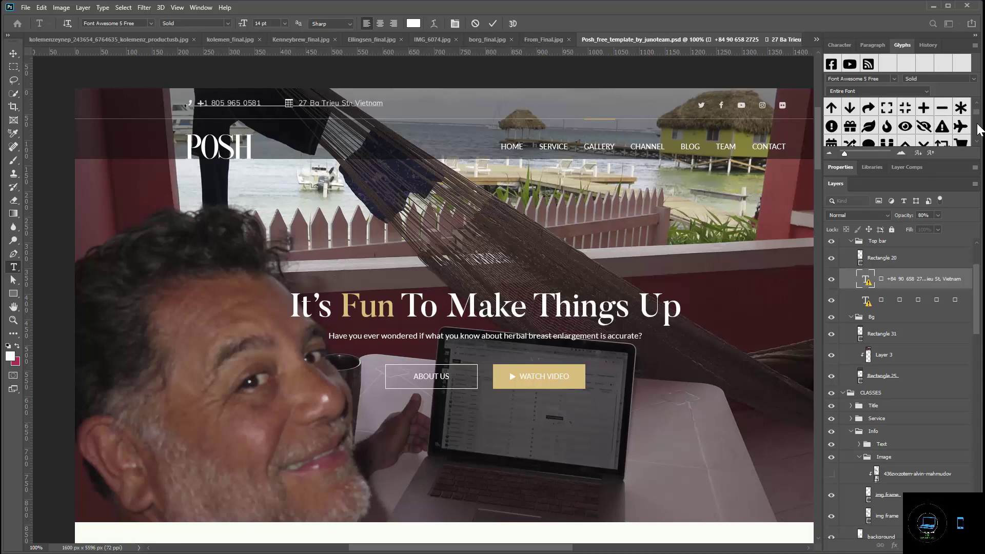
pyautogui.scroll(-1, 980, 129)
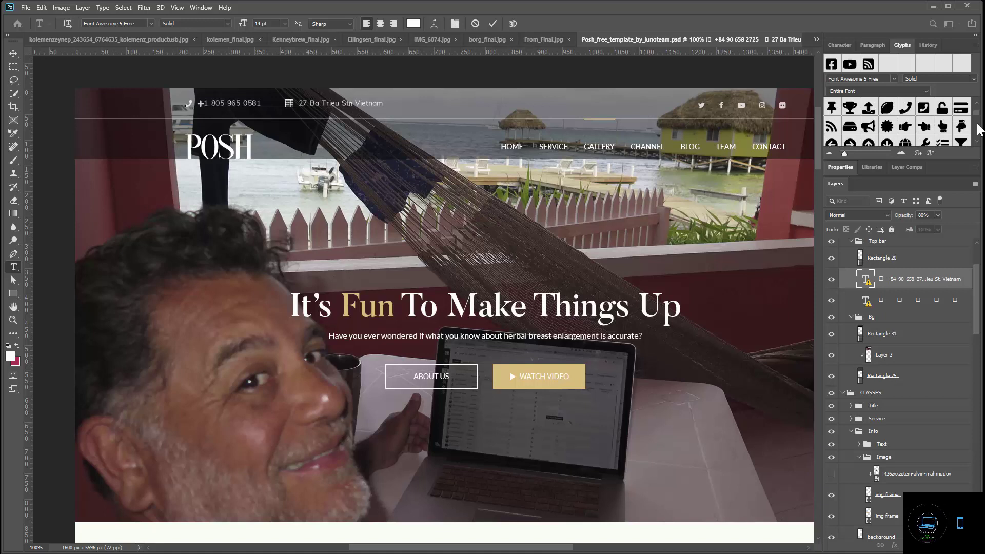
pyautogui.scroll(-1, 980, 130)
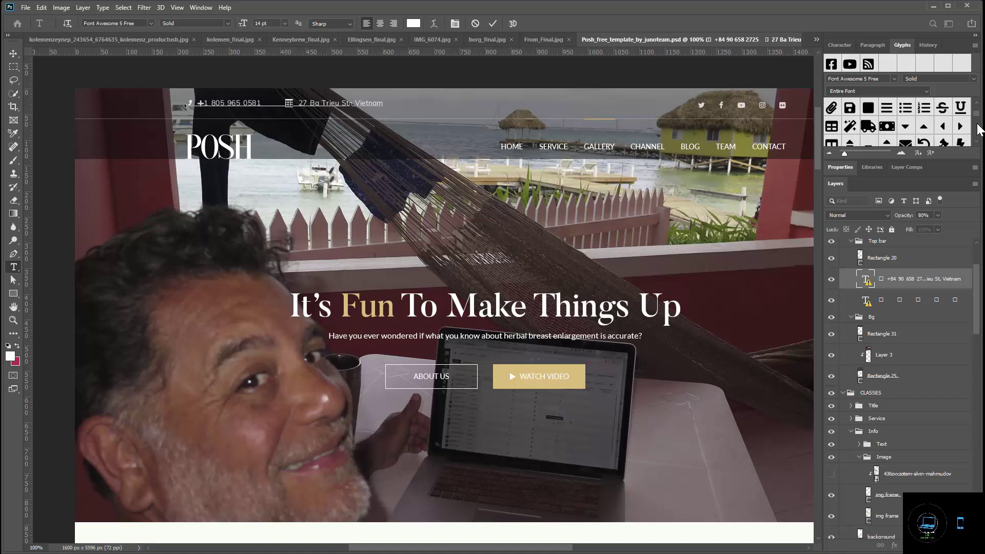
pyautogui.scroll(-1, 980, 129)
pyautogui.scroll(-2, 980, 129)
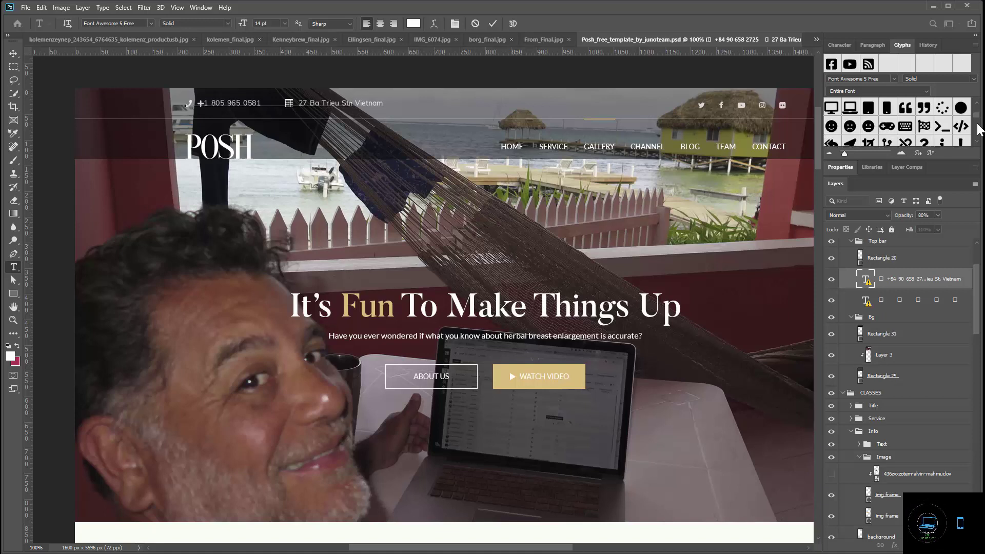
pyautogui.scroll(-3, 980, 130)
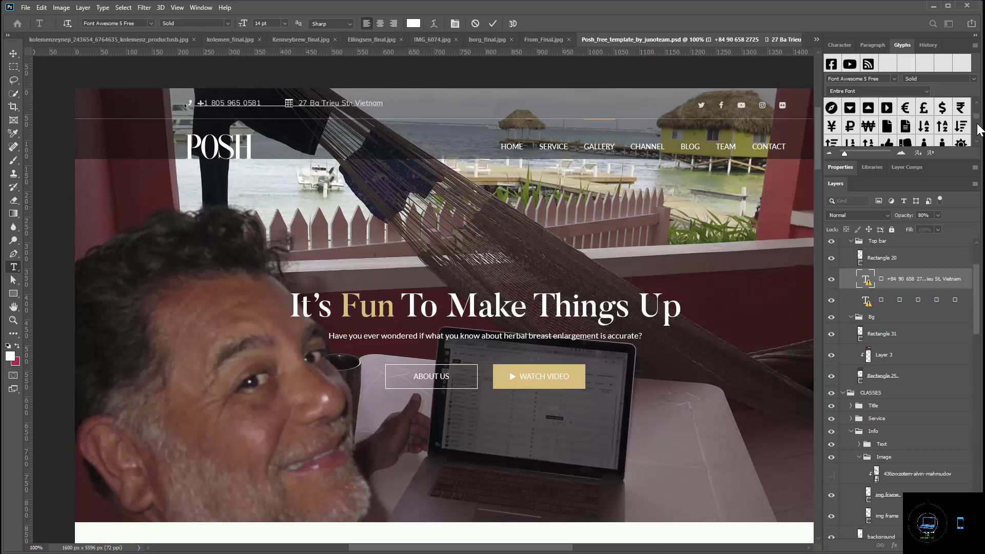
pyautogui.scroll(-4, 980, 129)
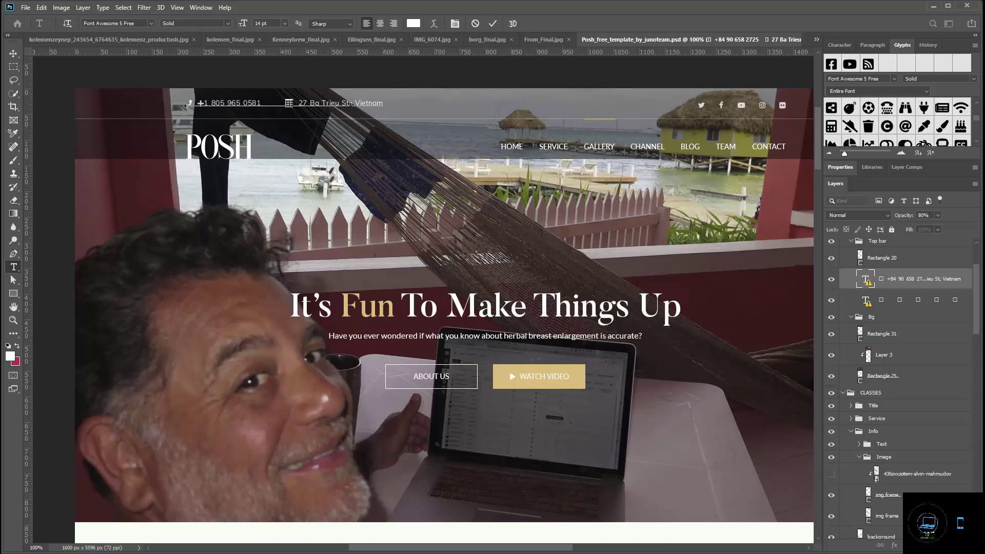
pyautogui.scroll(-5, 898, 123)
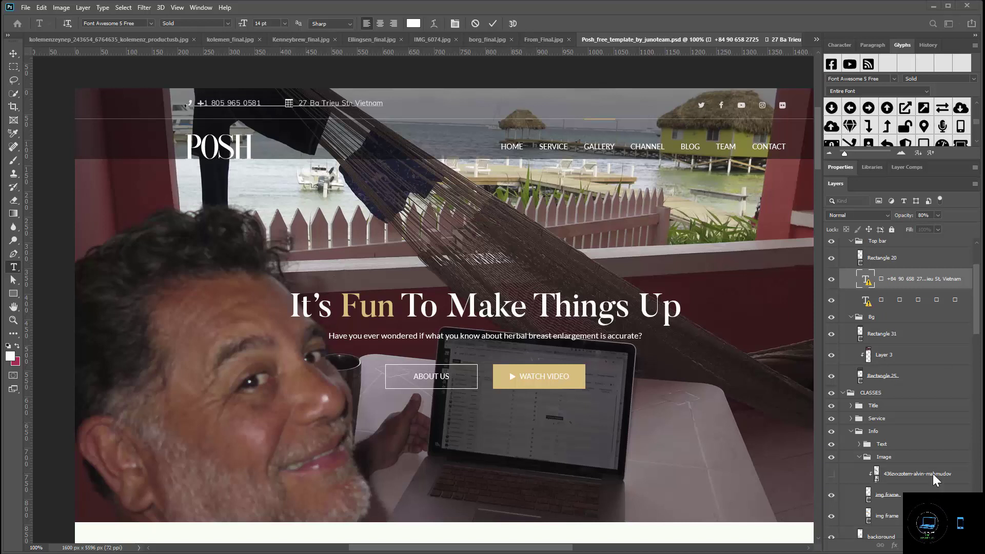
pyautogui.doubleClick(924, 127)
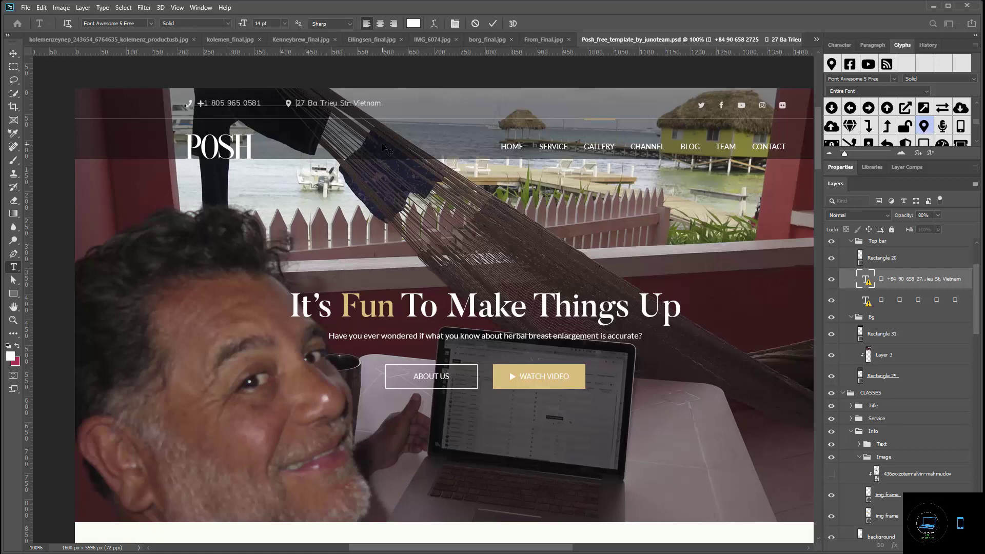
# Switch to copy.txt in Notepad and copy the street address on its second line.
pyautogui.hotkey('alt', 'Tab')
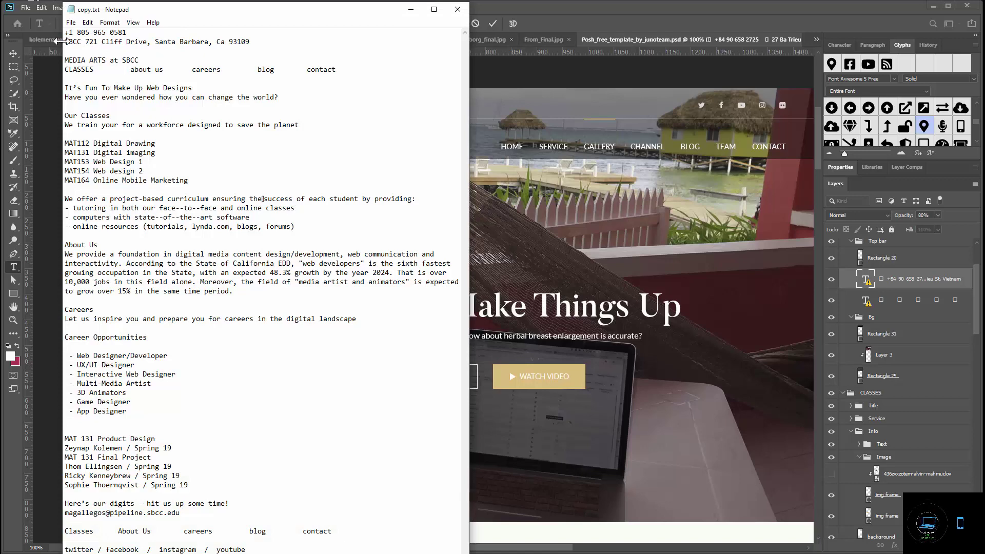
pyautogui.moveTo(65, 42); pyautogui.dragTo(269, 47)
pyautogui.hotkey('ctrl', 'c')
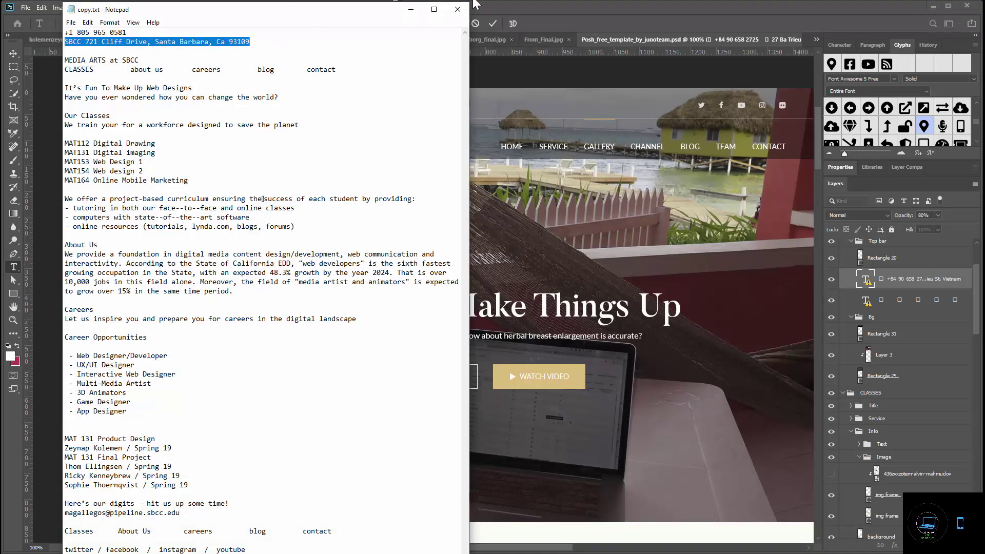
# Return to Photoshop, replace the placeholder address in the top bar with the copied address and commit the text edit.
pyautogui.click(557, 110)
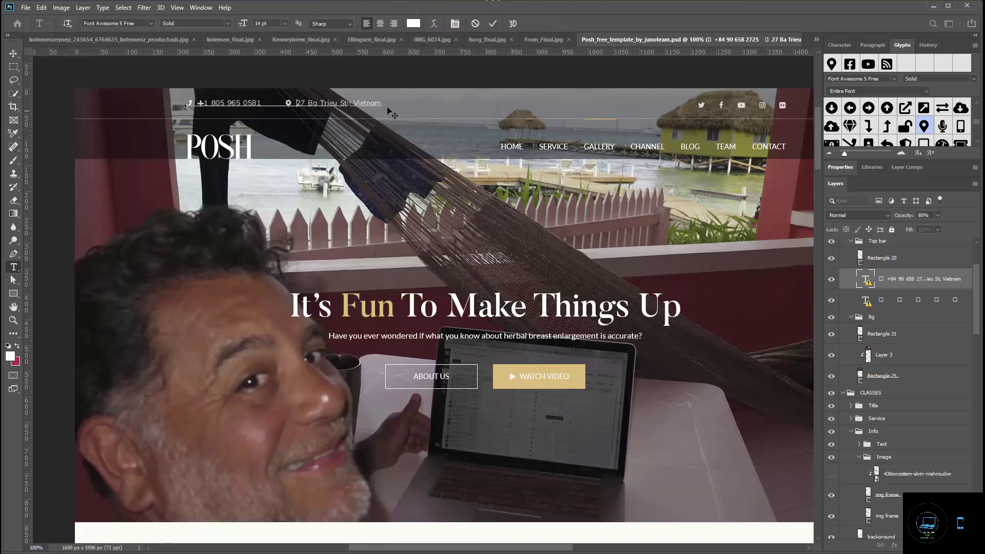
pyautogui.moveTo(298, 102); pyautogui.dragTo(383, 103)
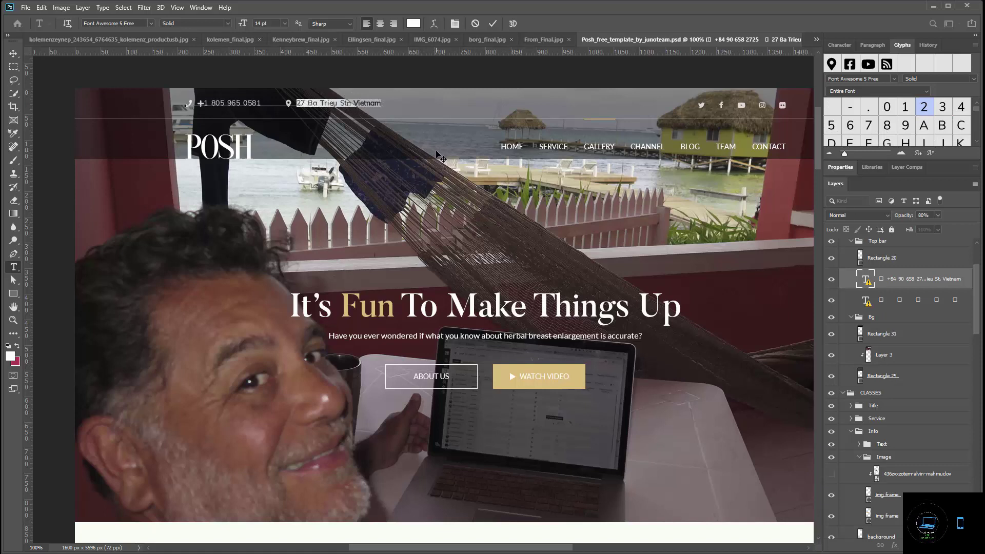
pyautogui.press('ctrl')
pyautogui.hotkey('ctrl', 'v')
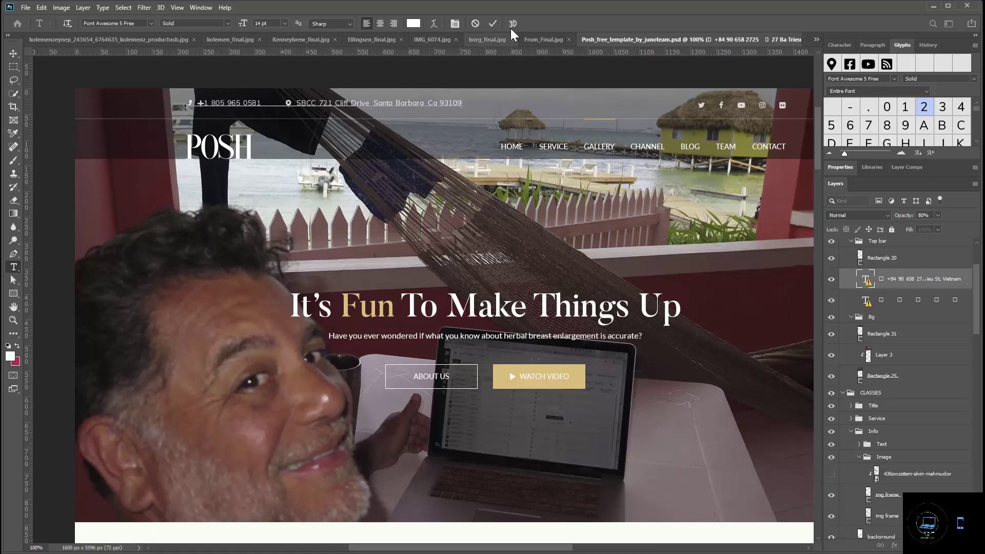
pyautogui.click(494, 24)
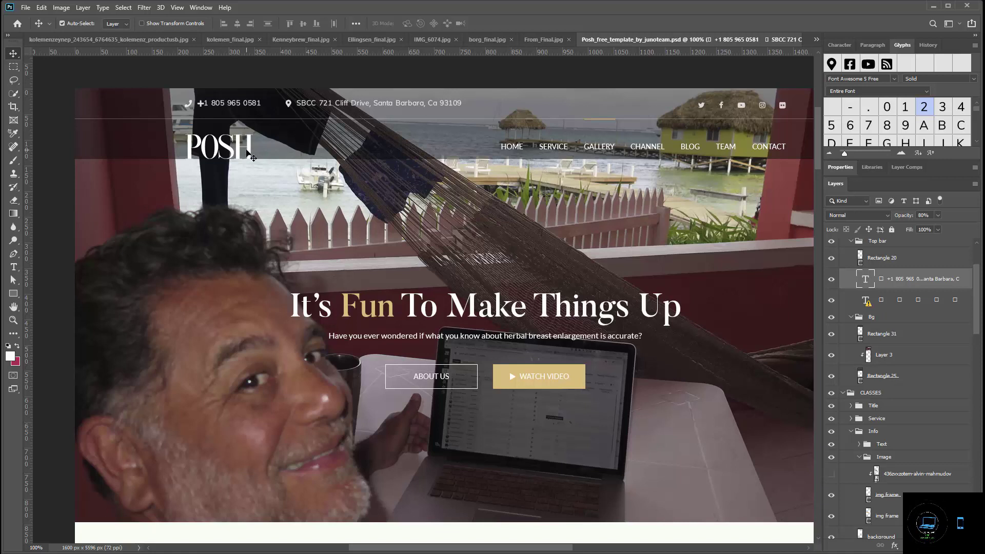
# Select the POSH logo layer in the Logo group, toggling its visibility off and on to identify it.
pyautogui.click(249, 154)
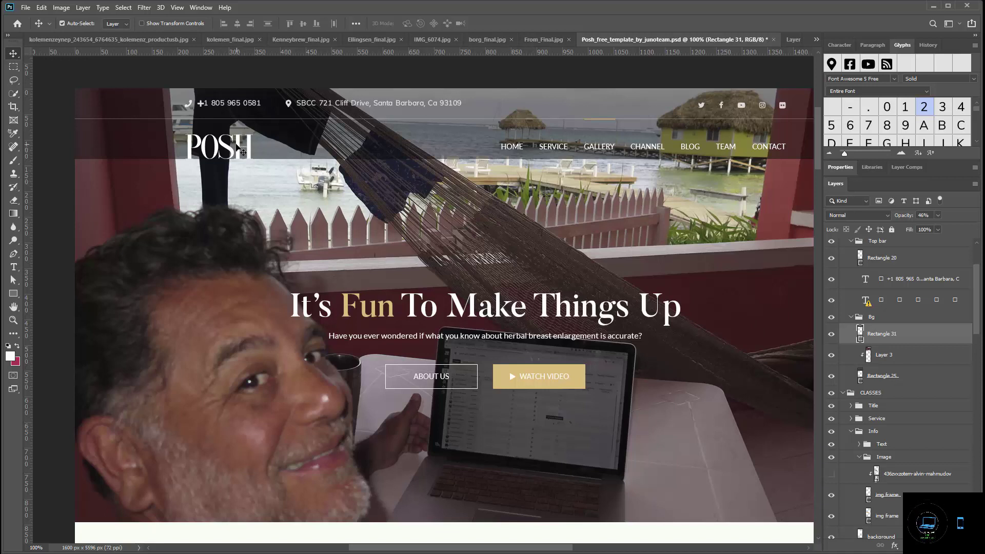
pyautogui.click(243, 152)
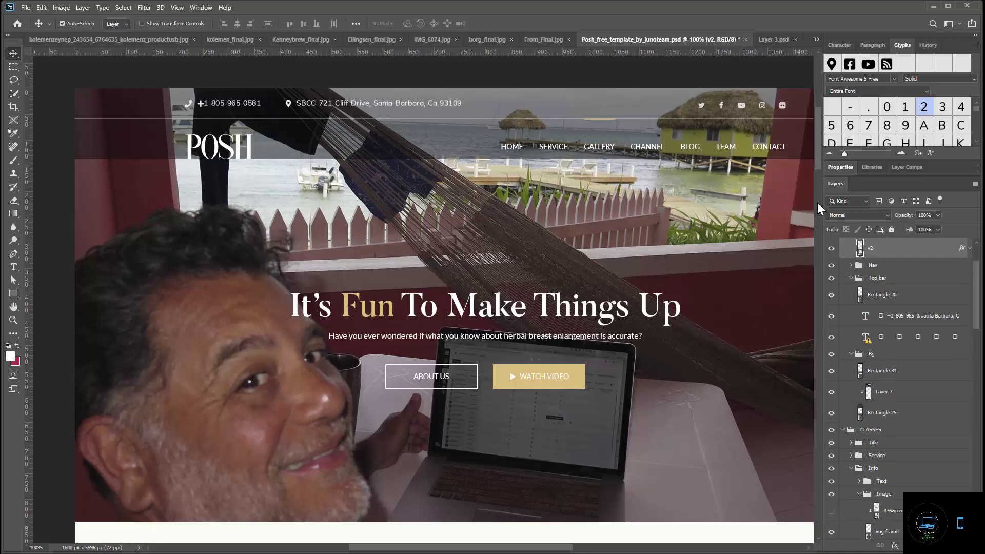
pyautogui.click(832, 250)
pyautogui.click(832, 250)
pyautogui.scroll(1, 955, 268)
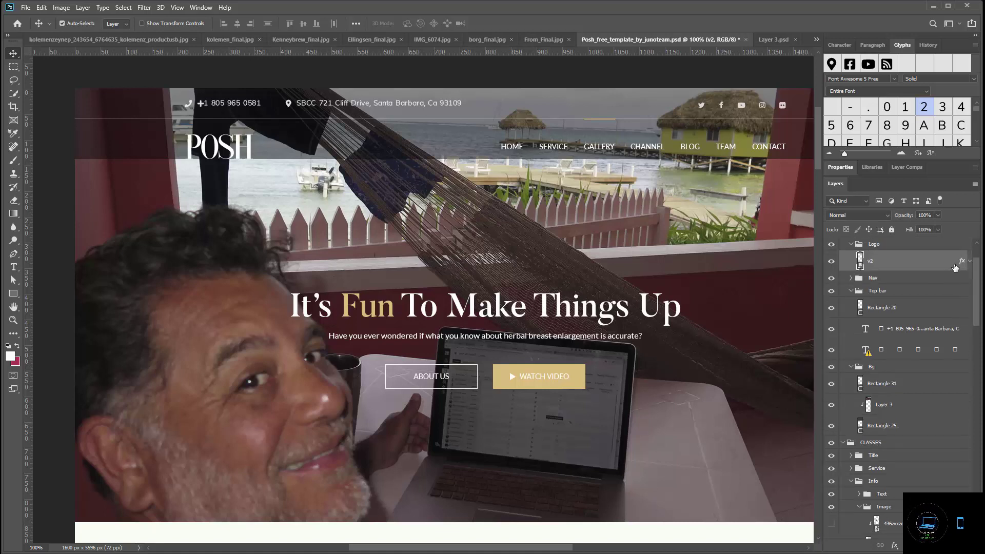
pyautogui.scroll(1, 955, 267)
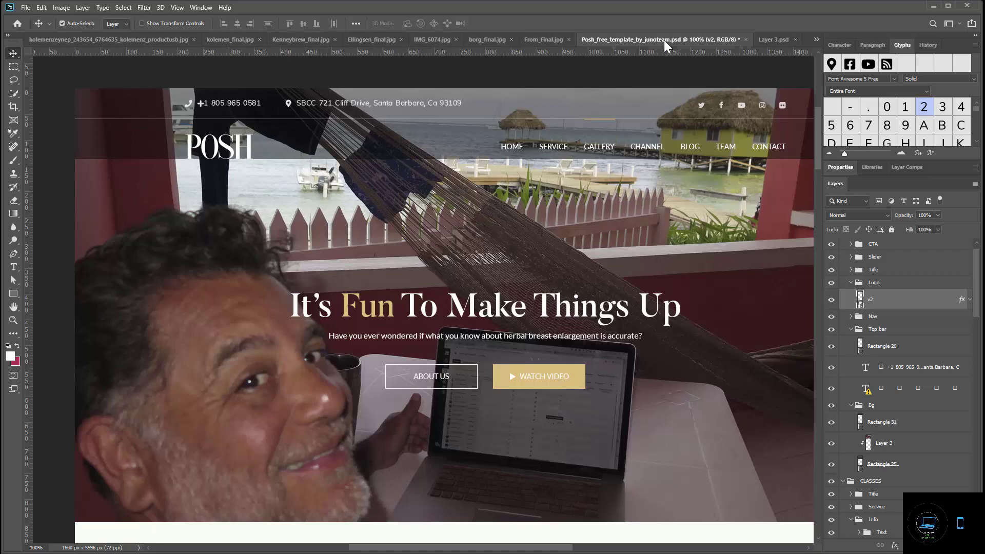
# Bring Layer 3.psd to the front and close it.
pyautogui.click(816, 39)
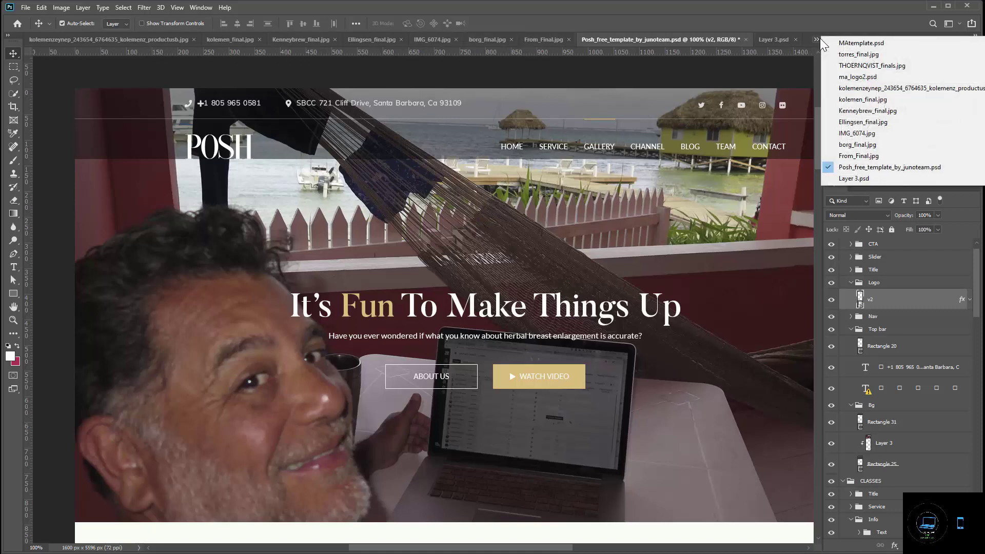
pyautogui.click(785, 39)
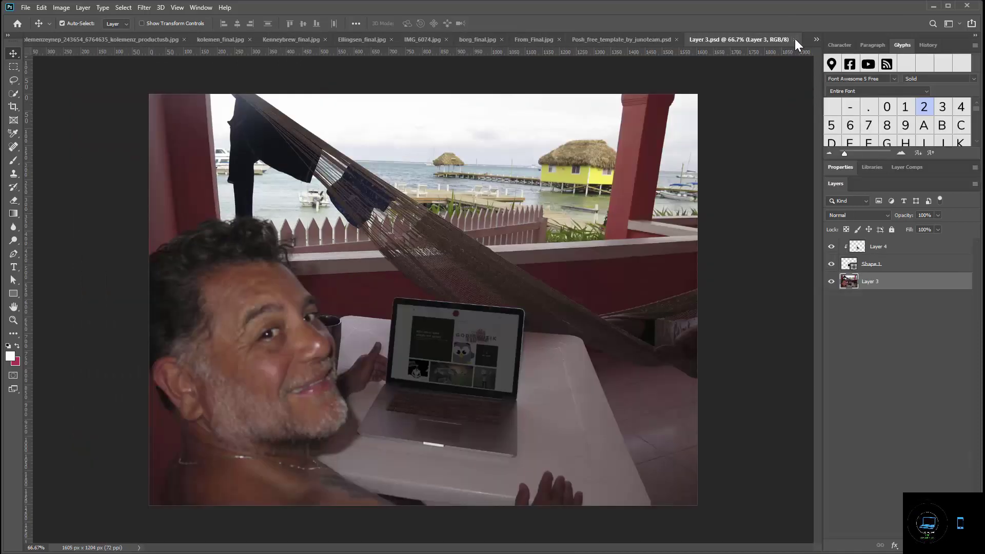
pyautogui.click(795, 40)
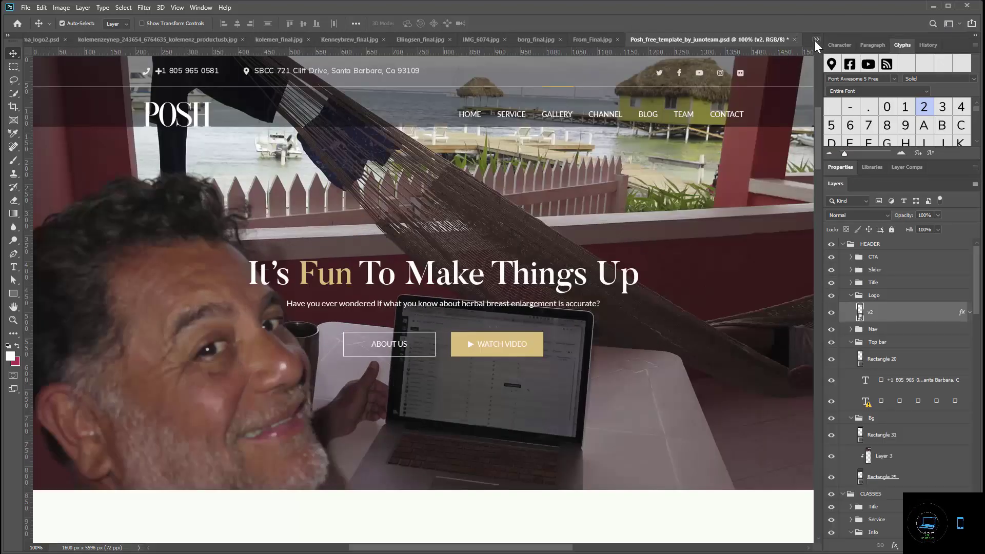
# Bring ma_logo2.psd to the front and copy its Layer 1 circle logo into the Posh template document.
pyautogui.click(816, 40)
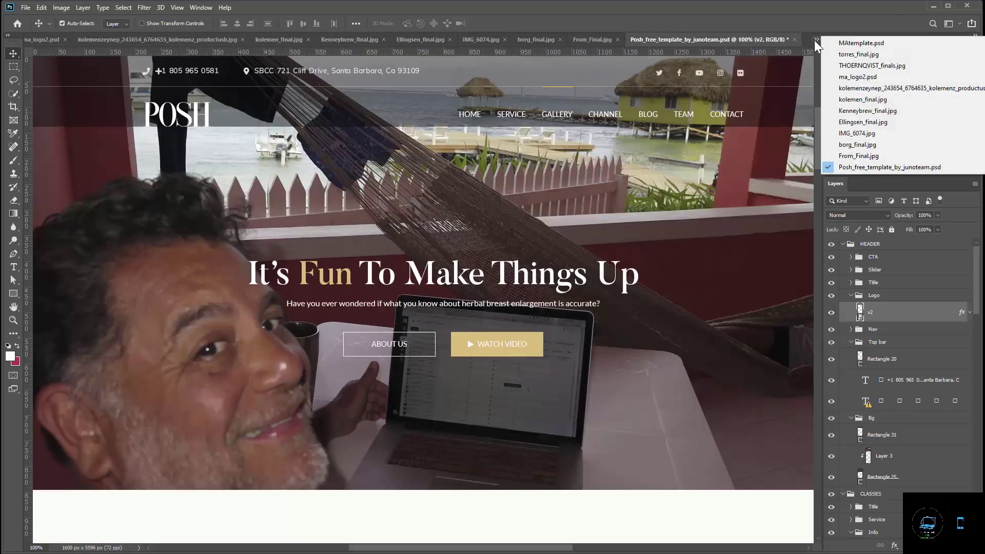
pyautogui.click(861, 77)
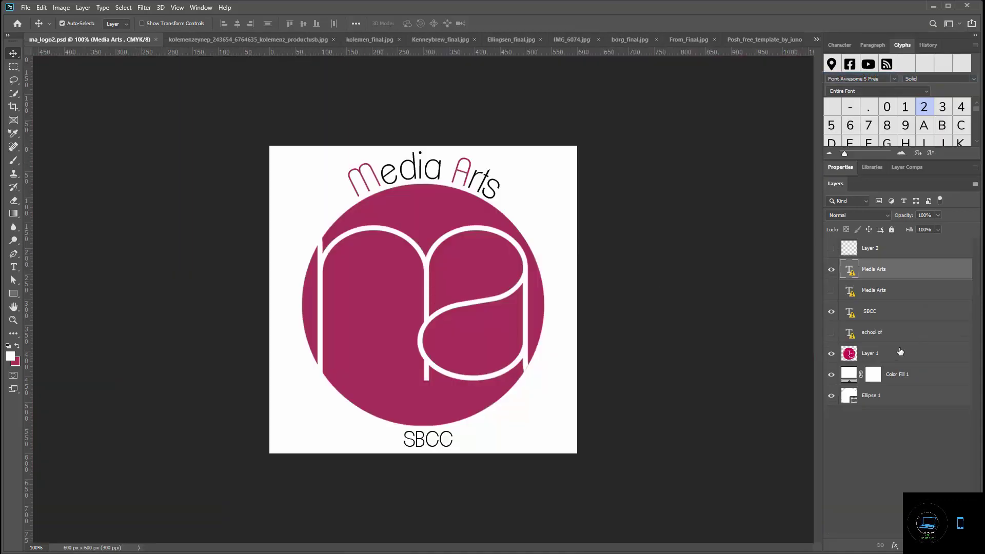
pyautogui.click(862, 354)
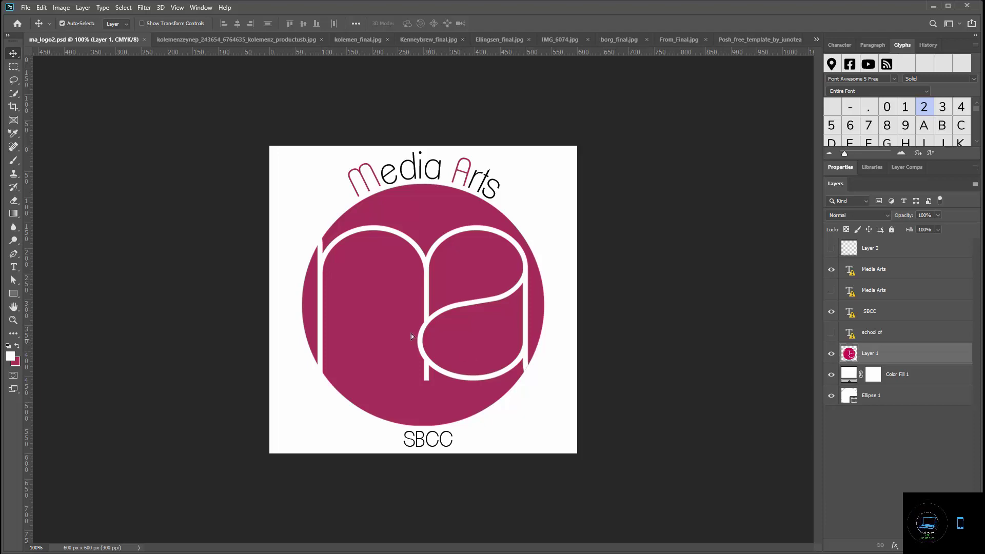
pyautogui.moveTo(411, 334); pyautogui.dragTo(443, 90)
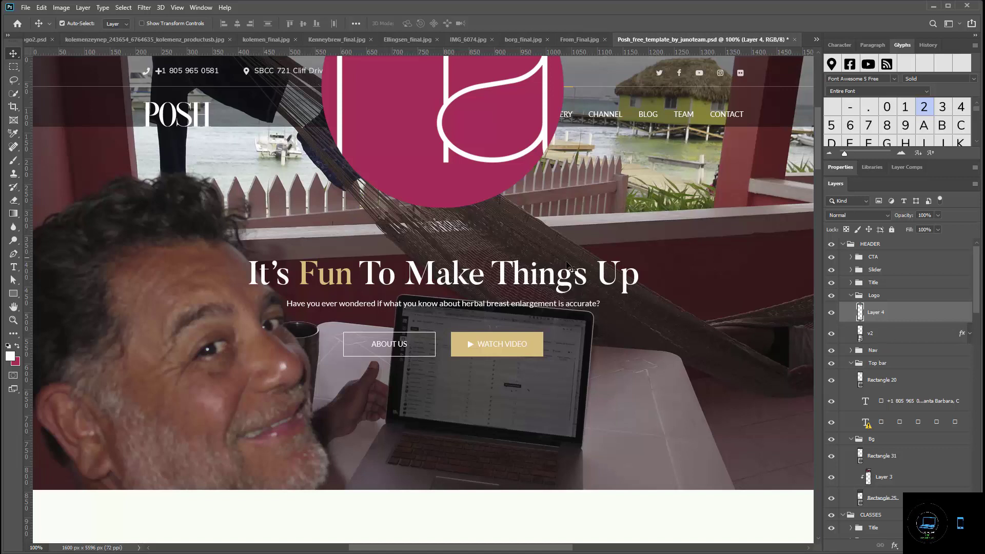
# Scale the circle logo to about 22%, place it in the header between the address and the navigation menu, and commit the transform.
pyautogui.press('ctrl')
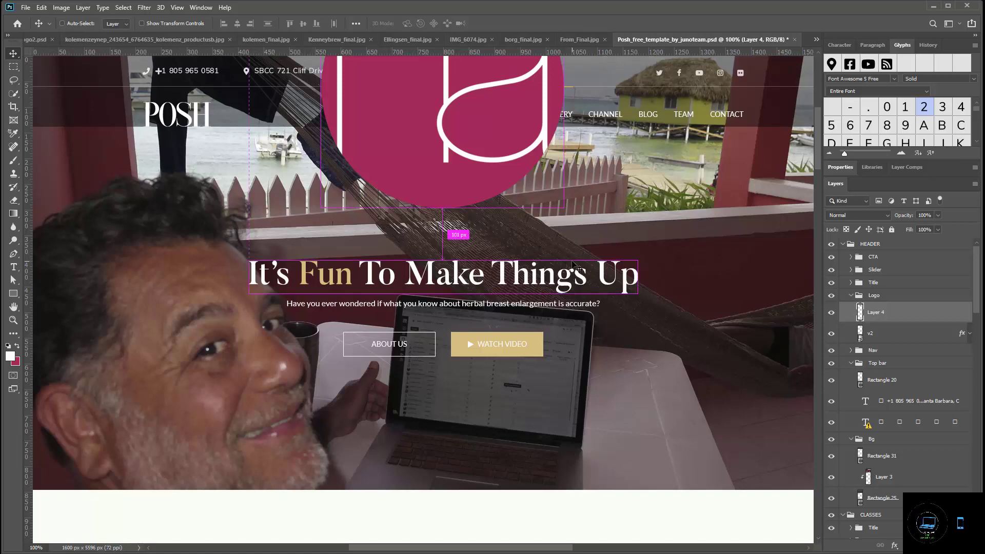
pyautogui.scroll(1, 616, 282)
pyautogui.scroll(1, 657, 303)
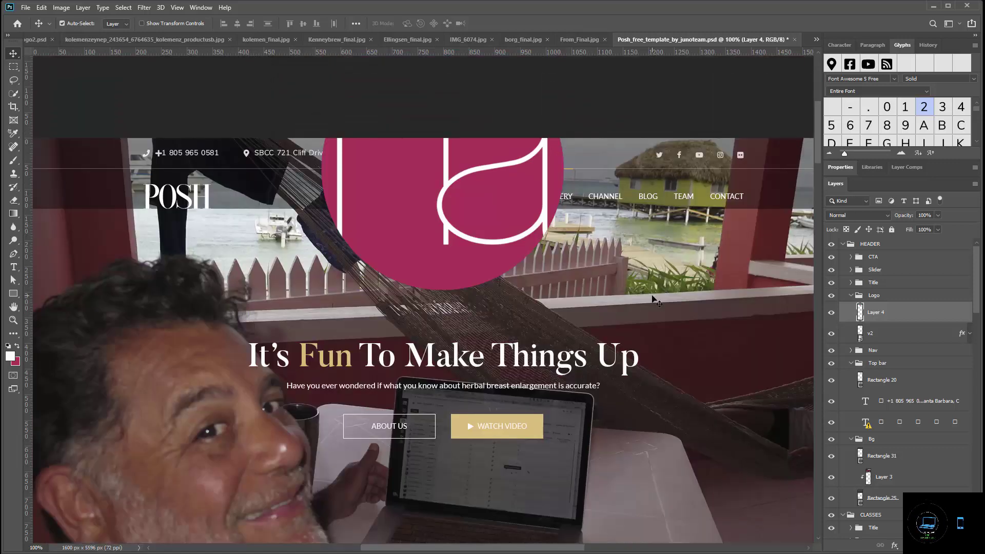
pyautogui.press('ctrl')
pyautogui.hotkey('ctrl', 't')
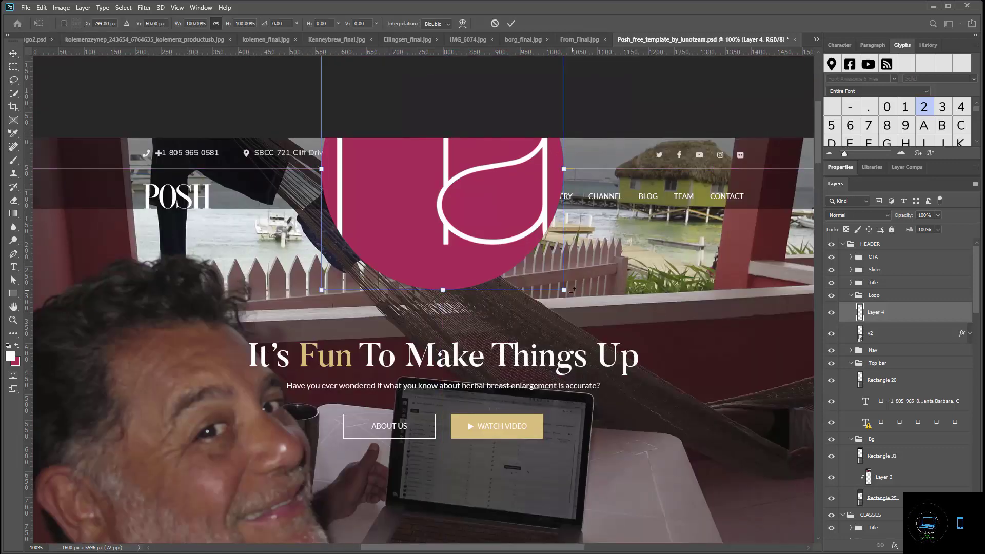
pyautogui.moveTo(564, 290); pyautogui.dragTo(447, 174)
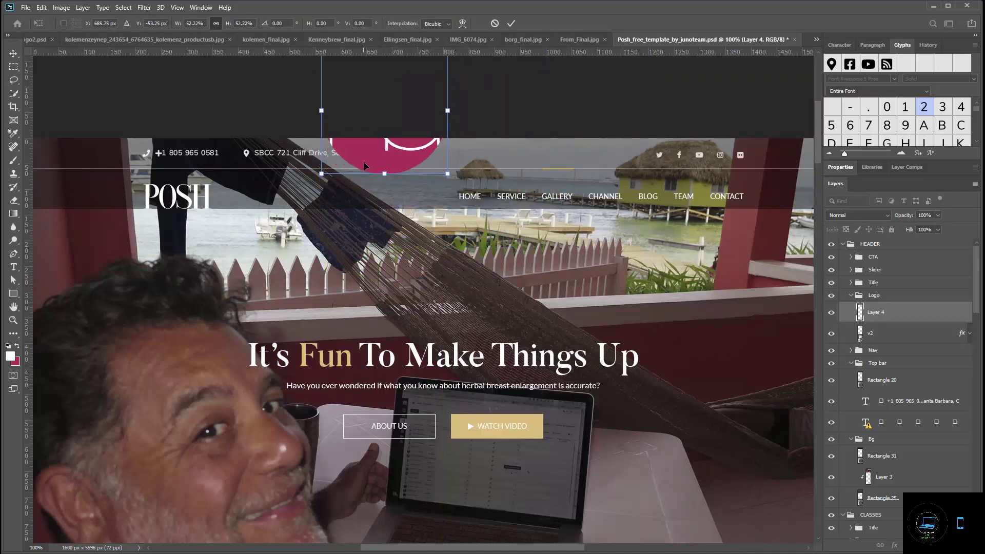
pyautogui.moveTo(365, 167); pyautogui.dragTo(385, 270)
pyautogui.moveTo(467, 281); pyautogui.dragTo(435, 181)
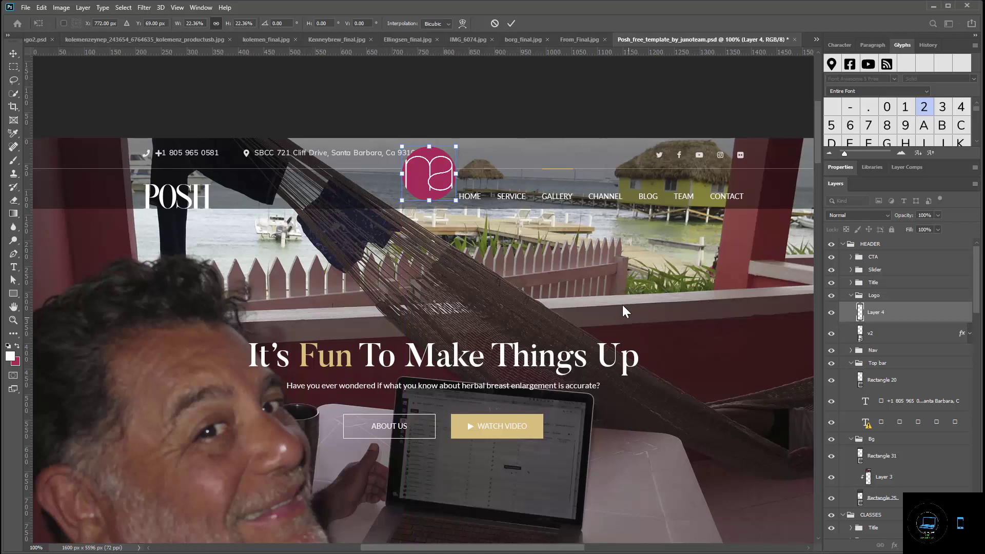
pyautogui.click(511, 24)
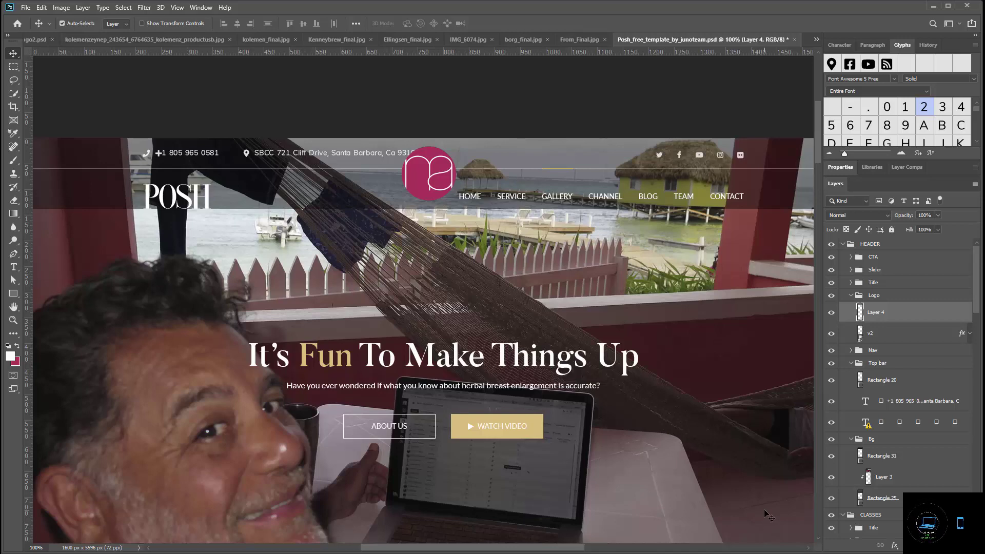
# Show the guides and nudge the circle logo right until it is centred on the page's middle guides.
pyautogui.hotkey('ctrl', ';')
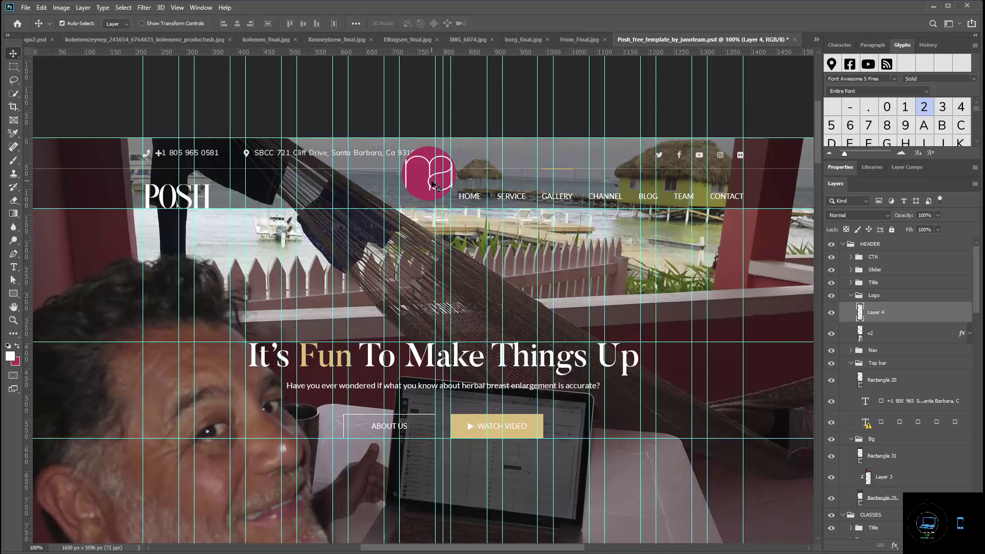
pyautogui.press('Right')
pyautogui.press('Right')
pyautogui.press('Right')
pyautogui.press('Right')
pyautogui.press('Right')
pyautogui.press('Right')
pyautogui.press('Right')
pyautogui.press('Right')
pyautogui.press('Right')
pyautogui.press('Right')
pyautogui.press('Right')
pyautogui.press('Right')
pyautogui.press('Right')
pyautogui.press('Right')
pyautogui.press('Right')
pyautogui.press('Right')
pyautogui.press('Right')
pyautogui.press('Right')
pyautogui.press('Right')
pyautogui.press('Right')
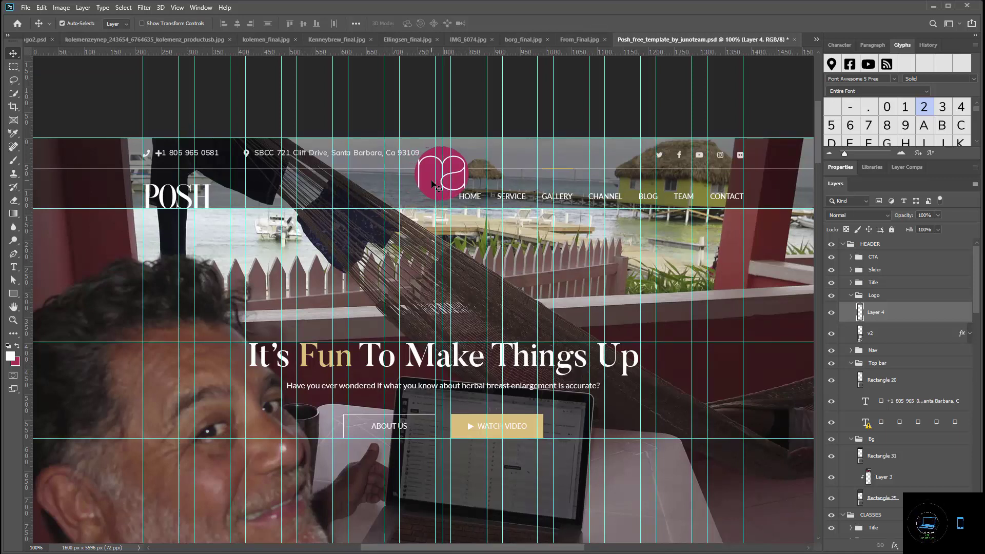
pyautogui.press('Right')
pyautogui.press('Right')
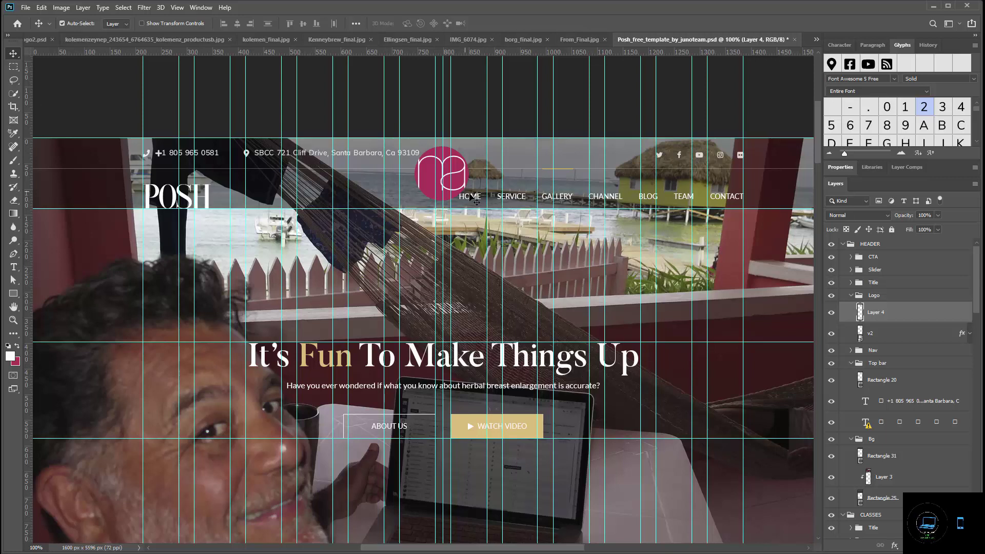
# Replace the header navigation text with the menu line from copy.txt in Notepad: CLASSES, ABOUT US, CAREERS, BLOG, CONTACT.
pyautogui.click(472, 198)
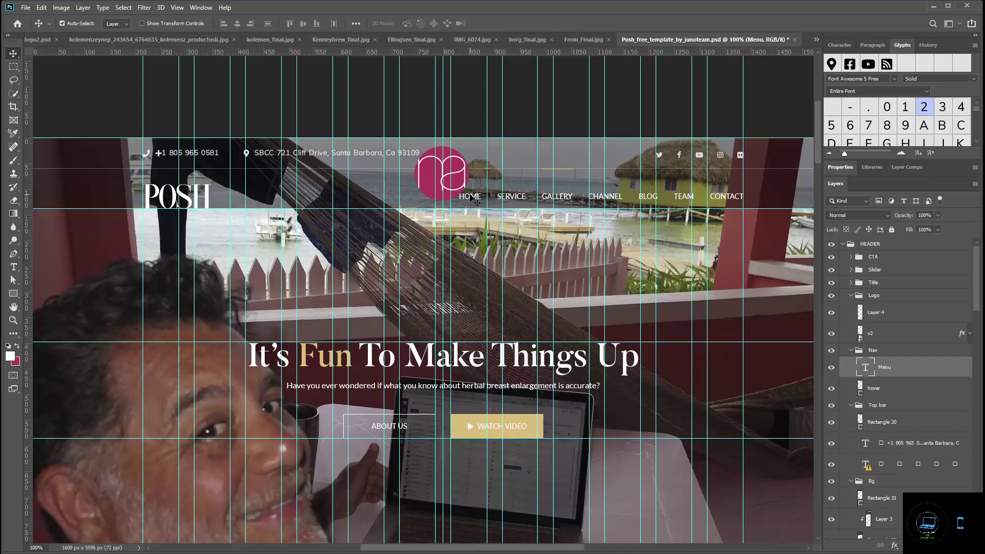
pyautogui.doubleClick(474, 199)
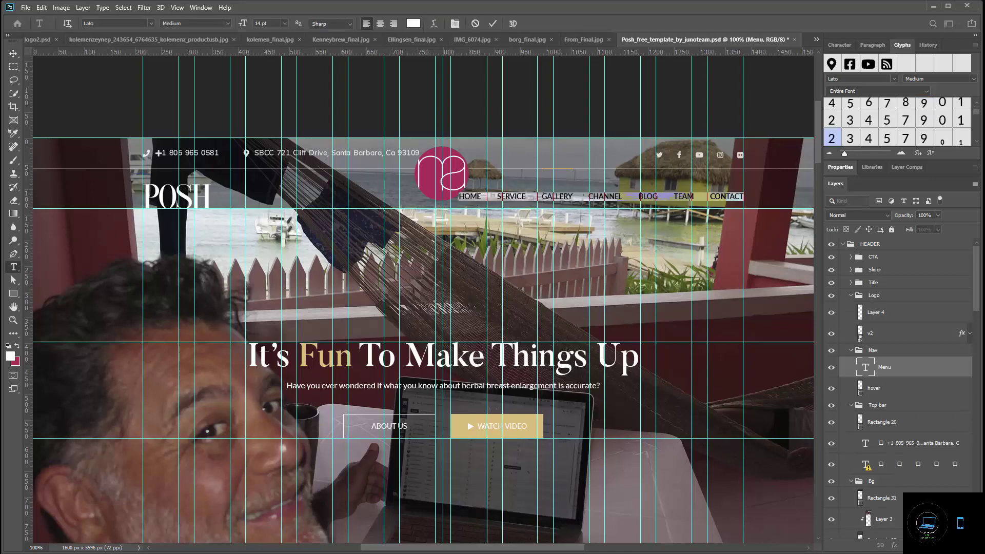
pyautogui.hotkey('alt', 'Tab')
pyautogui.moveTo(66, 72); pyautogui.dragTo(338, 74)
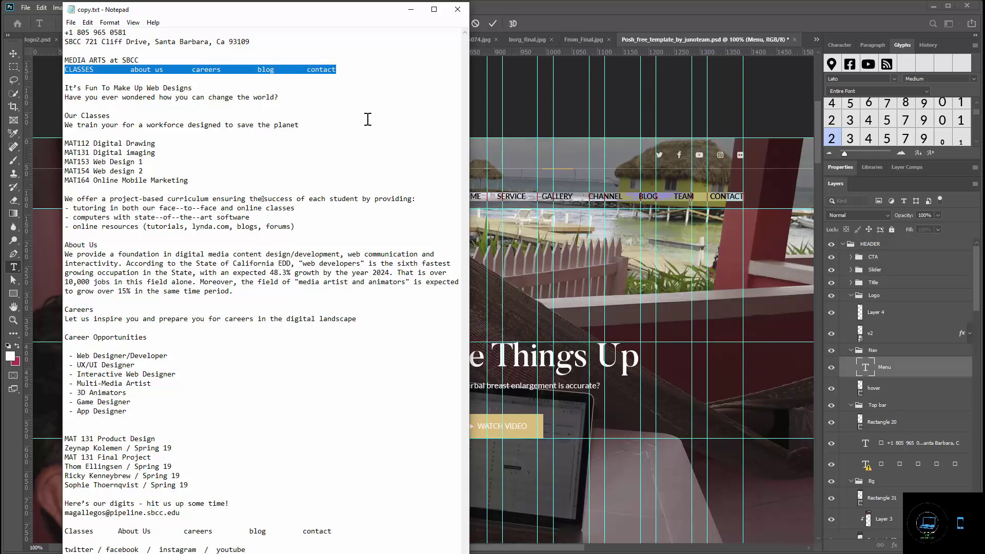
pyautogui.click(580, 127)
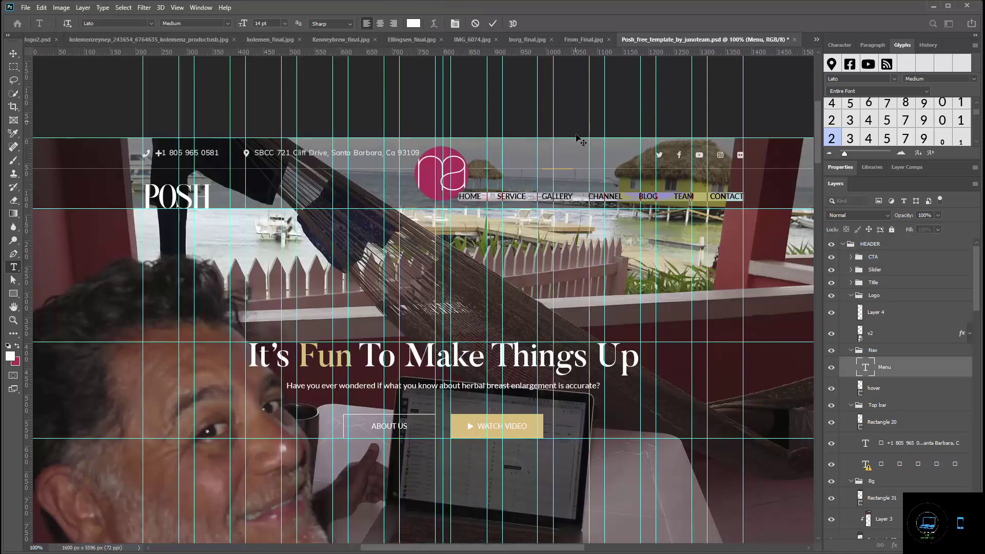
pyautogui.write('CLASSES ABOUT US CAREERS BLOG CONTACT')
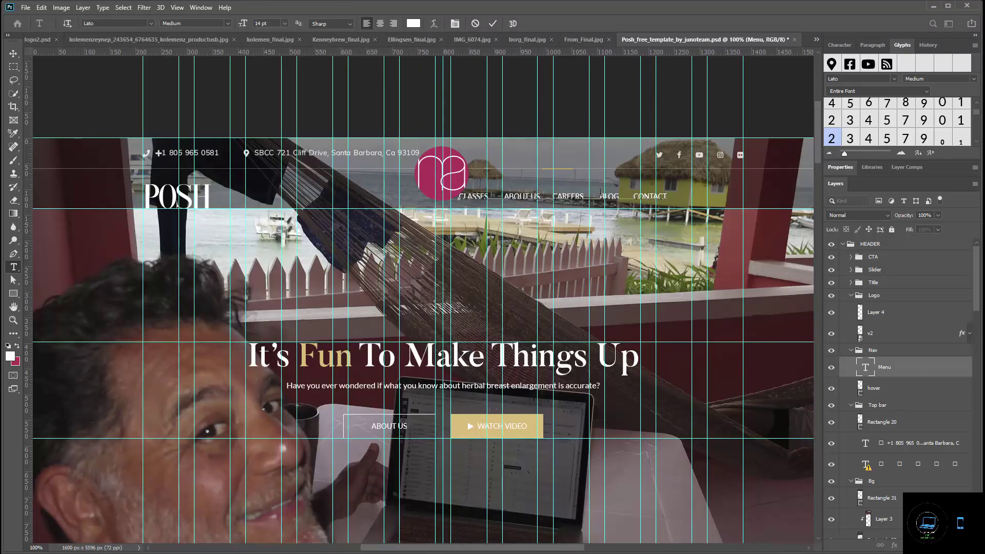
# Move the navigation menu text right so CONTACT ends at the outermost column guide, and commit the text edit.
pyautogui.moveTo(583, 221); pyautogui.dragTo(660, 218)
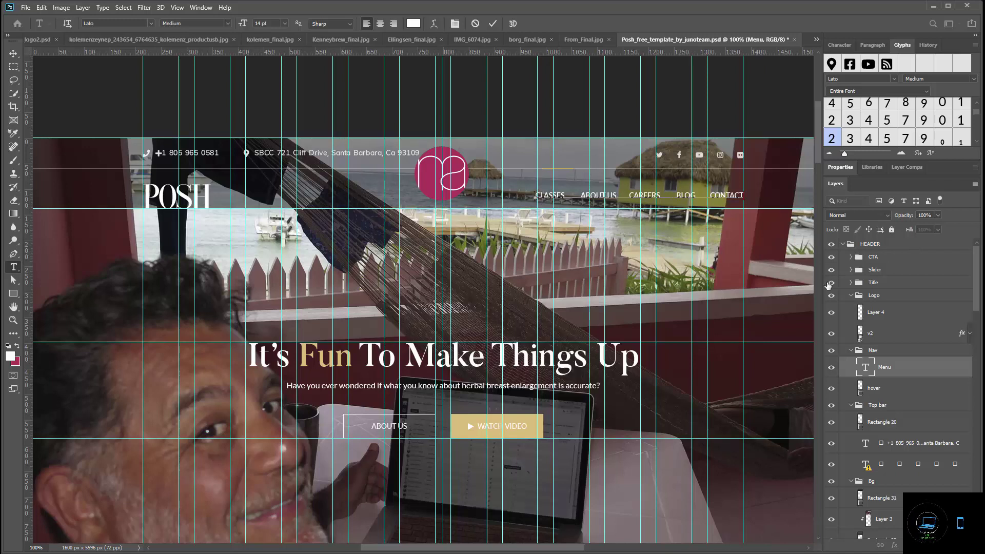
pyautogui.click(492, 24)
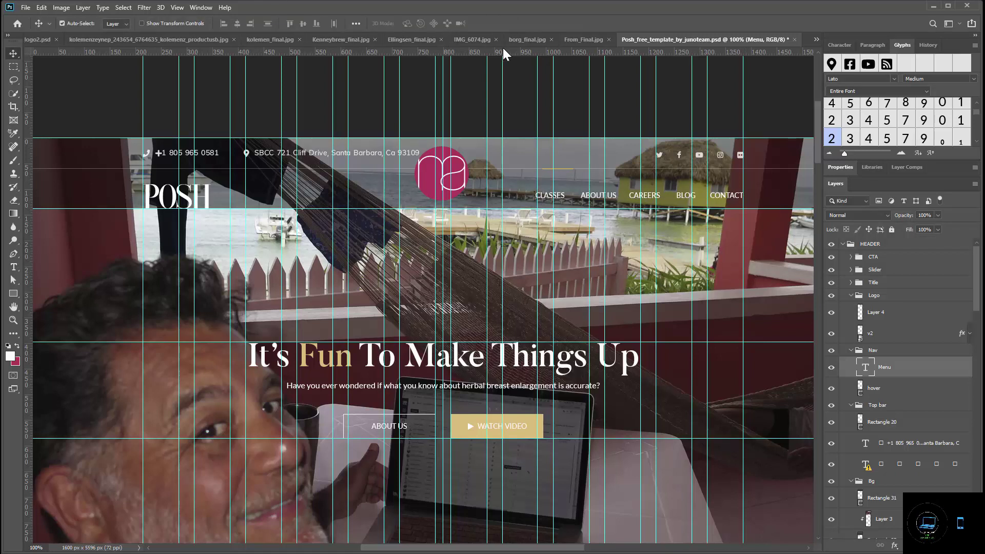
pyautogui.press('Right')
pyautogui.press('Right')
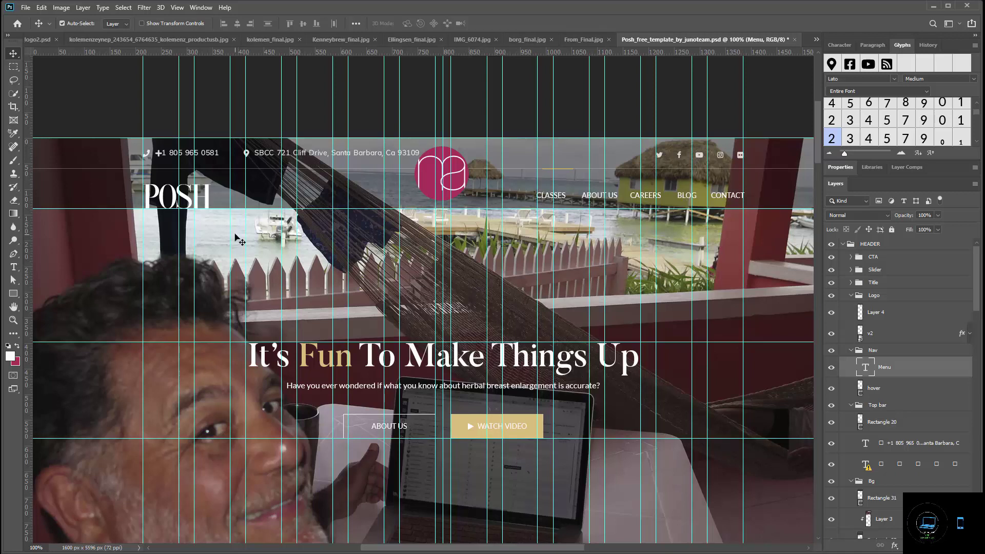
# Identify the circle logo's Layer 4 by toggling its visibility, and rename the layer as logo.
pyautogui.click(190, 201)
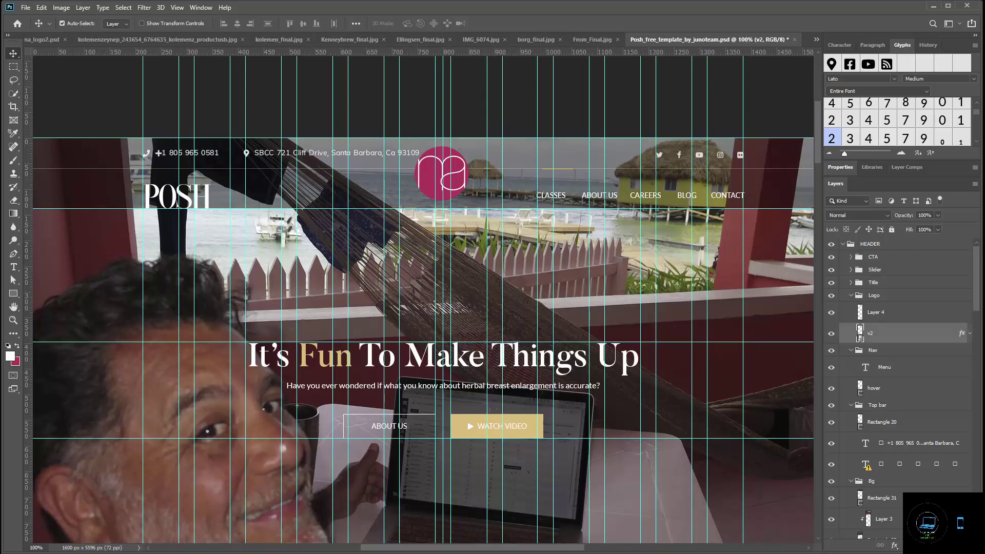
pyautogui.click(832, 313)
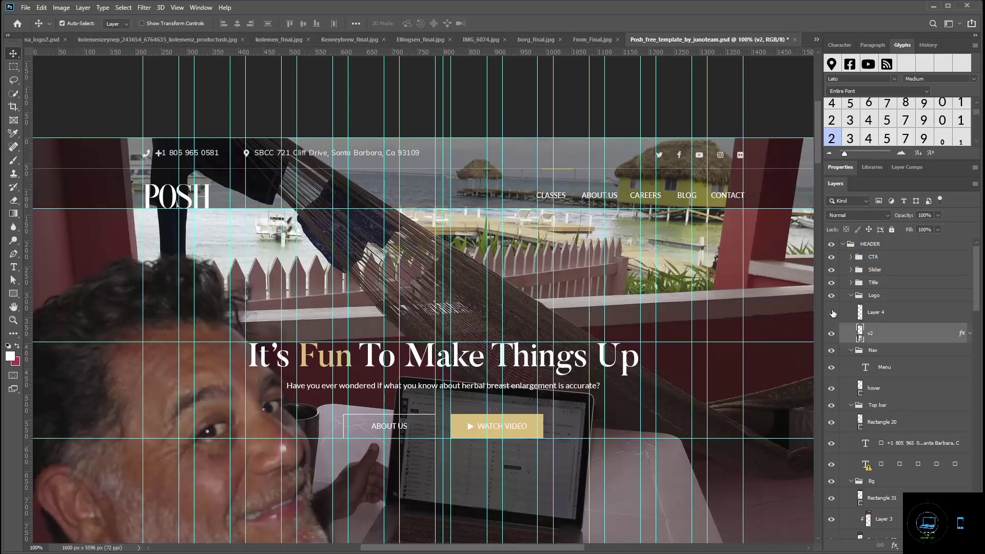
pyautogui.click(832, 313)
pyautogui.doubleClick(879, 312)
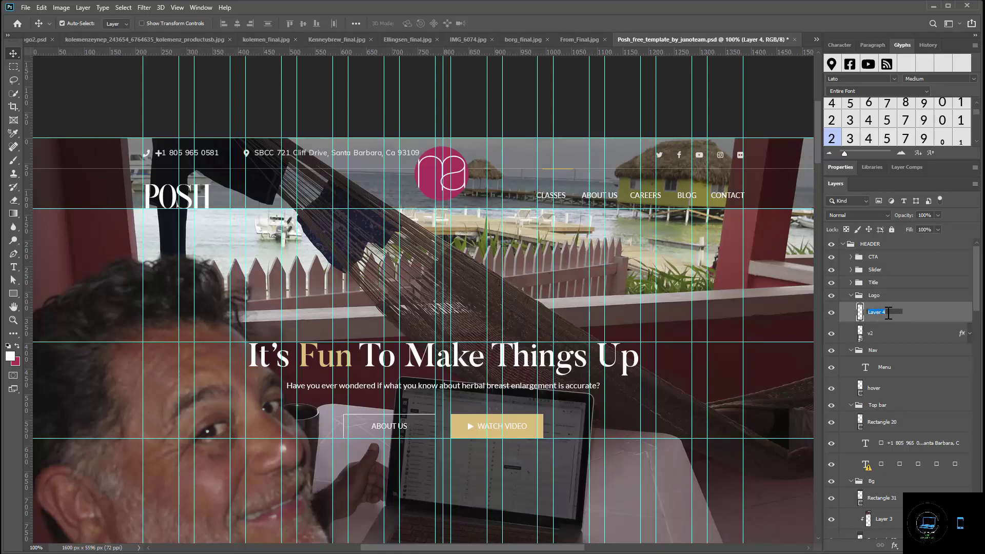
pyautogui.press('BackSpace')
pyautogui.press('Return')
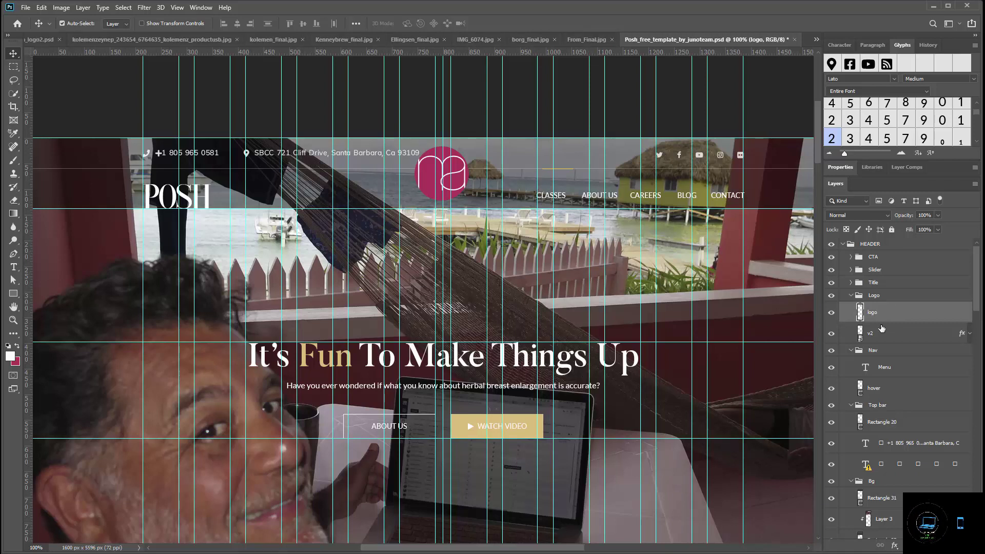
# Delete the v2 layer holding the POSH logo from the Logo group.
pyautogui.click(877, 333)
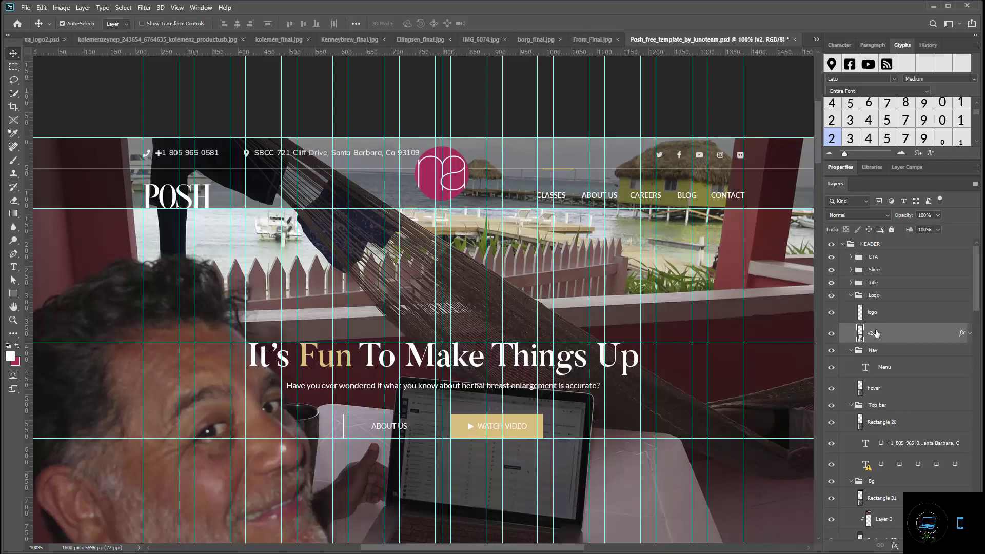
pyautogui.moveTo(877, 333); pyautogui.dragTo(870, 542)
pyautogui.press('Delete')
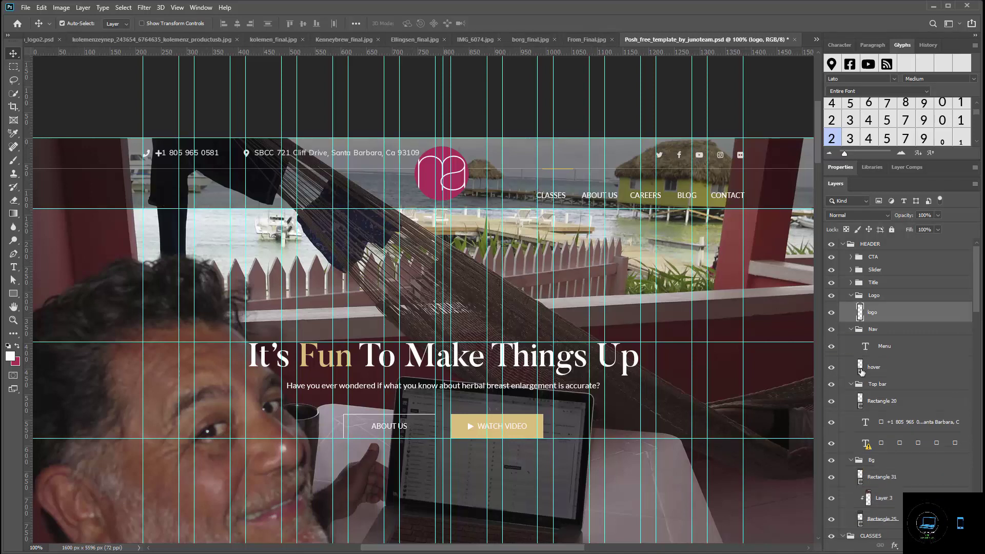
# Select the phone and address text in the top bar and nudge it left, well clear of the circle logo.
pyautogui.click(556, 197)
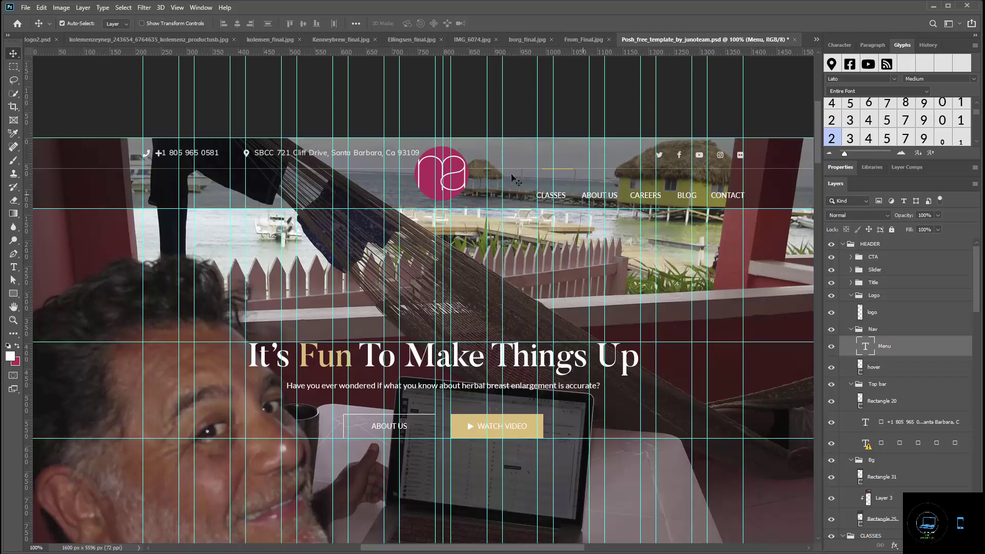
pyautogui.click(345, 158)
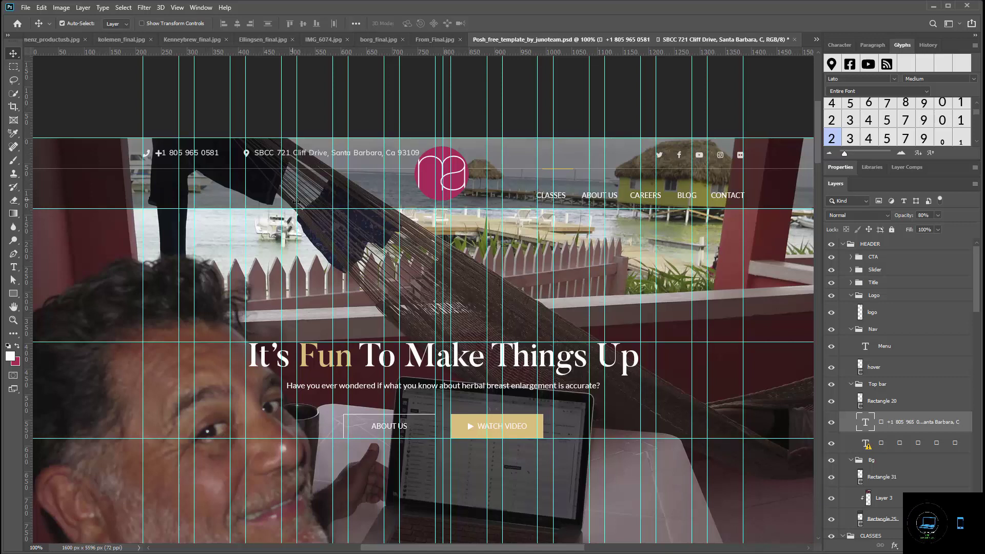
pyautogui.press('Left')
pyautogui.press('Left')
pyautogui.press('Left')
pyautogui.press('Left')
pyautogui.press('Left')
pyautogui.press('Left')
pyautogui.press('Left')
pyautogui.press('Left')
pyautogui.press('Left')
pyautogui.press('Left')
pyautogui.press('Left')
pyautogui.press('Left')
pyautogui.press('Left')
pyautogui.press('Left')
pyautogui.press('Left')
pyautogui.press('Left')
pyautogui.press('Left')
pyautogui.press('Left')
pyautogui.press('Left')
pyautogui.press('Left')
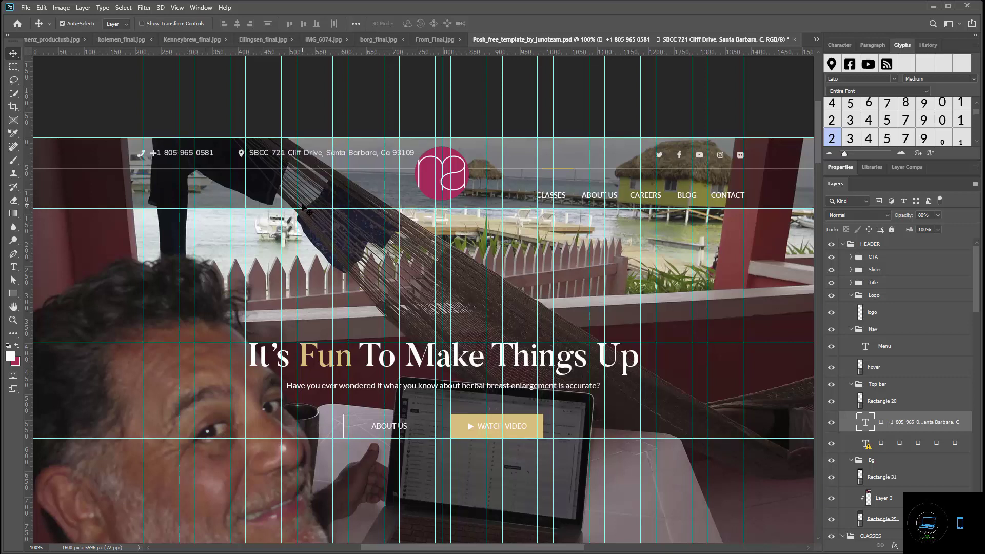
pyautogui.press('Left')
pyautogui.press('Left')
pyautogui.press('Left')
pyautogui.press('Left')
pyautogui.press('Left')
pyautogui.press('Left')
pyautogui.press('Left')
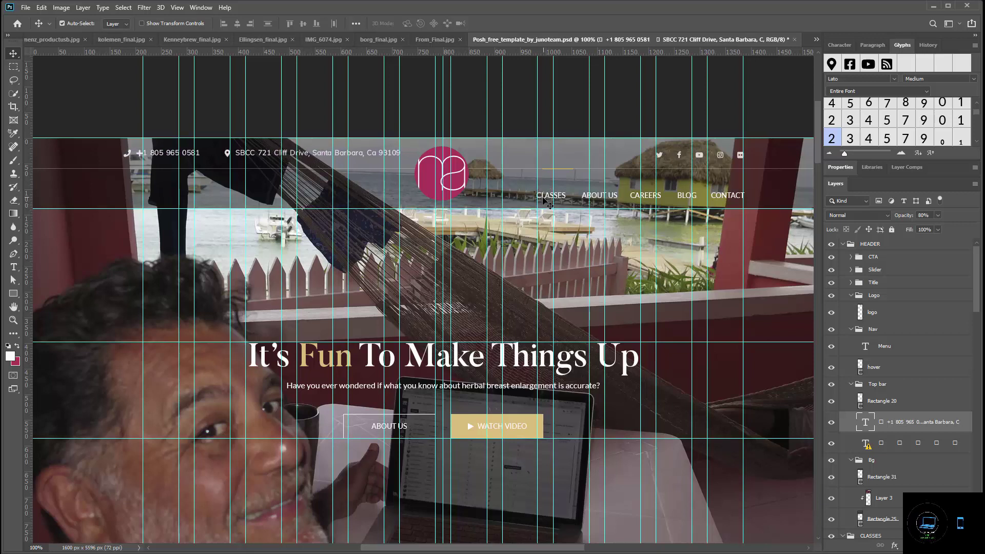
pyautogui.press('Left')
pyautogui.press('Left')
pyautogui.press('Left')
pyautogui.press('Left')
pyautogui.press('Left')
pyautogui.press('Left')
pyautogui.press('Left')
pyautogui.press('Left')
pyautogui.press('Left')
pyautogui.press('Left')
pyautogui.press('Left')
pyautogui.press('Left')
pyautogui.press('Left')
pyautogui.press('Left')
pyautogui.press('Left')
pyautogui.press('Left')
pyautogui.press('Left')
pyautogui.press('Left')
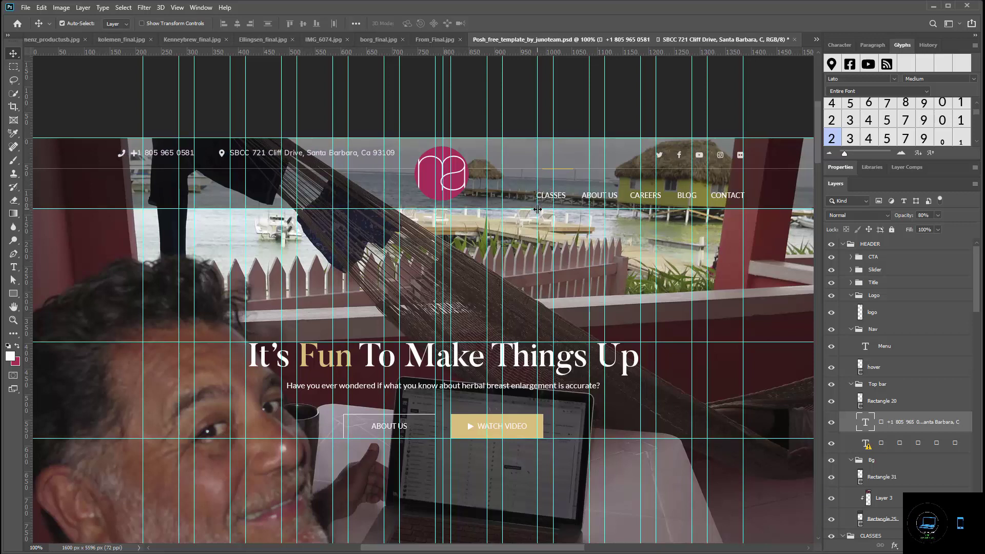
pyautogui.press('Left')
pyautogui.press('Left')
pyautogui.press('Left')
pyautogui.press('Left')
pyautogui.press('Left')
pyautogui.press('Left')
pyautogui.press('Left')
pyautogui.press('Left')
pyautogui.press('Left')
pyautogui.press('Left')
pyautogui.press('Left')
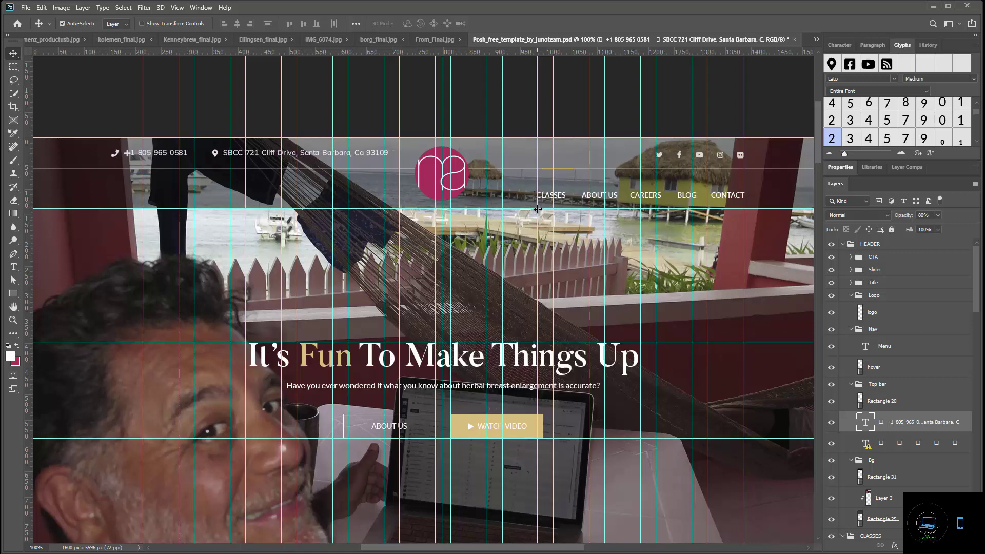
pyautogui.press('Left')
pyautogui.press('Left')
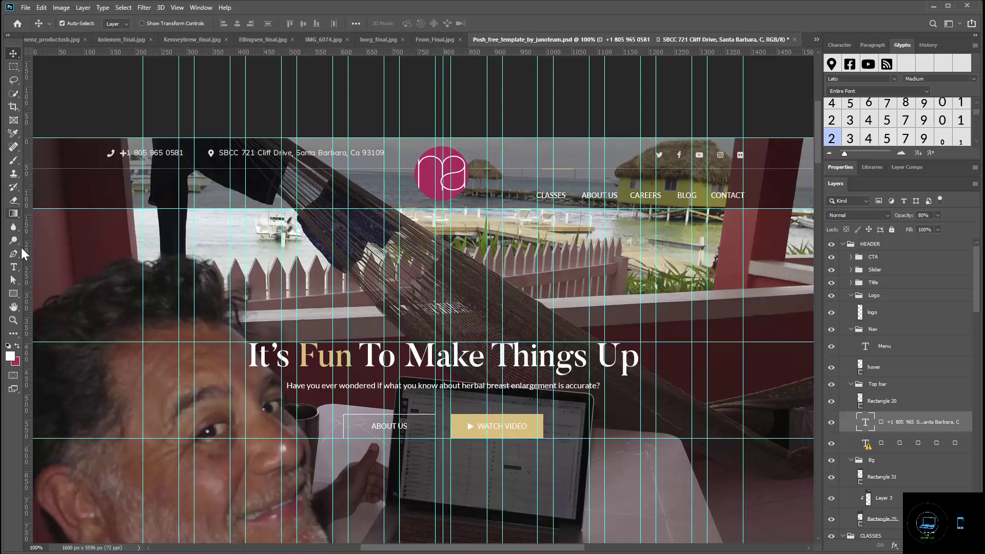
# Add a text layer beside the circle logo, level with the navigation menu, reading MEDIA ARTS at SBCC, copied from copy.txt.
pyautogui.click(14, 269)
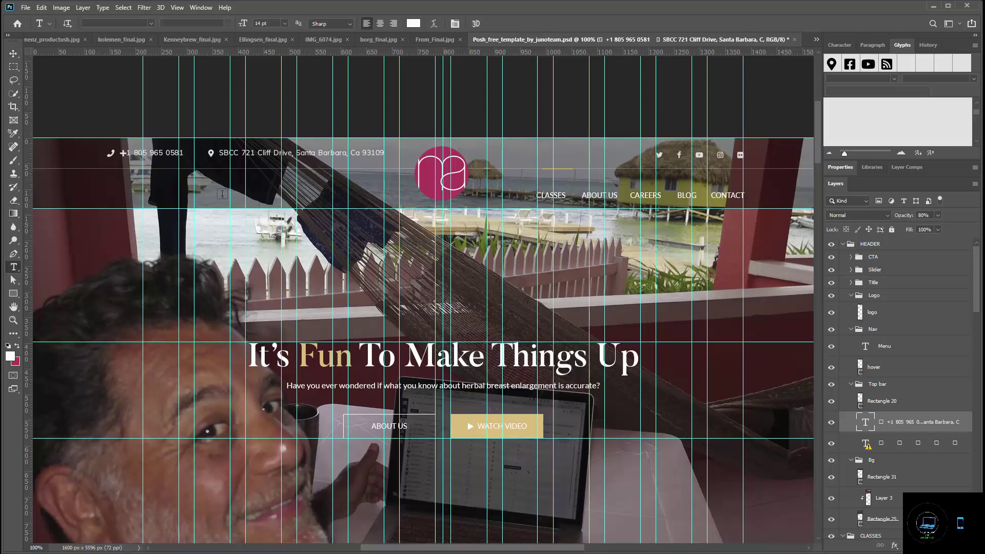
pyautogui.click(311, 197)
pyautogui.hotkey('alt', 'Tab')
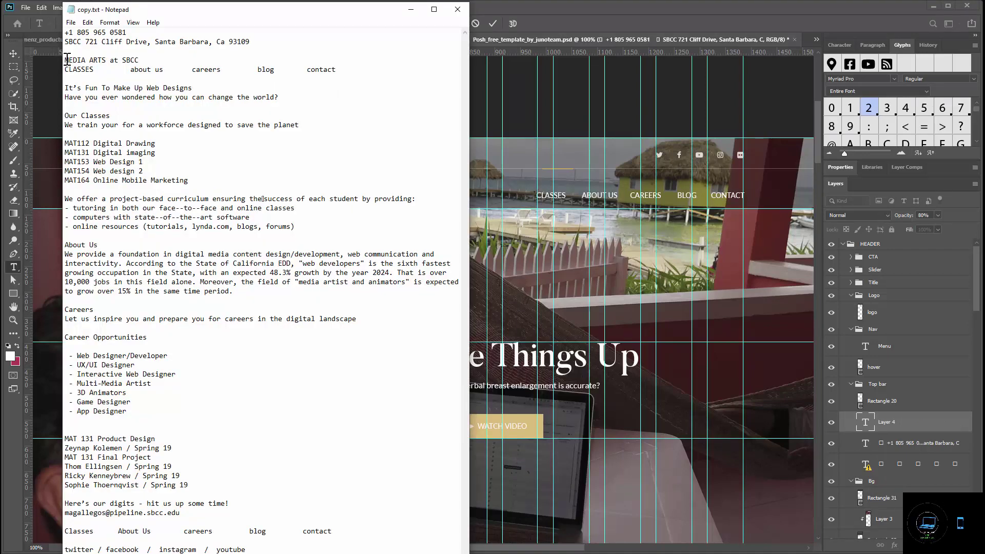
pyautogui.moveTo(66, 60); pyautogui.dragTo(141, 61)
pyautogui.hotkey('ctrl', 'c')
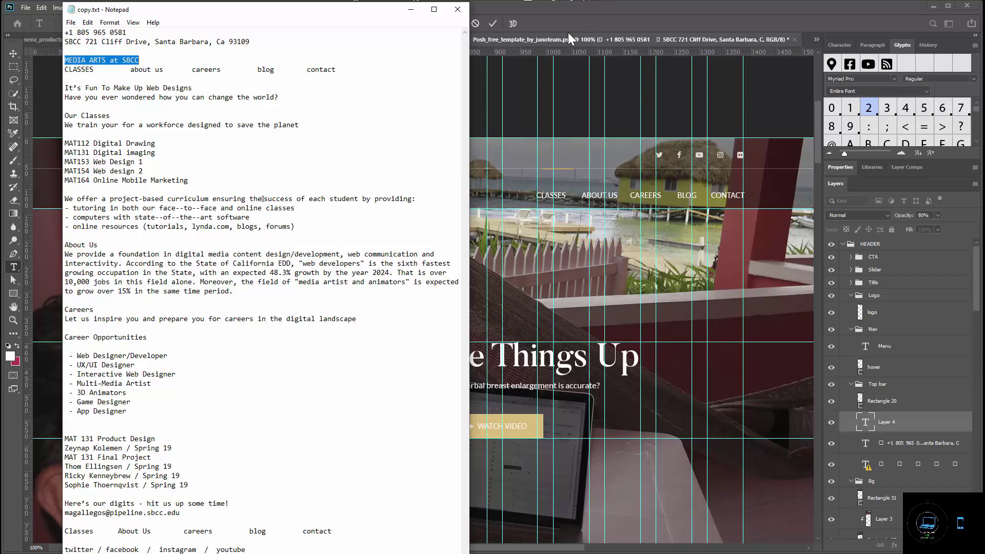
pyautogui.click(552, 39)
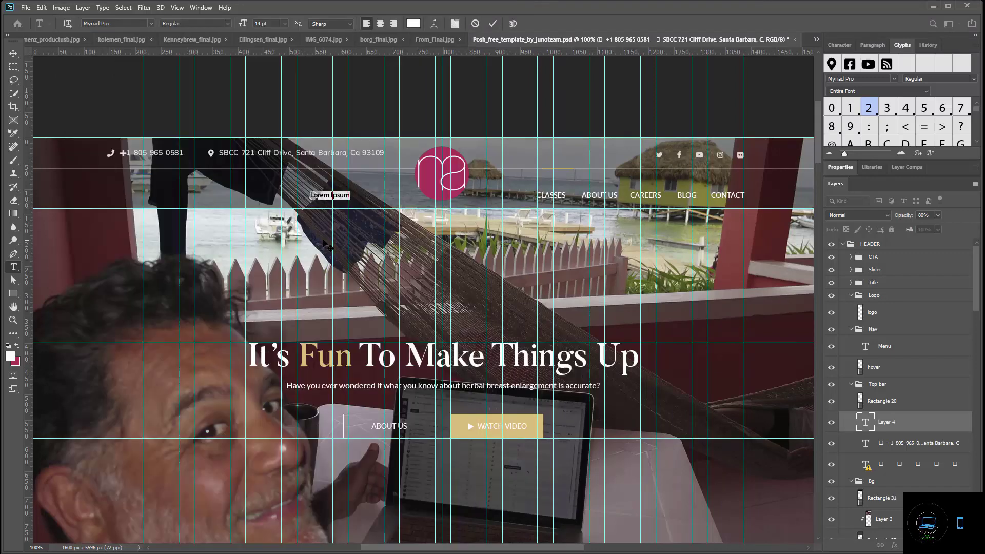
pyautogui.hotkey('ctrl', 'v')
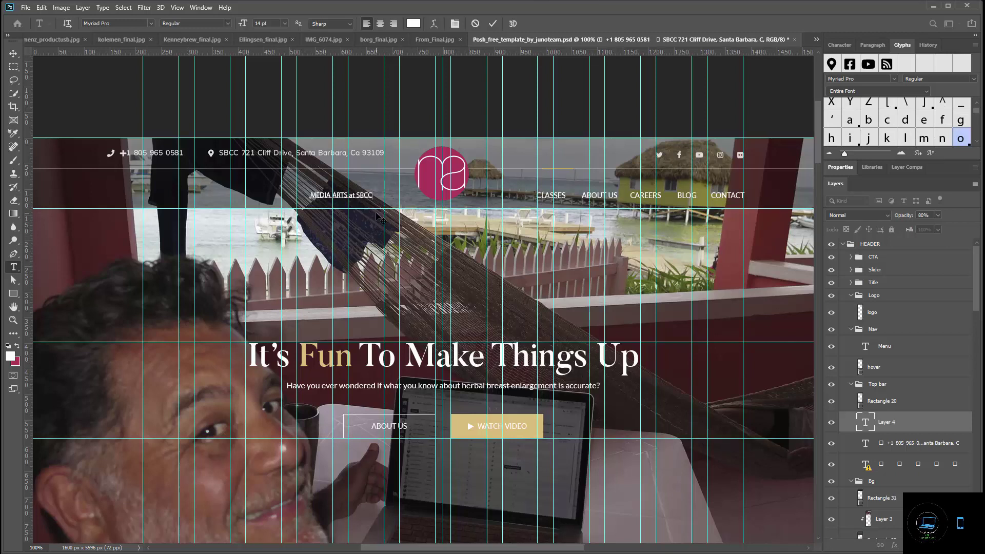
pyautogui.click(492, 23)
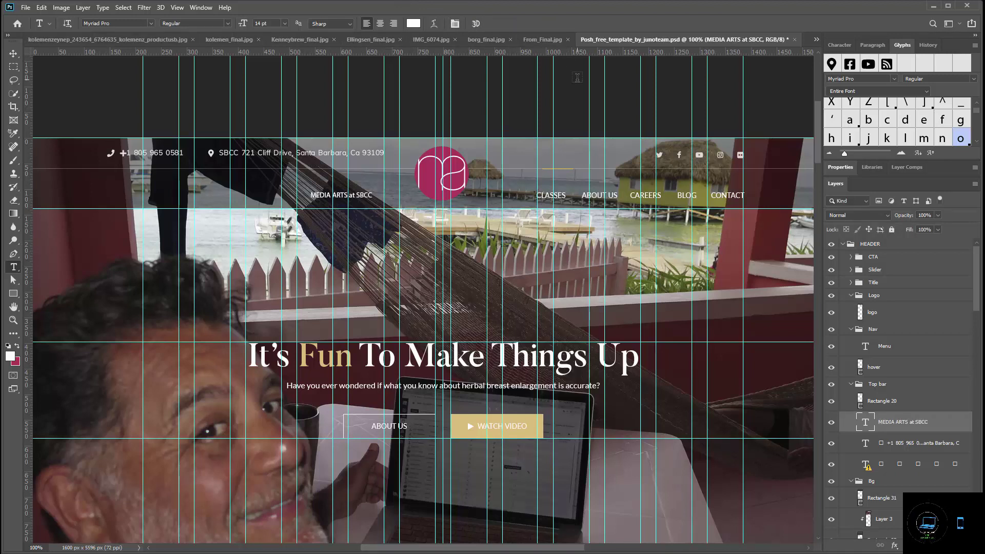
# Nudge the MEDIA ARTS at SBCC text right until it ends at the column guide before the circle logo, and hide the guides.
pyautogui.click(13, 54)
pyautogui.press('Right')
pyautogui.press('Right')
pyautogui.press('Right')
pyautogui.press('Right')
pyautogui.press('Right')
pyautogui.press('Right')
pyautogui.press('Right')
pyautogui.press('Right')
pyautogui.press('Right')
pyautogui.press('Right')
pyautogui.press('Right')
pyautogui.press('Right')
pyautogui.press('Right')
pyautogui.press('Right')
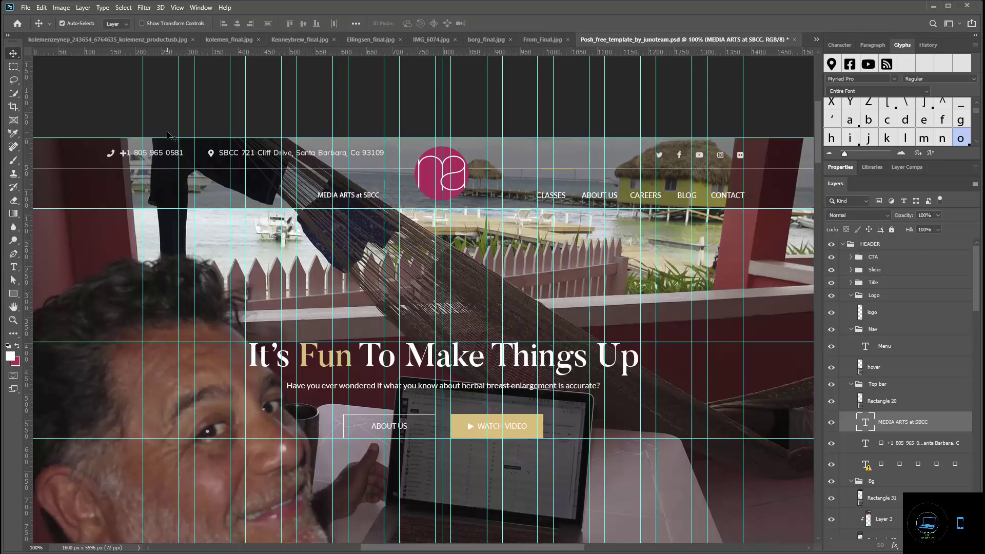
pyautogui.press('Right')
pyautogui.press('Right')
pyautogui.press('Right')
pyautogui.press('Right')
pyautogui.press('Right')
pyautogui.press('Right')
pyautogui.press('Right')
pyautogui.press('Right')
pyautogui.press('Right')
pyautogui.press('ctrl')
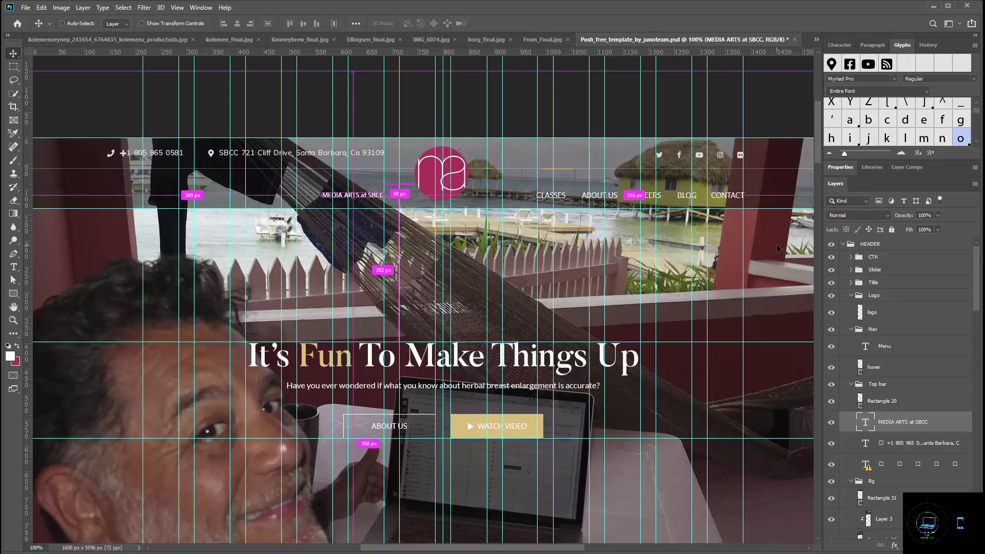
pyautogui.hotkey('ctrl', 'h')
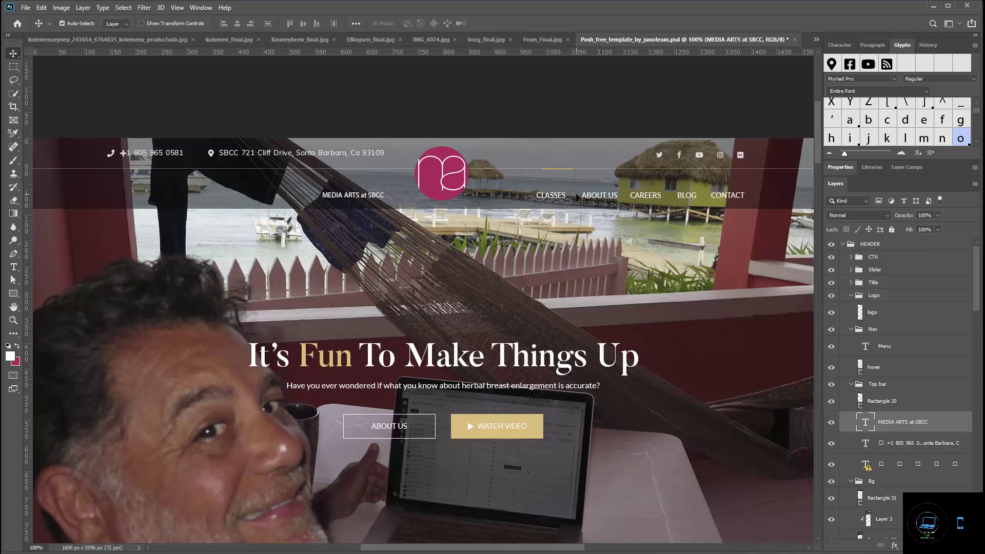
# Align the hover line above the CLASSES menu item and recolor it with the magenta sampled from the circle logo.
pyautogui.click(557, 171)
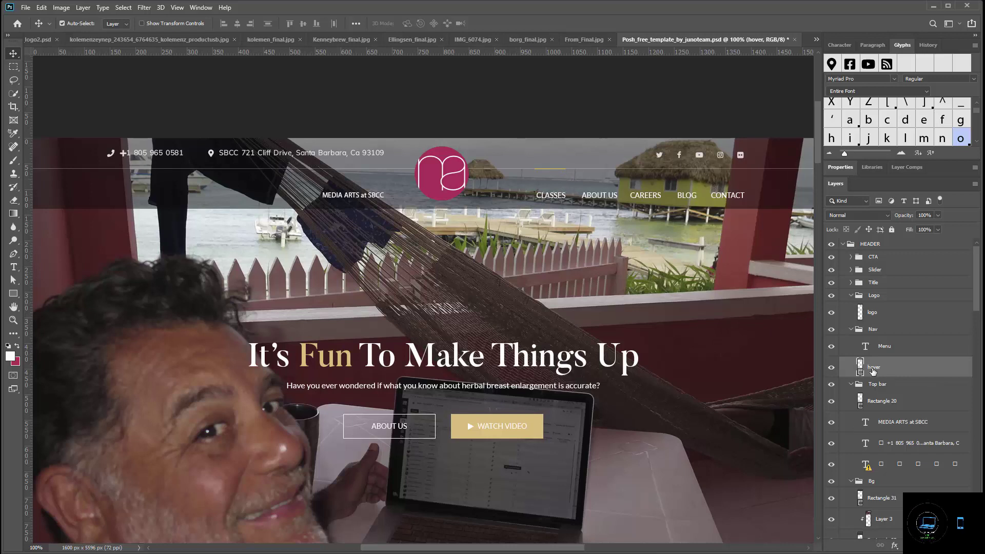
pyautogui.press('i')
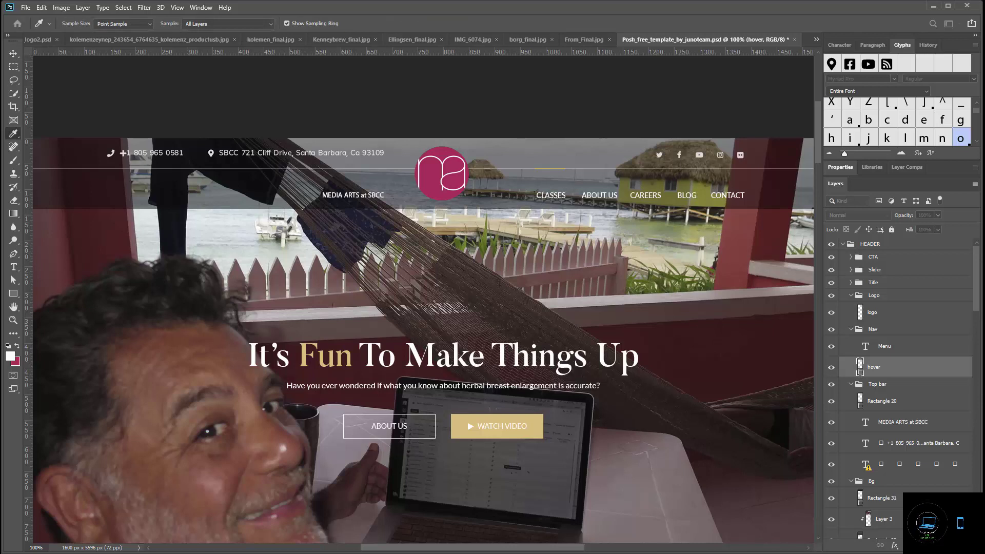
pyautogui.click(446, 152)
pyautogui.press('v')
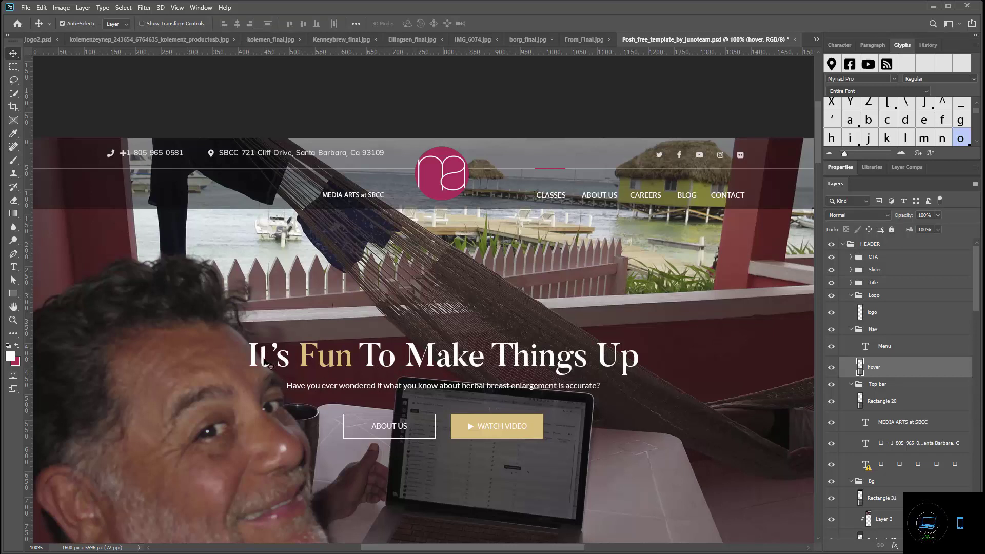
# Replace the words Things Up in the hero heading with Make Up Web Designs, copied from copy.txt.
pyautogui.doubleClick(265, 365)
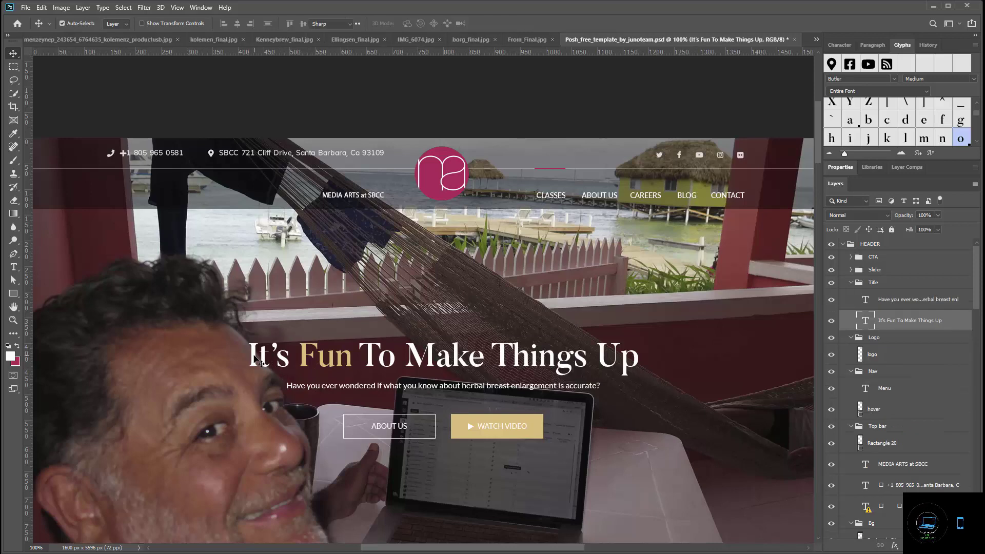
pyautogui.hotkey('alt', 'Tab')
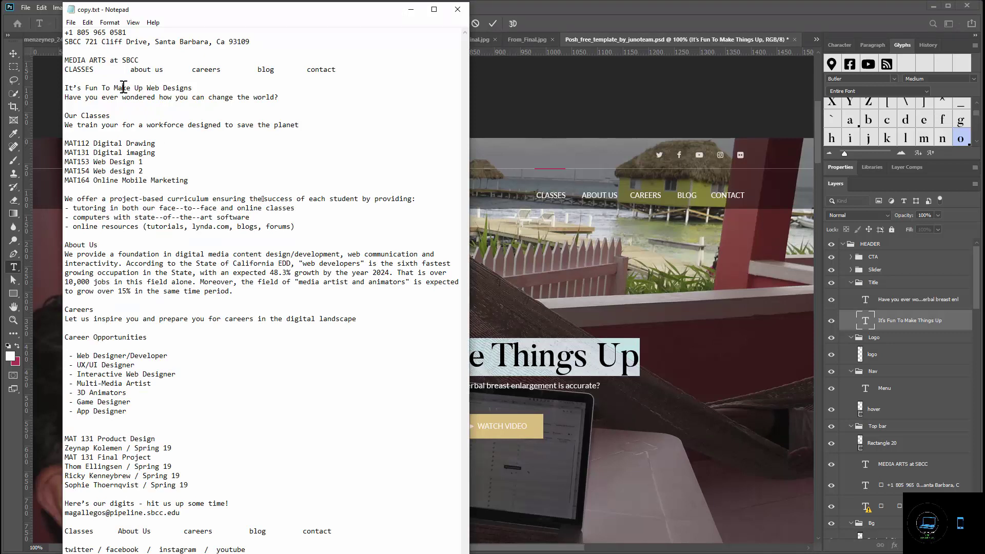
pyautogui.moveTo(116, 86); pyautogui.dragTo(209, 86)
pyautogui.hotkey('ctrl', 'c')
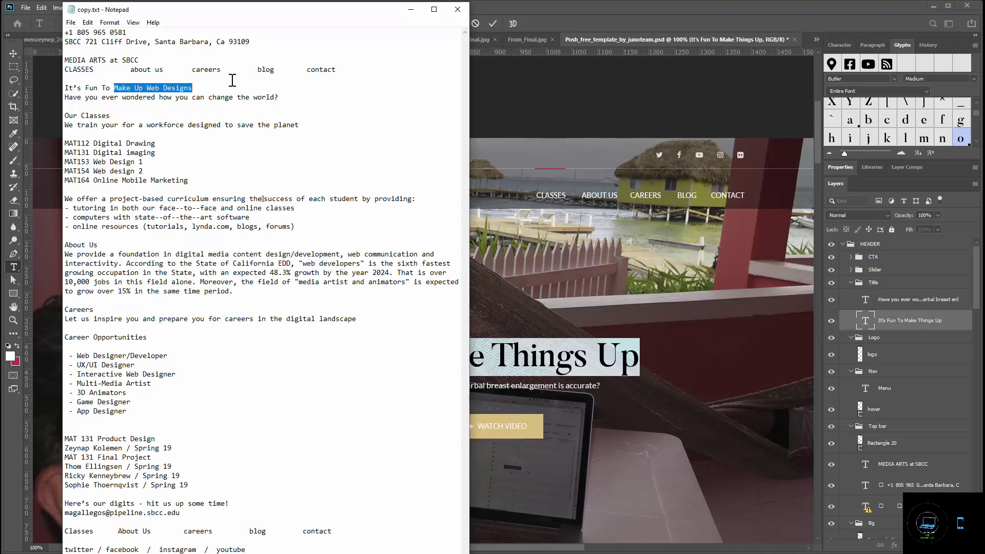
pyautogui.click(533, 303)
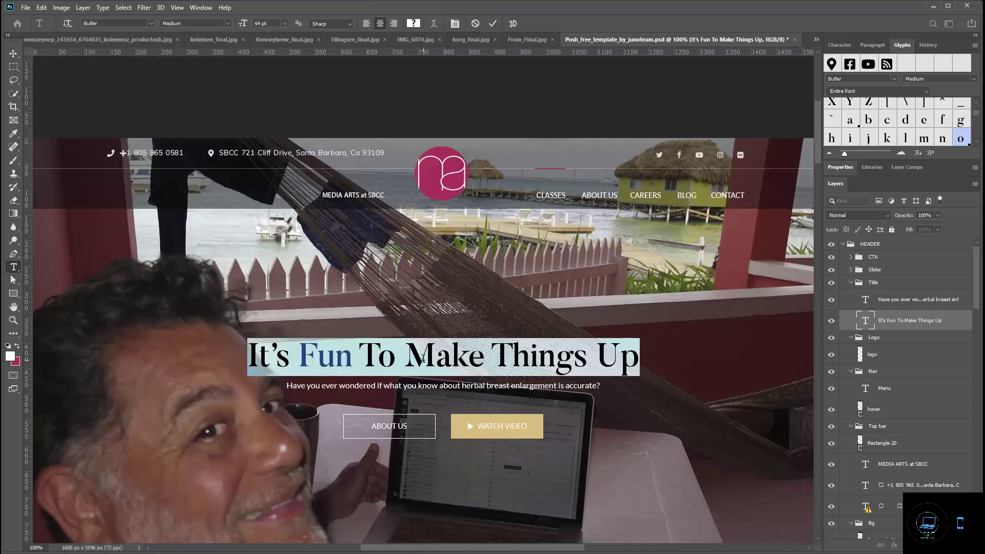
pyautogui.click(514, 355)
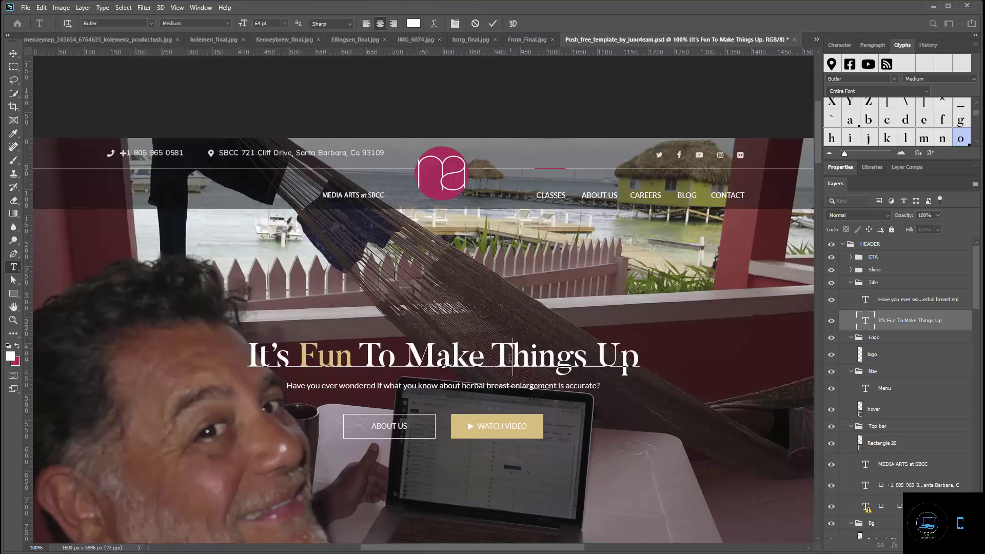
pyautogui.moveTo(492, 356); pyautogui.dragTo(633, 351)
pyautogui.hotkey('ctrl', 'v')
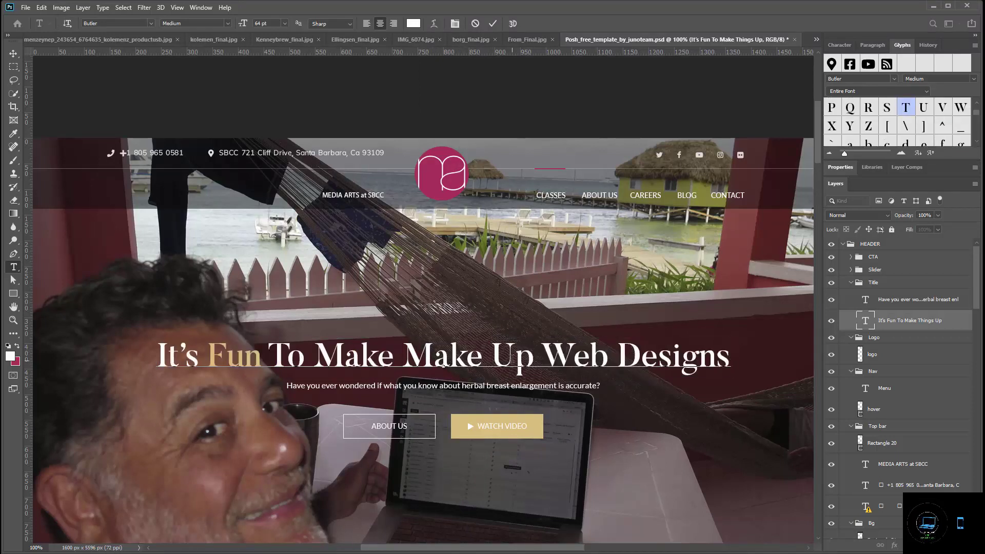
# Delete the duplicated word Make so the hero heading reads It's Fun To Make Up Web Designs.
pyautogui.hotkey('ctrl', 'Left')
pyautogui.hotkey('ctrl', 'Left')
pyautogui.hotkey('ctrl', 'Left')
pyautogui.press('BackSpace')
pyautogui.press('BackSpace')
pyautogui.press('BackSpace')
pyautogui.press('BackSpace')
pyautogui.press('BackSpace')
pyautogui.press('BackSpace')
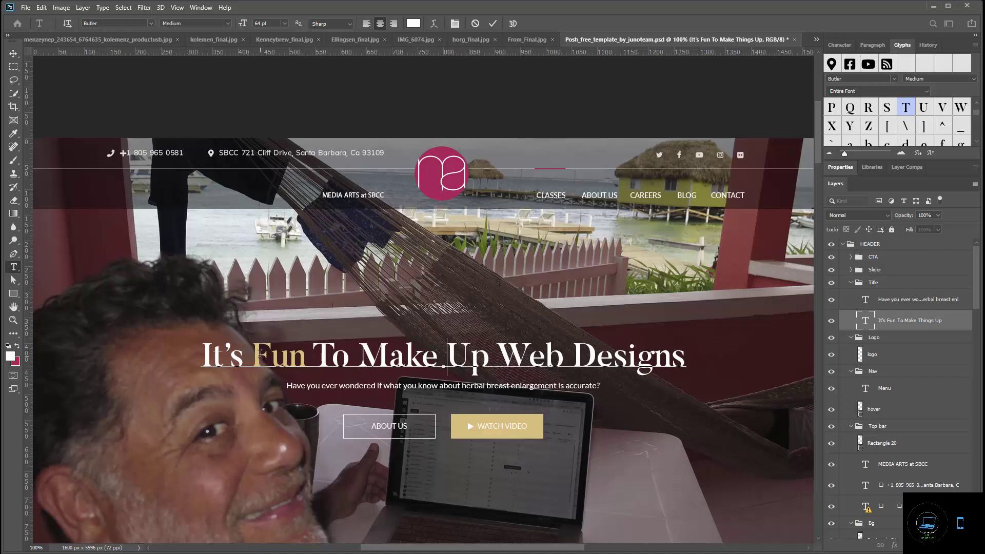
# Recolor the word Fun in the hero heading with the magenta sampled from the circle logo.
pyautogui.moveTo(253, 355); pyautogui.dragTo(304, 362)
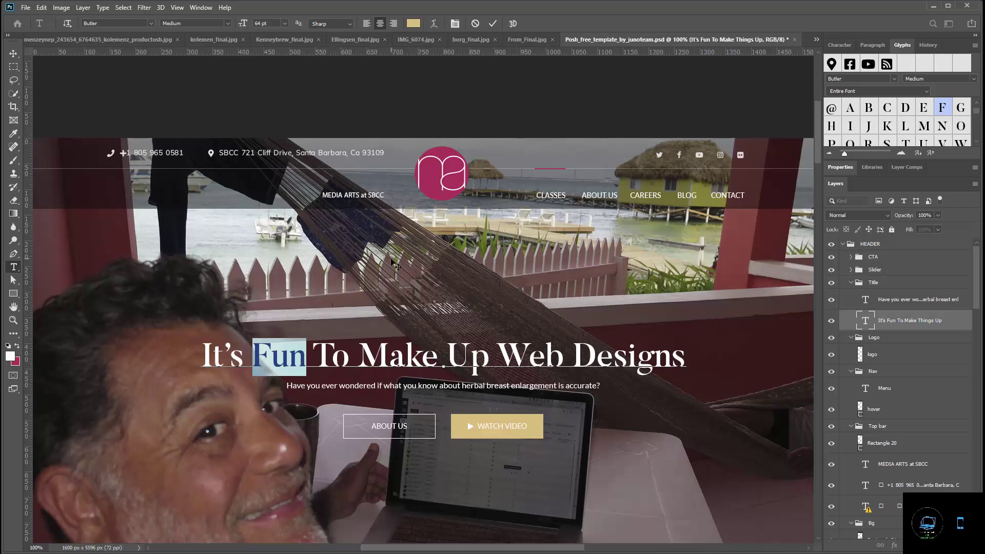
pyautogui.click(412, 25)
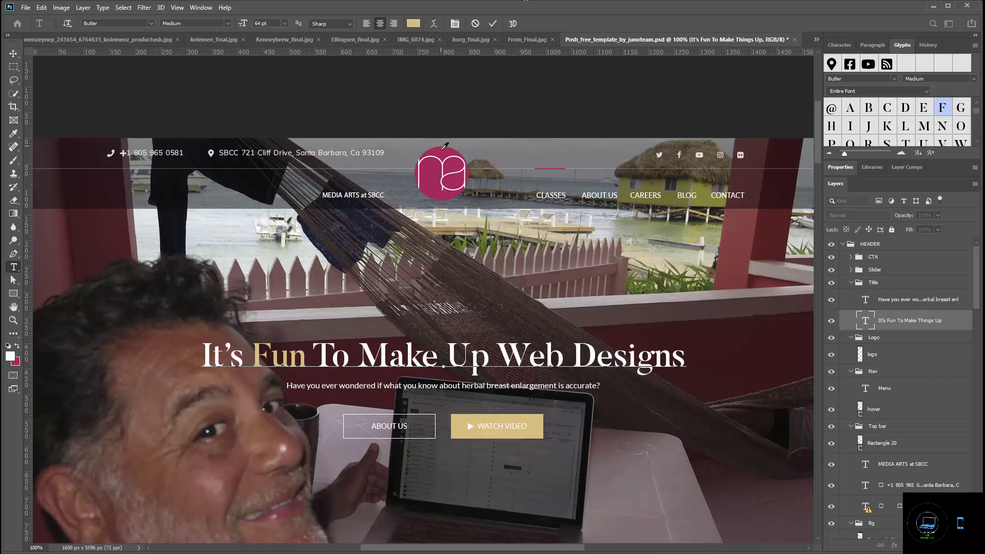
pyautogui.click(445, 149)
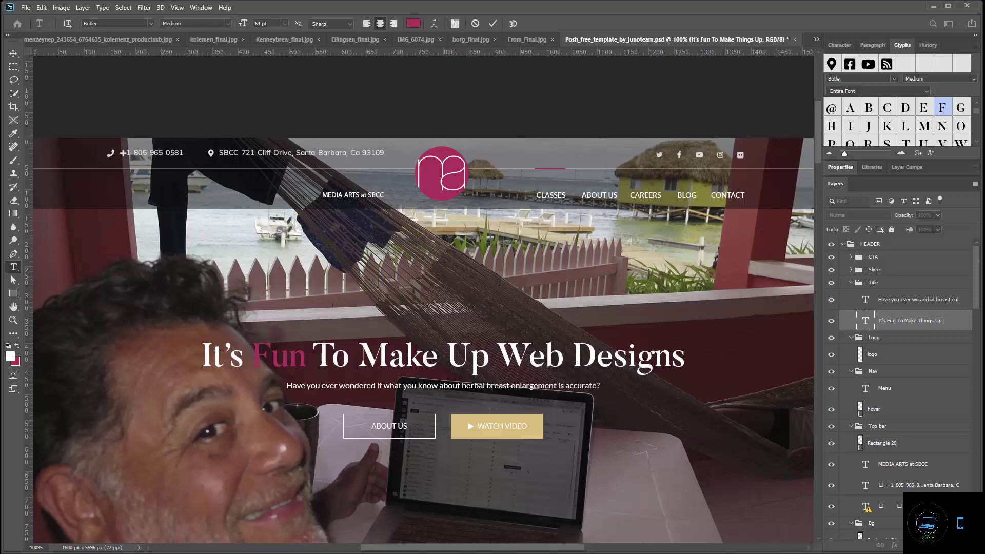
pyautogui.press('Return')
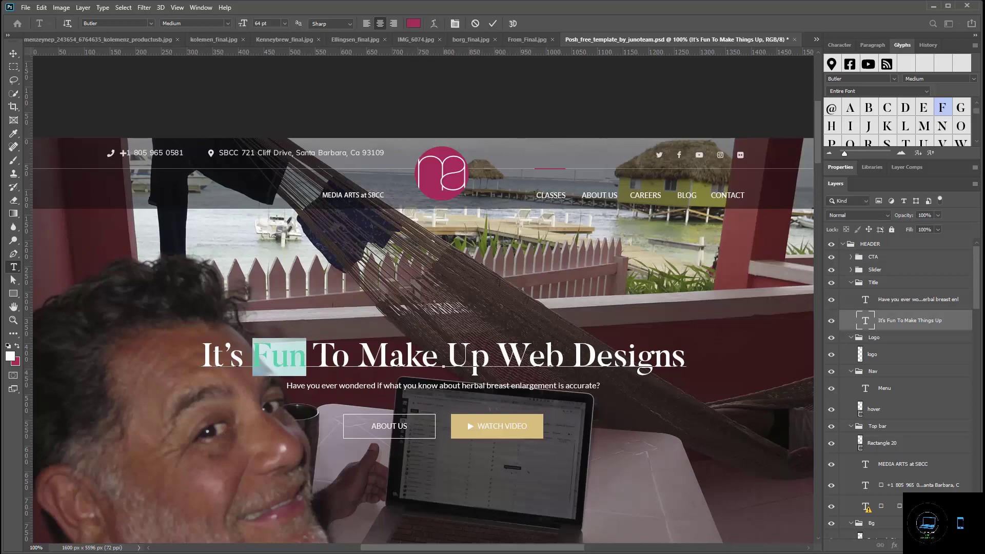
# Commit the heading and replace the subtitle with Have you ever wondered how you can change the world?, copied from copy.txt.
pyautogui.hotkey('alt', 'Tab')
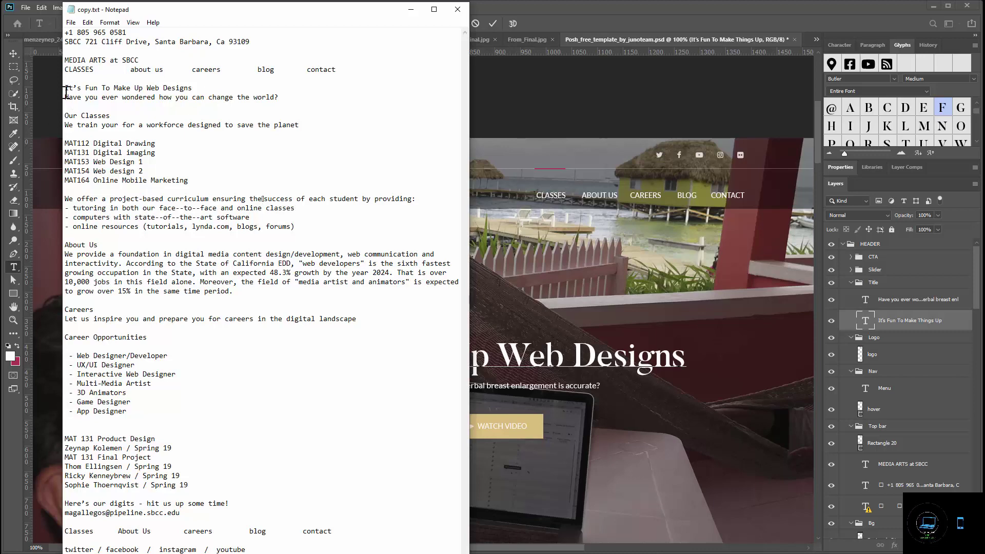
pyautogui.moveTo(66, 92); pyautogui.dragTo(191, 98)
pyautogui.click(127, 97)
pyautogui.moveTo(65, 99); pyautogui.dragTo(280, 97)
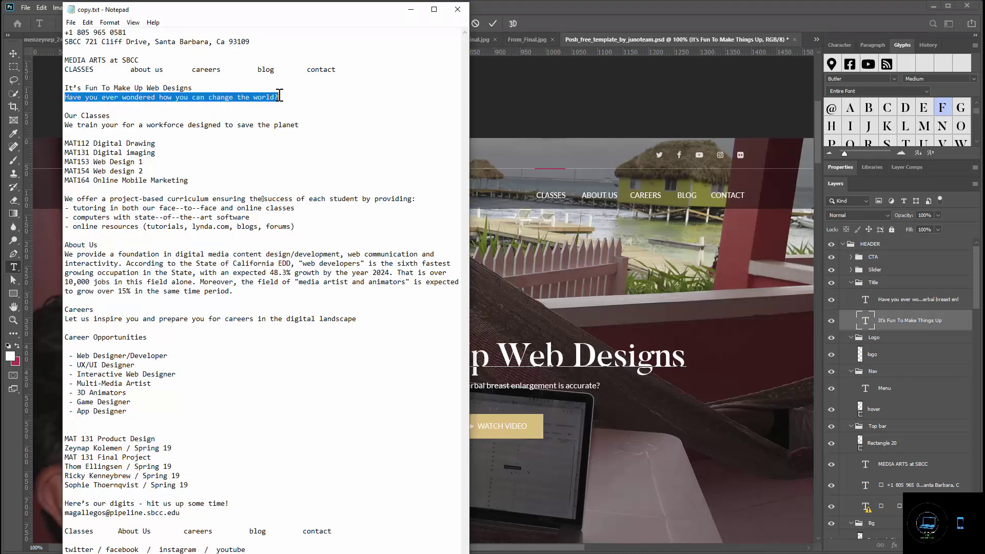
pyautogui.click(545, 285)
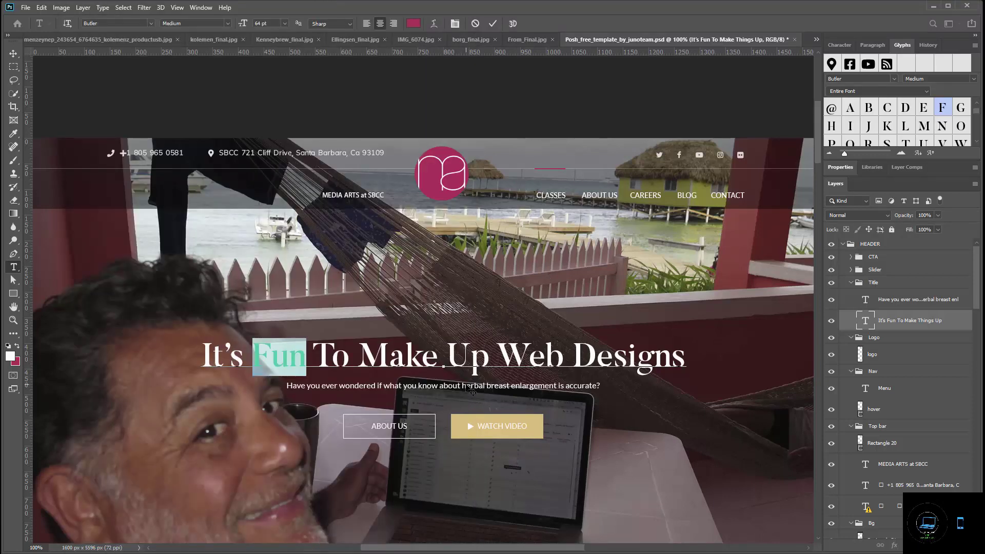
pyautogui.click(13, 54)
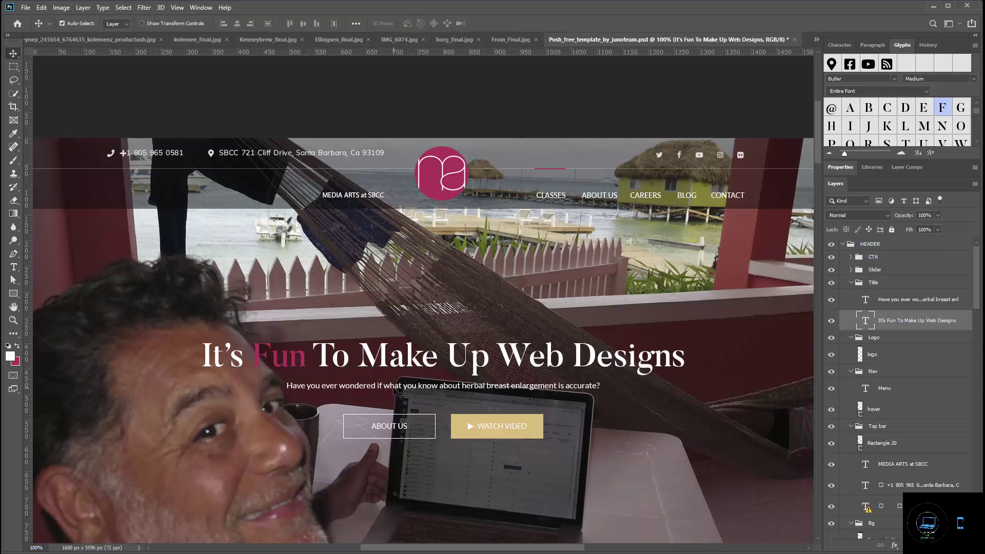
pyautogui.doubleClick(397, 391)
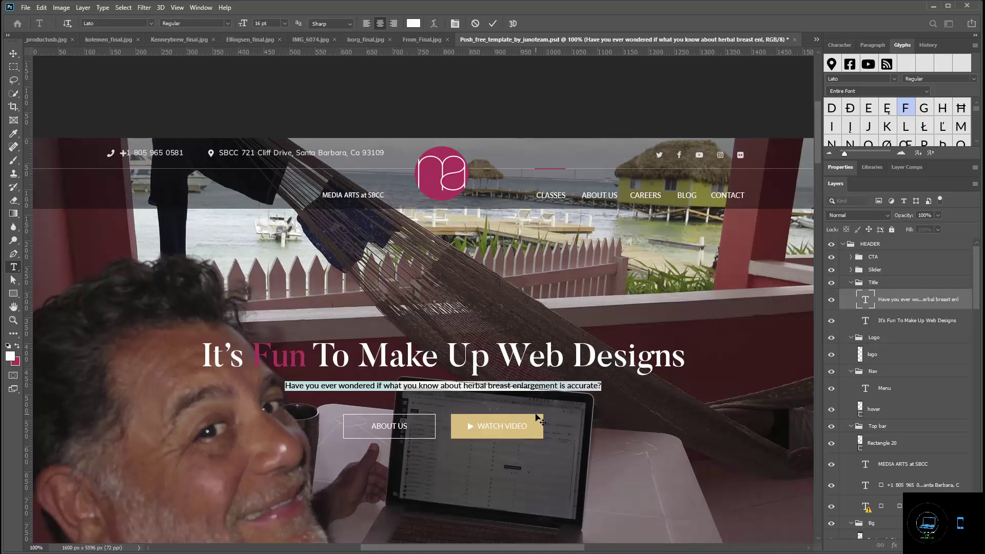
pyautogui.write('Have you ever wondered how you can change the world?')
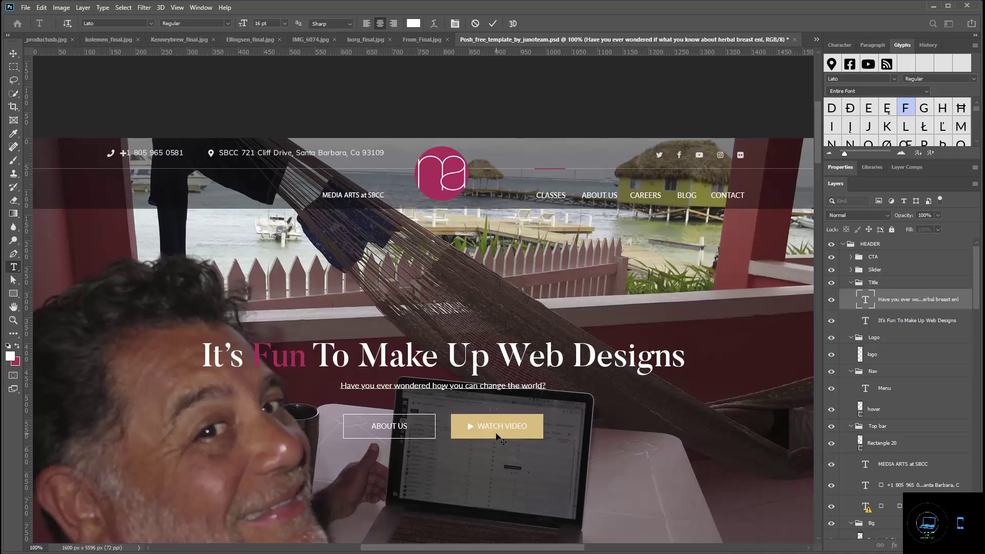
pyautogui.click(13, 54)
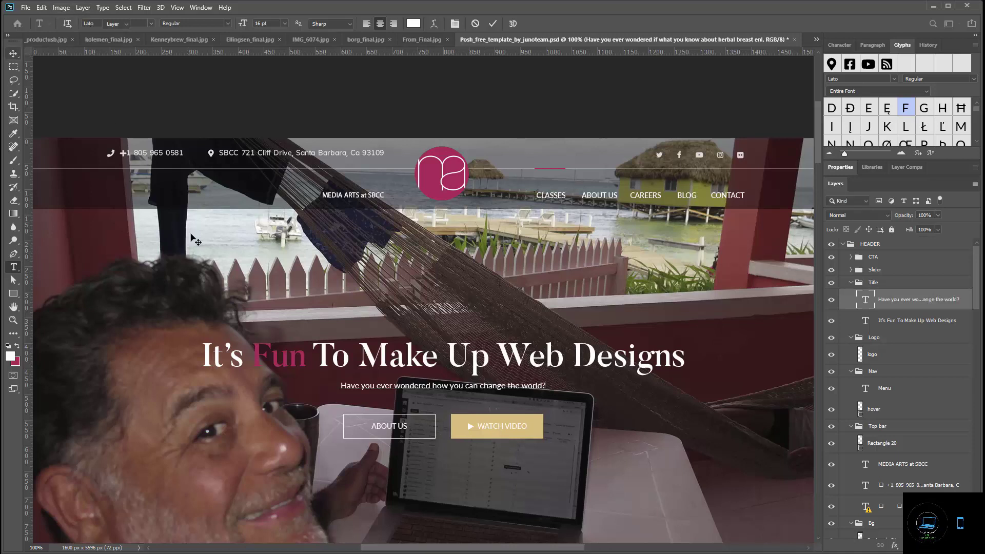
# Fill the WATCH VIDEO button's rounded rectangle with the logo's magenta.
pyautogui.click(490, 437)
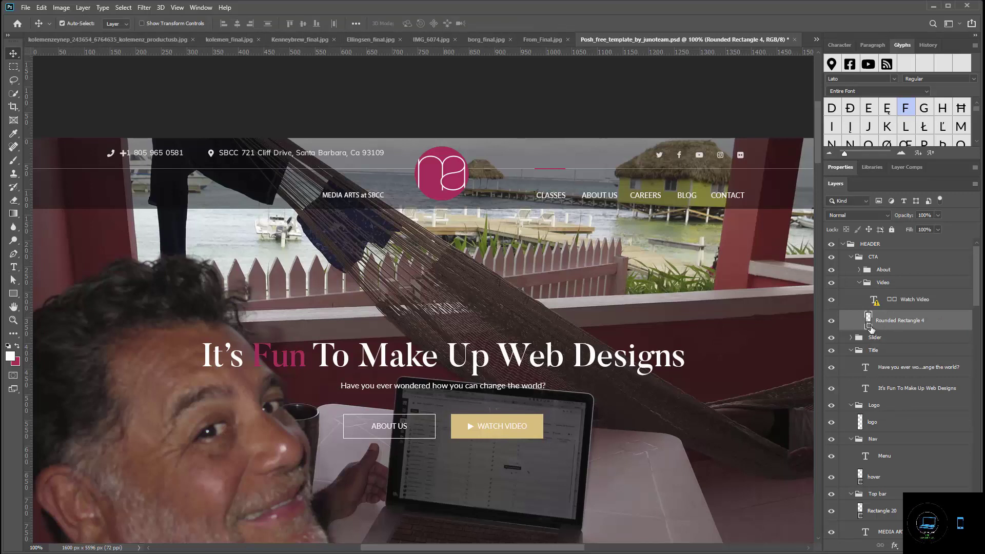
pyautogui.press('i')
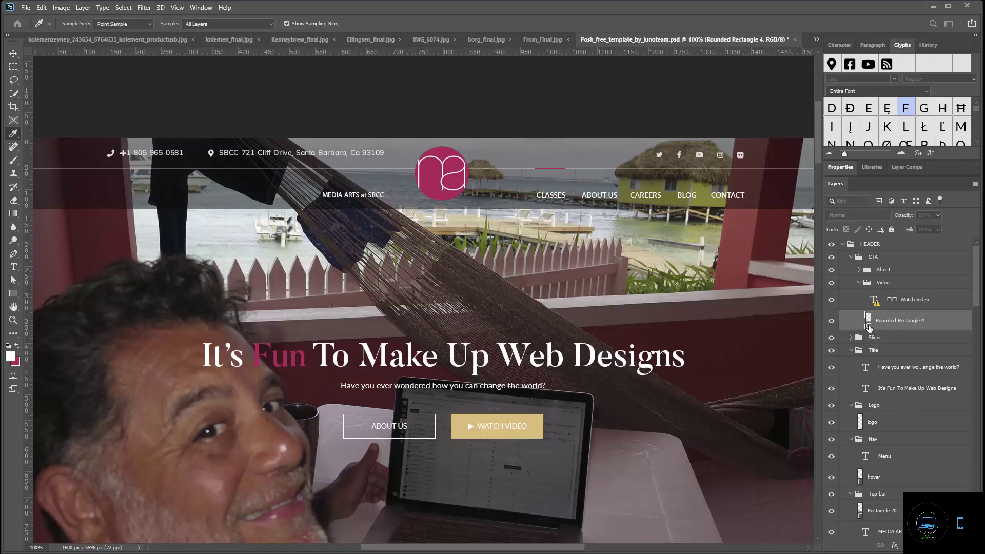
pyautogui.hotkey('ctrl', 'BackSpace')
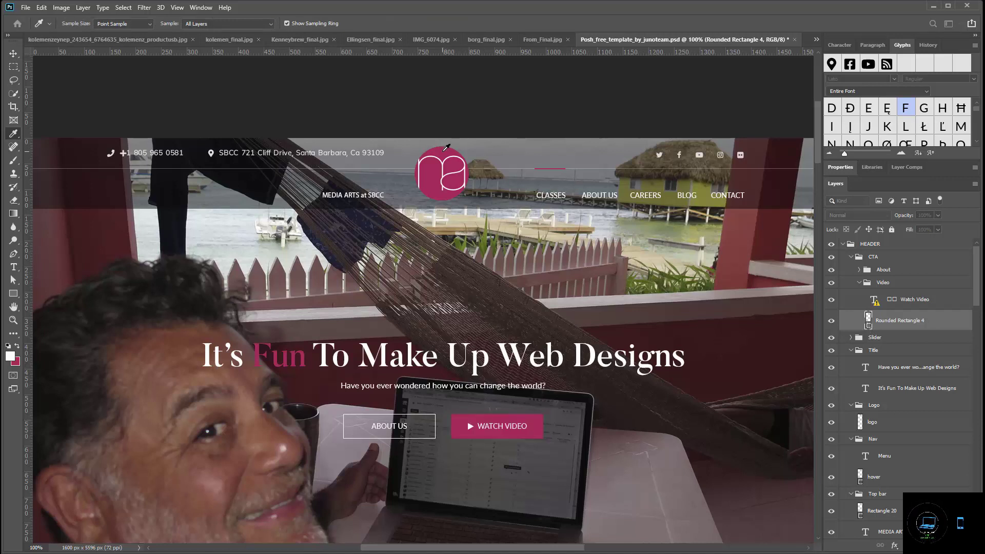
pyautogui.press('v')
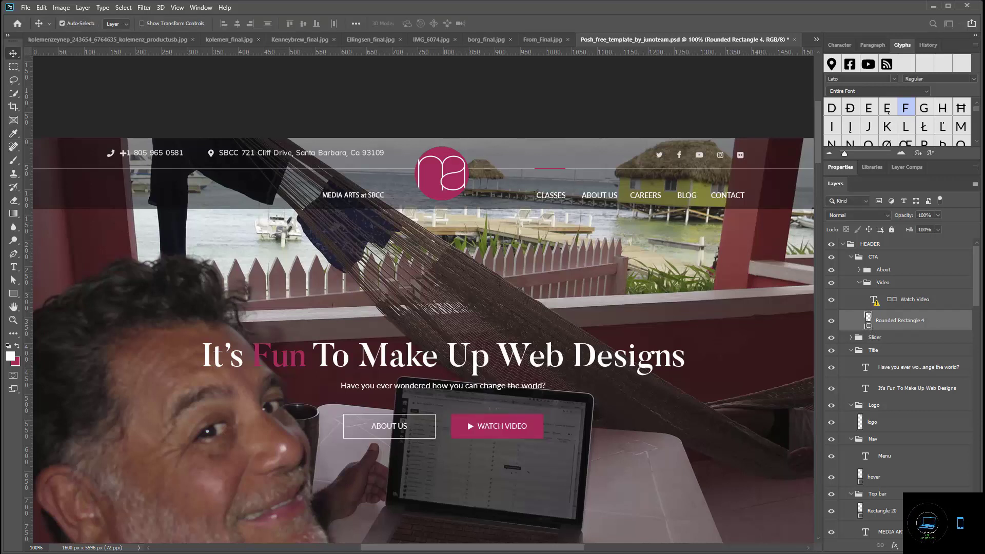
pyautogui.scroll(-4, 517, 492)
pyautogui.scroll(-2, 517, 491)
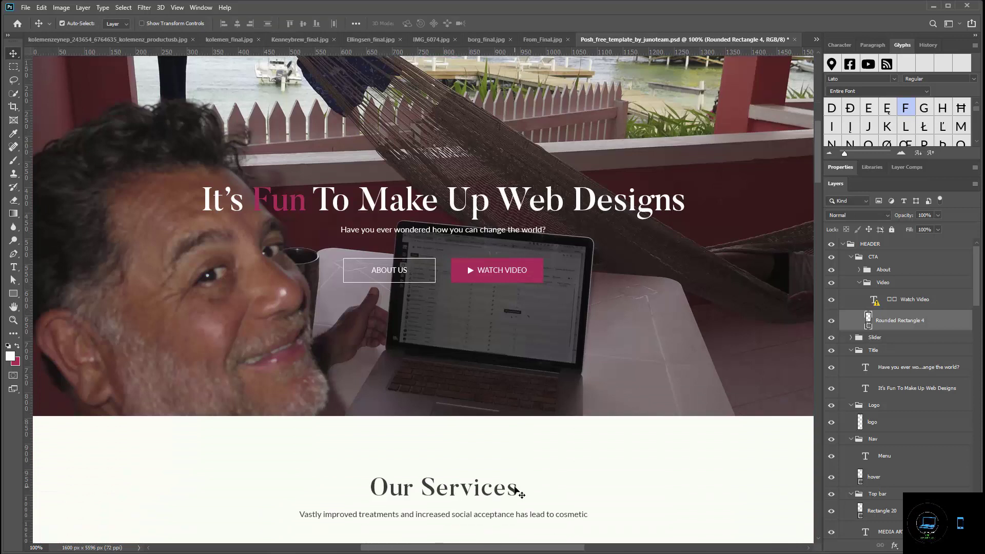
# Replace the Our Services heading with Our Classes, copied from copy.txt, and commit the text.
pyautogui.scroll(6, 519, 488)
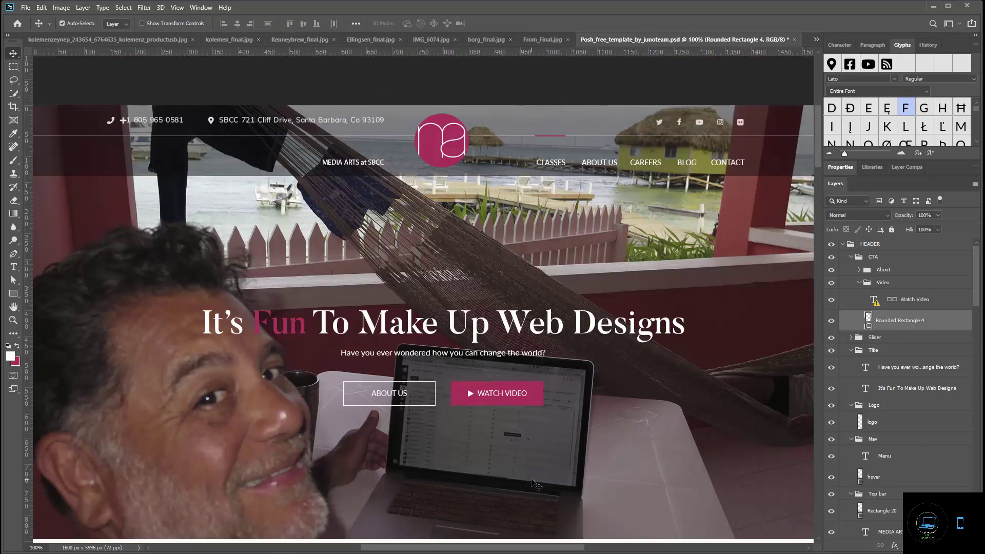
pyautogui.scroll(-8, 531, 485)
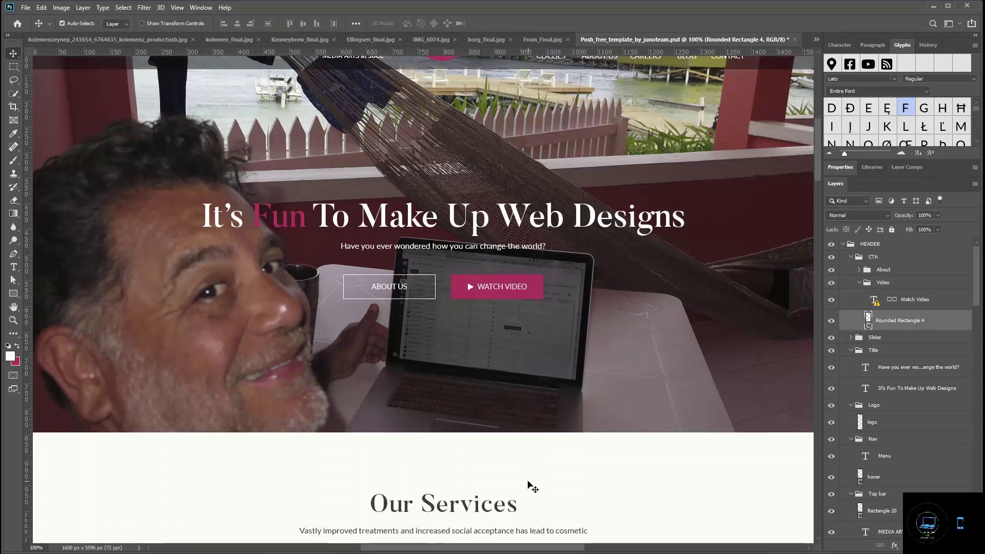
pyautogui.scroll(-4, 529, 490)
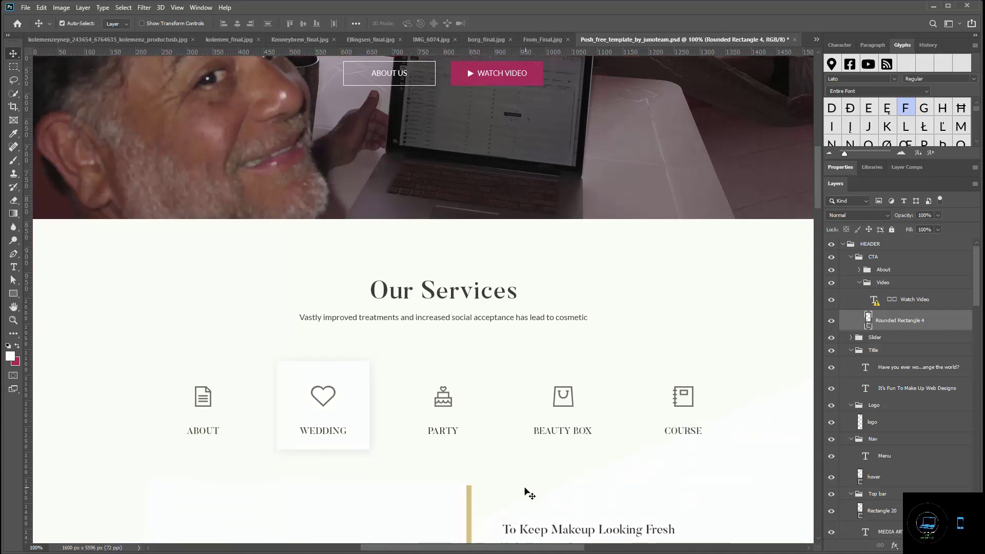
pyautogui.scroll(1, 528, 491)
pyautogui.scroll(-2, 518, 495)
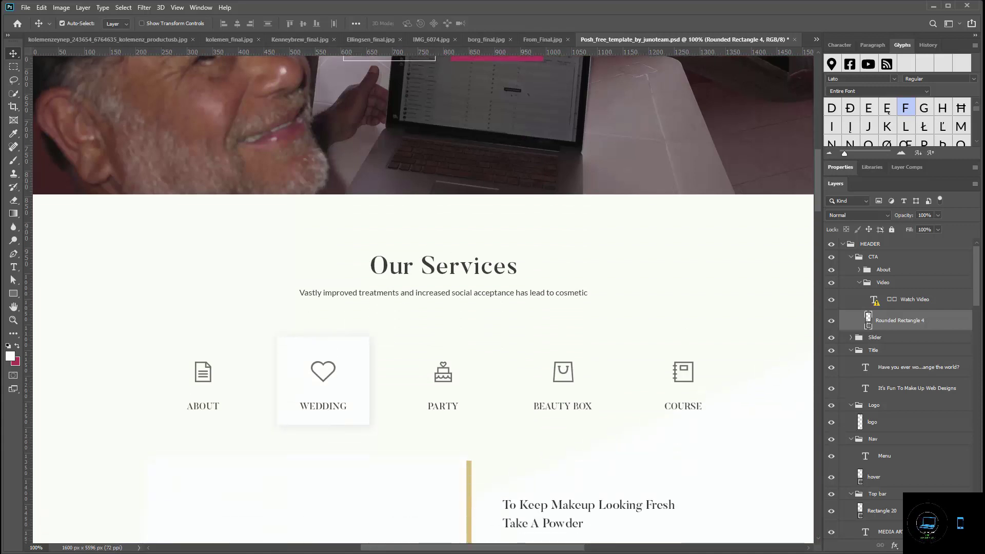
pyautogui.hotkey('alt', 'Tab')
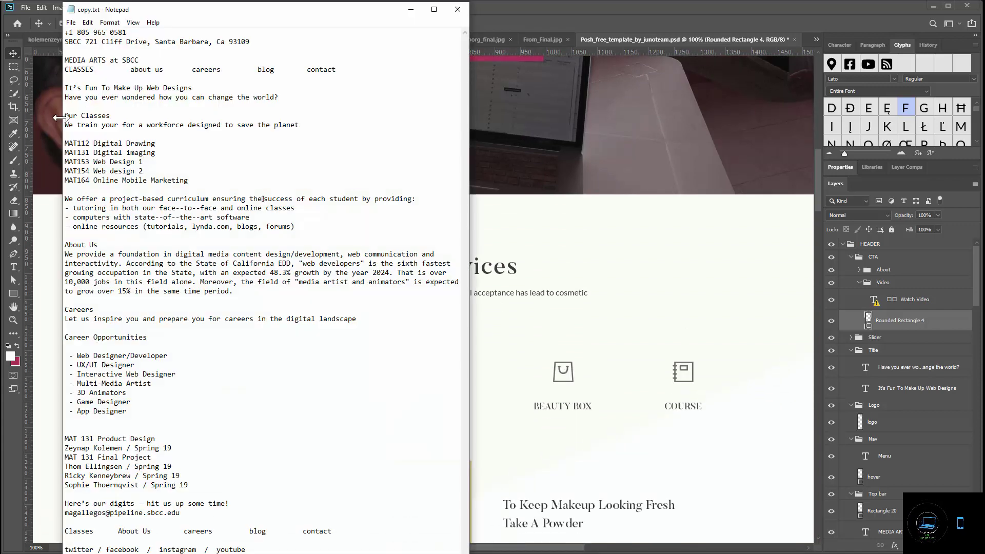
pyautogui.moveTo(65, 116); pyautogui.dragTo(113, 115)
pyautogui.hotkey('ctrl', 'c')
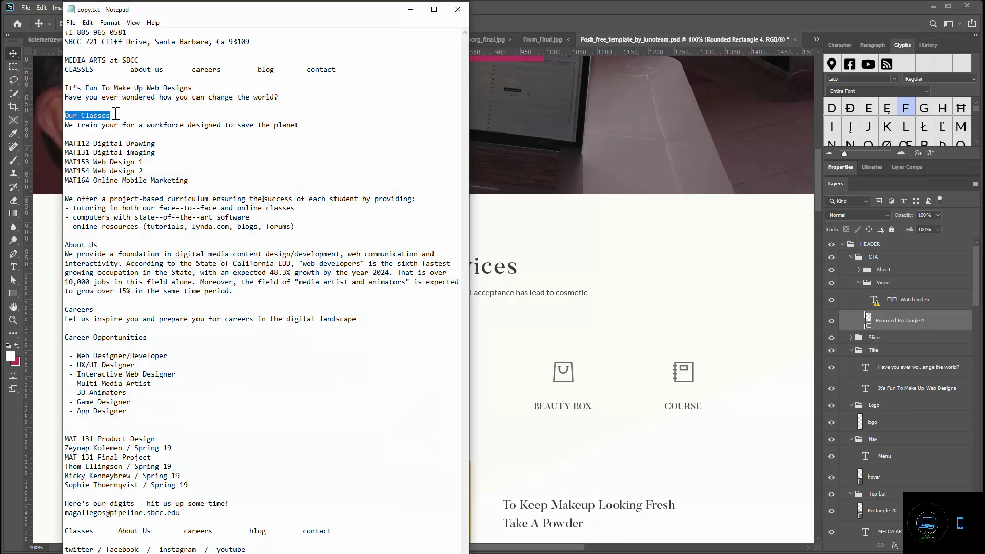
pyautogui.click(496, 270)
pyautogui.doubleClick(487, 267)
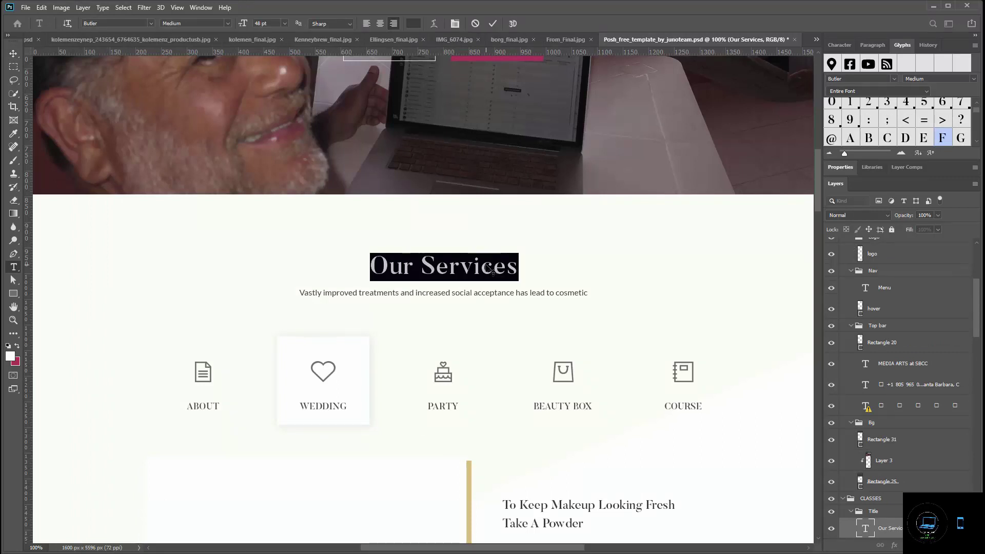
pyautogui.hotkey('ctrl', 'v')
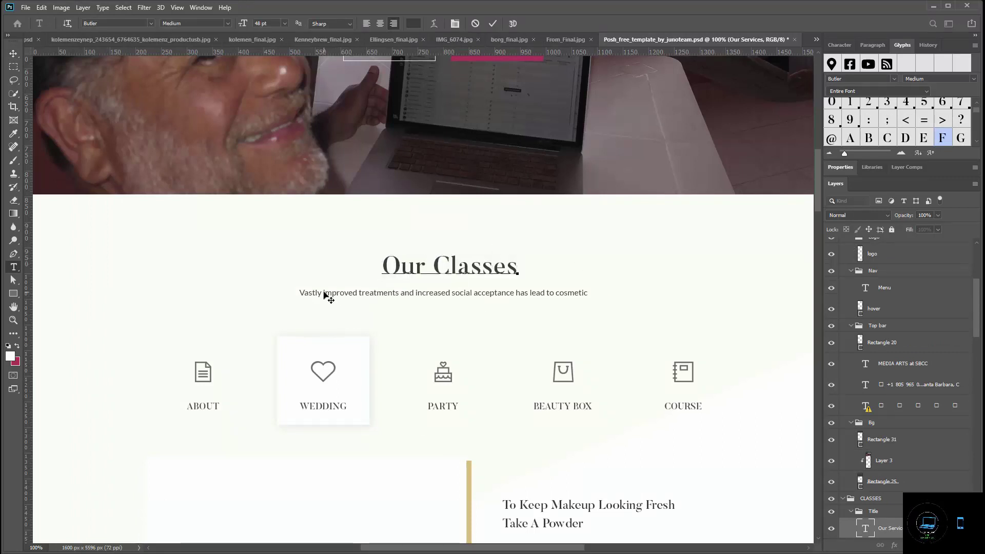
pyautogui.click(493, 23)
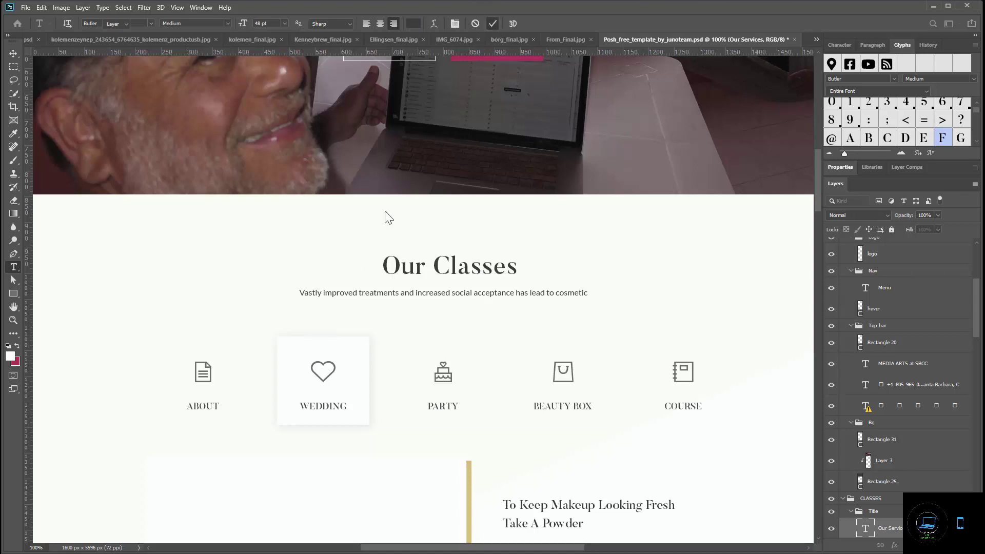
pyautogui.press('v')
# Replace the line beneath the Our Classes heading with We train your for a workforce designed to save the planet, copied from copy.txt.
pyautogui.click(331, 294)
pyautogui.doubleClick(331, 294)
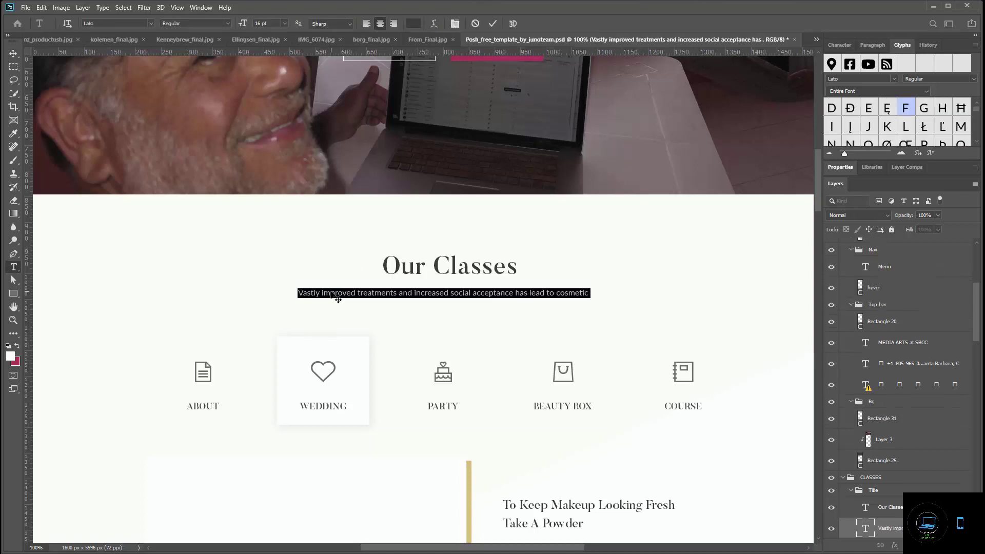
pyautogui.hotkey('alt', 'Tab')
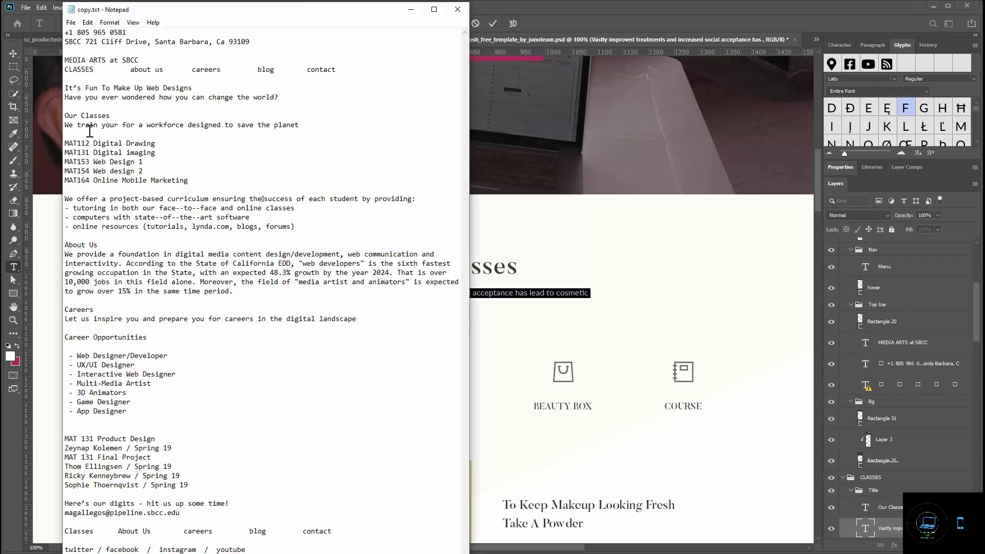
pyautogui.moveTo(66, 125); pyautogui.dragTo(306, 126)
pyautogui.hotkey('ctrl', 'c')
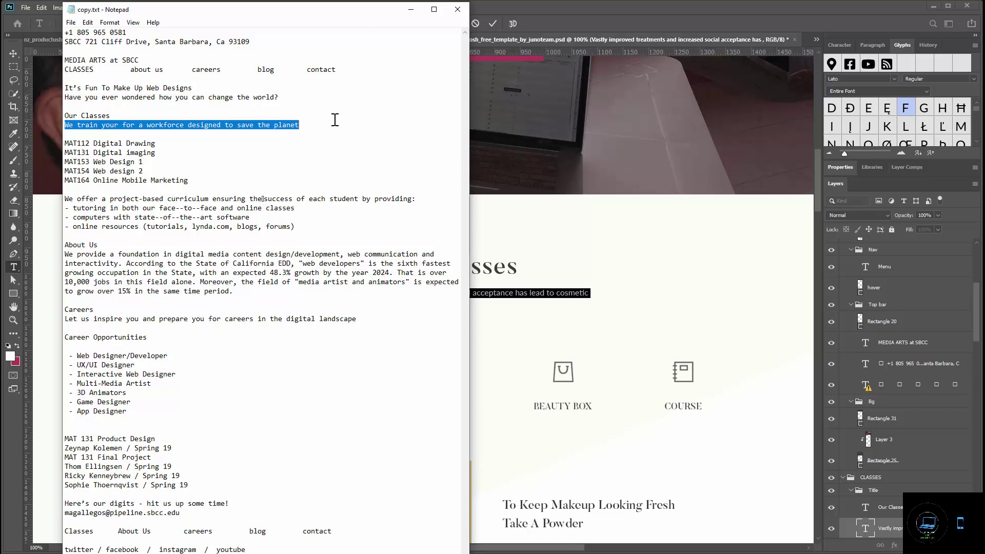
pyautogui.click(499, 302)
pyautogui.hotkey('ctrl', 'v')
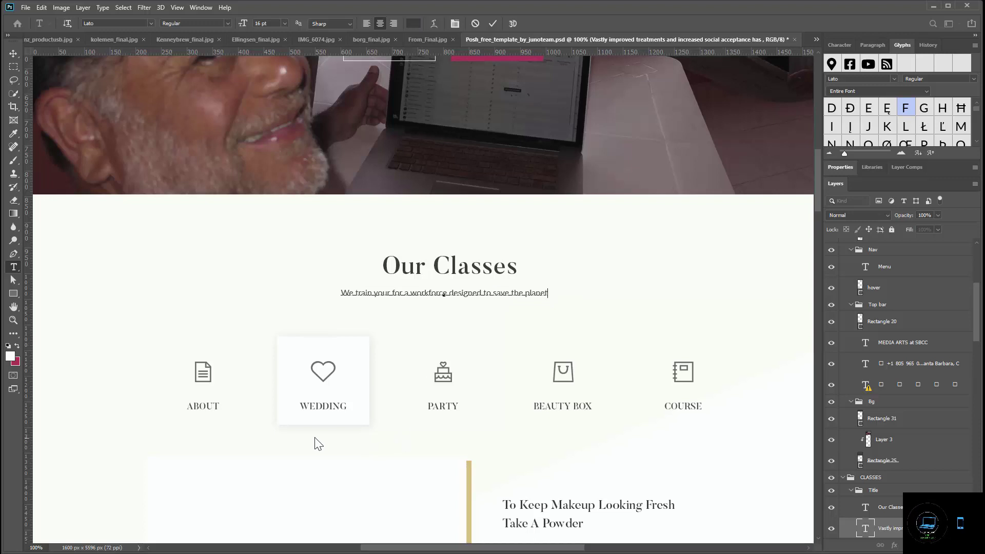
pyautogui.scroll(-3, 314, 440)
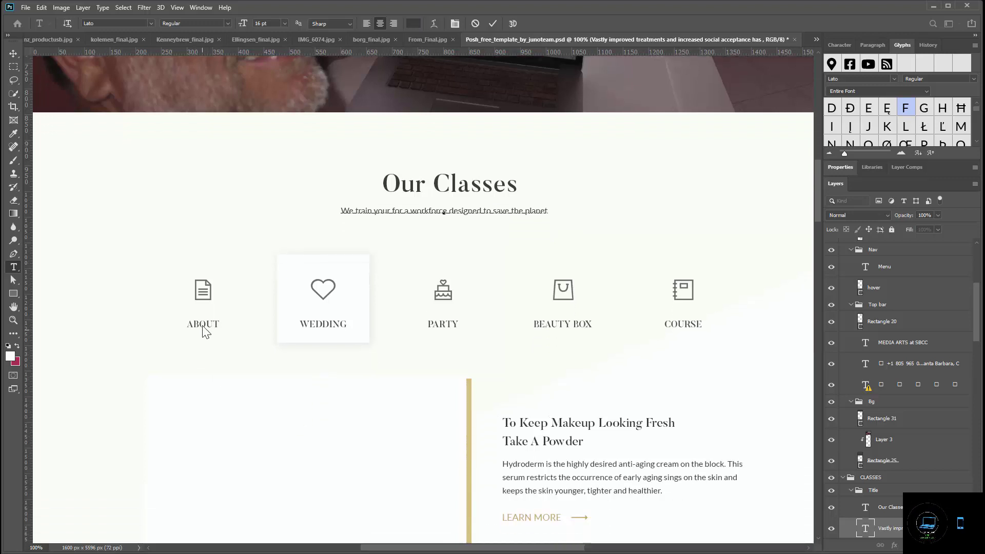
pyautogui.hotkey('ctrl', 'Return')
pyautogui.press('v')
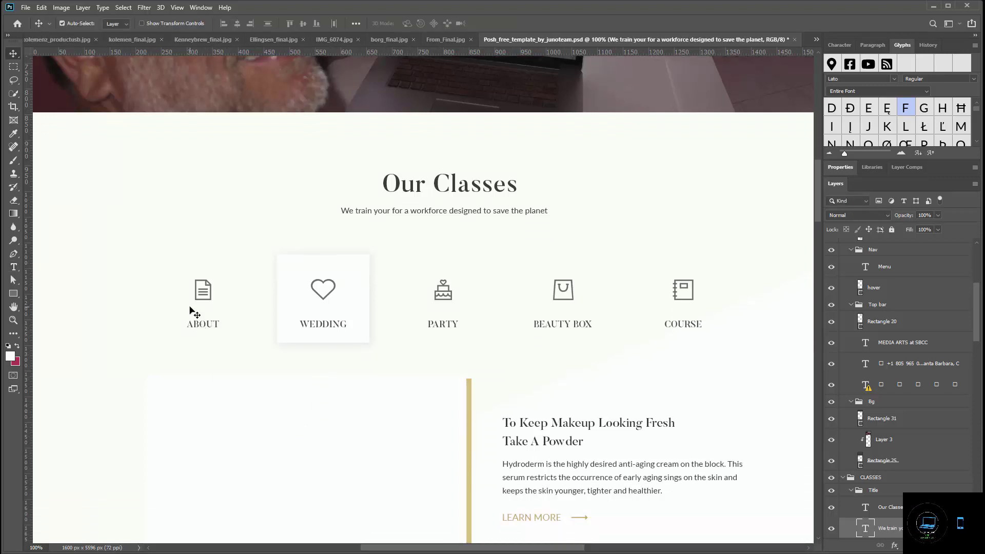
# Replace the ABOUT label with MAT112 Digital Drawing from copy.txt, breaking the line after MAT112.
pyautogui.doubleClick(209, 327)
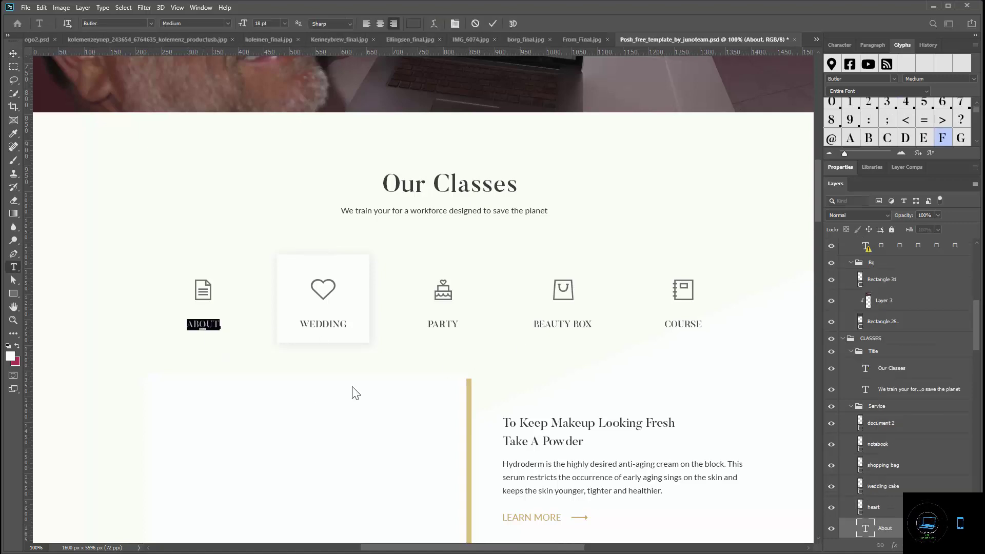
pyautogui.hotkey('alt', 'Tab')
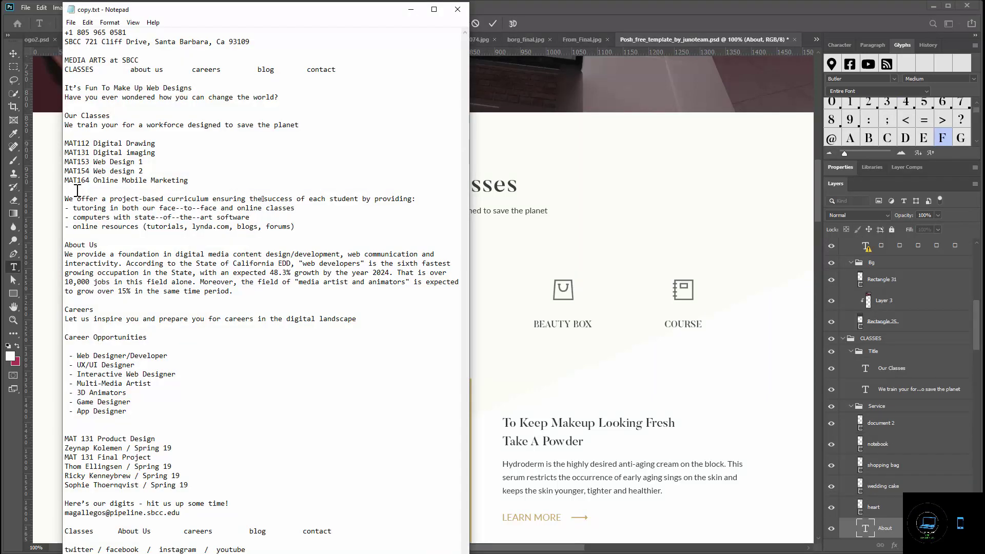
pyautogui.click(65, 143)
pyautogui.keyDown('shift'); pyautogui.click(165, 145); pyautogui.keyUp('shift')
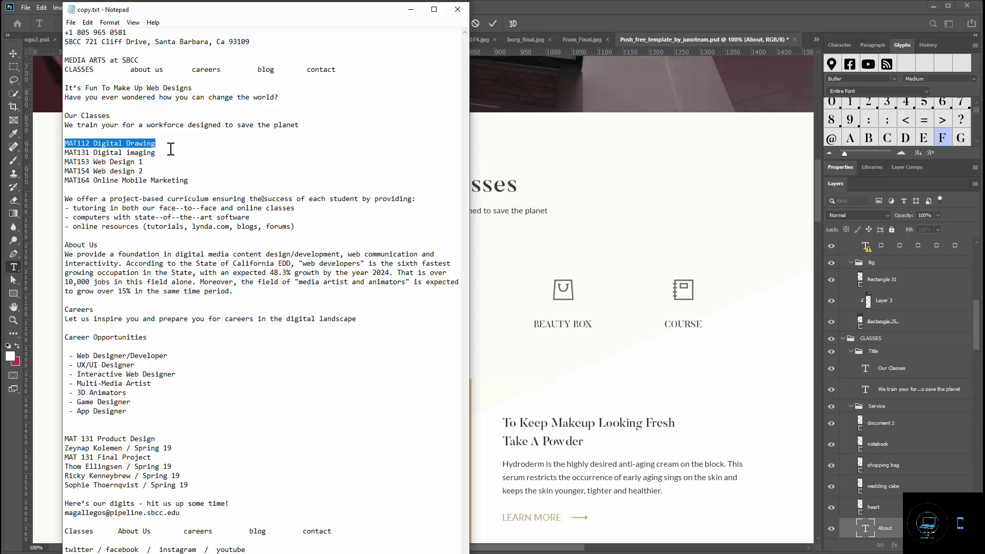
pyautogui.hotkey('alt', 'Tab')
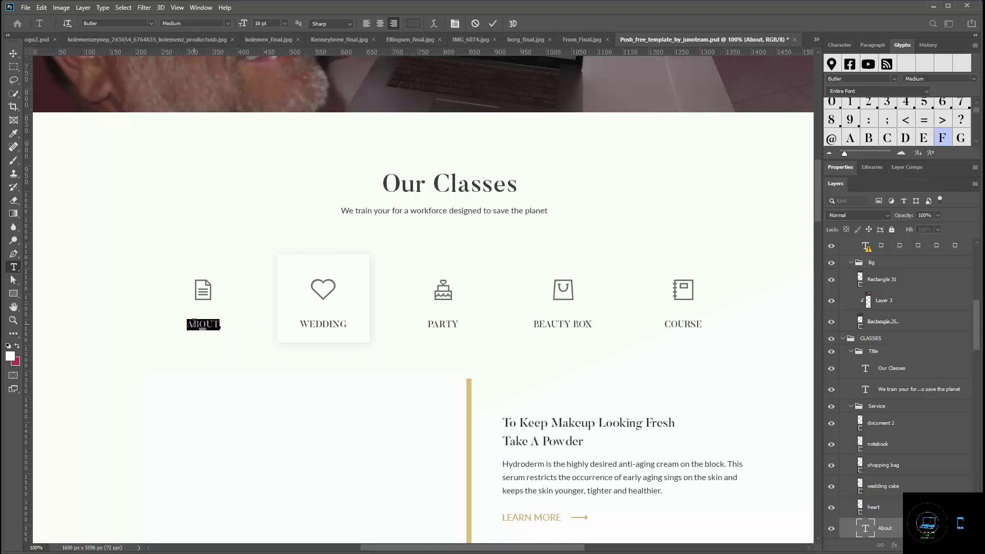
pyautogui.write('MATH2 DIGITAL DRAWING')
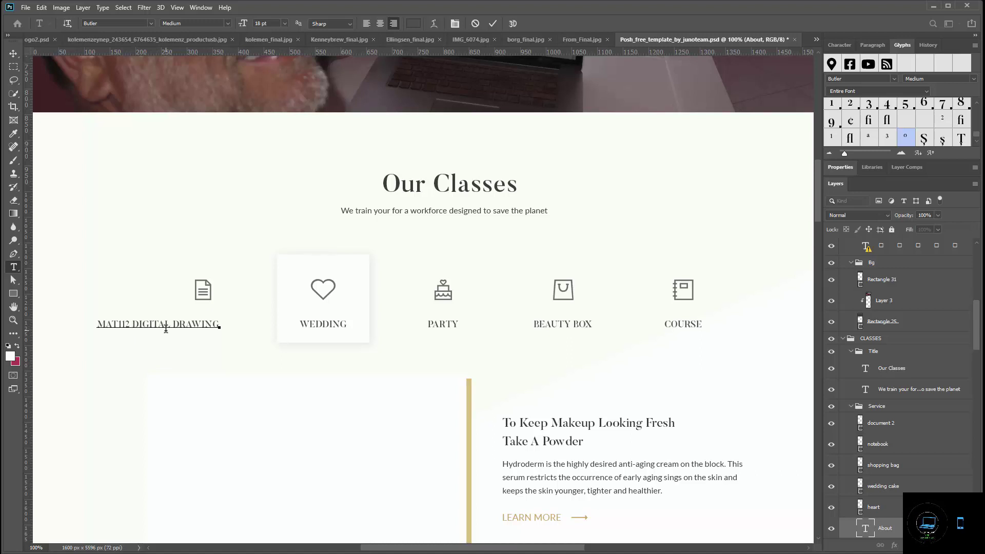
pyautogui.press('Return')
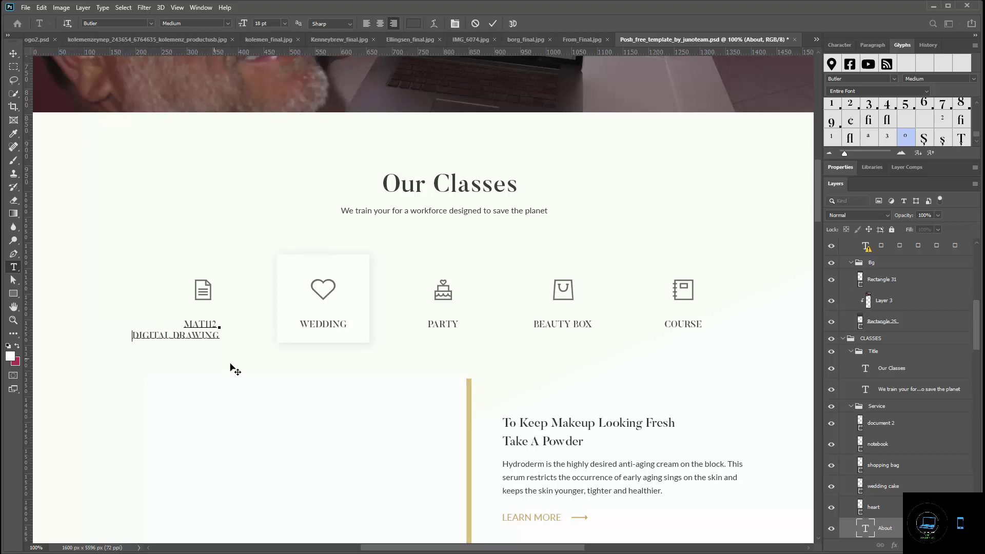
# Center-align both lines of the MAT112 Digital Drawing label and commit the text.
pyautogui.click(380, 24)
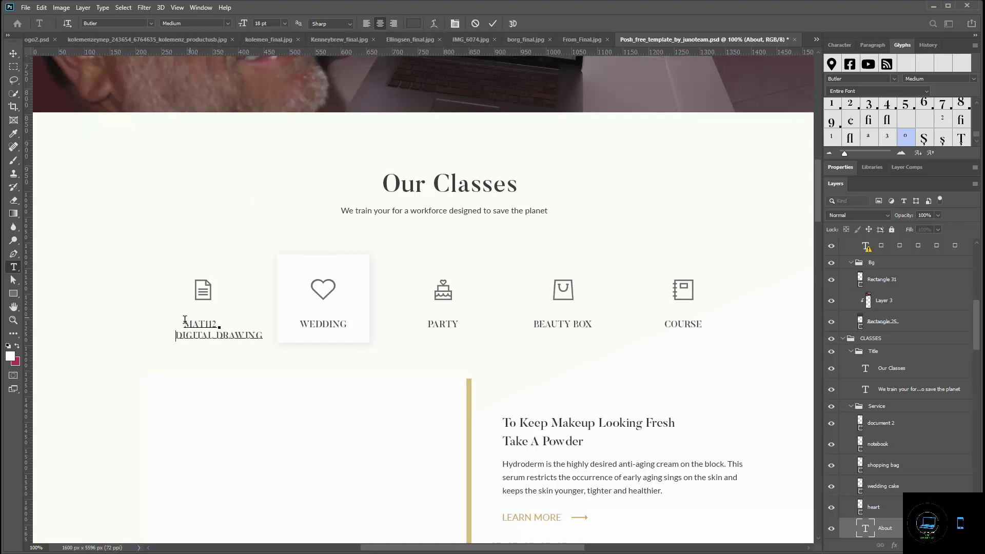
pyautogui.moveTo(185, 323); pyautogui.dragTo(246, 323)
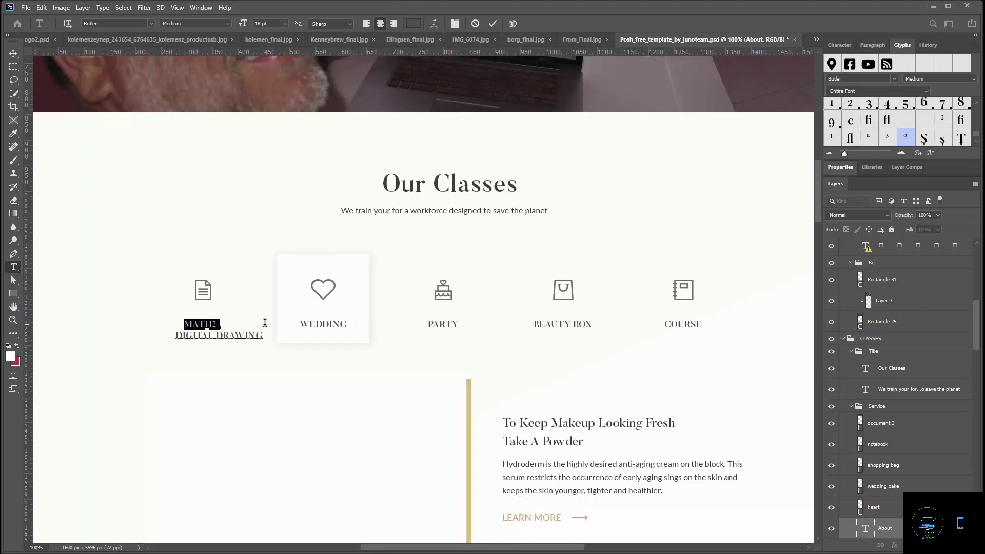
pyautogui.click(380, 24)
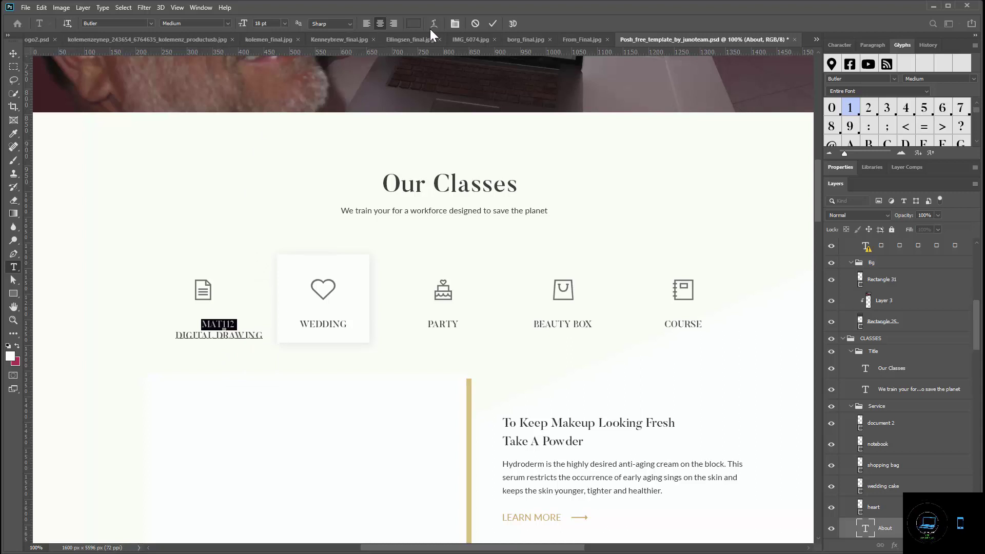
pyautogui.click(491, 23)
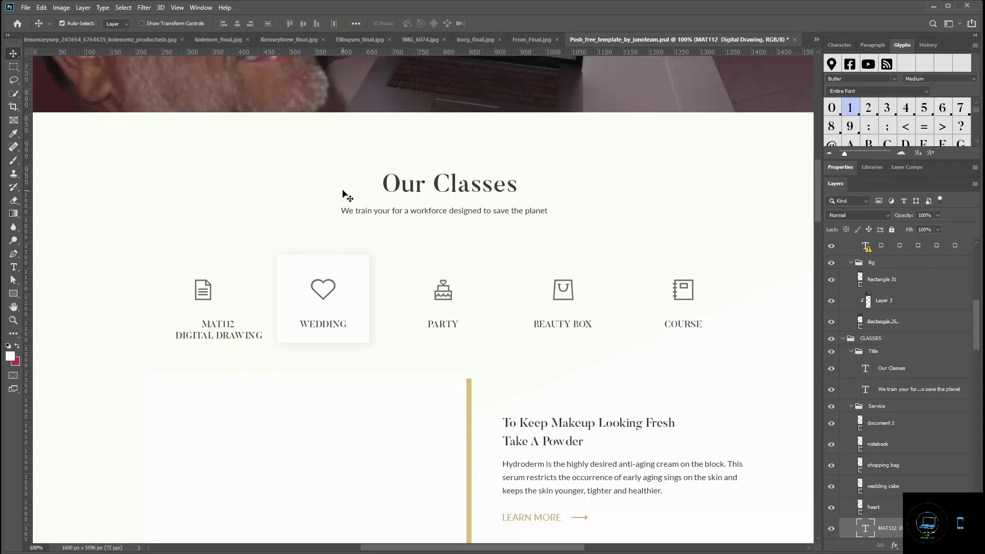
# Nudge the MAT112 Digital Drawing label left until it is centered beneath the document icon, and show the guides.
pyautogui.press('Left')
pyautogui.press('Left')
pyautogui.press('Left')
pyautogui.press('Left')
pyautogui.press('Left')
pyautogui.press('Left')
pyautogui.press('Left')
pyautogui.press('Left')
pyautogui.press('Left')
pyautogui.press('Left')
pyautogui.press('Left')
pyautogui.press('Left')
pyautogui.press('Left')
pyautogui.press('Left')
pyautogui.press('Left')
pyautogui.press('Left')
pyautogui.press('Left')
pyautogui.press('Left')
pyautogui.press('Left')
pyautogui.press('Left')
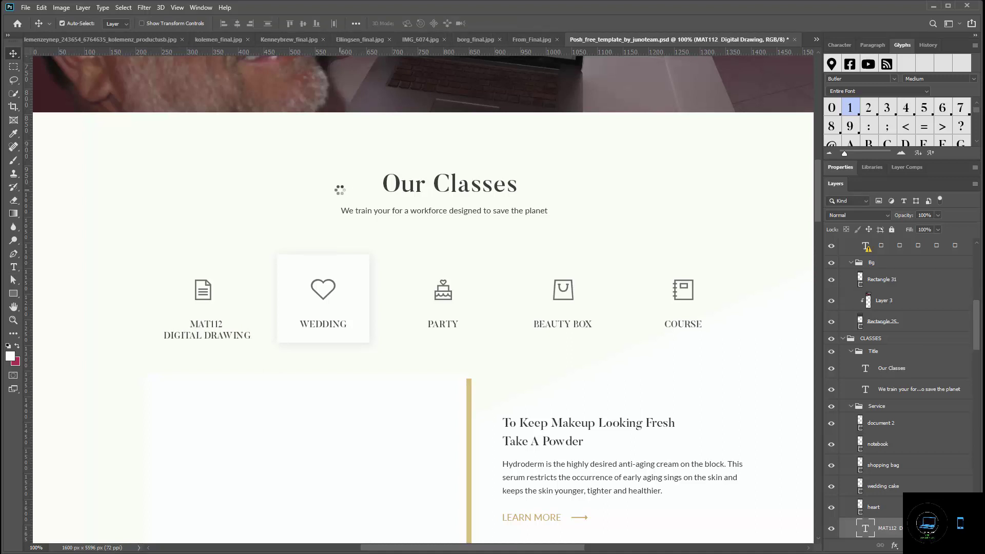
pyautogui.press('Left')
pyautogui.press('Left')
pyautogui.press('Left')
pyautogui.press('Left')
pyautogui.press('Left')
pyautogui.press('Left')
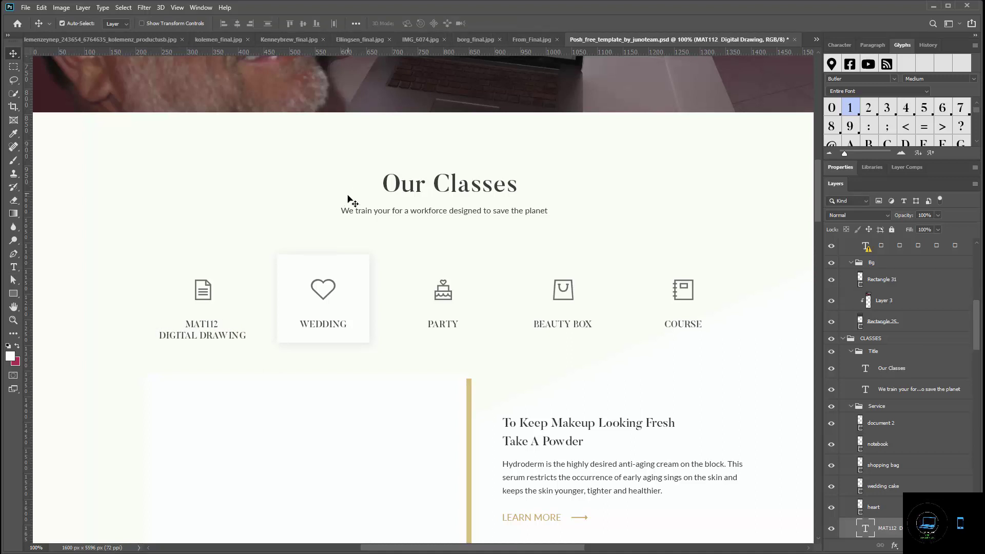
pyautogui.press('ctrl')
pyautogui.hotkey('ctrl', ';')
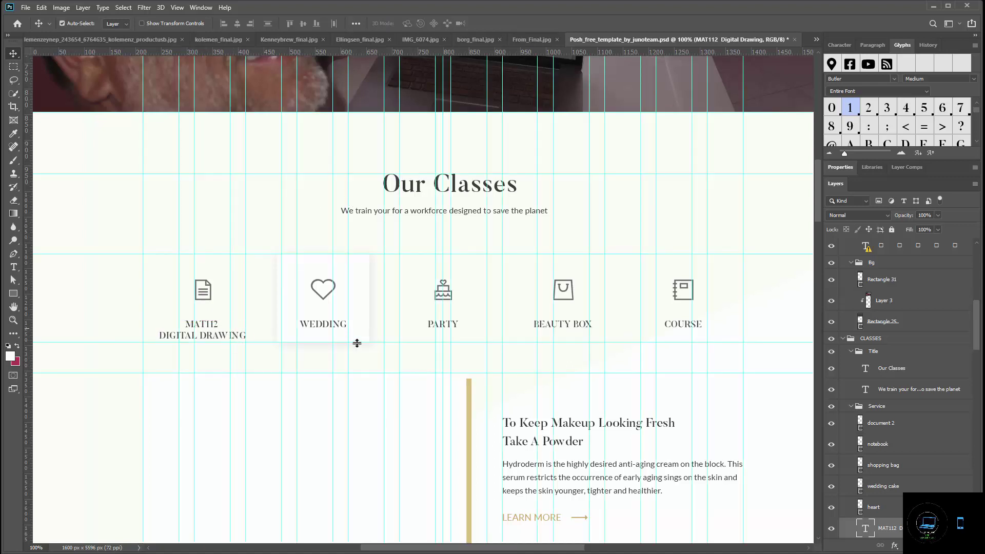
# Replace the WEDDING label with MAT131 Digital imaging copied from copy.txt, breaking the line after MAT131.
pyautogui.doubleClick(326, 325)
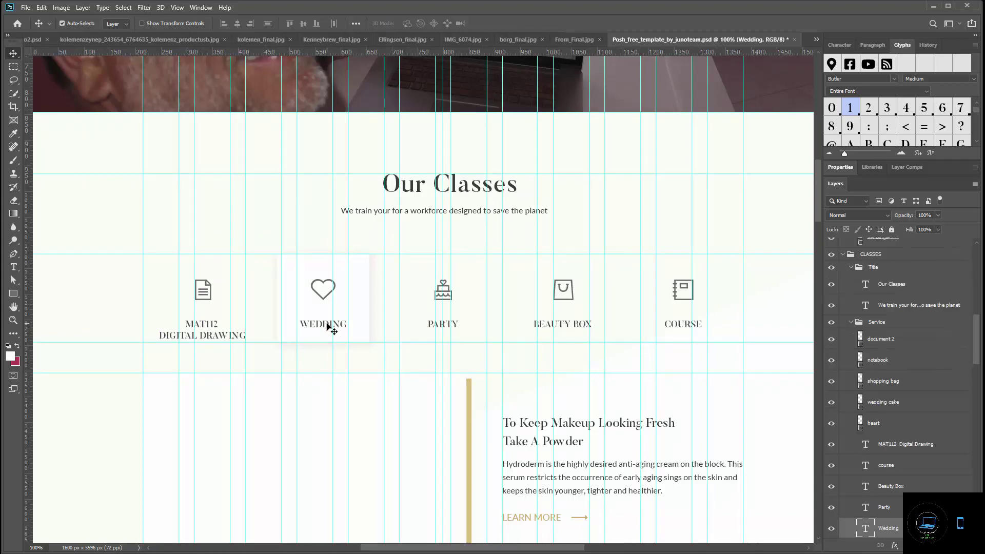
pyautogui.hotkey('alt', 'Tab')
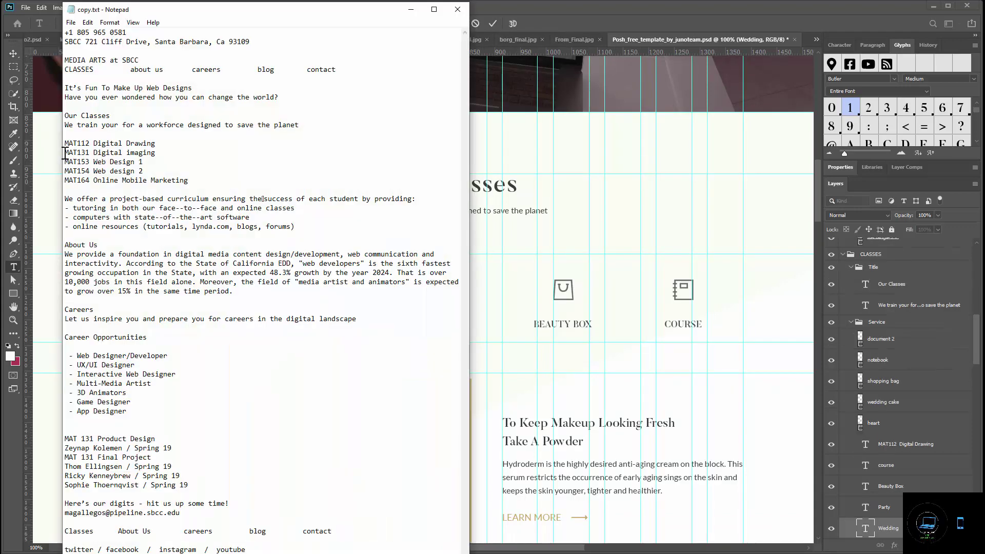
pyautogui.moveTo(64, 152); pyautogui.dragTo(156, 152)
pyautogui.hotkey('ctrl', 'c')
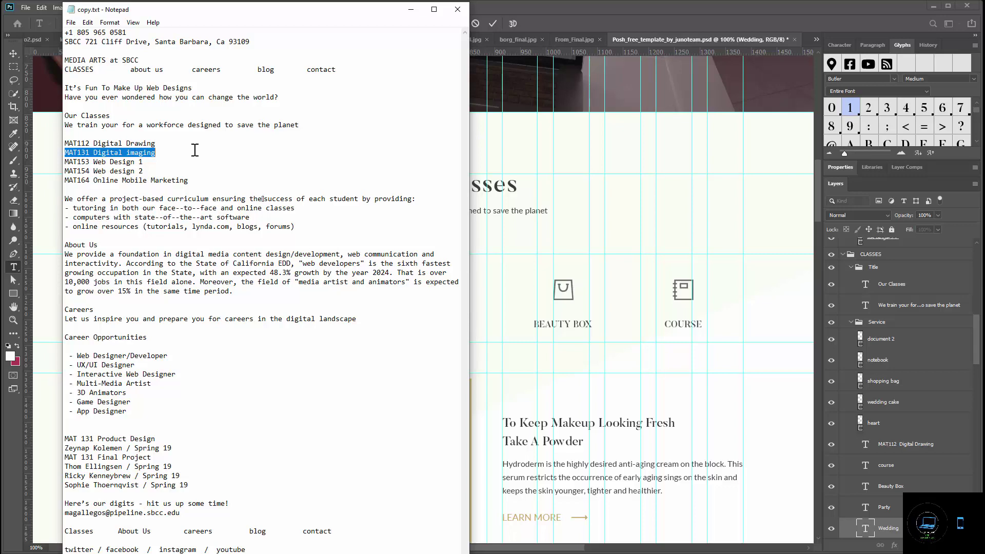
pyautogui.hotkey('alt', 'Tab')
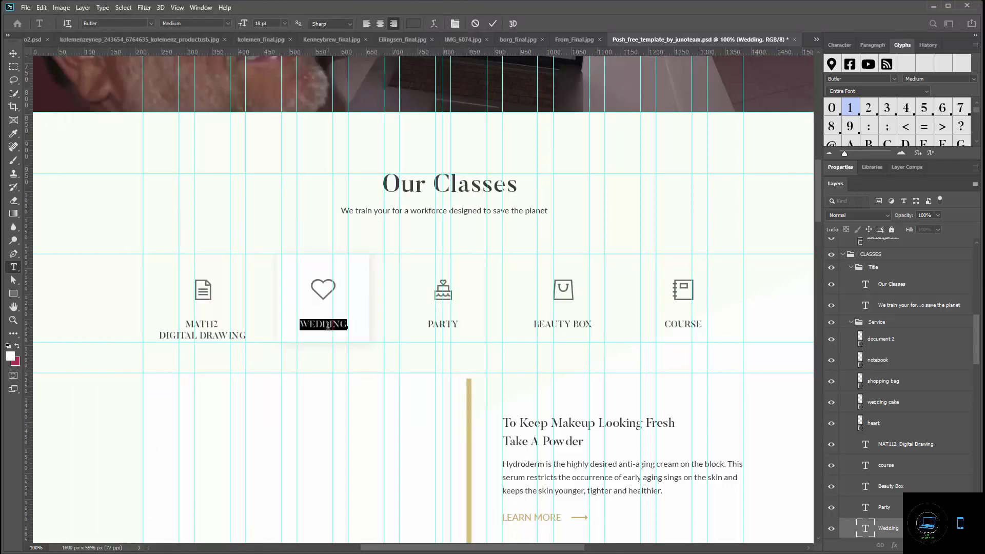
pyautogui.hotkey('ctrl', 'v')
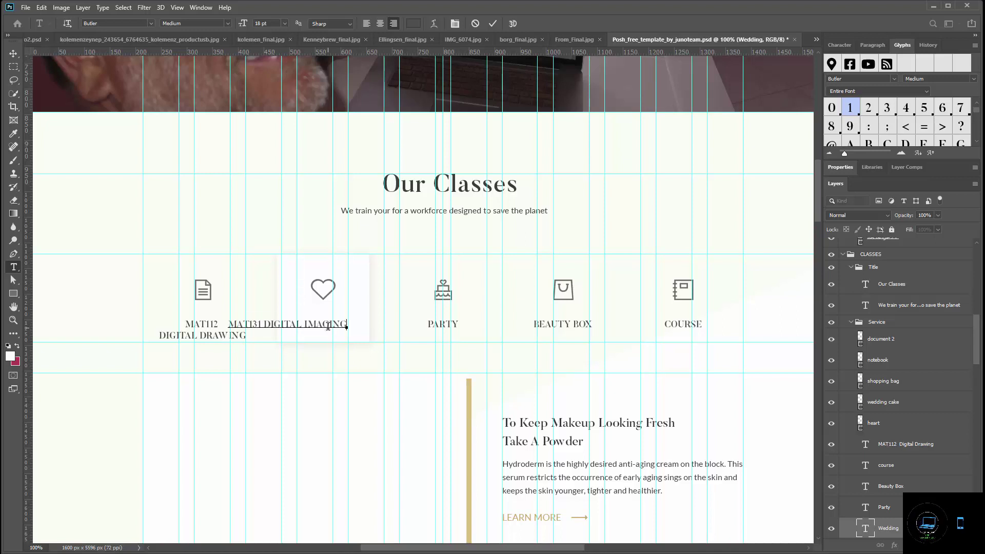
pyautogui.click(264, 323)
pyautogui.press('Return')
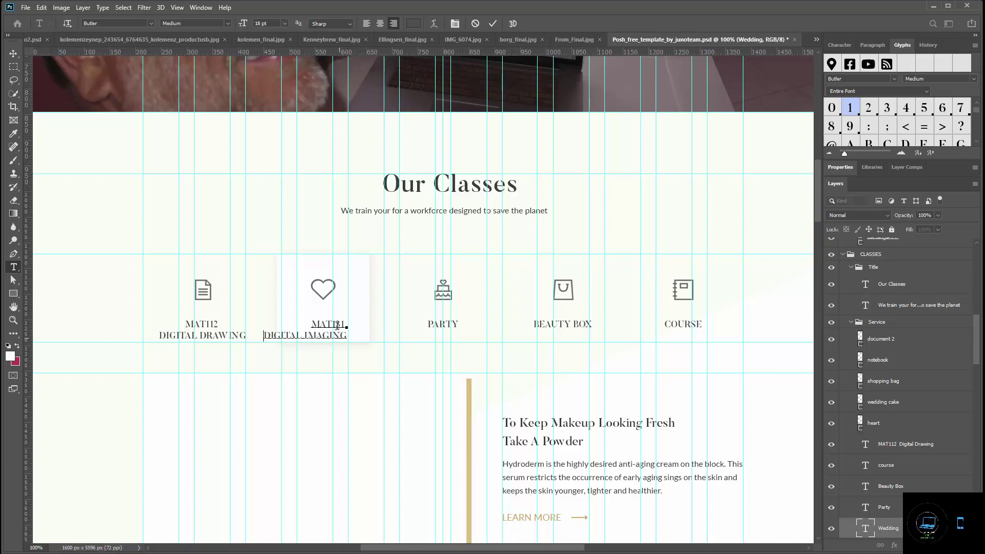
# Center-align both lines of the MAT131 Digital Imaging label and commit the text.
pyautogui.moveTo(345, 338); pyautogui.dragTo(355, 341)
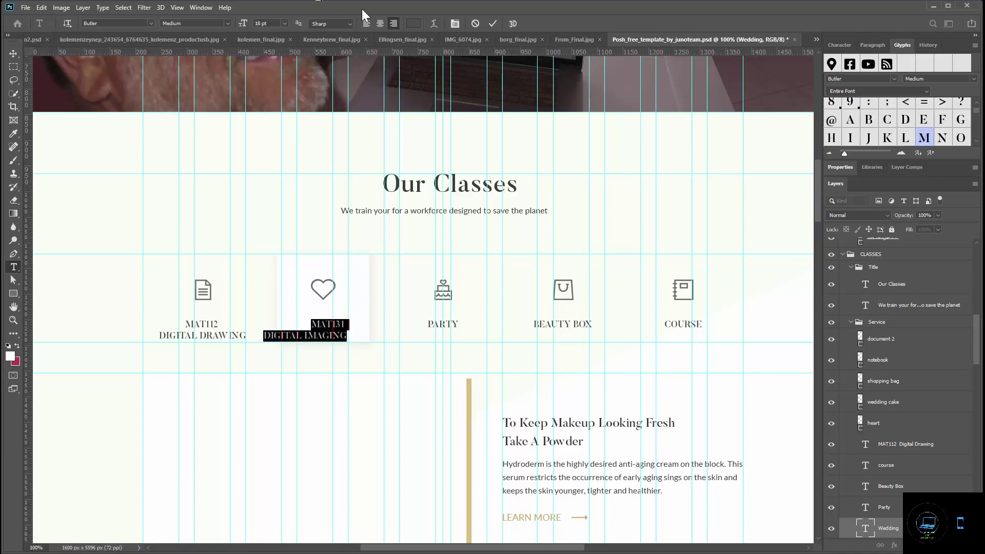
pyautogui.click(380, 23)
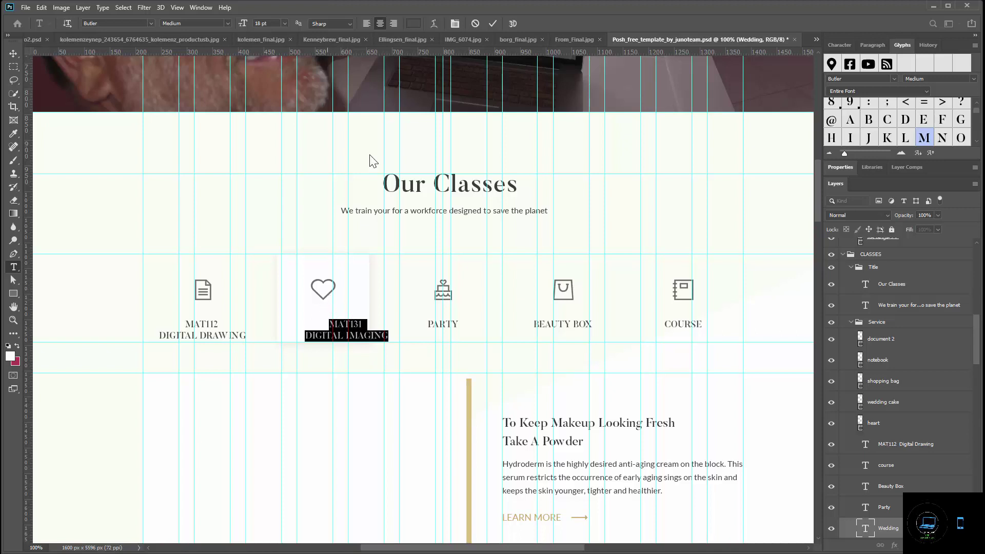
pyautogui.click(494, 23)
# Nudge the MAT131 Digital Imaging label left until it is centered beneath the heart icon.
pyautogui.press('v')
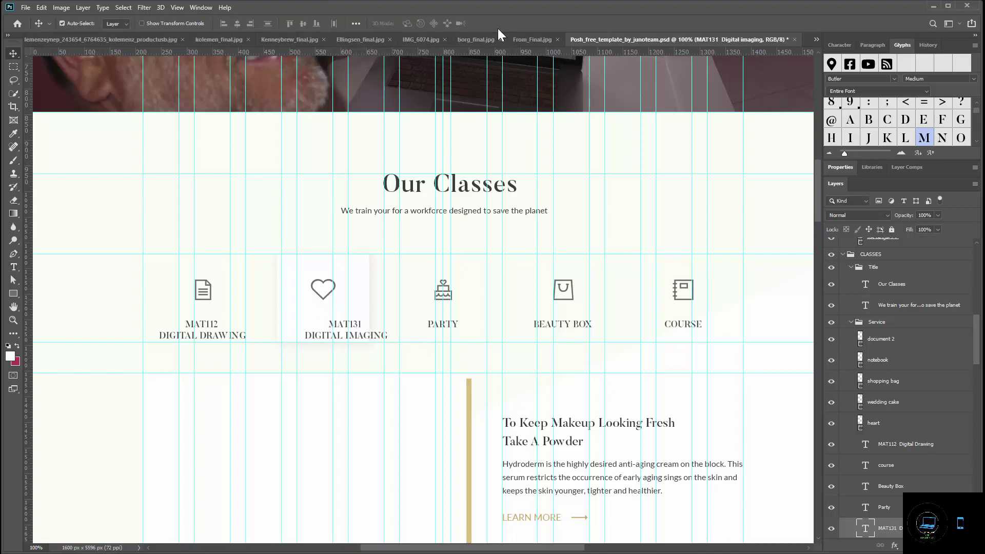
pyautogui.press('Left')
pyautogui.press('Left')
pyautogui.press('Left')
pyautogui.press('Left')
pyautogui.press('Left')
pyautogui.press('Left')
pyautogui.press('Left')
pyautogui.press('Left')
pyautogui.press('Left')
pyautogui.press('Left')
pyautogui.press('Left')
pyautogui.press('Left')
pyautogui.press('Left')
pyautogui.press('Left')
pyautogui.press('Left')
pyautogui.press('Left')
pyautogui.press('Left')
pyautogui.press('Left')
pyautogui.press('Left')
pyautogui.press('Left')
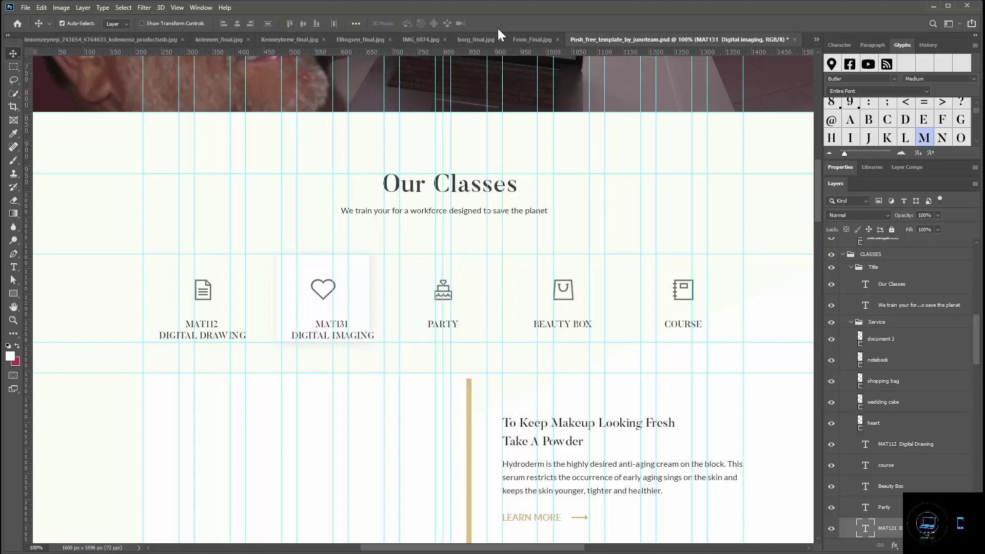
pyautogui.press('Left')
pyautogui.press('Left')
pyautogui.press('Left')
pyautogui.press('Left')
pyautogui.press('Left')
pyautogui.press('Left')
pyautogui.press('Left')
pyautogui.press('Left')
pyautogui.press('Left')
pyautogui.press('Left')
pyautogui.press('Left')
pyautogui.press('Left')
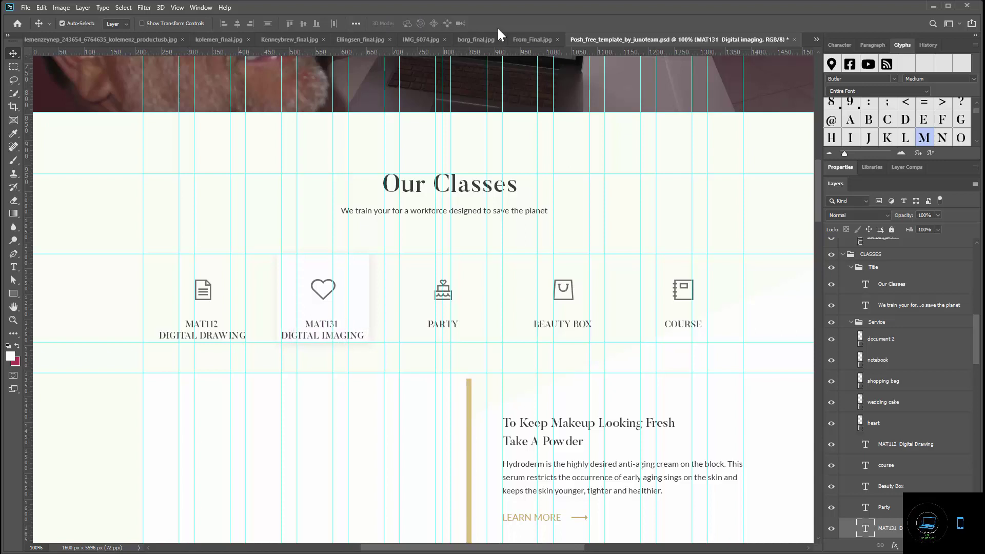
pyautogui.press('Right')
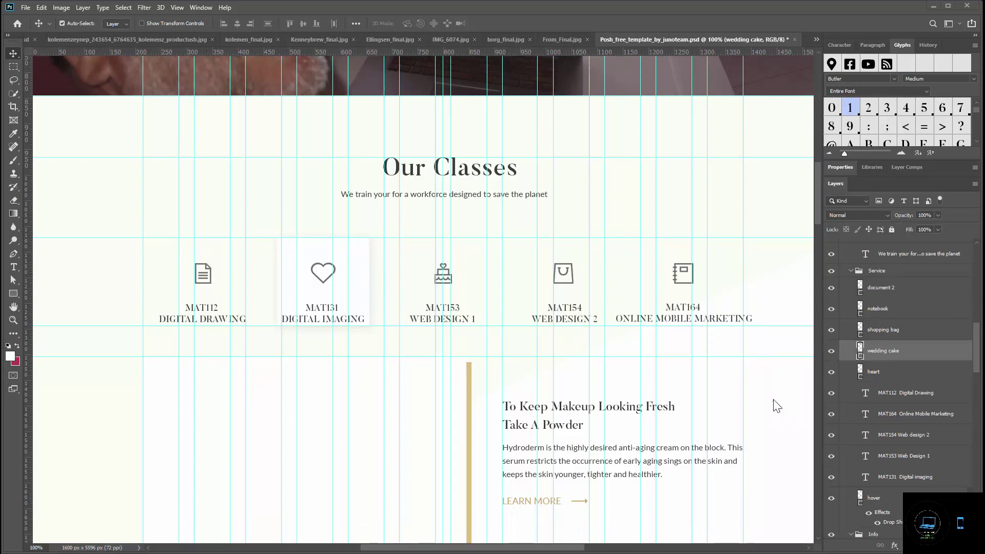
# Hide the document icon layer above the MAT112 Digital Drawing label.
pyautogui.scroll(1, 872, 332)
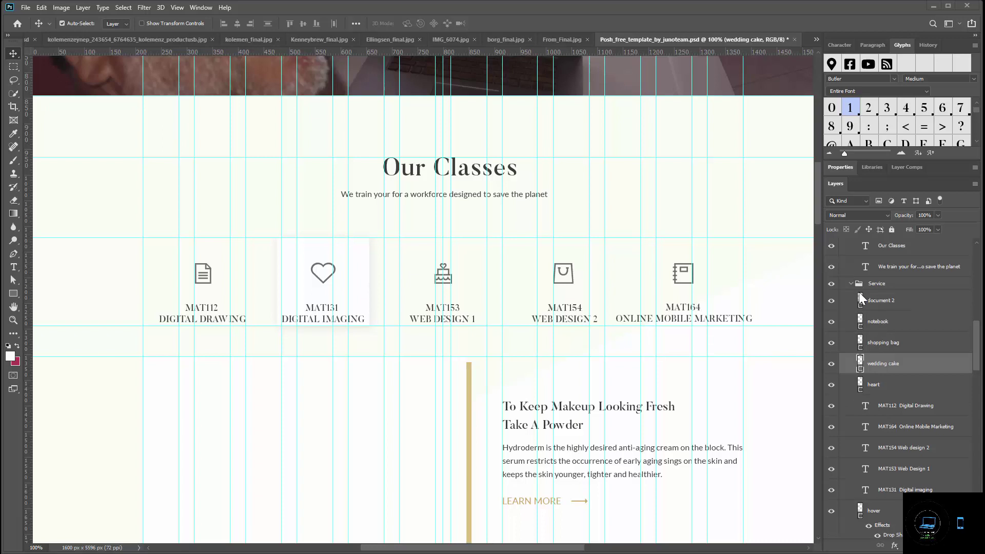
pyautogui.click(831, 366)
pyautogui.click(832, 366)
pyautogui.click(832, 301)
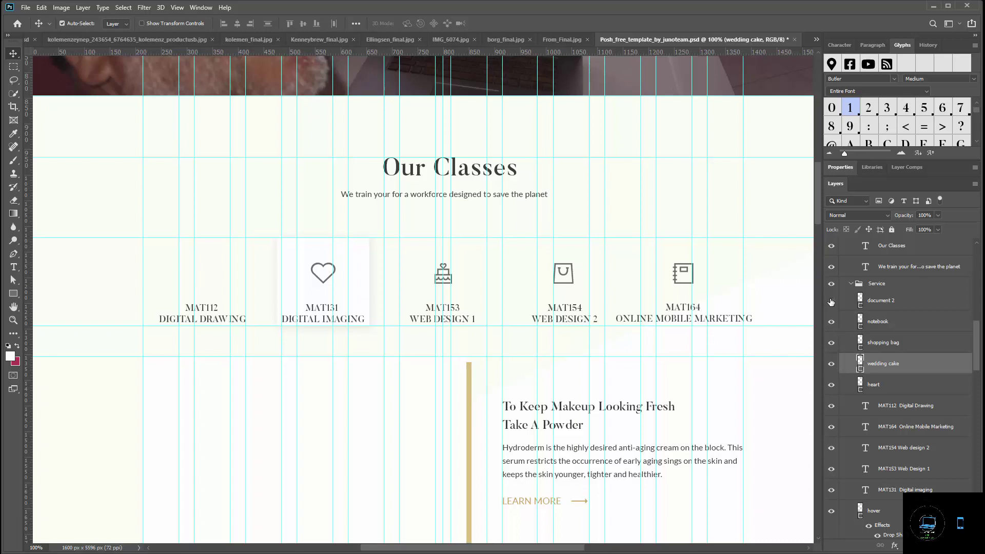
# Start a new text layer above the MAT112 label, directly over the document 2 layer, and set its font to Font Awesome 5 Free.
pyautogui.click(914, 303)
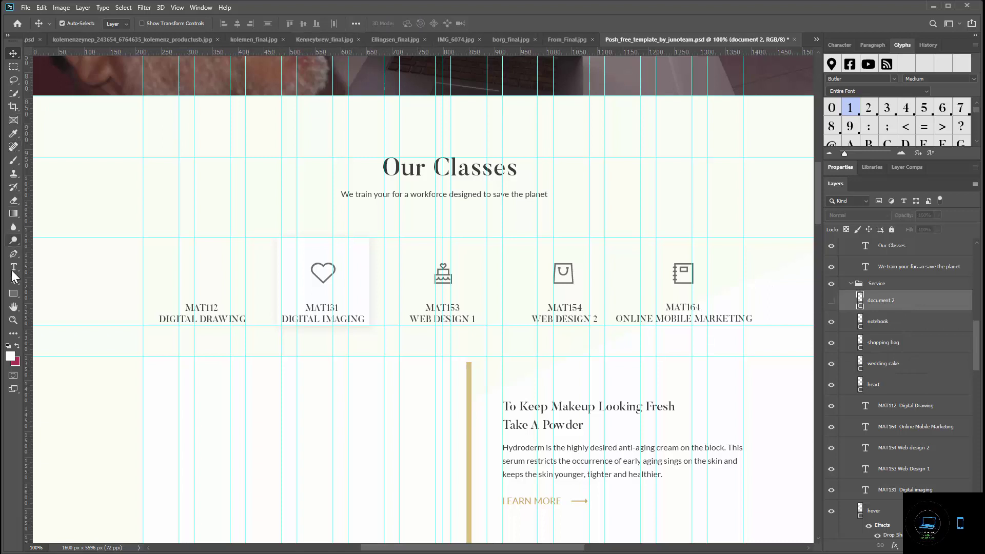
pyautogui.click(13, 267)
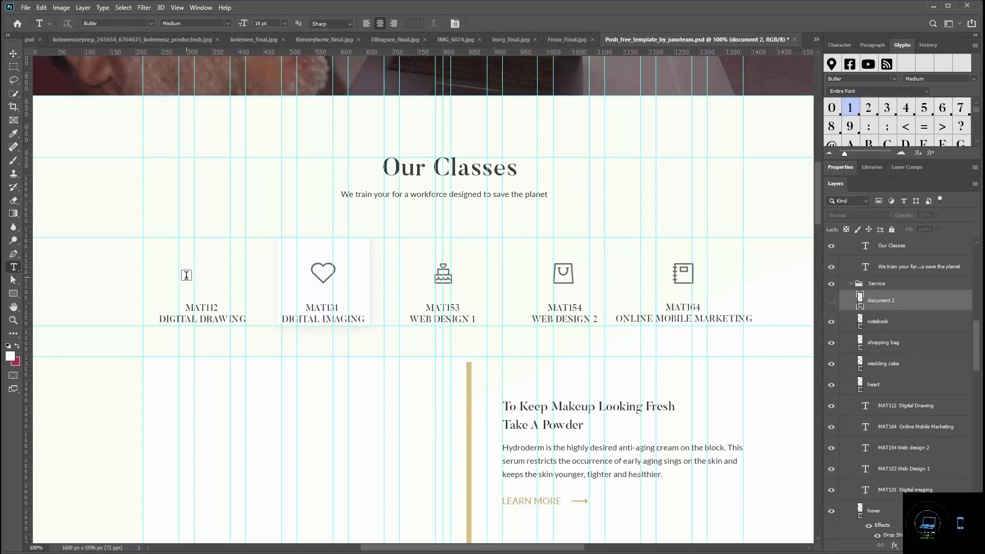
pyautogui.click(187, 275)
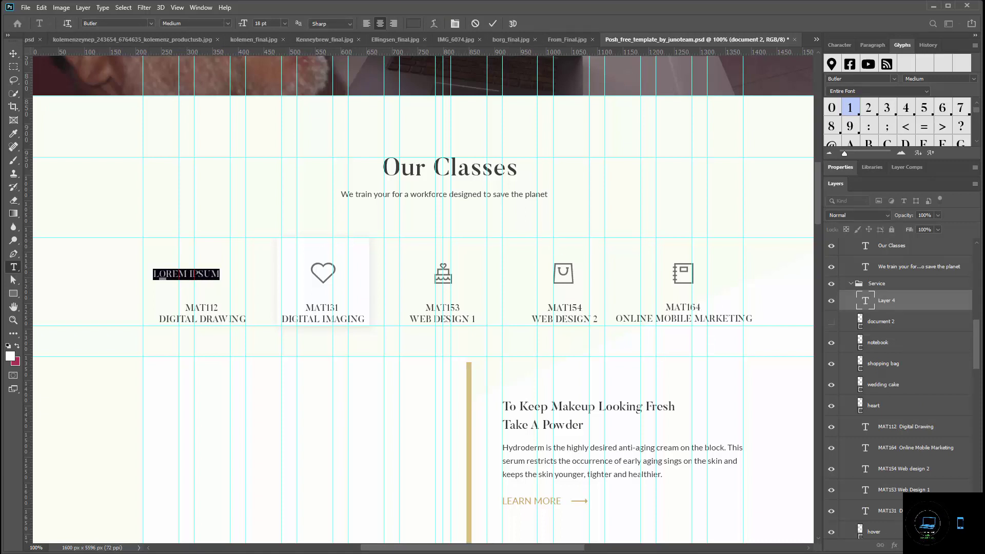
pyautogui.click(892, 79)
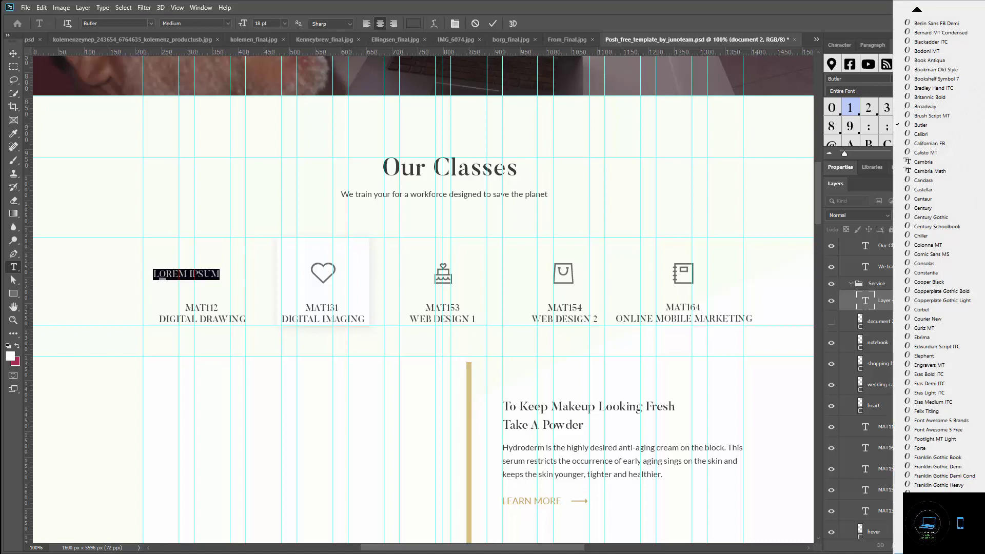
pyautogui.click(936, 429)
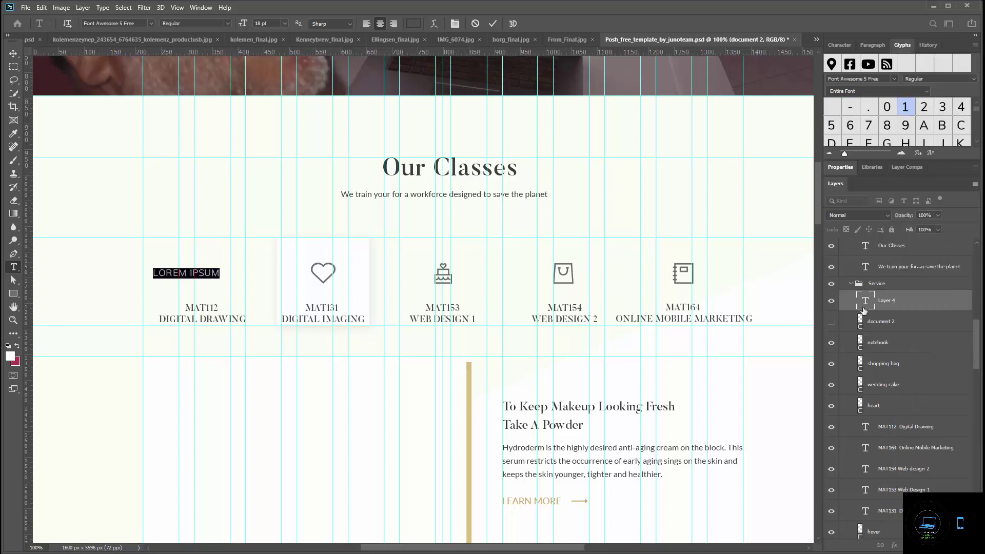
# Replace the placeholder text above the MAT112 label with the keyboard glyph from Font Awesome 5 Free.
pyautogui.scroll(-10, 963, 141)
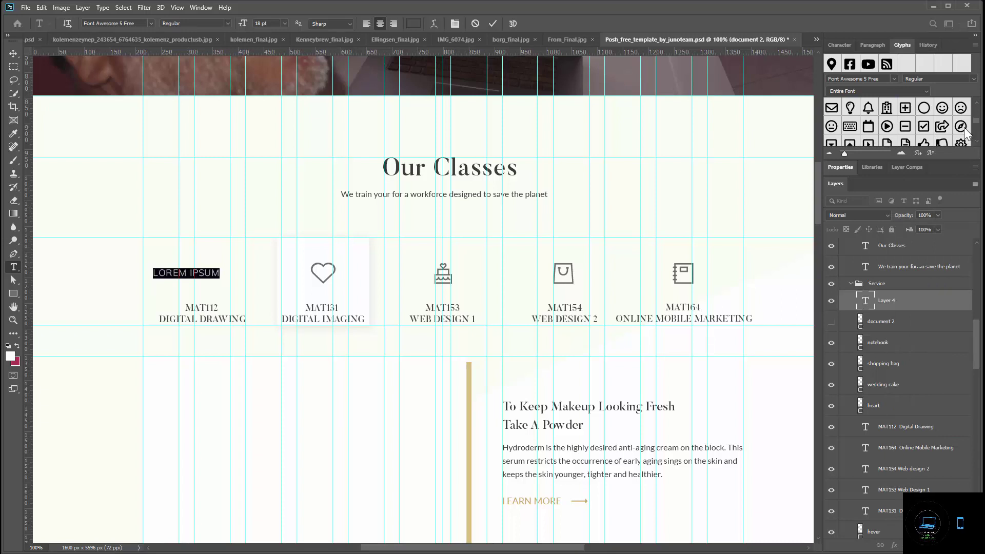
pyautogui.scroll(-2, 895, 126)
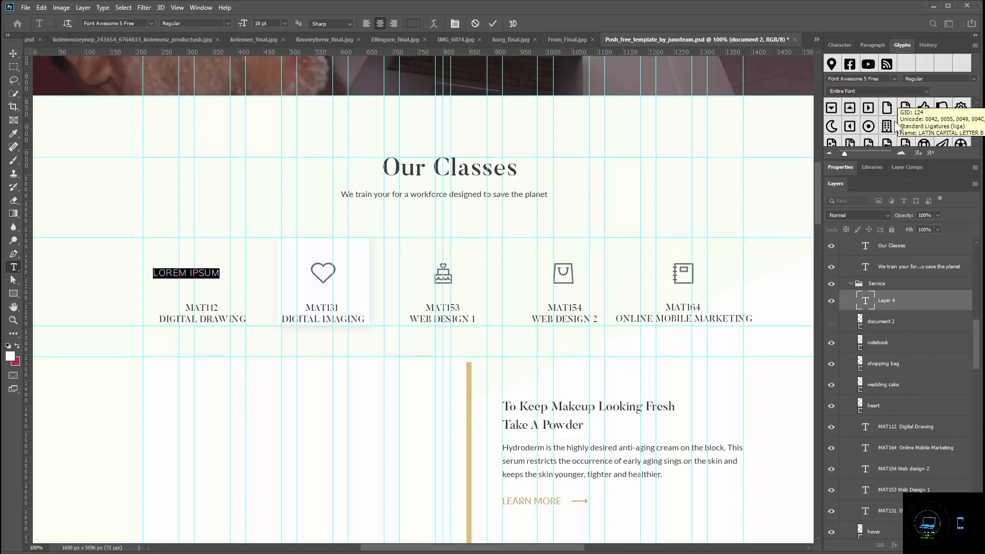
pyautogui.scroll(-3, 903, 125)
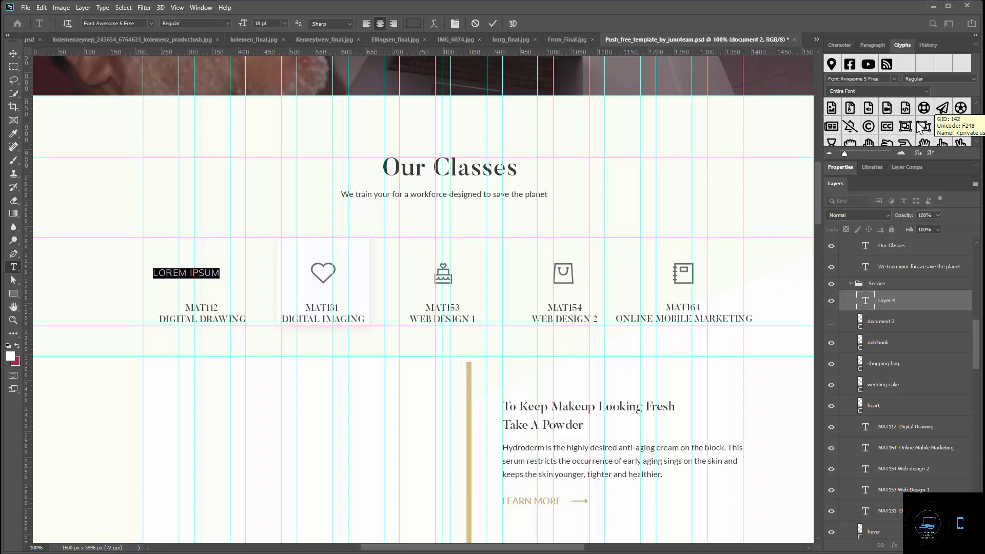
pyautogui.scroll(-3, 919, 128)
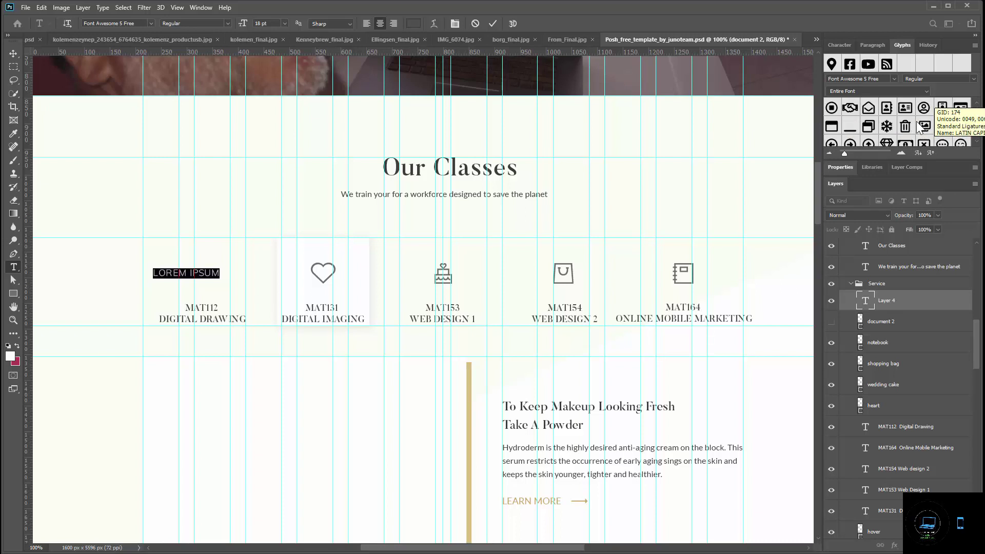
pyautogui.scroll(-2, 919, 128)
pyautogui.scroll(2, 919, 129)
pyautogui.scroll(5, 905, 127)
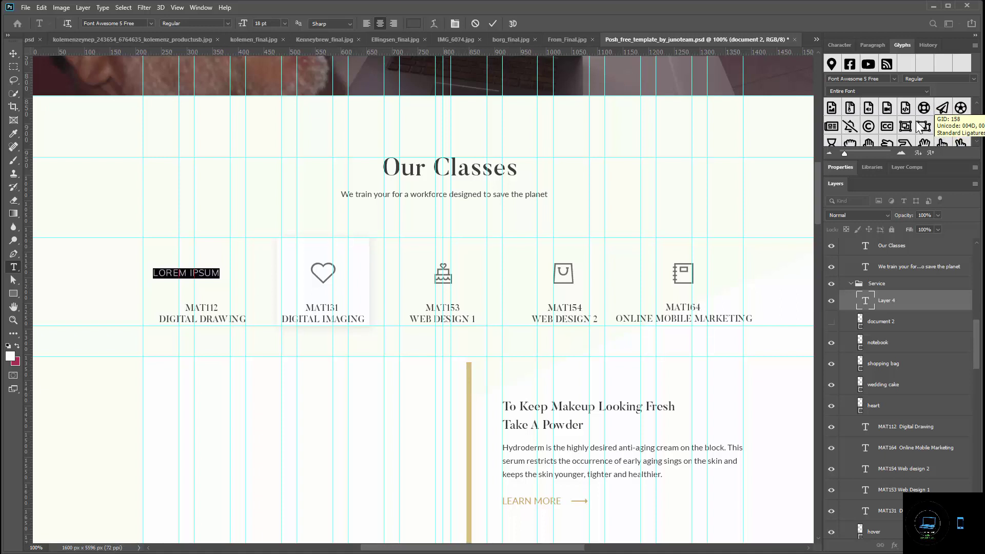
pyautogui.scroll(4, 906, 128)
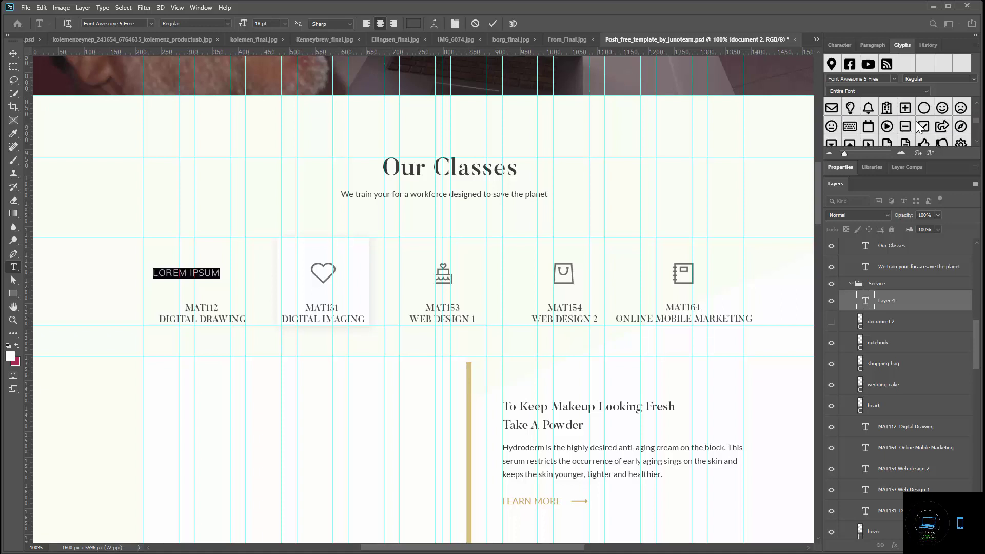
pyautogui.scroll(-2, 919, 128)
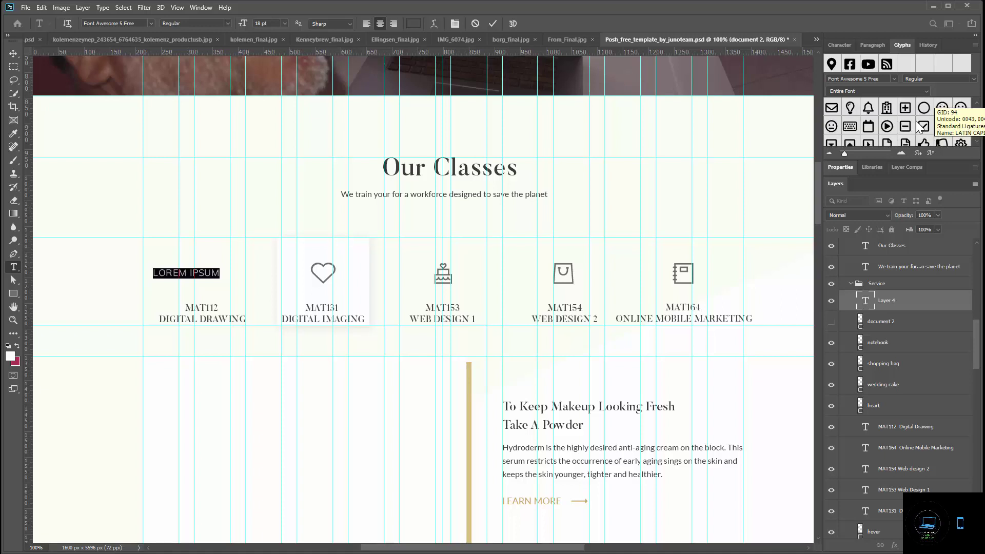
pyautogui.doubleClick(847, 124)
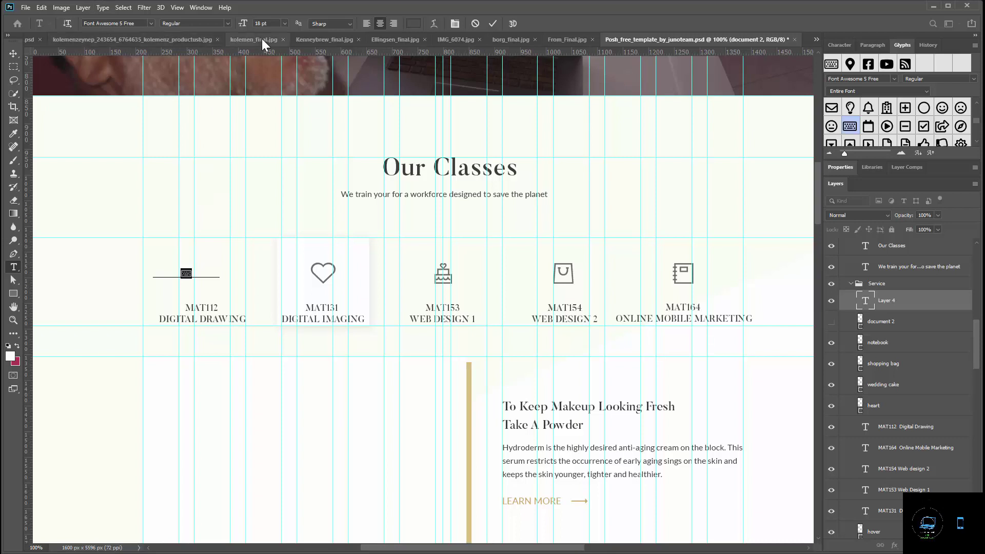
# Enlarge the keyboard icon to 40 pt, center it above the MAT112 Digital Drawing label and commit the text.
pyautogui.moveTo(248, 24); pyautogui.dragTo(257, 32)
pyautogui.moveTo(186, 300); pyautogui.dragTo(197, 302)
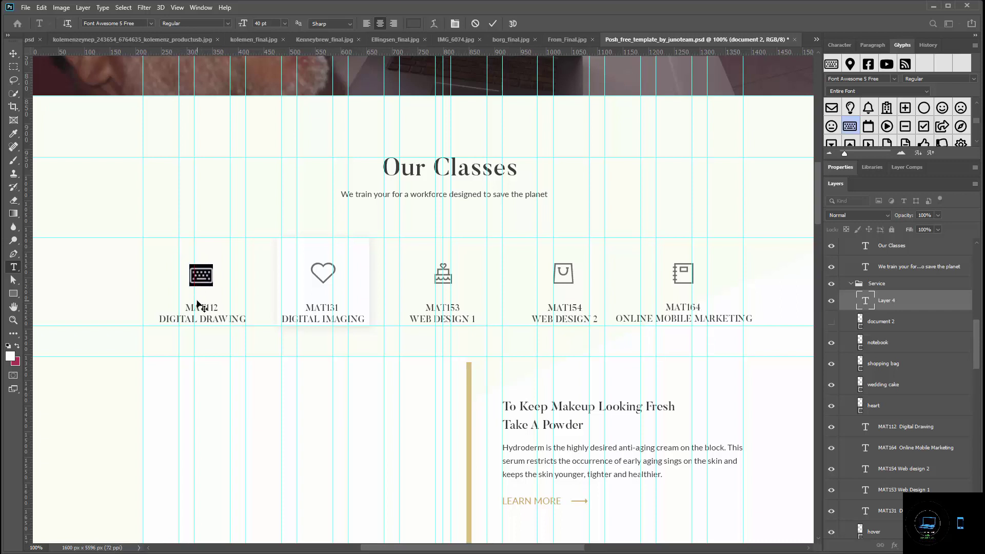
pyautogui.click(494, 25)
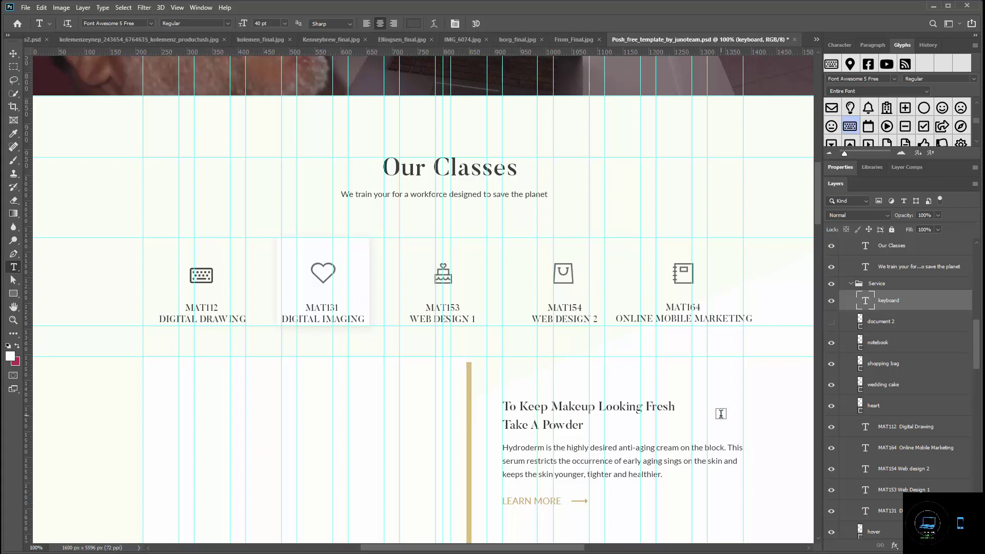
# Select the image frame beneath the class icons and show the hidden photo layer clipped to it.
pyautogui.scroll(-1, 728, 408)
pyautogui.scroll(-2, 770, 385)
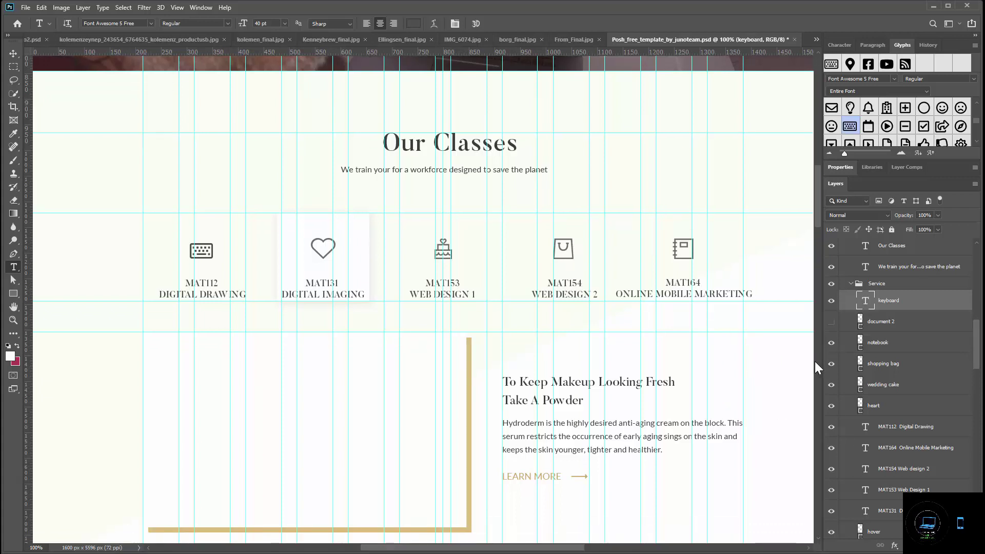
pyautogui.scroll(-1, 590, 274)
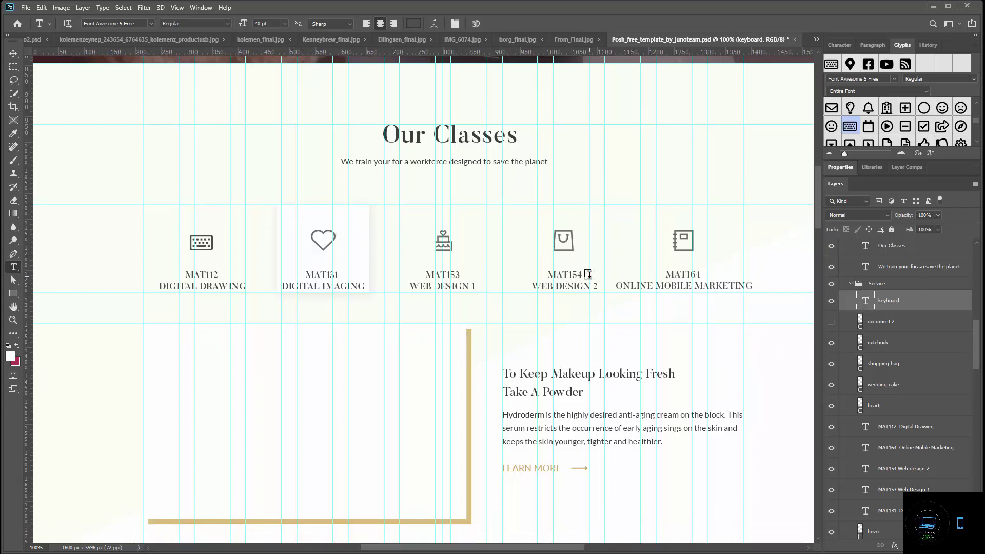
pyautogui.scroll(-7, 589, 275)
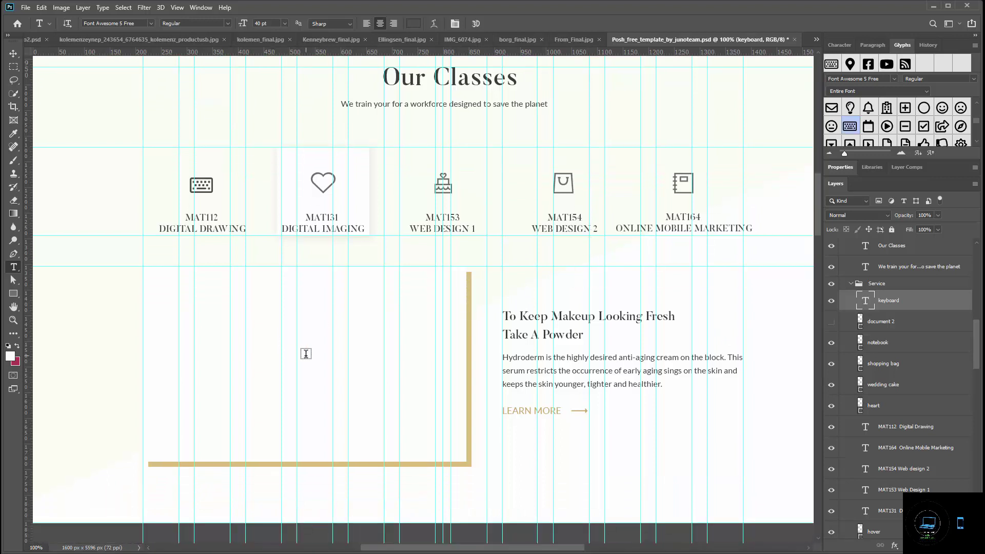
pyautogui.click(13, 53)
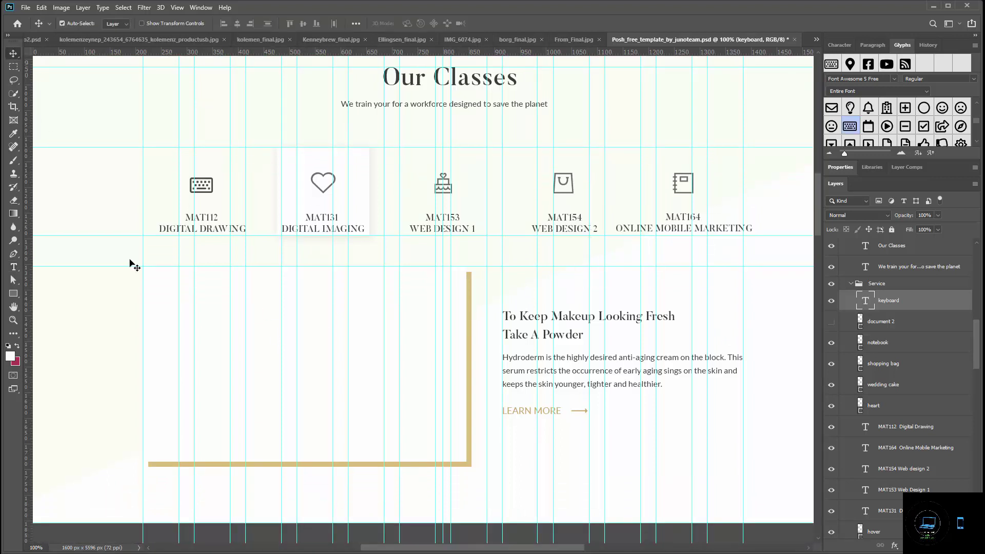
pyautogui.click(323, 370)
pyautogui.scroll(-3, 955, 460)
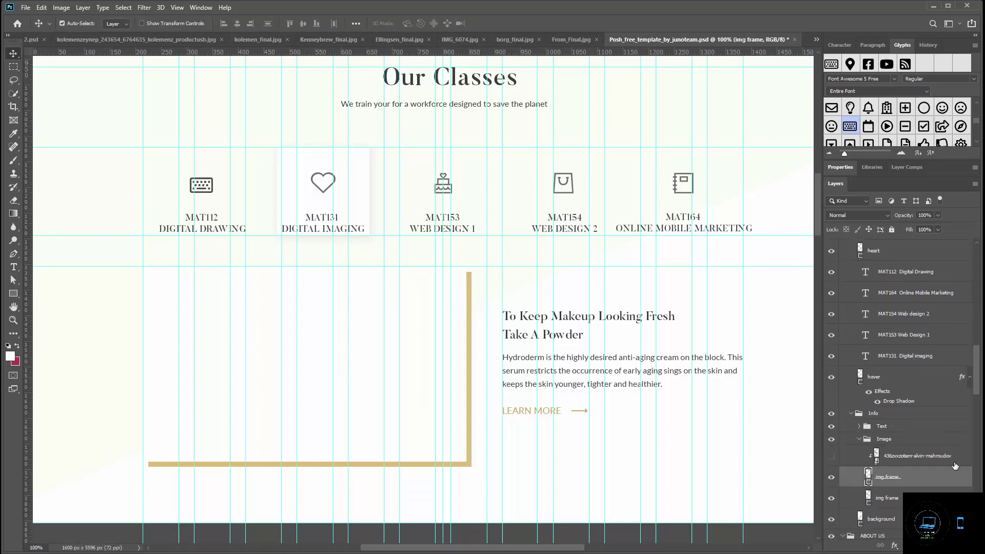
pyautogui.click(832, 445)
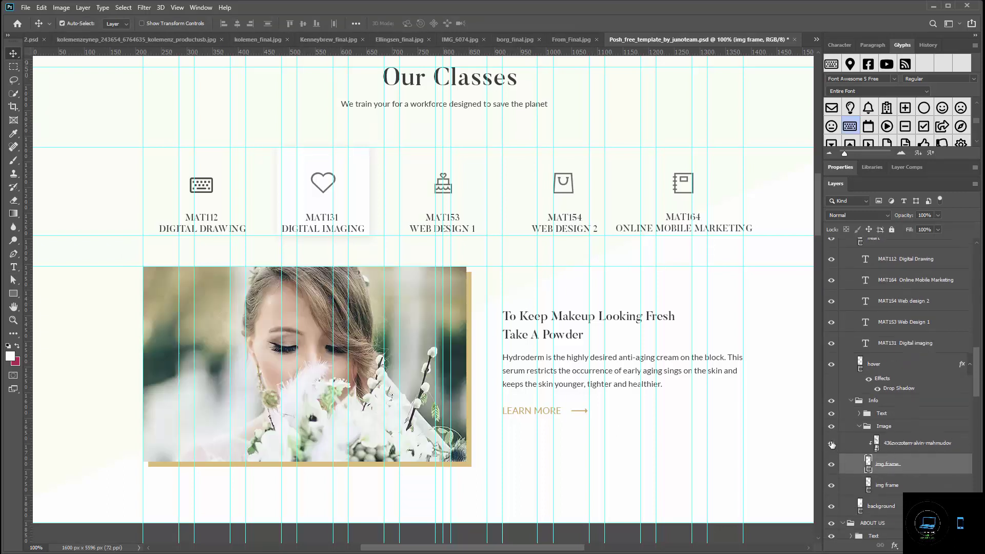
# Hide the photo of the woman clipped to the image frame beneath the class icons and glance at copy.txt in Notepad.
pyautogui.click(832, 444)
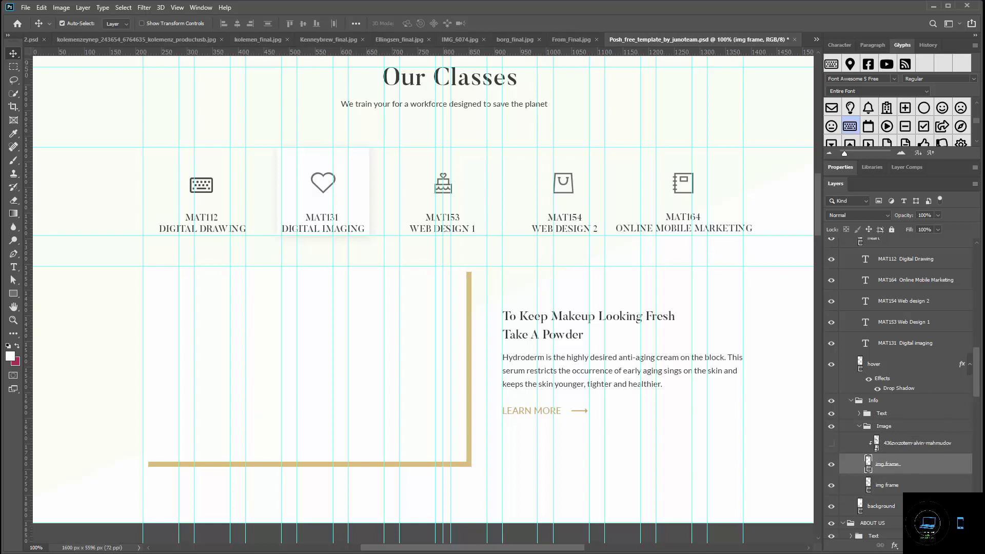
pyautogui.hotkey('alt', 'Tab')
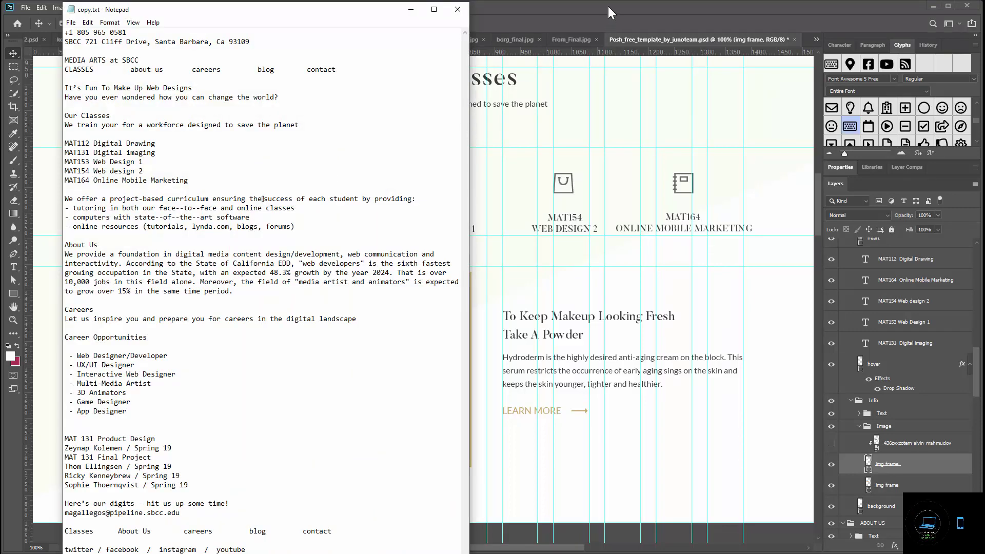
pyautogui.click(594, 17)
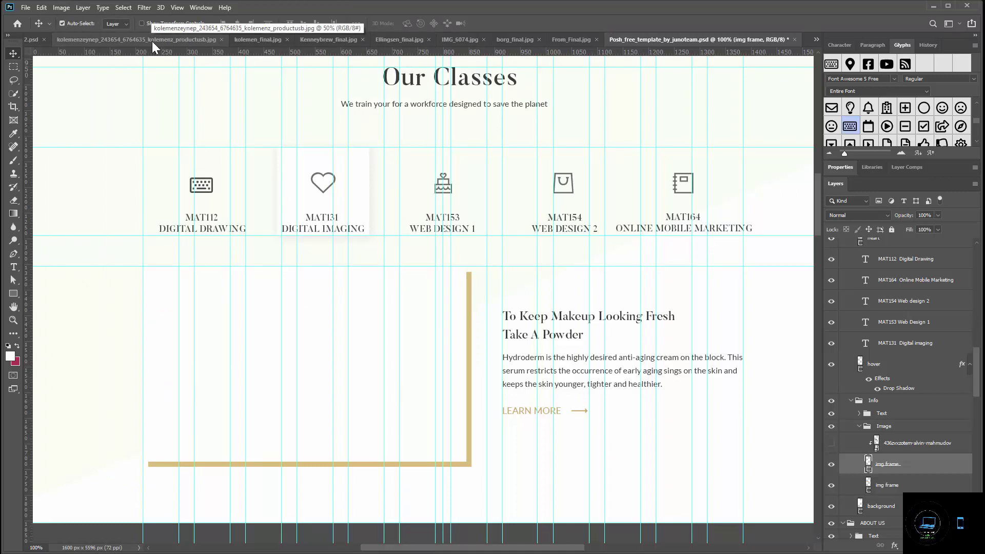
# Bring up torres_final.jpg and reorder the open documents so it sits between Ellingsen_final.jpg and IMG_6074.jpg.
pyautogui.click(818, 39)
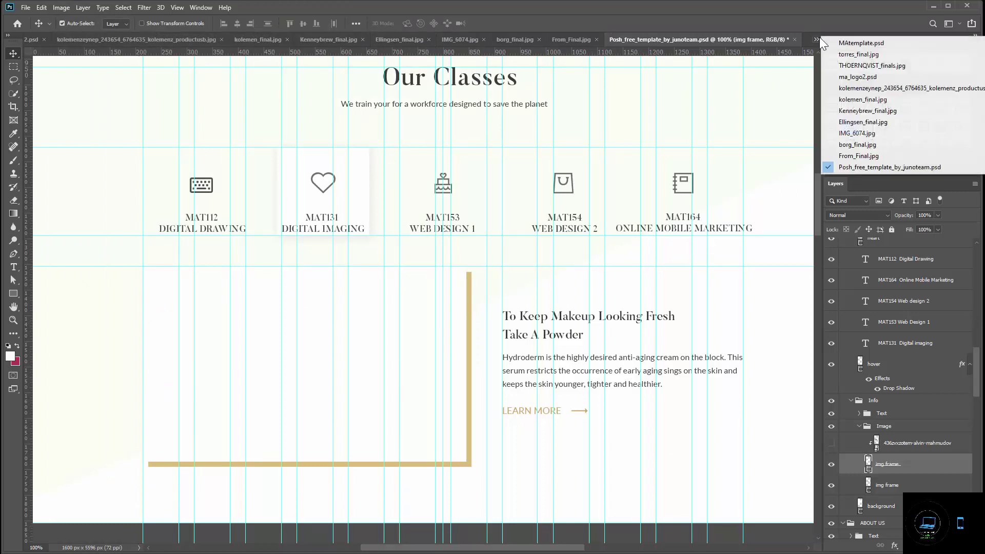
pyautogui.click(847, 56)
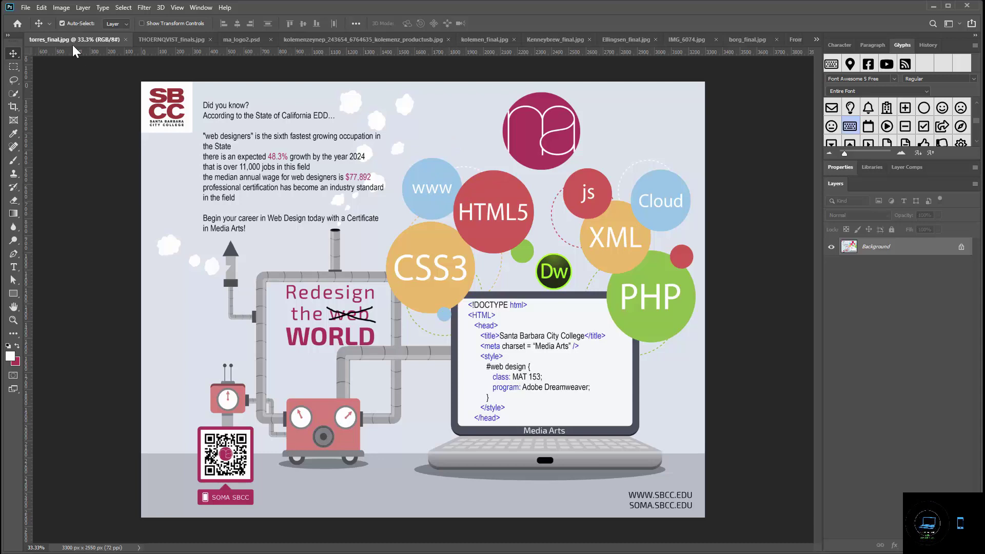
pyautogui.moveTo(73, 45); pyautogui.dragTo(656, 44)
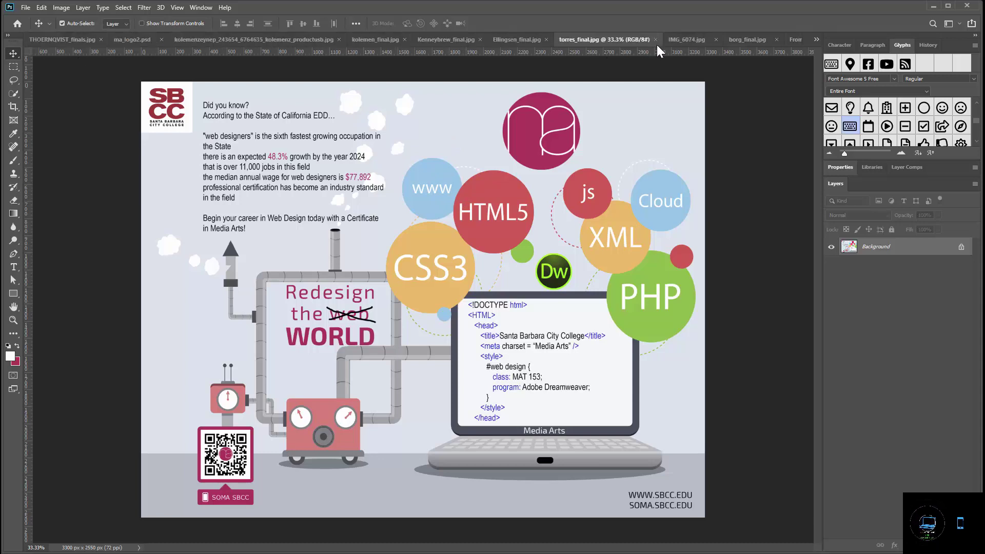
# Copy the torres_final.jpg poster into the Posh template as a layer clipped to the empty image frame.
pyautogui.click(816, 39)
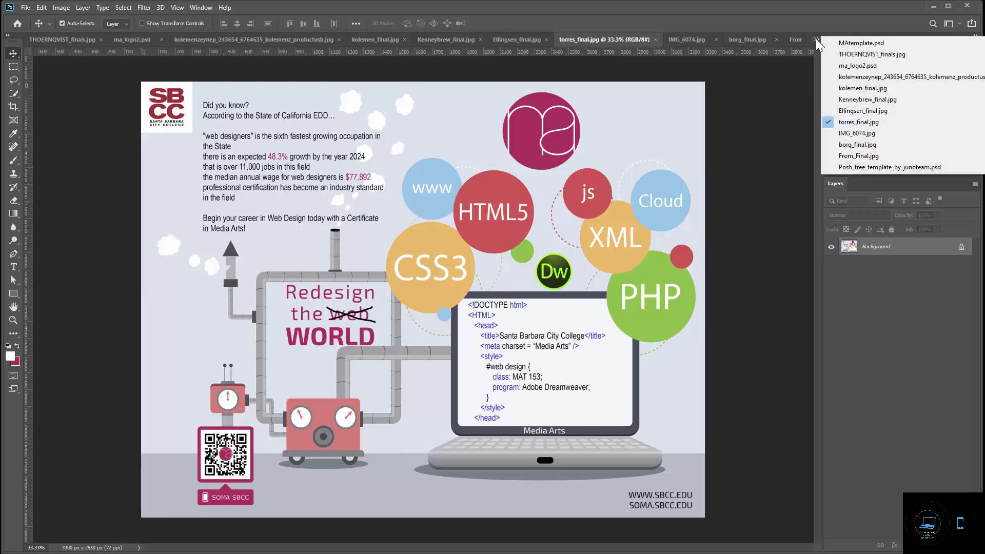
pyautogui.click(864, 167)
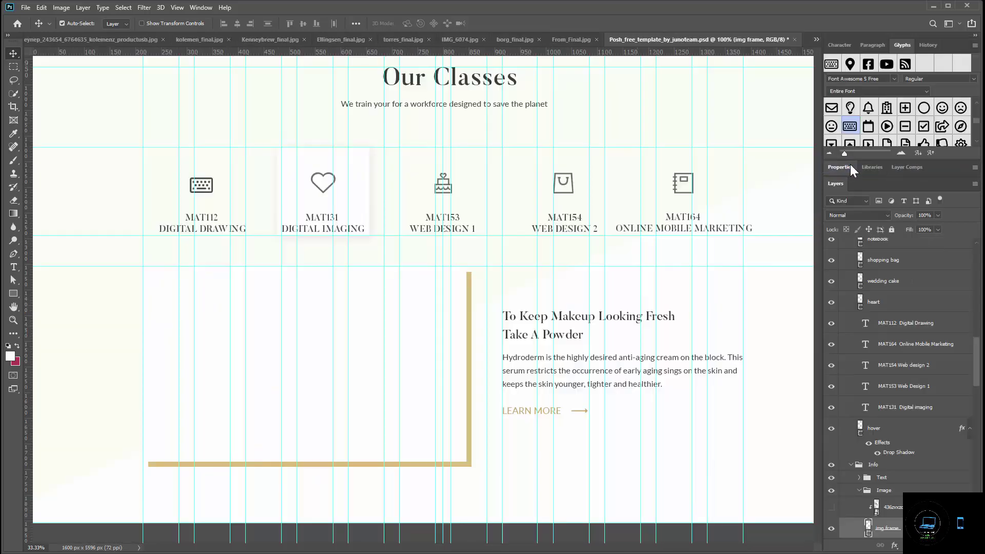
pyautogui.click(399, 39)
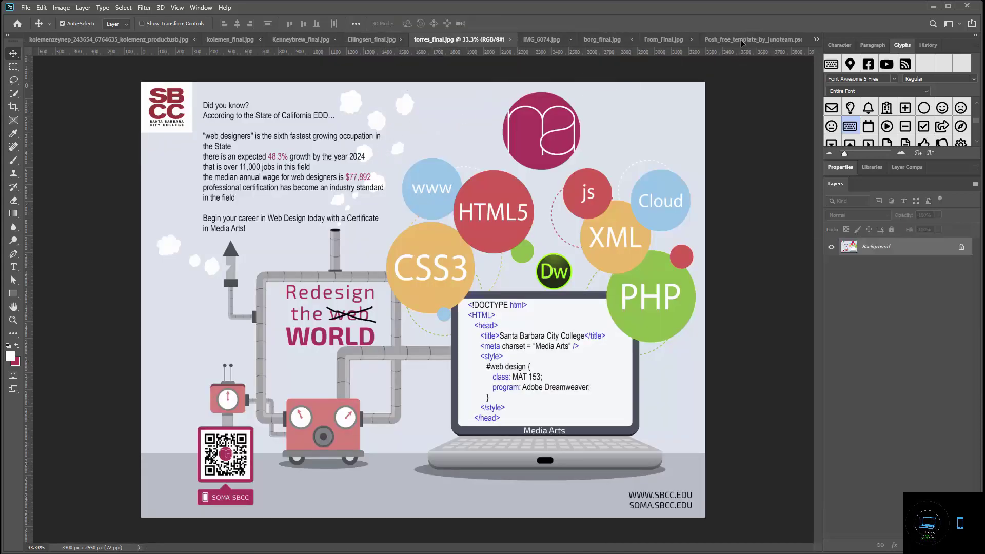
pyautogui.moveTo(742, 43); pyautogui.dragTo(305, 365)
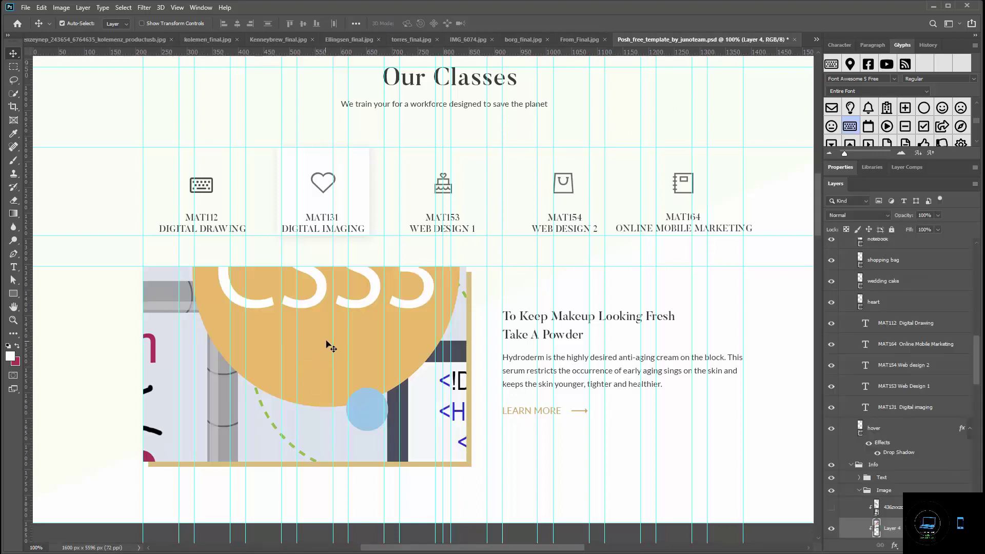
pyautogui.moveTo(318, 381); pyautogui.dragTo(365, 356)
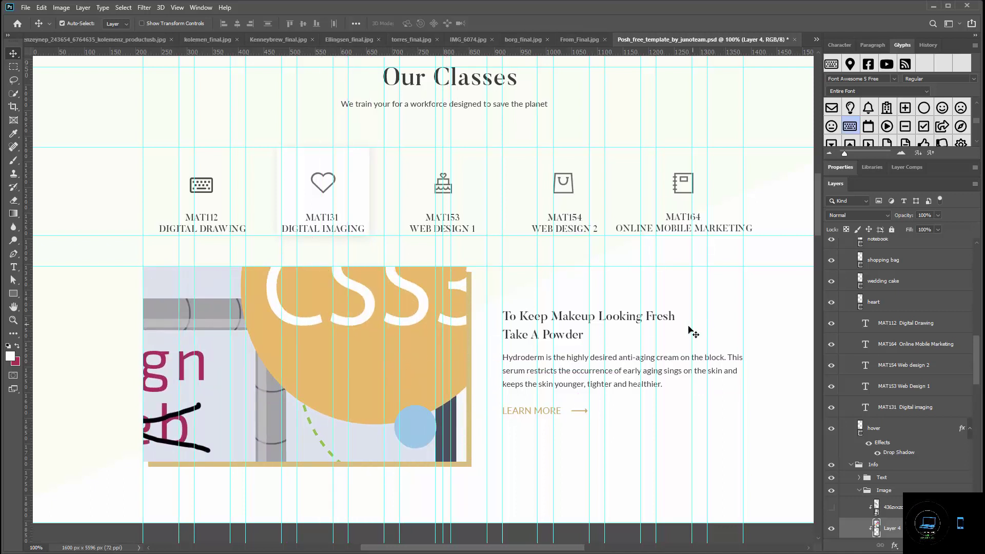
pyautogui.press('ctrl')
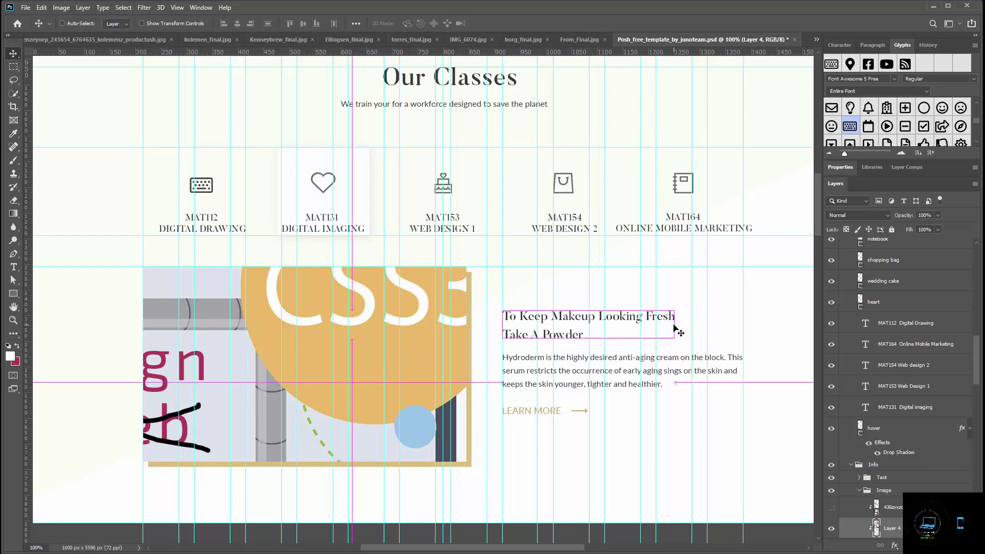
pyautogui.hotkey('ctrl', 't')
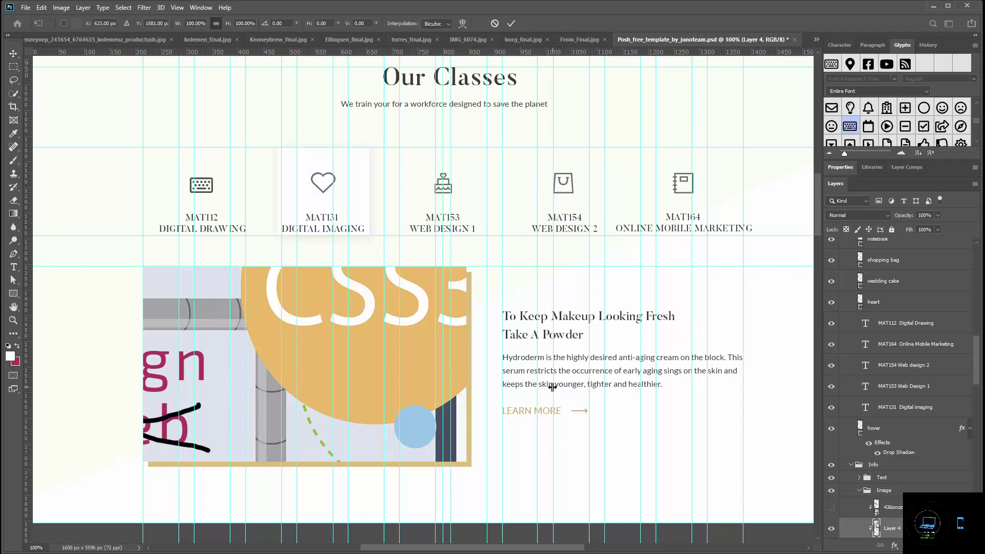
pyautogui.scroll(-10, 552, 388)
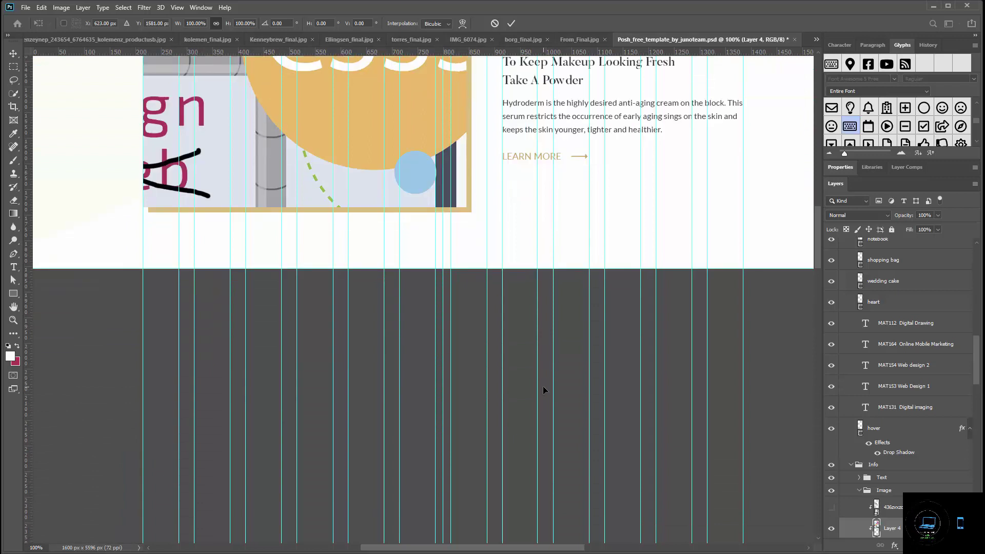
pyautogui.scroll(-2, 544, 390)
pyautogui.scroll(-3, 898, 385)
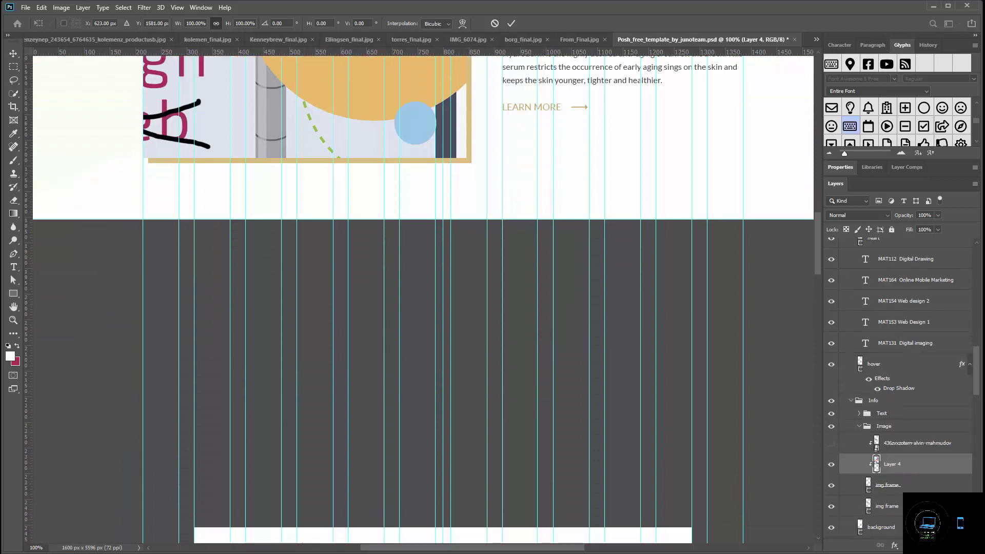
pyautogui.scroll(3, 882, 520)
pyautogui.press('Return')
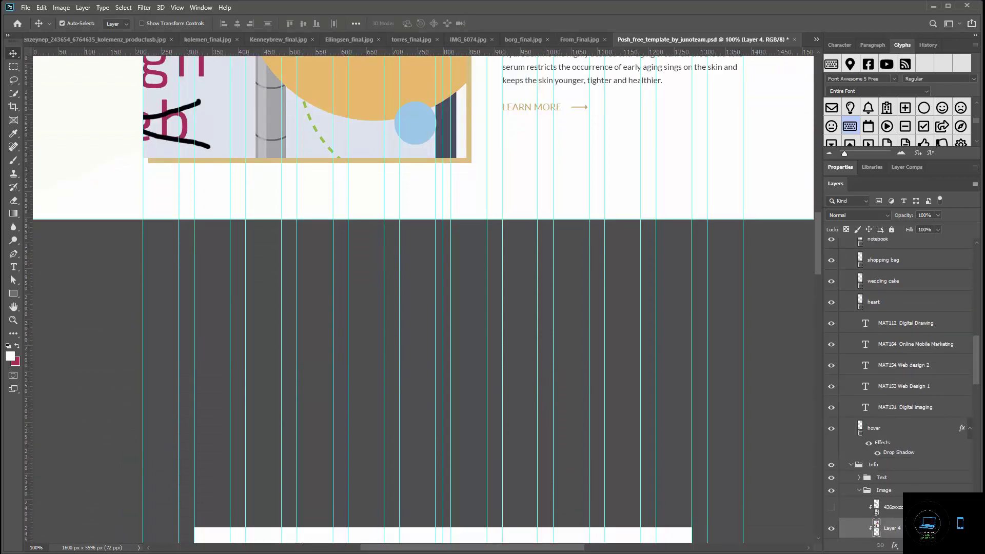
pyautogui.scroll(5, 523, 221)
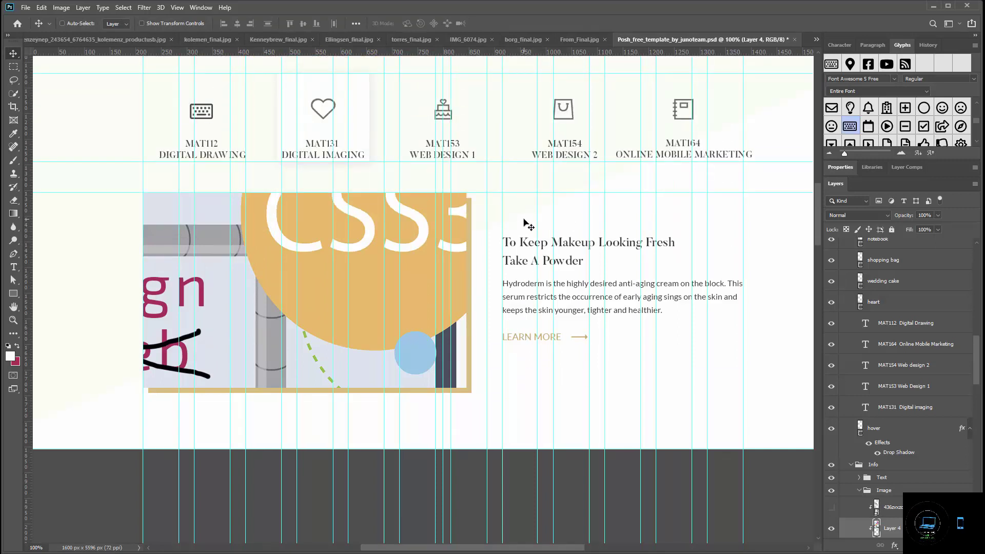
# Free-transform the poster layer and scale it down proportionally to about 69% from its upper-left corner.
pyautogui.hotkey('ctrl', 't')
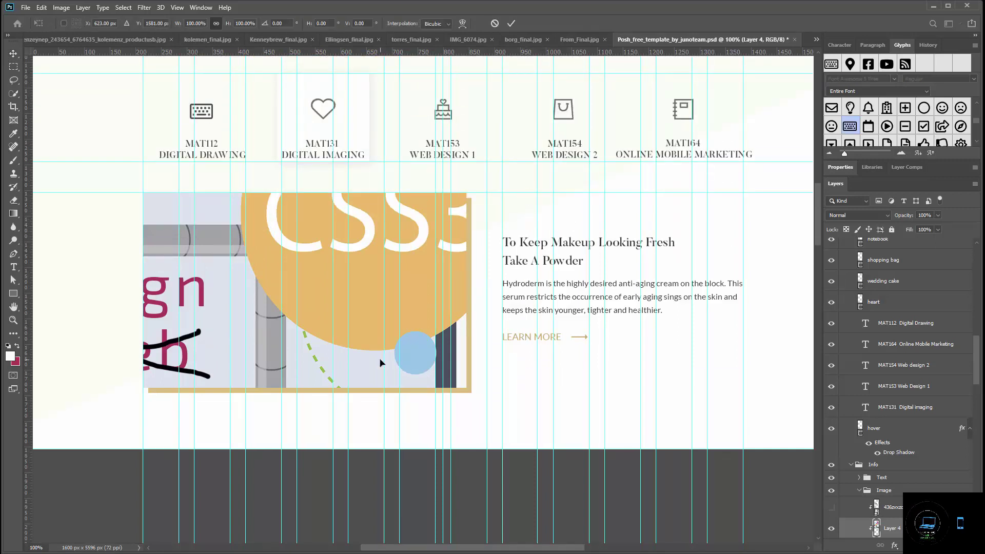
pyautogui.scroll(-3, 381, 362)
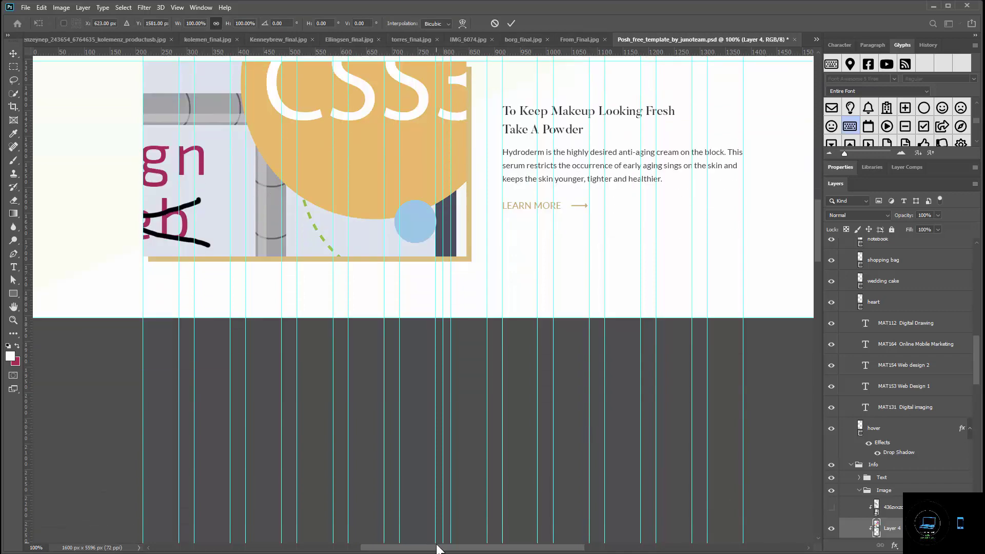
pyautogui.moveTo(439, 550); pyautogui.dragTo(197, 511)
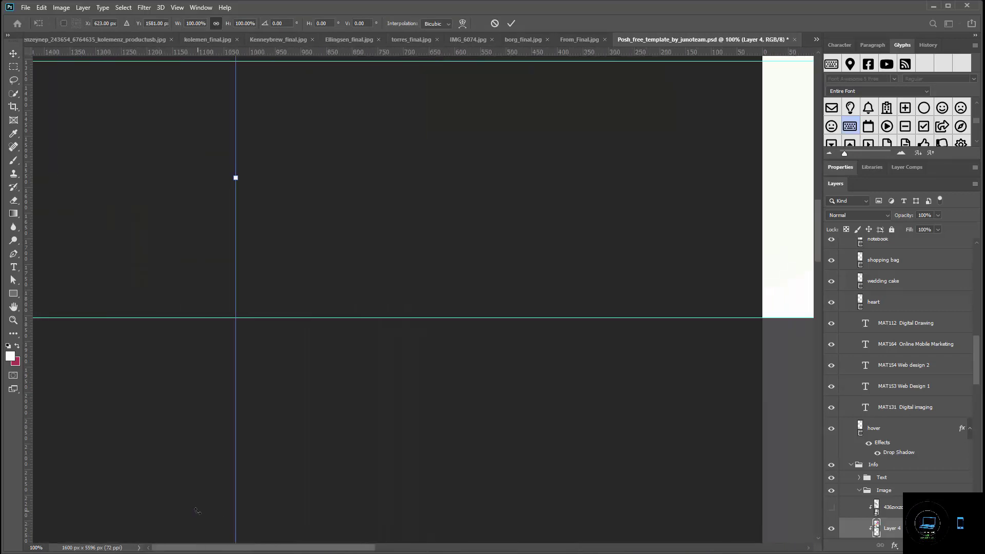
pyautogui.scroll(7, 338, 427)
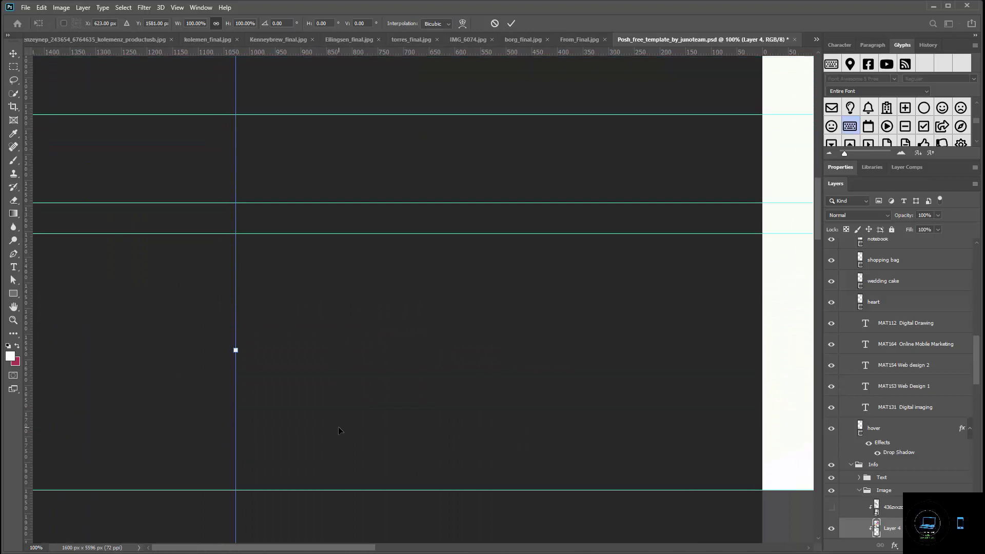
pyautogui.scroll(7, 337, 421)
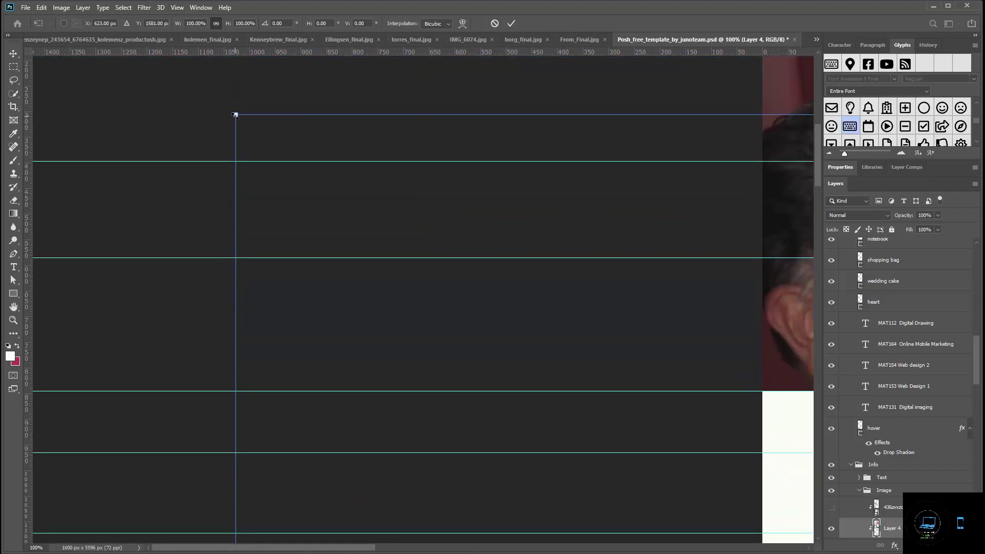
pyautogui.moveTo(235, 115); pyautogui.dragTo(780, 507)
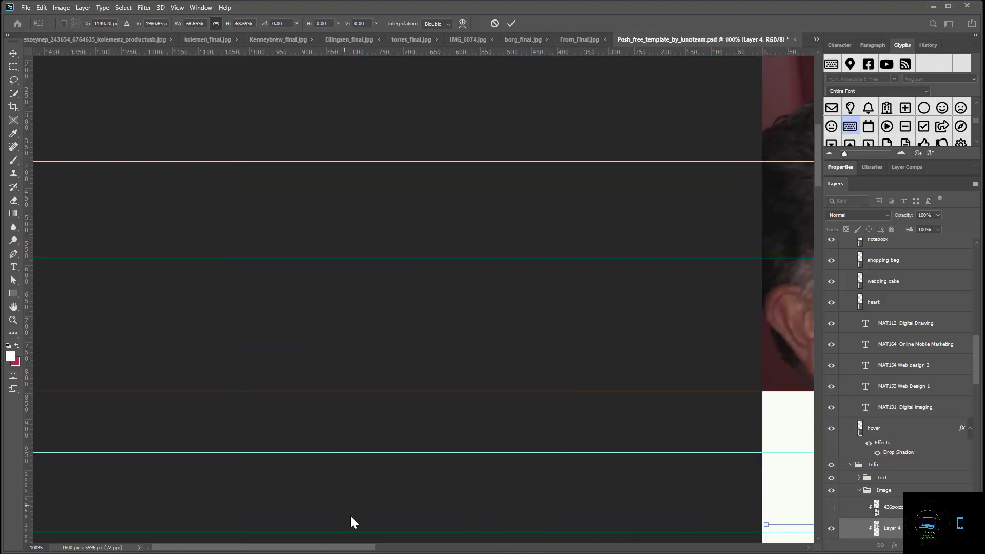
# Shrink the poster to about 59% from its upper-left corner and shift it left over the image frame.
pyautogui.moveTo(354, 549); pyautogui.dragTo(536, 549)
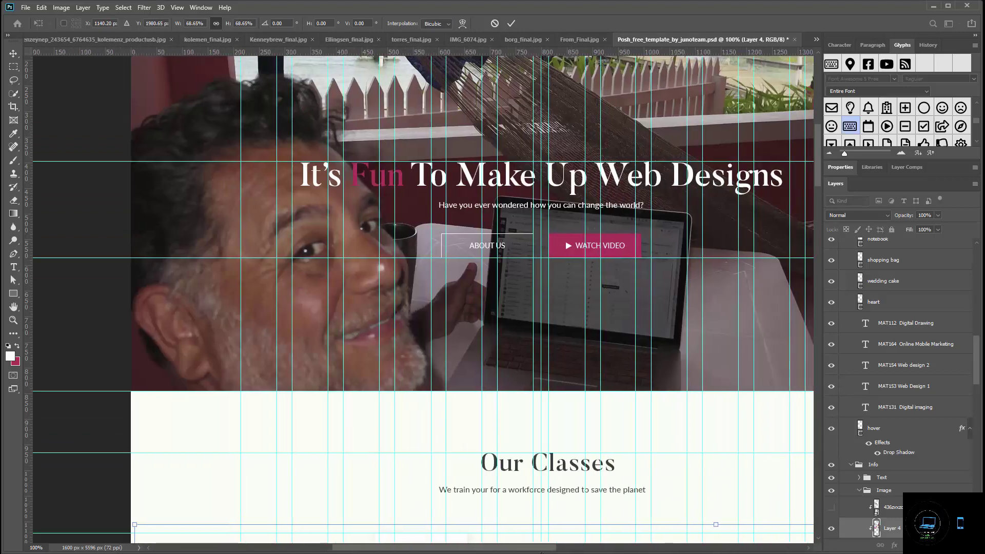
pyautogui.scroll(-8, 531, 464)
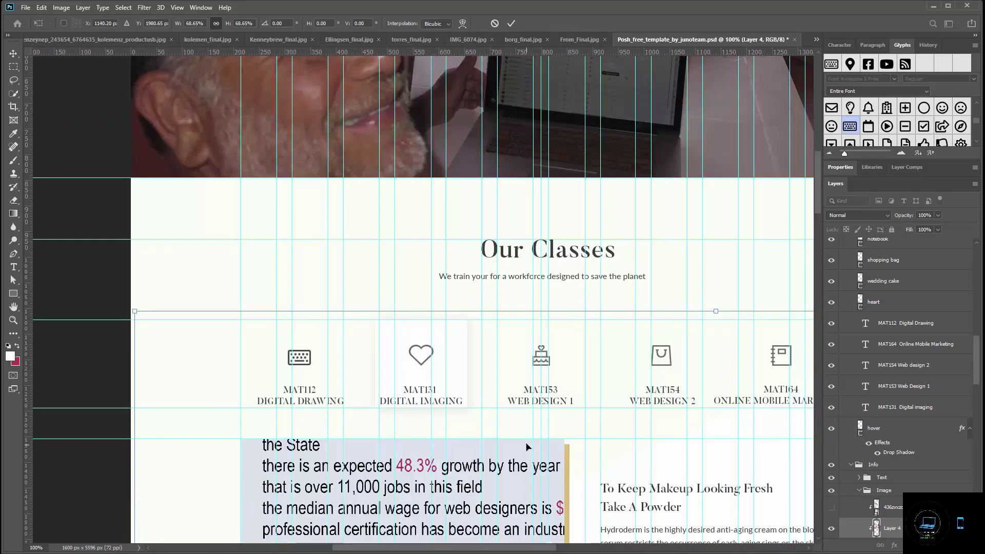
pyautogui.scroll(-1, 529, 448)
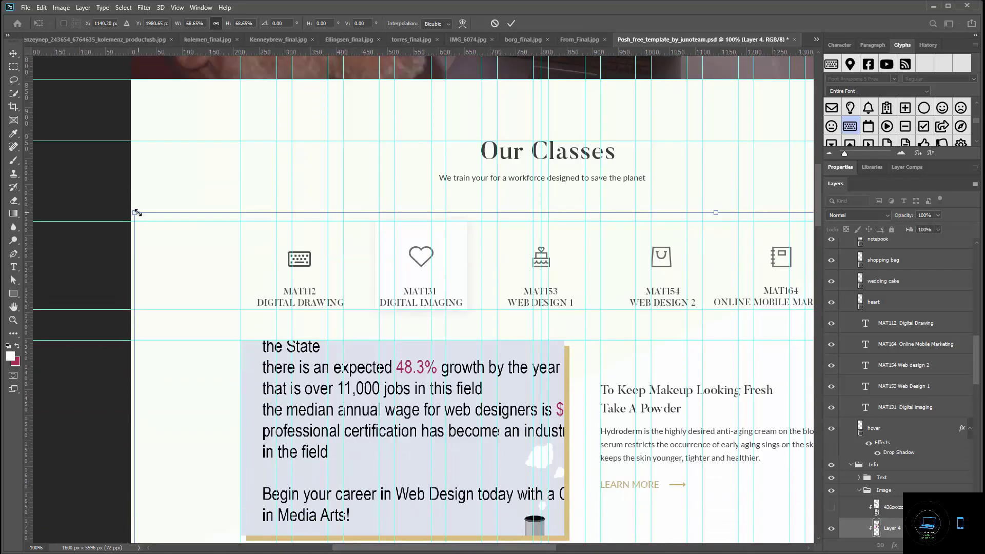
pyautogui.moveTo(139, 216); pyautogui.dragTo(276, 376)
pyautogui.moveTo(406, 418); pyautogui.dragTo(303, 395)
# Scale the poster down proportionally to about 28% from its lower-right corner.
pyautogui.moveTo(403, 550); pyautogui.dragTo(491, 549)
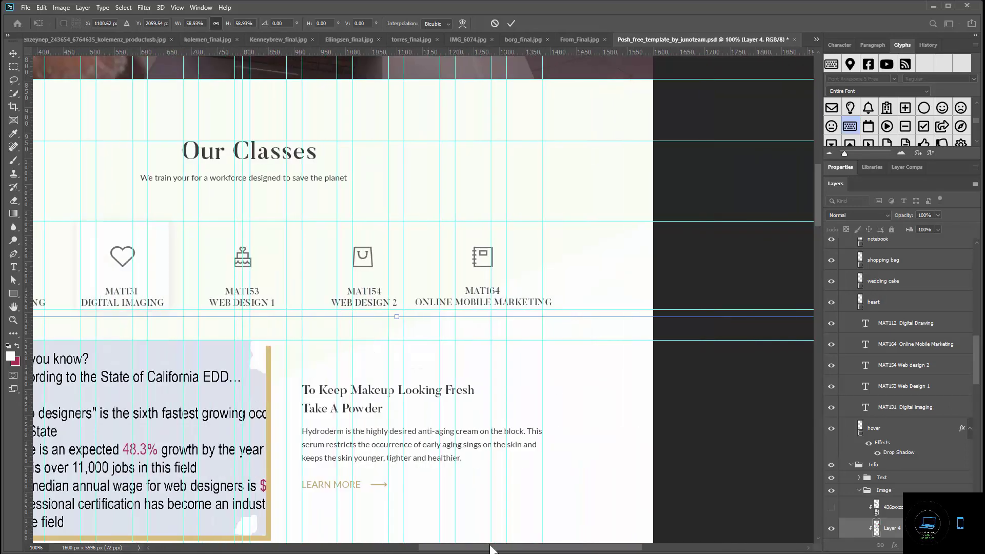
pyautogui.moveTo(430, 547); pyautogui.dragTo(503, 547)
pyautogui.scroll(-3, 513, 482)
pyautogui.scroll(-12, 511, 477)
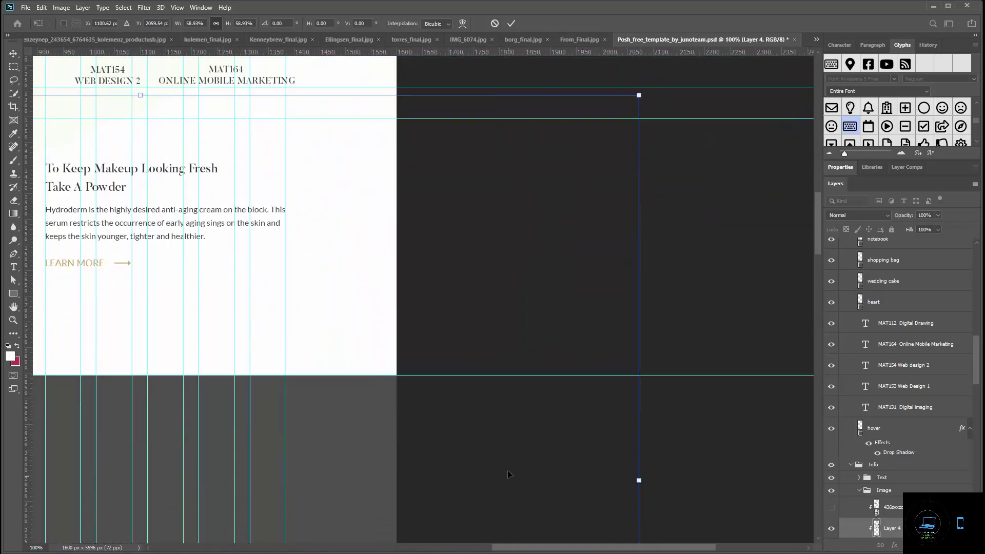
pyautogui.scroll(-7, 506, 472)
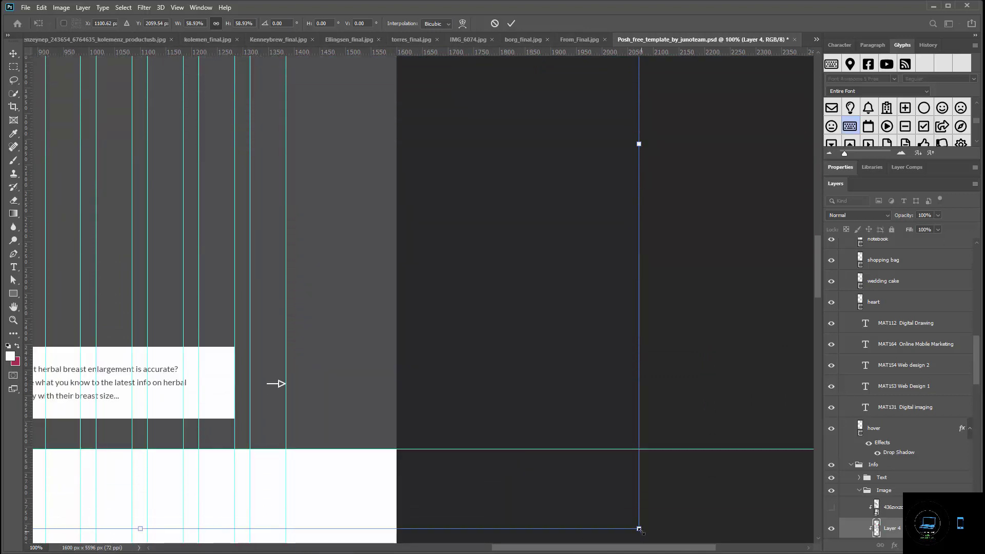
pyautogui.moveTo(642, 532); pyautogui.dragTo(112, 109)
# Fit the poster over the image frame by repositioning it and scaling it down through about 20% to about 18%, roughly 586 × 453 px.
pyautogui.moveTo(548, 547); pyautogui.dragTo(400, 534)
pyautogui.scroll(5, 374, 483)
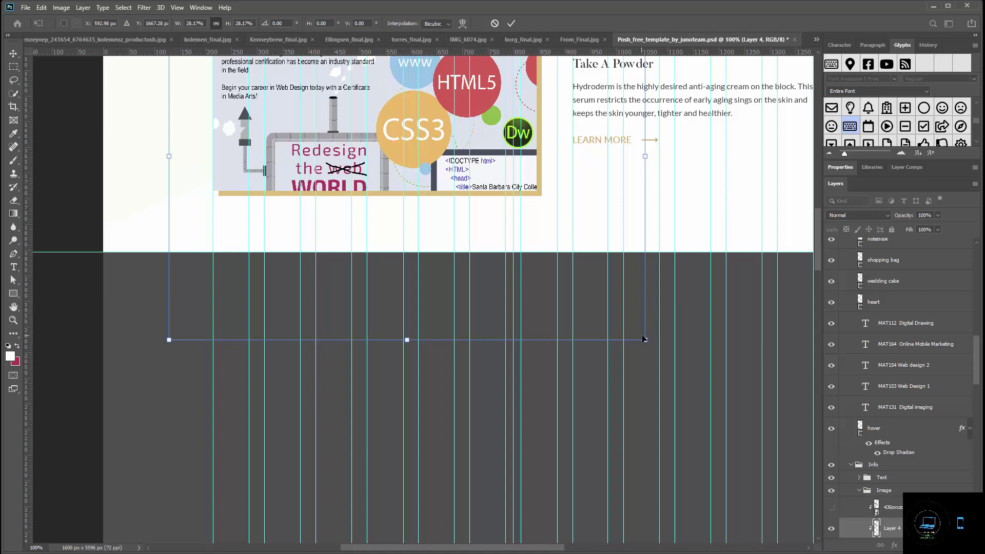
pyautogui.moveTo(646, 339); pyautogui.dragTo(559, 167)
pyautogui.scroll(3, 496, 285)
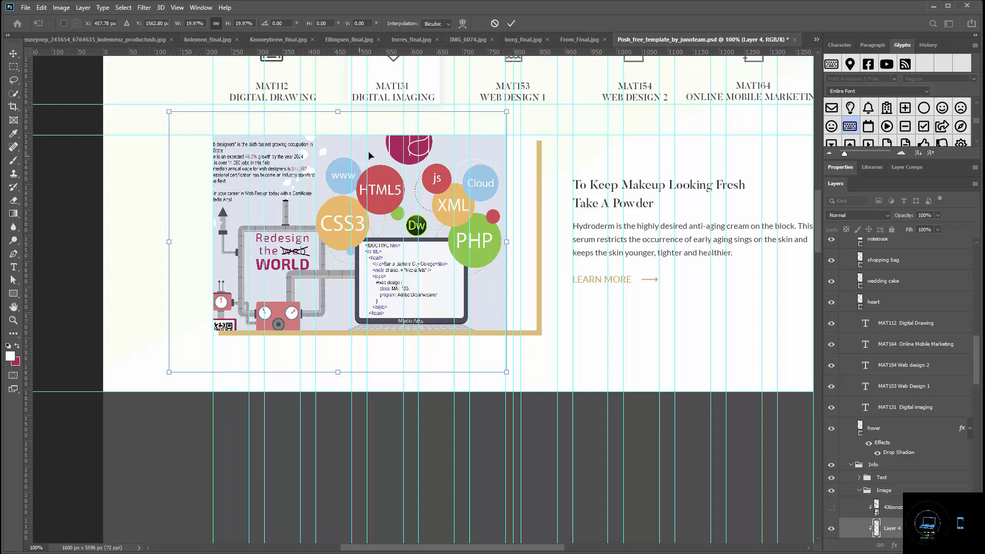
pyautogui.moveTo(368, 155); pyautogui.dragTo(400, 146)
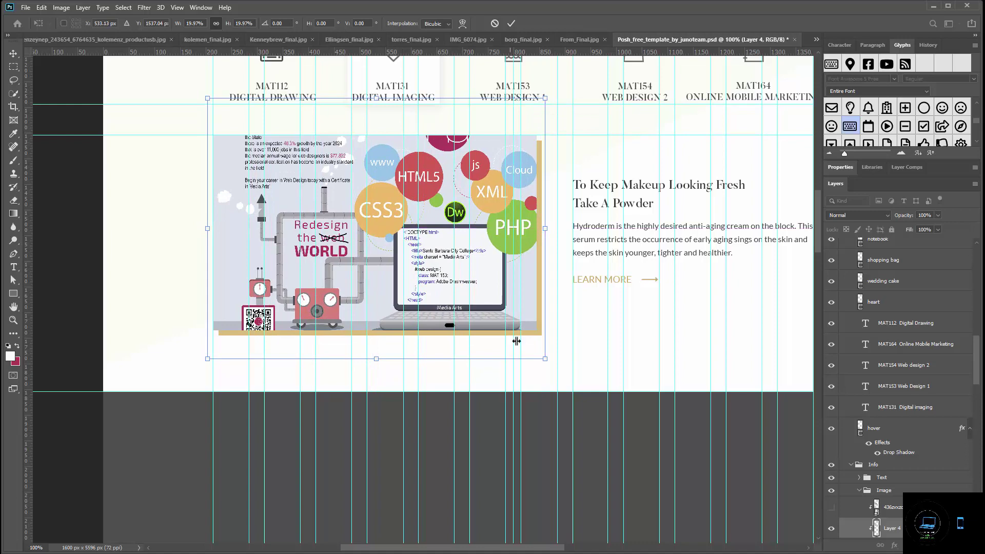
pyautogui.moveTo(545, 359); pyautogui.dragTo(521, 311)
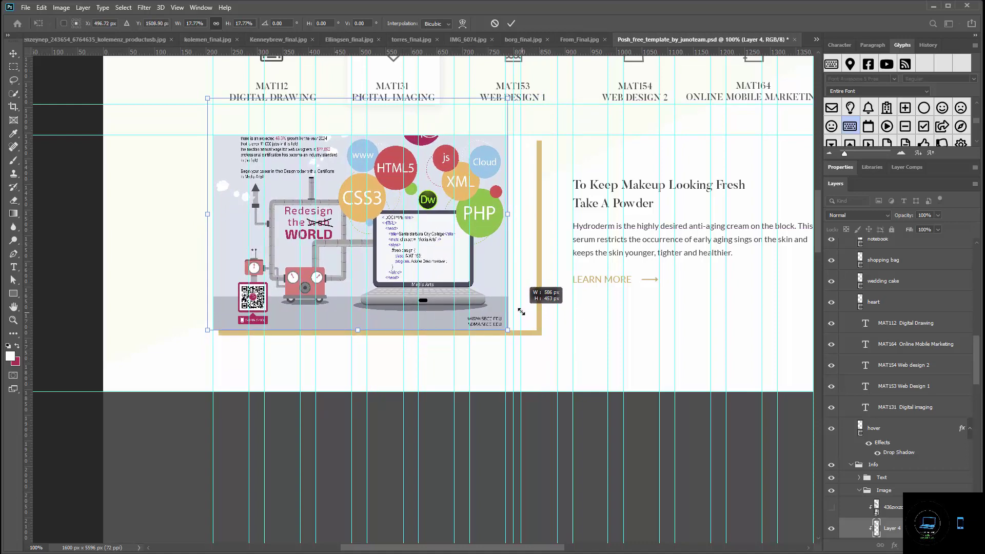
# Scale the web design poster to 18.88% and position it over the image frame below the class icons.
pyautogui.moveTo(363, 278); pyautogui.dragTo(390, 278)
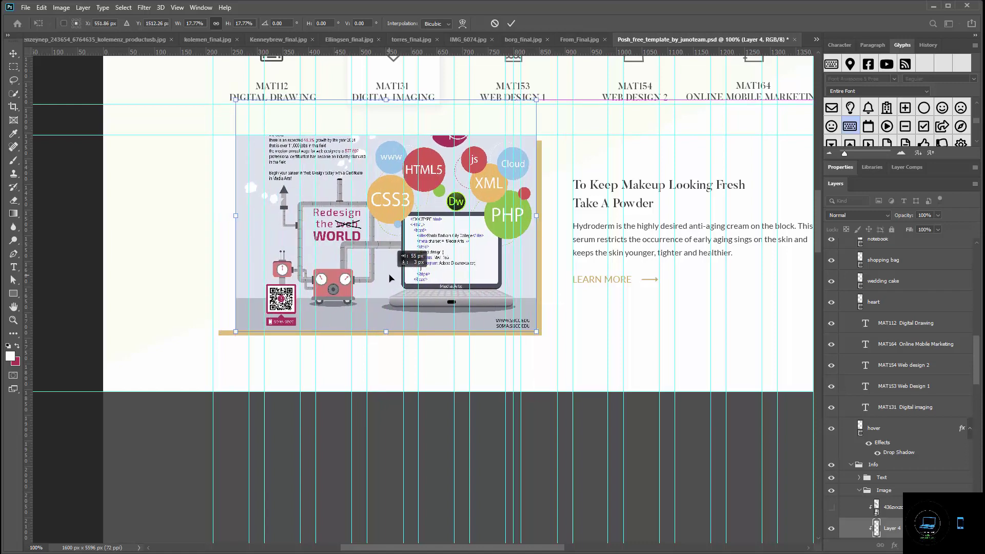
pyautogui.scroll(3, 358, 313)
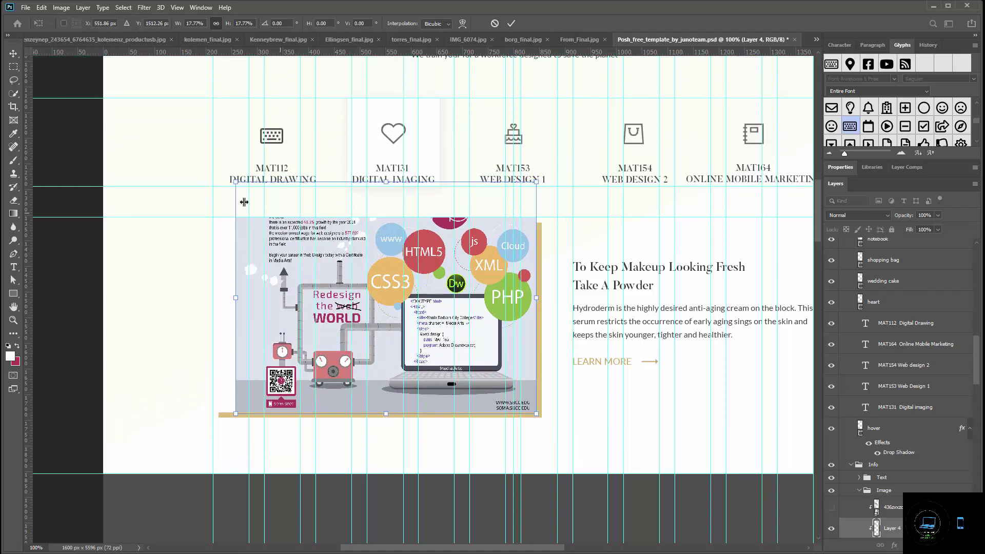
pyautogui.moveTo(236, 181); pyautogui.dragTo(211, 174)
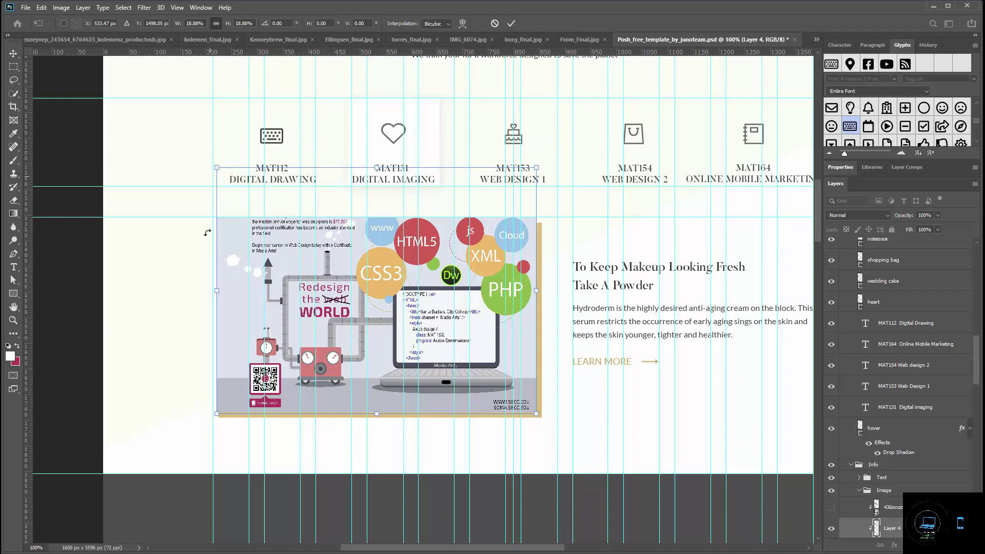
pyautogui.press('Return')
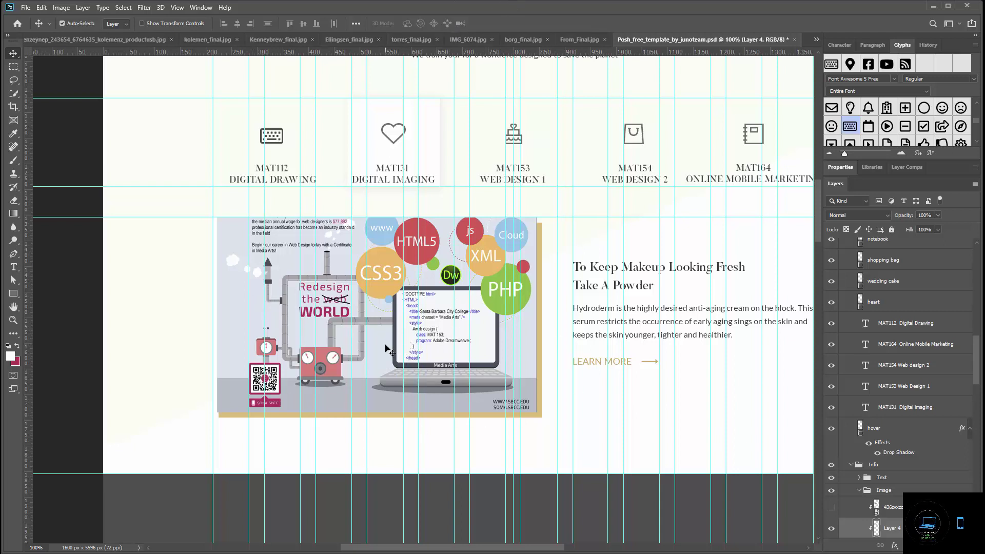
pyautogui.moveTo(385, 347)
pyautogui.mouseDown()
pyautogui.moveTo(388, 356)
pyautogui.moveTo(363, 336)
pyautogui.moveTo(388, 347)
pyautogui.mouseUp()
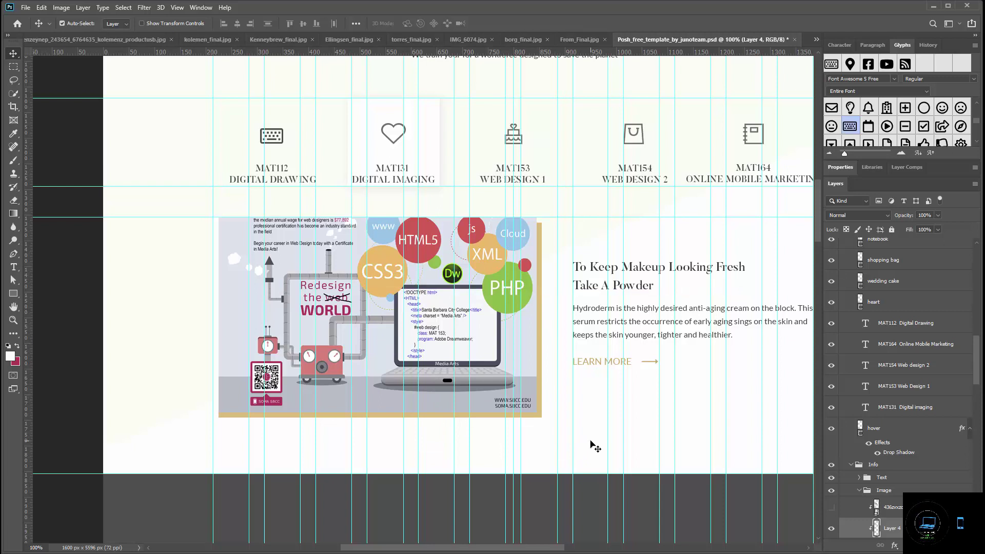
# Recolor the gold frame behind the poster with the template's magenta accent color.
pyautogui.scroll(2, 593, 445)
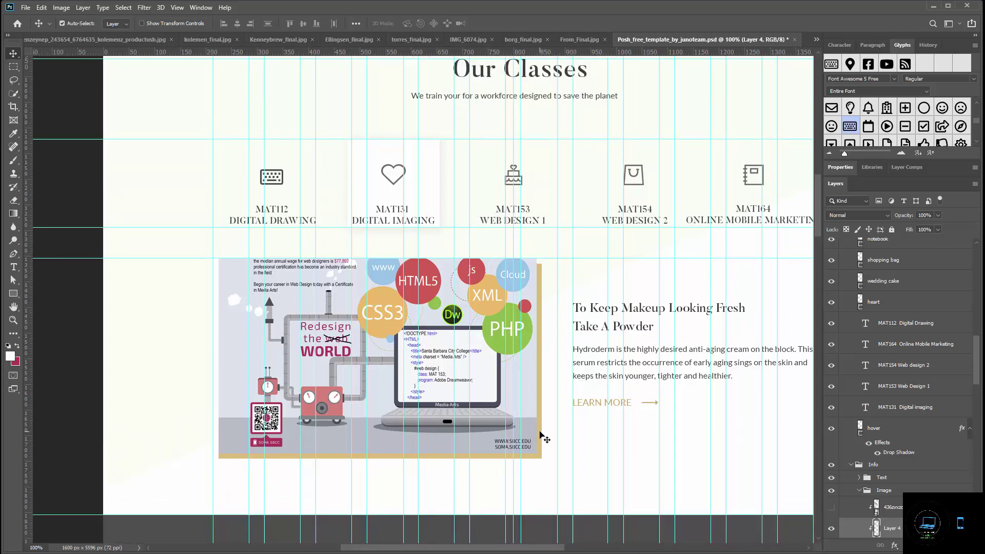
pyautogui.click(544, 439)
pyautogui.moveTo(870, 468); pyautogui.dragTo(867, 446)
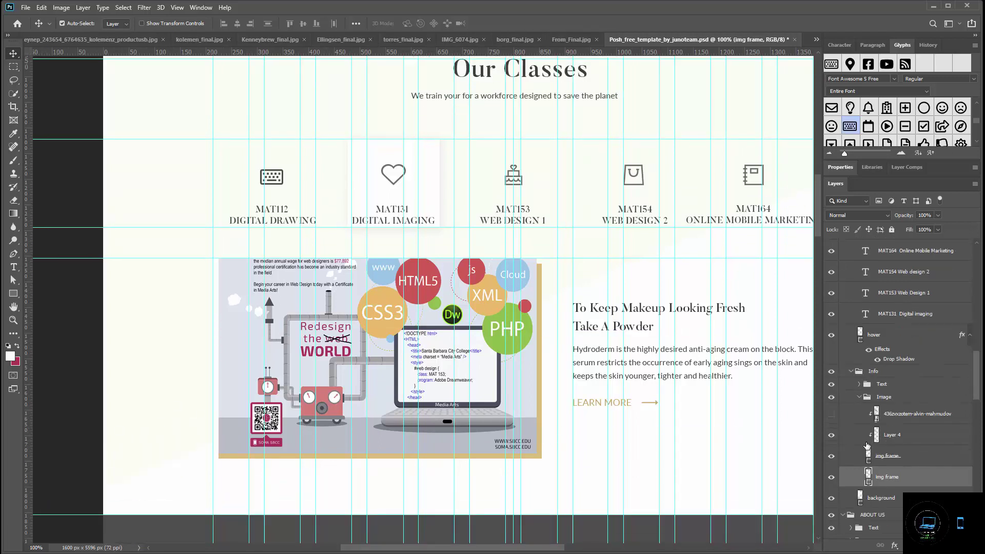
pyautogui.scroll(-3, 868, 447)
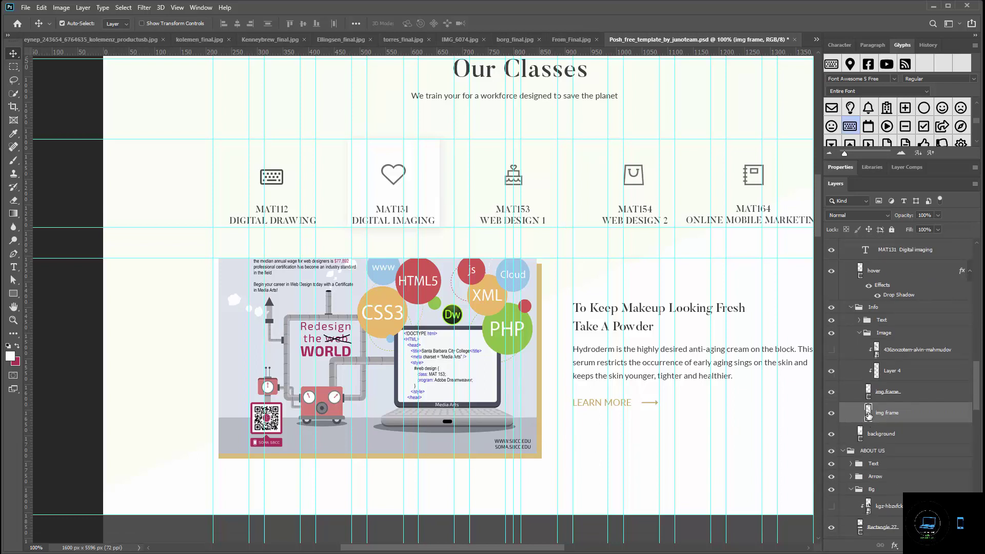
pyautogui.press('i')
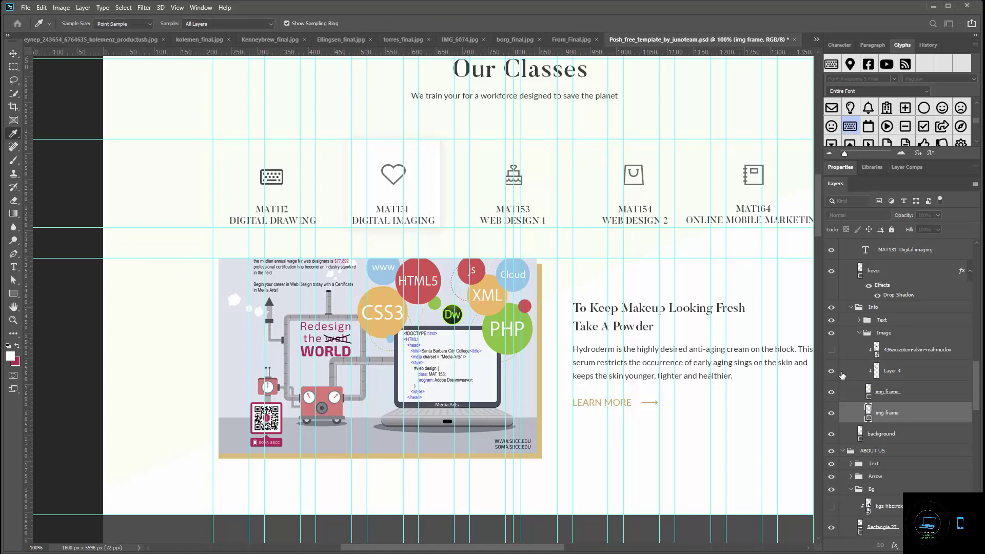
pyautogui.scroll(3, 842, 376)
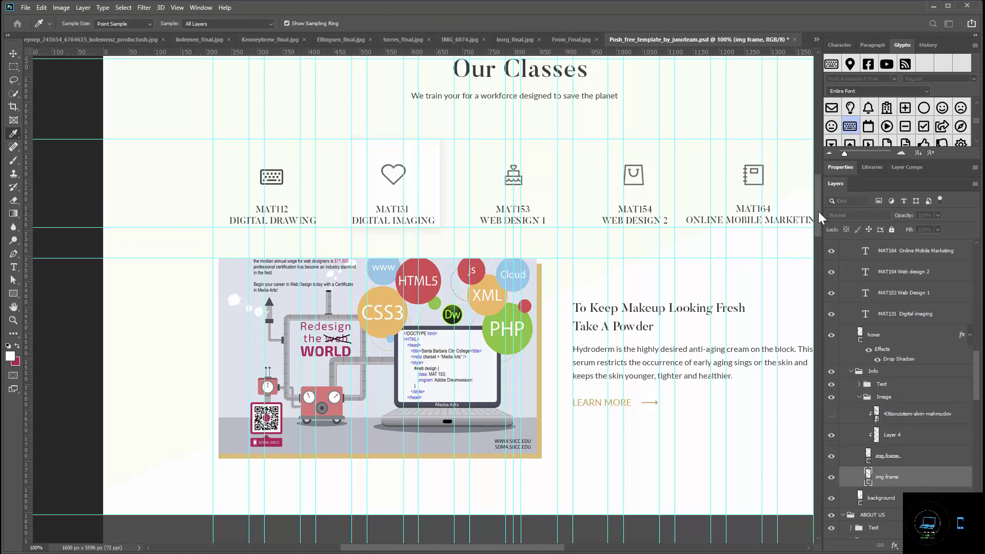
pyautogui.moveTo(818, 214); pyautogui.dragTo(819, 129)
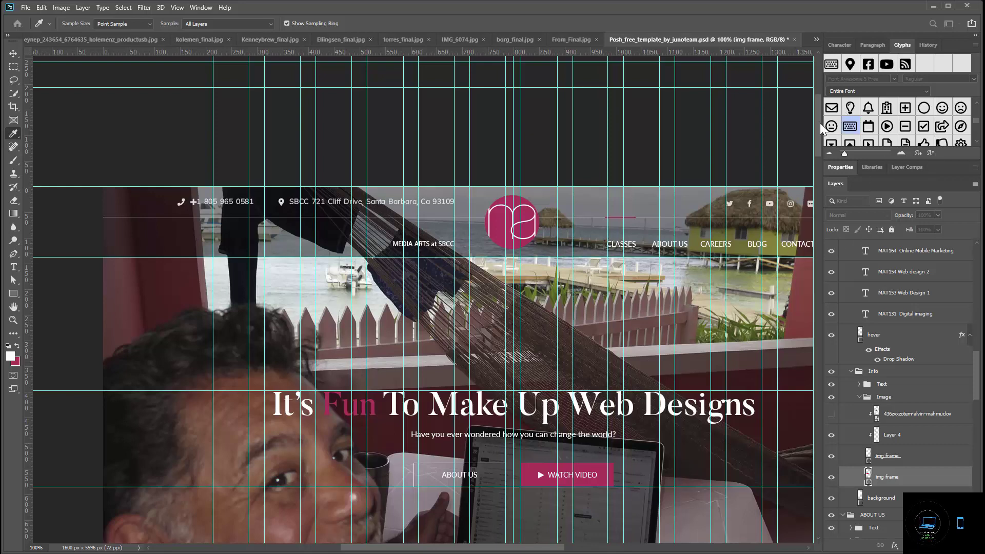
pyautogui.moveTo(820, 124); pyautogui.dragTo(826, 226)
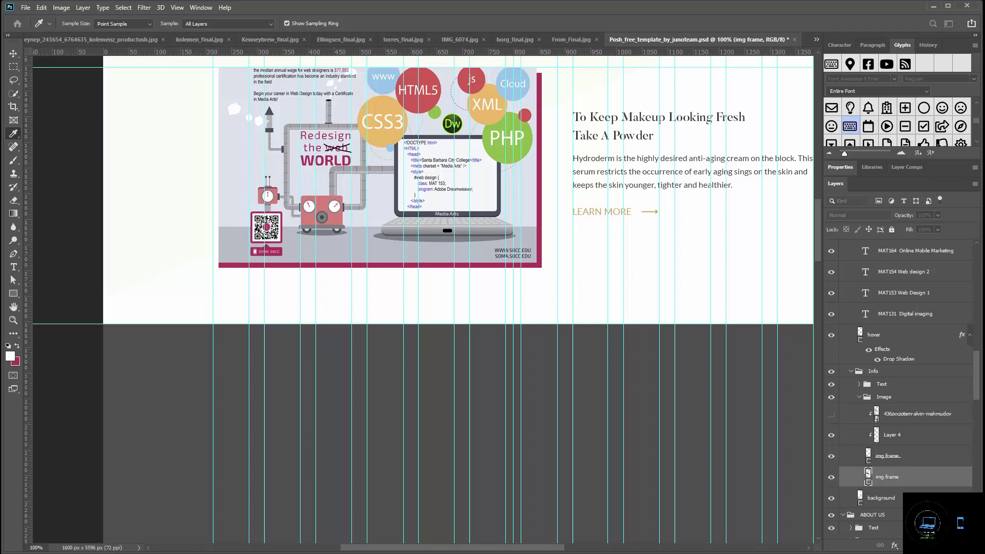
# Recolor the LEARN MORE text and its arrow shape from gold to the magenta accent color.
pyautogui.press('v')
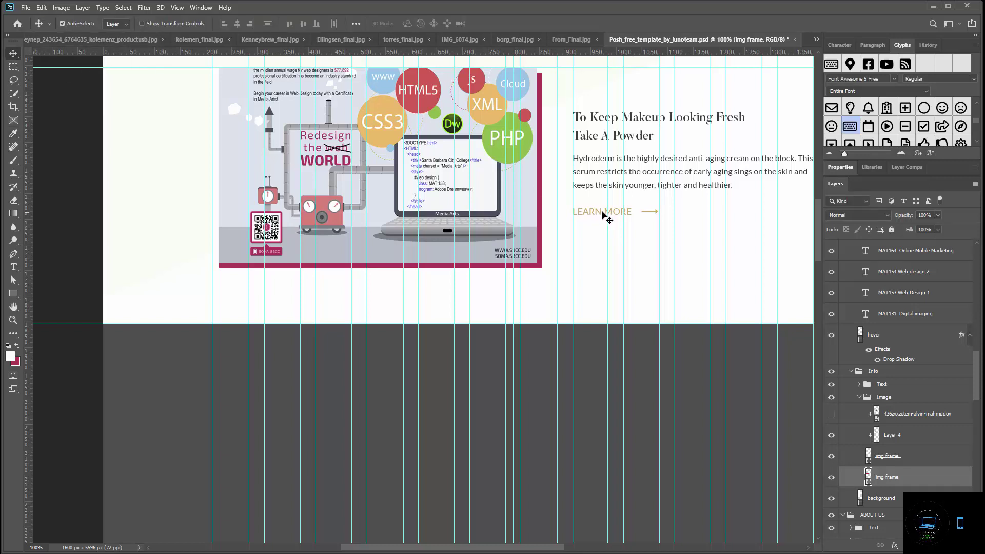
pyautogui.click(601, 213)
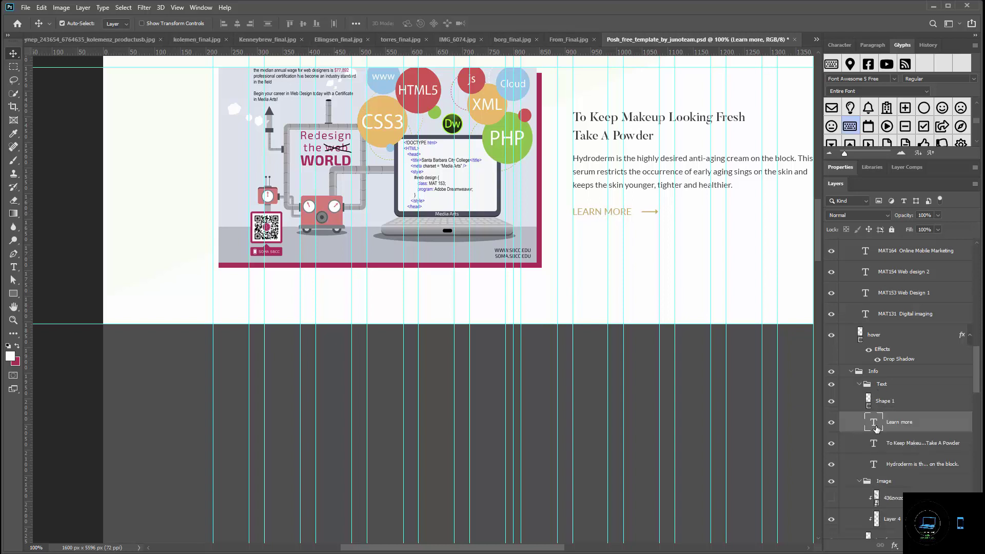
pyautogui.doubleClick(874, 425)
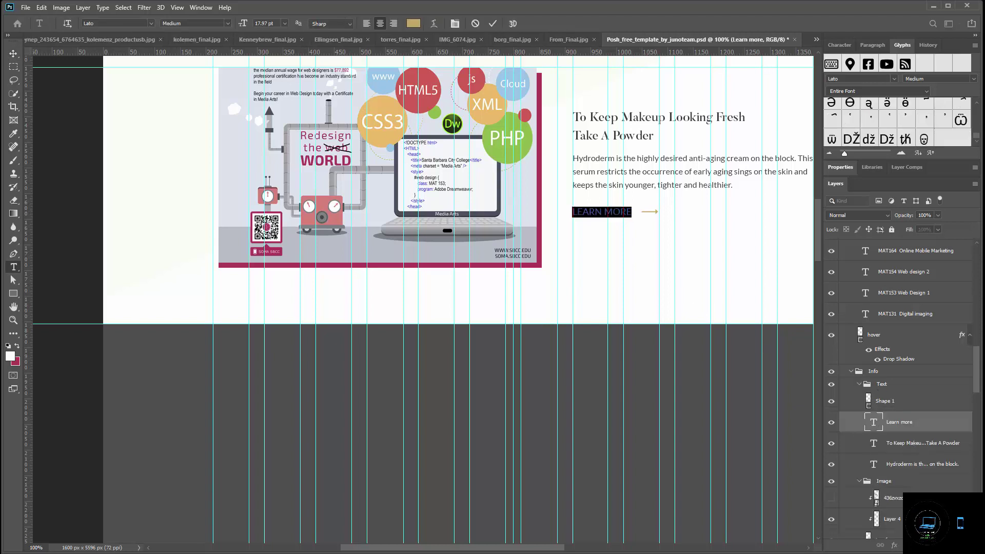
pyautogui.click(413, 24)
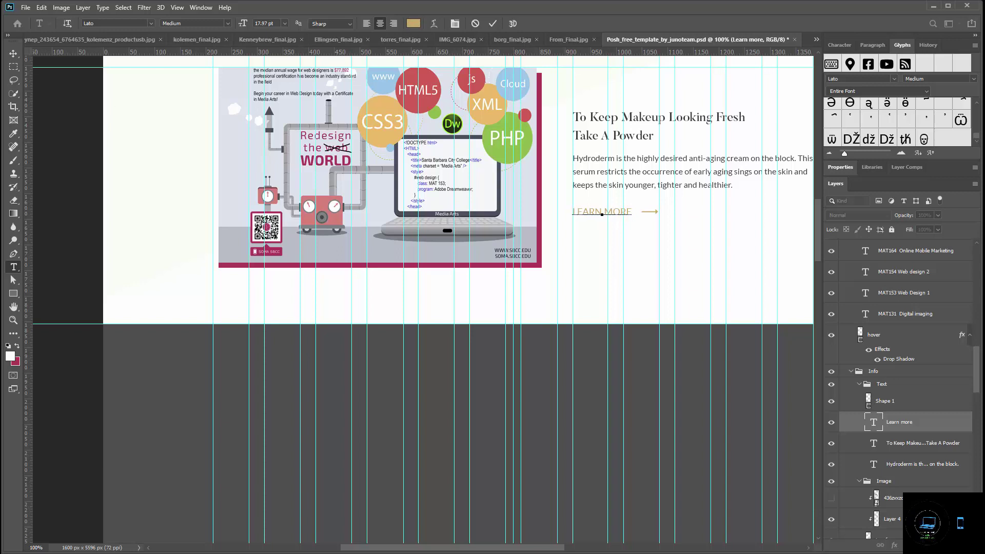
pyautogui.press('Return')
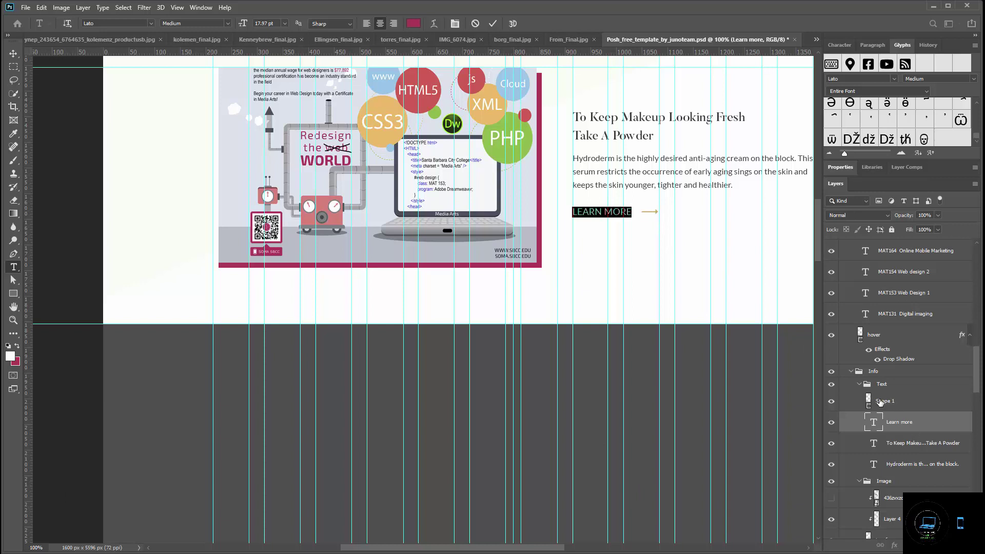
pyautogui.doubleClick(867, 401)
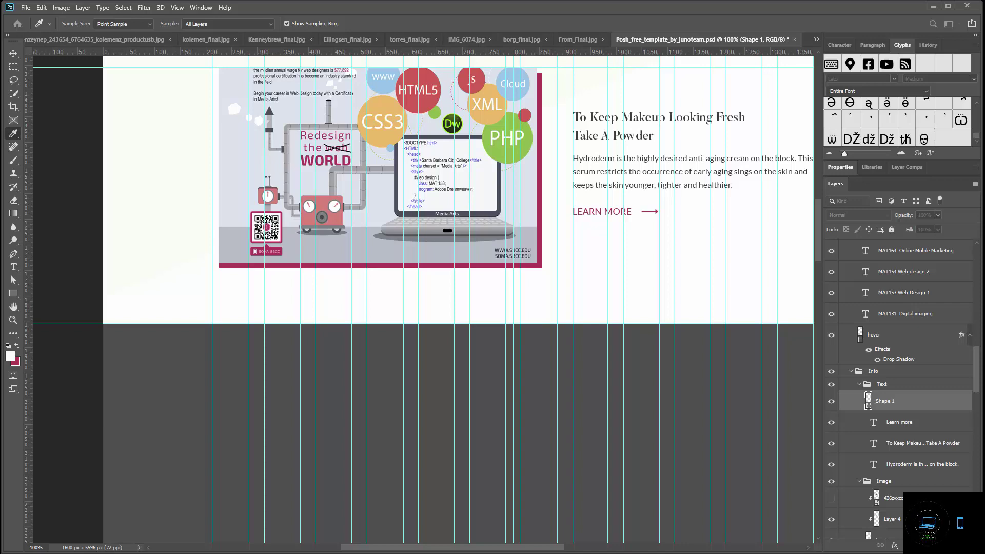
pyautogui.press('Return')
pyautogui.scroll(-2, 645, 242)
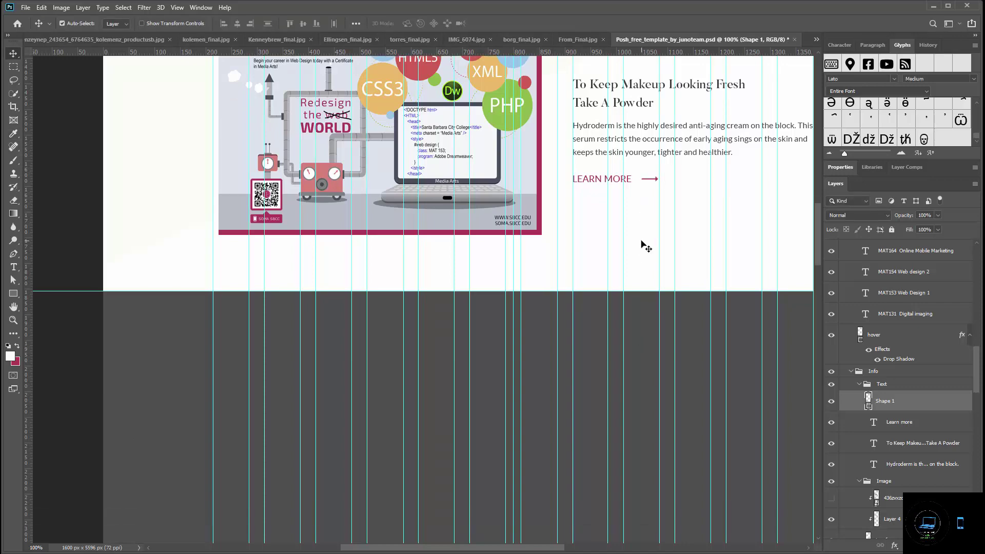
pyautogui.scroll(3, 652, 256)
pyautogui.scroll(2, 656, 268)
pyautogui.scroll(-5, 667, 293)
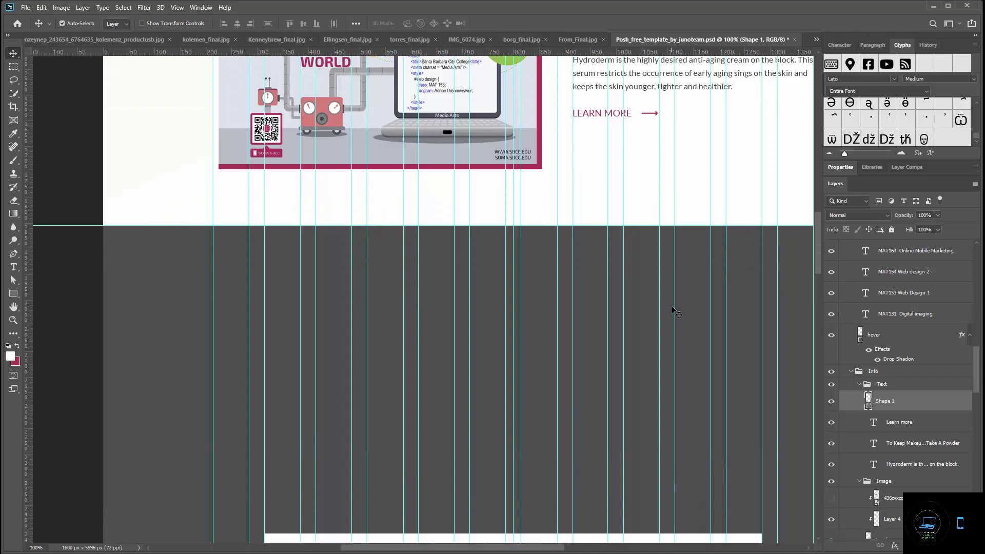
pyautogui.scroll(-5, 672, 314)
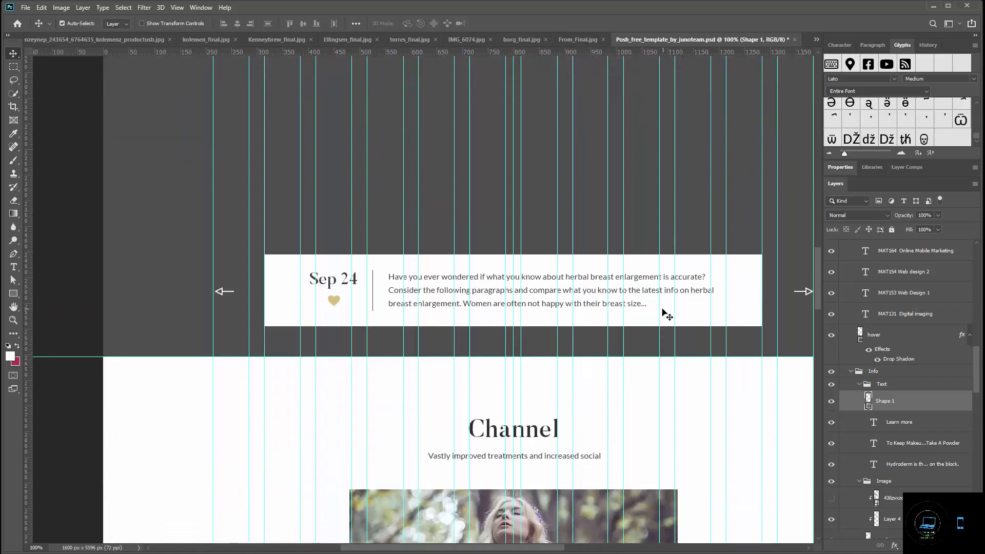
pyautogui.click(336, 260)
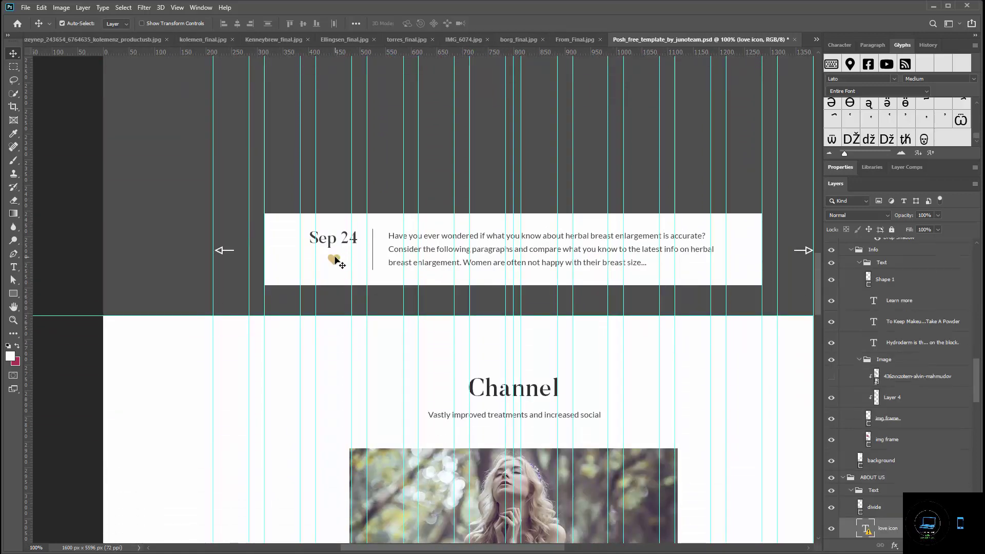
pyautogui.doubleClick(334, 258)
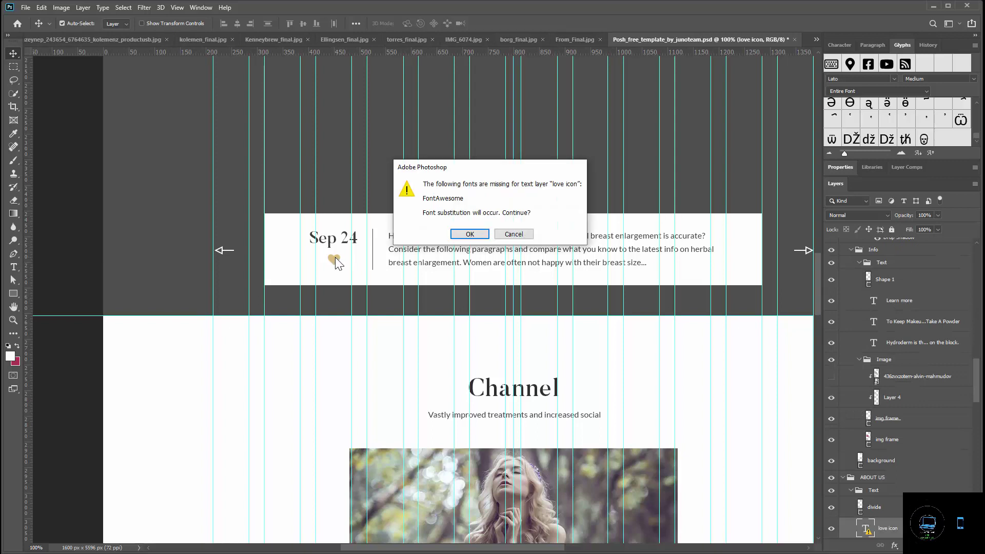
pyautogui.click(514, 234)
# Fill the gold accent bar under the Forehead Lift post's image in the Latest Blog section with the magenta background color.
pyautogui.scroll(-5, 554, 435)
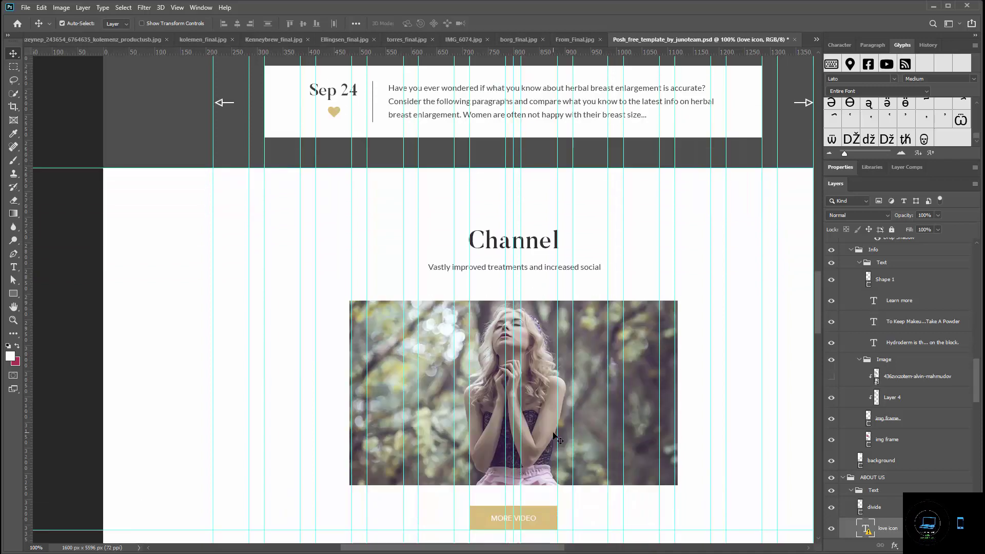
pyautogui.scroll(-4, 554, 435)
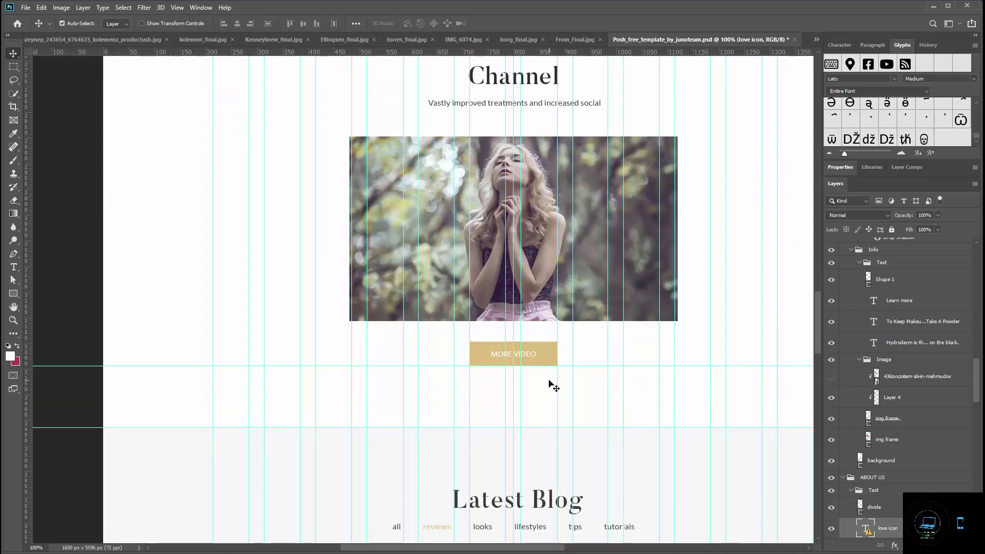
pyautogui.scroll(-5, 549, 384)
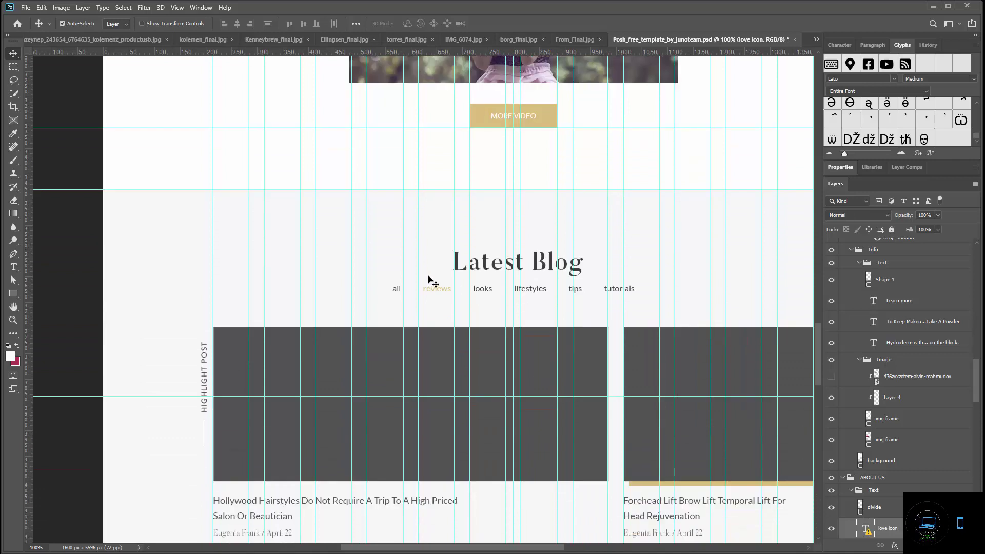
pyautogui.scroll(-2, 682, 359)
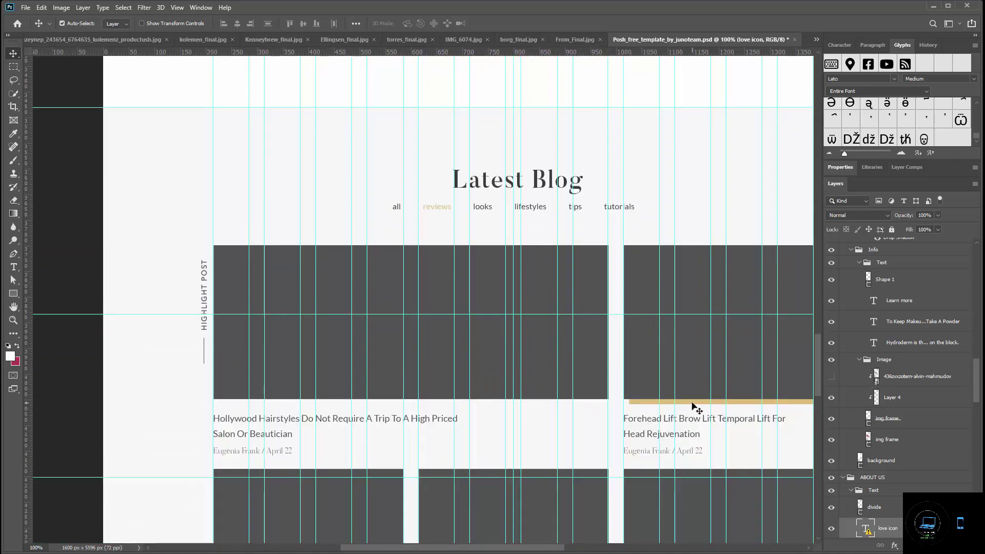
pyautogui.click(695, 407)
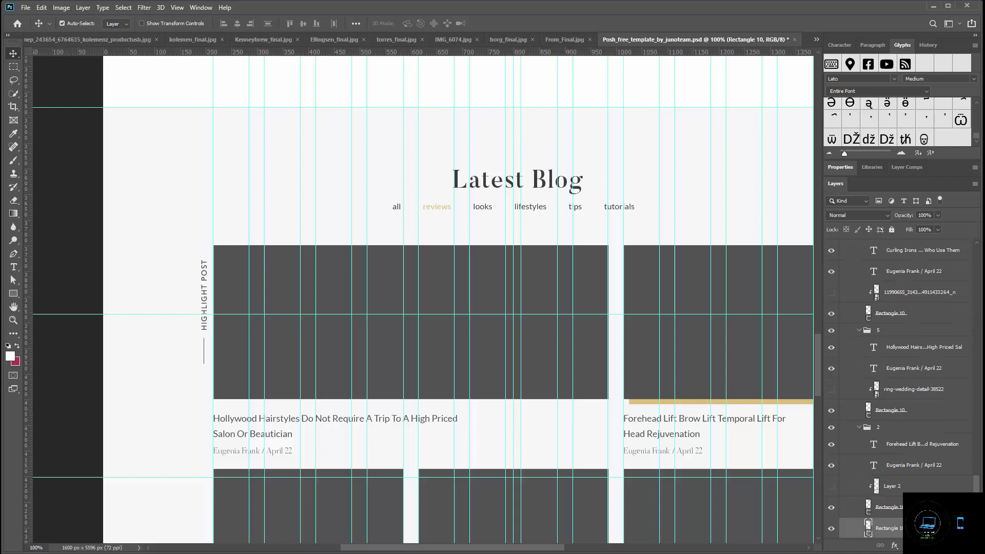
pyautogui.press('i')
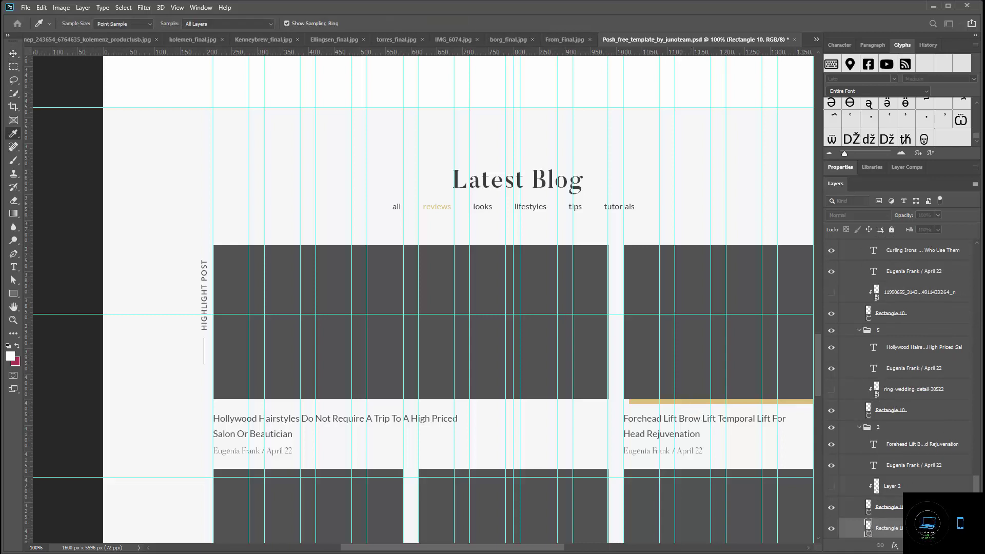
pyautogui.hotkey('ctrl', 'BackSpace')
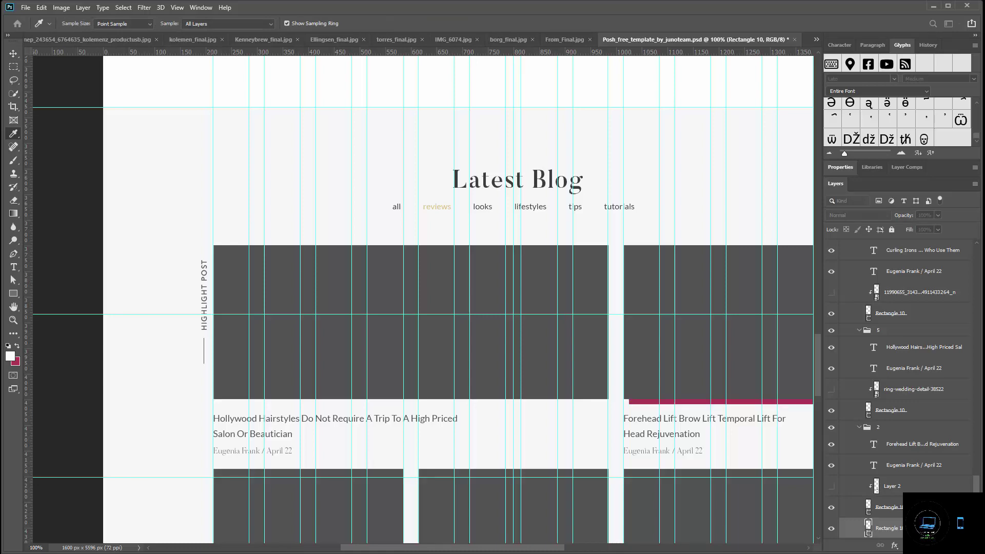
pyautogui.press('v')
# Recolor the gold accents of the address, phone and email icons in the Contact section with the magenta accent color.
pyautogui.scroll(-5, 632, 439)
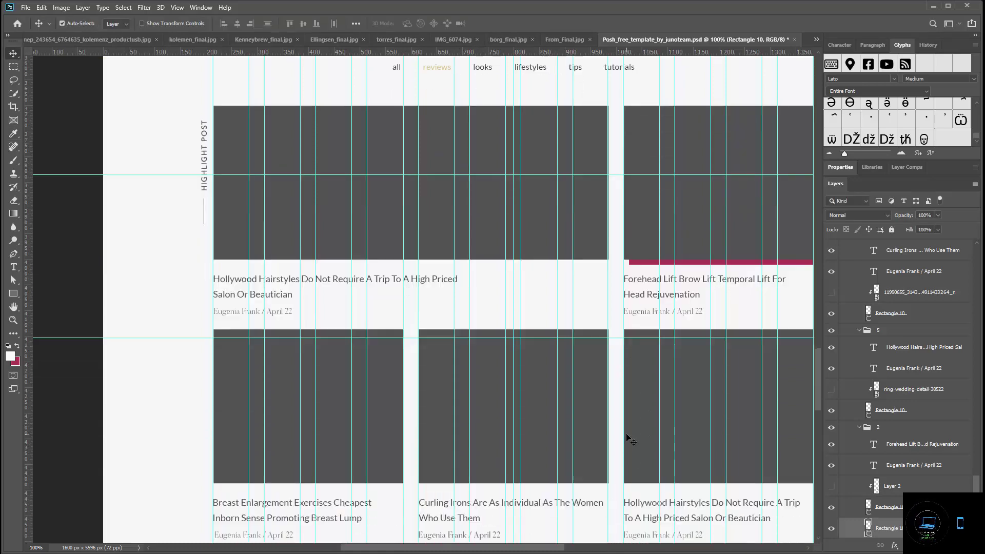
pyautogui.scroll(-6, 632, 438)
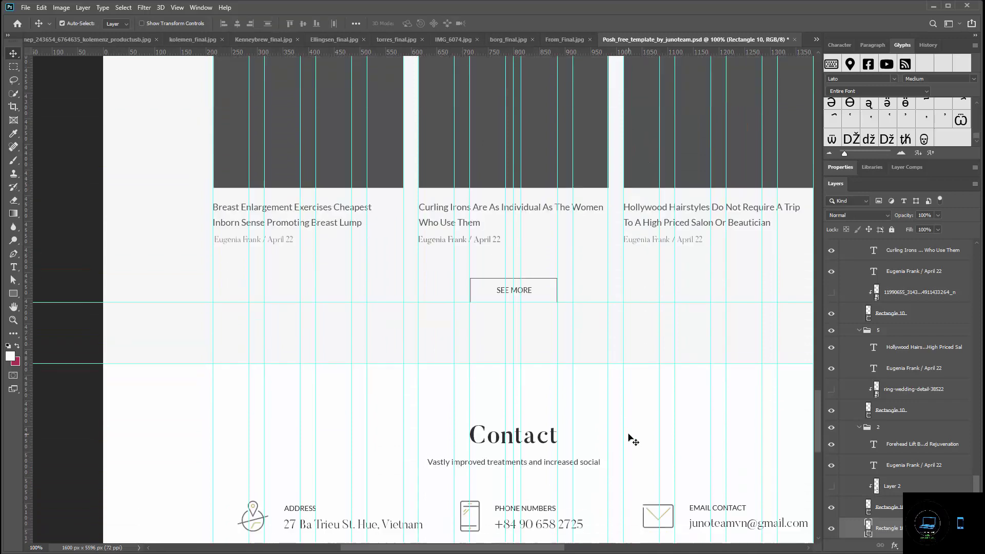
pyautogui.scroll(-2, 633, 439)
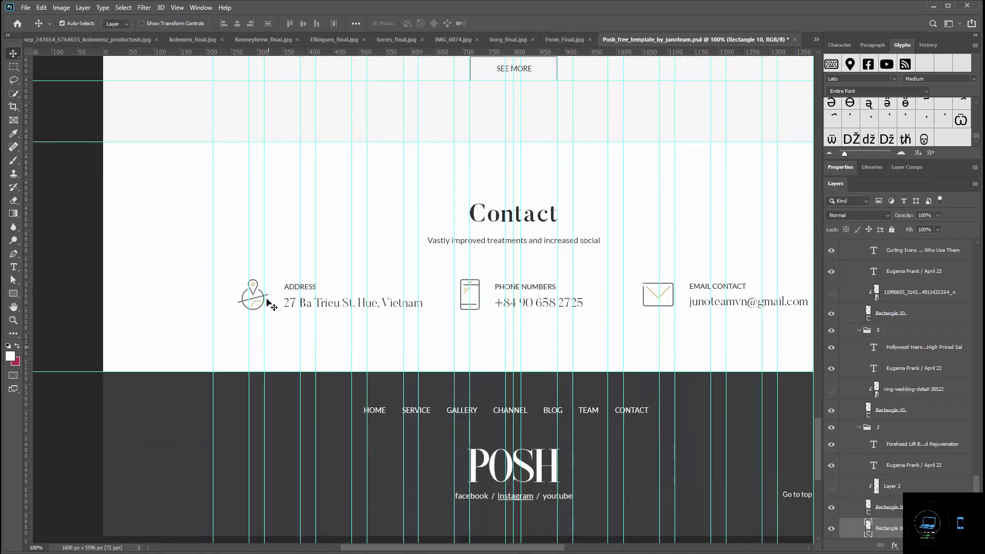
pyautogui.click(253, 287)
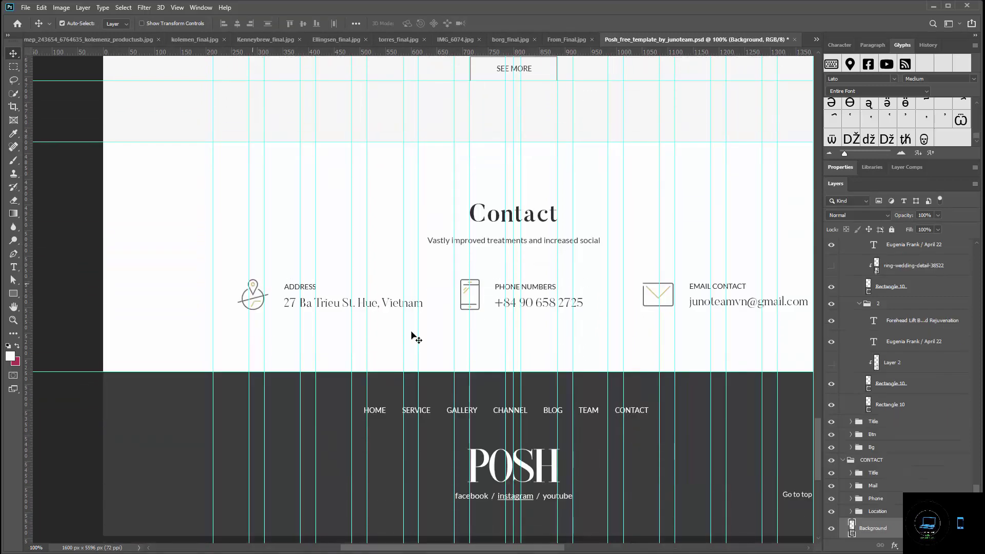
pyautogui.scroll(-1, 919, 468)
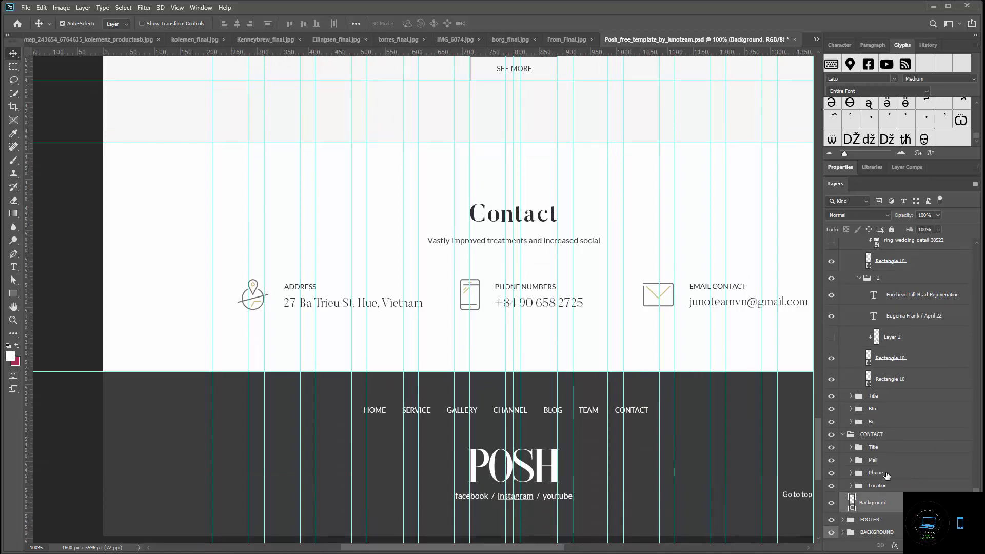
pyautogui.click(254, 285)
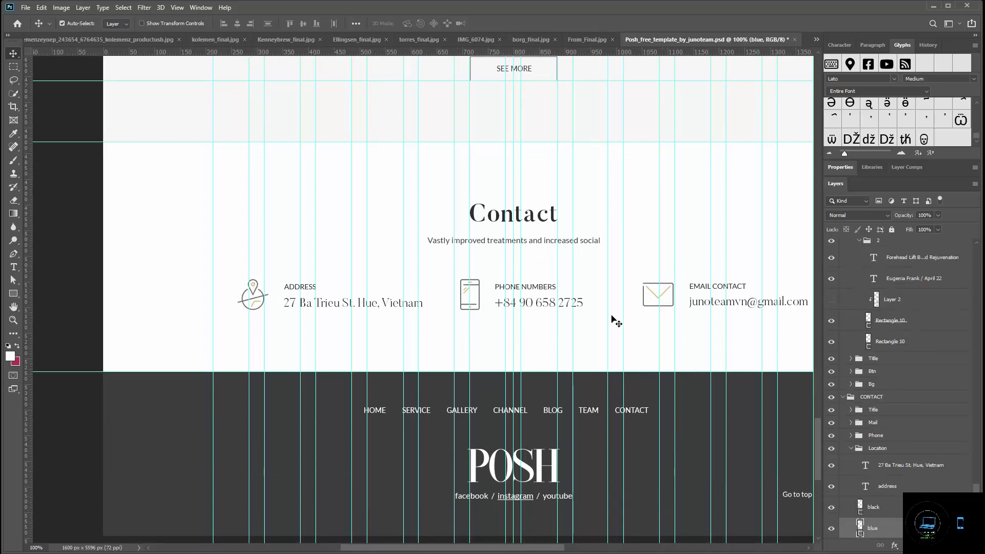
pyautogui.scroll(-2, 871, 418)
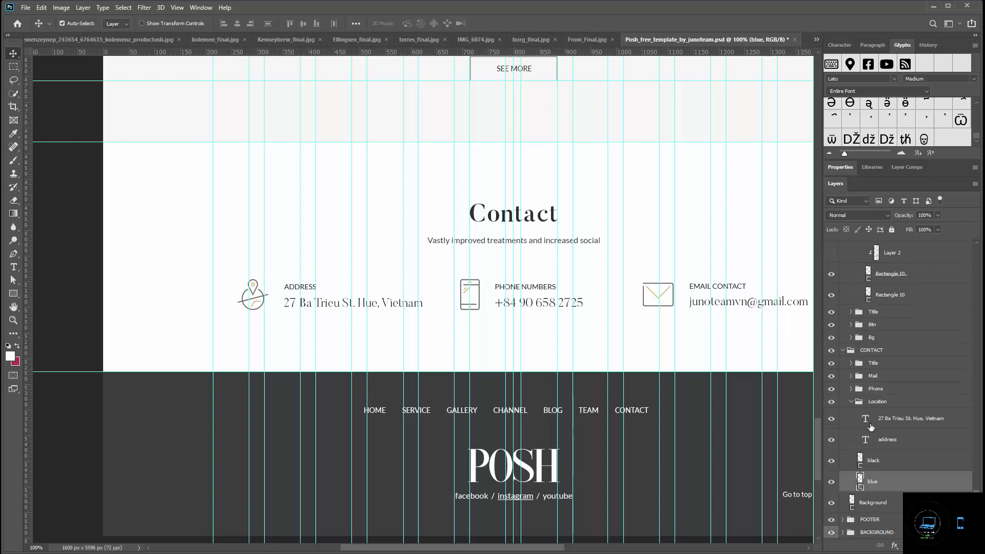
pyautogui.press('i')
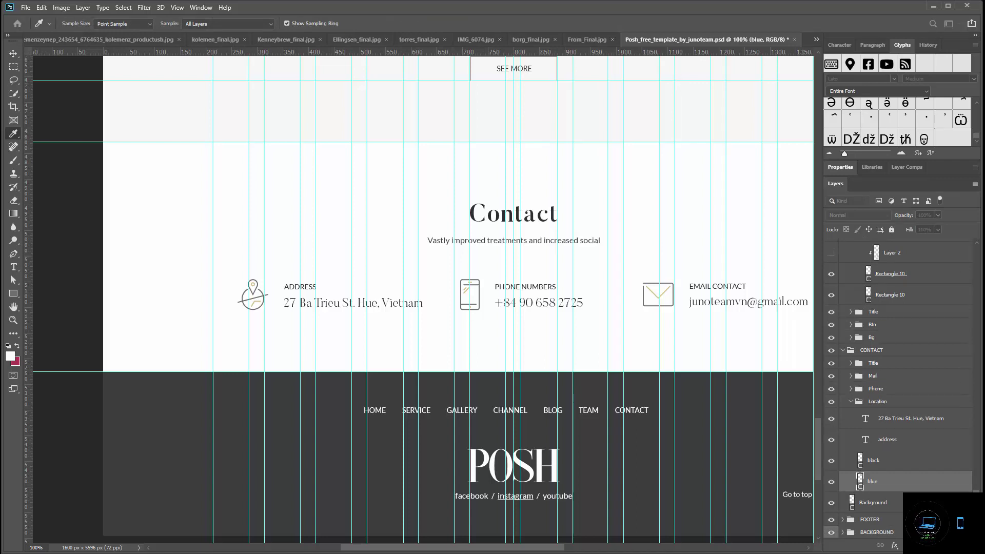
pyautogui.press('v')
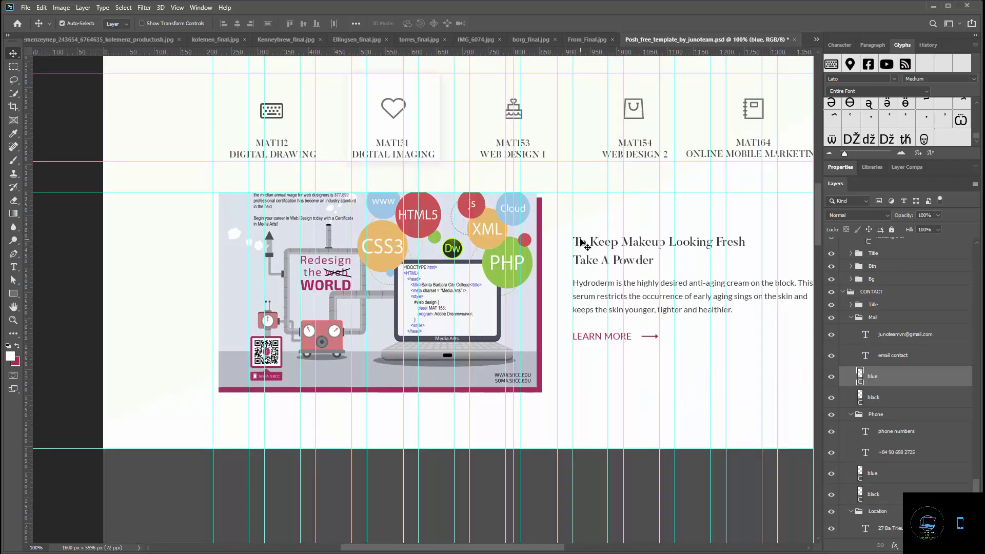
# Replace the makeup heading beside the poster with "We offer a project-based curriculum ensuring the success of each student by providing:" copied from copy.txt in Notepad.
pyautogui.doubleClick(582, 246)
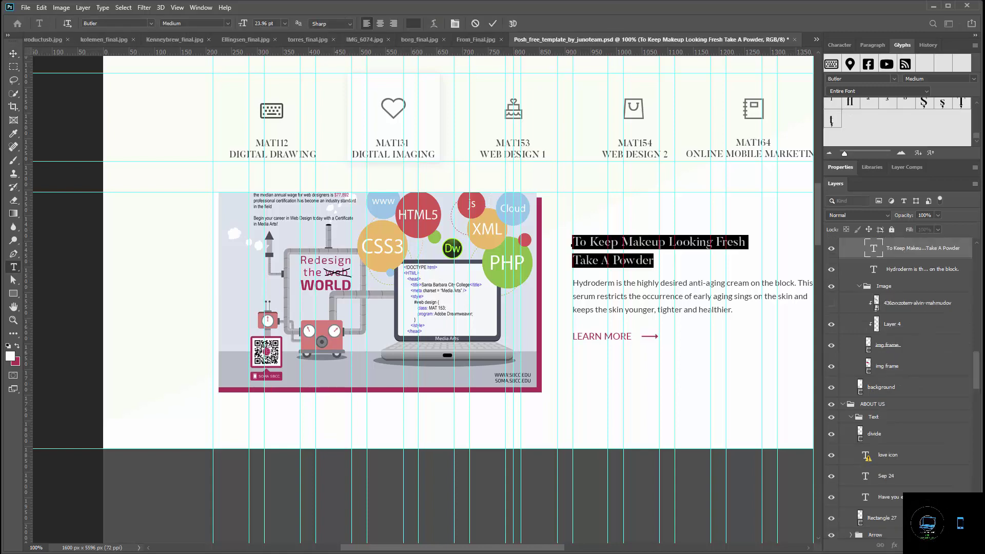
pyautogui.hotkey('alt', 'Tab')
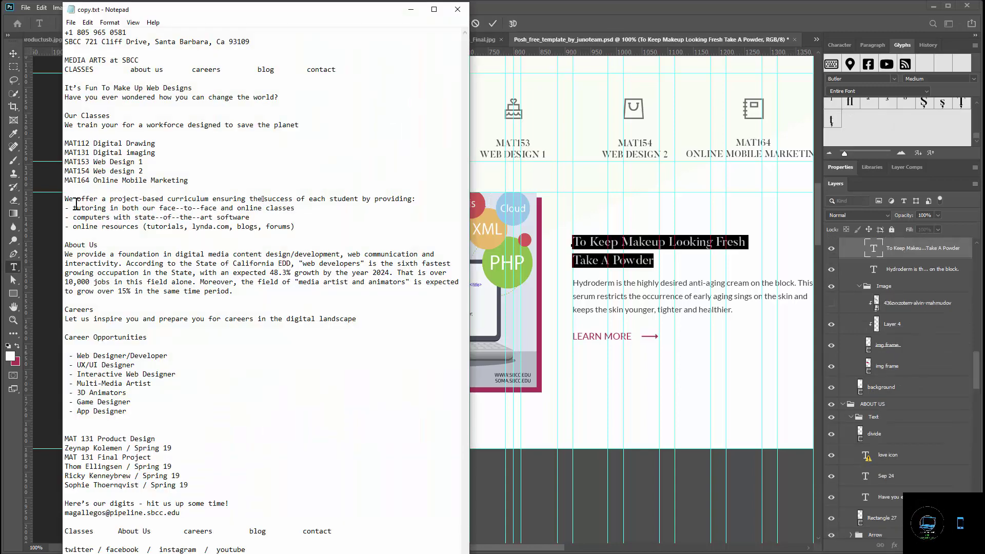
pyautogui.moveTo(137, 201); pyautogui.dragTo(417, 201)
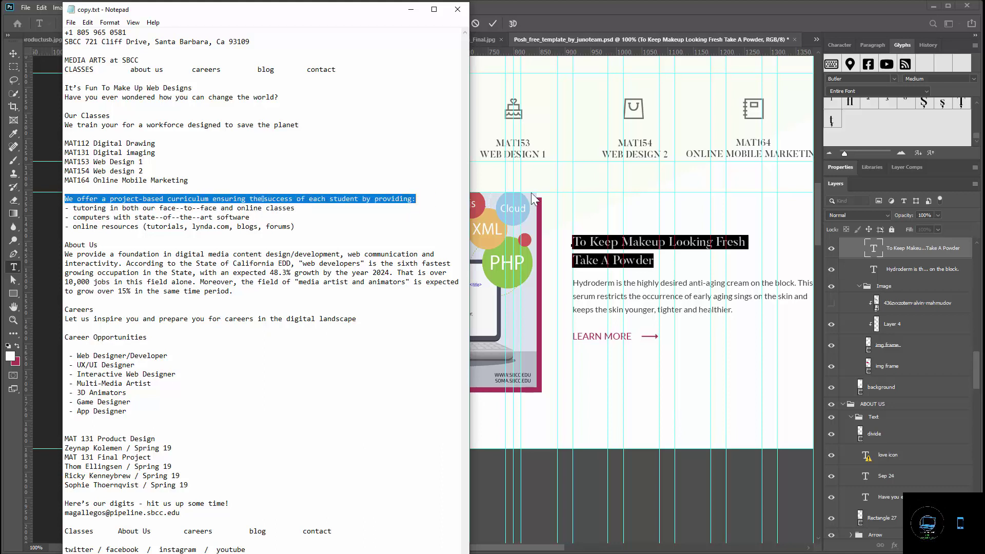
pyautogui.click(599, 245)
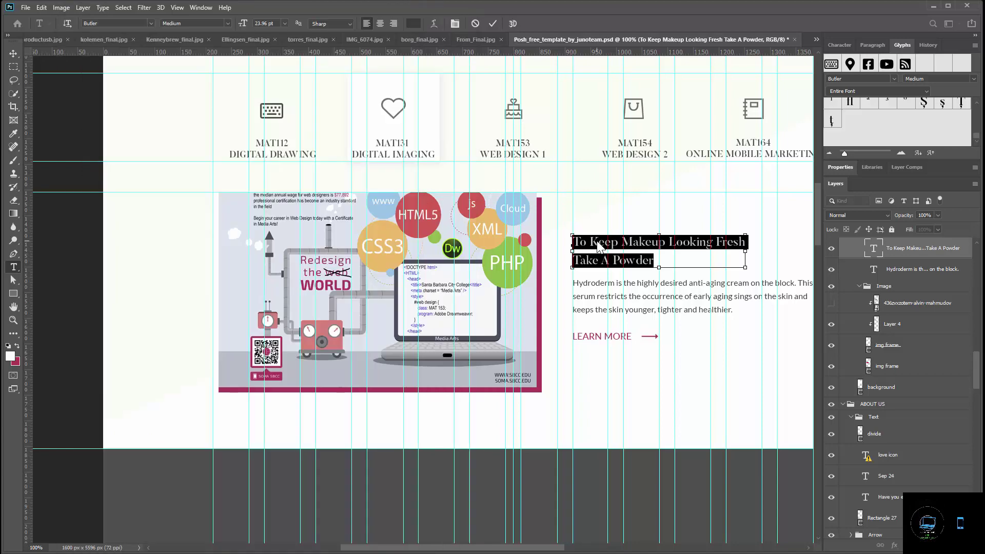
pyautogui.write('We offer a project-based curriculum ensuring success of each student by providing:')
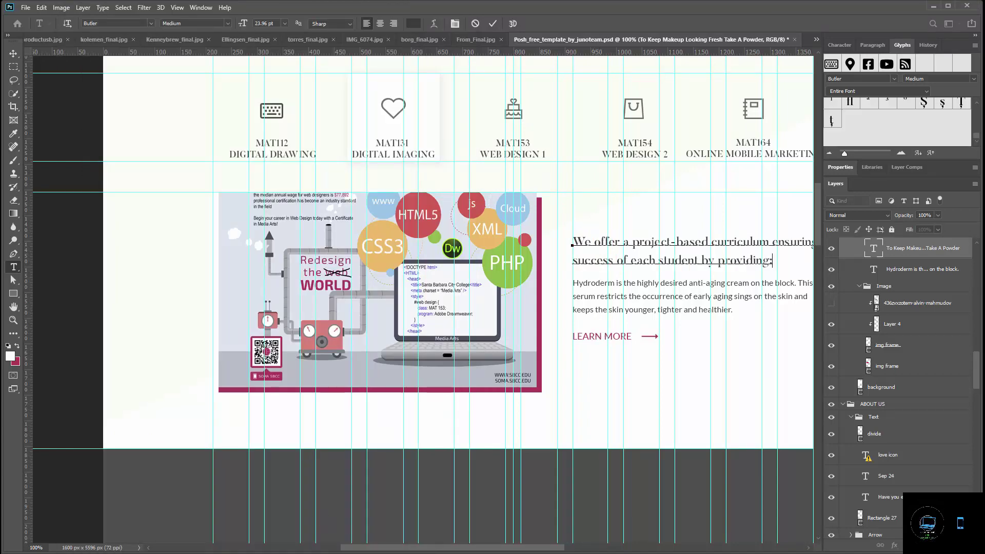
# Replace the Hydroderm paragraph under the heading with the three lines on tutoring, computers and online resources copied from copy.txt in Notepad.
pyautogui.hotkey('alt', 'Tab')
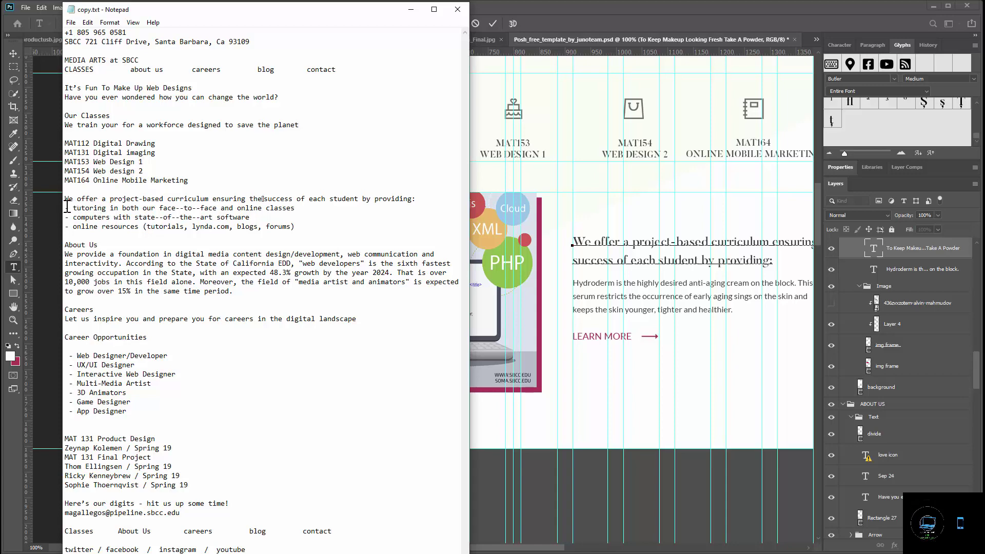
pyautogui.moveTo(64, 207); pyautogui.dragTo(324, 230)
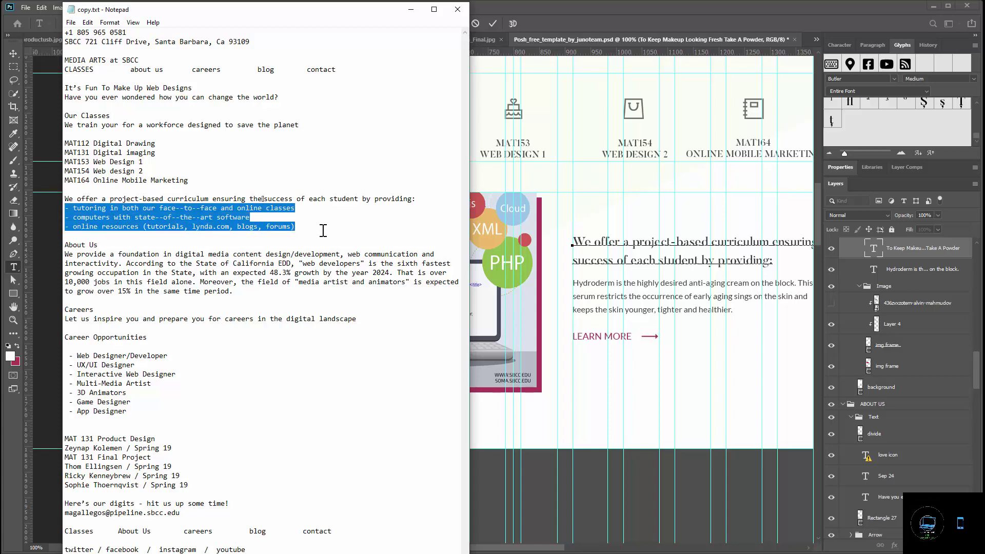
pyautogui.click(582, 297)
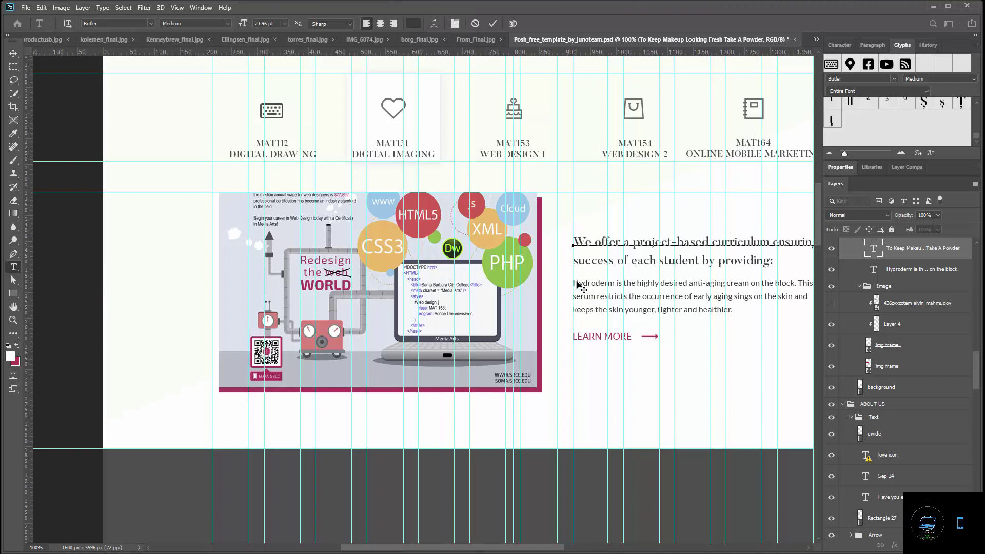
pyautogui.click(492, 23)
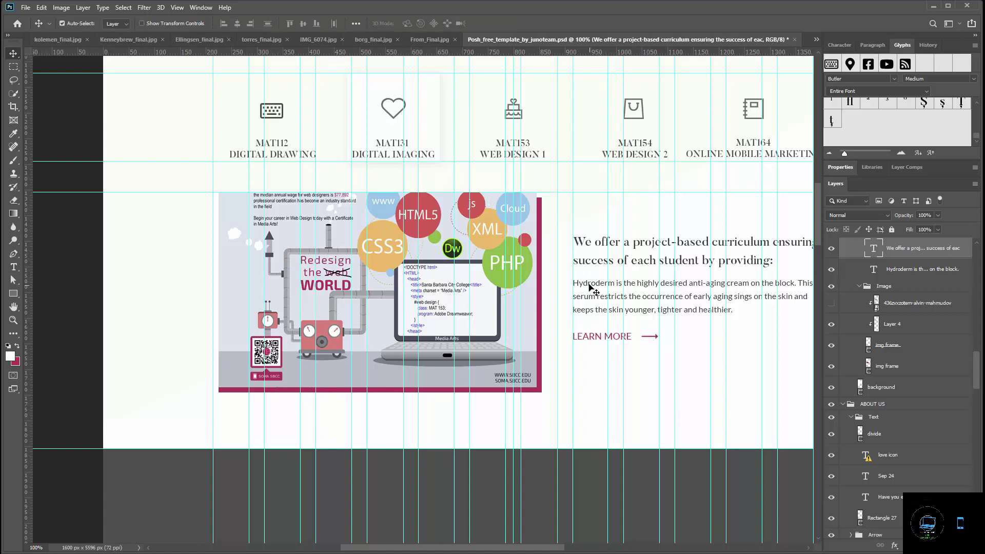
pyautogui.doubleClick(595, 286)
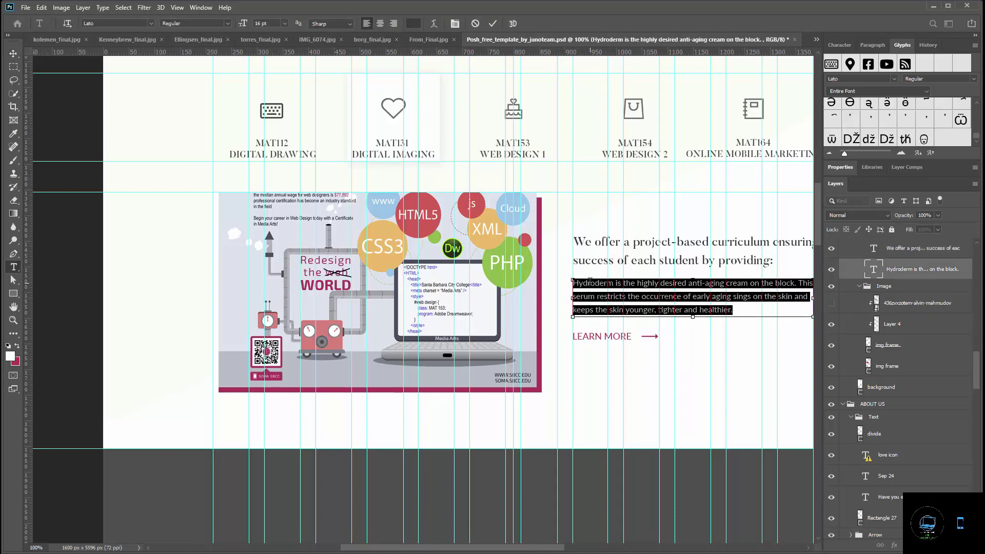
pyautogui.write('tutoring in both our face-to-face and online classes computers with state-of-the-art software online resources (tutorials, lynda.com, blogs, forums)')
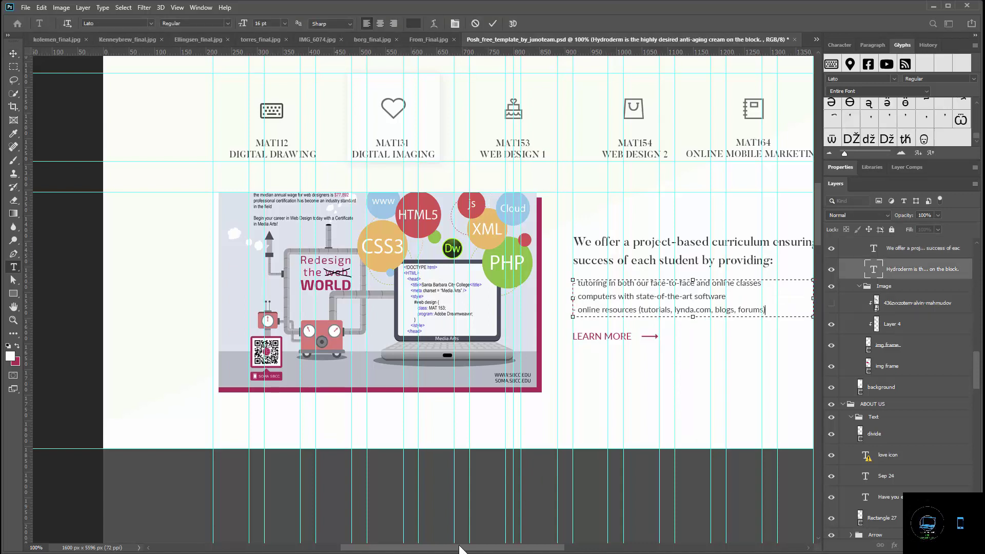
pyautogui.moveTo(458, 550); pyautogui.dragTo(488, 550)
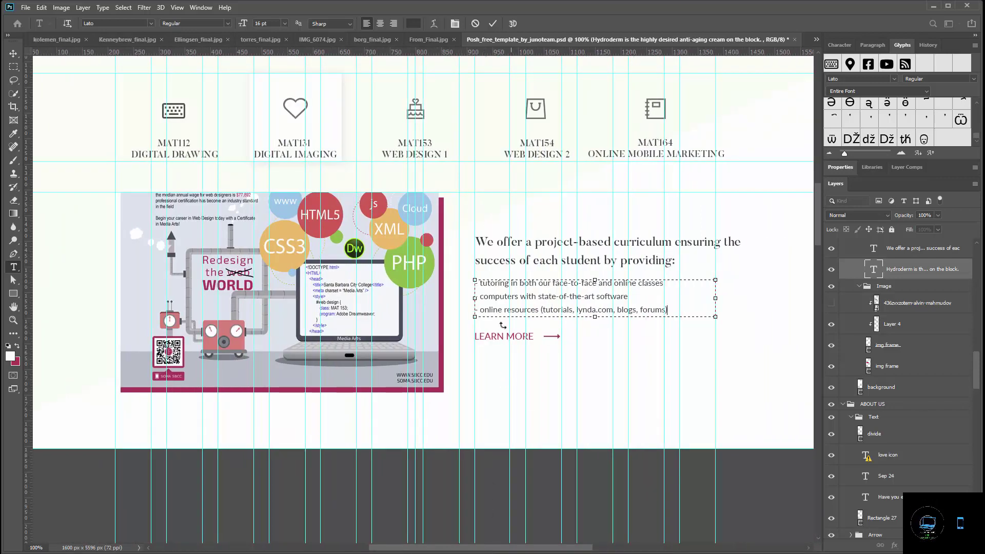
pyautogui.scroll(-10, 467, 354)
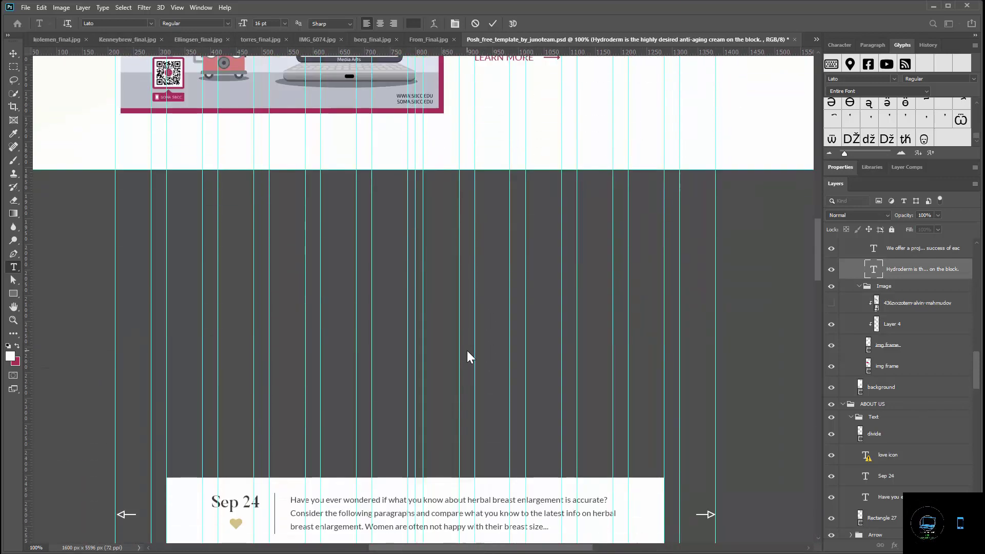
pyautogui.scroll(-2, 467, 354)
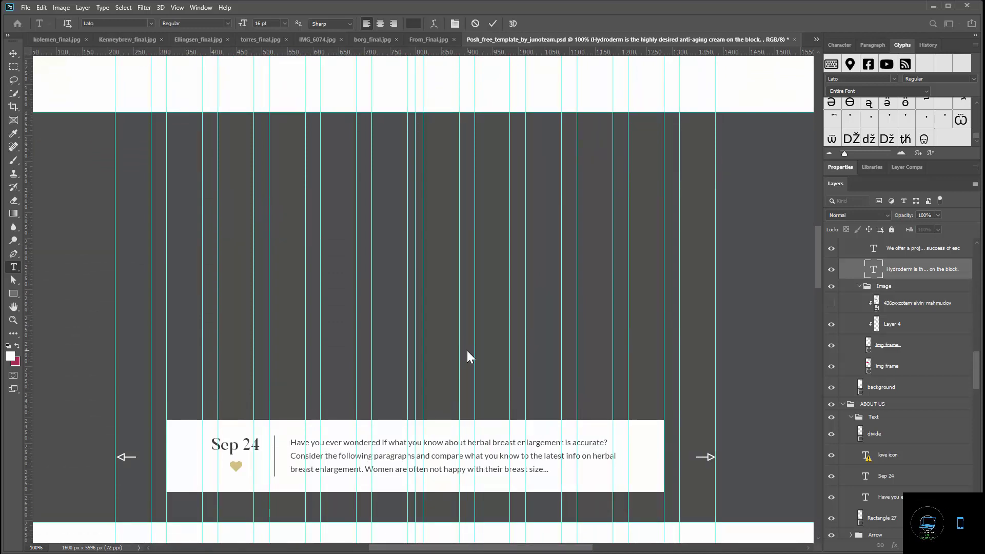
pyautogui.hotkey('ctrl', 'Return')
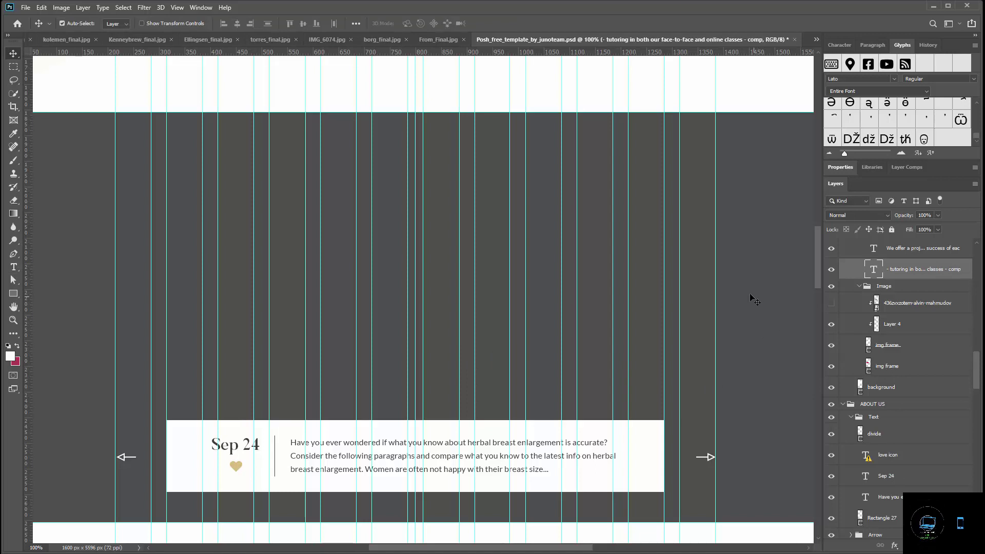
# Bring the borg_final.jpg image into the template and clip it to the large Rectangle 27 background of the About Us section.
pyautogui.click(750, 294)
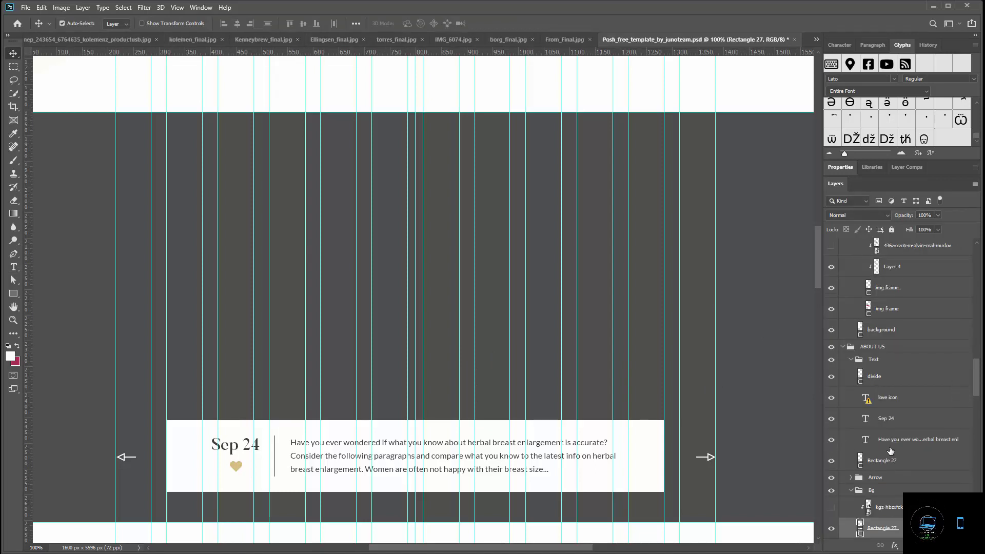
pyautogui.scroll(-3, 894, 457)
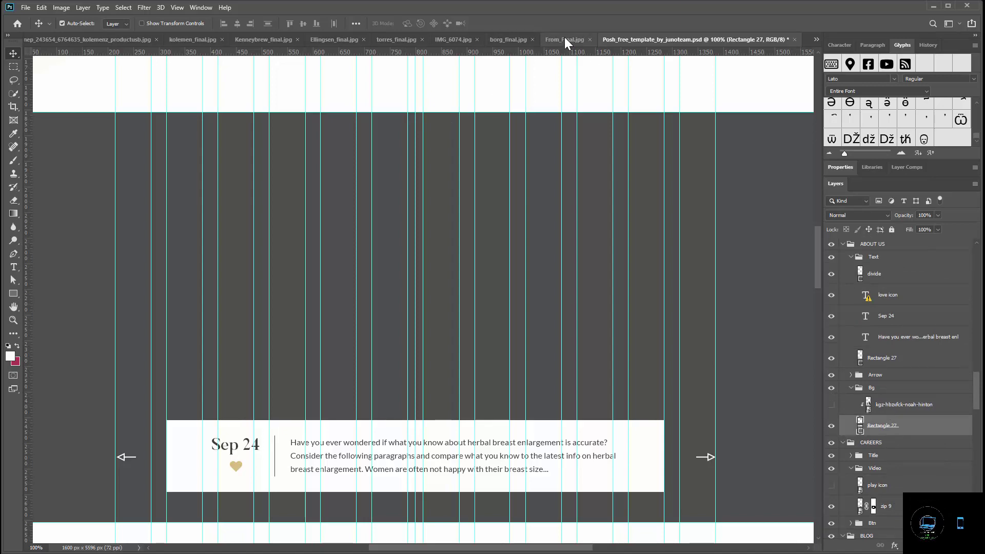
pyautogui.click(500, 41)
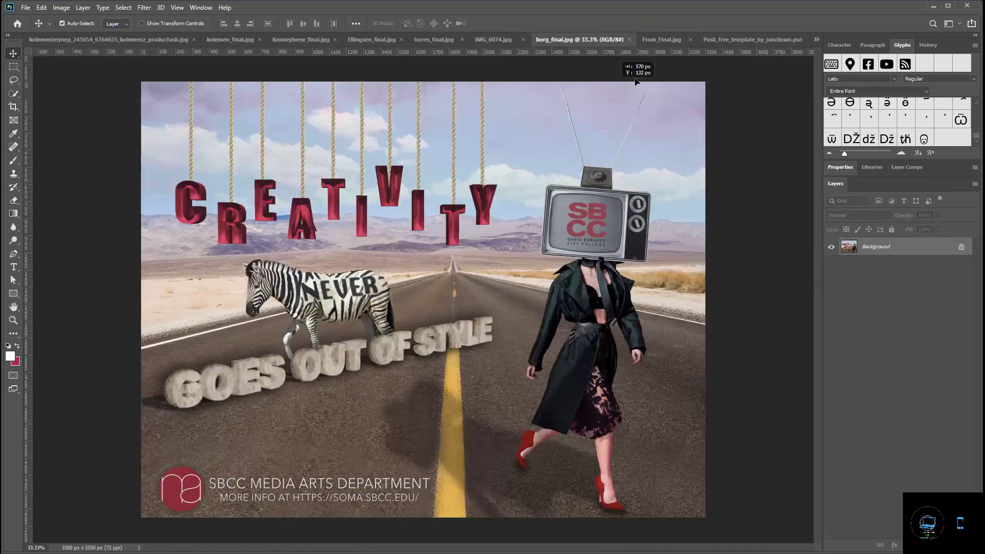
pyautogui.click(717, 40)
pyautogui.moveTo(717, 41); pyautogui.dragTo(519, 274)
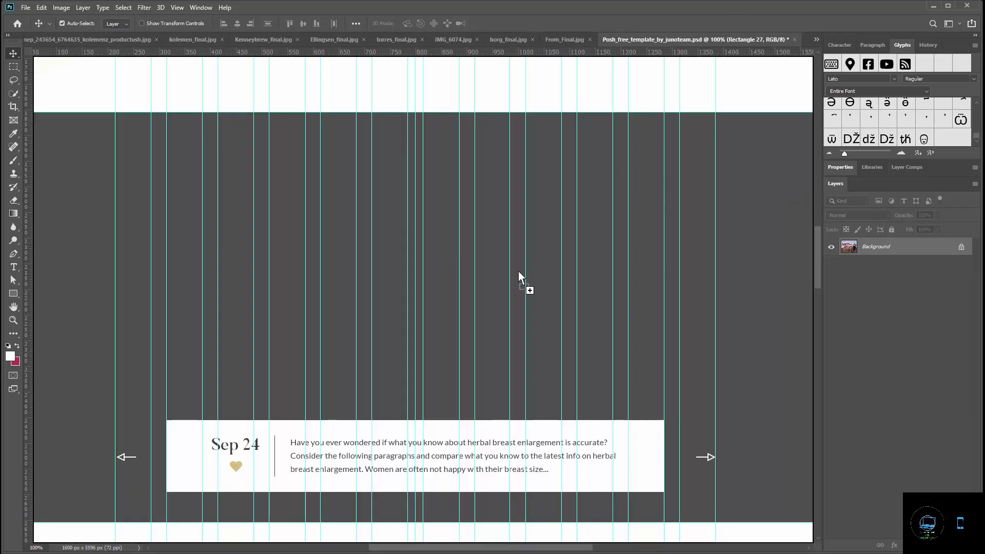
pyautogui.moveTo(439, 282); pyautogui.dragTo(438, 282)
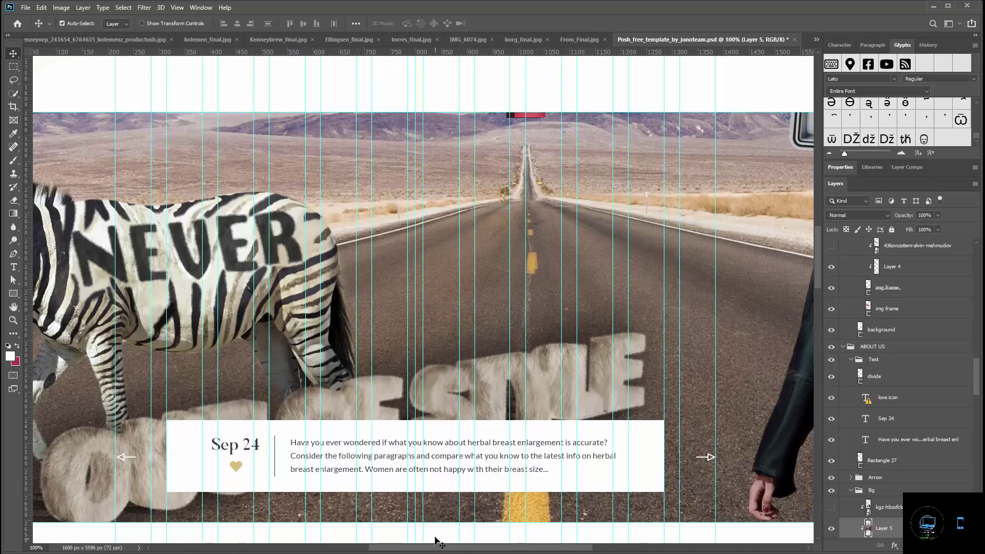
# Scale the borg artwork in the About Us section down proportionally to about 48.76% so it matches the page width.
pyautogui.hotkey('ctrl', '-')
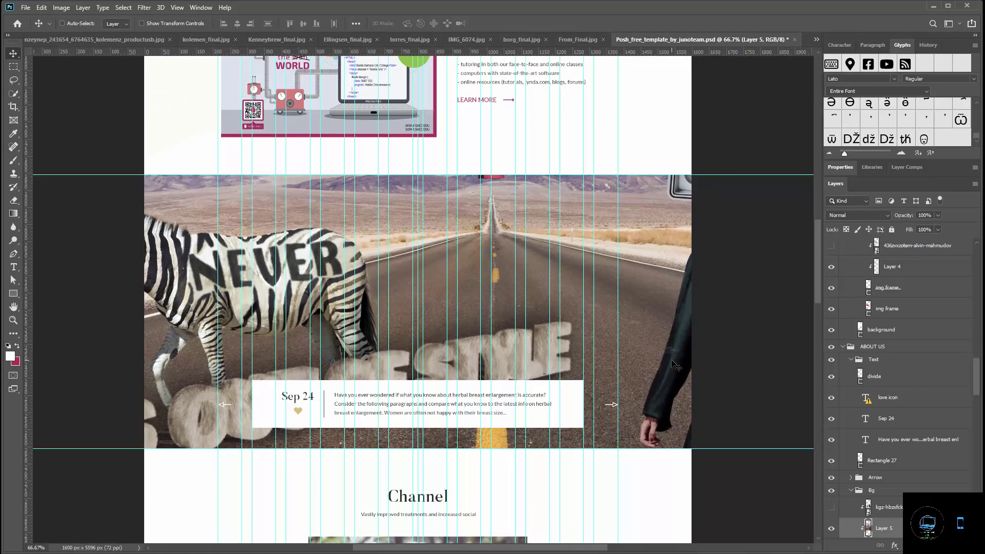
pyautogui.hotkey('ctrl', 't')
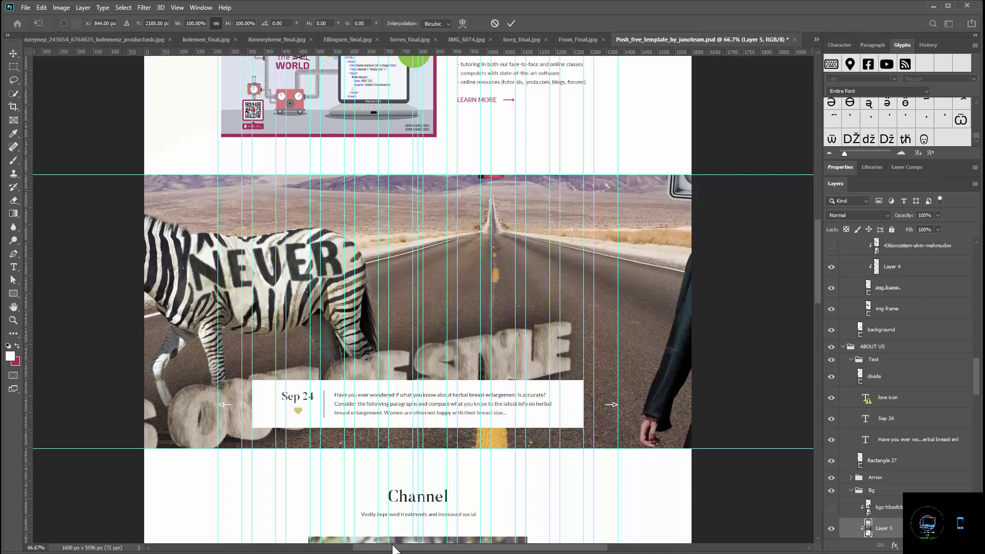
pyautogui.moveTo(397, 549); pyautogui.dragTo(559, 547)
pyautogui.scroll(5, 510, 430)
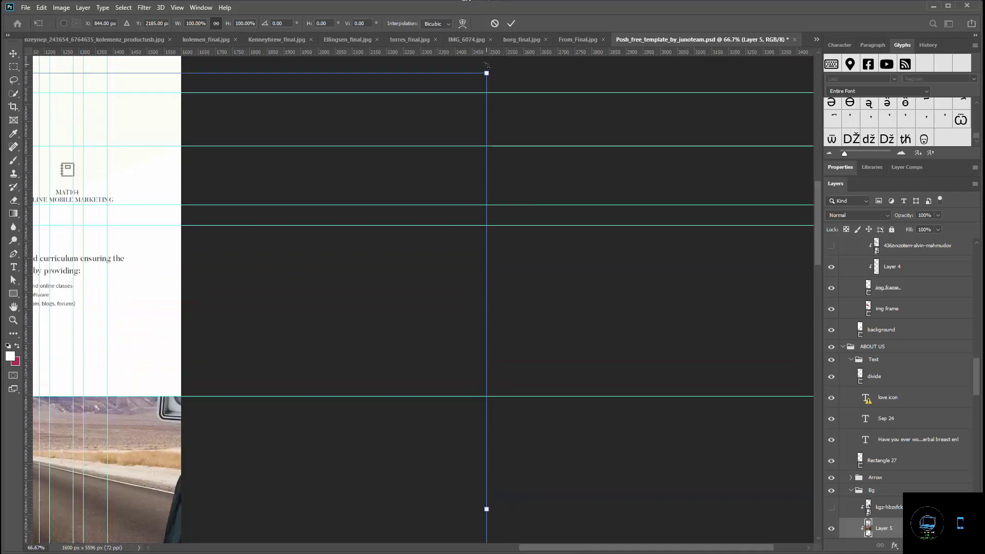
pyautogui.moveTo(487, 73); pyautogui.dragTo(278, 437)
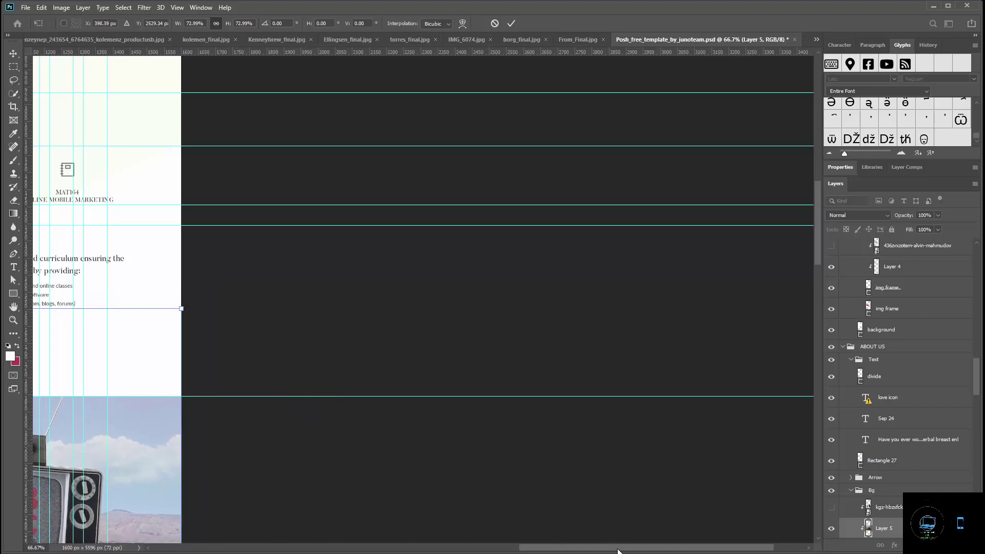
pyautogui.moveTo(618, 550); pyautogui.dragTo(308, 551)
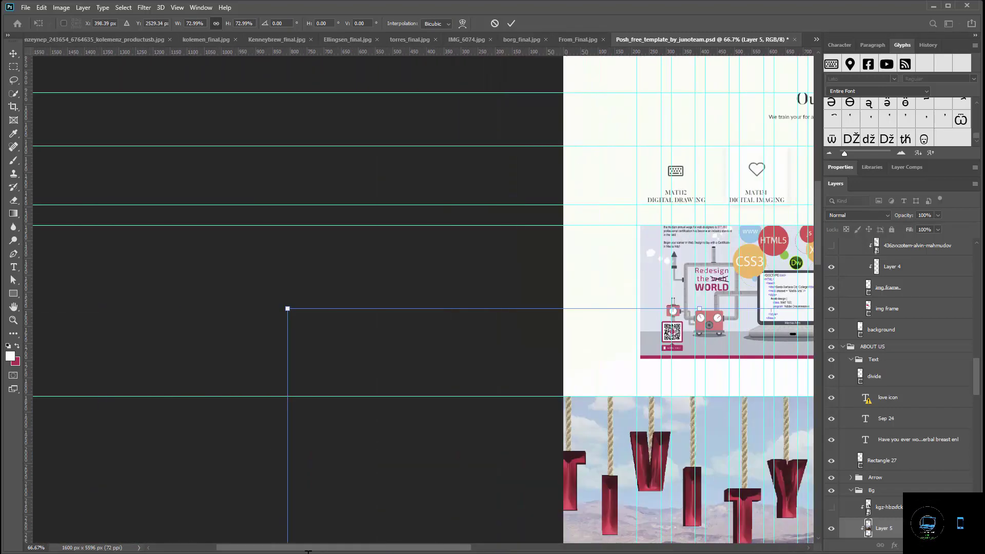
pyautogui.scroll(1, 267, 426)
pyautogui.moveTo(285, 331); pyautogui.dragTo(576, 512)
pyautogui.scroll(-9, 577, 512)
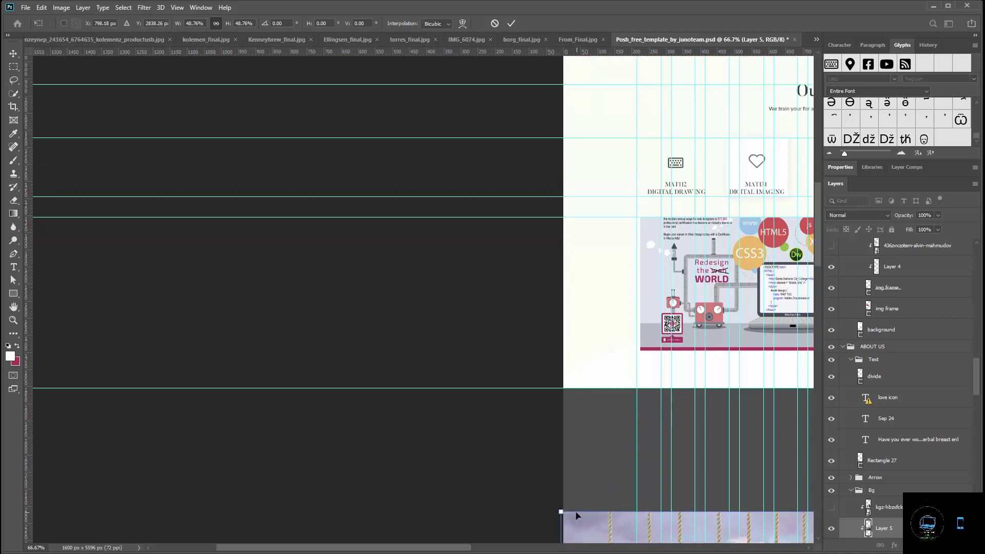
pyautogui.scroll(-2, 554, 514)
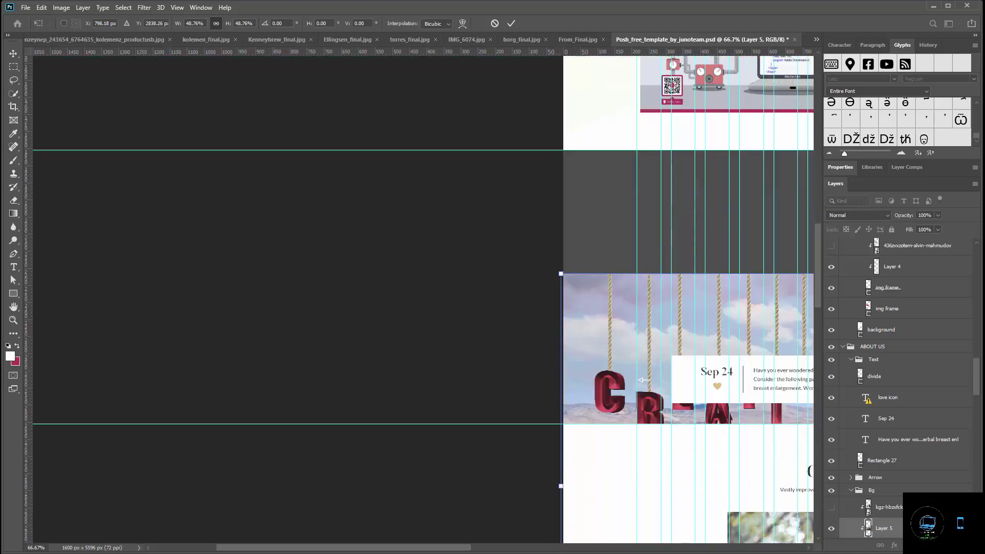
pyautogui.moveTo(455, 550); pyautogui.dragTo(590, 547)
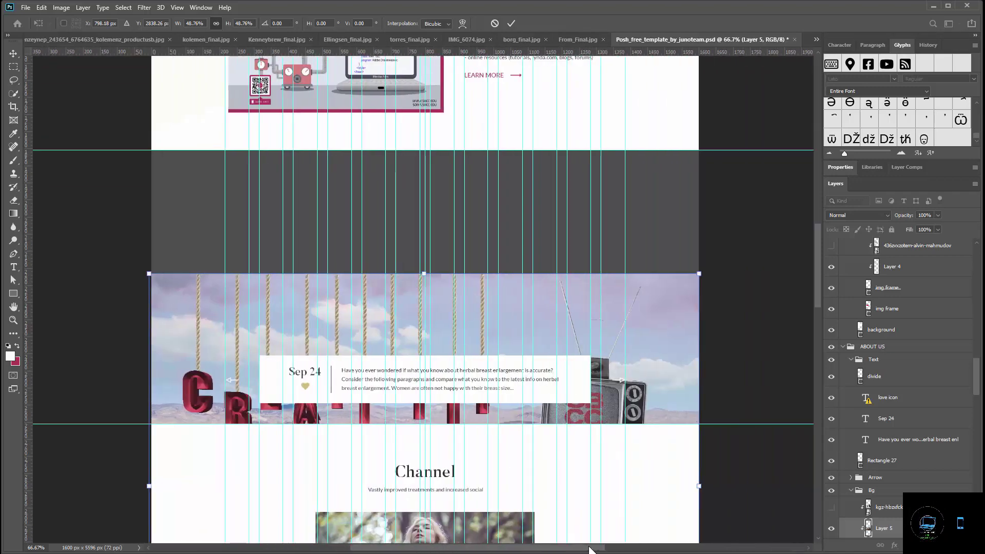
pyautogui.scroll(-7, 544, 535)
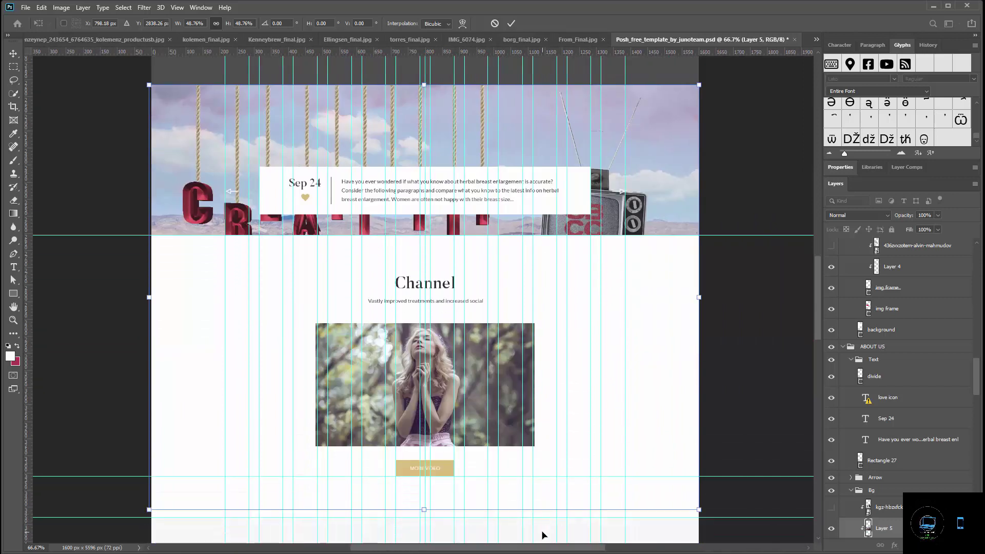
pyautogui.scroll(2, 542, 534)
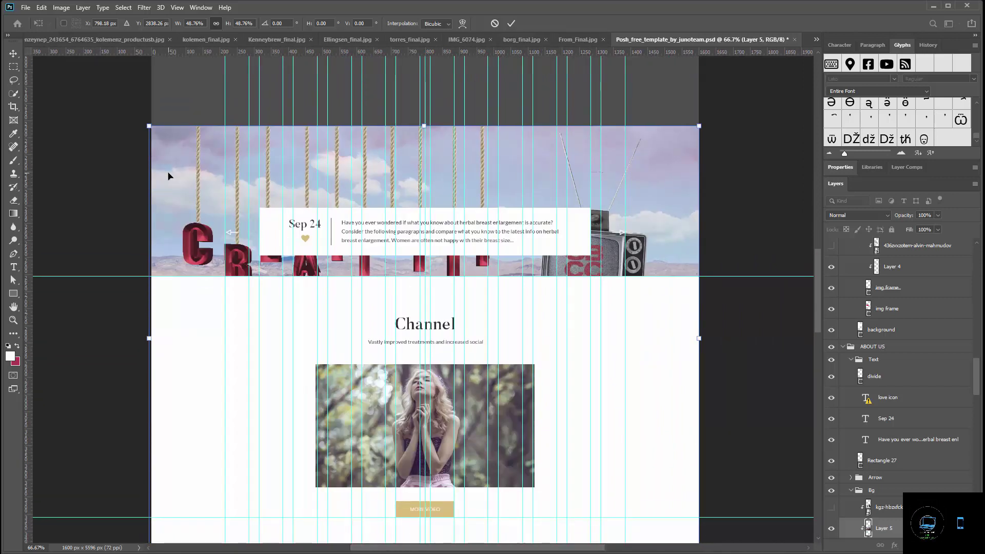
pyautogui.press('Return')
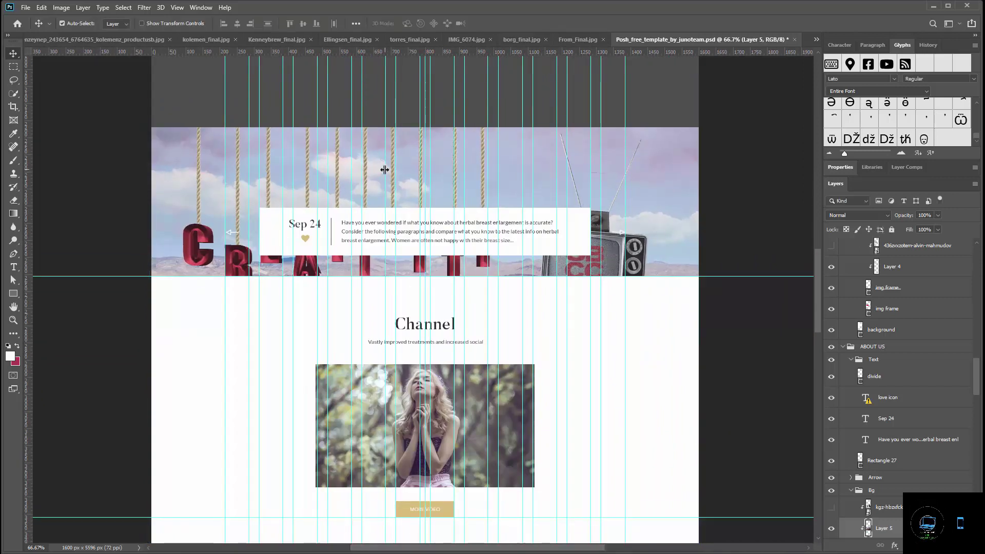
# Move the scaled artwork up so it fills the About Us background frame.
pyautogui.scroll(3, 391, 225)
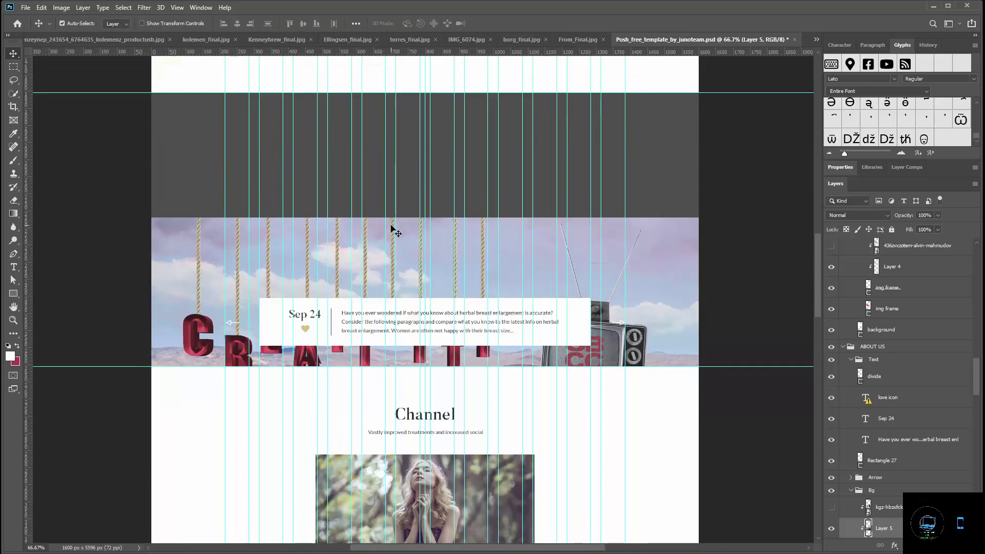
pyautogui.scroll(1, 391, 227)
pyautogui.moveTo(662, 286); pyautogui.dragTo(663, 86)
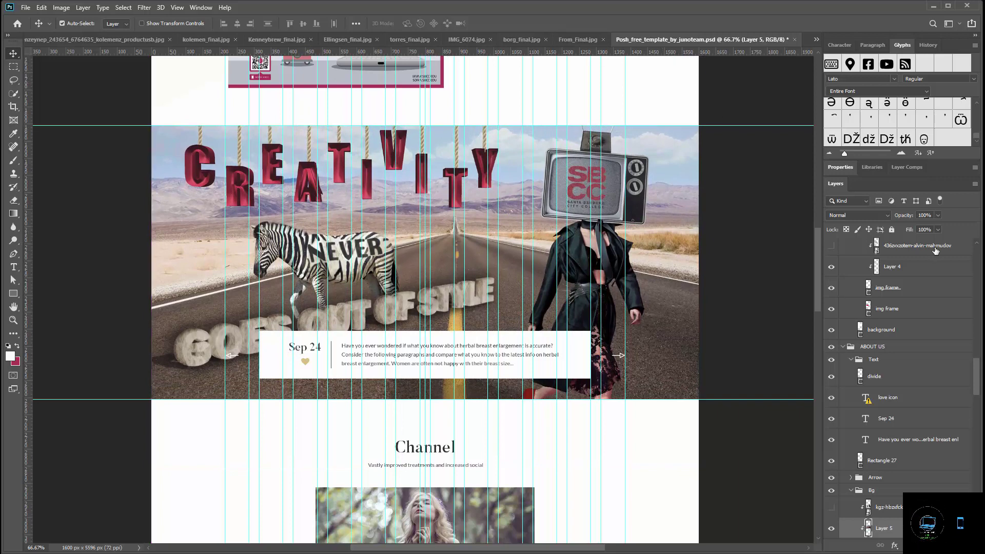
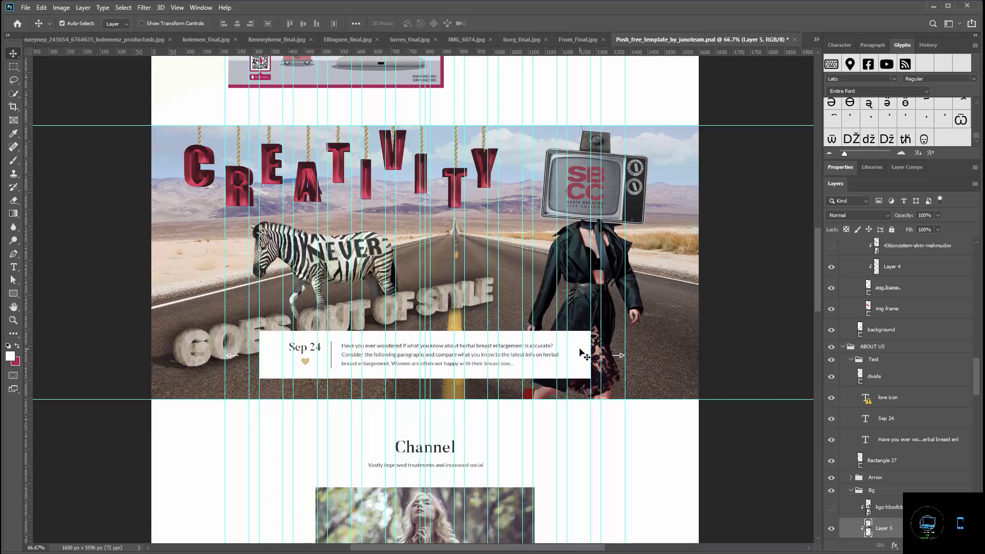
# Lower the opacity of the white Rectangle 27 panel behind the About Us text to 75%.
pyautogui.click(582, 353)
pyautogui.scroll(-2, 831, 470)
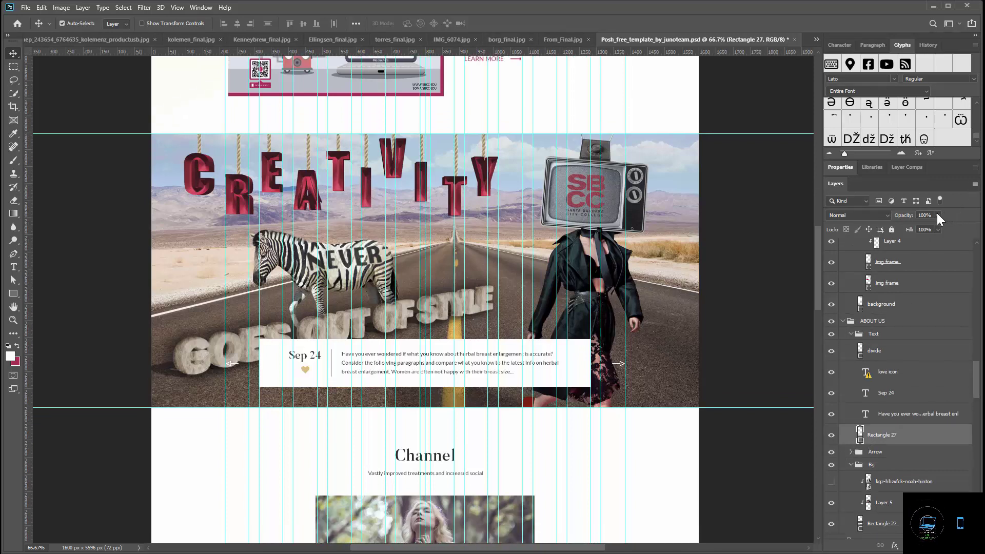
pyautogui.click(937, 215)
pyautogui.moveTo(937, 226); pyautogui.dragTo(925, 226)
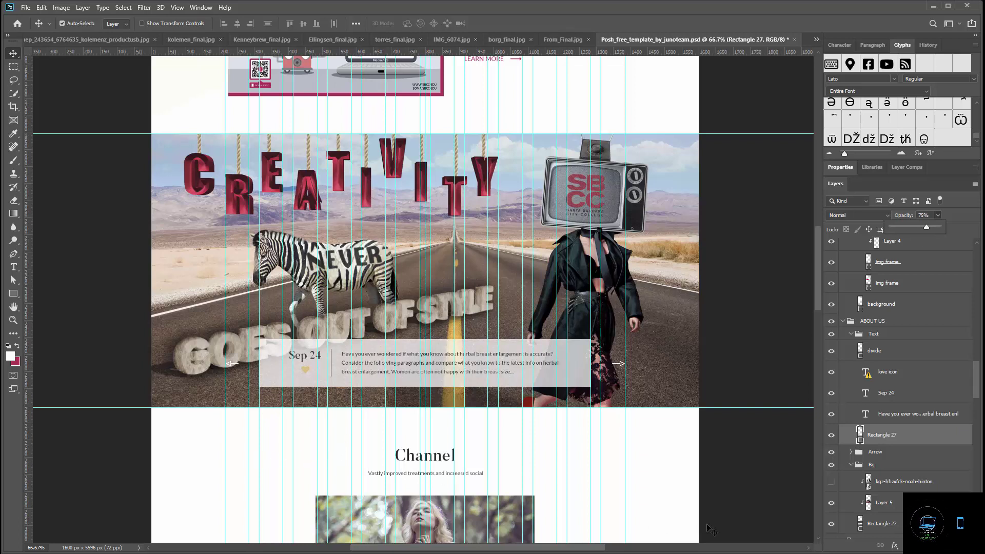
# Hide the heart icon and replace the "Sep 24" heading with "About Us" copied from copy.txt in Notepad.
pyautogui.click(303, 358)
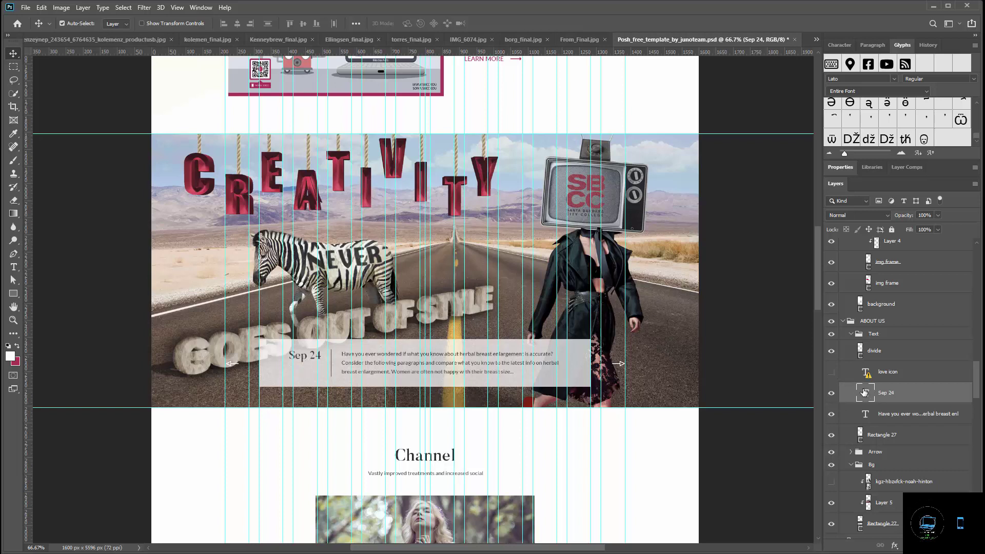
pyautogui.doubleClick(865, 392)
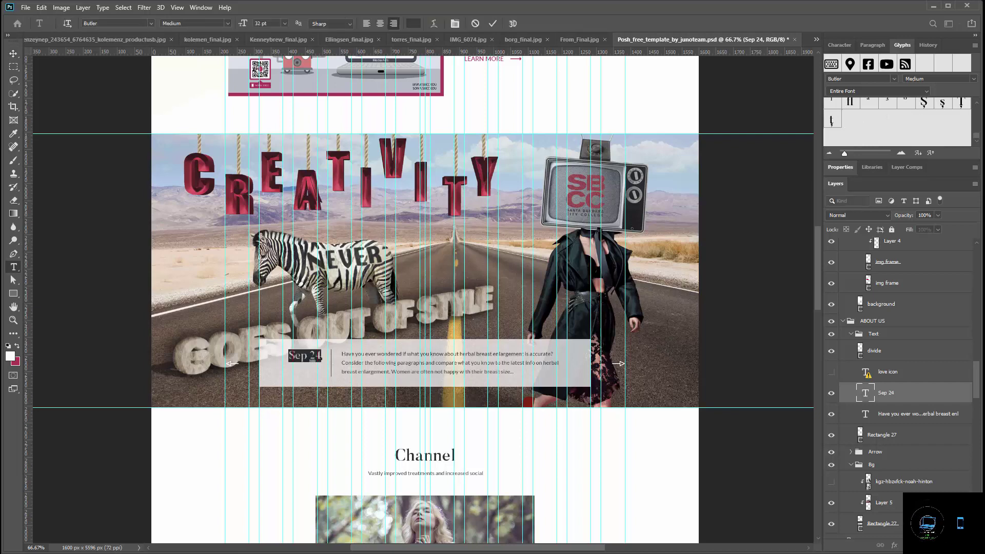
pyautogui.hotkey('alt', 'Tab')
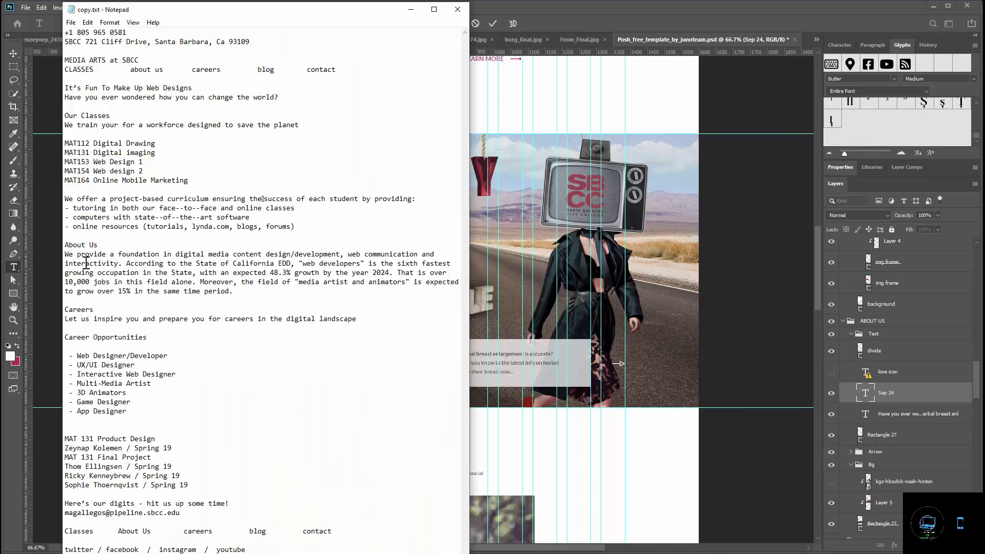
pyautogui.moveTo(64, 245); pyautogui.dragTo(98, 245)
pyautogui.click(515, 360)
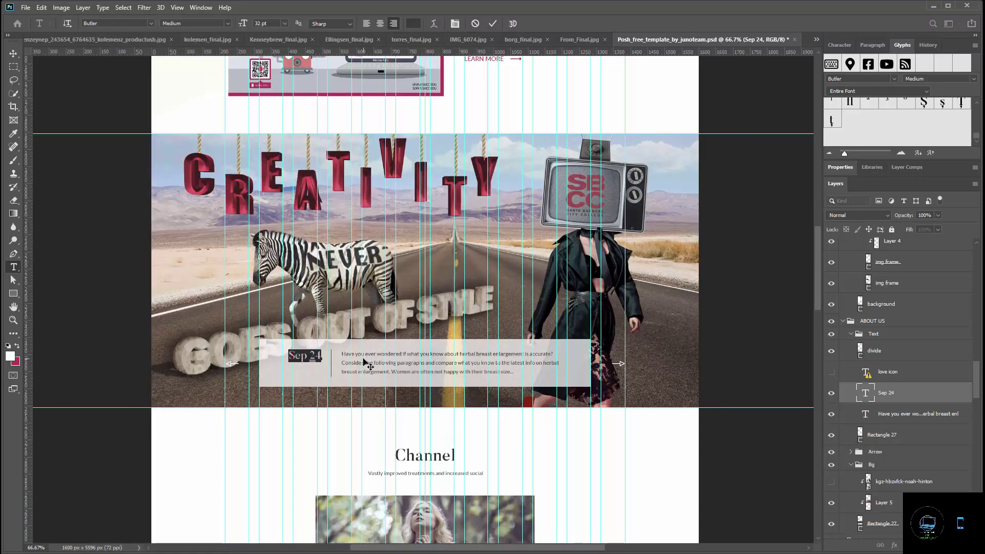
pyautogui.write('About Us')
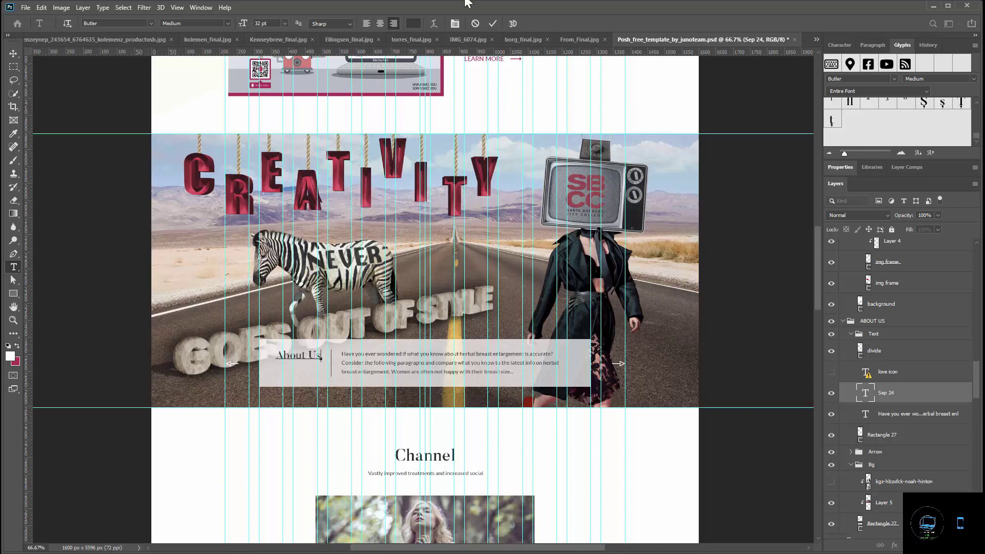
pyautogui.click(493, 23)
pyautogui.press('v')
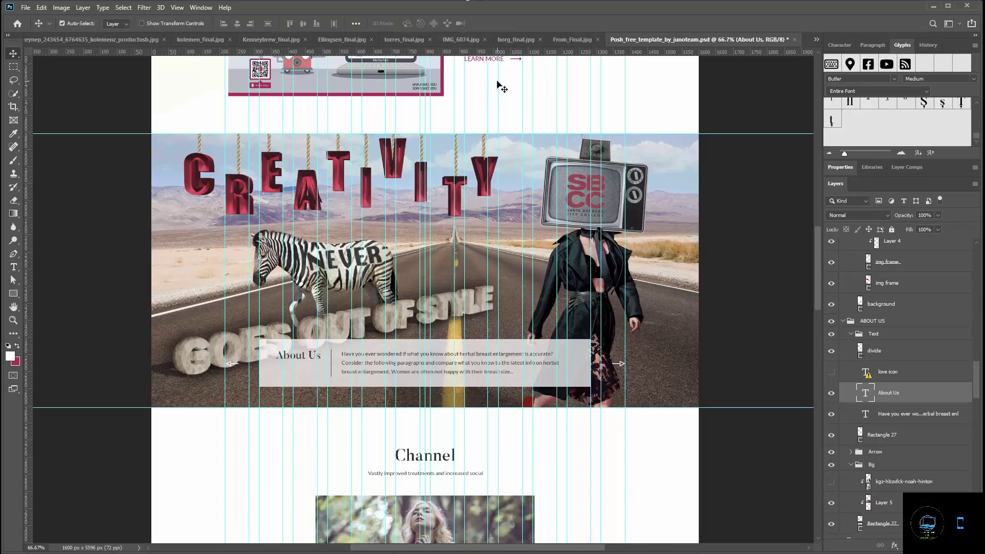
# Nudge the About Us heading down until it is vertically centred in the translucent panel.
pyautogui.press('Down')
pyautogui.press('Down')
pyautogui.press('Down')
pyautogui.press('Down')
pyautogui.press('Down')
pyautogui.press('Down')
pyautogui.press('Down')
pyautogui.press('Down')
pyautogui.press('Down')
pyautogui.press('Down')
pyautogui.press('Down')
pyautogui.press('Down')
pyautogui.press('Down')
pyautogui.press('Down')
pyautogui.press('Down')
pyautogui.press('Down')
pyautogui.press('Down')
pyautogui.press('Down')
pyautogui.press('Down')
pyautogui.press('Down')
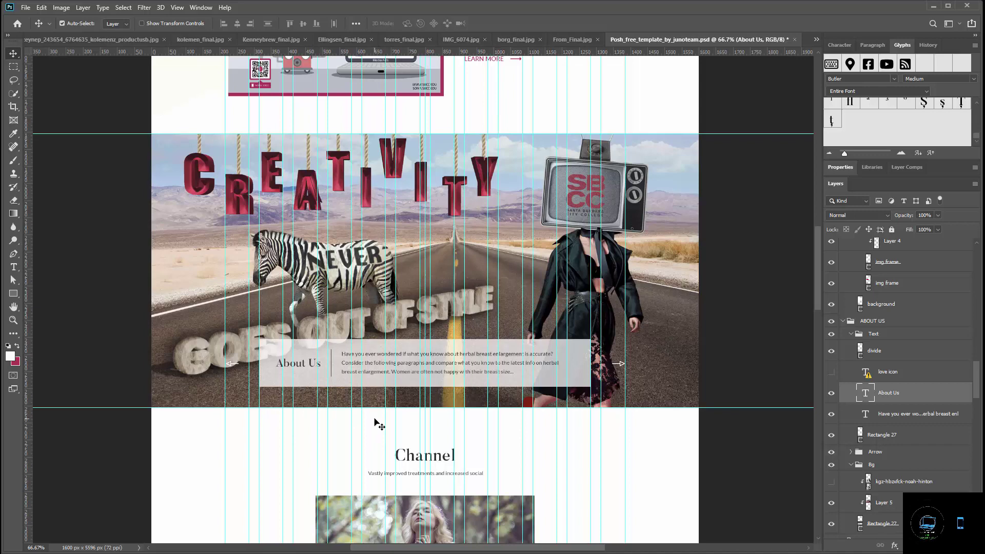
pyautogui.press('ctrl')
pyautogui.hotkey('ctrl', "'")
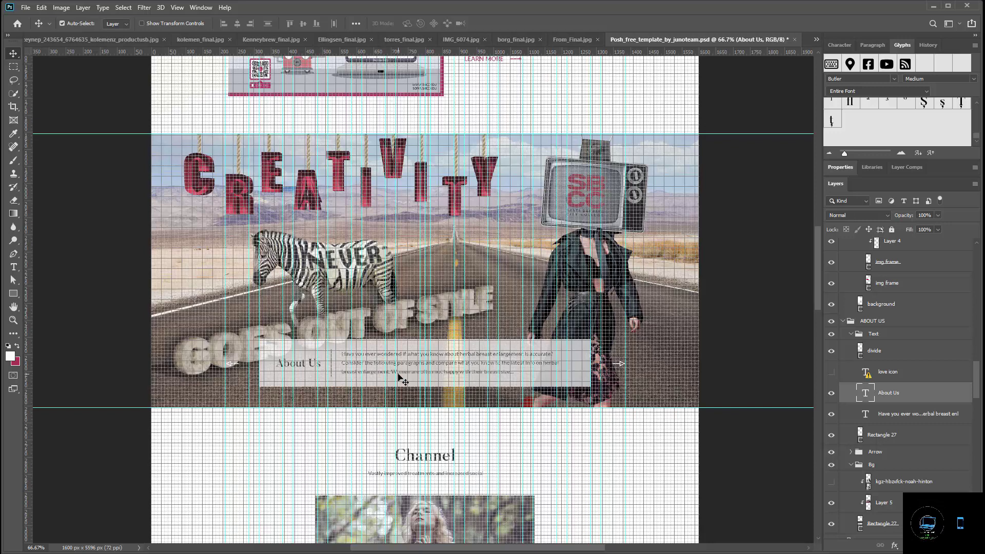
pyautogui.hotkey('ctrl', "'")
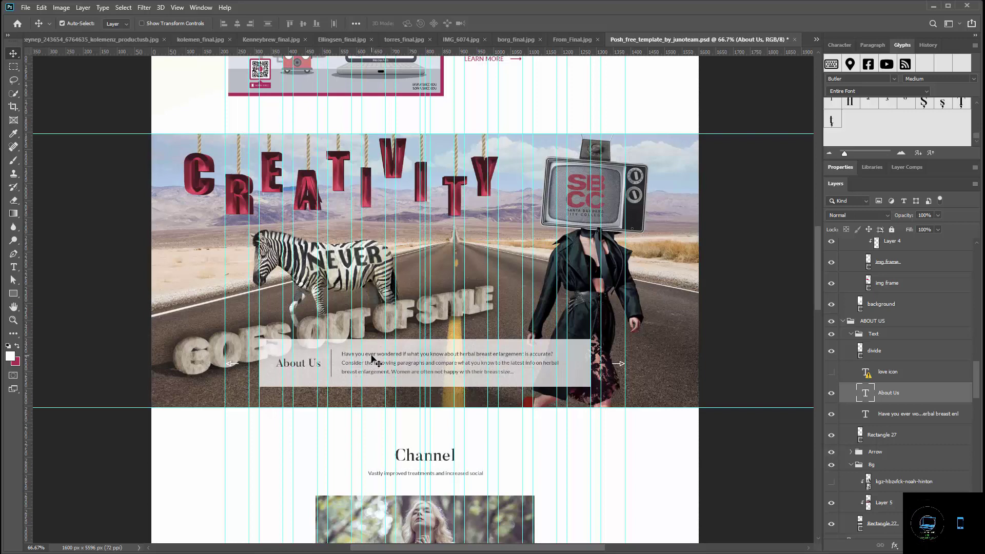
# Replace the placeholder paragraph beside the About Us heading with the "We provide a foundation in digital media" paragraph copied from copy.txt in Notepad.
pyautogui.doubleClick(373, 358)
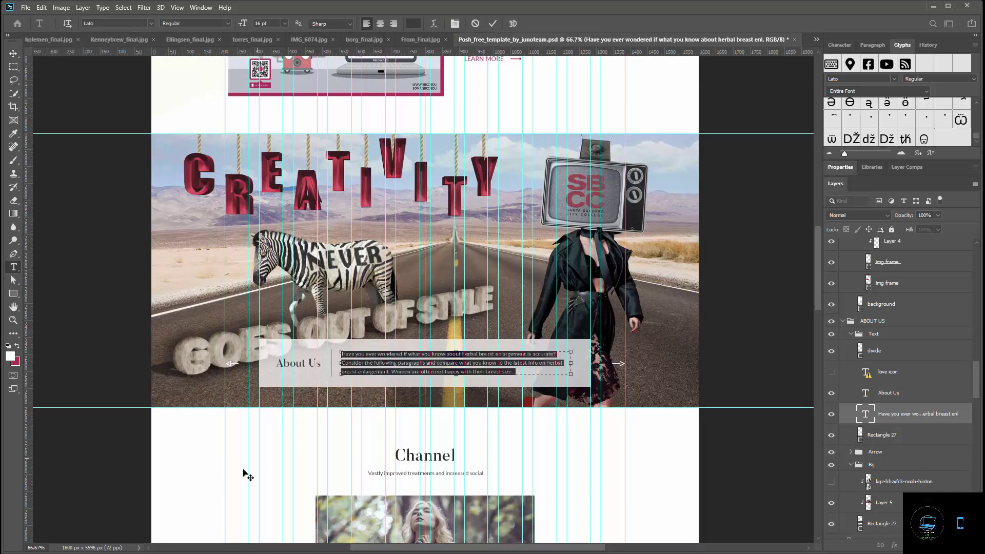
pyautogui.hotkey('alt', 'Tab')
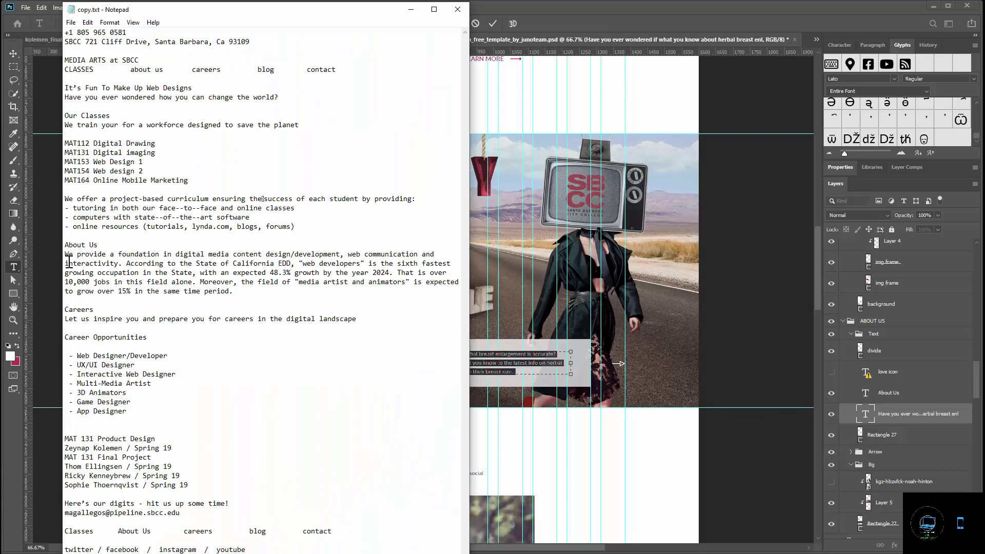
pyautogui.moveTo(67, 255); pyautogui.dragTo(243, 292)
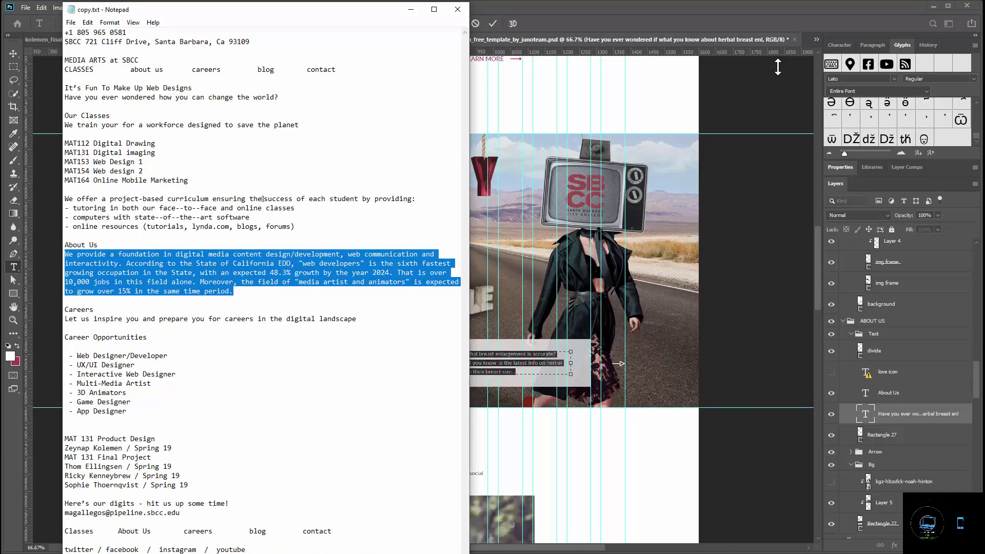
pyautogui.click(667, 82)
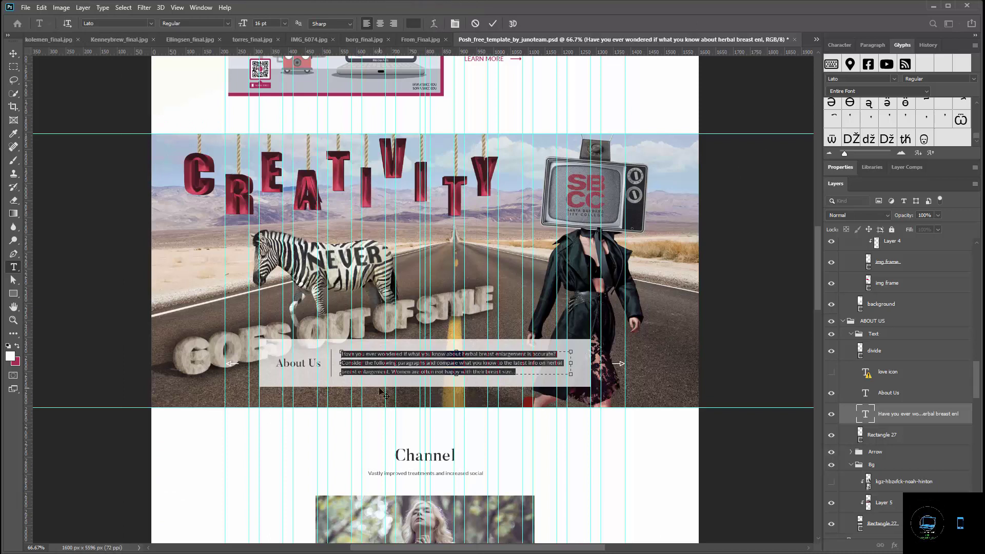
pyautogui.hotkey('ctrl', 'v')
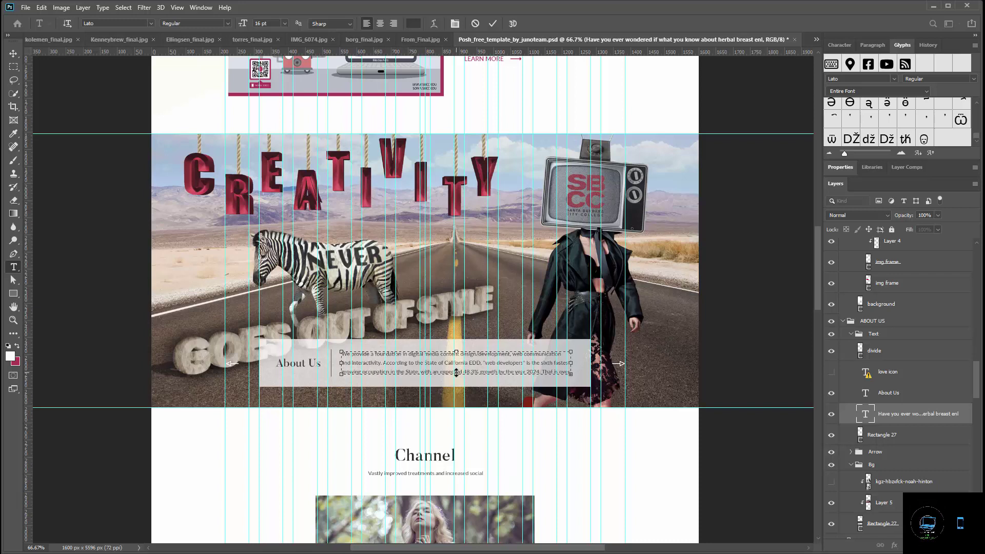
# Extend the About Us paragraph's text box downward to make room for all of the pasted text.
pyautogui.moveTo(456, 373); pyautogui.dragTo(459, 385)
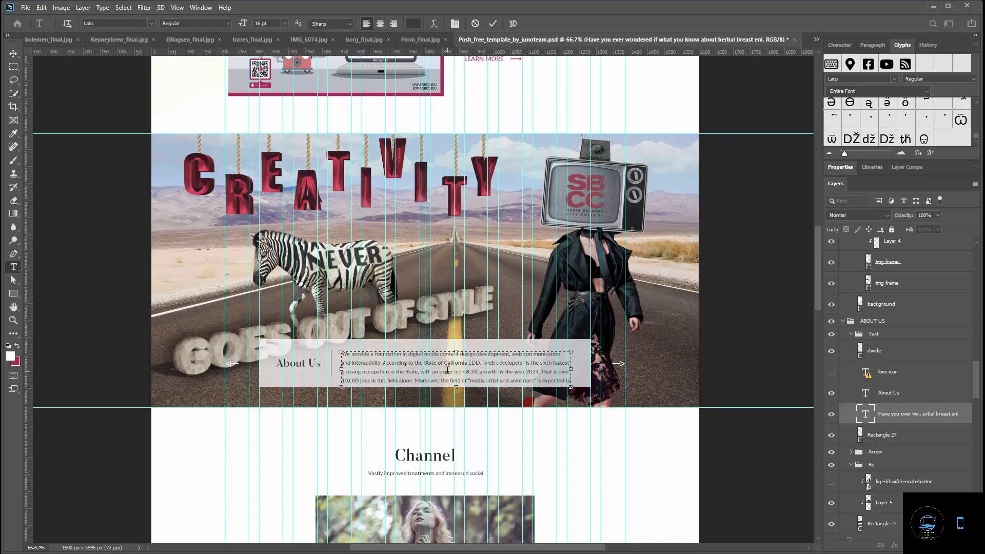
pyautogui.moveTo(456, 385); pyautogui.dragTo(459, 393)
pyautogui.moveTo(453, 391); pyautogui.dragTo(388, 394)
# Set the whole About Us paragraph to 14 pt and shorten its text box to the panel's lower edge.
pyautogui.hotkey('ctrl', 'a')
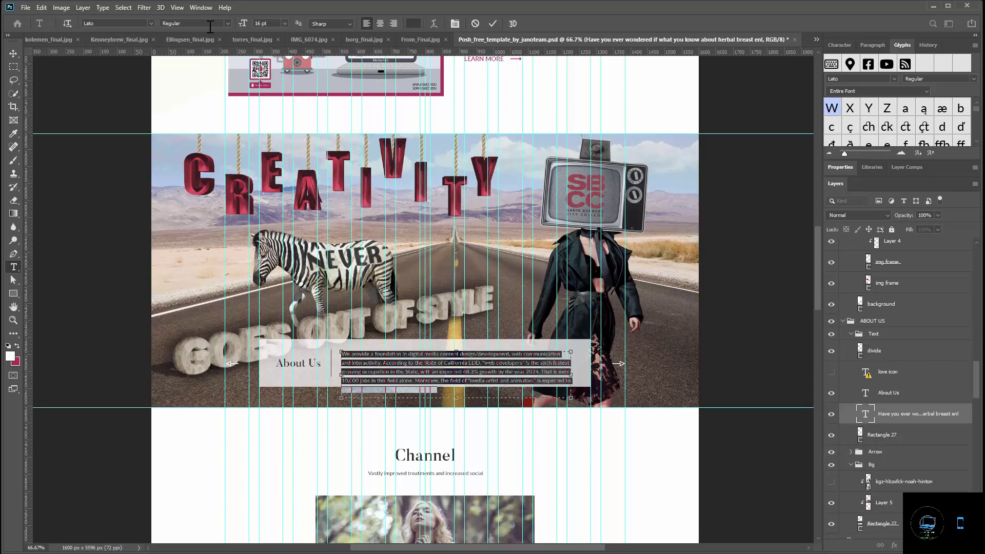
pyautogui.click(284, 23)
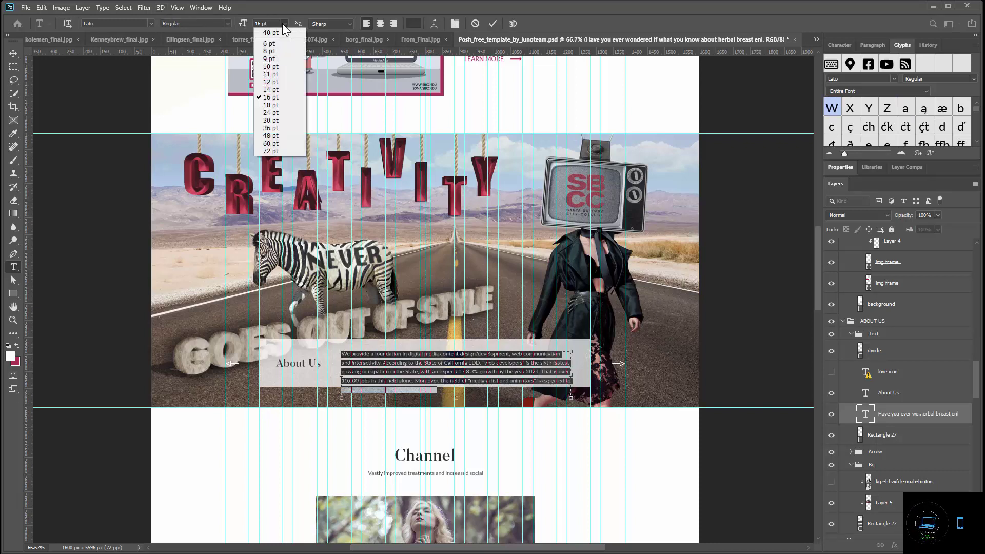
pyautogui.click(270, 90)
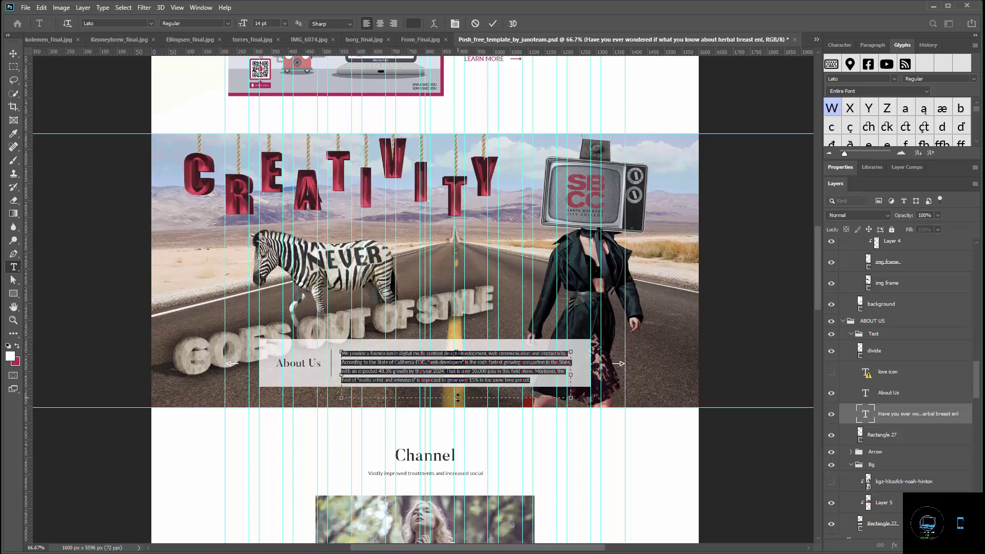
pyautogui.moveTo(458, 398); pyautogui.dragTo(453, 386)
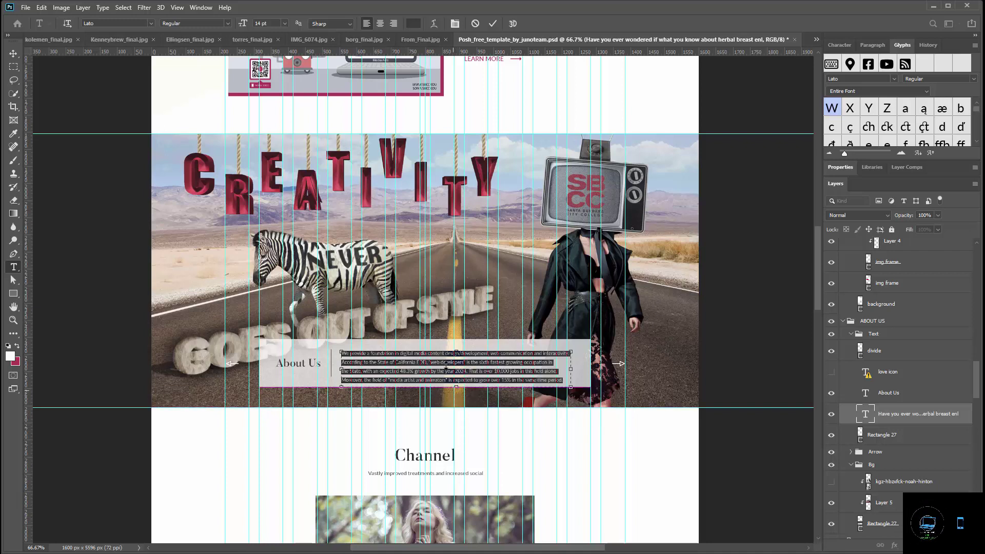
# Commit the About Us paragraph's text edit and nudge the paragraph up until it is vertically centred in the translucent panel.
pyautogui.click(494, 21)
pyautogui.press('v')
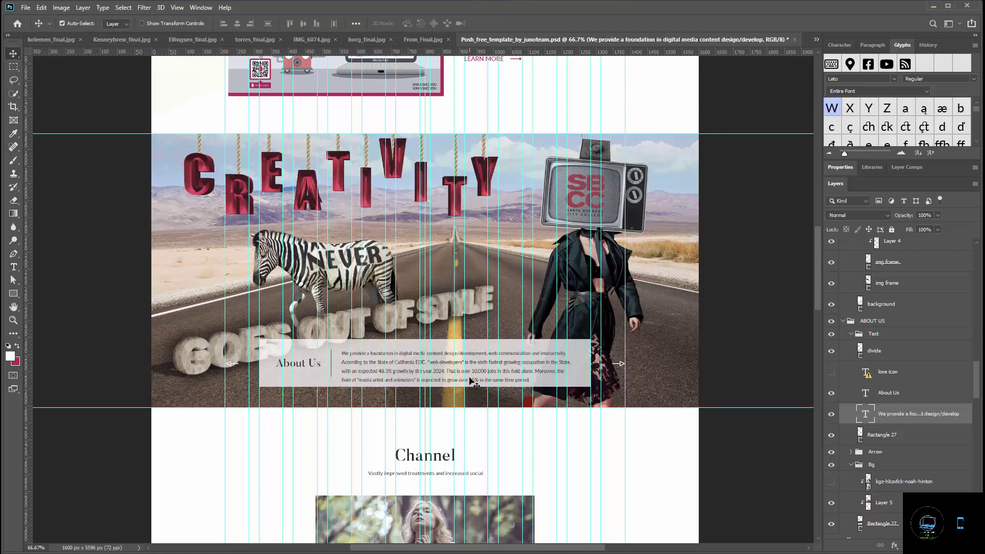
pyautogui.press('Up')
pyautogui.press('Up')
pyautogui.press('Up')
pyautogui.press('Up')
pyautogui.press('Up')
pyautogui.press('Up')
pyautogui.press('Up')
pyautogui.press('Up')
pyautogui.press('Up')
pyautogui.press('Up')
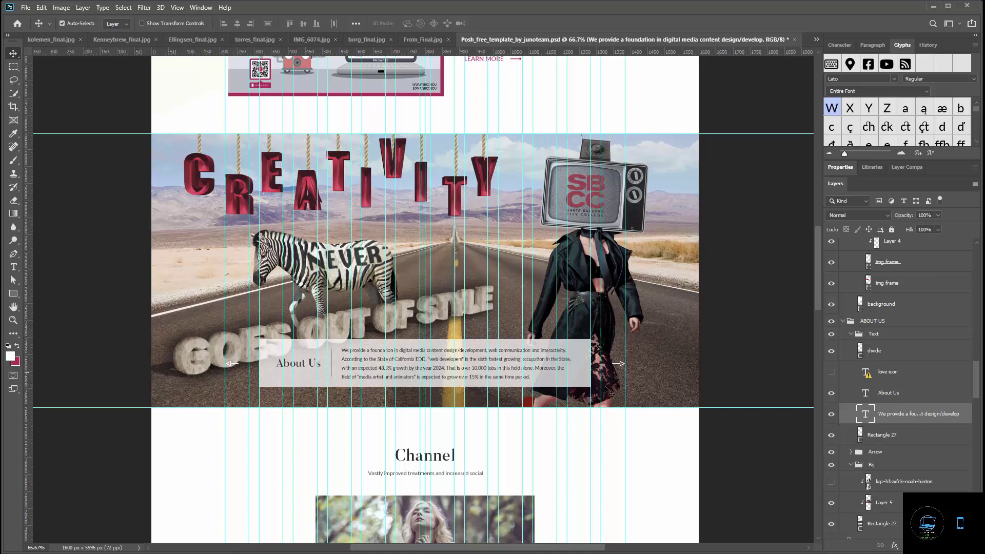
# Replace the Channel heading with "Careers" copied from copy.txt in Notepad.
pyautogui.scroll(-2, 631, 427)
pyautogui.scroll(-8, 632, 429)
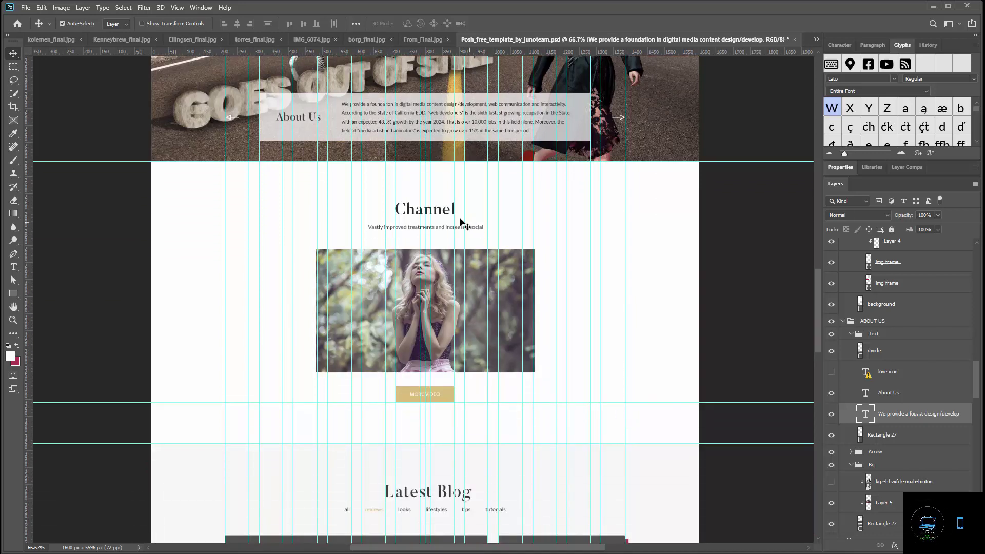
pyautogui.doubleClick(405, 211)
pyautogui.hotkey('alt', 'Tab')
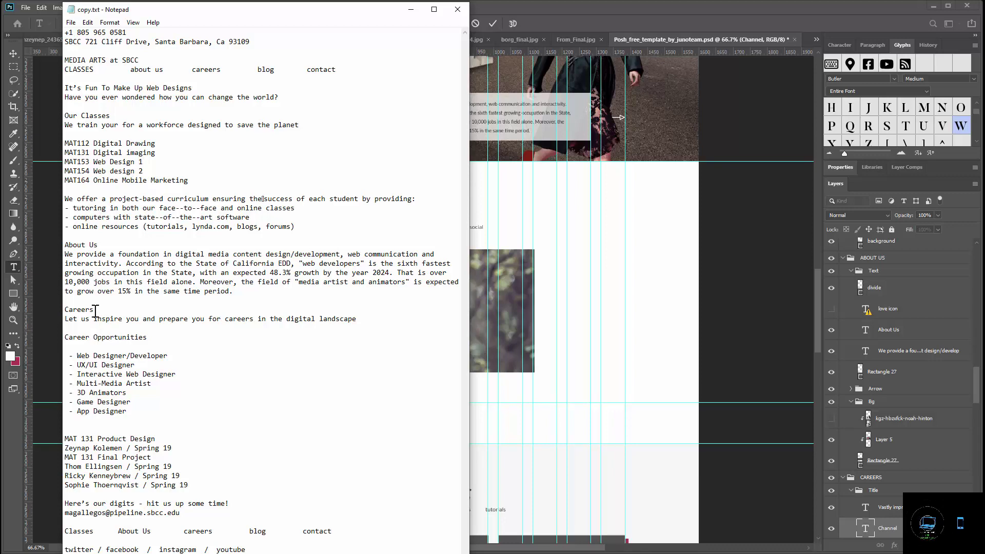
pyautogui.moveTo(95, 310); pyautogui.dragTo(65, 310)
pyautogui.hotkey('ctrl', 'c')
pyautogui.hotkey('alt', 'Tab')
pyautogui.hotkey('ctrl', 'v')
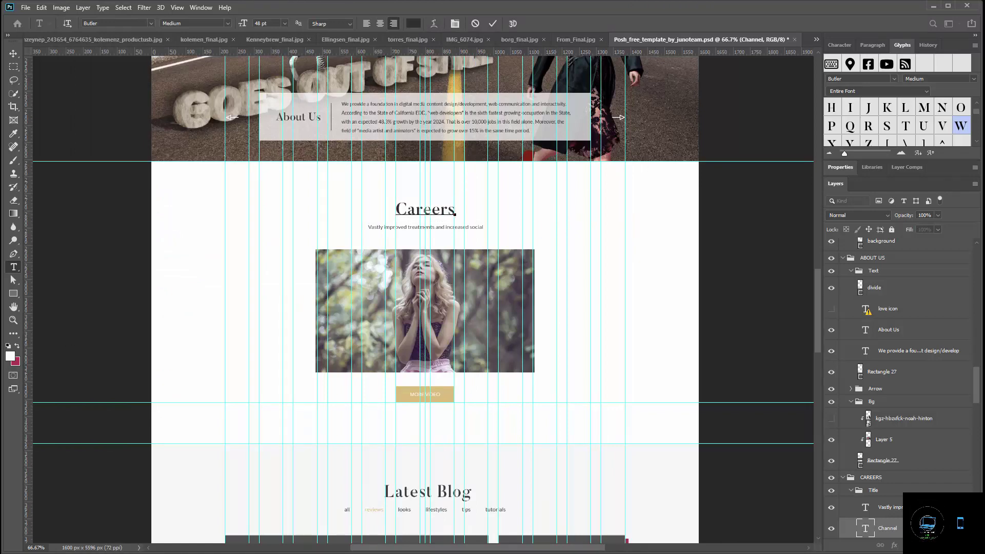
# Replace the line under the Careers heading with "Let us inspire you and prepare you for careers in the digital landscape" from copy.txt in Notepad.
pyautogui.hotkey('alt', 'Tab')
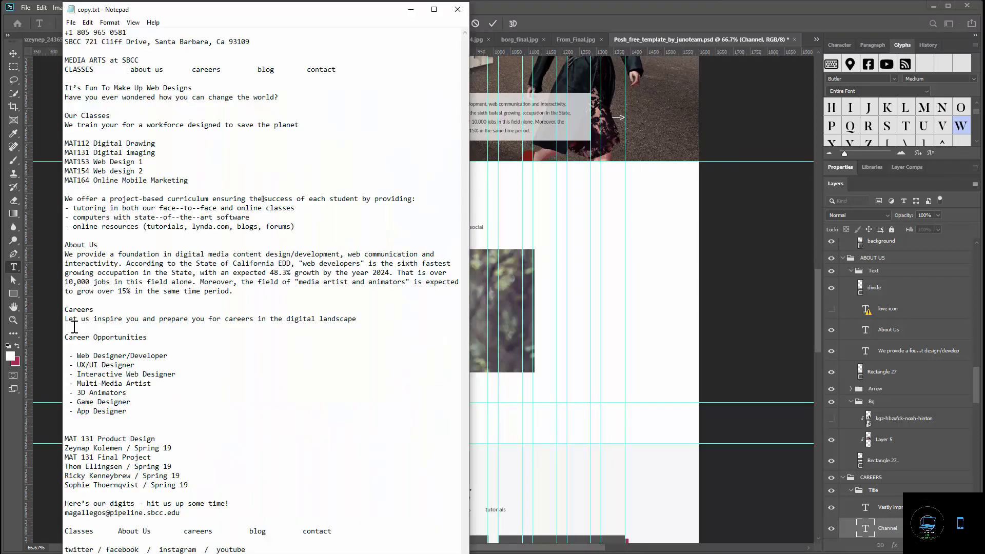
pyautogui.moveTo(65, 319); pyautogui.dragTo(360, 321)
pyautogui.hotkey('ctrl', 'c')
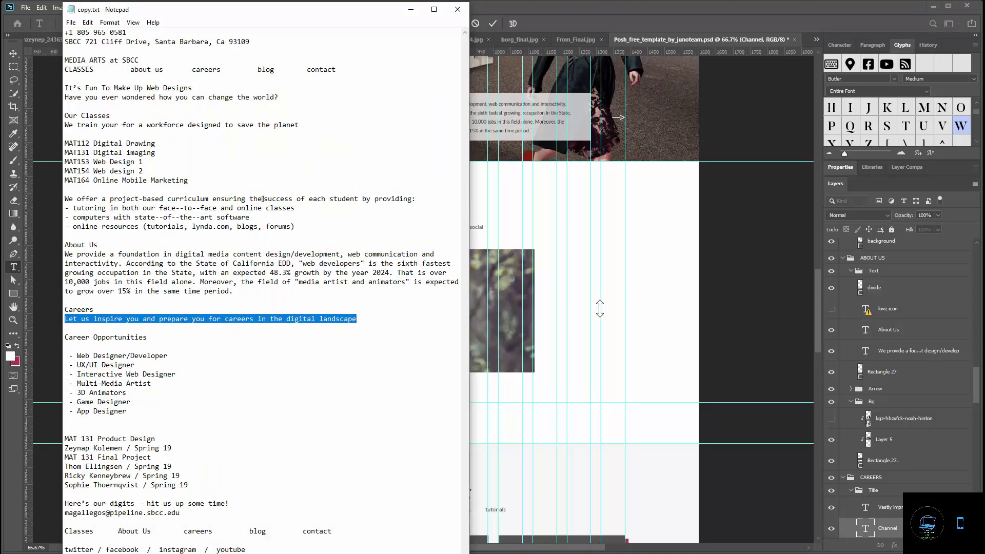
pyautogui.hotkey('alt', 'Tab')
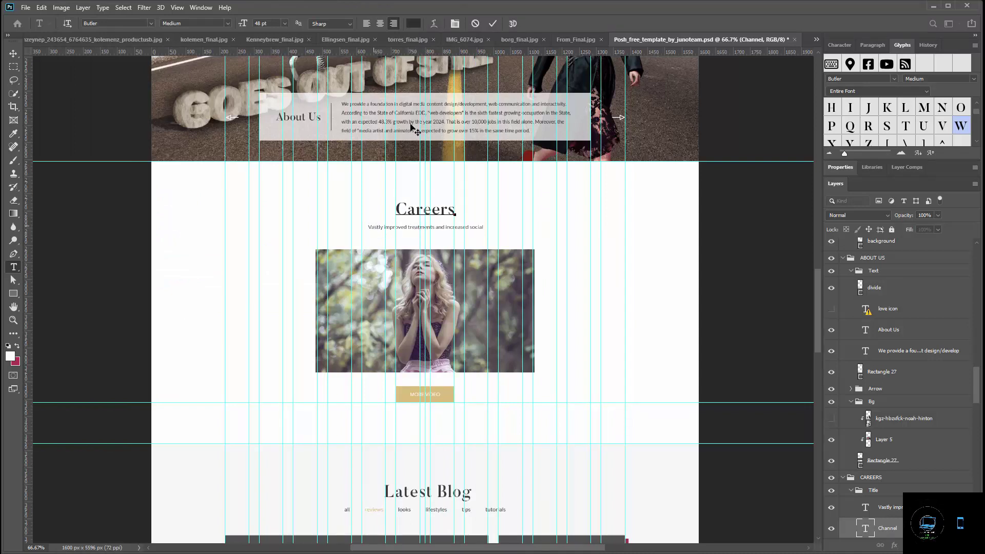
pyautogui.click(492, 24)
pyautogui.press('v')
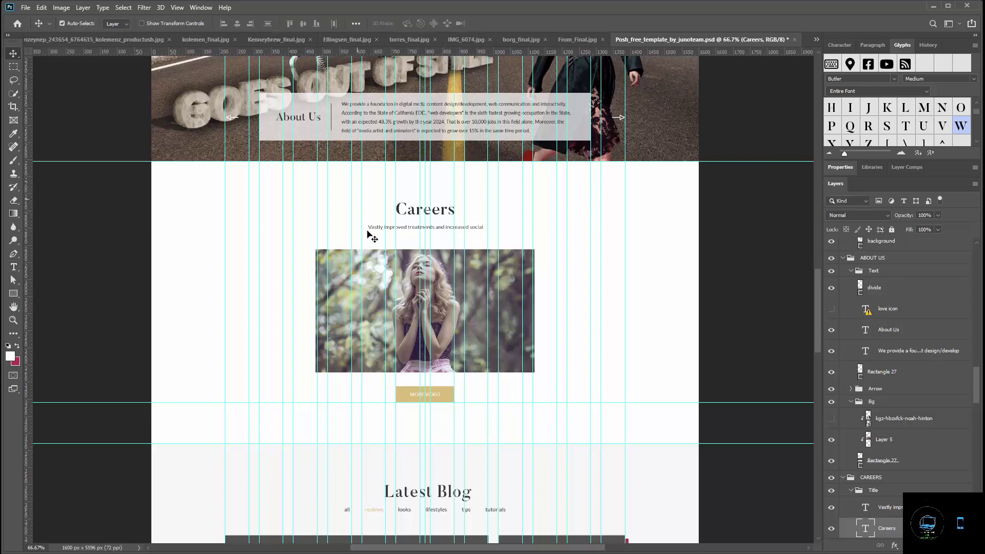
pyautogui.click(372, 229)
pyautogui.doubleClick(372, 229)
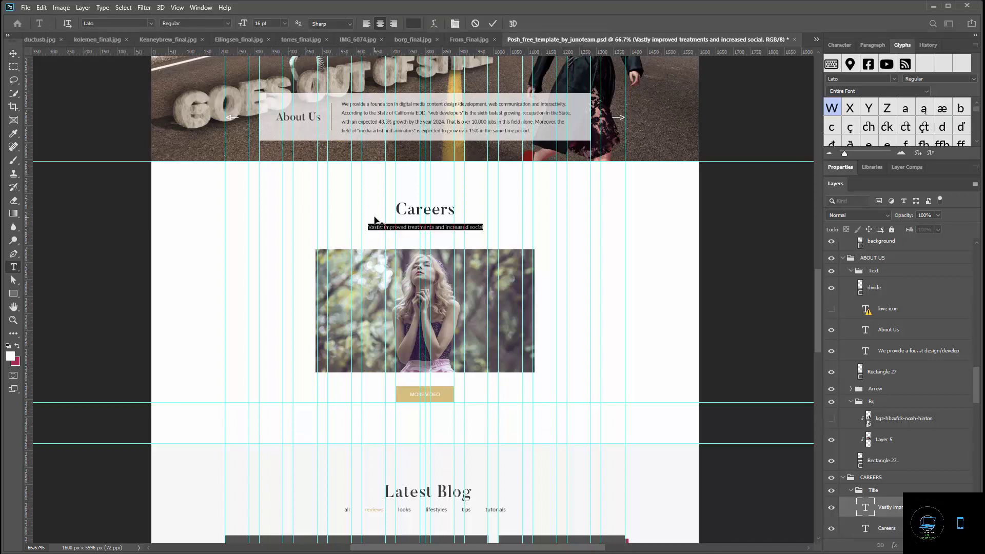
pyautogui.hotkey('ctrl', 'v')
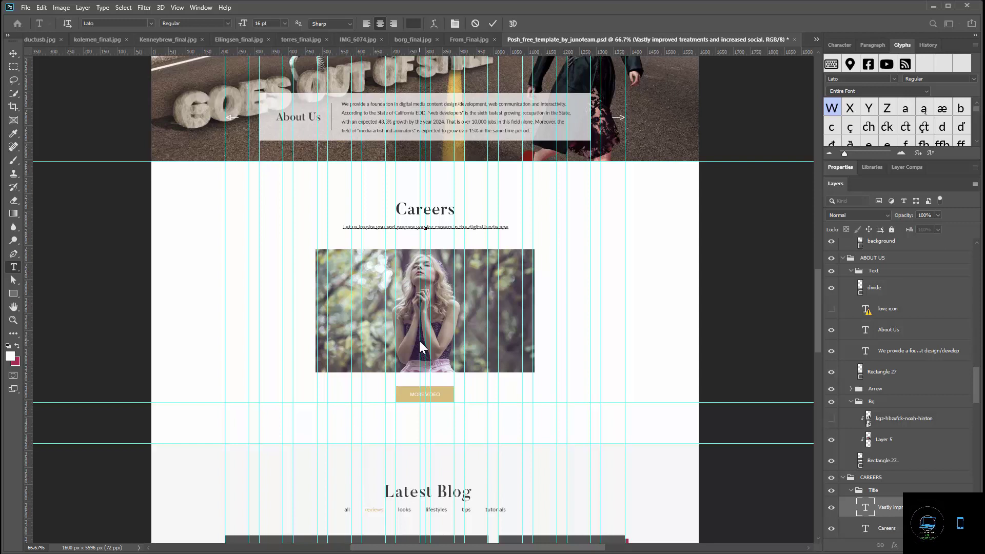
# Review the Careers section against the About Us banner and the curriculum section to judge which layout to reuse.
pyautogui.scroll(-2, 493, 421)
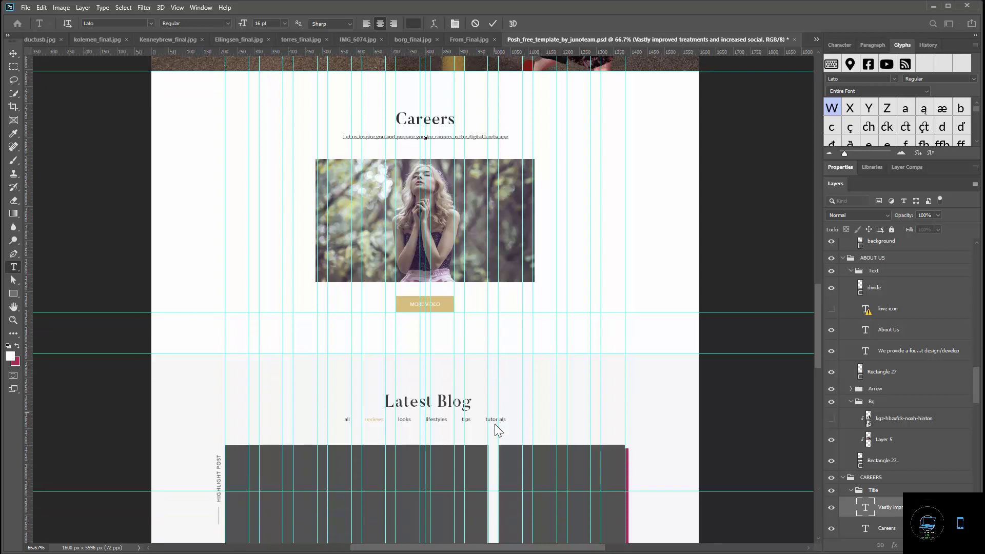
pyautogui.scroll(1, 490, 436)
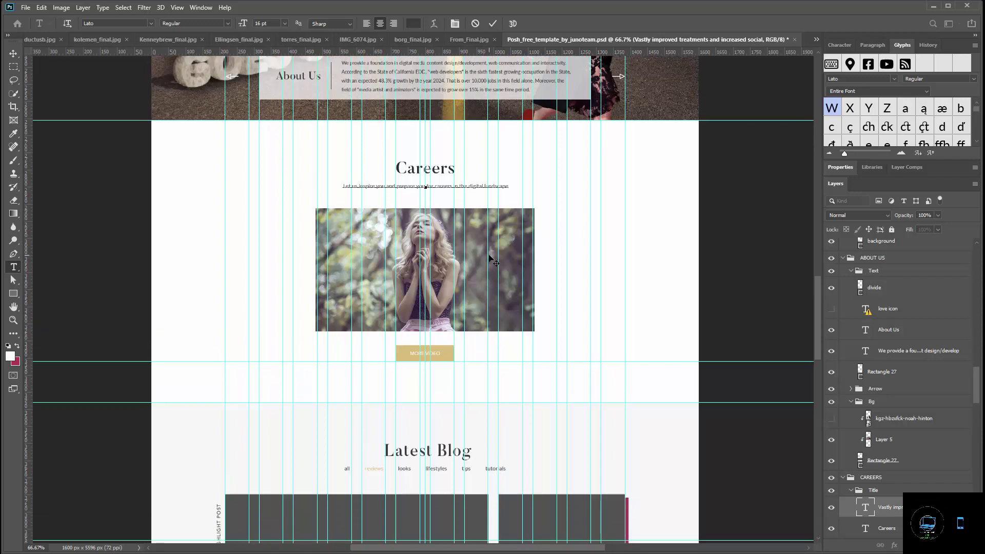
pyautogui.scroll(-1, 490, 259)
pyautogui.scroll(3, 490, 267)
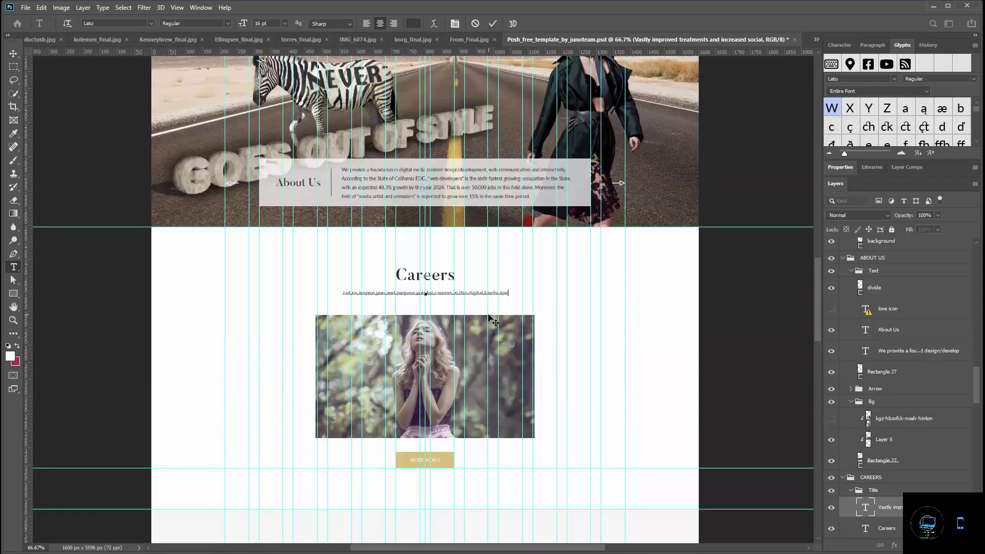
pyautogui.scroll(7, 482, 323)
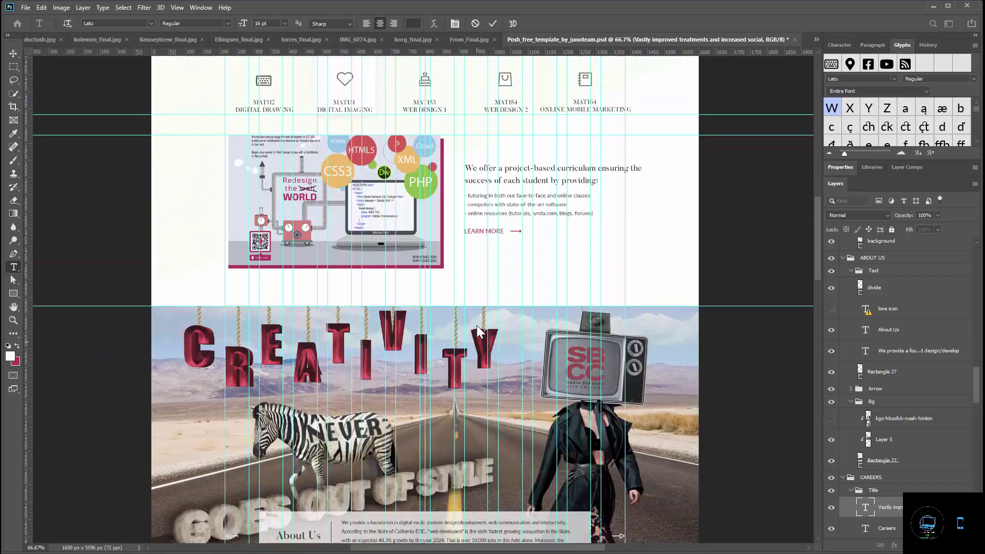
pyautogui.scroll(-3, 337, 278)
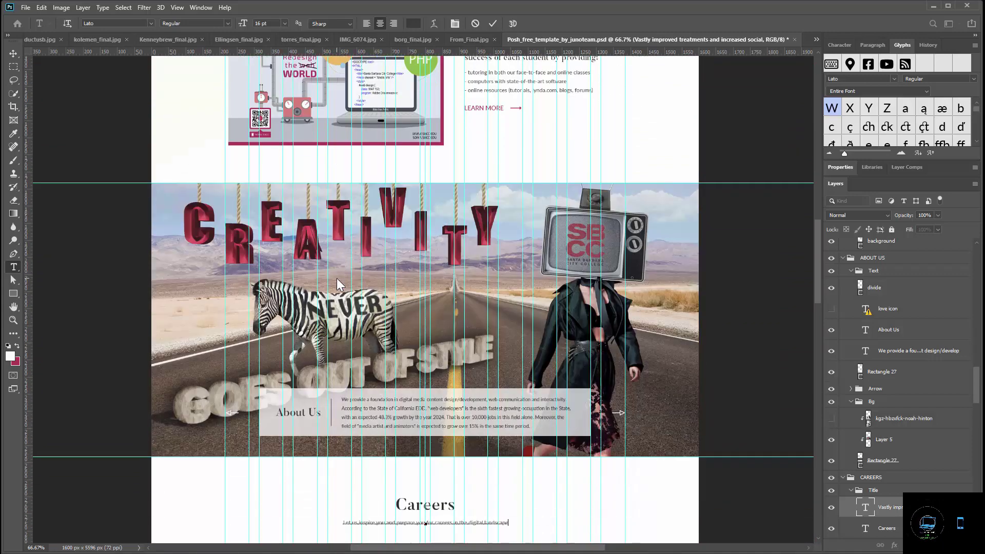
pyautogui.scroll(-2, 337, 278)
pyautogui.scroll(3, 338, 278)
pyautogui.scroll(-1, 338, 278)
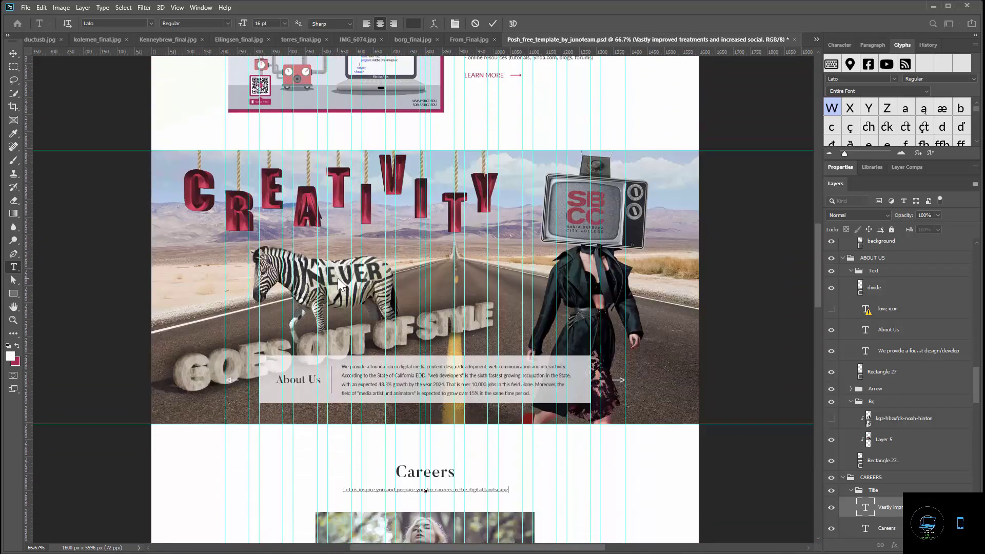
pyautogui.scroll(-5, 338, 278)
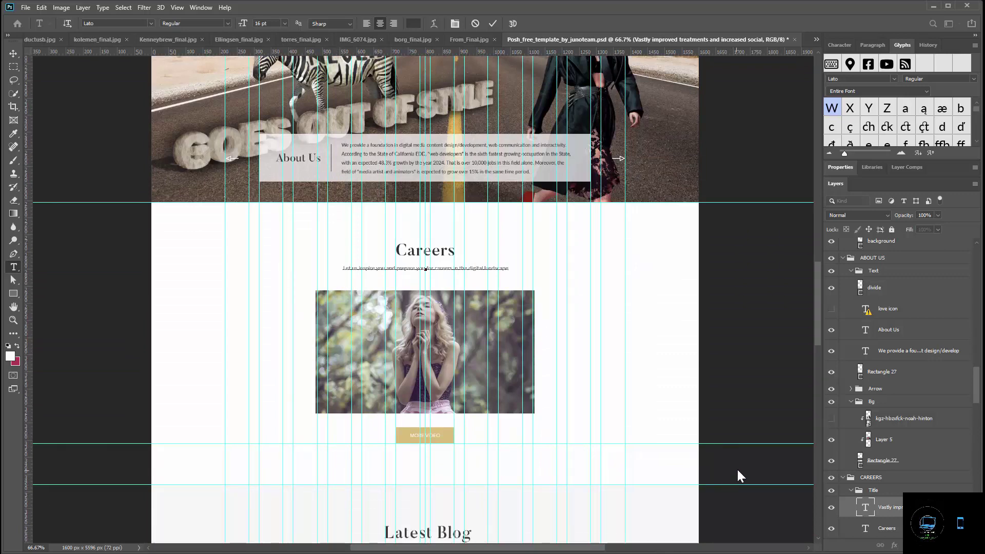
pyautogui.scroll(7, 660, 444)
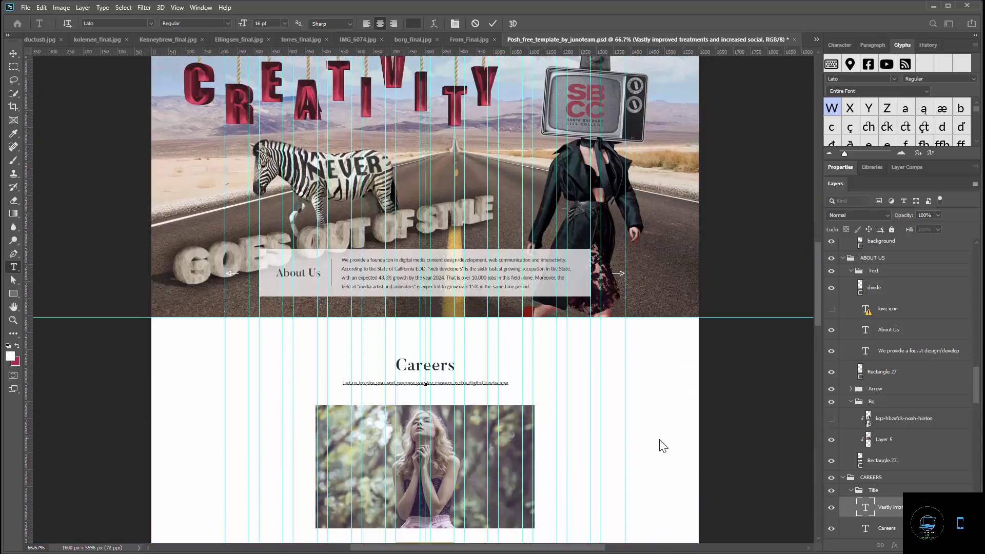
pyautogui.scroll(2, 660, 440)
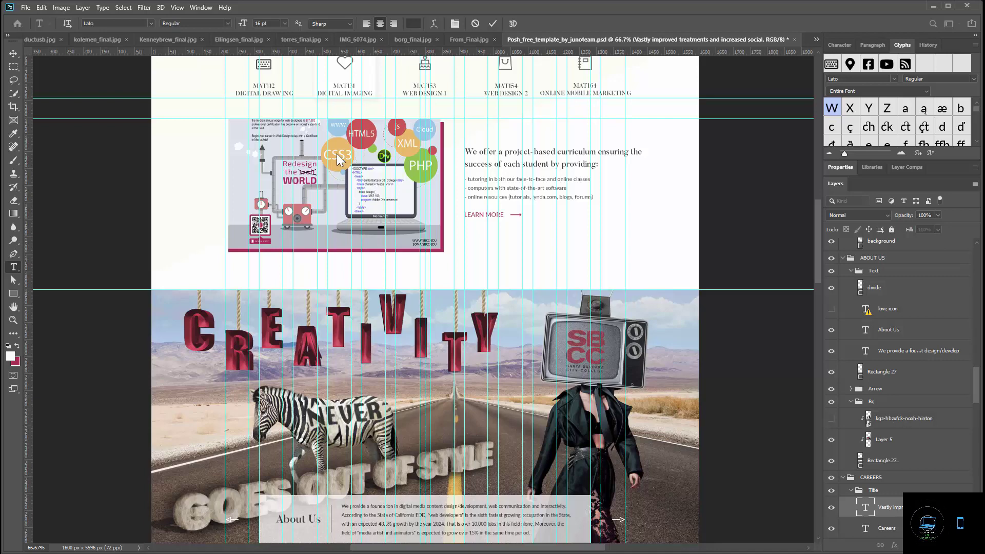
# Commit the Careers subtitle and identify the curriculum section's Text group in the layer stack by switching its visibility off and on.
pyautogui.hotkey('ctrl', 'Return')
pyautogui.press('v')
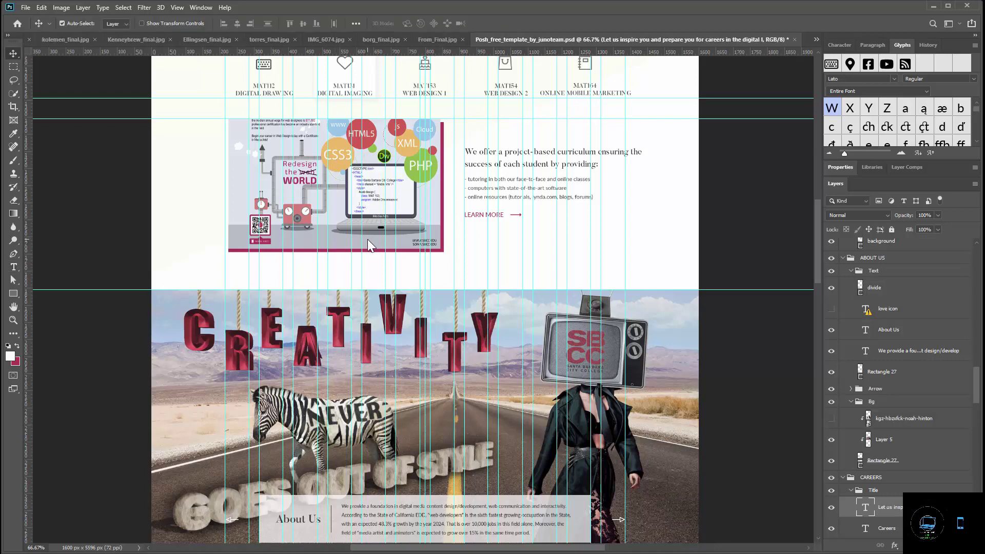
pyautogui.scroll(-3, 893, 347)
pyautogui.scroll(-3, 892, 348)
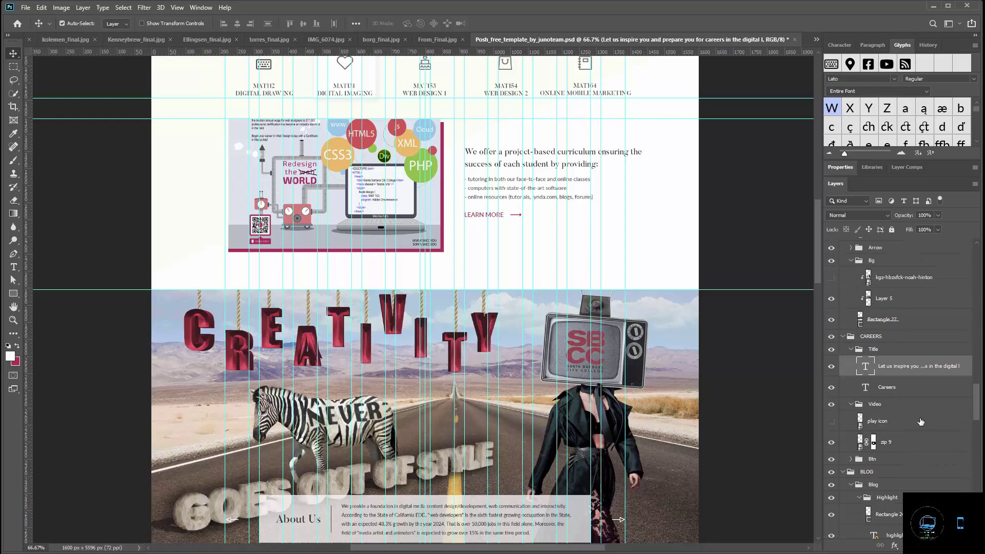
pyautogui.scroll(1, 867, 408)
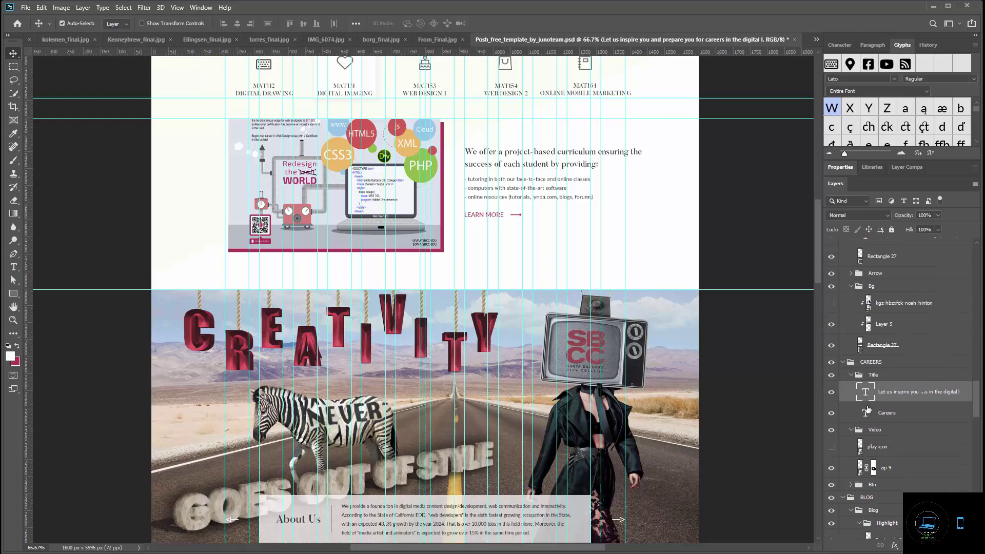
pyautogui.click(437, 211)
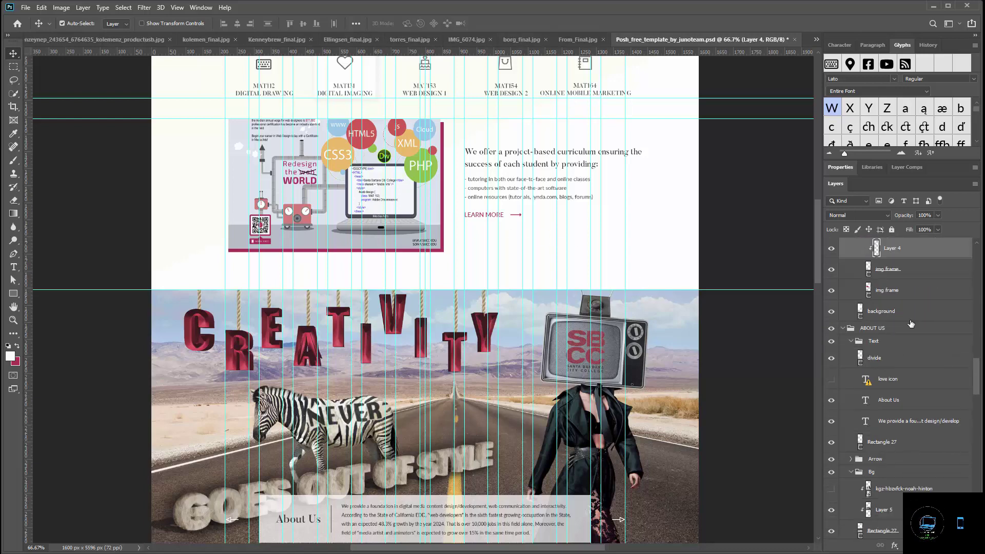
pyautogui.scroll(3, 927, 333)
pyautogui.scroll(2, 928, 334)
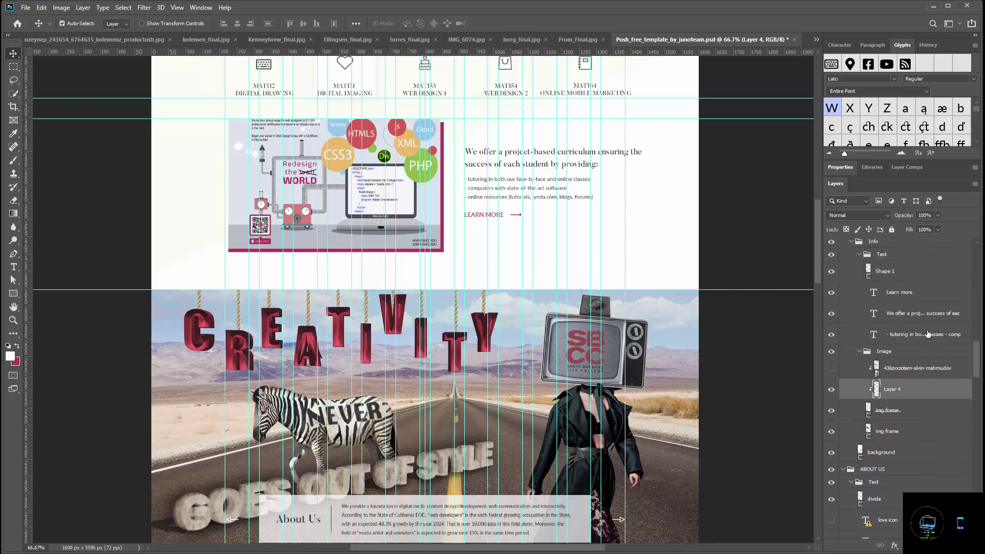
pyautogui.click(832, 254)
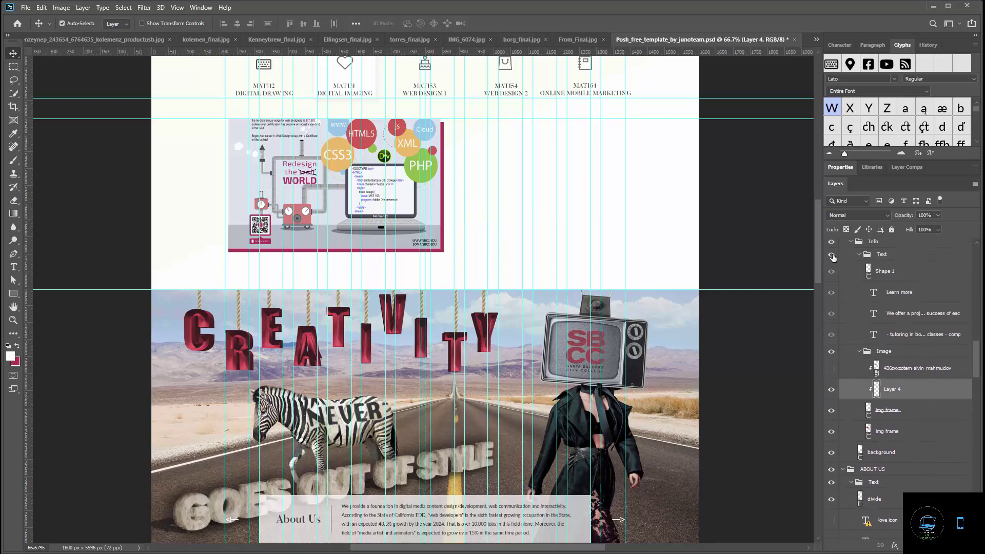
pyautogui.click(832, 255)
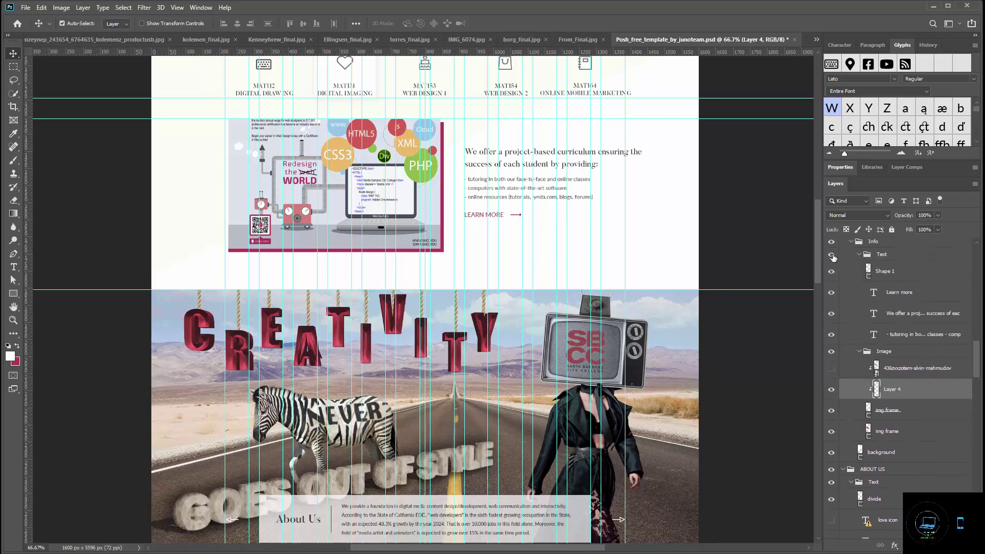
# Collapse the Text and Image groups inside the Info group and duplicate both together.
pyautogui.click(863, 256)
pyautogui.click(860, 255)
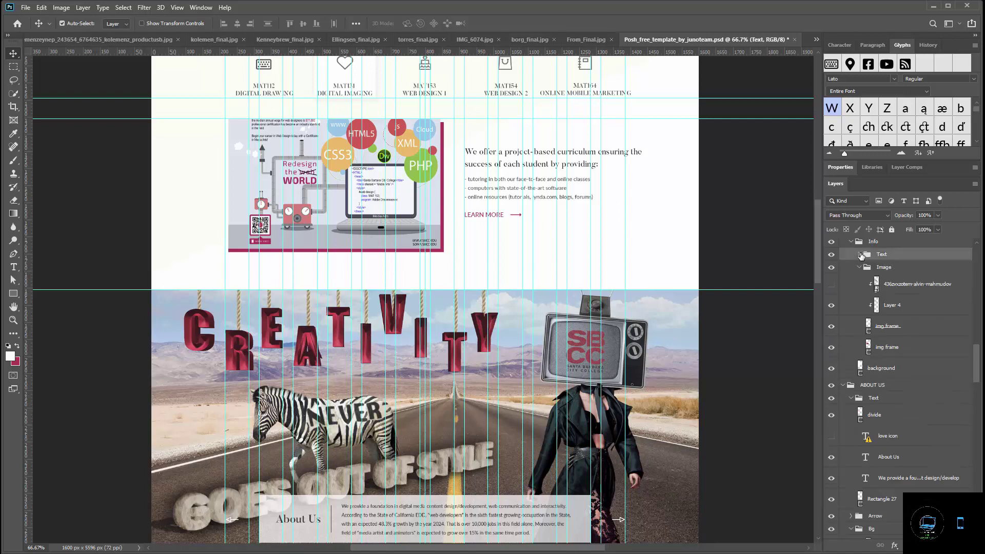
pyautogui.click(861, 267)
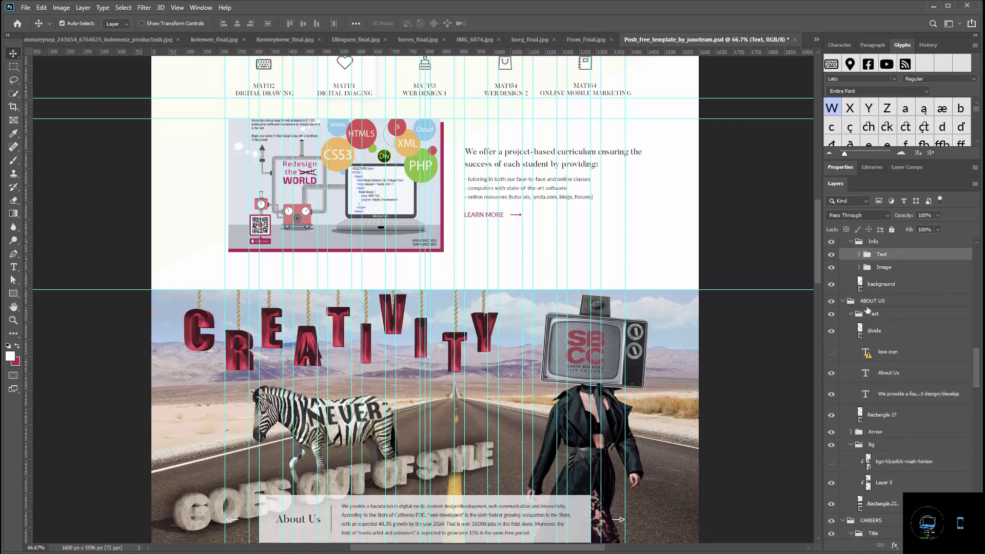
pyautogui.doubleClick(888, 268)
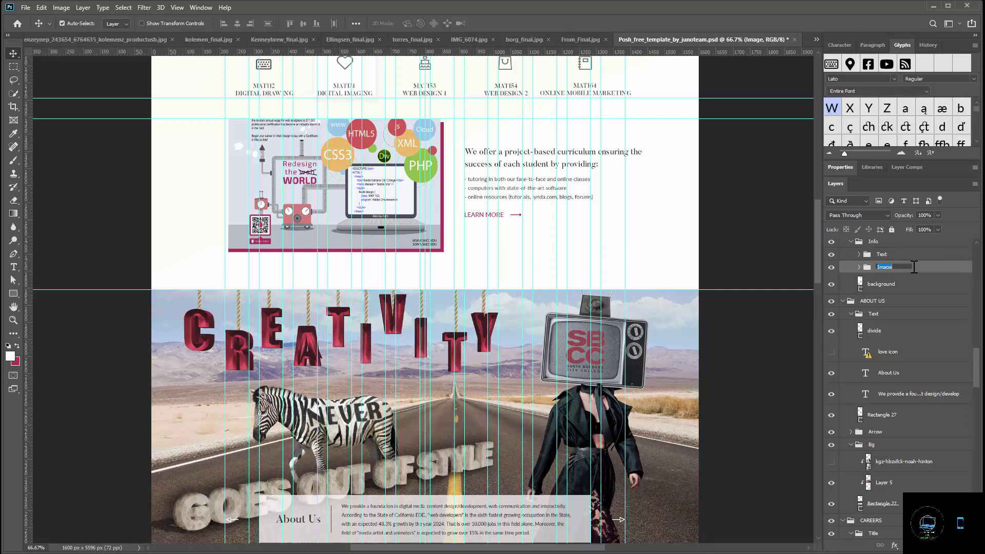
pyautogui.click(900, 254)
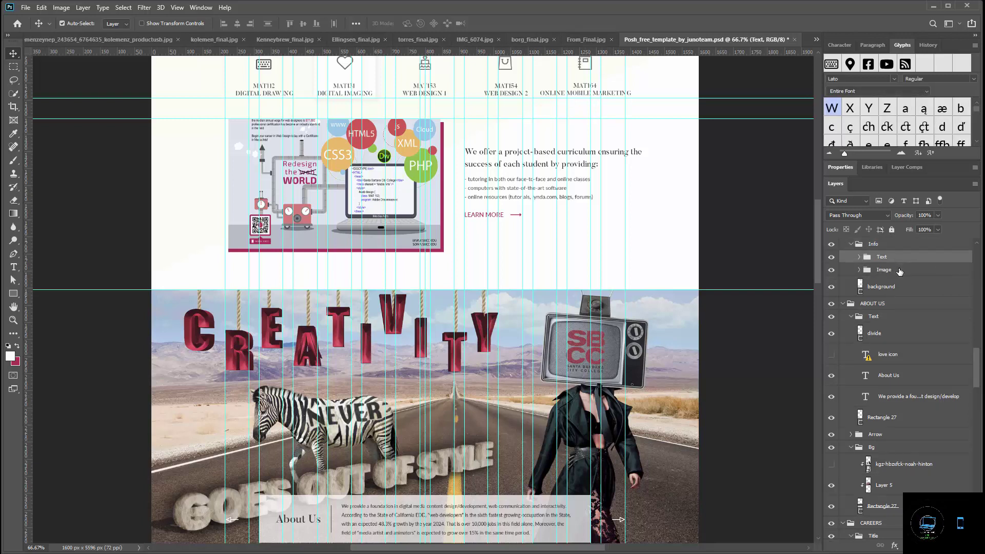
pyautogui.keyDown('shift'); pyautogui.click(899, 271); pyautogui.keyUp('shift')
pyautogui.rightClick(899, 270)
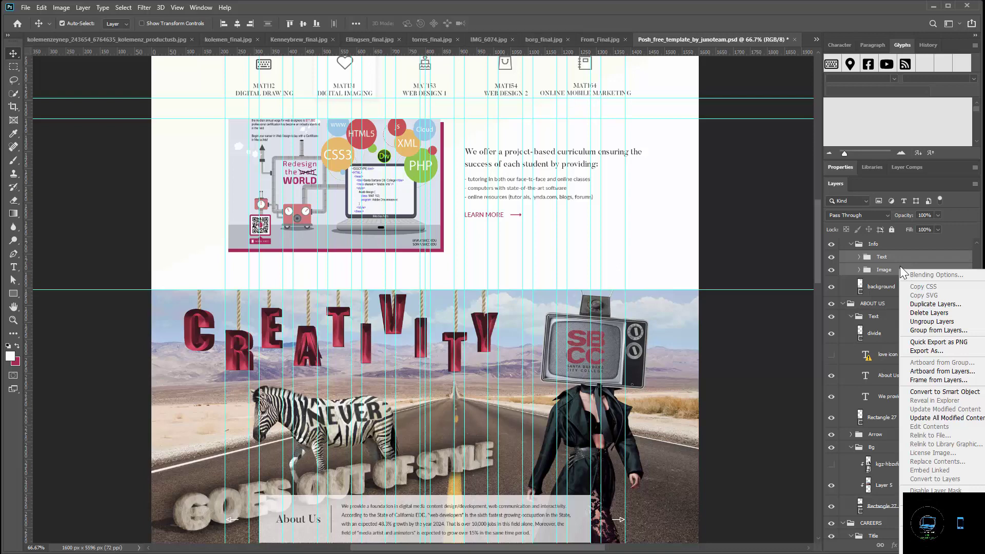
pyautogui.click(923, 305)
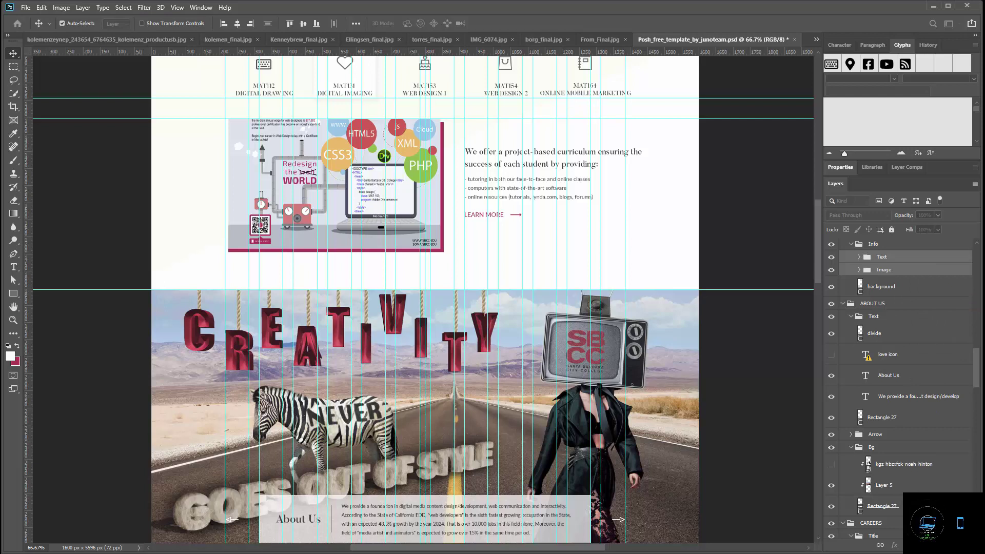
pyautogui.press('Return')
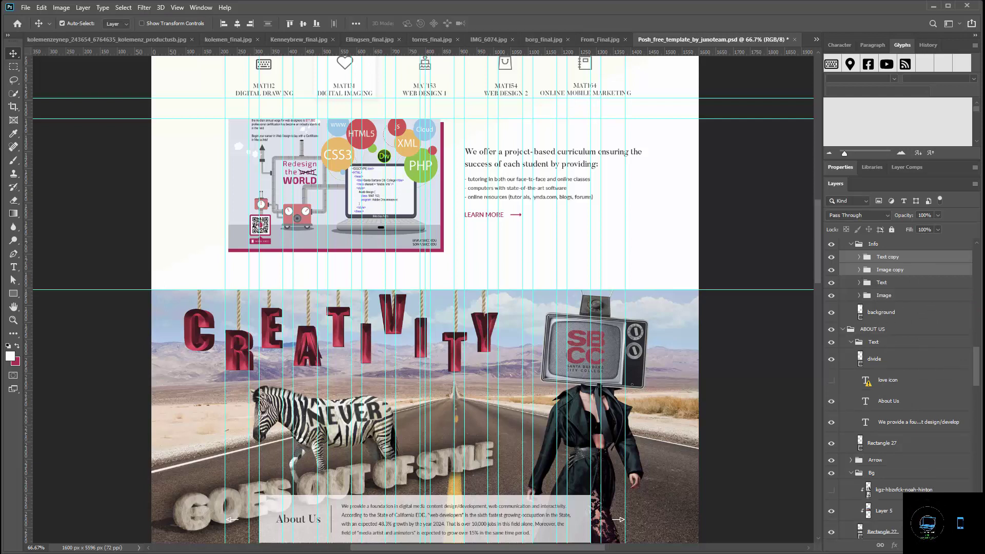
pyautogui.scroll(-3, 943, 391)
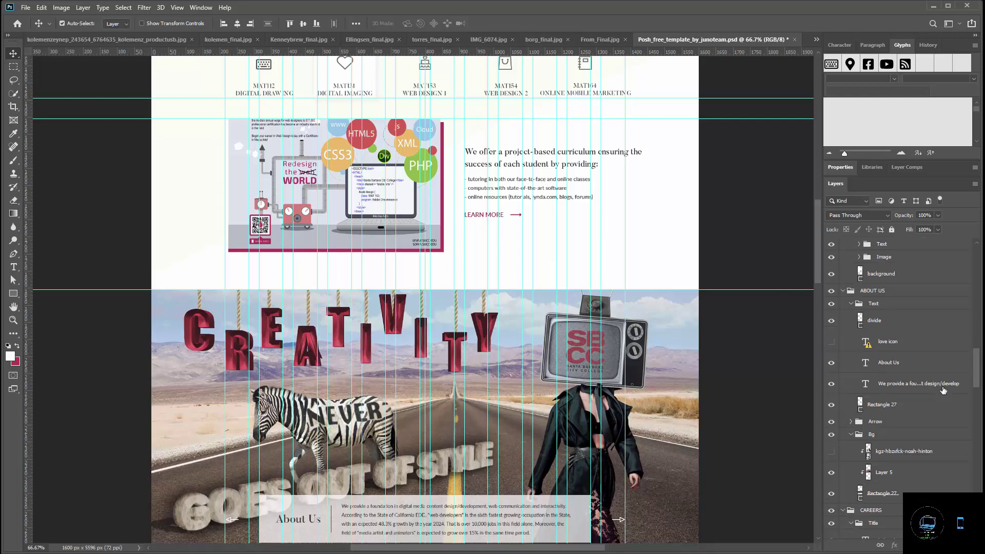
# Move the duplicated Text and Image groups down the layer stack to just below Layer 5 in the About Us section's Bg group.
pyautogui.scroll(3, 943, 391)
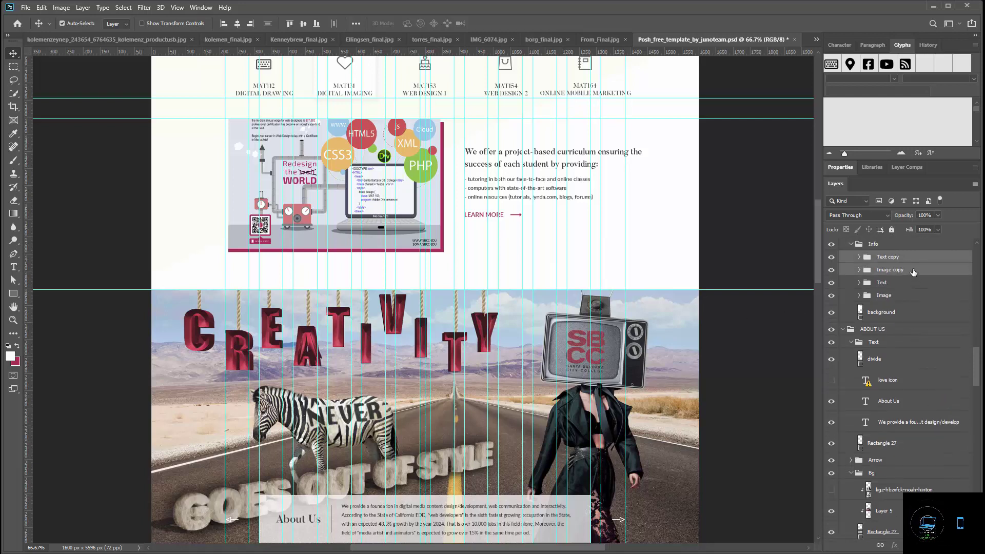
pyautogui.moveTo(913, 272); pyautogui.dragTo(913, 538)
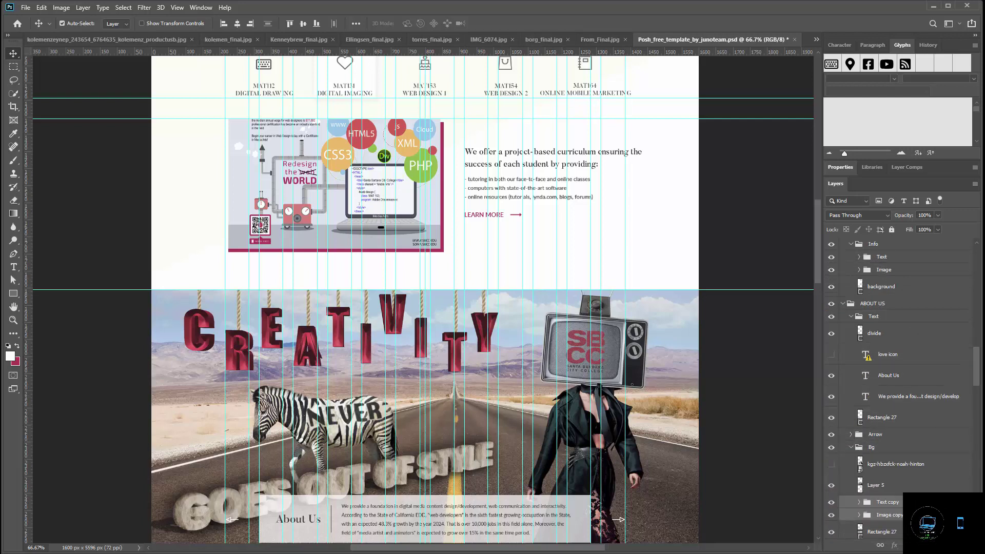
pyautogui.scroll(-5, 939, 490)
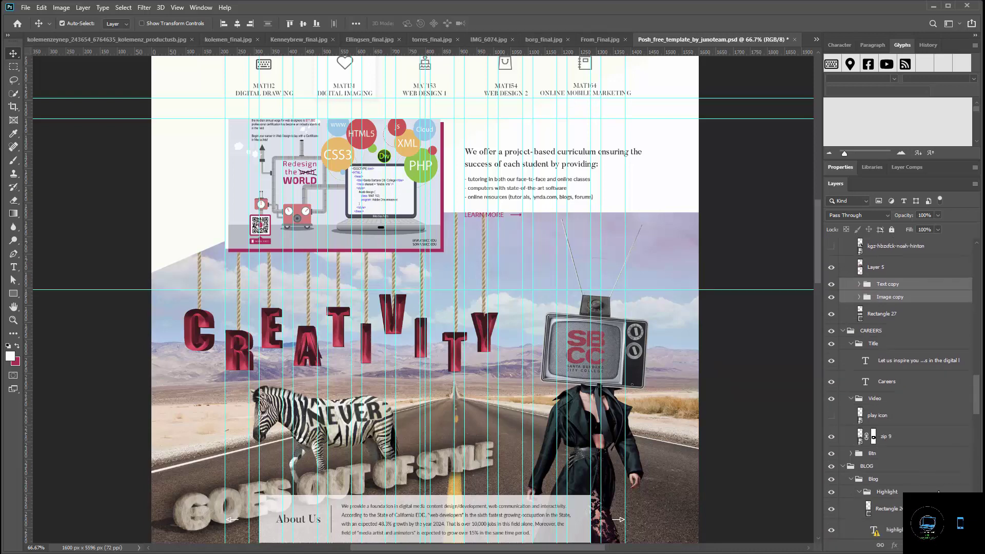
pyautogui.scroll(-8, 675, 386)
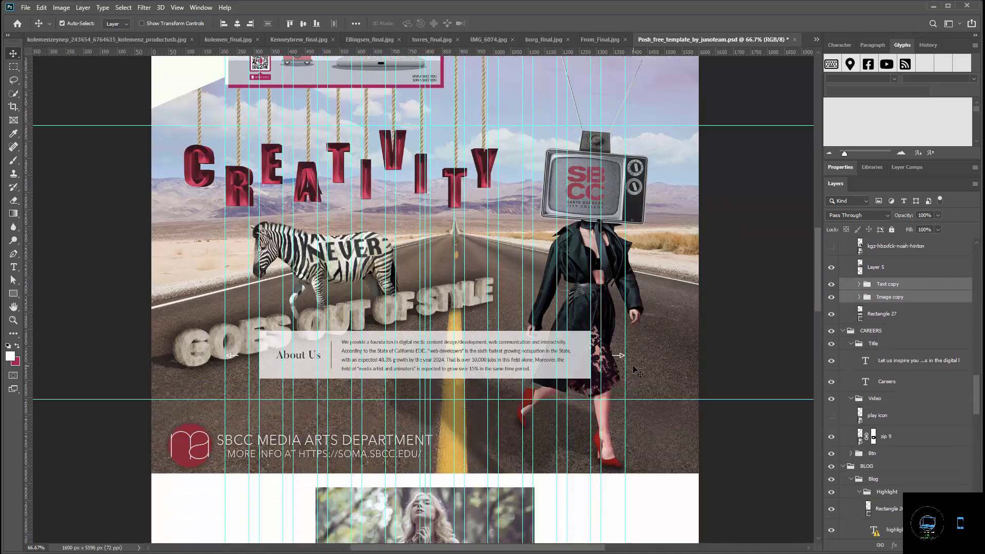
pyautogui.scroll(-4, 636, 370)
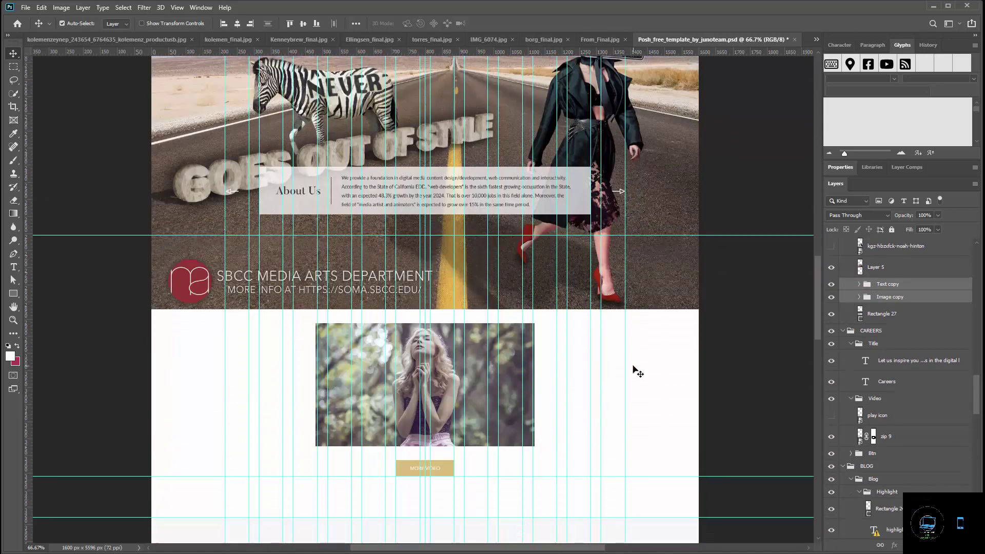
pyautogui.scroll(-4, 638, 371)
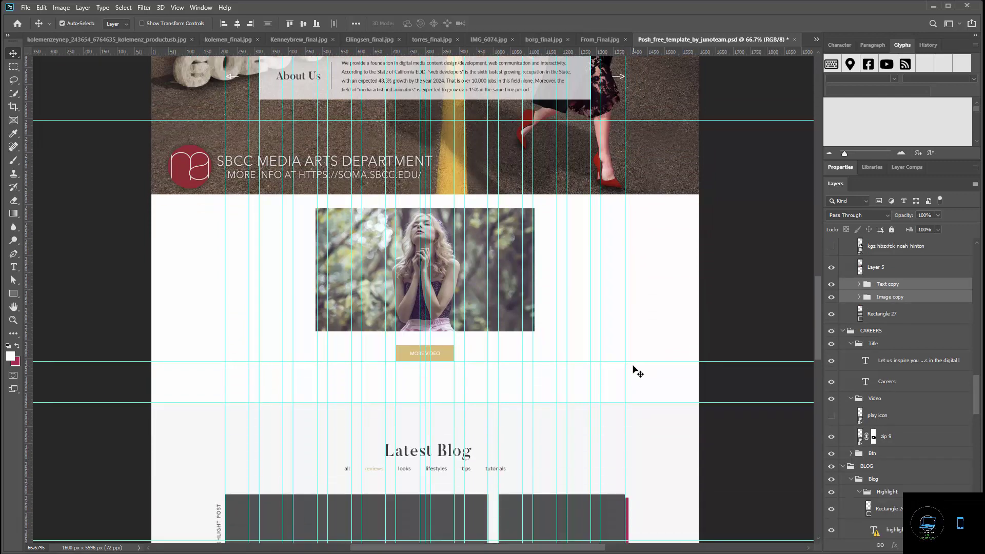
pyautogui.scroll(8, 638, 372)
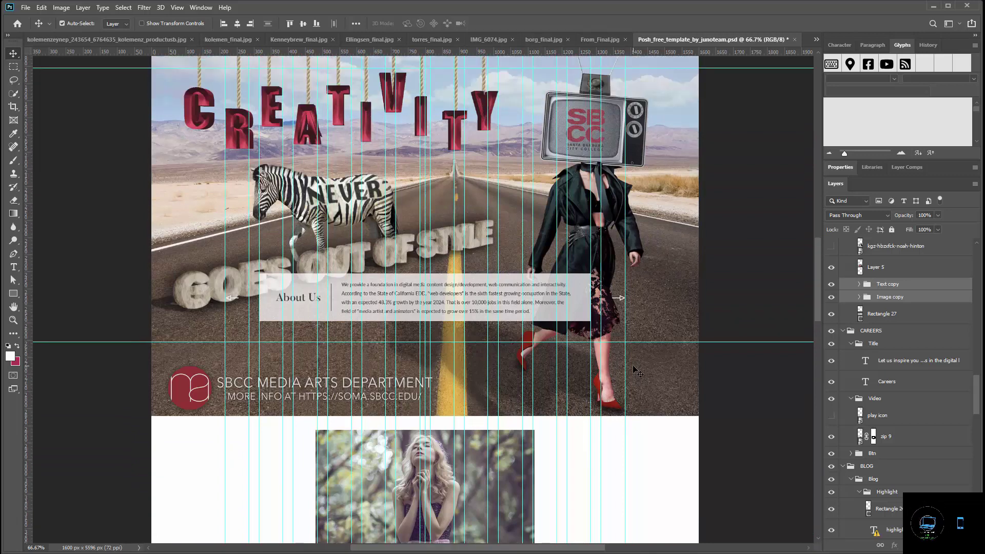
pyautogui.scroll(-6, 638, 372)
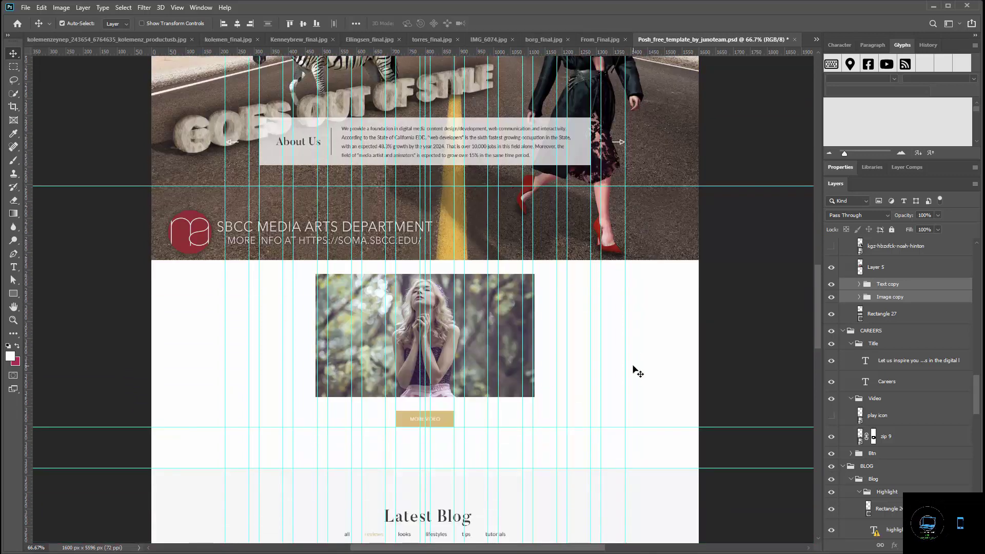
pyautogui.scroll(-2, 638, 371)
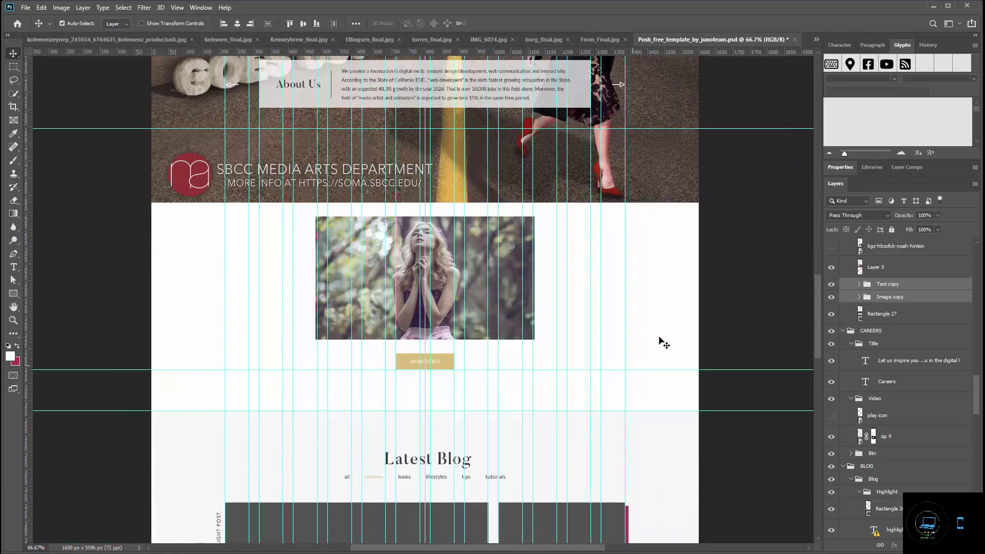
# Move the duplicated Text and Image groups together into the Careers section's Title group, directly beneath the Careers heading layer.
pyautogui.doubleClick(905, 298)
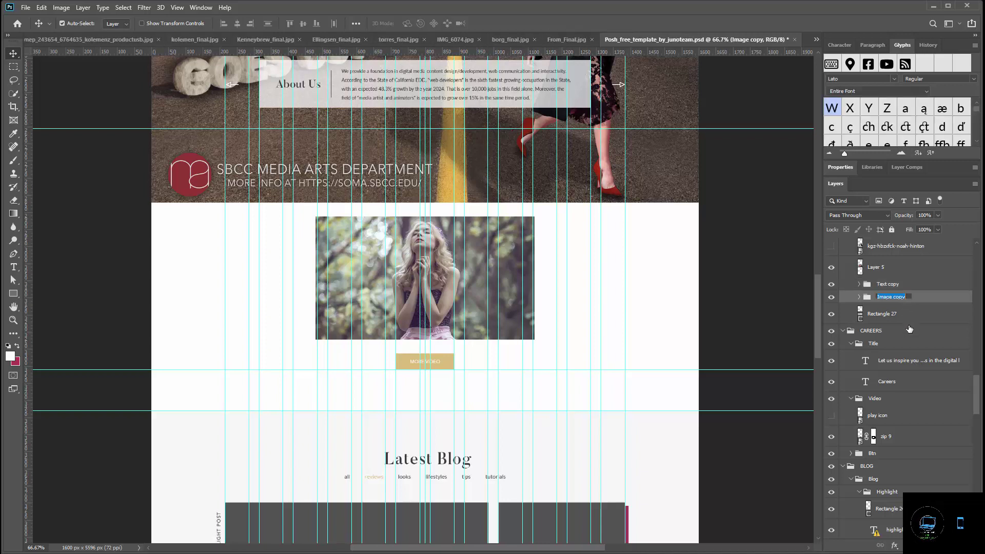
pyautogui.click(944, 286)
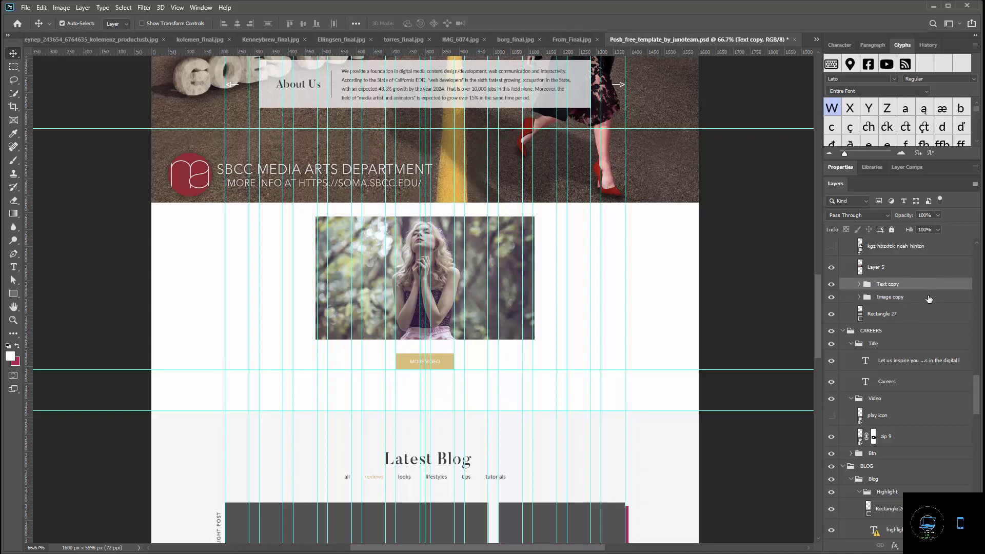
pyautogui.keyDown('shift'); pyautogui.click(928, 298); pyautogui.keyUp('shift')
pyautogui.moveTo(928, 299); pyautogui.dragTo(935, 385)
pyautogui.scroll(3, 935, 385)
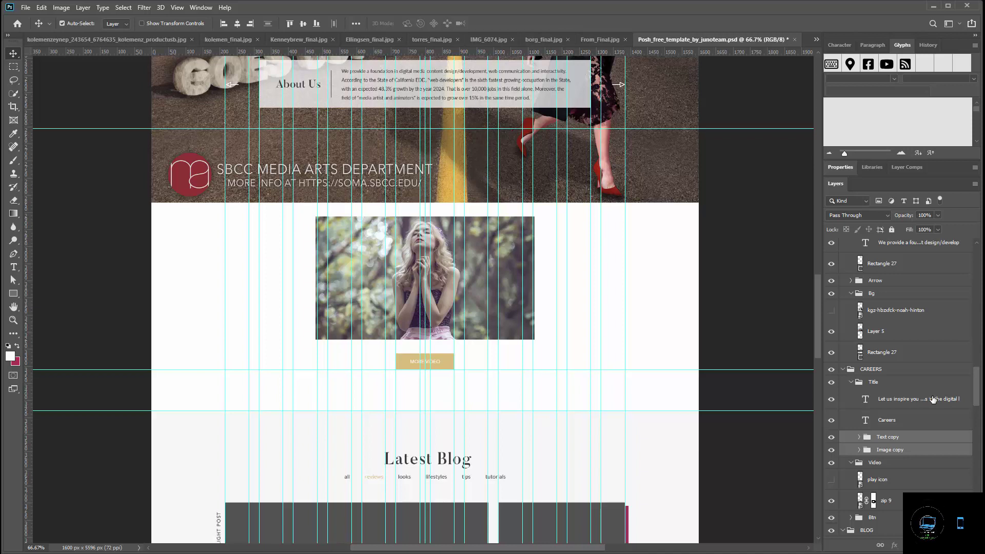
# Clip Layer 5 to Rectangle 27 in the About Us Bg group so the banner artwork stays within its frame.
pyautogui.click(920, 334)
pyautogui.press('h')
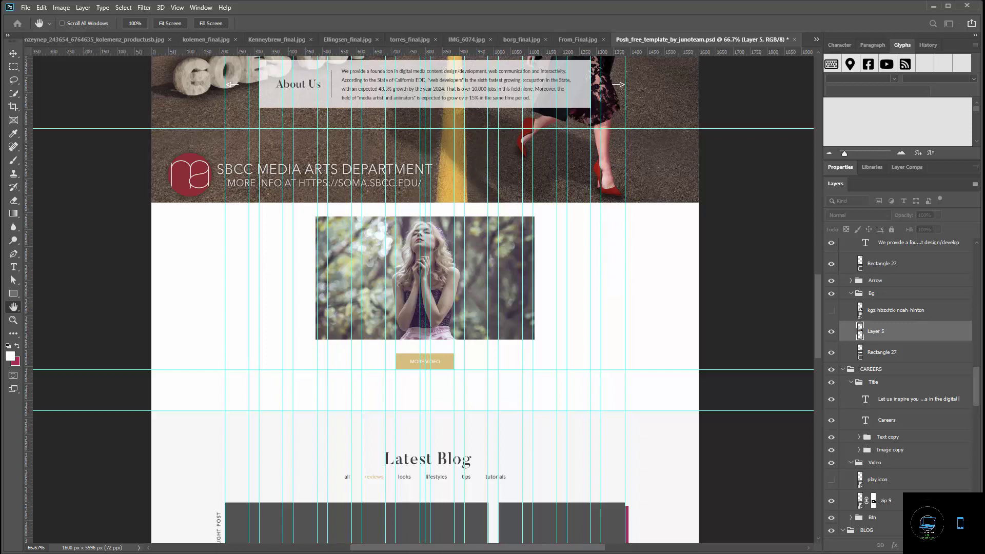
pyautogui.press('v')
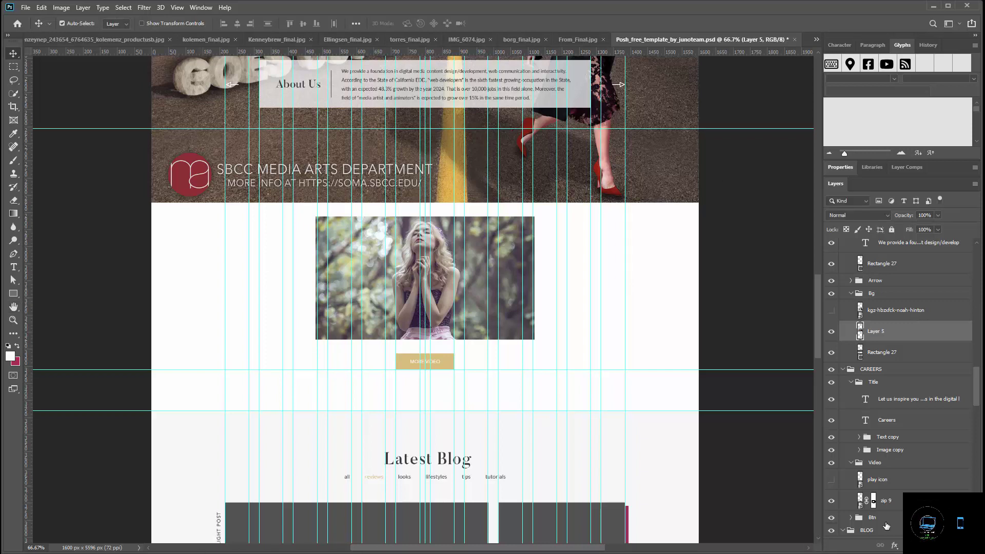
pyautogui.keyDown('alt'); pyautogui.click(919, 340); pyautogui.keyUp('alt')
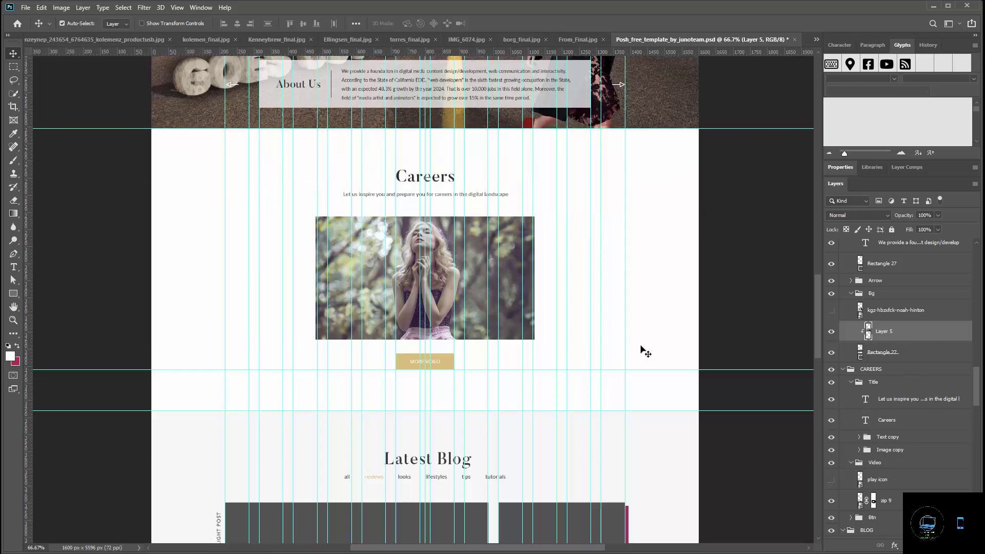
pyautogui.scroll(1, 607, 370)
pyautogui.scroll(-1, 607, 370)
pyautogui.scroll(-1, 607, 370)
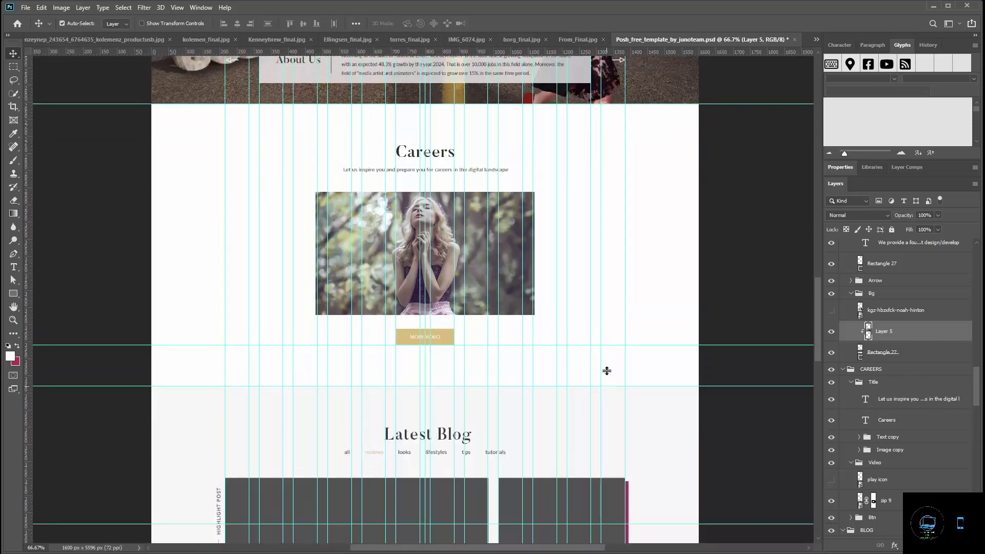
pyautogui.scroll(6, 611, 375)
pyautogui.scroll(4, 612, 375)
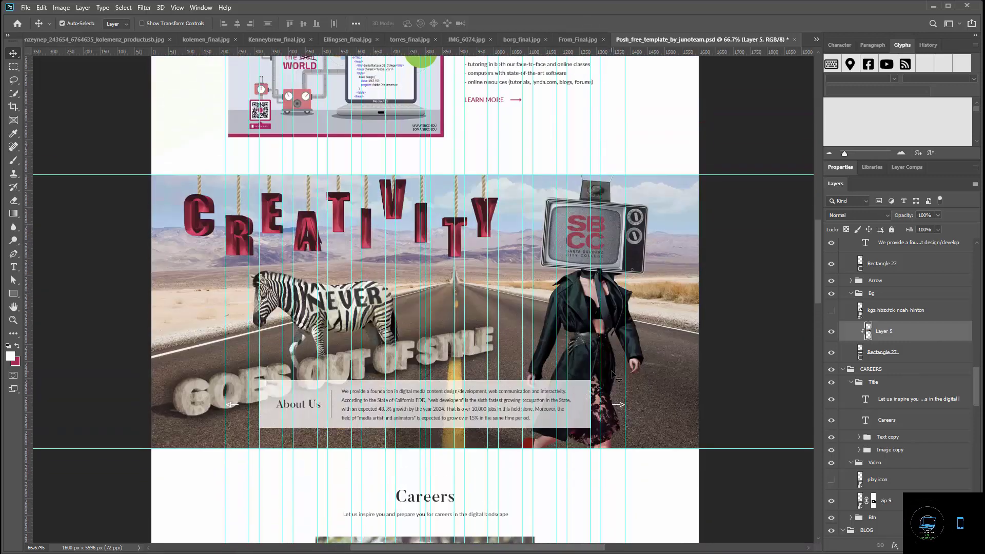
# Move the contents of the duplicated Text and Image groups down the page to just below the Careers subtitle, over the placeholder photo.
pyautogui.scroll(1, 616, 378)
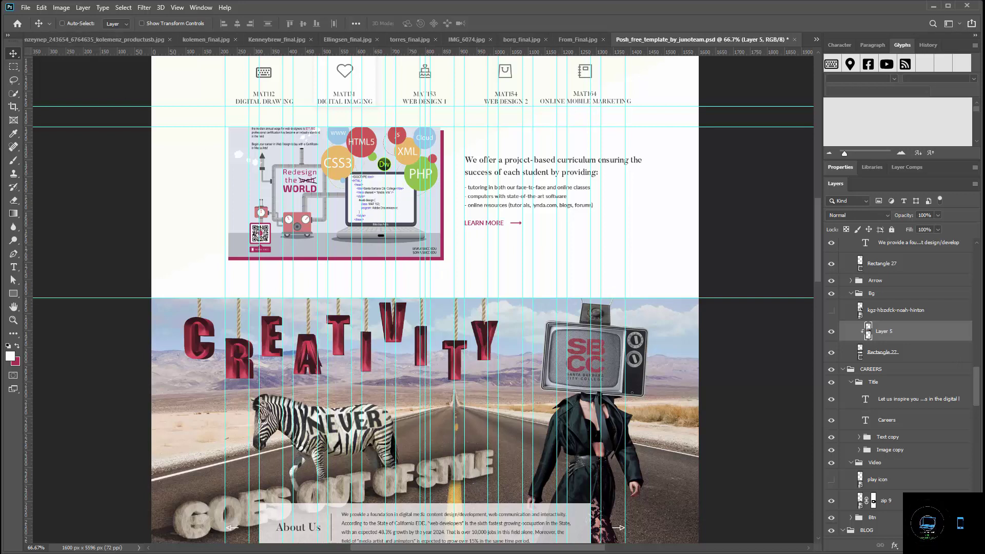
pyautogui.scroll(-10, 948, 419)
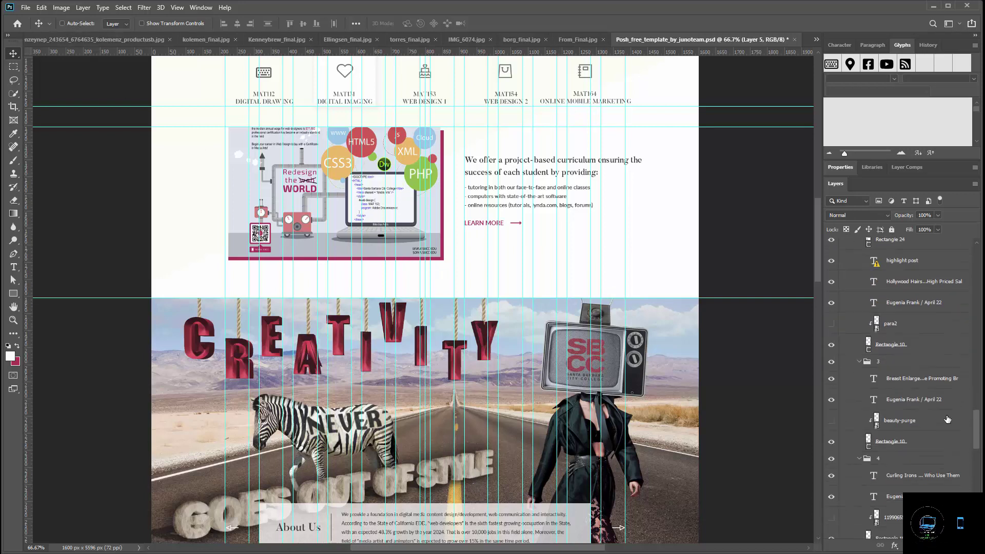
pyautogui.scroll(-8, 947, 419)
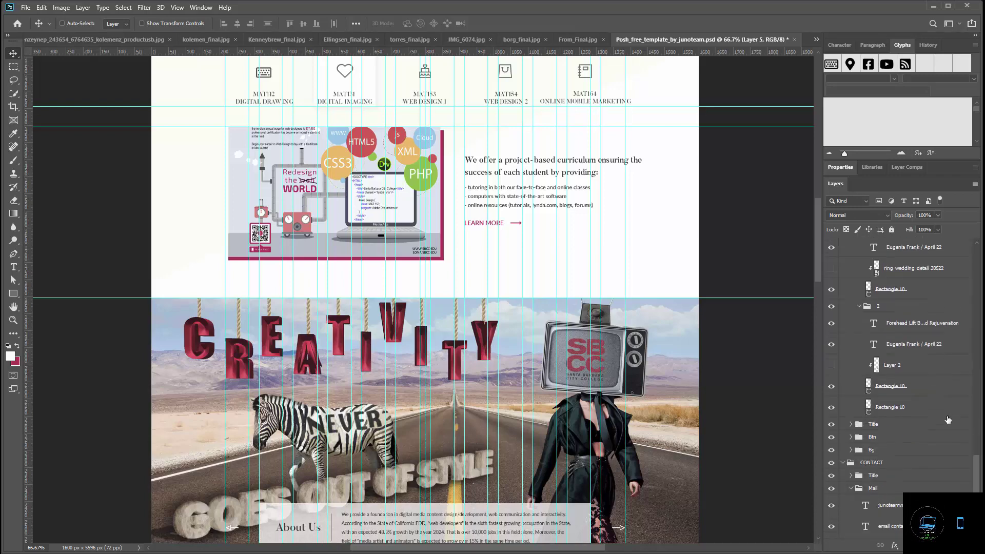
pyautogui.scroll(5, 948, 419)
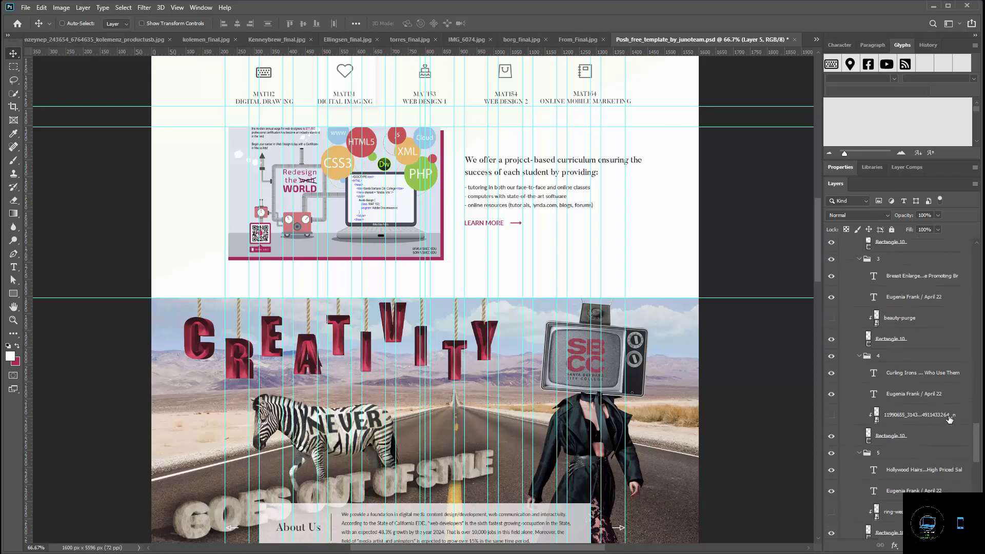
pyautogui.scroll(6, 949, 419)
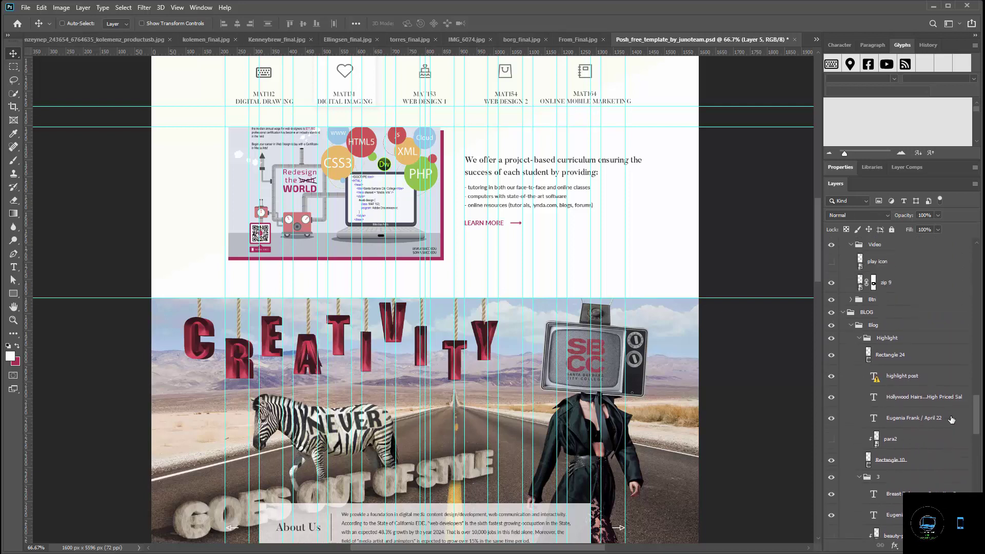
pyautogui.scroll(2, 951, 420)
pyautogui.scroll(2, 954, 420)
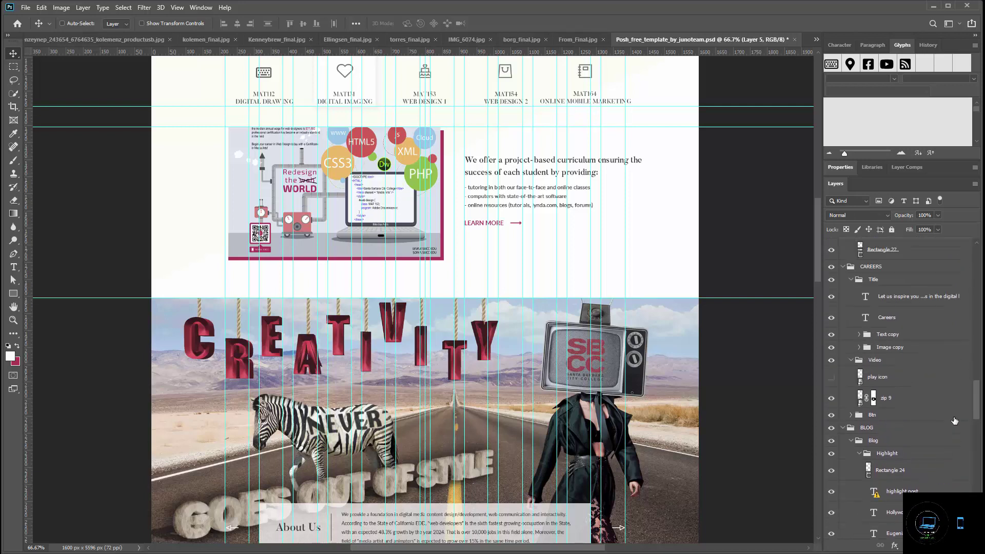
pyautogui.click(906, 337)
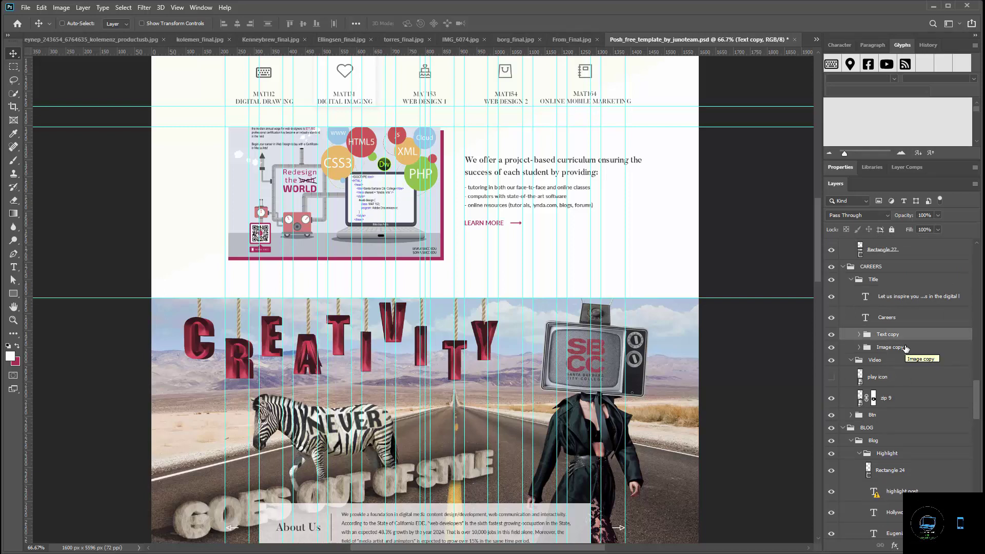
pyautogui.keyDown('shift'); pyautogui.click(906, 348); pyautogui.keyUp('shift')
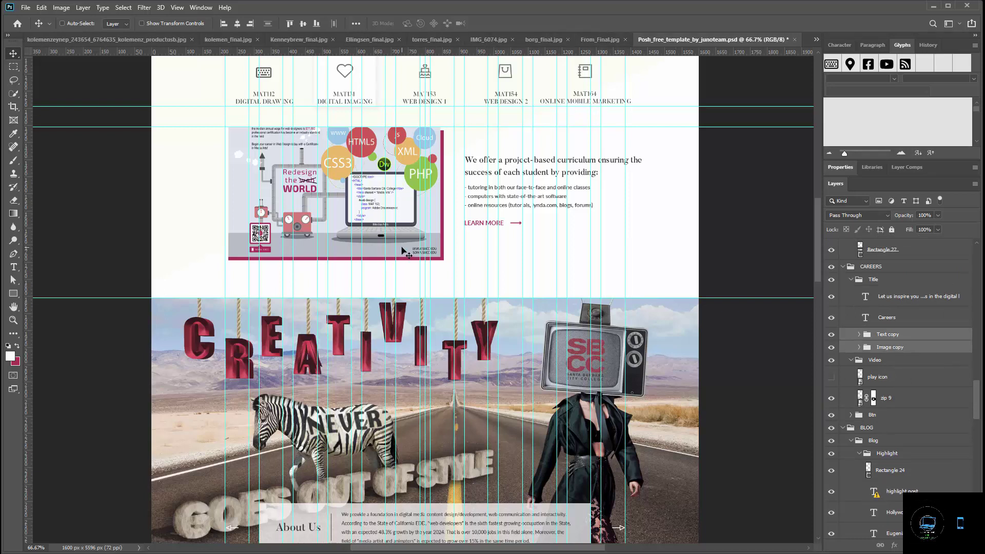
pyautogui.moveTo(402, 250); pyautogui.dragTo(415, 526)
# Shift the duplicated Text and Image groups about 32 px left to line up with the original curriculum image above the About Us banner.
pyautogui.scroll(5, 485, 454)
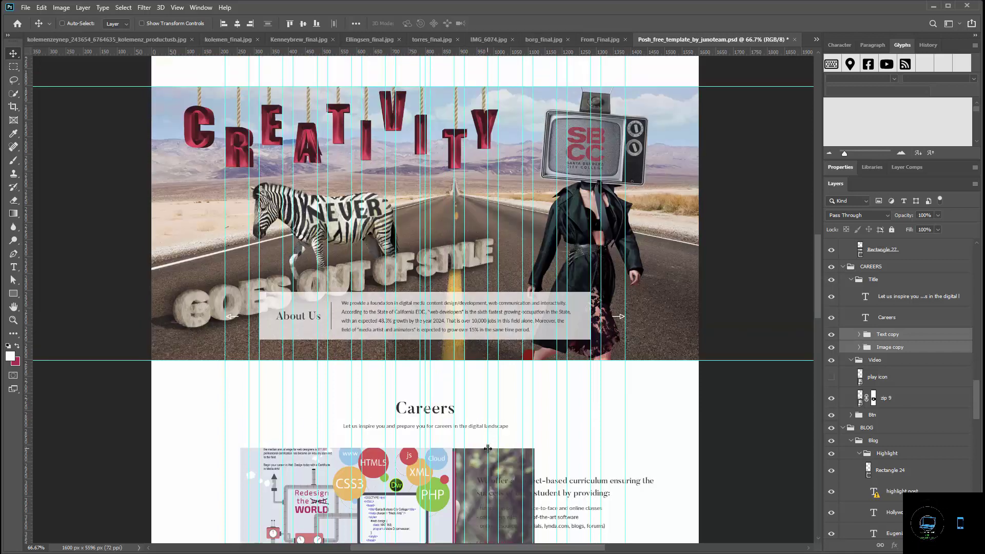
pyautogui.scroll(-3, 493, 453)
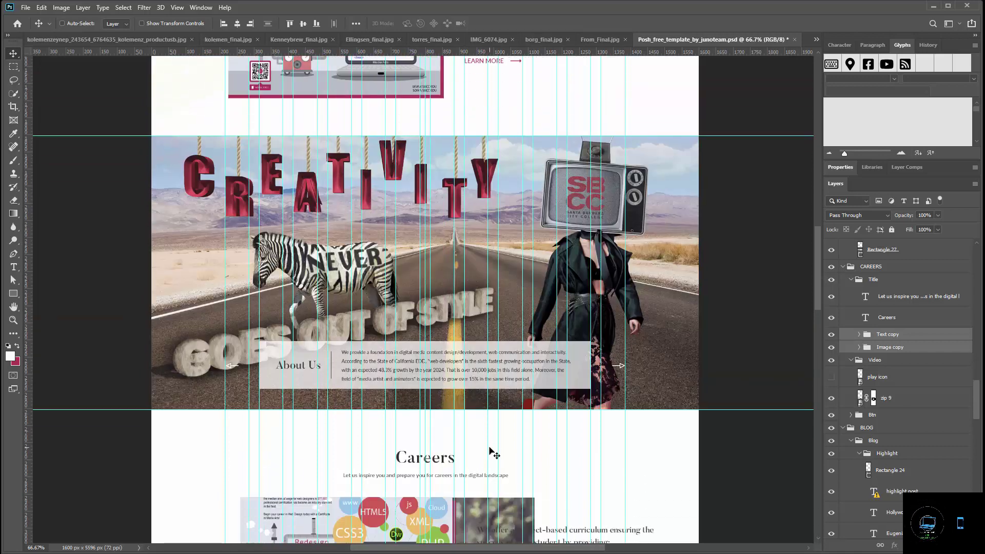
pyautogui.scroll(1, 490, 450)
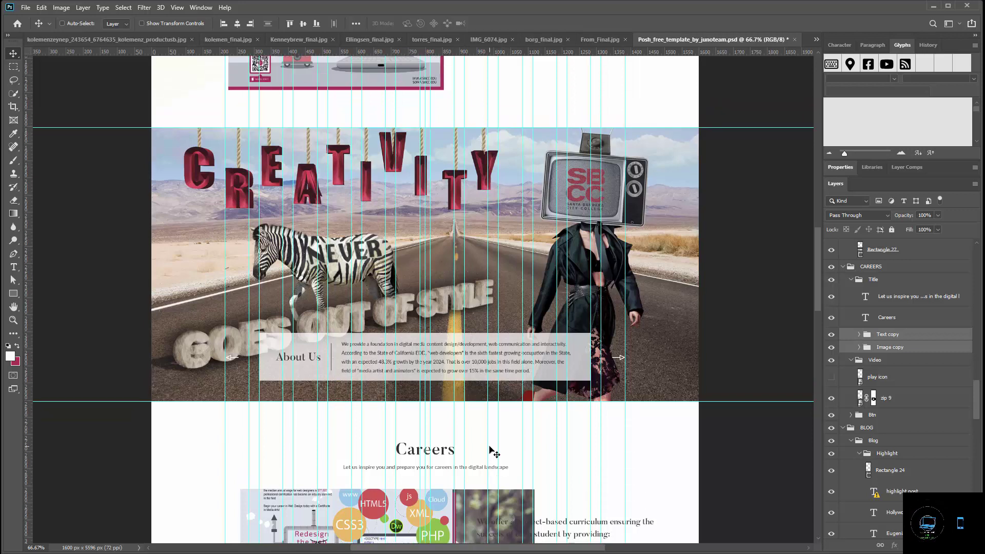
pyautogui.scroll(2, 492, 451)
pyautogui.scroll(-3, 492, 451)
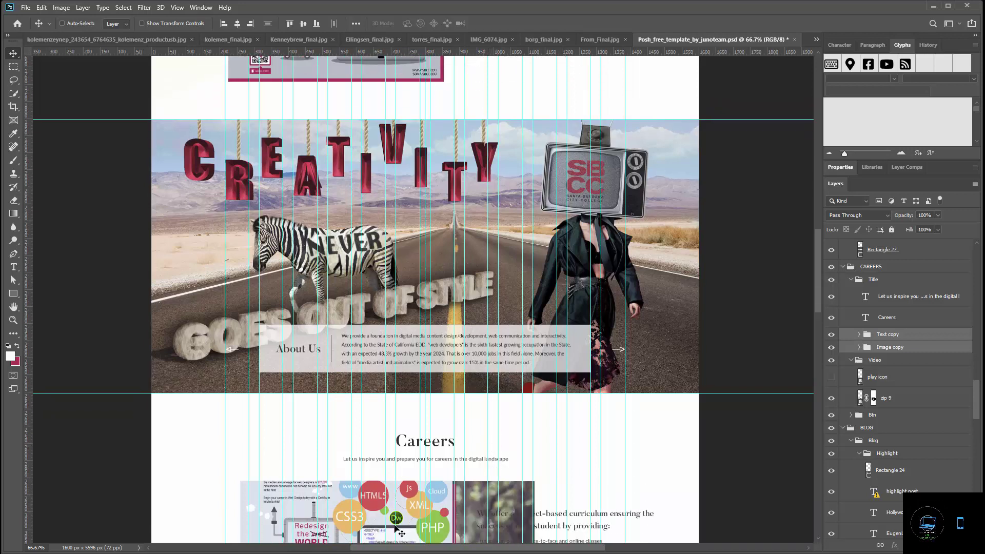
pyautogui.moveTo(347, 514); pyautogui.dragTo(338, 514)
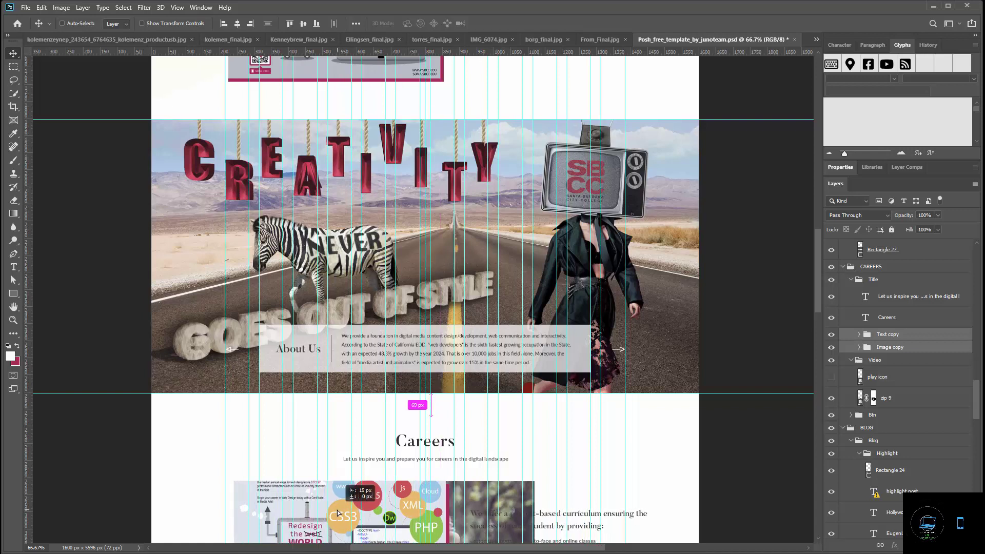
pyautogui.moveTo(338, 513); pyautogui.dragTo(333, 512)
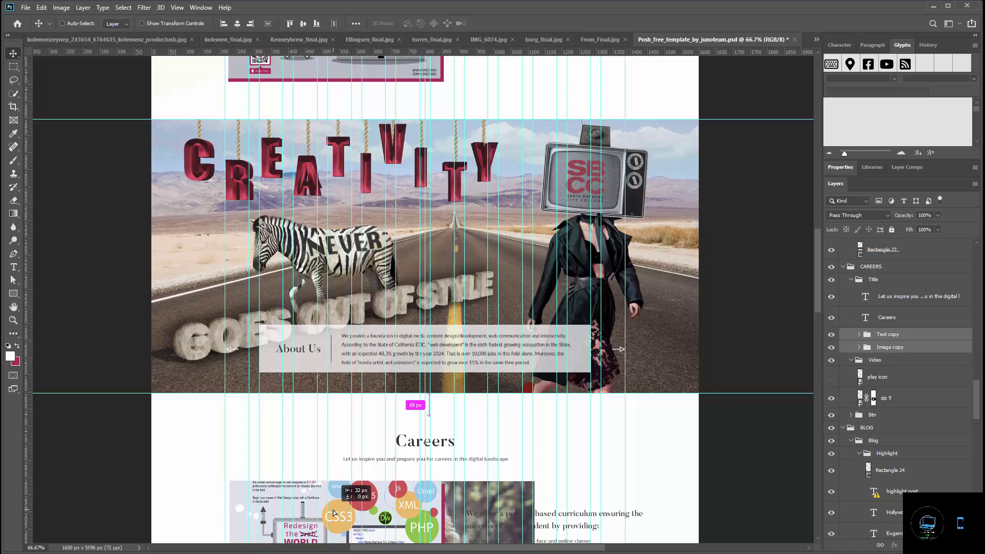
pyautogui.moveTo(334, 513); pyautogui.dragTo(333, 513)
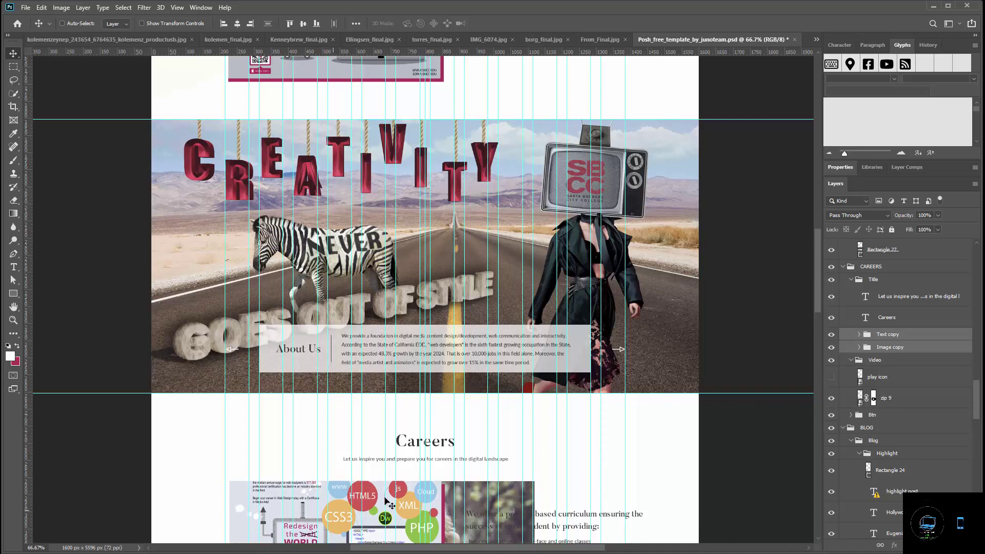
# Expand the duplicated Text and Image groups in the Careers section to expose their individual layers.
pyautogui.scroll(-1, 452, 496)
pyautogui.scroll(-3, 452, 496)
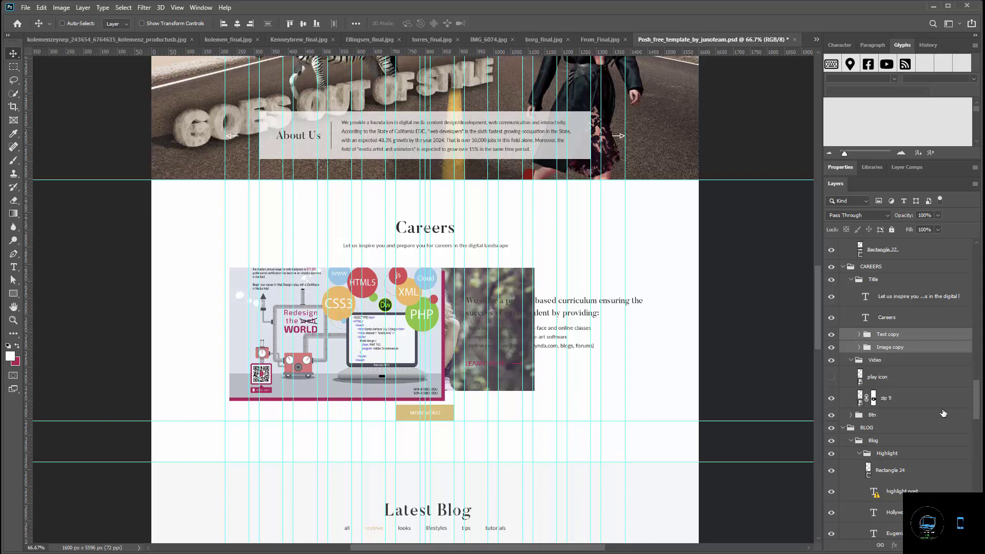
pyautogui.click(860, 335)
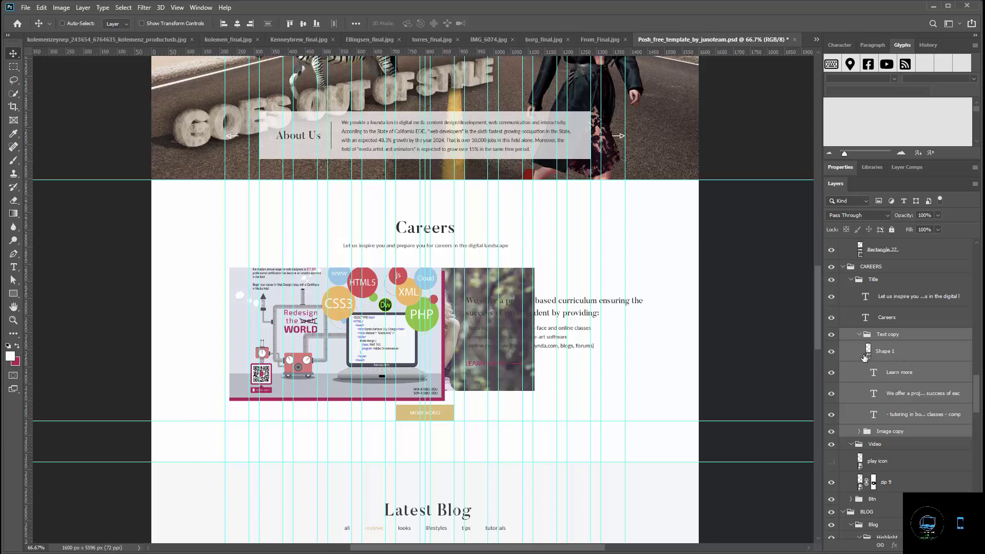
pyautogui.click(859, 434)
pyautogui.scroll(-3, 910, 390)
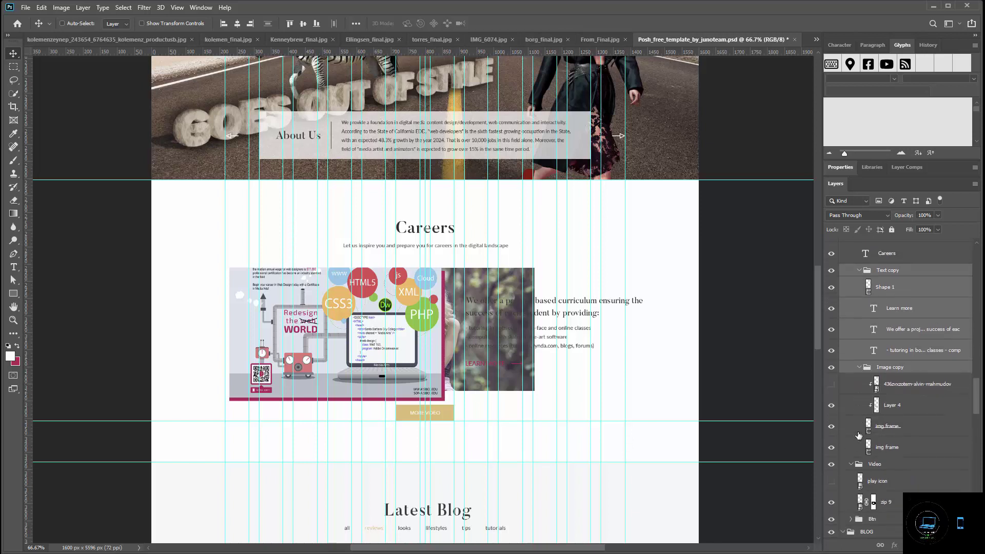
# Delete Layer 4 and the hidden placeholder photo from the Image copy group in the Careers section.
pyautogui.click(893, 405)
pyautogui.click(831, 405)
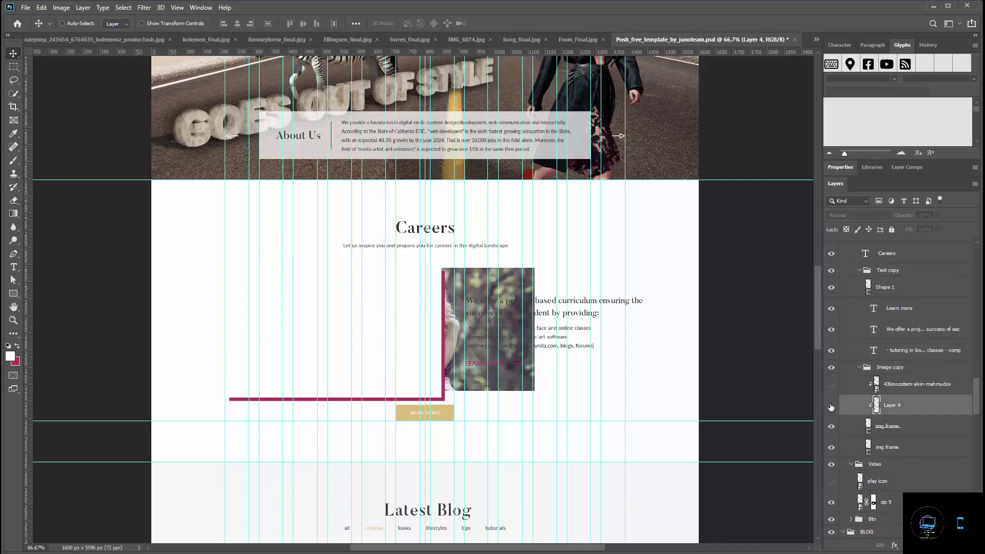
pyautogui.click(907, 389)
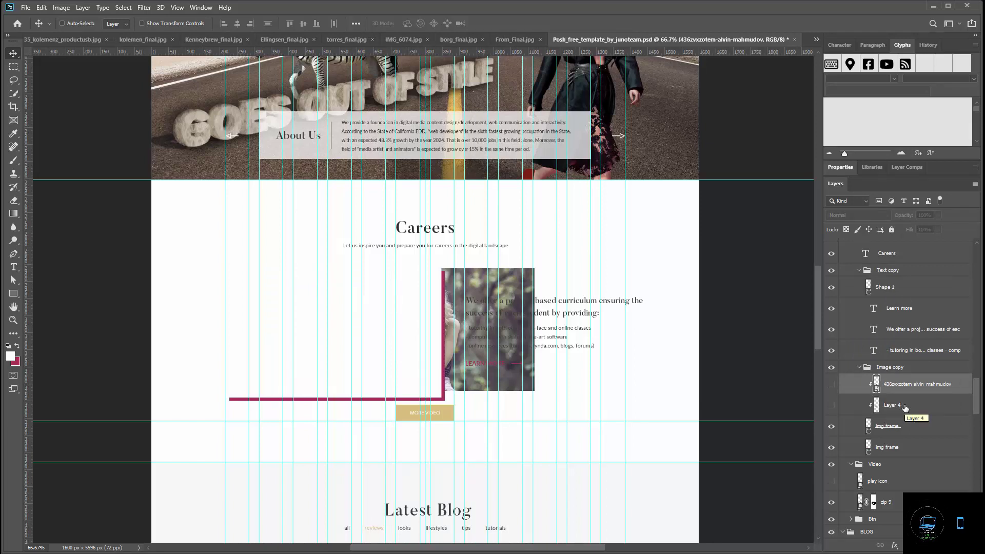
pyautogui.keyDown('shift'); pyautogui.click(905, 406); pyautogui.keyUp('shift')
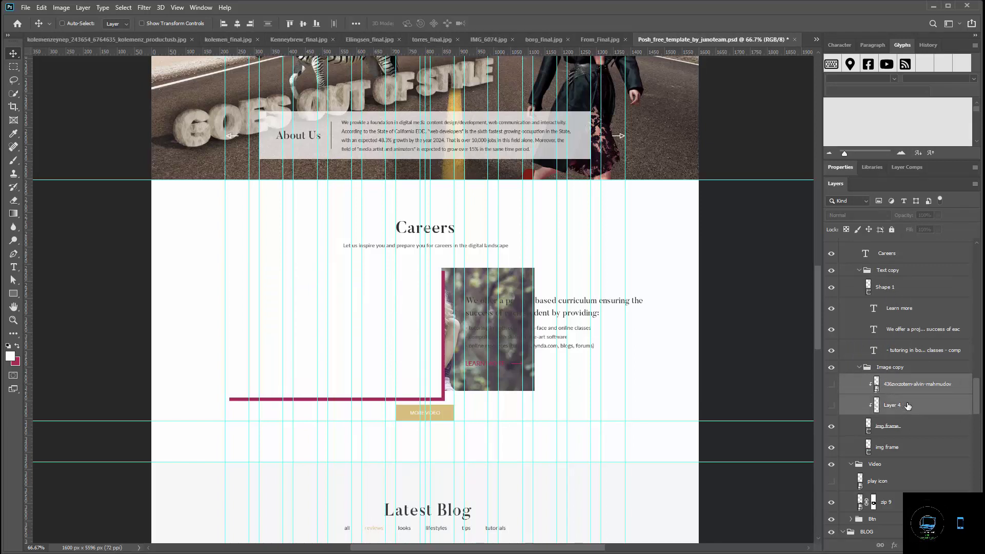
pyautogui.moveTo(914, 405); pyautogui.dragTo(914, 541)
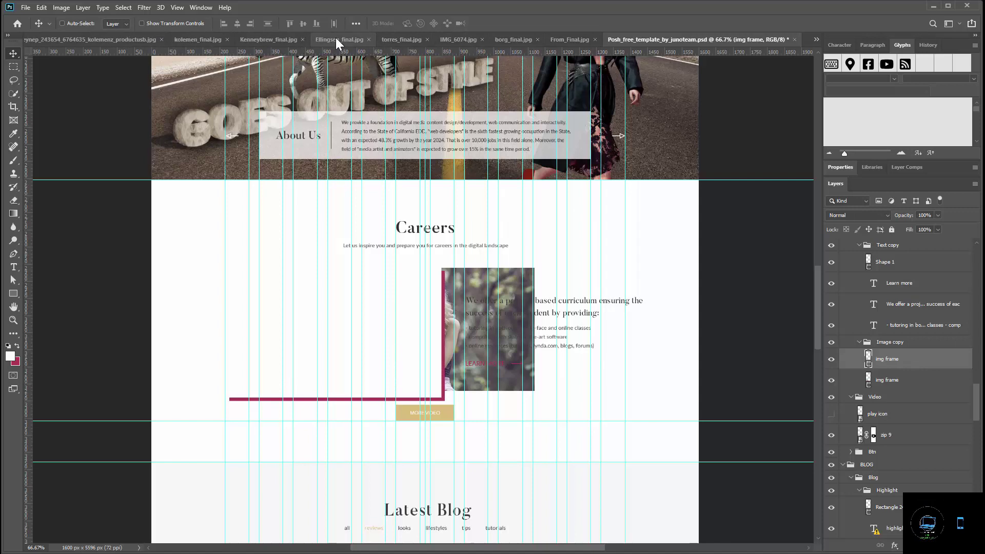
# Bring the polar bear artwork from From_Final.jpg into the Posh template, inside the Image copy group.
pyautogui.click(556, 39)
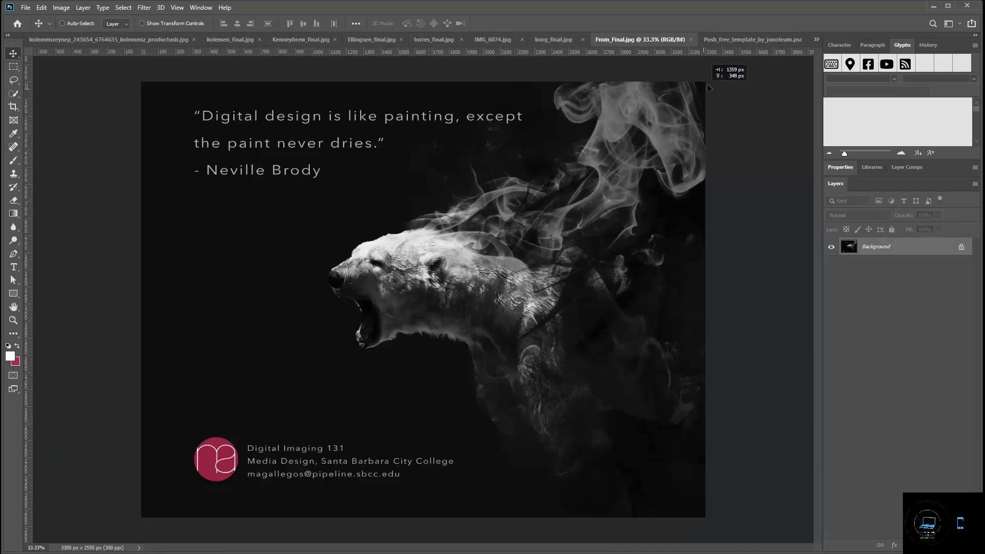
pyautogui.moveTo(719, 47); pyautogui.dragTo(388, 313)
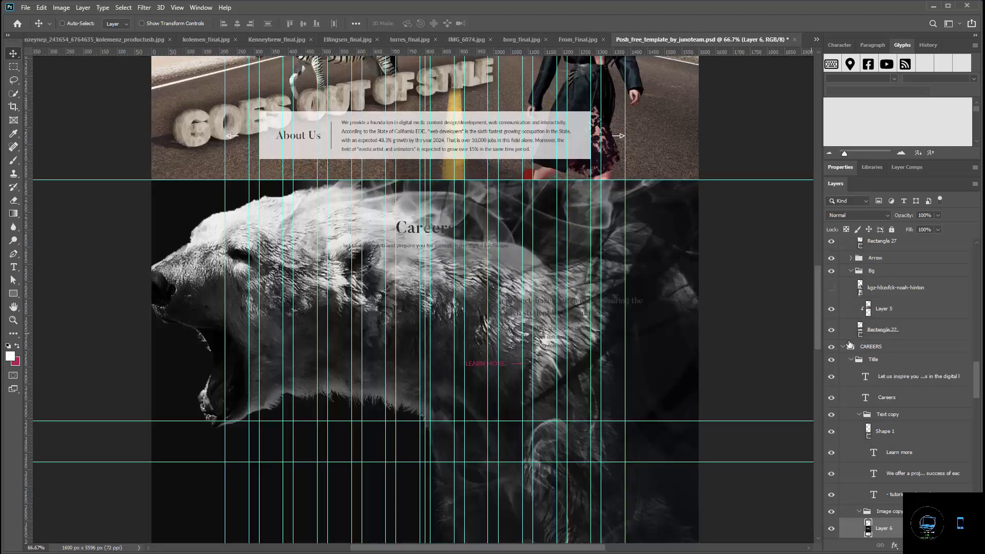
pyautogui.scroll(-5, 971, 399)
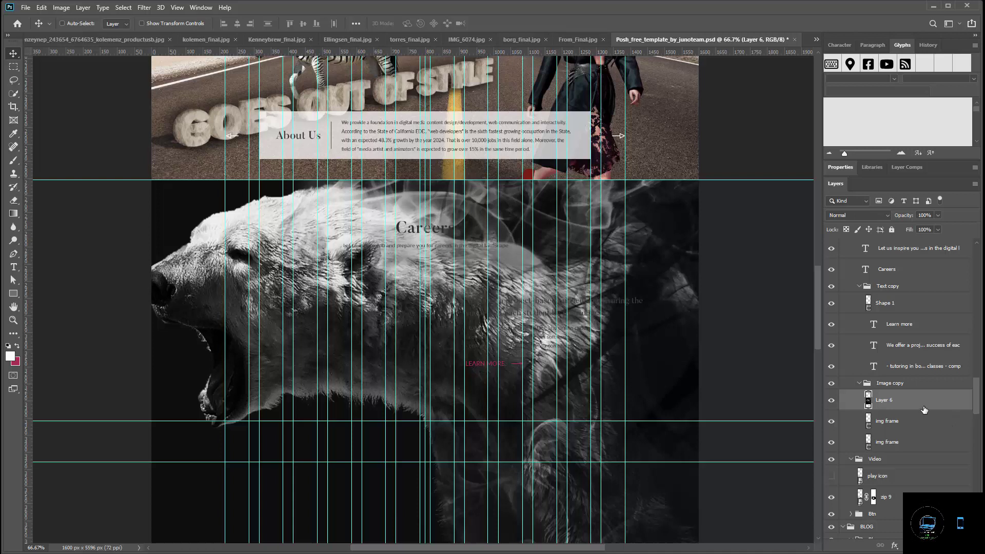
# Clip the polar bear layer to the img frame shape directly beneath it.
pyautogui.moveTo(924, 411); pyautogui.dragTo(478, 390)
pyautogui.scroll(-3, 465, 385)
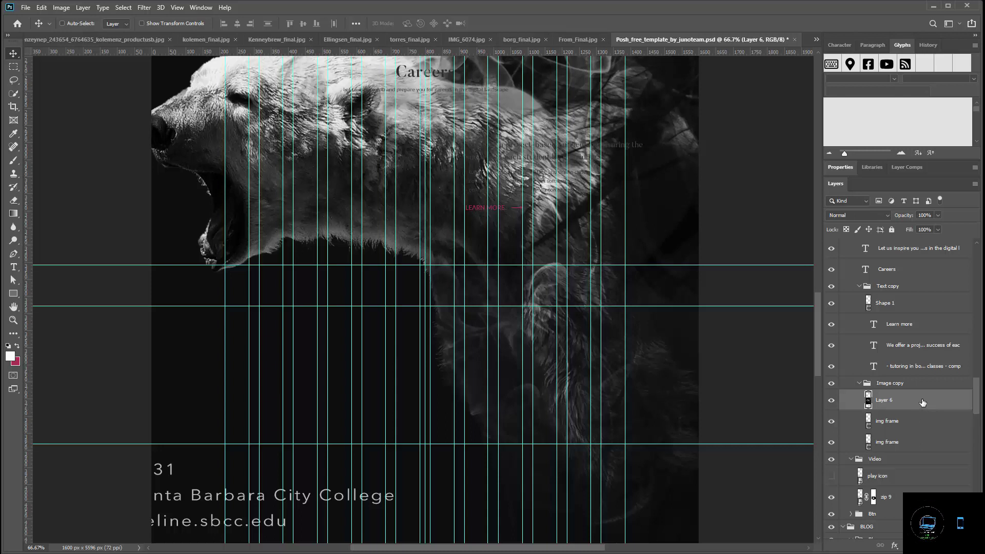
pyautogui.keyDown('alt'); pyautogui.click(921, 410); pyautogui.keyUp('alt')
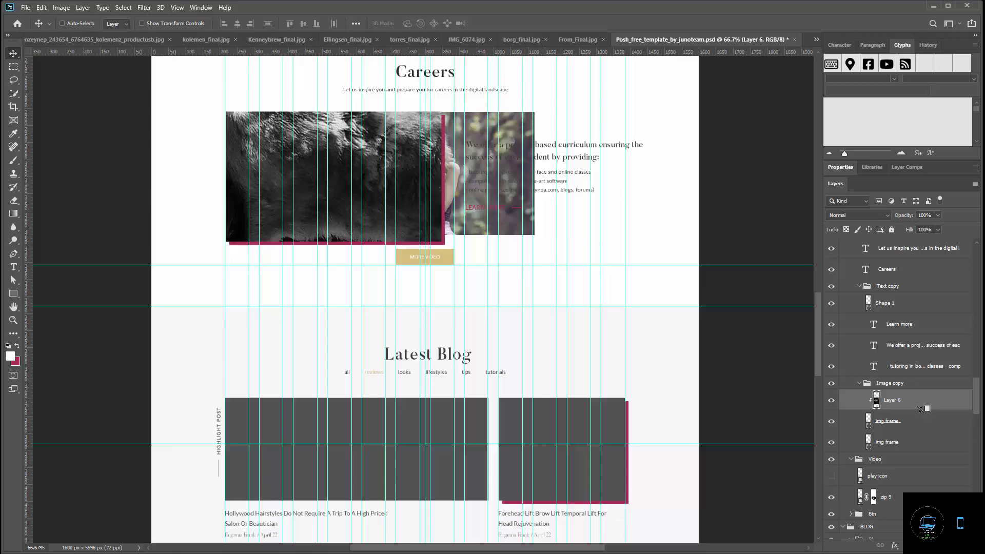
# Hide the Video group and its Btn group so the placeholder photo and gold button leave the Careers section.
pyautogui.scroll(-1, 367, 386)
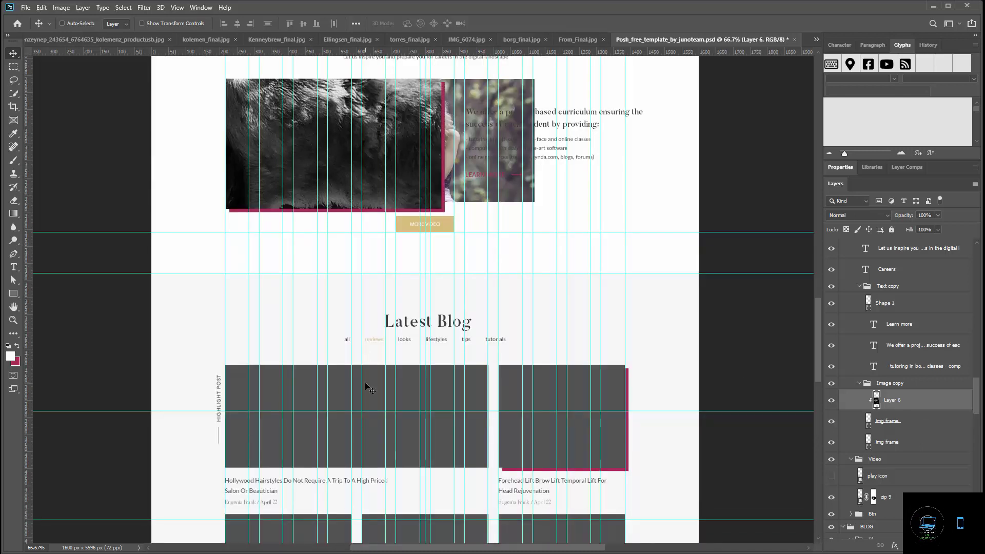
pyautogui.scroll(3, 365, 385)
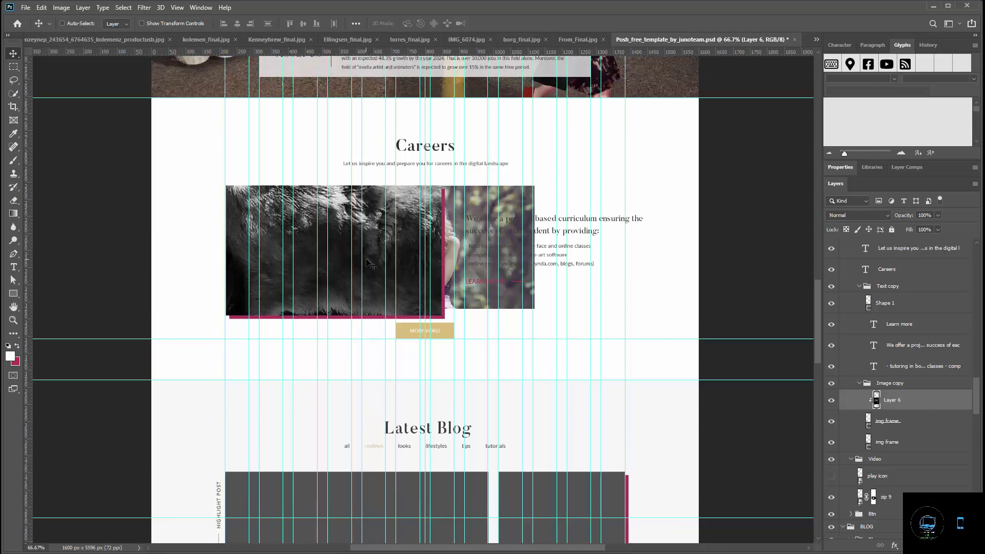
pyautogui.scroll(1, 935, 435)
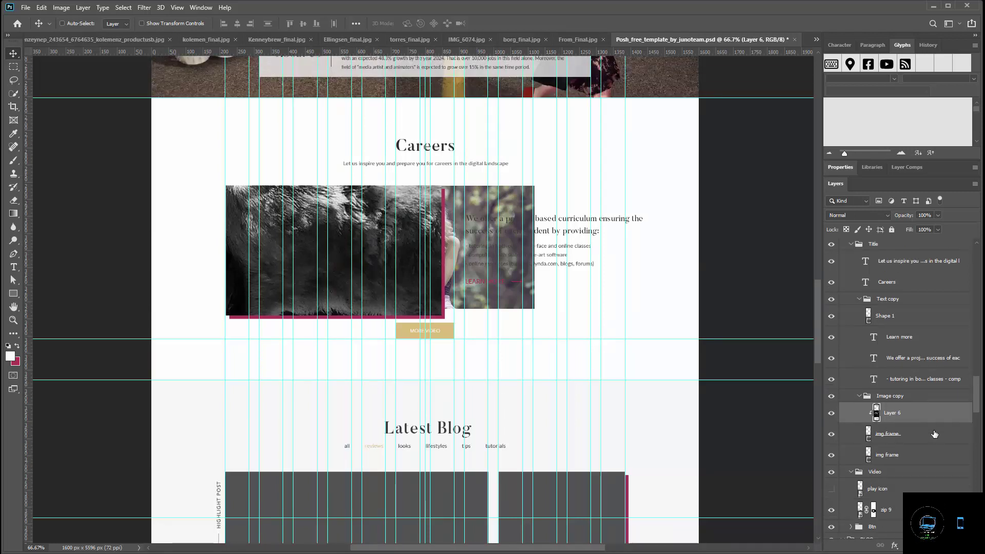
pyautogui.scroll(4, 935, 433)
pyautogui.scroll(-10, 932, 418)
pyautogui.click(831, 395)
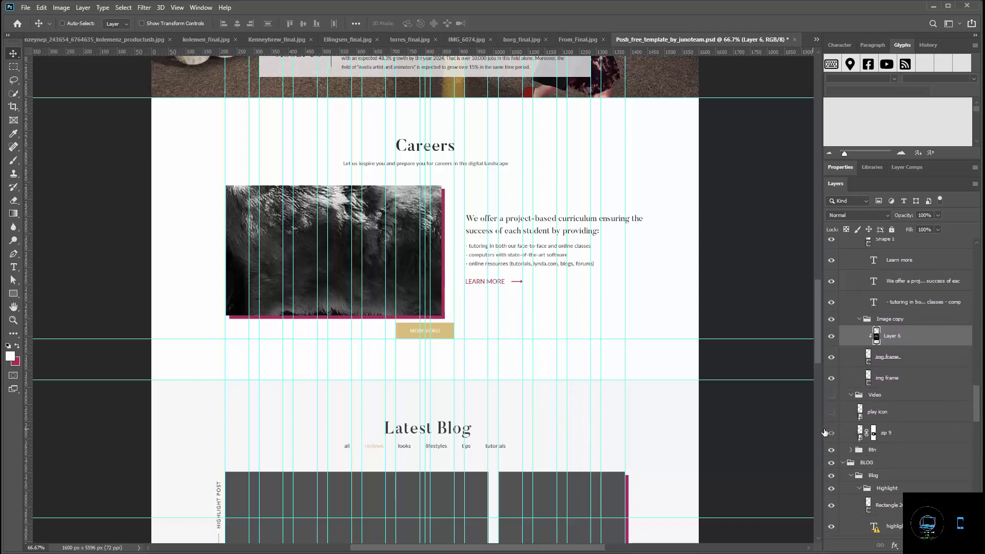
pyautogui.scroll(-1, 875, 435)
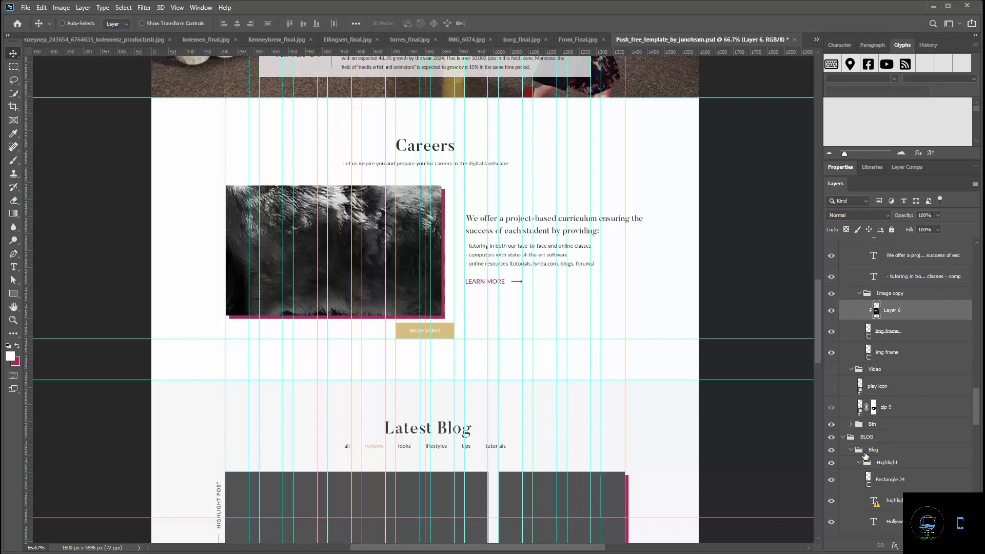
pyautogui.click(832, 426)
pyautogui.scroll(2, 648, 411)
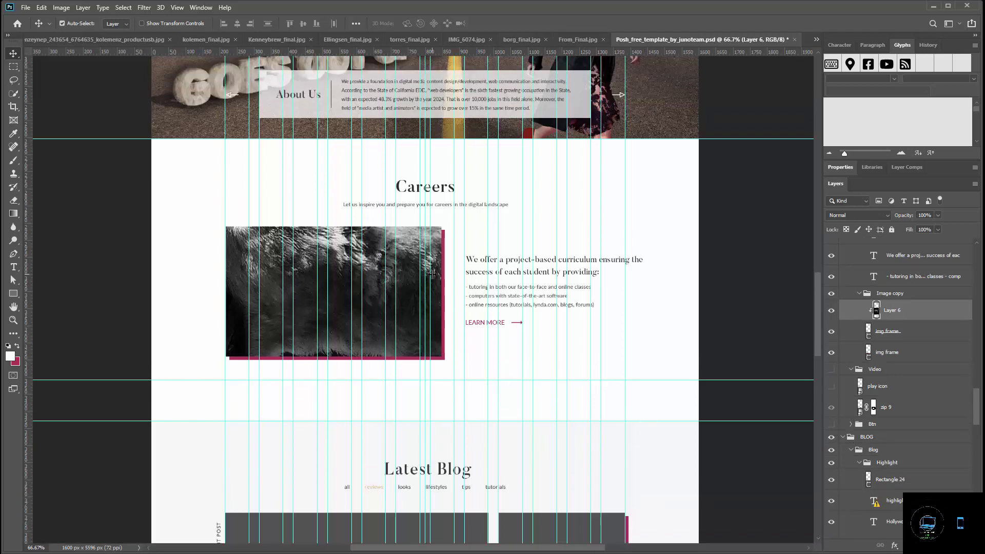
# Free transform the polar bear layer and shrink it proportionally to about 60%, bringing its right edge near the Careers frame's right edge.
pyautogui.hotkey('ctrl', 't')
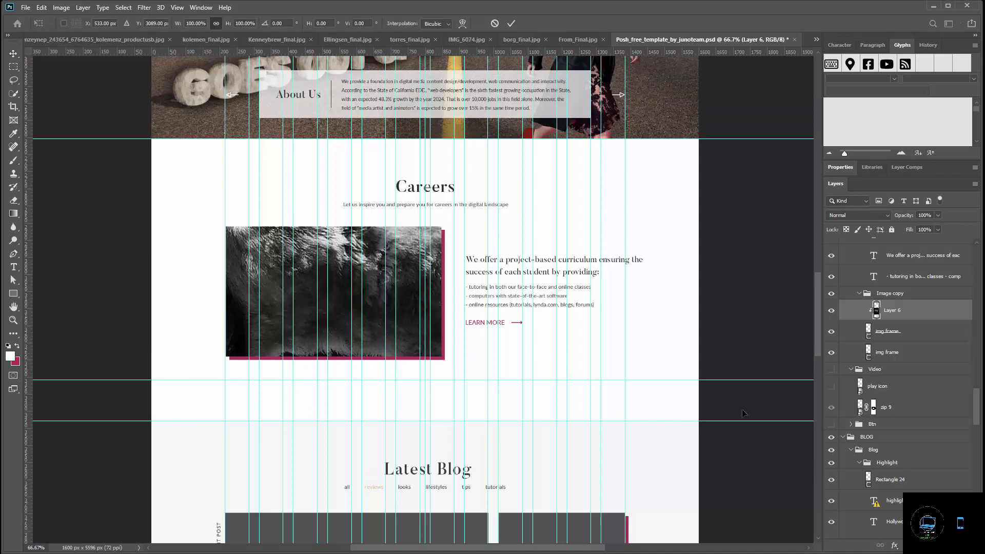
pyautogui.scroll(5, 351, 357)
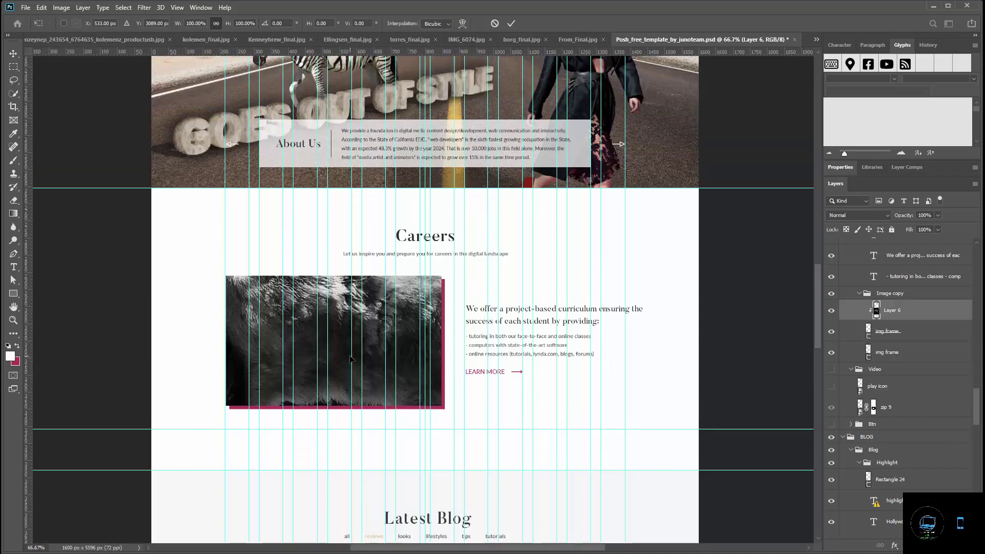
pyautogui.scroll(7, 351, 357)
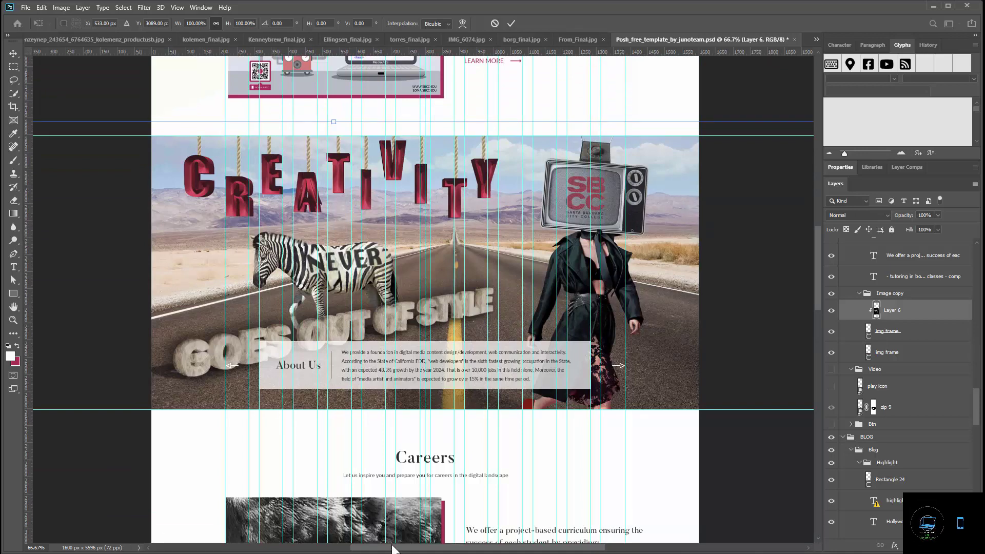
pyautogui.moveTo(392, 550); pyautogui.dragTo(474, 551)
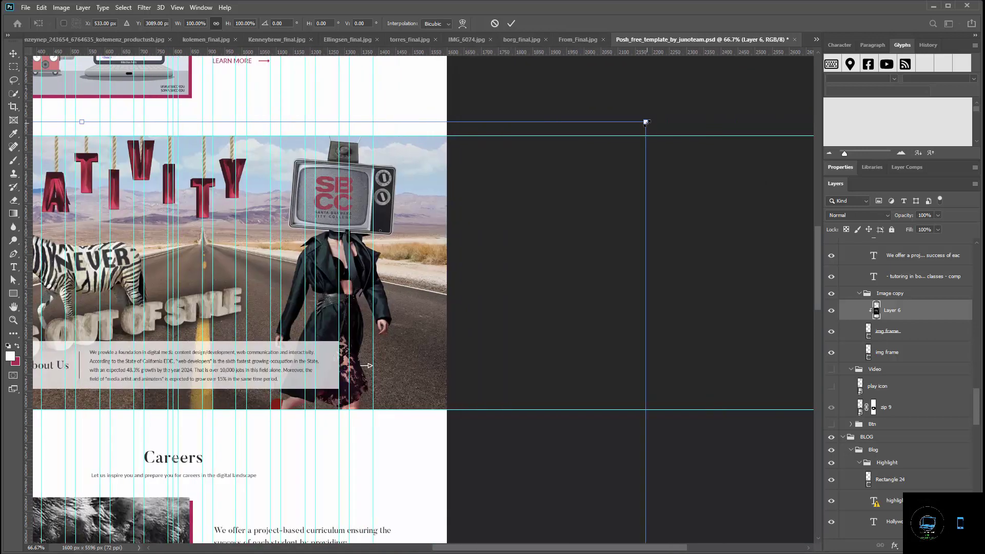
pyautogui.moveTo(646, 122); pyautogui.dragTo(217, 500)
pyautogui.scroll(-5, 598, 534)
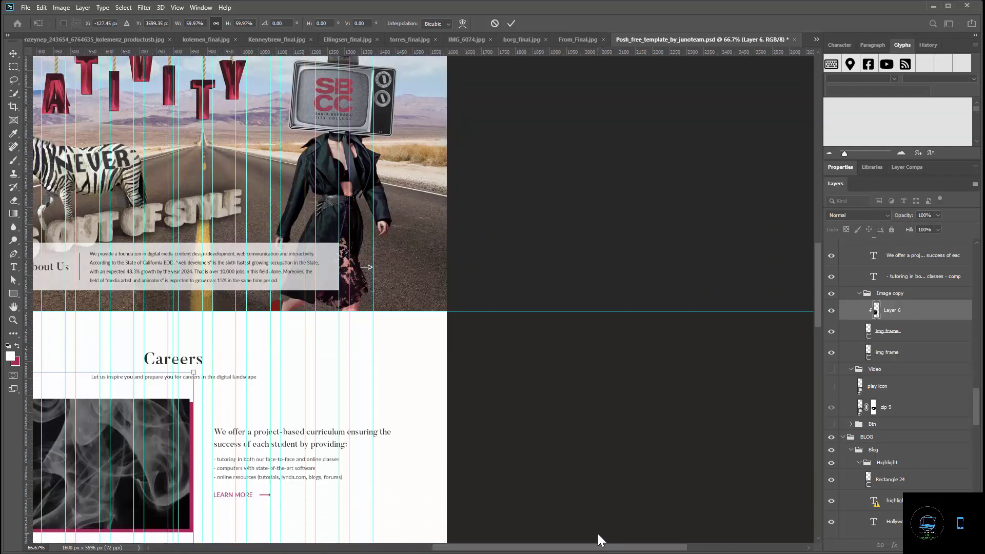
pyautogui.scroll(-1, 598, 534)
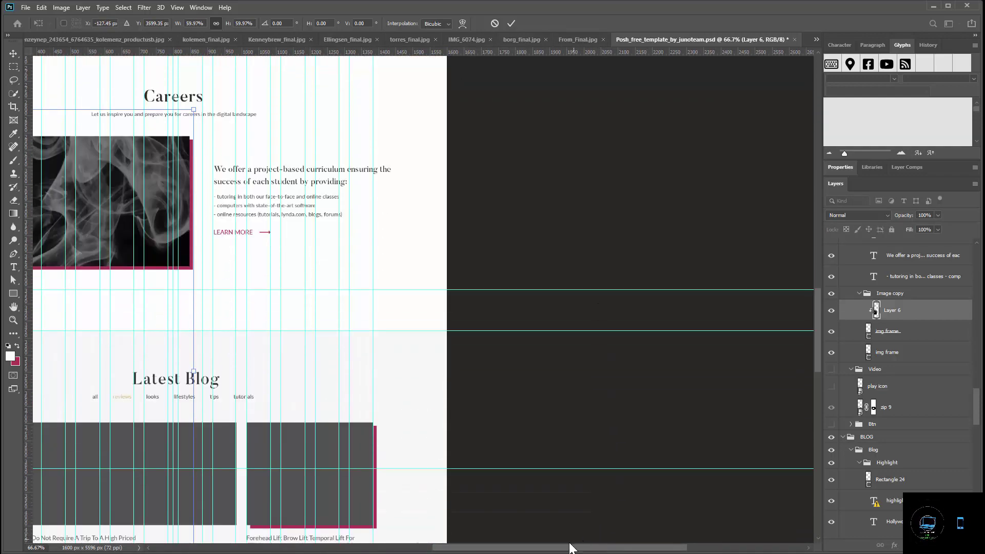
# Scale the polar bear layer down to about 19% so its width matches the Careers image frame, and apply the transform.
pyautogui.moveTo(570, 547); pyautogui.dragTo(369, 544)
pyautogui.scroll(-2, 369, 528)
pyautogui.scroll(-1, 370, 525)
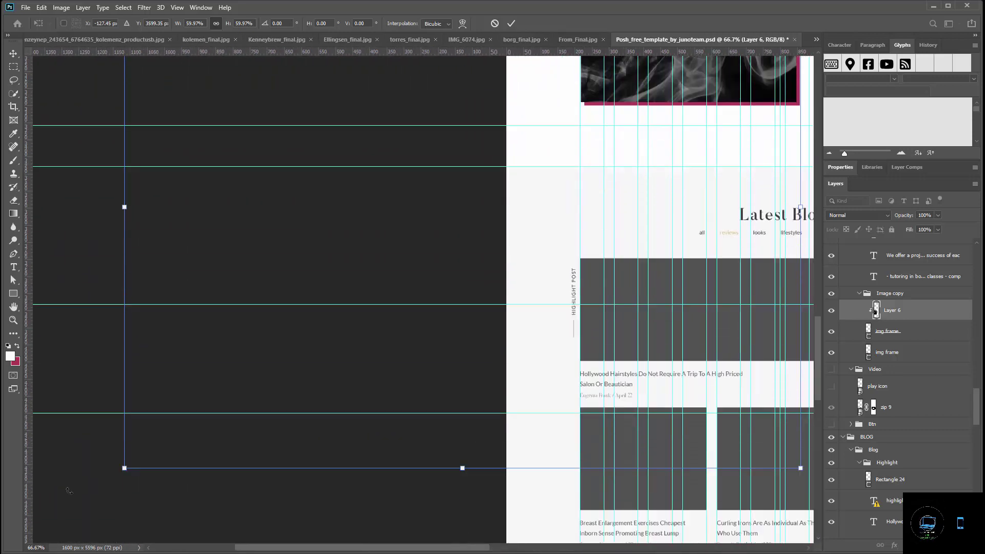
pyautogui.moveTo(123, 470); pyautogui.dragTo(464, 71)
pyautogui.scroll(2, 445, 169)
pyautogui.scroll(1, 444, 190)
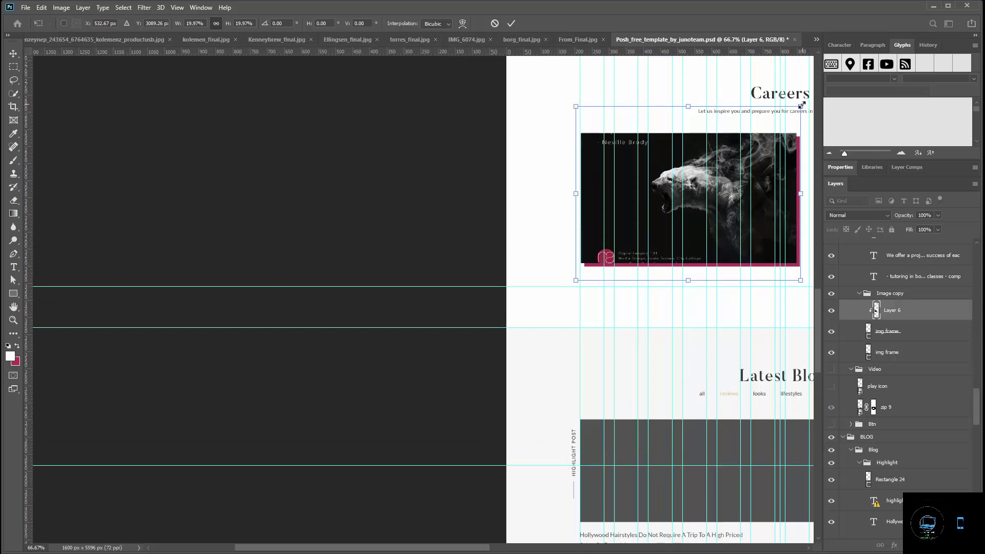
pyautogui.moveTo(801, 105); pyautogui.dragTo(798, 109)
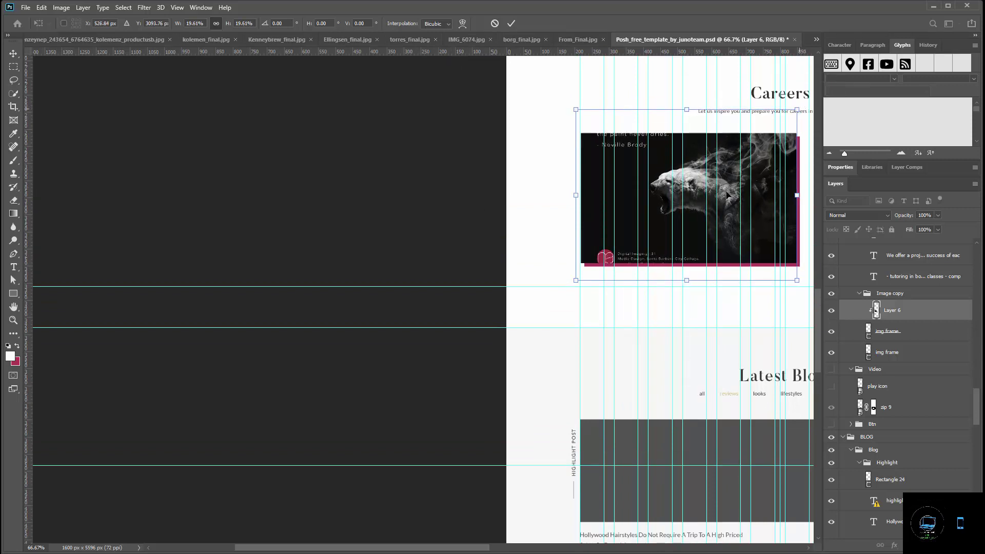
pyautogui.moveTo(574, 281); pyautogui.dragTo(581, 277)
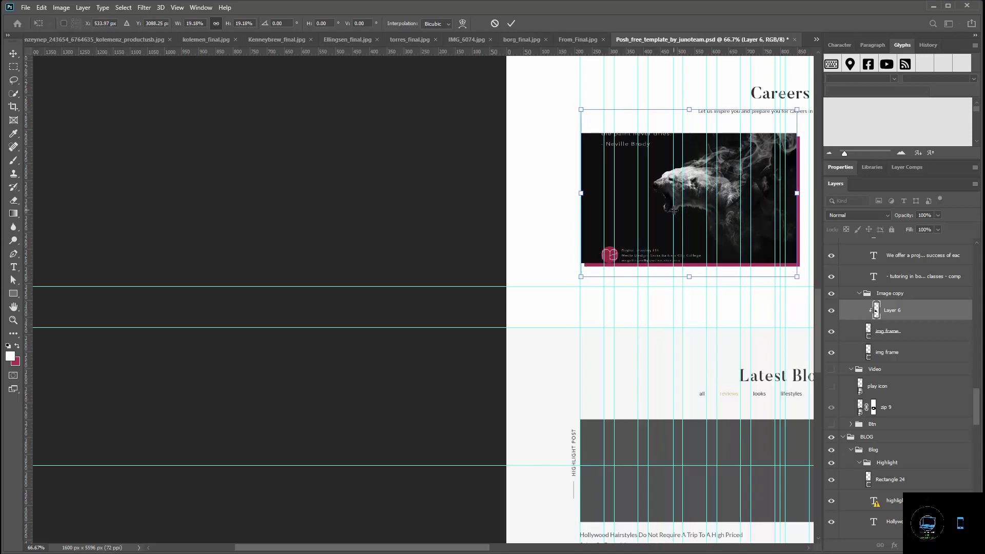
pyautogui.press('Return')
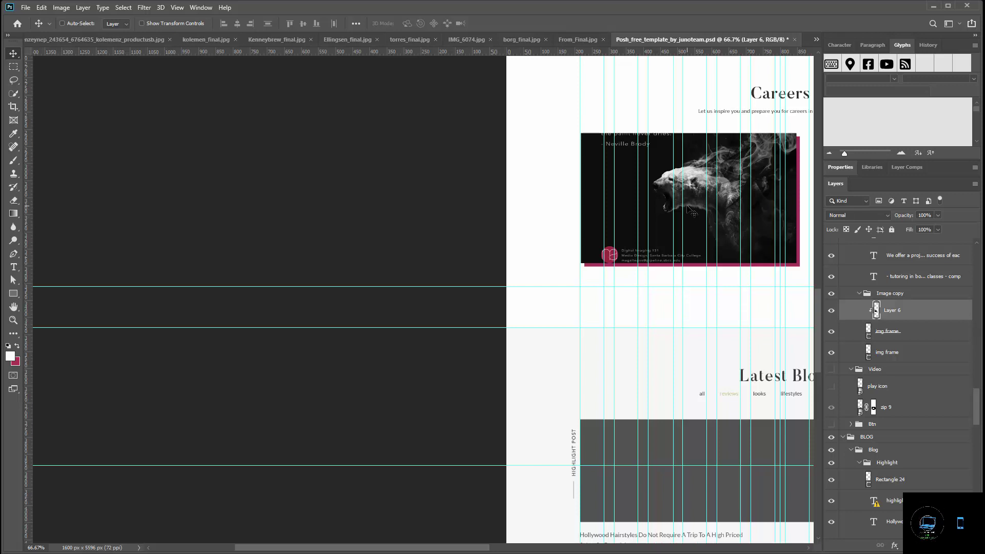
pyautogui.hotkey('shift', 'Up')
pyautogui.hotkey('shift', 'Up')
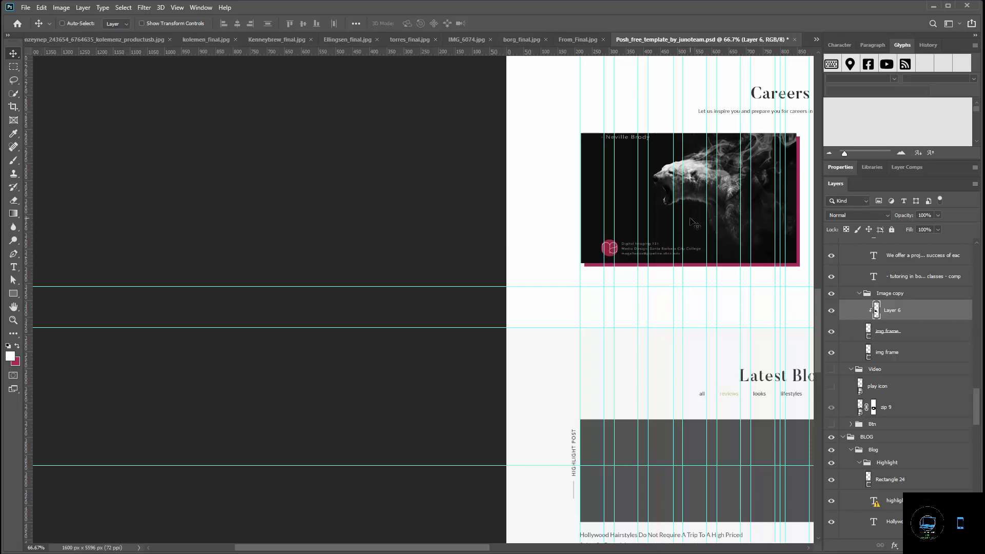
pyautogui.hotkey('shift', 'Down')
pyautogui.hotkey('shift', 'Down')
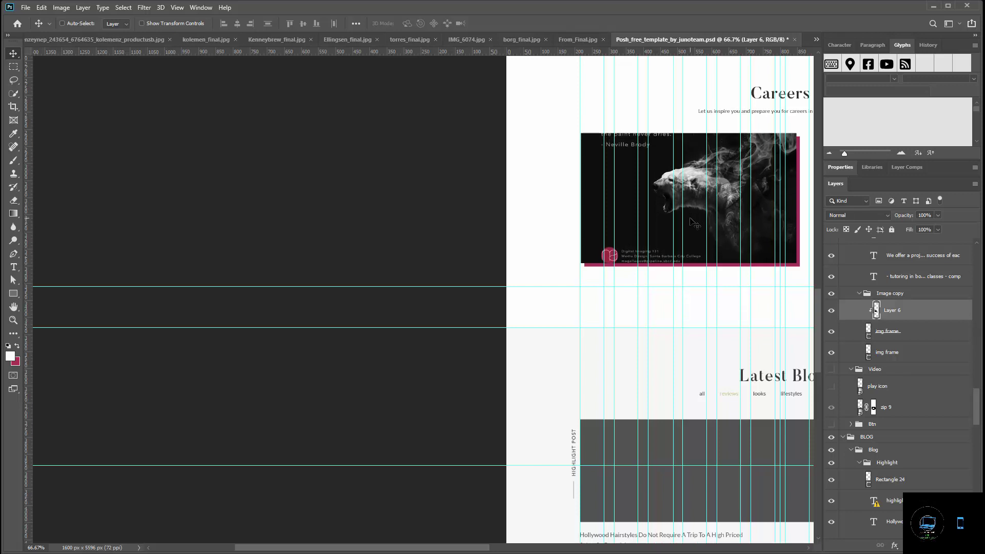
# Move the polar bear artwork about 60 px down within its frame so the whole quote shows at the top.
pyautogui.hotkey('shift', 'Down')
pyautogui.hotkey('shift', 'Down')
pyautogui.hotkey('shift', 'Down')
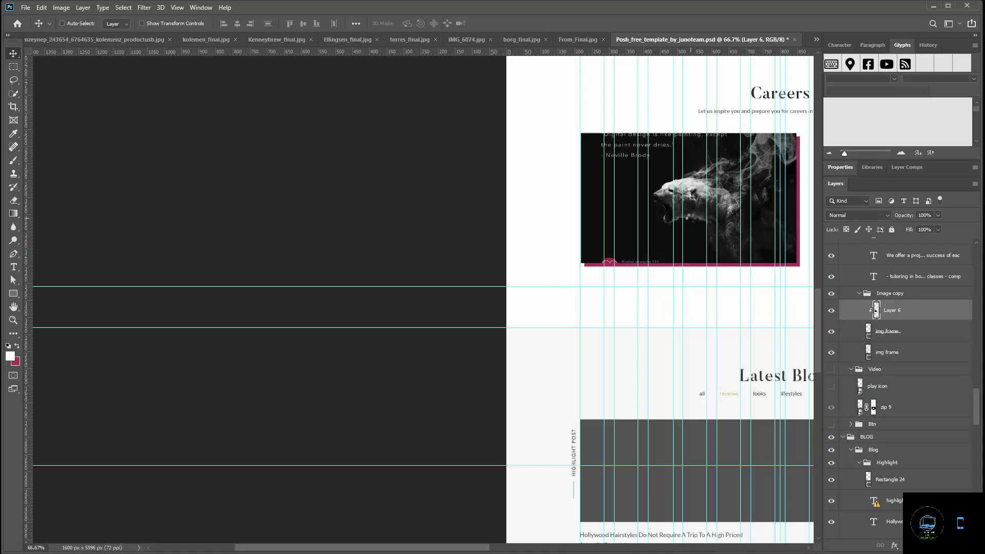
pyautogui.moveTo(687, 219); pyautogui.dragTo(692, 223)
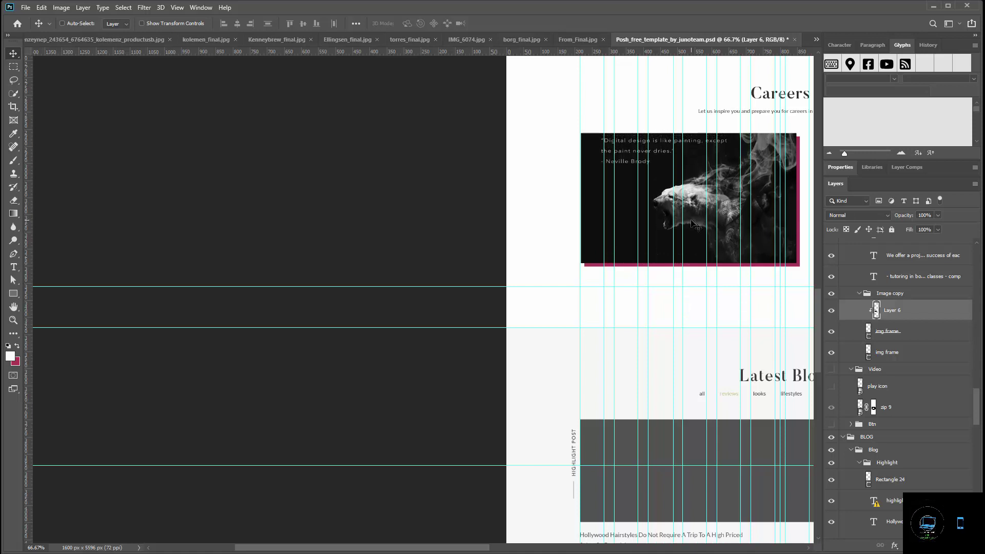
pyautogui.hotkey('shift', 'Down')
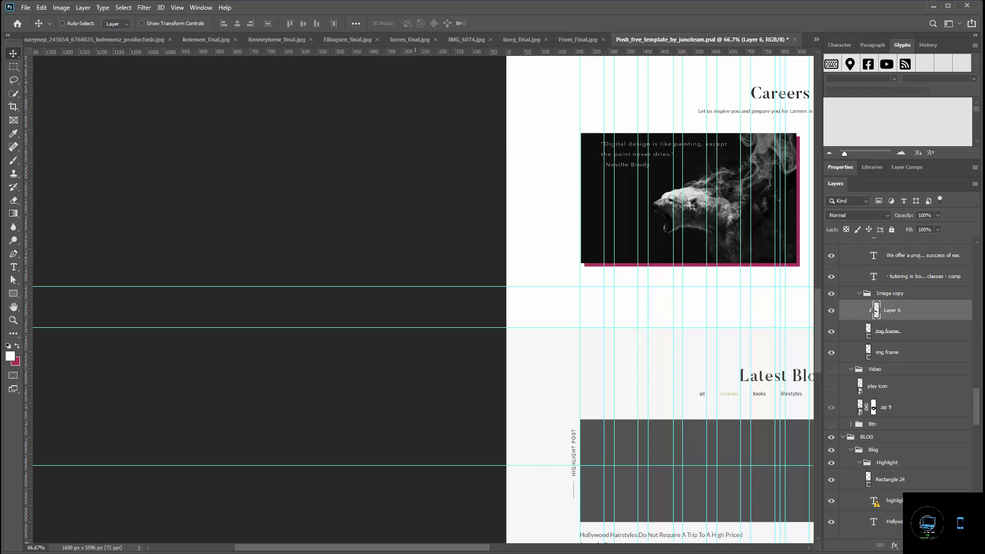
# Replace the heading beside the polar bear image with "Career Opportunities", copied from copy.txt in Notepad.
pyautogui.moveTo(457, 548); pyautogui.dragTo(554, 548)
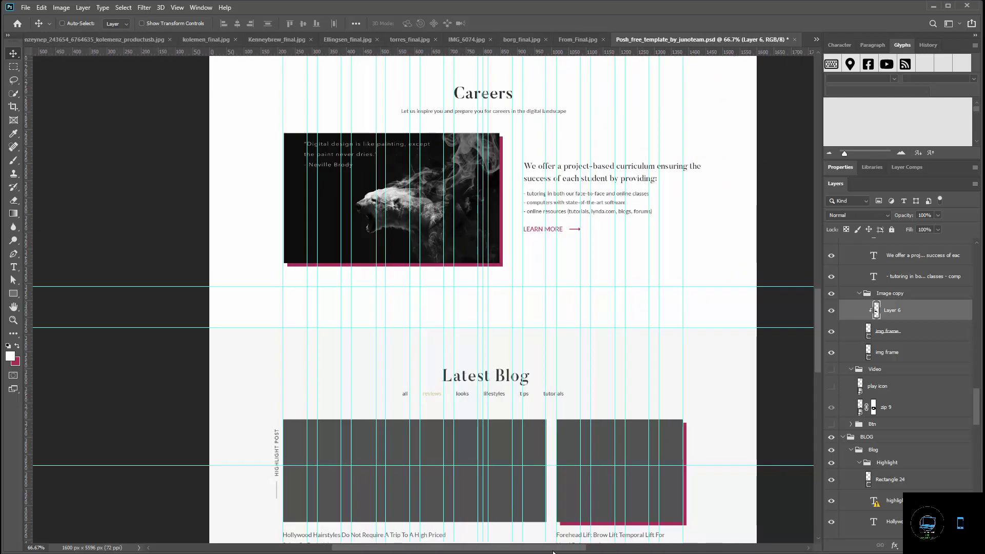
pyautogui.hotkey('alt', 'Tab')
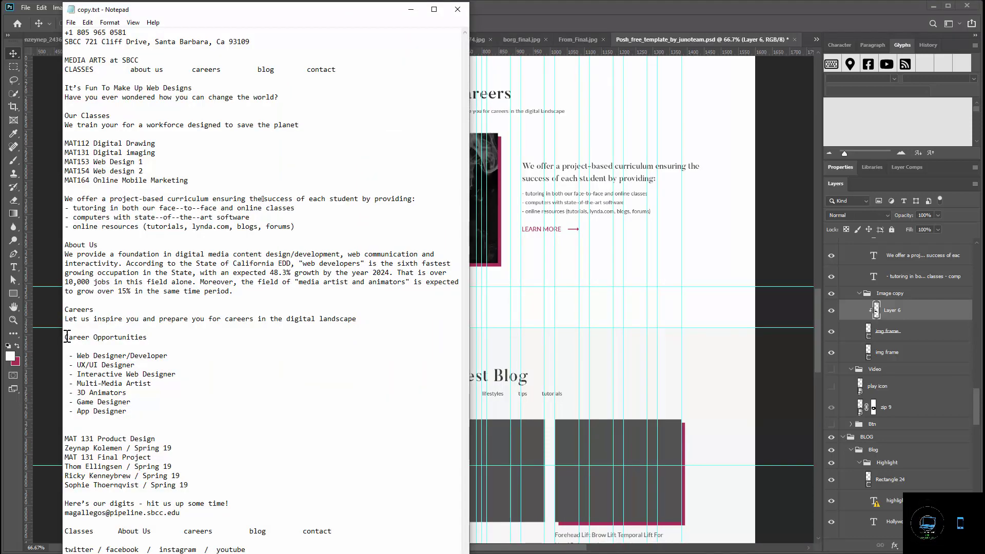
pyautogui.moveTo(67, 337); pyautogui.dragTo(153, 343)
pyautogui.hotkey('ctrl', 'c')
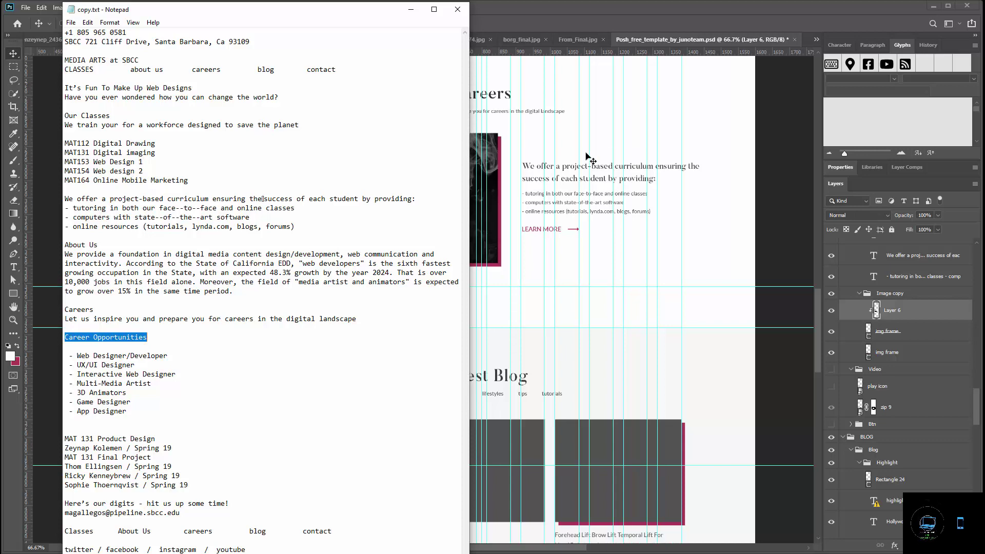
pyautogui.click(553, 169)
pyautogui.doubleClick(553, 169)
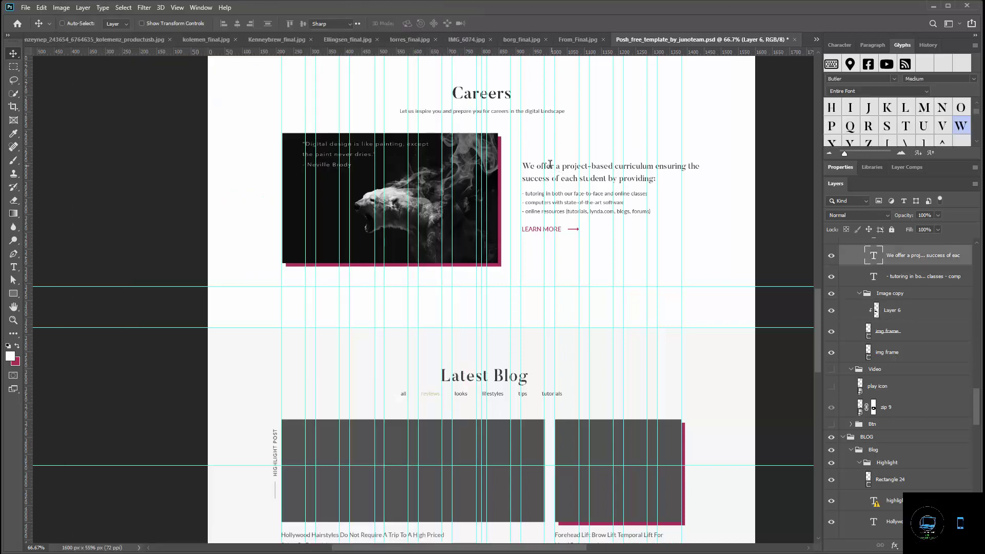
pyautogui.hotkey('ctrl', 'v')
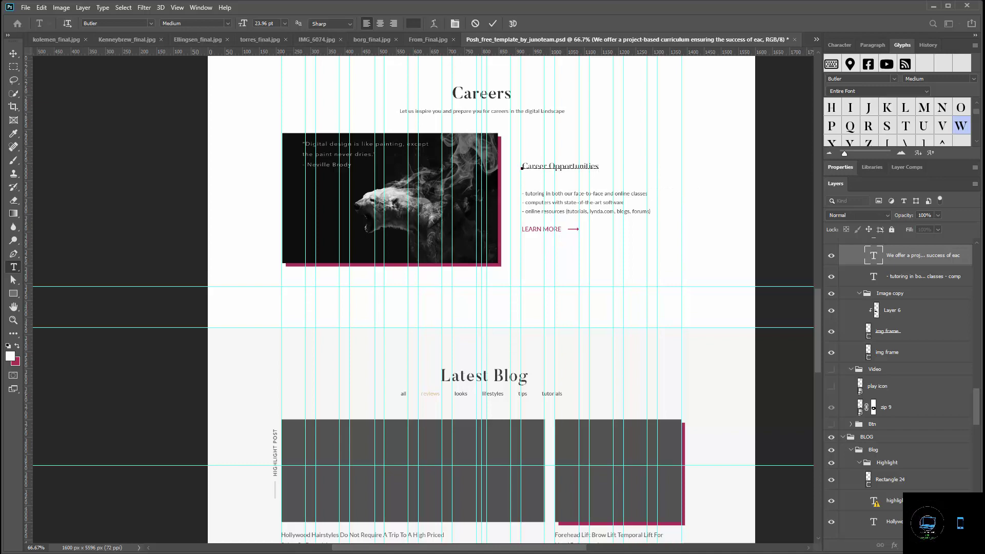
# Replace the bullets under Career Opportunities with the copy.txt list of careers running from Web Designer/Developer to App Designer.
pyautogui.hotkey('alt', 'Tab')
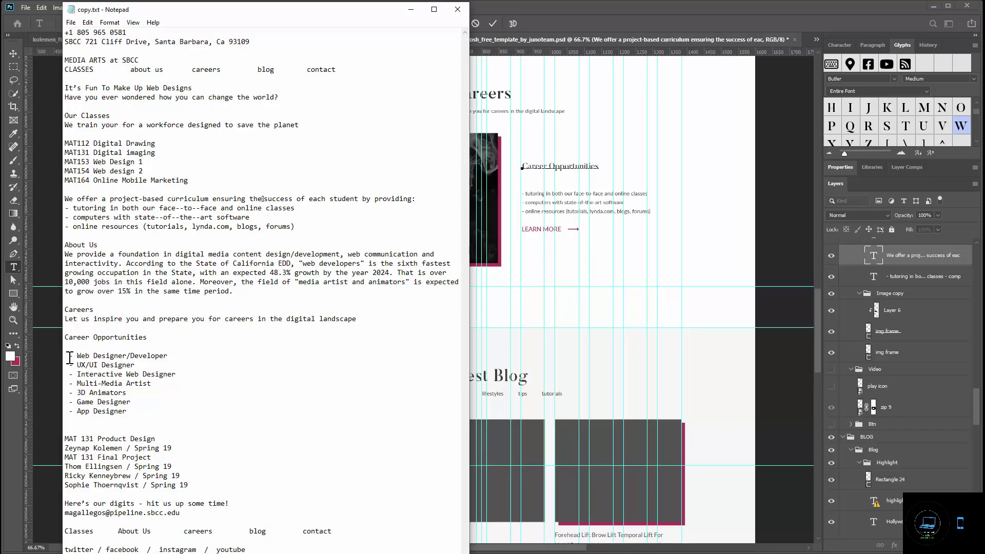
pyautogui.moveTo(70, 355); pyautogui.dragTo(211, 425)
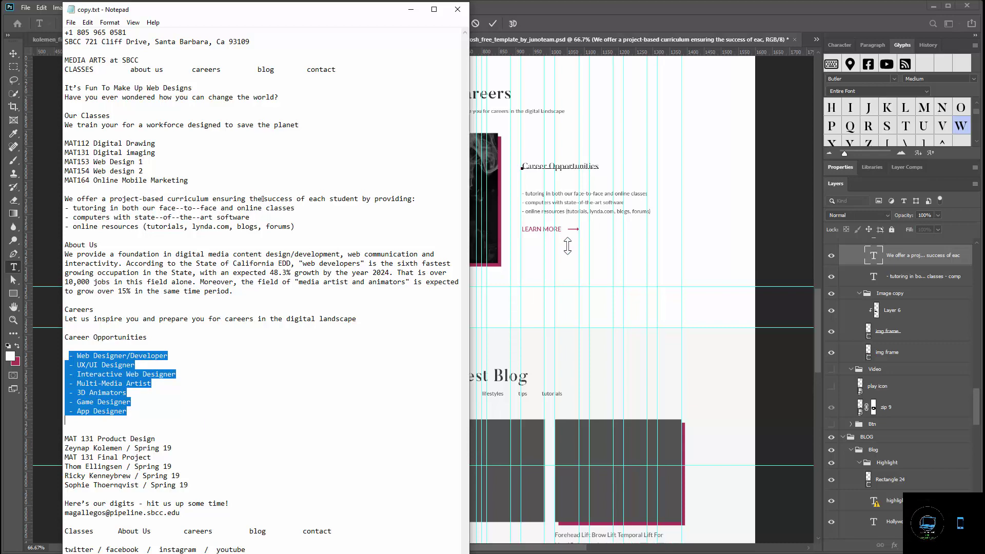
pyautogui.click(531, 193)
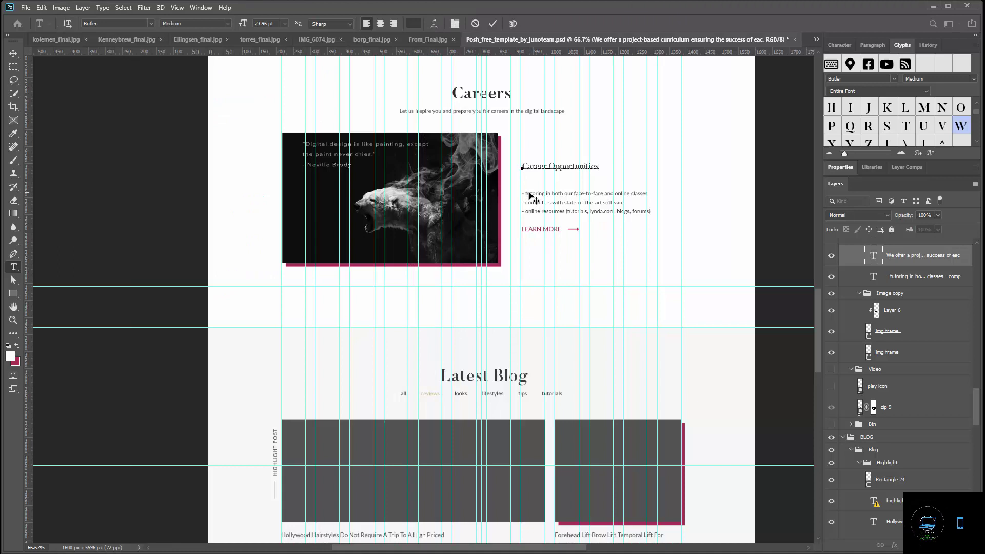
pyautogui.click(492, 23)
pyautogui.press('v')
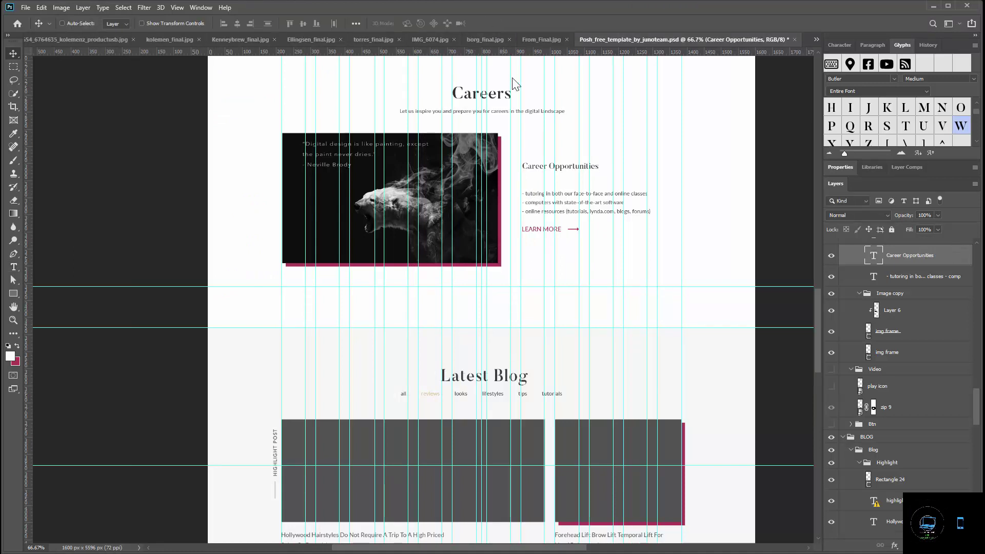
pyautogui.doubleClick(543, 196)
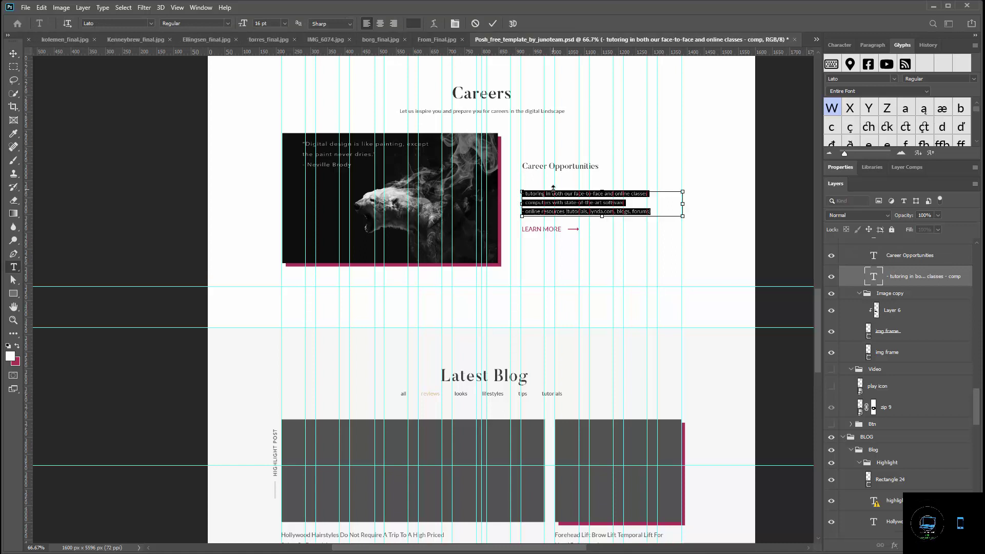
pyautogui.write('- Web Designer/Developer - UX/UI Designer - Interactive Web Designer')
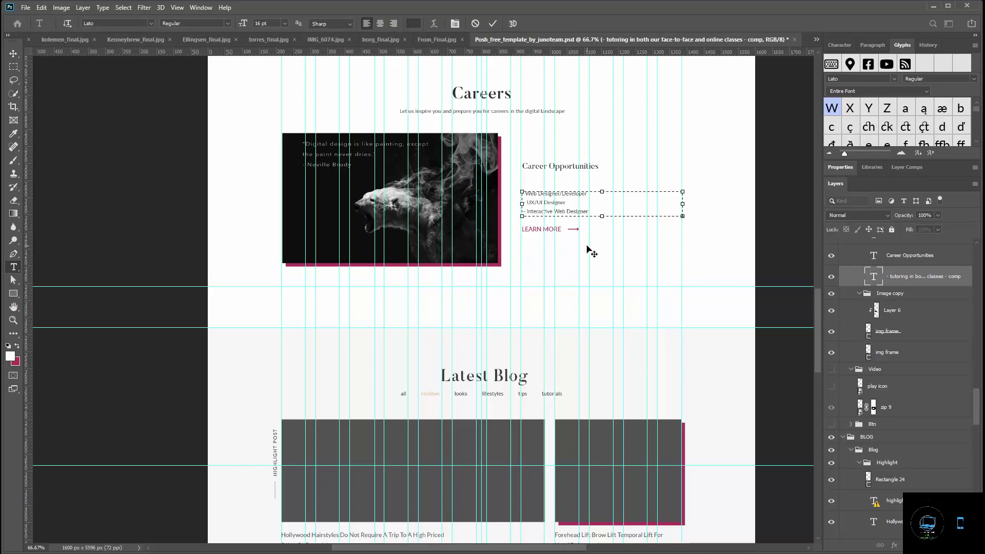
# Extend the career list's text box upward to just below the heading and downward until all seven careers fit, and commit the text.
pyautogui.moveTo(603, 193); pyautogui.dragTo(602, 177)
pyautogui.moveTo(602, 217); pyautogui.dragTo(613, 241)
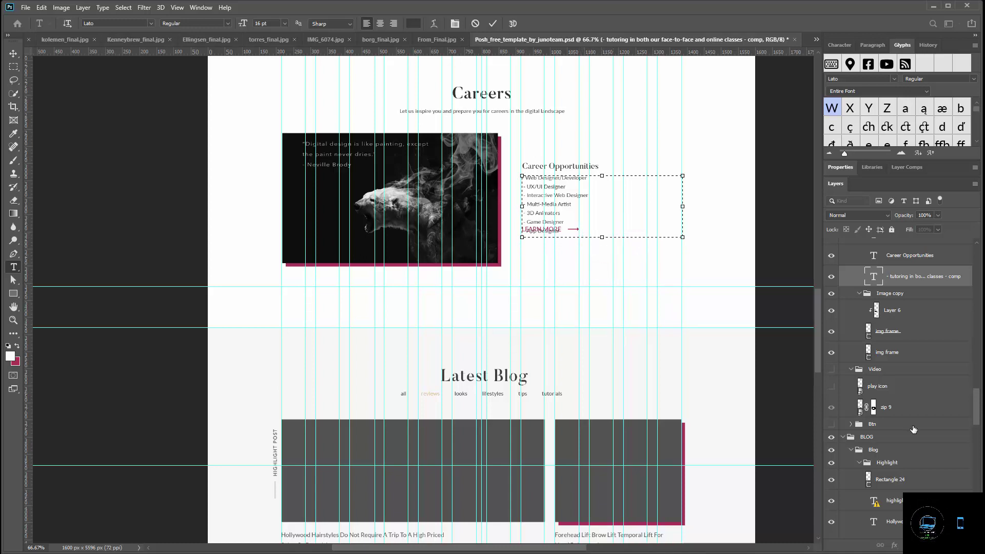
pyautogui.scroll(4, 923, 406)
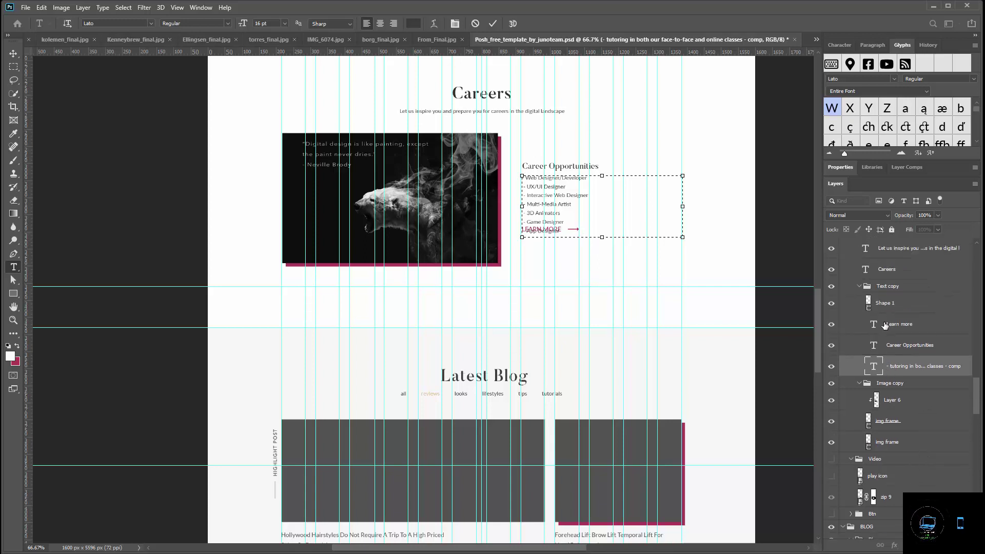
pyautogui.press('Escape')
pyautogui.press('v')
# Nudge the Learn more text and its Shape 1 arrow together down to just below the App Designer line.
pyautogui.click(886, 325)
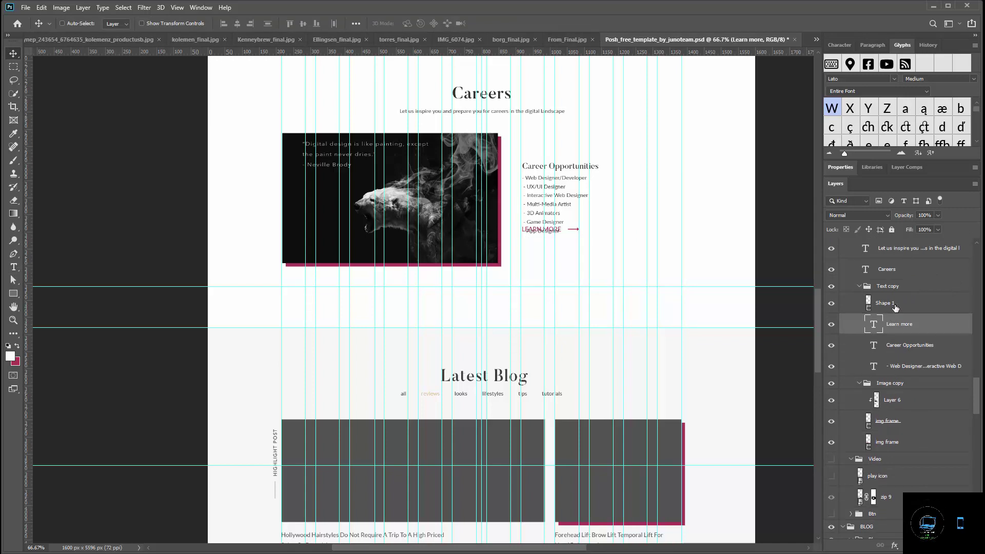
pyautogui.keyDown('shift'); pyautogui.click(896, 307); pyautogui.keyUp('shift')
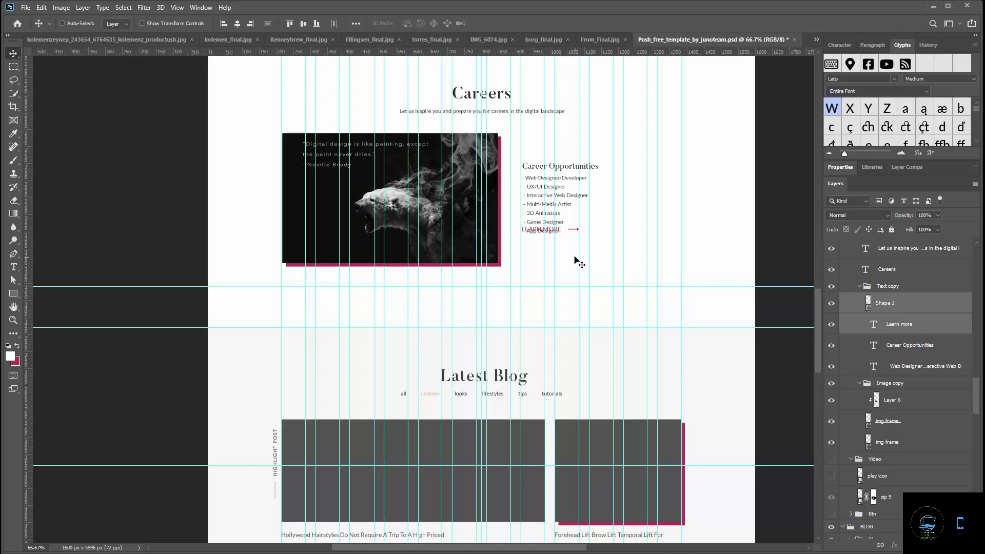
pyautogui.press('Down')
pyautogui.press('Down')
pyautogui.press('Down')
pyautogui.press('Down')
pyautogui.press('Down')
pyautogui.press('Down')
pyautogui.press('Down')
pyautogui.press('Down')
pyautogui.press('Down')
pyautogui.press('Down')
pyautogui.press('Down')
pyautogui.press('Down')
pyautogui.press('Down')
pyautogui.press('Down')
pyautogui.press('Down')
pyautogui.press('Down')
pyautogui.press('Down')
pyautogui.press('Down')
pyautogui.press('Down')
pyautogui.press('Down')
pyautogui.press('Down')
pyautogui.press('Down')
pyautogui.press('Down')
pyautogui.press('Down')
pyautogui.press('Down')
pyautogui.press('Down')
pyautogui.press('Down')
pyautogui.press('Down')
pyautogui.press('Down')
pyautogui.press('Down')
pyautogui.press('Down')
pyautogui.press('Down')
pyautogui.press('Down')
pyautogui.press('Down')
pyautogui.press('Down')
pyautogui.press('Down')
pyautogui.press('Down')
pyautogui.press('Down')
pyautogui.press('Down')
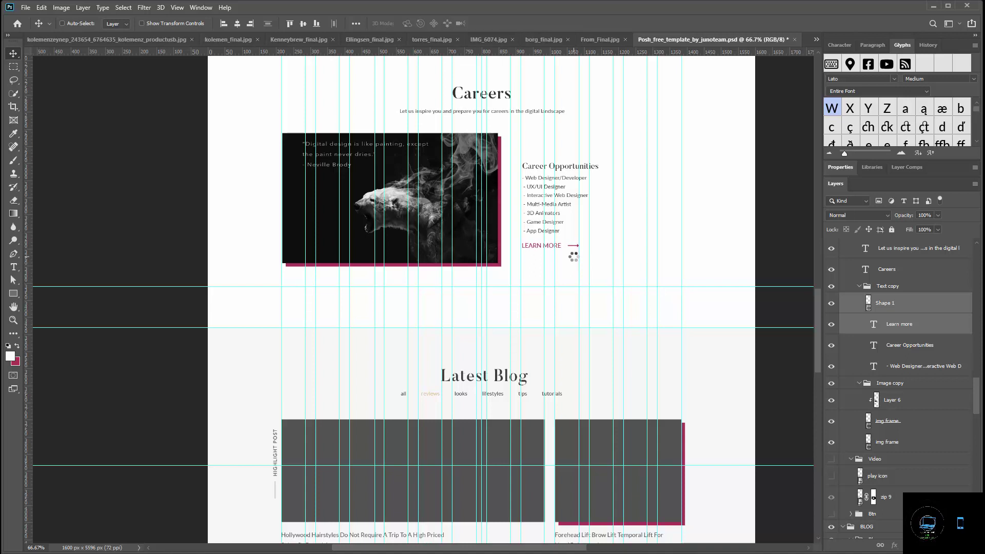
pyautogui.press('Down')
pyautogui.press('Up')
pyautogui.press('Up')
# Hide the guides and check the finished Careers section without them.
pyautogui.press('ctrl')
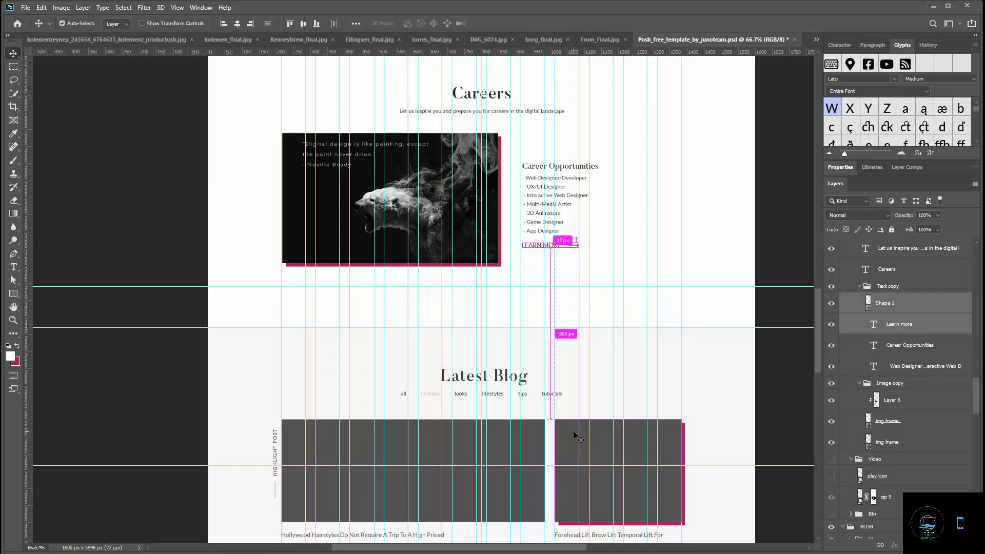
pyautogui.hotkey('ctrl', "'")
pyautogui.hotkey('ctrl', "'")
pyautogui.hotkey('ctrl', ';')
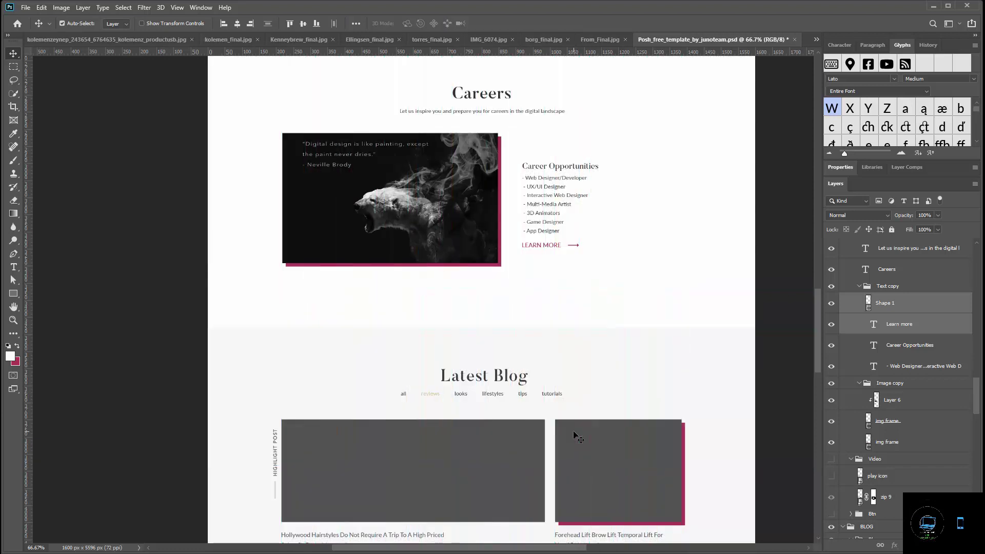
pyautogui.scroll(3, 580, 408)
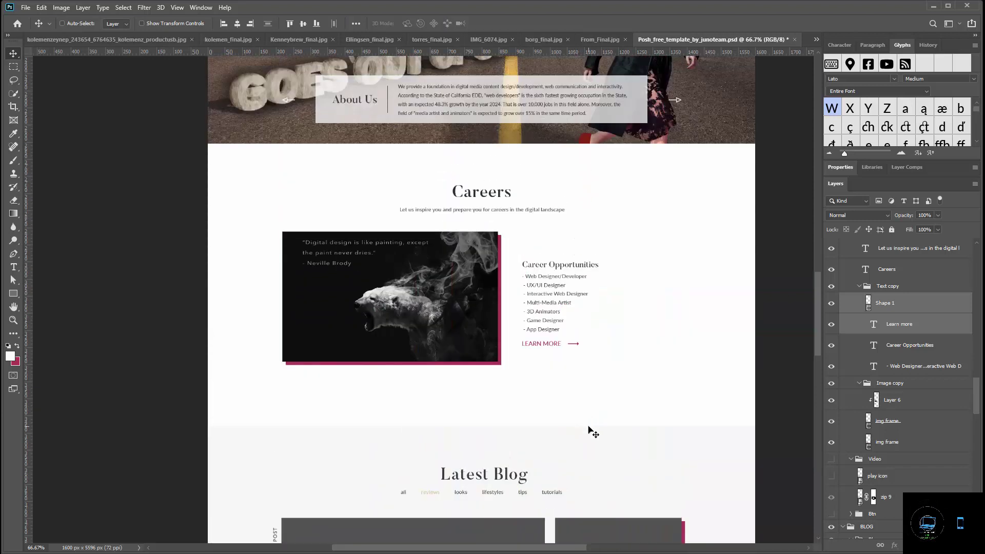
pyautogui.scroll(1, 592, 435)
pyautogui.scroll(-3, 590, 433)
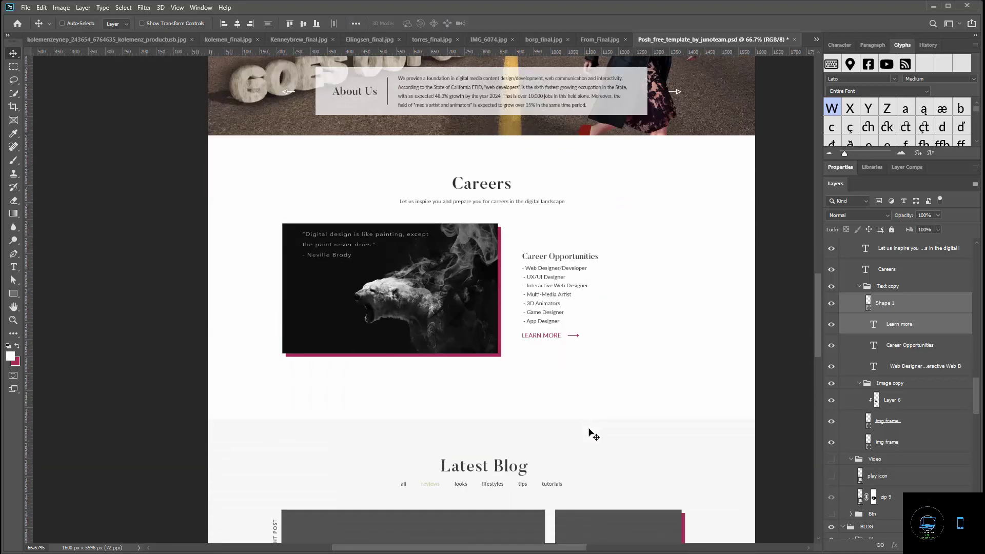
# Delete the category filter text layer (all, reviews, looks, lifestyles, tips, tutorials) under the Latest Blog title.
pyautogui.scroll(-5, 590, 434)
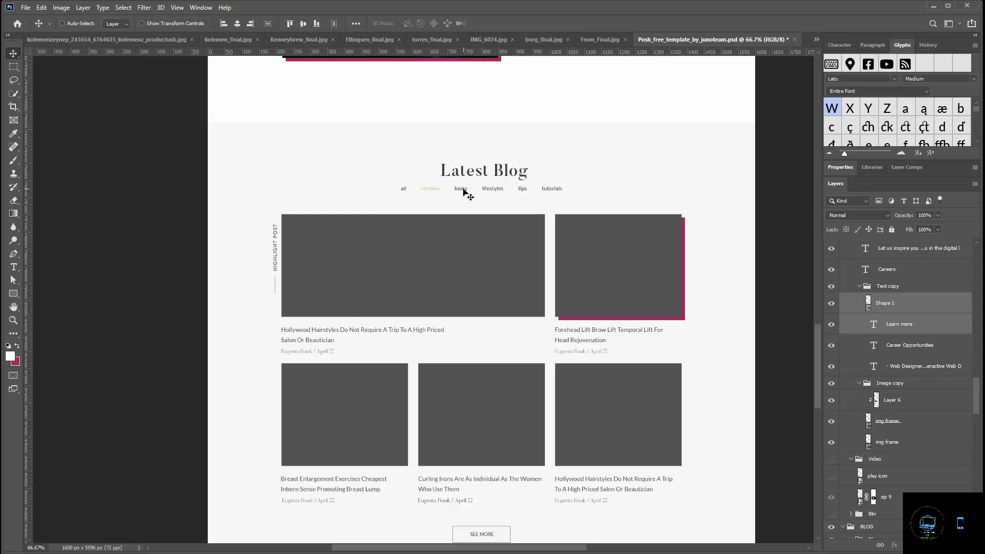
pyautogui.doubleClick(403, 189)
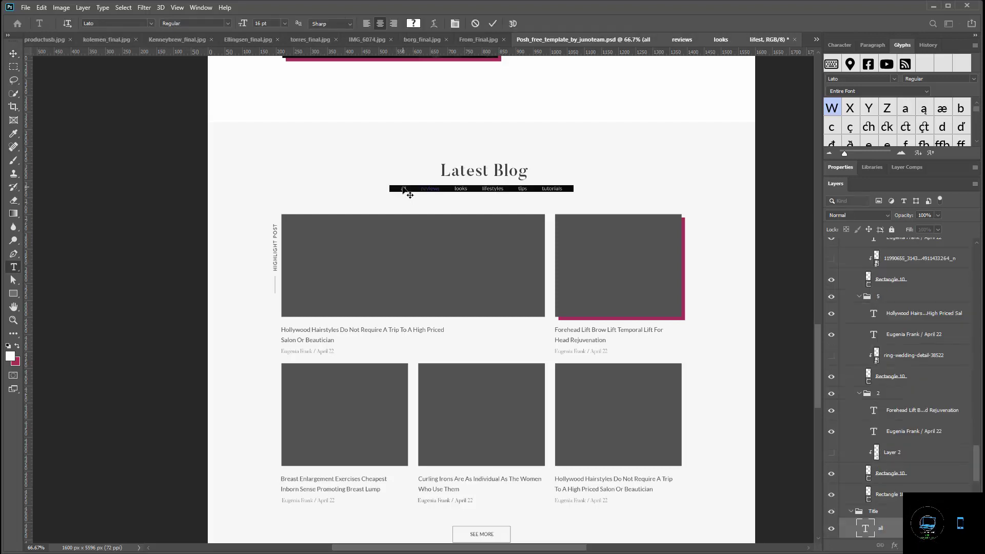
pyautogui.scroll(-5, 923, 422)
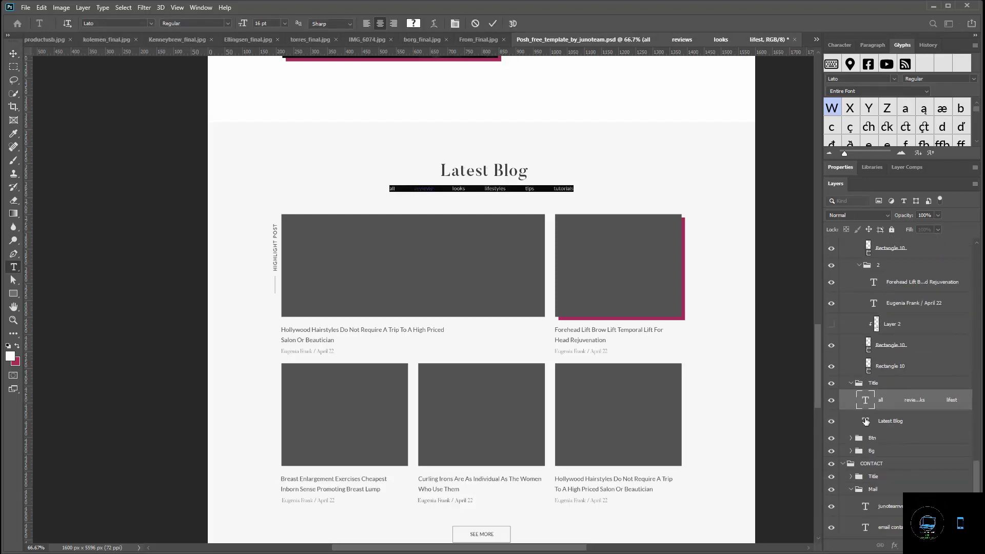
pyautogui.moveTo(926, 403); pyautogui.dragTo(972, 545)
pyautogui.press('v')
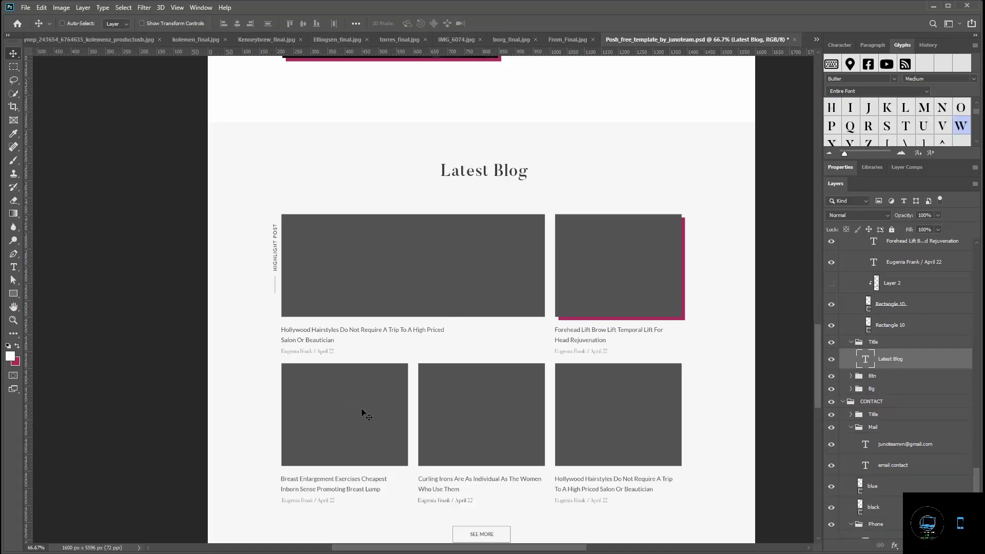
# Replace the highlight post's title in Latest Blog with "MAT 131 Product Design", copied from copy.txt in Notepad.
pyautogui.hotkey('alt', 'Tab')
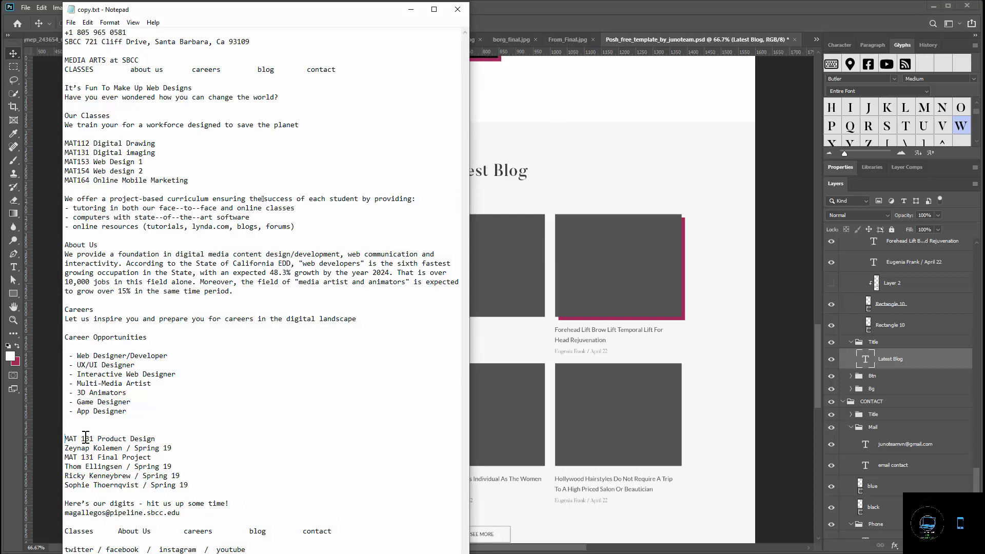
pyautogui.tripleClick(174, 437)
pyautogui.hotkey('ctrl', 'c')
pyautogui.click(528, 347)
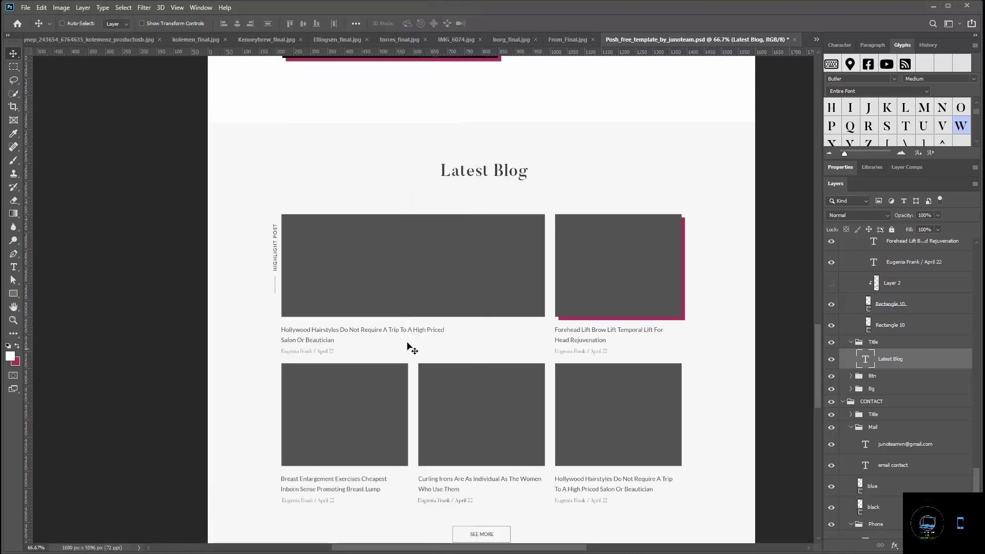
pyautogui.doubleClick(367, 334)
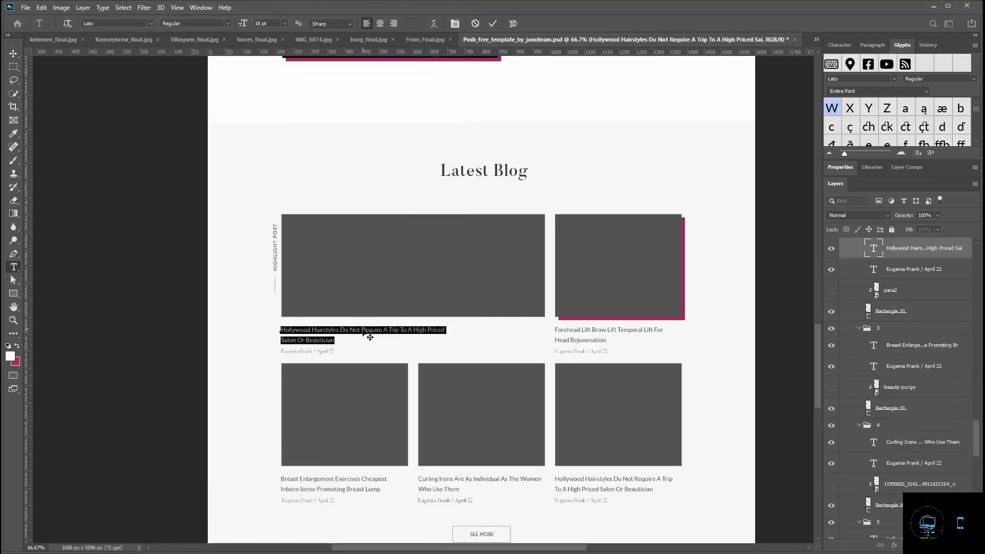
pyautogui.hotkey('ctrl', 'v')
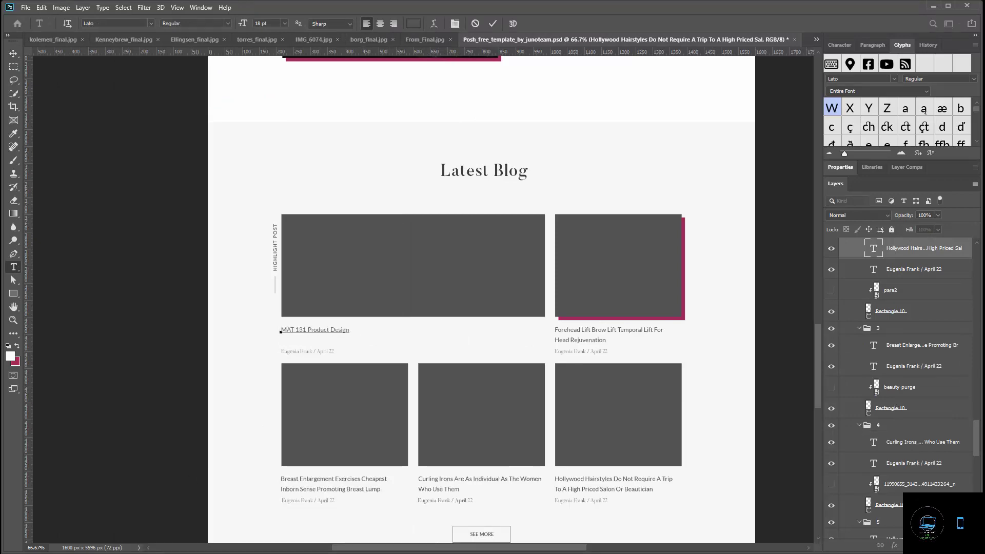
# Replace the "Forehead Lift" post title beside the highlight post with "MAT 131 Final Project" from copy.txt, and commit it.
pyautogui.hotkey('alt', 'Tab')
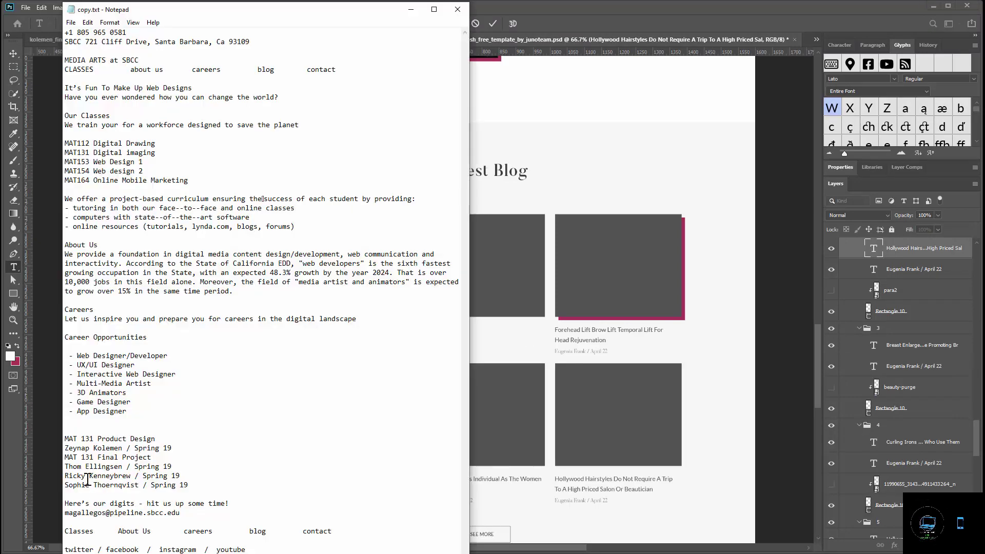
pyautogui.moveTo(66, 458); pyautogui.dragTo(159, 466)
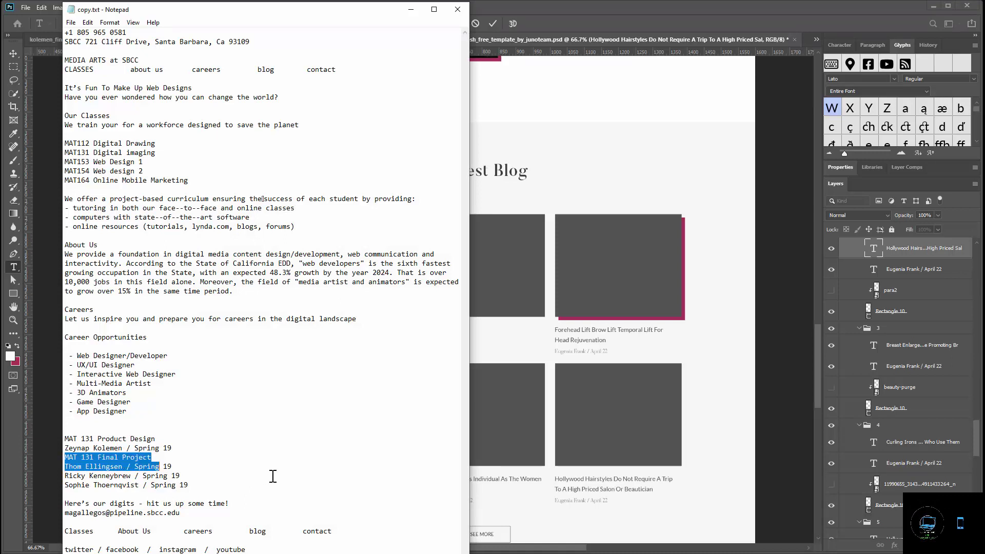
pyautogui.click(65, 456)
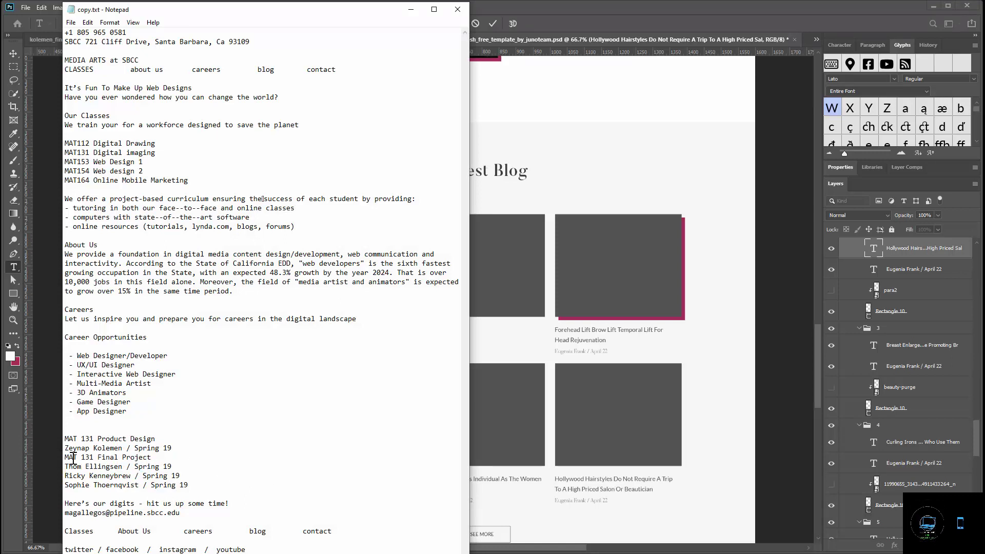
pyautogui.moveTo(66, 457); pyautogui.dragTo(153, 458)
pyautogui.hotkey('ctrl', 'c')
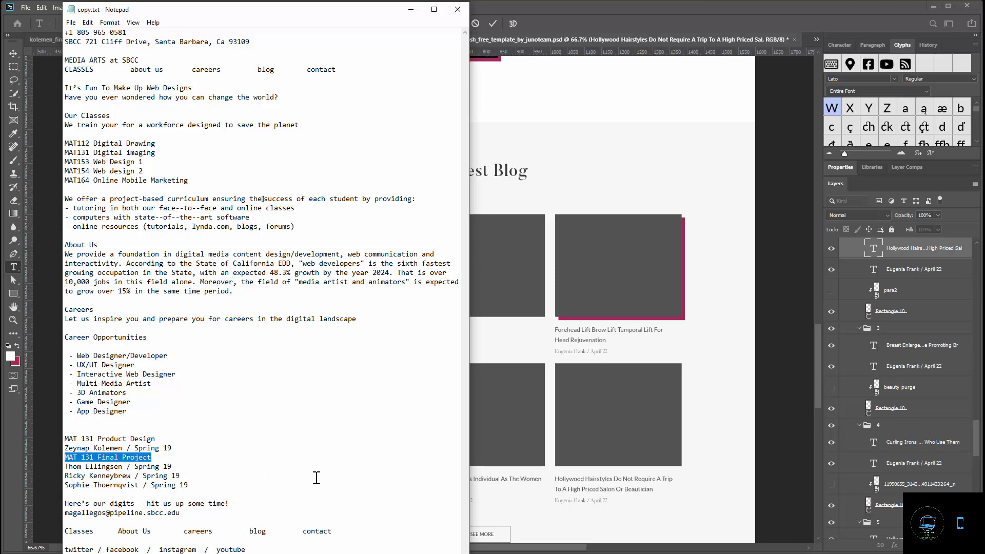
pyautogui.click(576, 334)
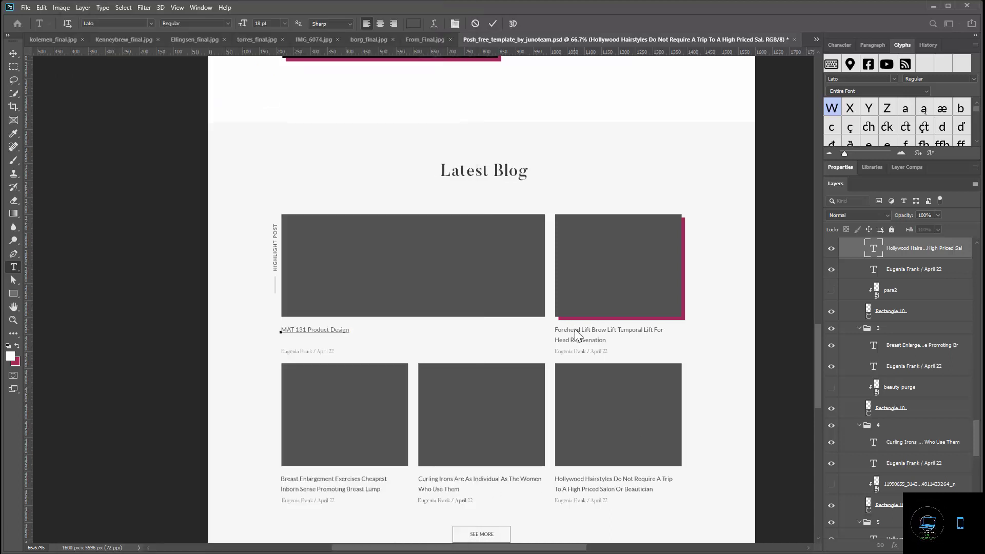
pyautogui.click(576, 334)
pyautogui.hotkey('ctrl', 'a')
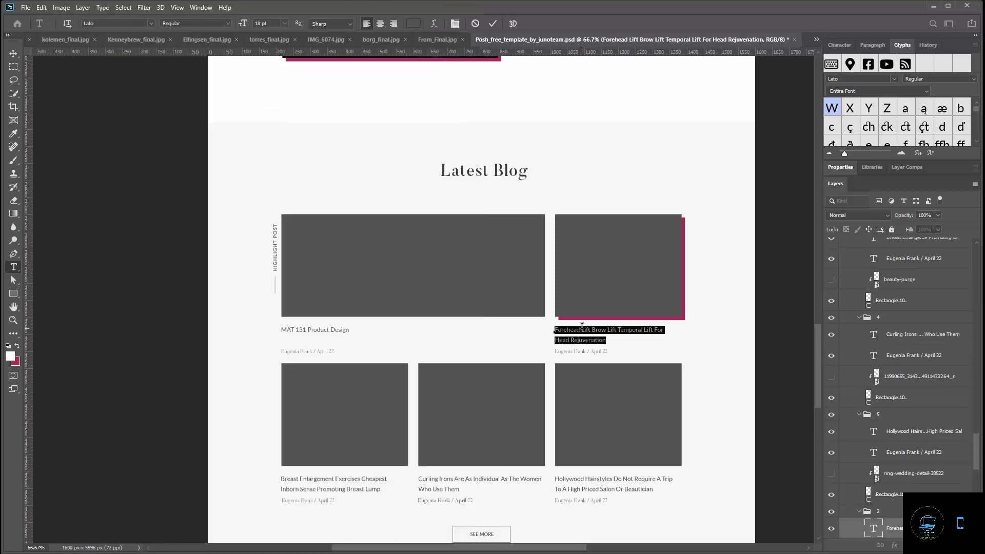
pyautogui.hotkey('ctrl', 'v')
pyautogui.hotkey('ctrl', 'Return')
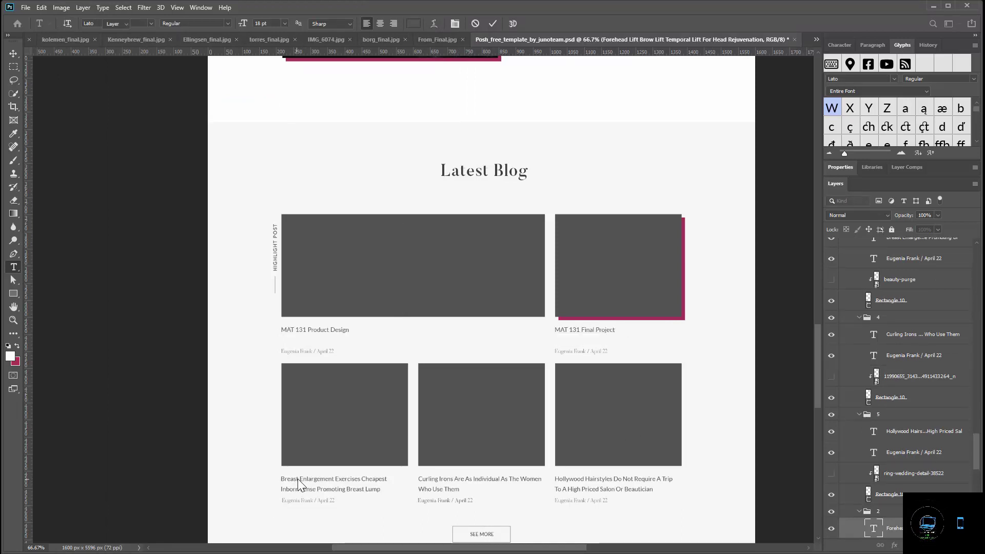
# Replace the "Breast Enlargement Exercises" post title in Latest Blog's lower row with "MAT 131 Final Project" and commit it.
pyautogui.press('v')
pyautogui.doubleClick(298, 479)
pyautogui.hotkey('ctrl', 'a')
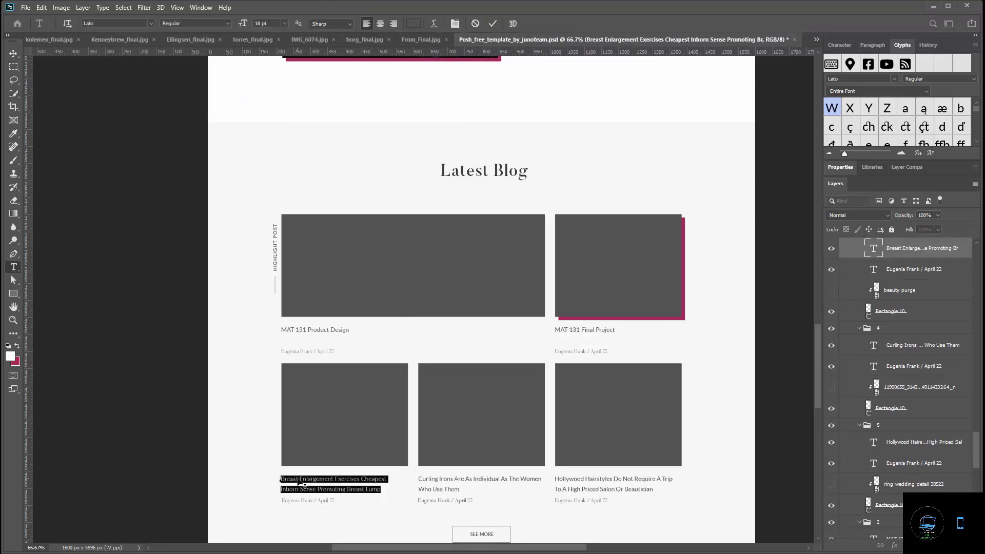
pyautogui.hotkey('ctrl', 'v')
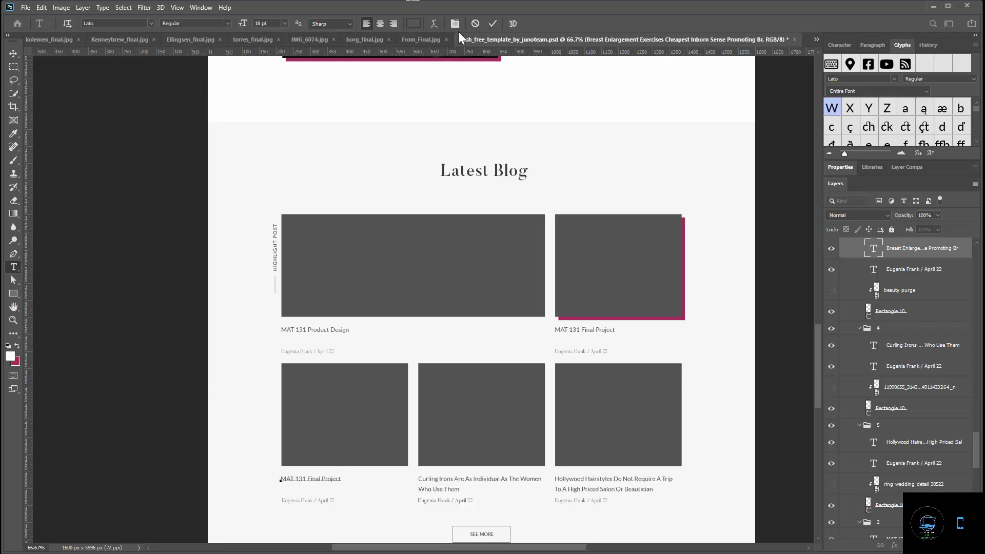
pyautogui.click(493, 23)
pyautogui.press('v')
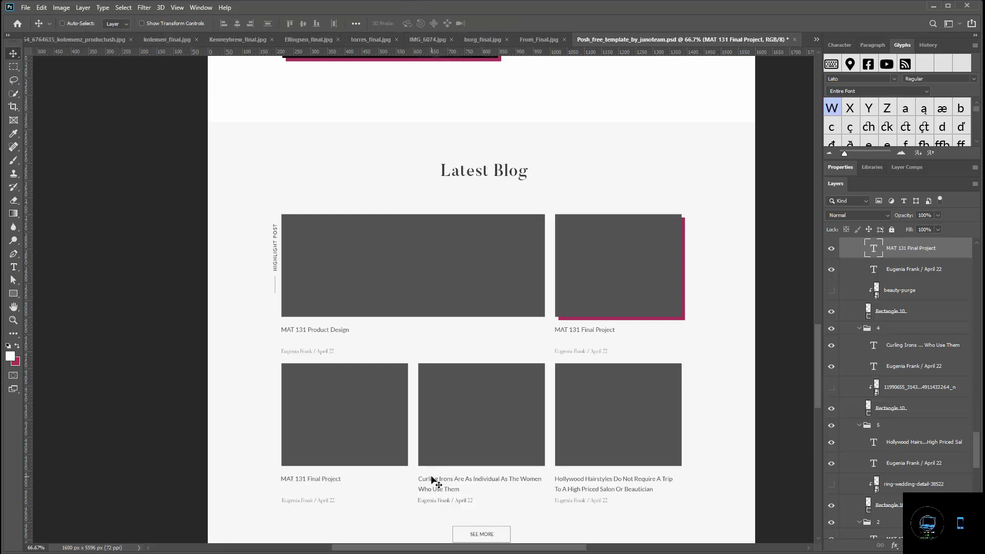
# Replace the "Curling Irons" post title in the middle of the lower row with "MAT 131 Final Project" and commit it.
pyautogui.doubleClick(432, 482)
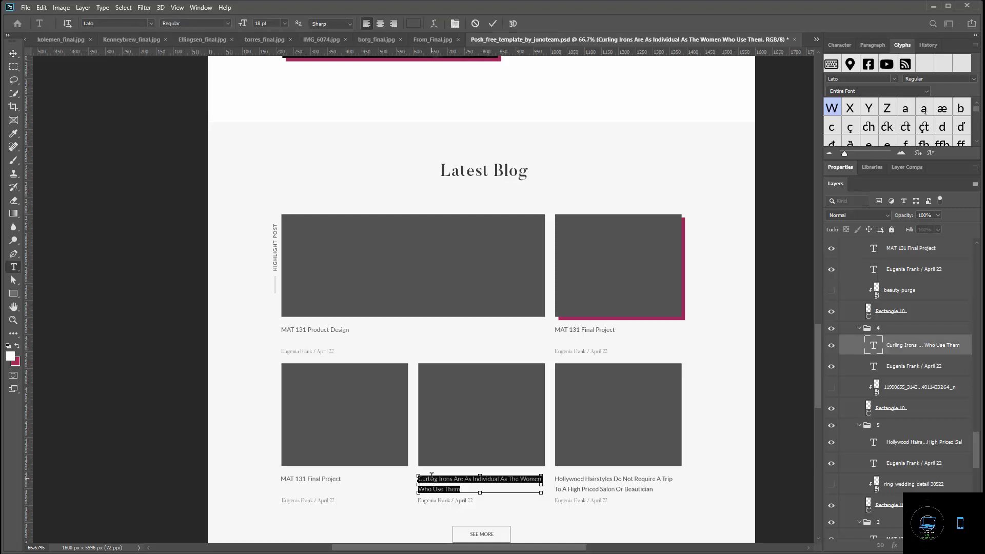
pyautogui.click(433, 483)
pyautogui.hotkey('ctrl', 'a')
pyautogui.hotkey('ctrl', 'v')
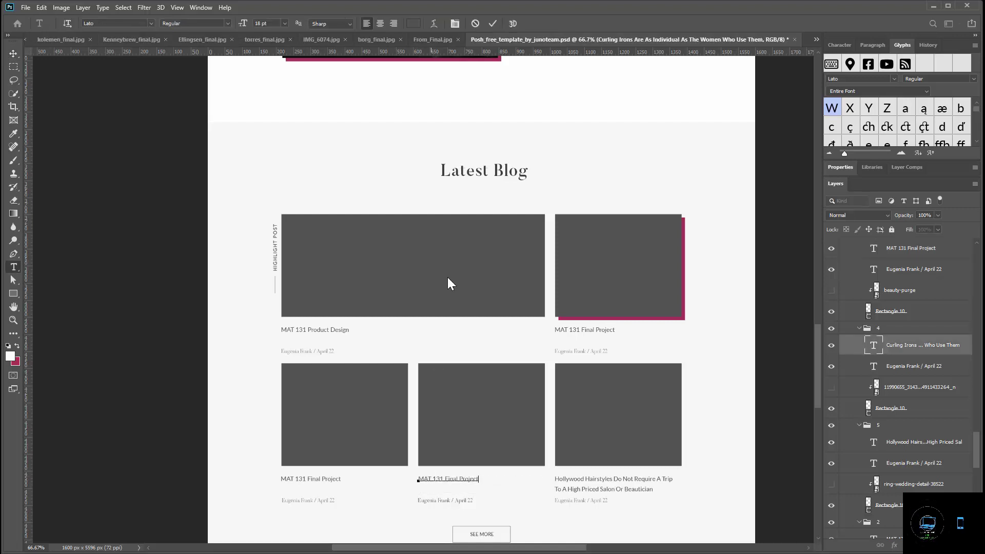
pyautogui.click(490, 25)
pyautogui.press('v')
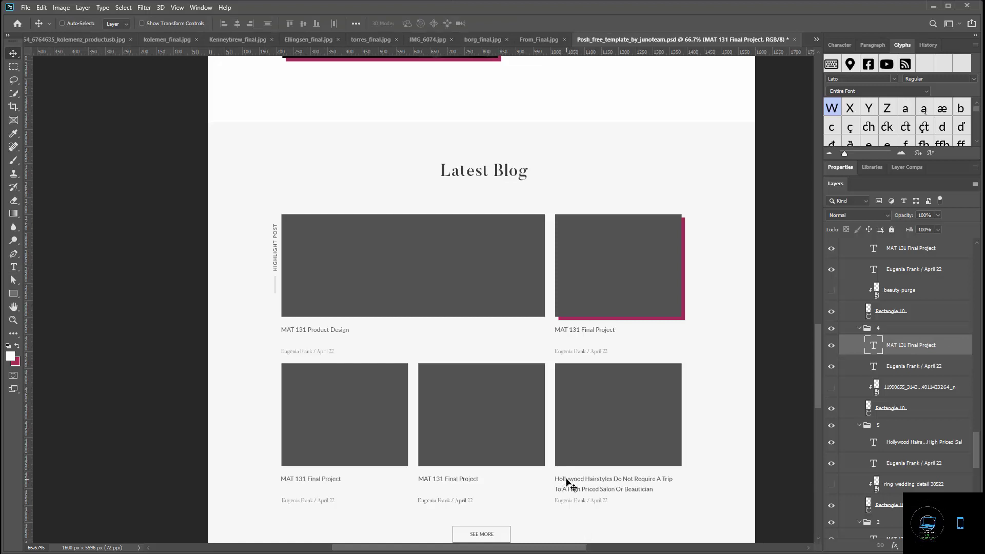
# Replace the "Hollywood Hairstyles" post title, the last in the lower row, with "MAT 131 Final Project" and commit it.
pyautogui.doubleClick(567, 483)
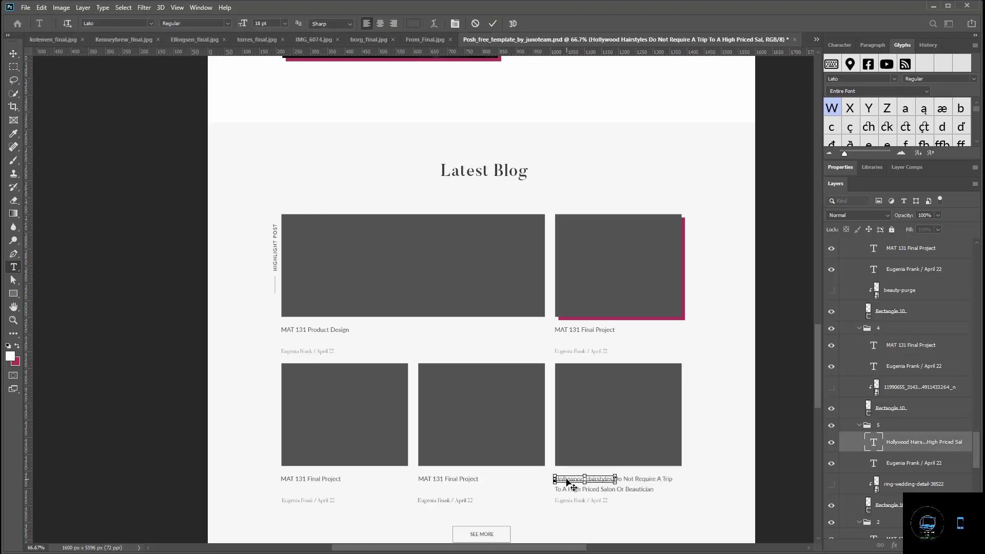
pyautogui.hotkey('ctrl', 'a')
pyautogui.hotkey('ctrl', 'v')
pyautogui.click(493, 23)
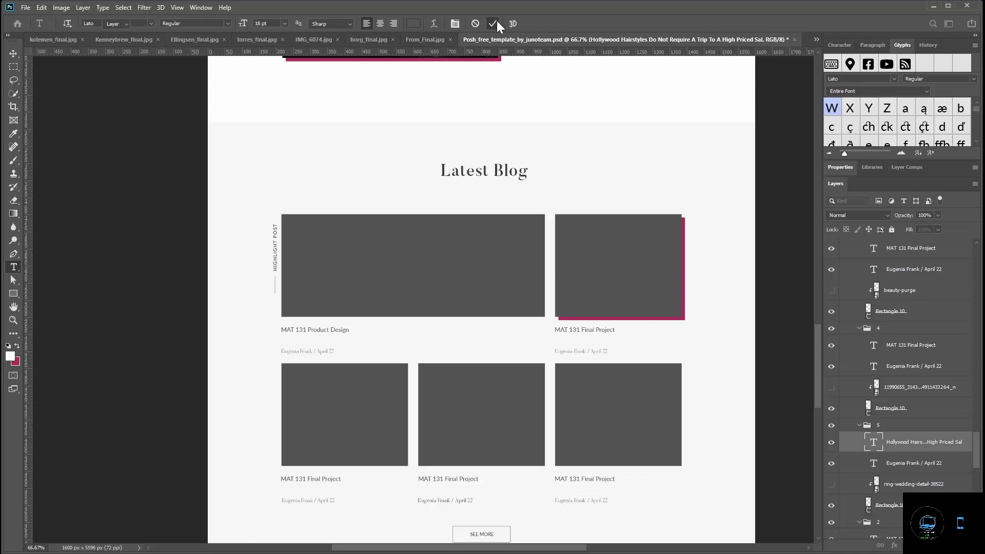
pyautogui.press('v')
# Replace the highlight post's byline with the Product Design student's name and "Spring 19", copied from copy.txt in Notepad, and commit it.
pyautogui.hotkey('alt', 'Tab')
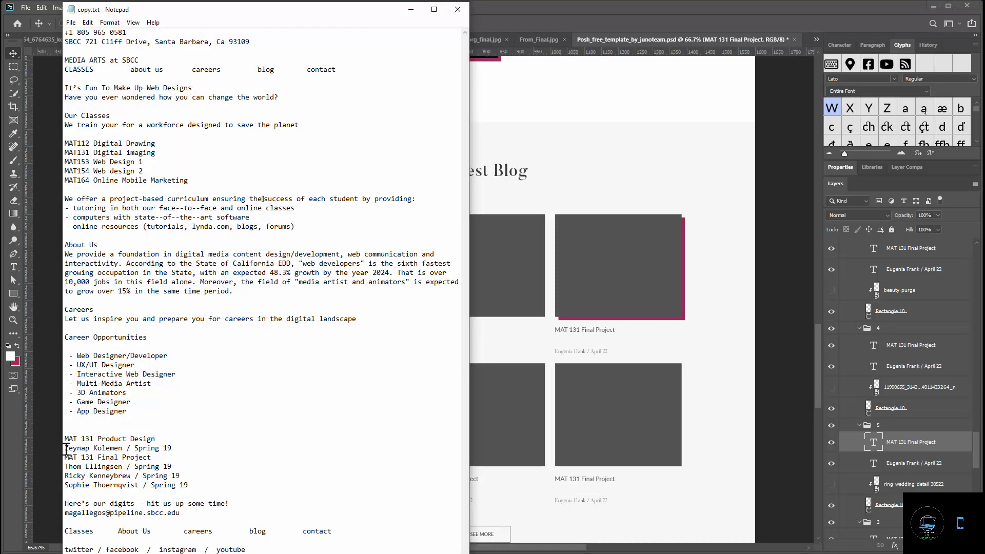
pyautogui.moveTo(66, 443)
pyautogui.mouseDown()
pyautogui.moveTo(174, 443)
pyautogui.moveTo(64, 448)
pyautogui.mouseUp()
pyautogui.click(173, 443)
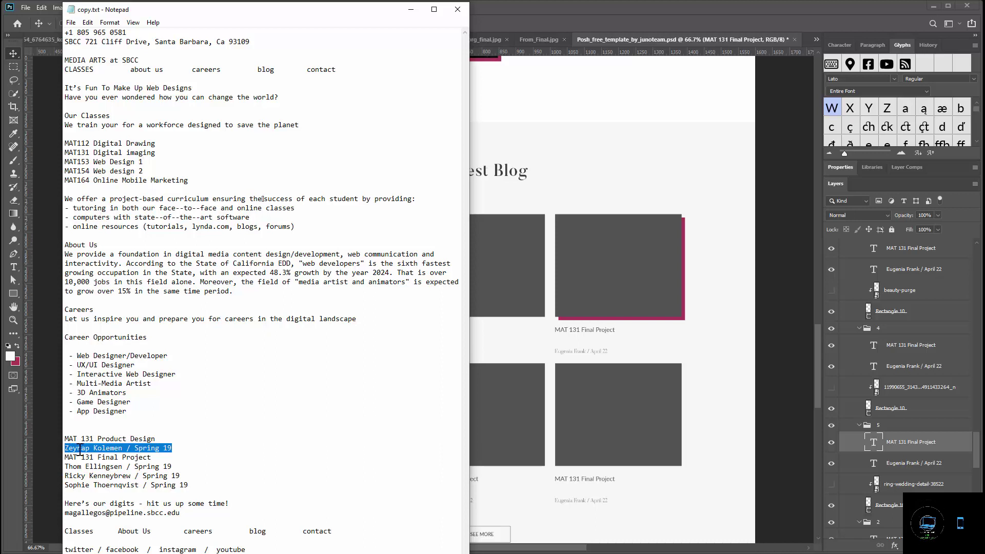
pyautogui.hotkey('ctrl', 'v')
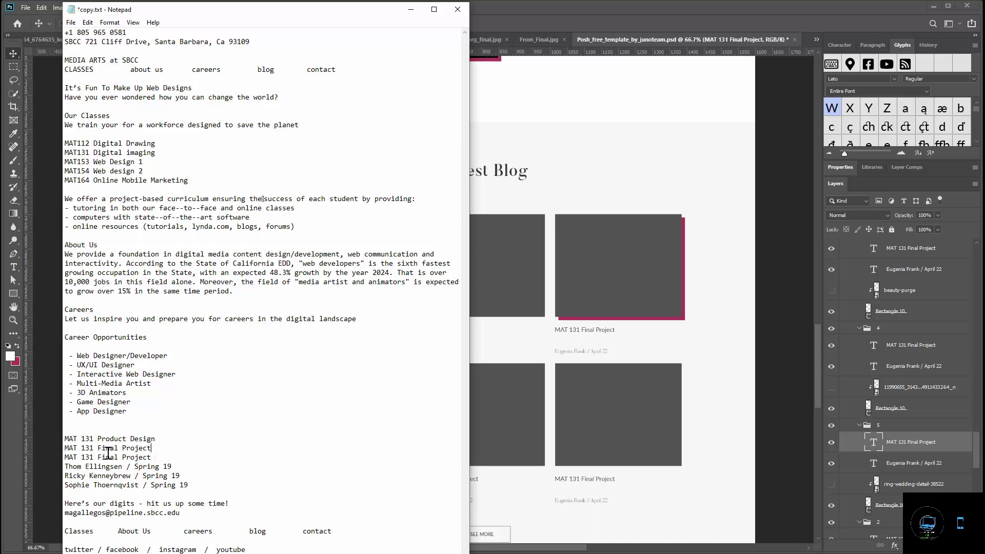
pyautogui.hotkey('ctrl', 'z')
pyautogui.hotkey('ctrl', 'c')
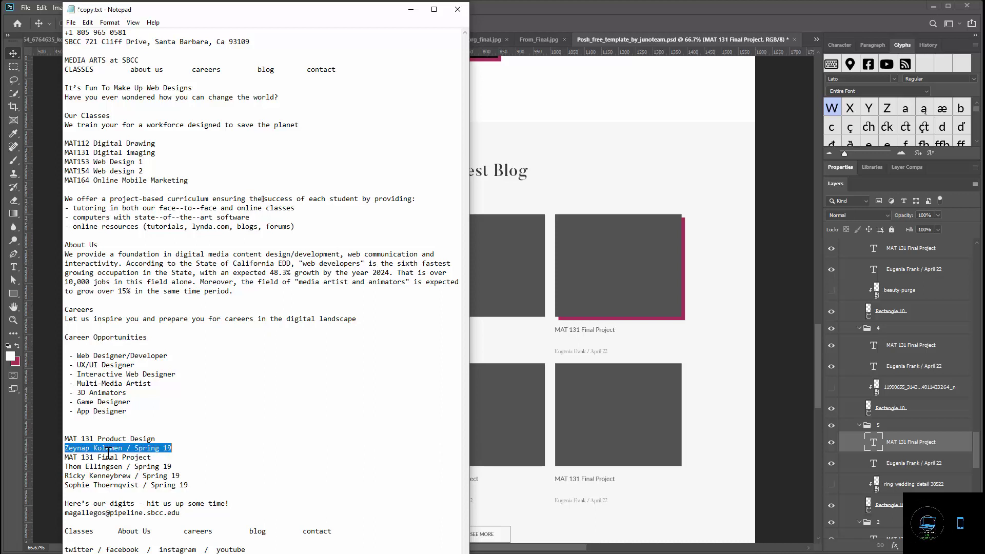
pyautogui.click(704, 158)
pyautogui.doubleClick(310, 353)
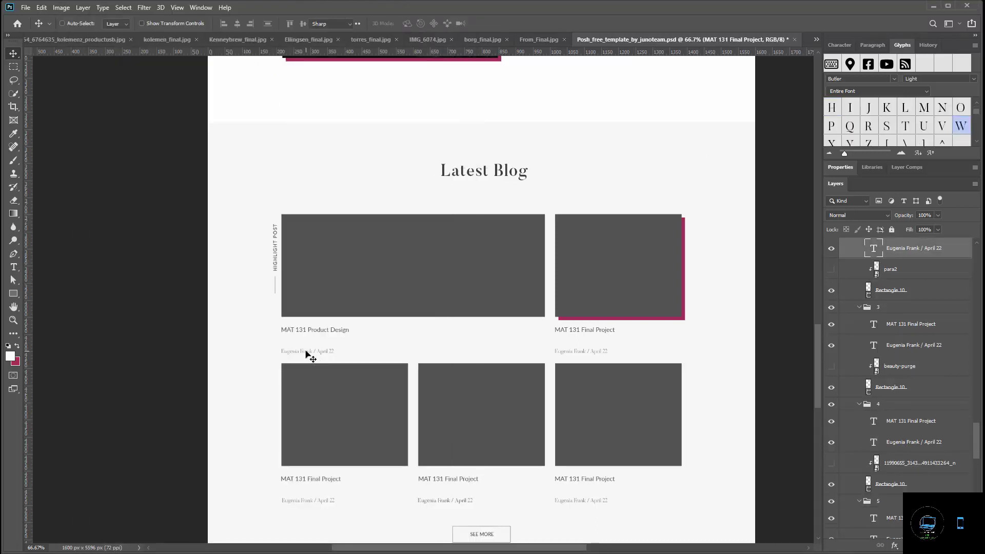
pyautogui.hotkey('ctrl', 'v')
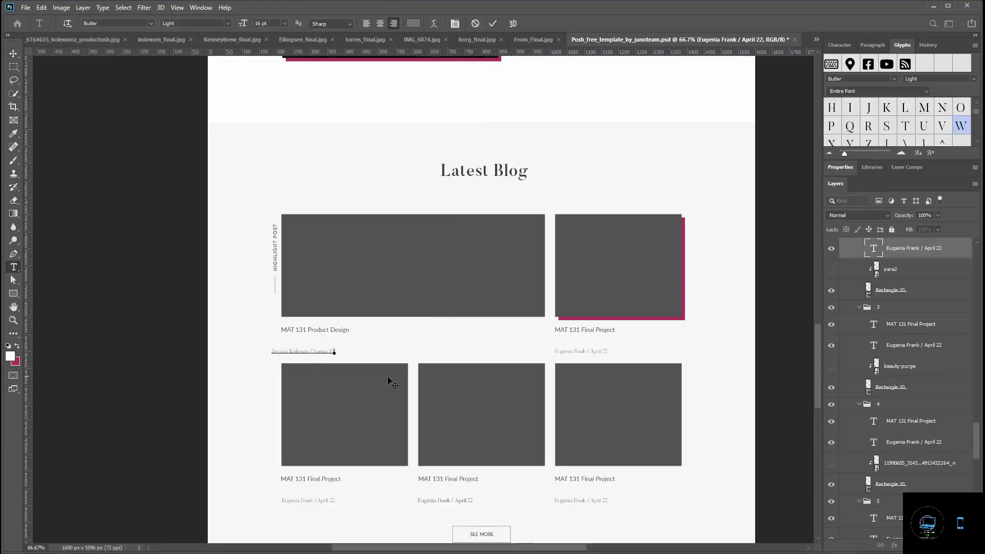
pyautogui.click(491, 26)
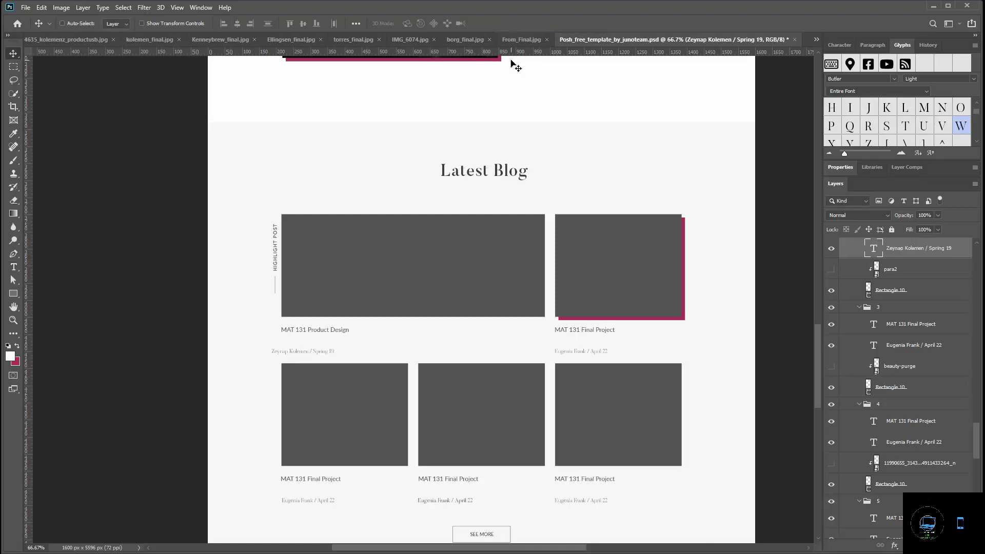
# Nudge the highlight post's byline rightward until it lines up with the start of the "MAT 131 Product Design" title.
pyautogui.press('Right')
pyautogui.press('Right')
pyautogui.press('Right')
pyautogui.press('Right')
pyautogui.press('Right')
pyautogui.press('Right')
pyautogui.press('Right')
pyautogui.press('Right')
pyautogui.press('Right')
pyautogui.press('Right')
pyautogui.press('Right')
pyautogui.press('Right')
pyautogui.press('Right')
pyautogui.press('Right')
pyautogui.press('Right')
pyautogui.press('Right')
pyautogui.press('Right')
pyautogui.press('Right')
pyautogui.press('Right')
pyautogui.press('Right')
pyautogui.press('Left')
# Replace the byline of the post beside the highlight post with the first Final Project student's name and "Spring 19" from copy.txt.
pyautogui.hotkey('alt', 'Tab')
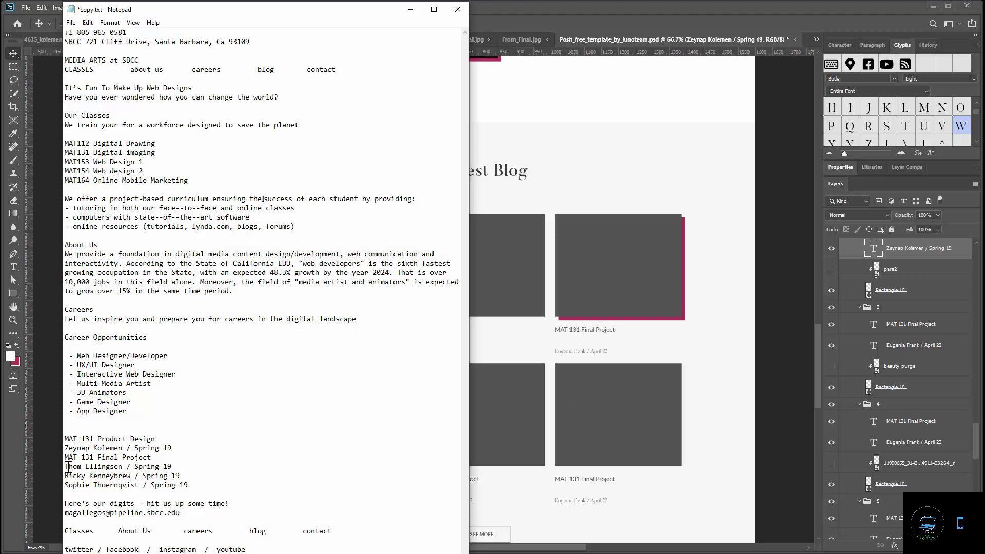
pyautogui.moveTo(65, 466); pyautogui.dragTo(179, 467)
pyautogui.hotkey('ctrl', 'c')
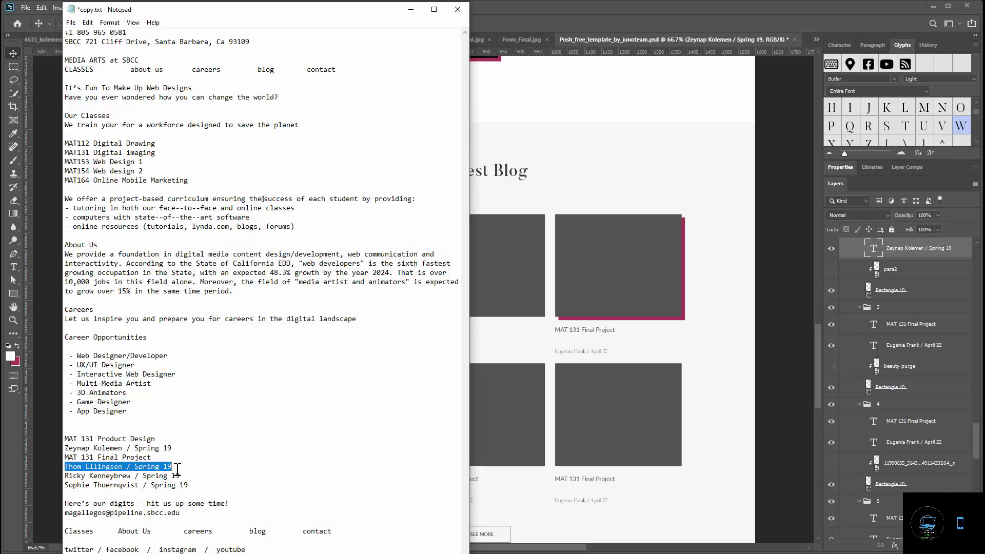
pyautogui.click(562, 351)
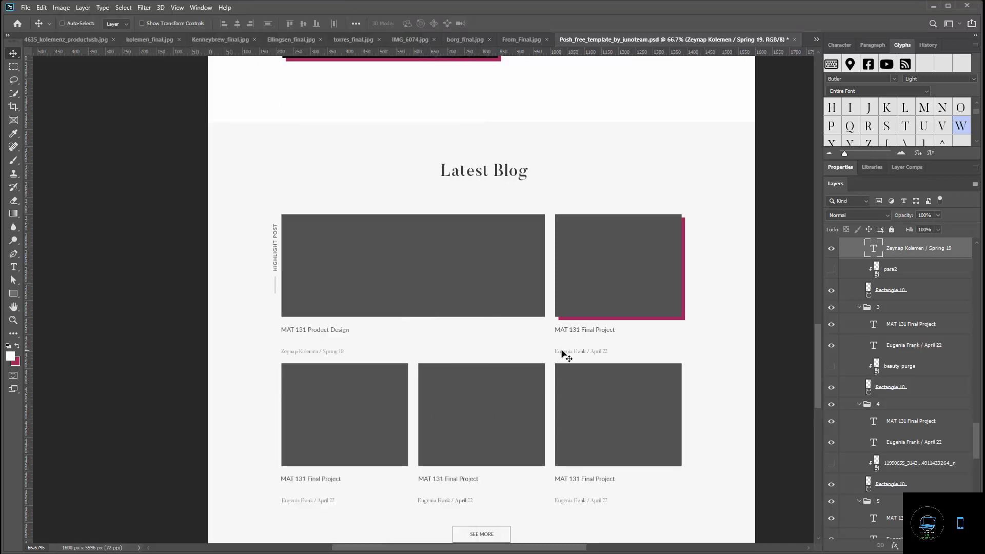
pyautogui.doubleClick(562, 352)
pyautogui.hotkey('ctrl', 'v')
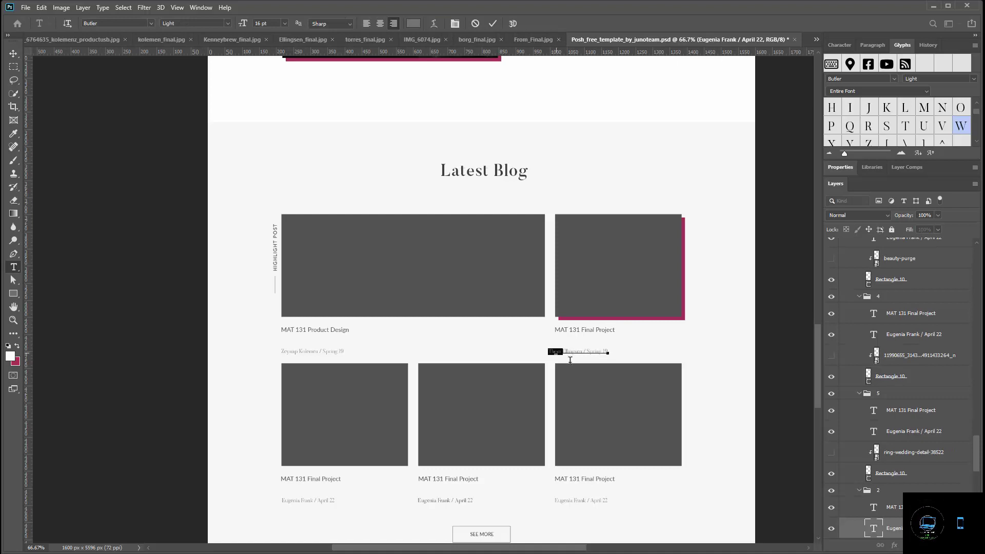
pyautogui.moveTo(549, 351); pyautogui.dragTo(564, 352)
pyautogui.click(494, 23)
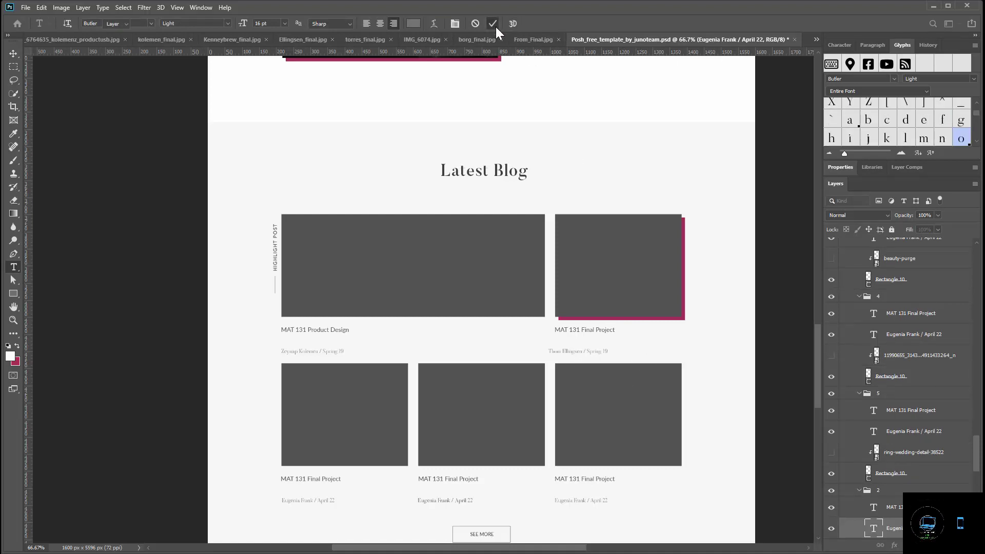
pyautogui.press('v')
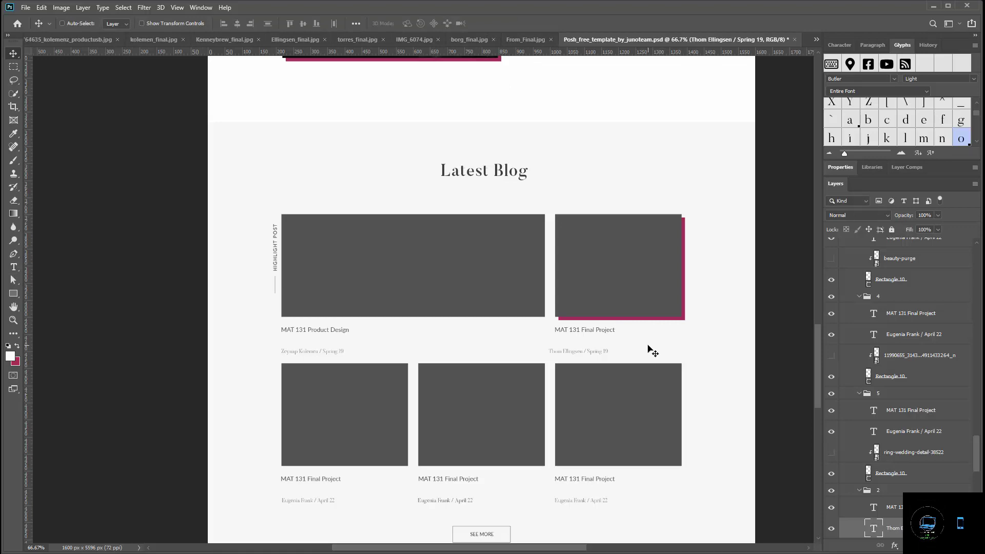
# Nudge the byline of the post beside the highlight post rightward to align with its title's start.
pyautogui.press('Right')
pyautogui.press('Right')
pyautogui.press('Right')
pyautogui.press('Right')
pyautogui.press('Right')
pyautogui.press('Right')
pyautogui.press('Right')
pyautogui.press('Right')
pyautogui.press('Right')
pyautogui.press('Right')
pyautogui.press('Right')
pyautogui.press('Right')
pyautogui.press('Right')
# Replace the first lower-row post's byline with the second Final Project student's name and "Spring 19" from copy.txt, and commit it.
pyautogui.hotkey('alt', 'Tab')
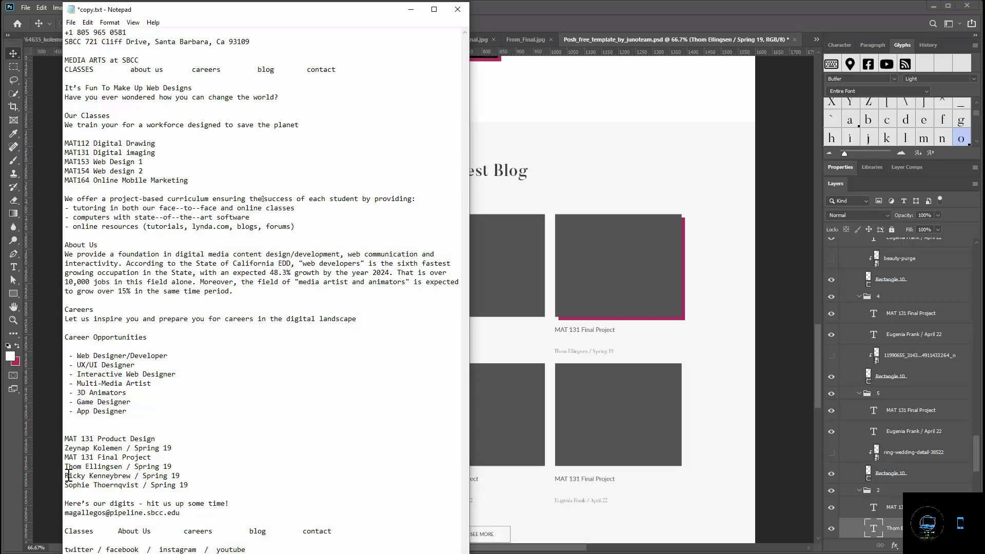
pyautogui.moveTo(65, 474); pyautogui.dragTo(179, 476)
pyautogui.hotkey('ctrl', 'c')
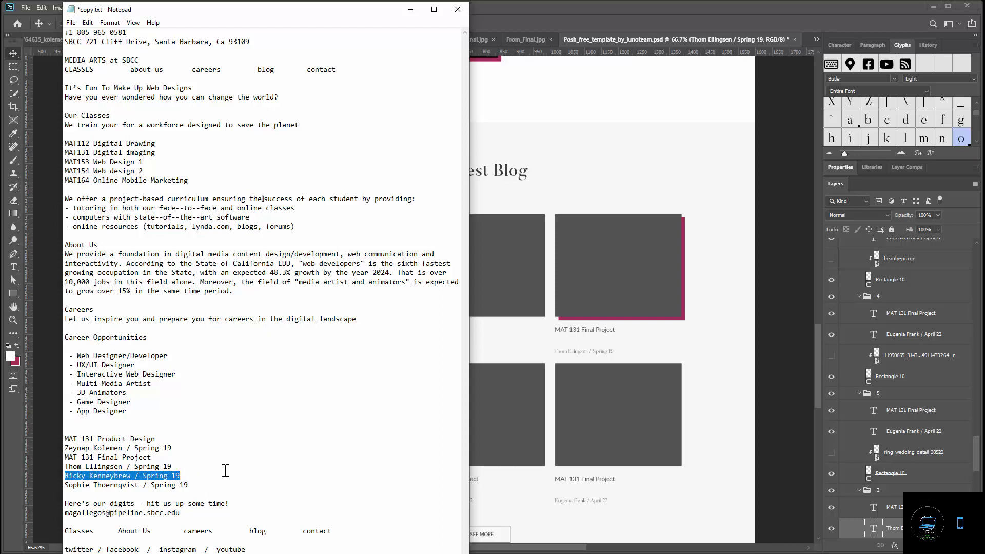
pyautogui.click(511, 499)
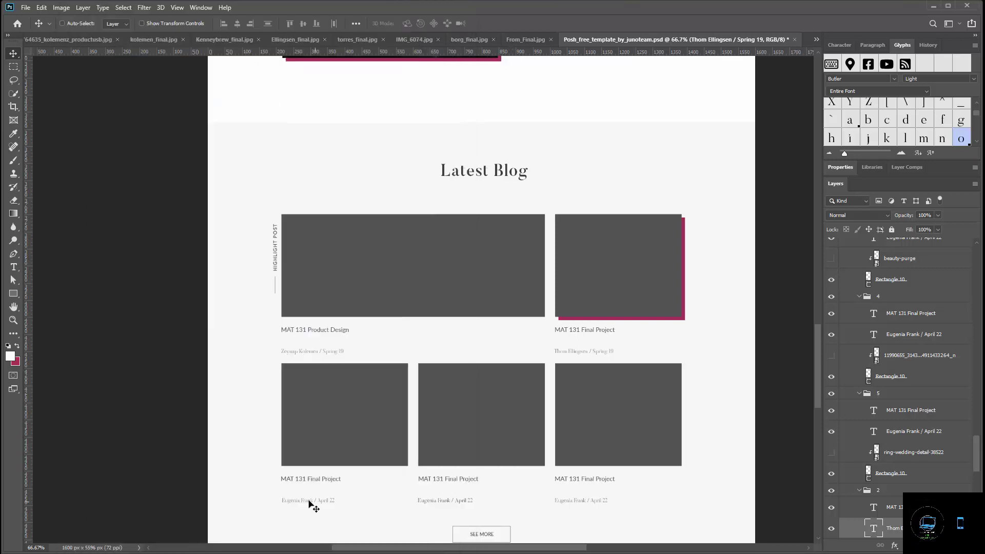
pyautogui.doubleClick(301, 501)
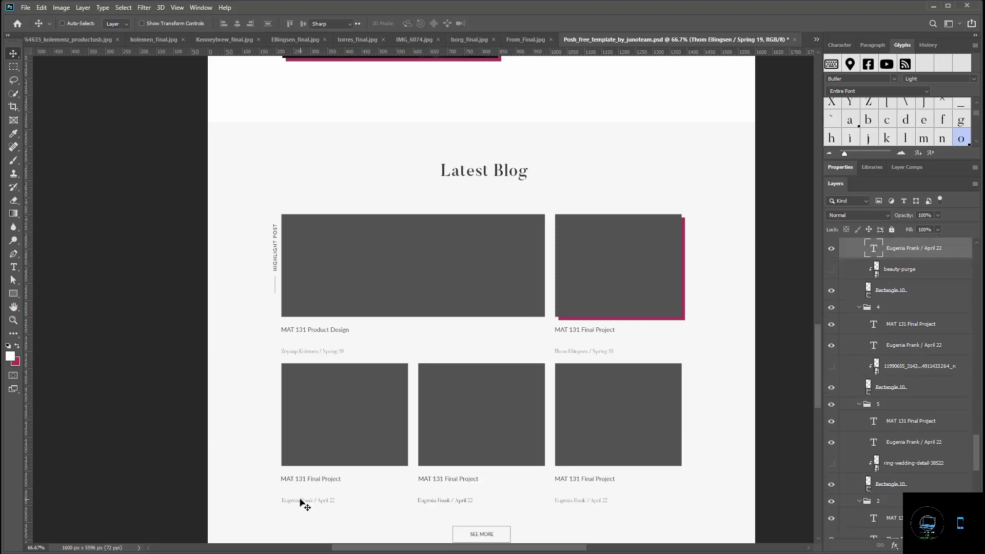
pyautogui.hotkey('ctrl', 'v')
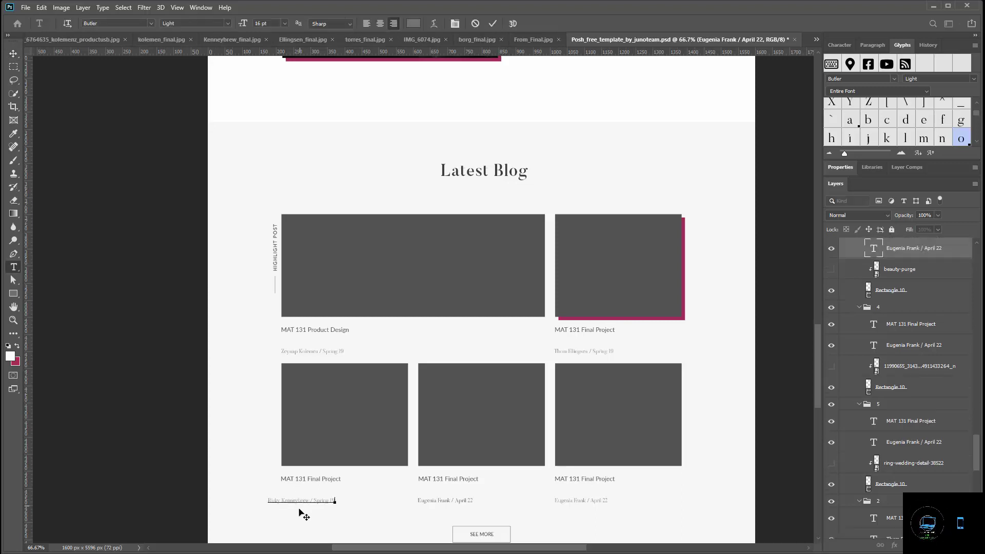
pyautogui.click(493, 23)
pyautogui.press('v')
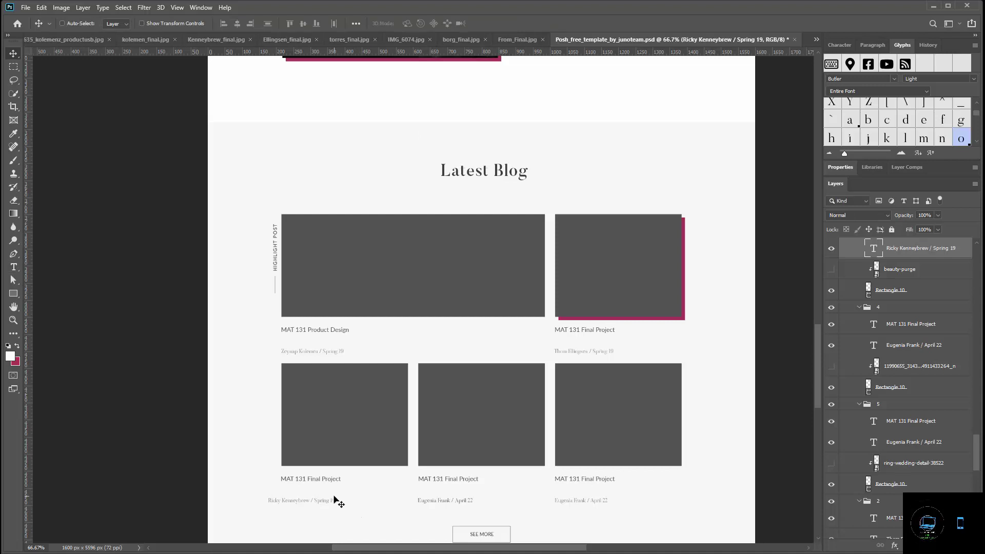
# Nudge the first lower-row post's byline rightward until it lines up with the start of its "MAT 131 Final Project" title.
pyautogui.press('Right')
pyautogui.press('Right')
pyautogui.press('Right')
pyautogui.press('Right')
pyautogui.press('Right')
pyautogui.press('Right')
pyautogui.press('Right')
pyautogui.press('Right')
pyautogui.press('Right')
pyautogui.press('Right')
pyautogui.press('Right')
pyautogui.press('Right')
pyautogui.press('Right')
pyautogui.press('Right')
pyautogui.press('Right')
pyautogui.press('Right')
pyautogui.press('Right')
pyautogui.press('Right')
pyautogui.press('Right')
pyautogui.press('Right')
pyautogui.press('Right')
pyautogui.press('Right')
pyautogui.press('Right')
pyautogui.press('Right')
pyautogui.press('Right')
pyautogui.press('Right')
pyautogui.press('Right')
pyautogui.press('Right')
pyautogui.press('Right')
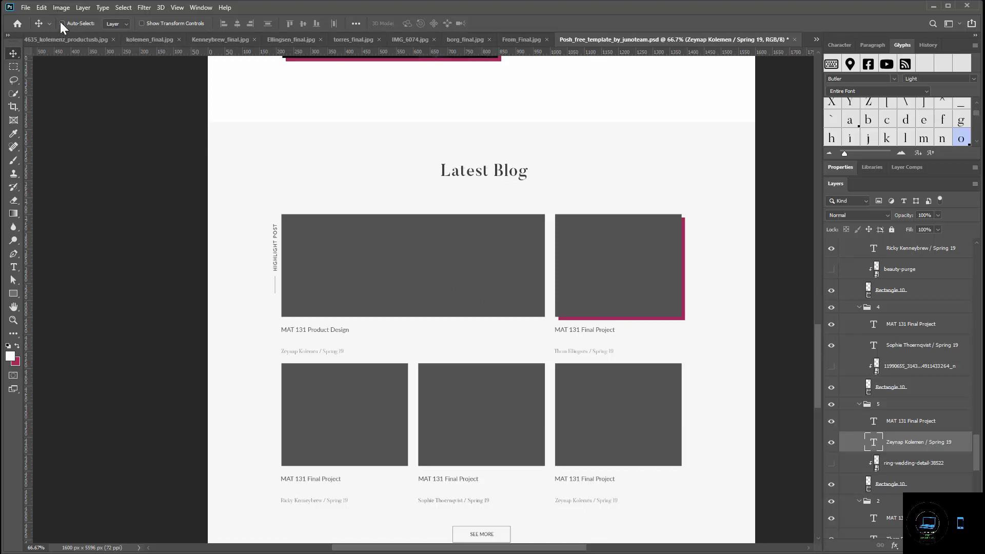
# Select the highlight post's placeholder rectangle and bring the USB Design product image from its own document into that frame as a clipped layer.
pyautogui.click(427, 265)
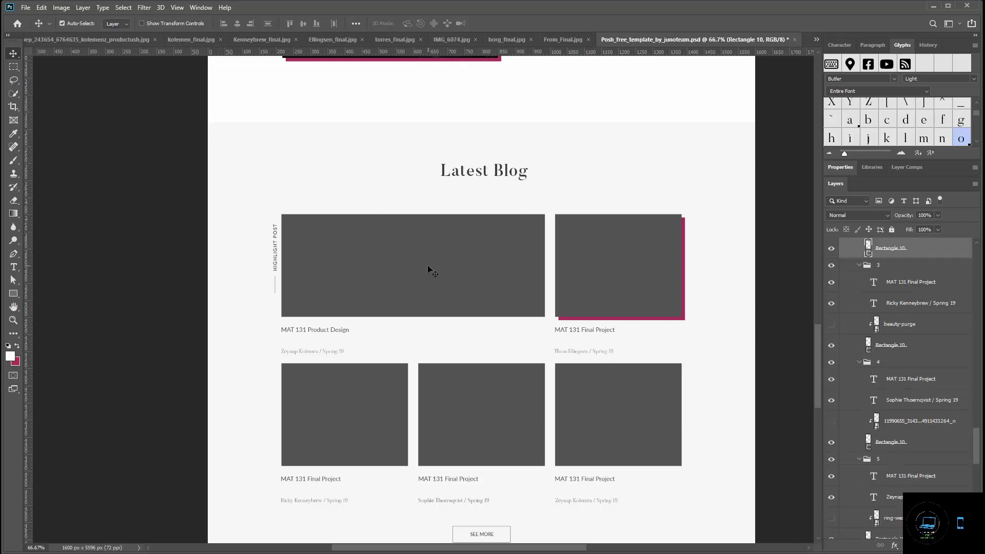
pyautogui.scroll(1, 498, 291)
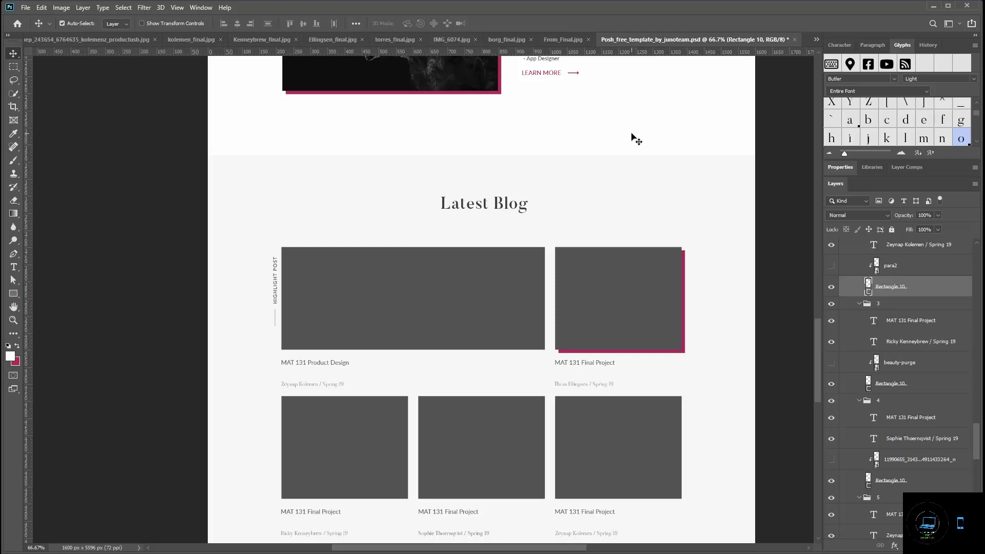
pyautogui.click(113, 35)
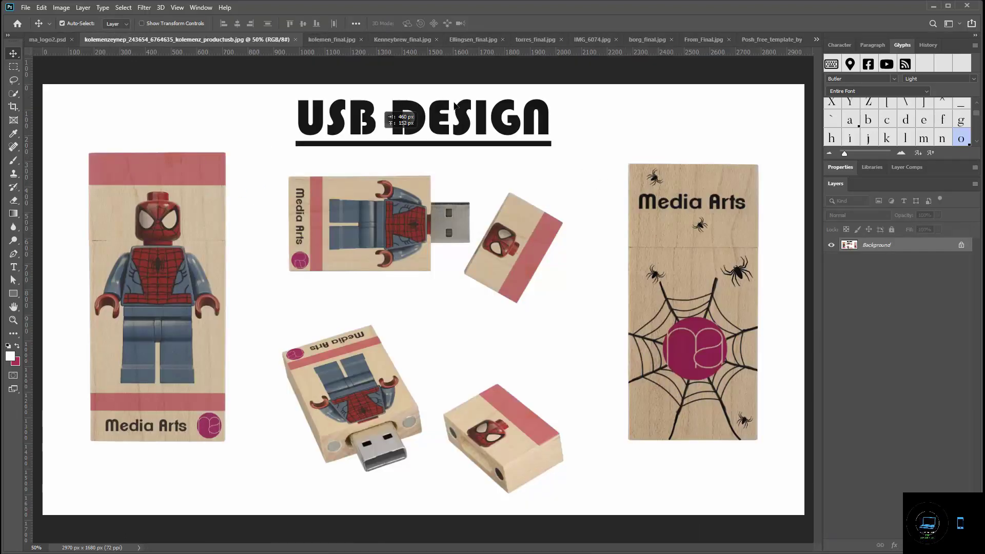
pyautogui.moveTo(323, 114); pyautogui.dragTo(447, 267)
pyautogui.moveTo(424, 303); pyautogui.dragTo(424, 303)
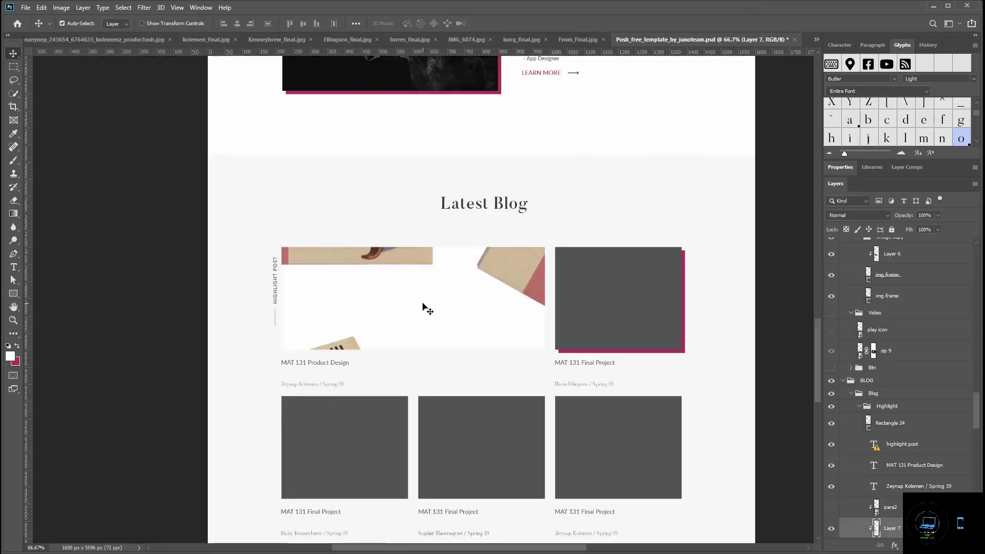
# Scale the USB Design image down to about 26% so it spans the highlight post's frame, and commit the transform.
pyautogui.press('ctrl')
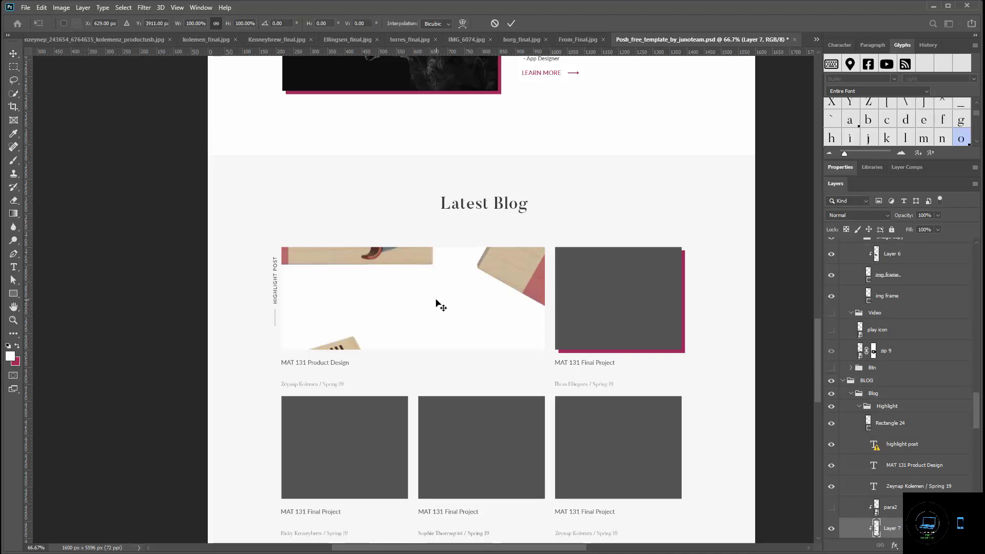
pyautogui.hotkey('ctrl', 't')
pyautogui.scroll(-1, 430, 315)
pyautogui.scroll(1, 429, 315)
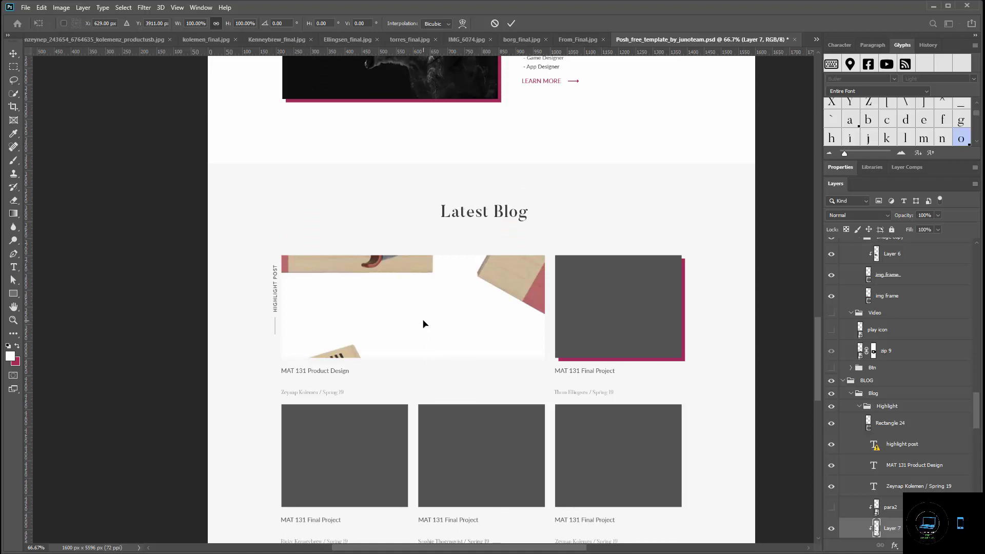
pyautogui.scroll(3, 431, 353)
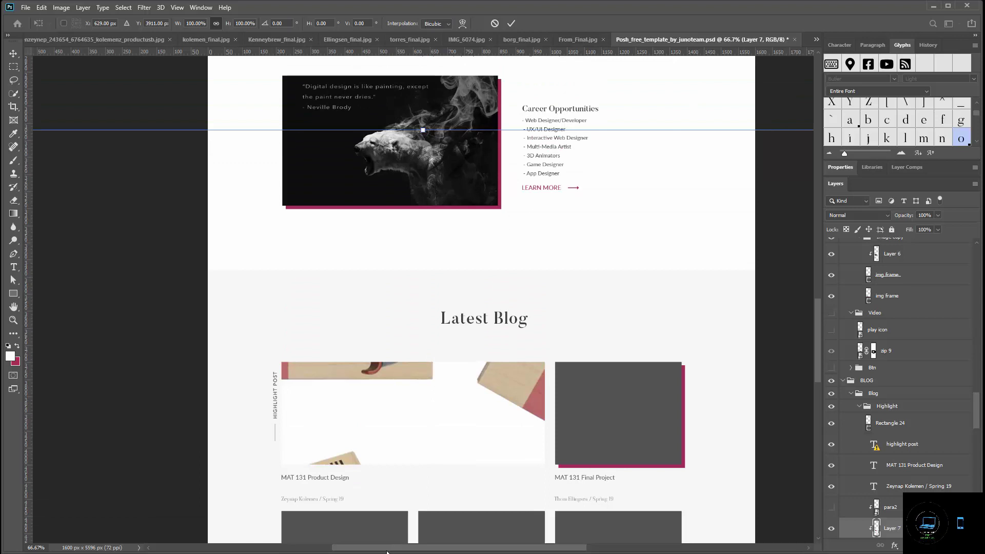
pyautogui.moveTo(387, 551); pyautogui.dragTo(325, 548)
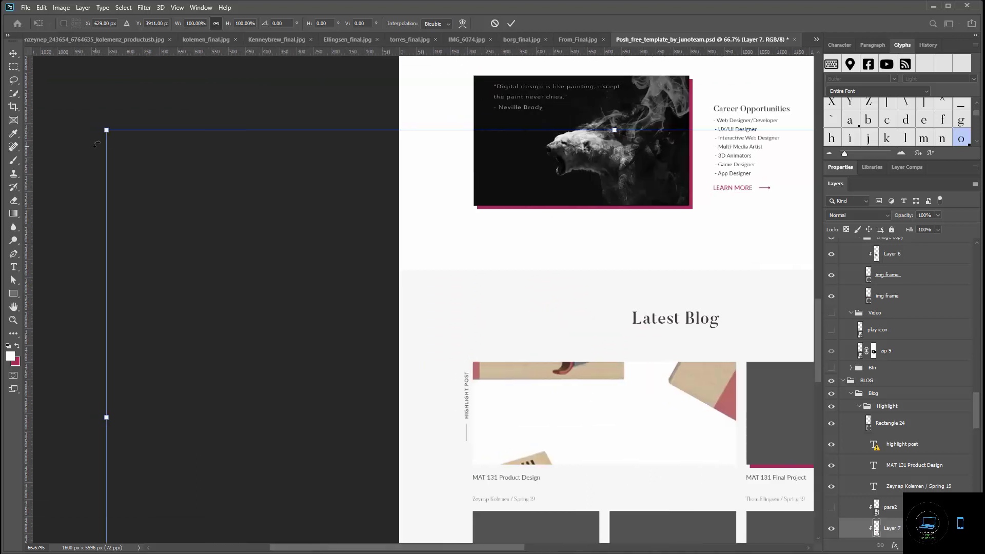
pyautogui.moveTo(107, 132); pyautogui.dragTo(446, 373)
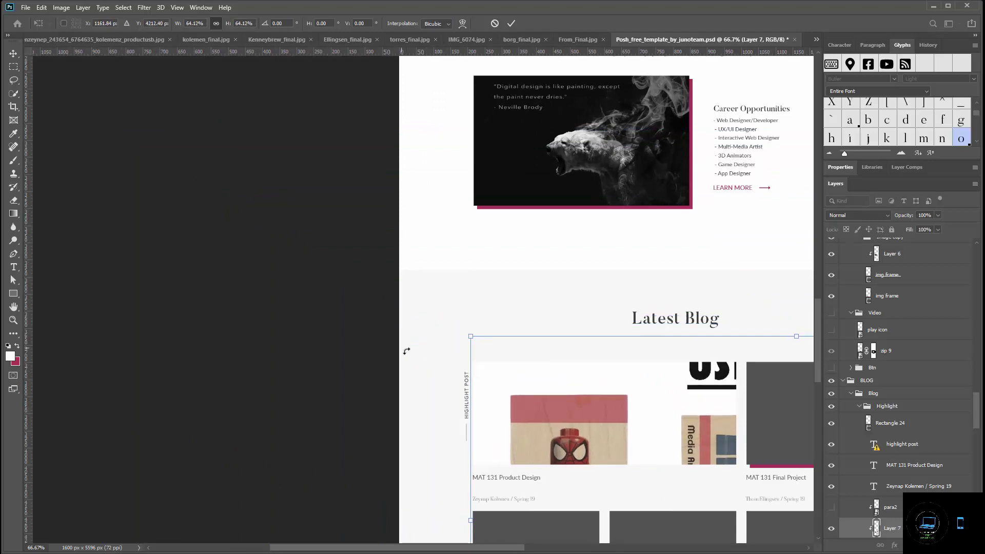
pyautogui.moveTo(482, 550); pyautogui.dragTo(251, 292)
pyautogui.scroll(-2, 610, 491)
pyautogui.scroll(-4, 610, 491)
pyautogui.scroll(-1, 307, 432)
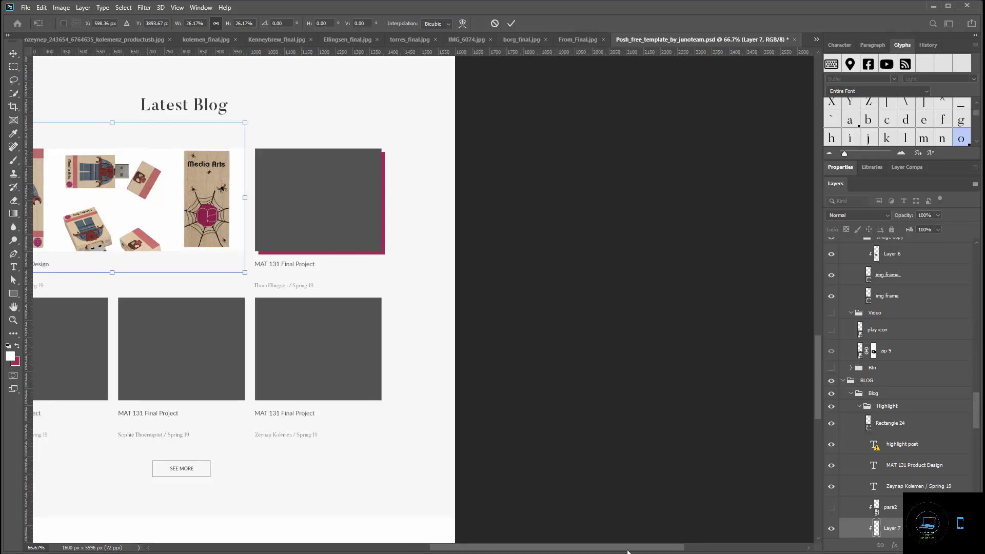
pyautogui.moveTo(616, 547); pyautogui.dragTo(568, 548)
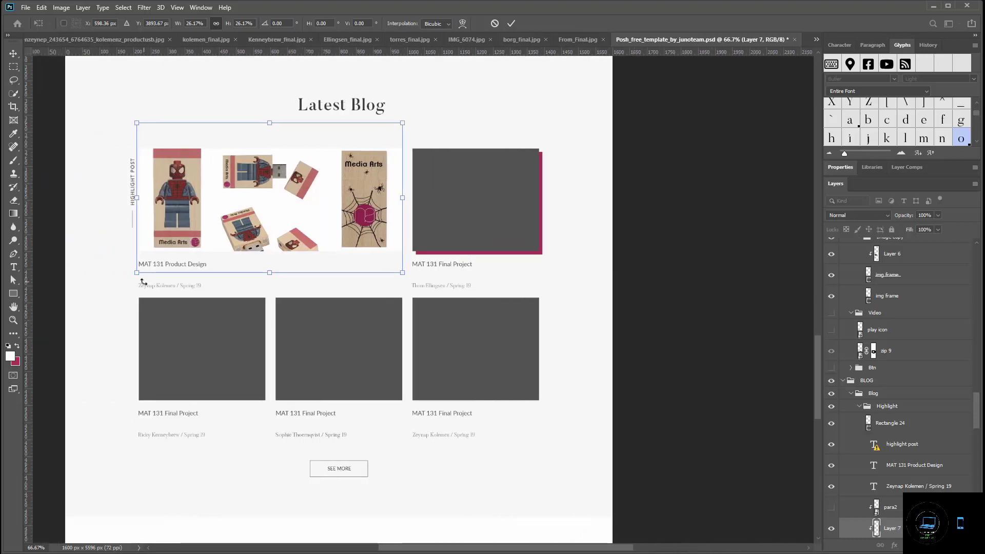
pyautogui.click(509, 23)
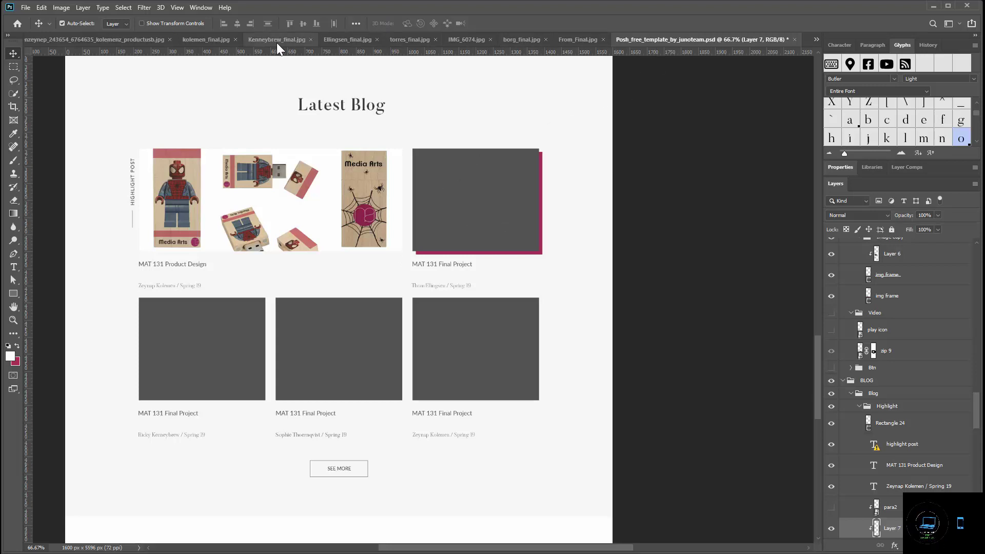
# Close the USB Design product image and ma_logo2.psd documents.
pyautogui.click(134, 38)
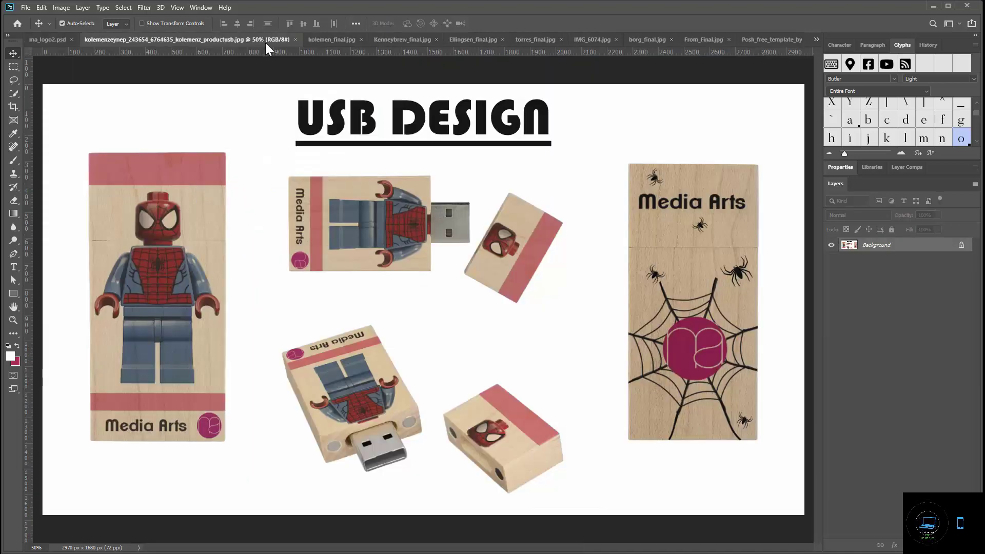
pyautogui.click(296, 40)
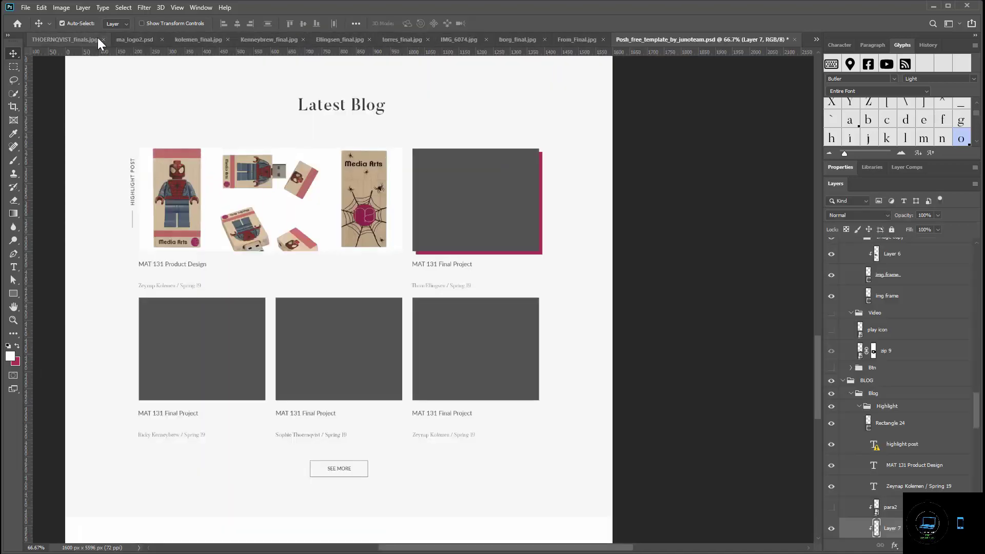
pyautogui.click(161, 39)
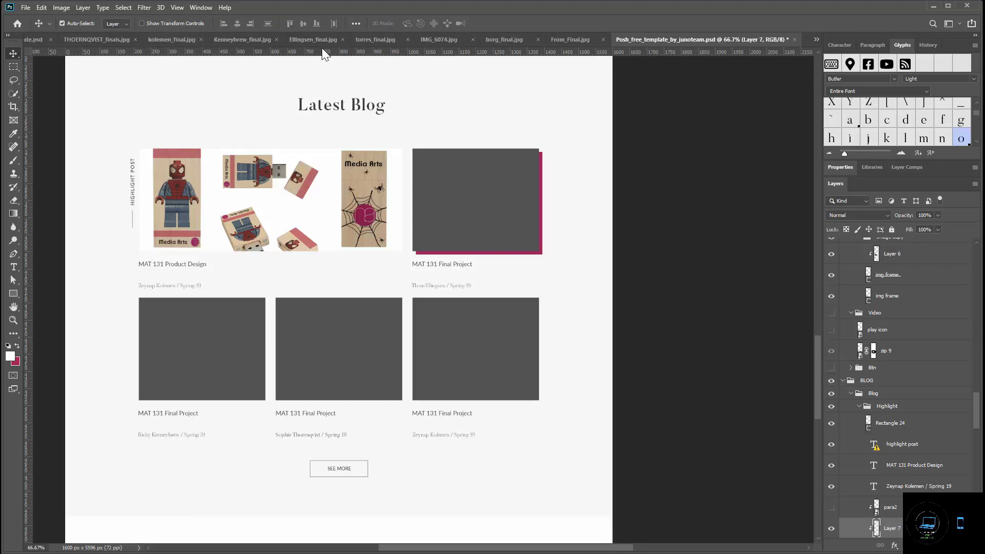
# Try to bring the Media Arts SBCC poster into Latest Blog with the highlight image layer still active, and undo it.
pyautogui.click(309, 38)
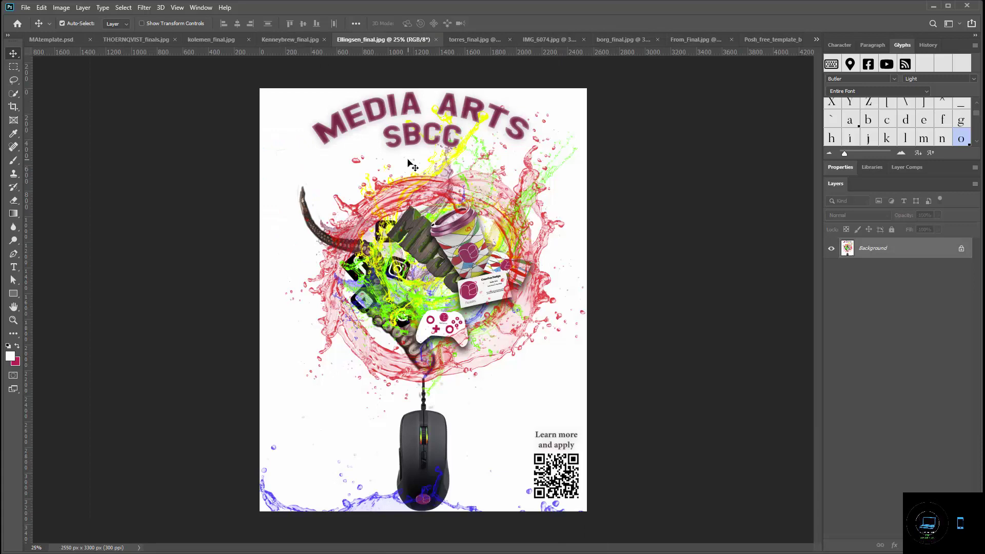
pyautogui.moveTo(763, 58); pyautogui.dragTo(623, 135)
pyautogui.moveTo(485, 193); pyautogui.dragTo(476, 200)
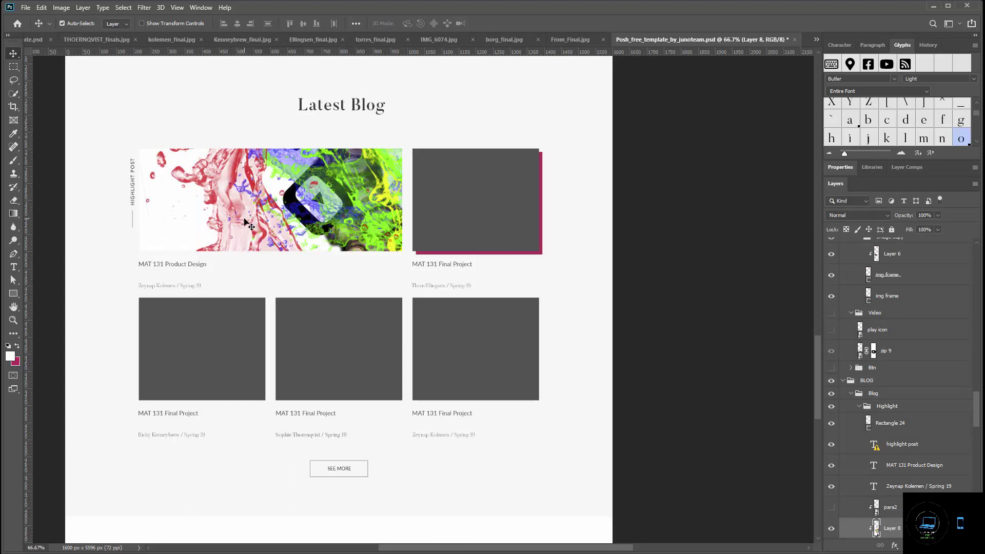
pyautogui.press('ctrl')
pyautogui.hotkey('ctrl', 'z')
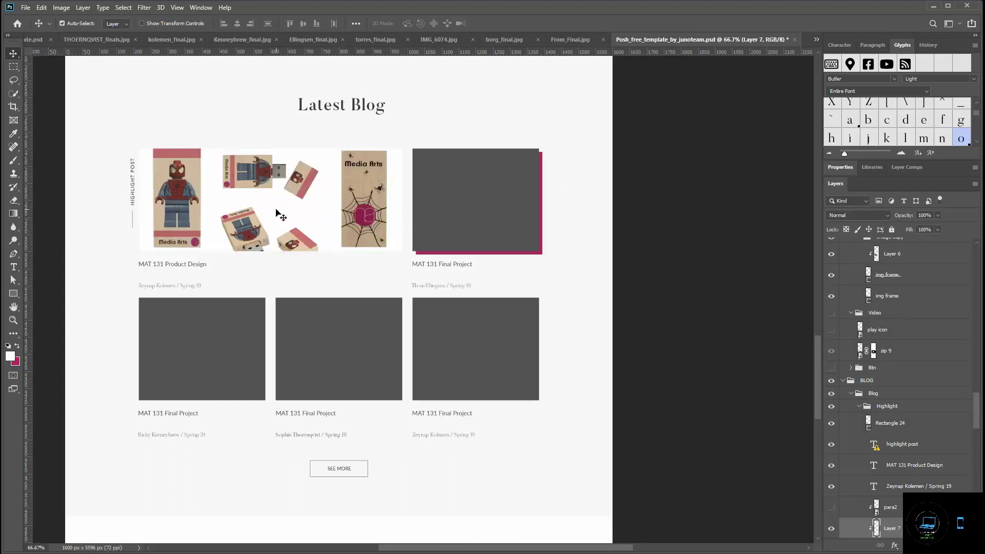
# Select the placeholder rectangle beside the highlight post and bring the Media Arts SBCC poster into that frame as a clipped layer.
pyautogui.keyDown('ctrl'); pyautogui.click(477, 206); pyautogui.keyUp('ctrl')
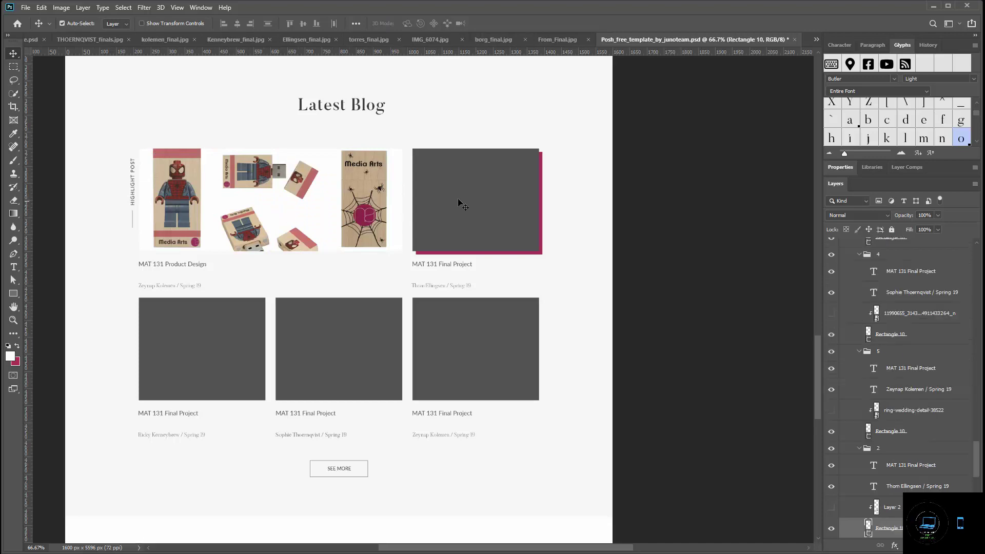
pyautogui.click(303, 39)
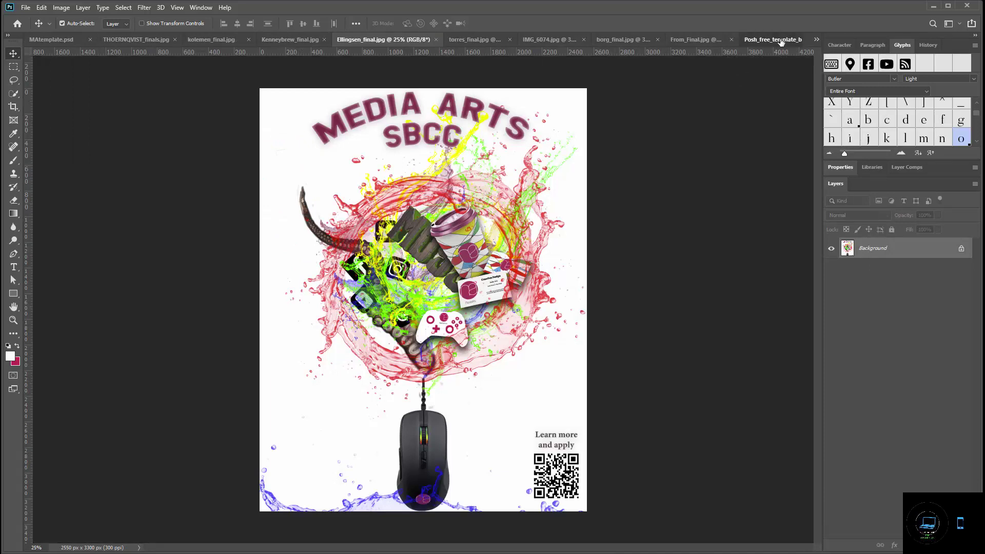
pyautogui.moveTo(780, 41); pyautogui.dragTo(737, 41)
pyautogui.moveTo(777, 35); pyautogui.dragTo(776, 35)
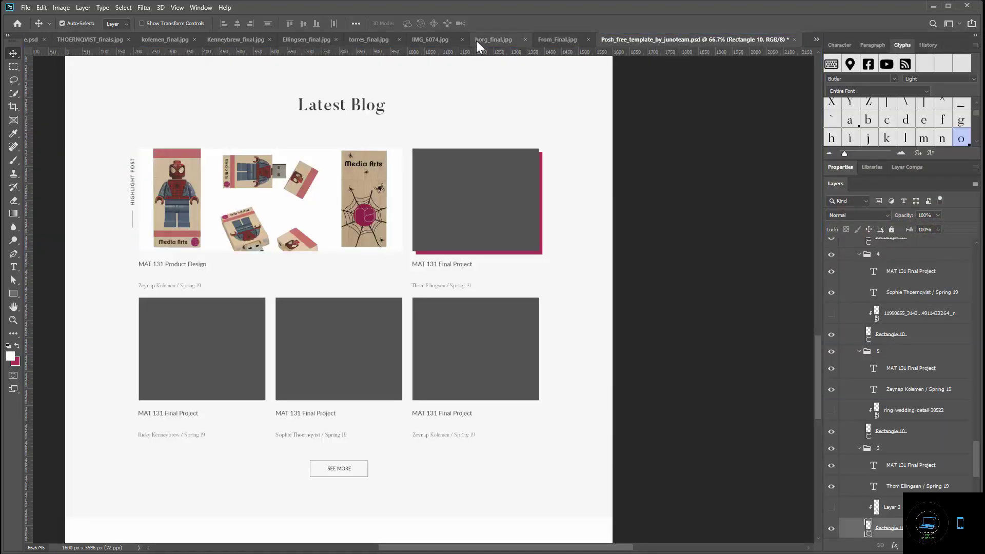
pyautogui.click(300, 41)
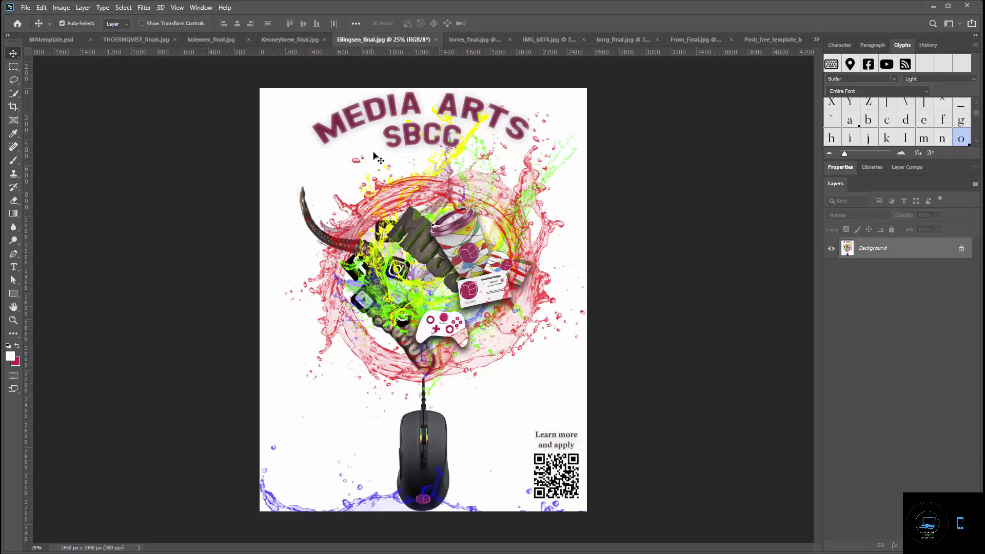
pyautogui.moveTo(756, 44); pyautogui.dragTo(479, 198)
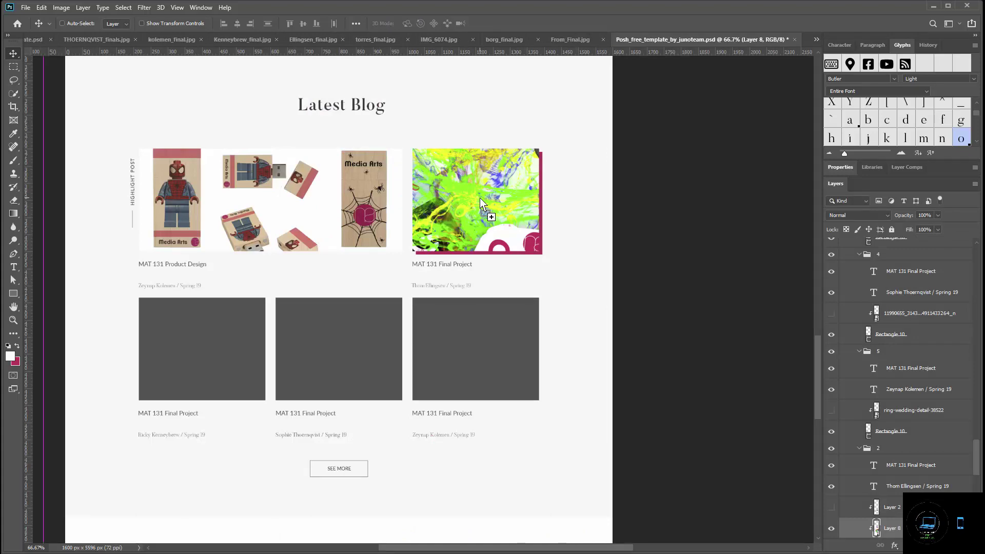
# Start a free transform on the poster layer and scale it down proportionally to about 47%.
pyautogui.hotkey('ctrl', 't')
pyautogui.scroll(2, 352, 299)
pyautogui.scroll(10, 352, 305)
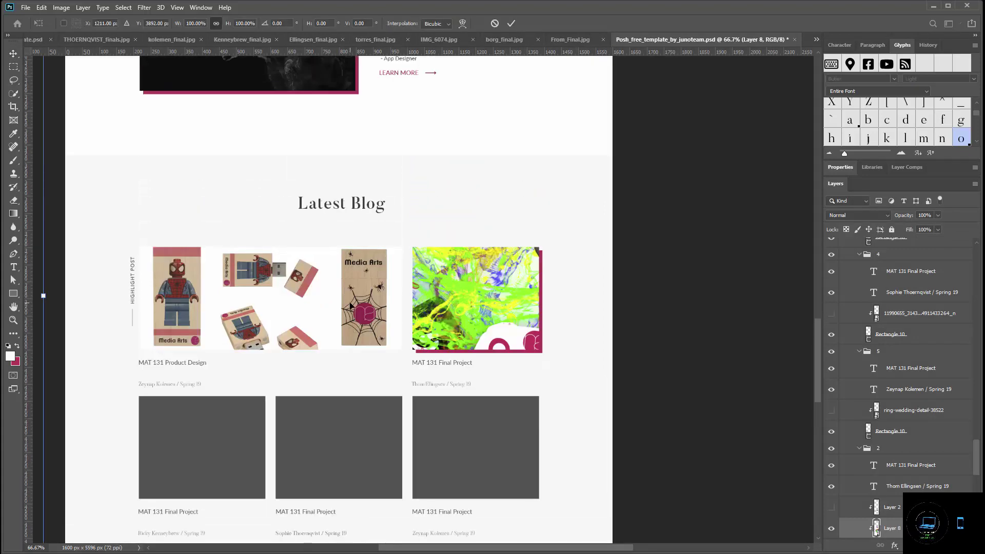
pyautogui.scroll(6, 348, 306)
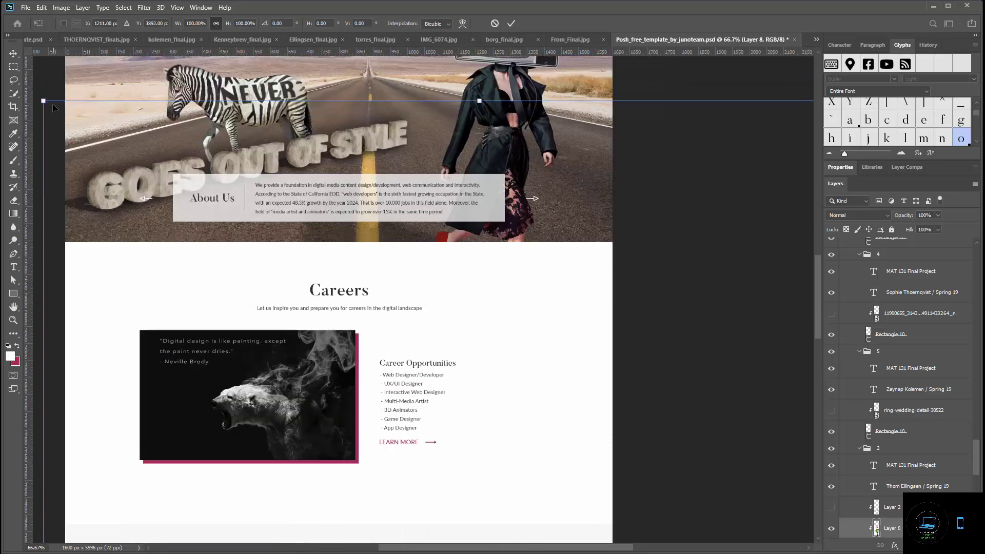
pyautogui.moveTo(44, 100); pyautogui.dragTo(274, 399)
pyautogui.moveTo(519, 548); pyautogui.dragTo(602, 543)
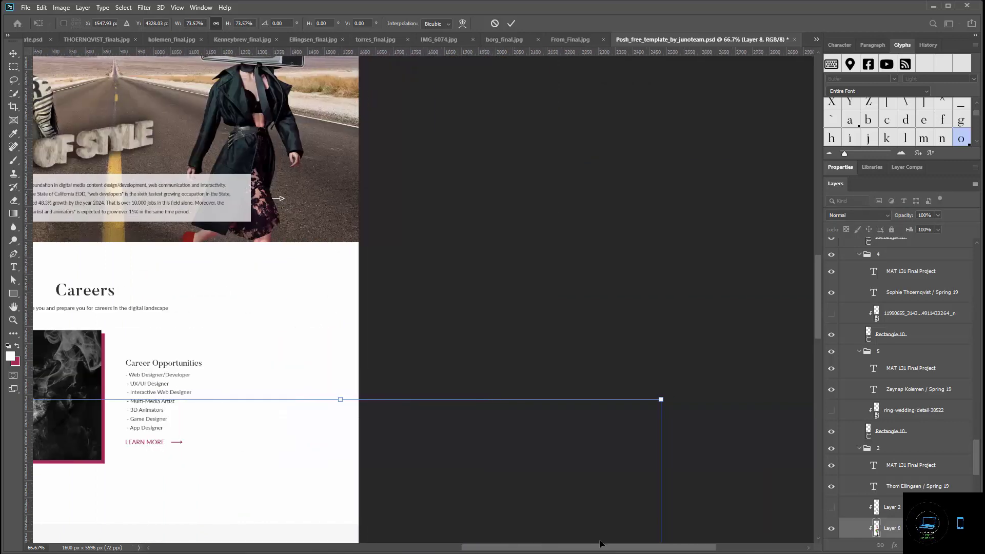
pyautogui.scroll(-4, 618, 523)
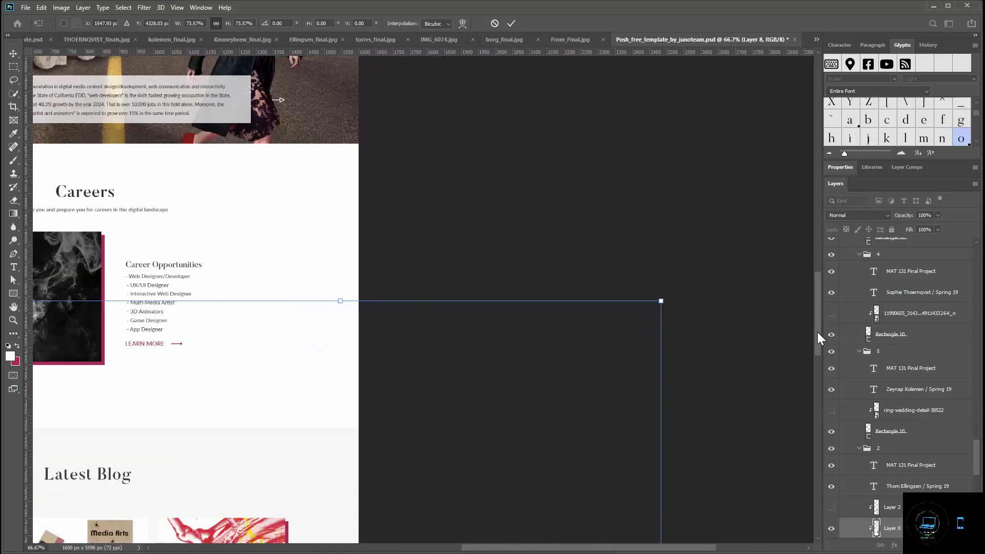
pyautogui.moveTo(818, 336); pyautogui.dragTo(815, 464)
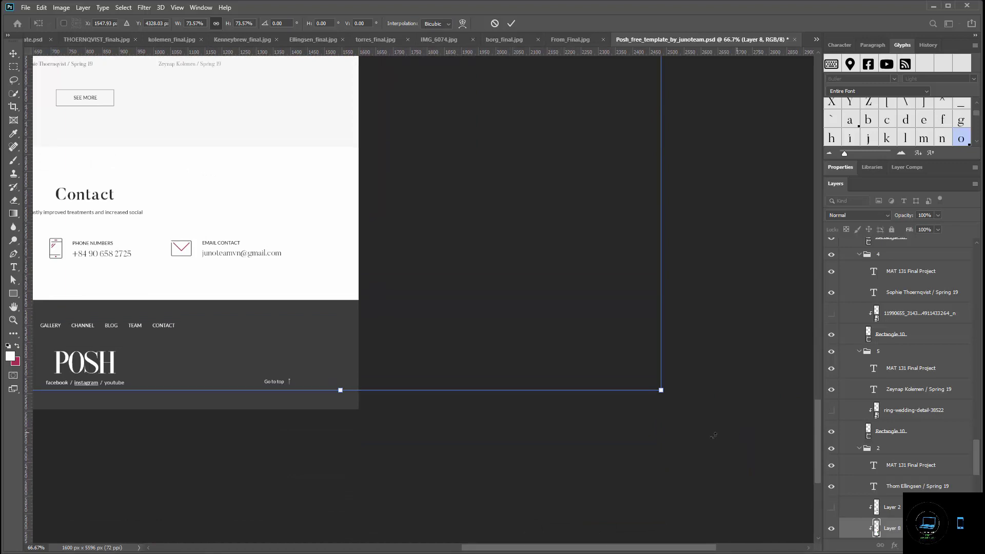
pyautogui.moveTo(661, 390); pyautogui.dragTo(436, 92)
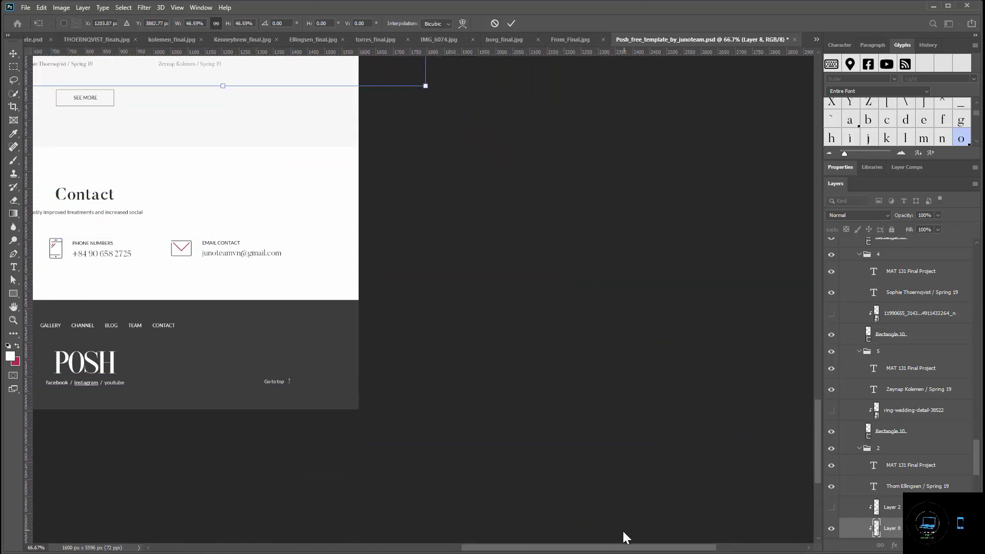
# Scale the poster to about 15% to match the frame's width, align its top edge with the frame's, and commit the transform.
pyautogui.moveTo(614, 547); pyautogui.dragTo(540, 546)
pyautogui.scroll(5, 529, 516)
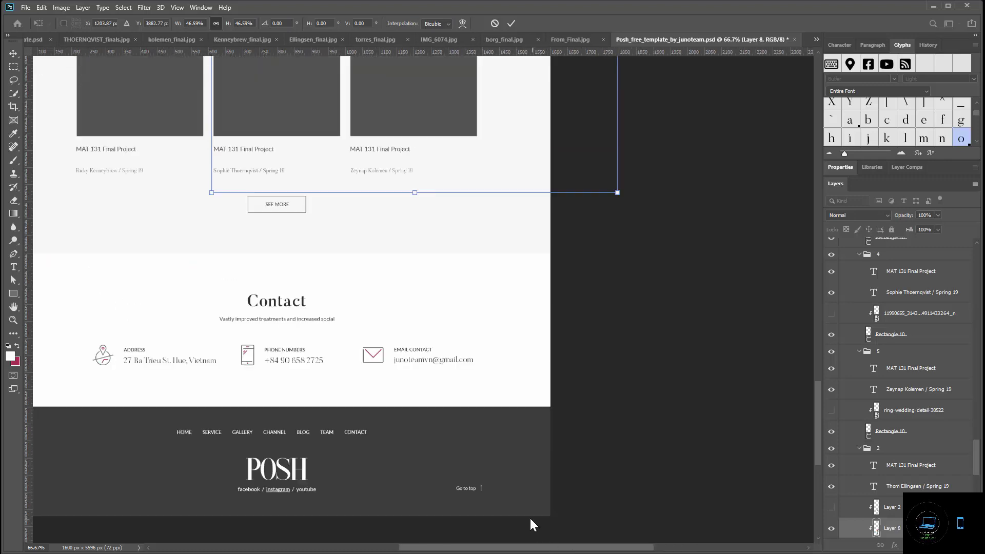
pyautogui.scroll(5, 530, 518)
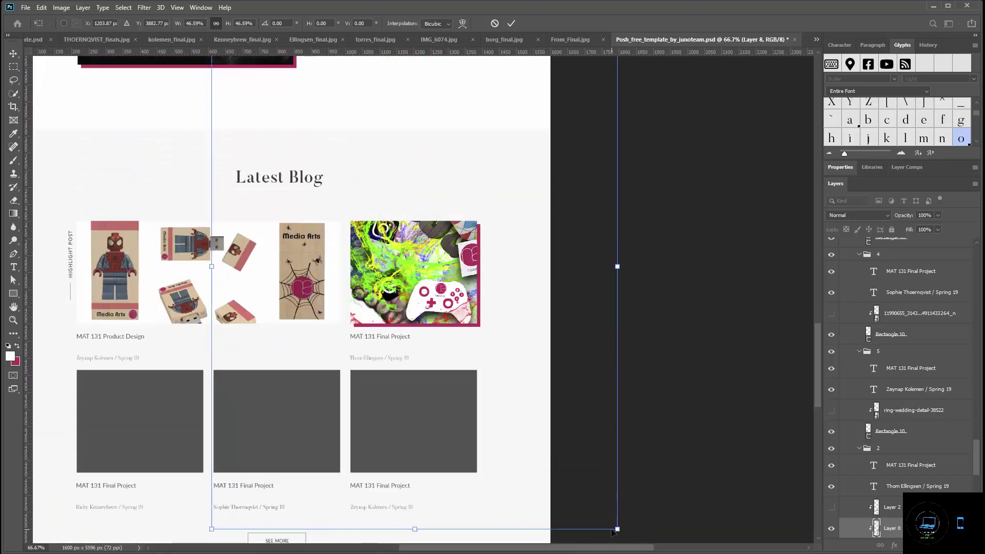
pyautogui.moveTo(617, 529); pyautogui.dragTo(502, 337)
pyautogui.scroll(2, 479, 419)
pyautogui.scroll(2, 479, 419)
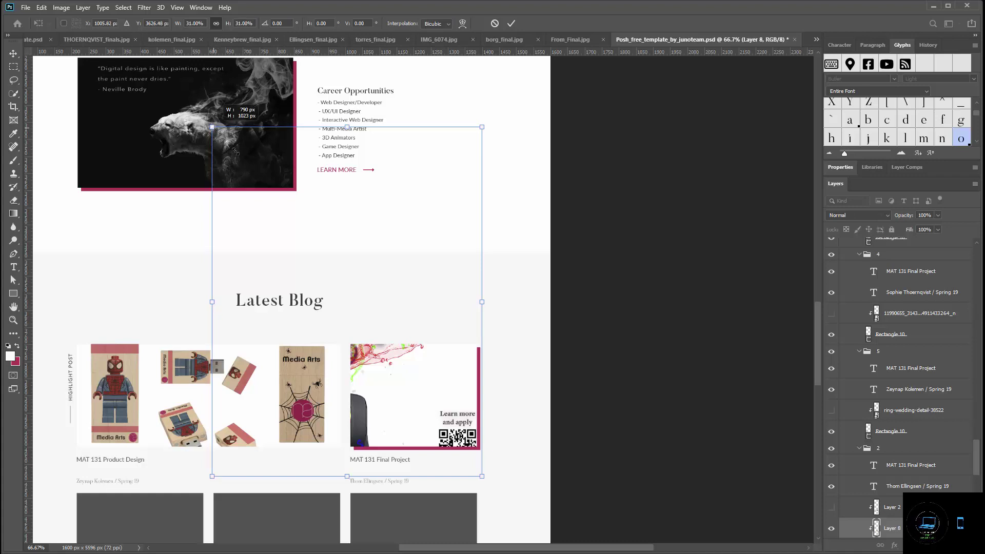
pyautogui.moveTo(212, 127); pyautogui.dragTo(374, 286)
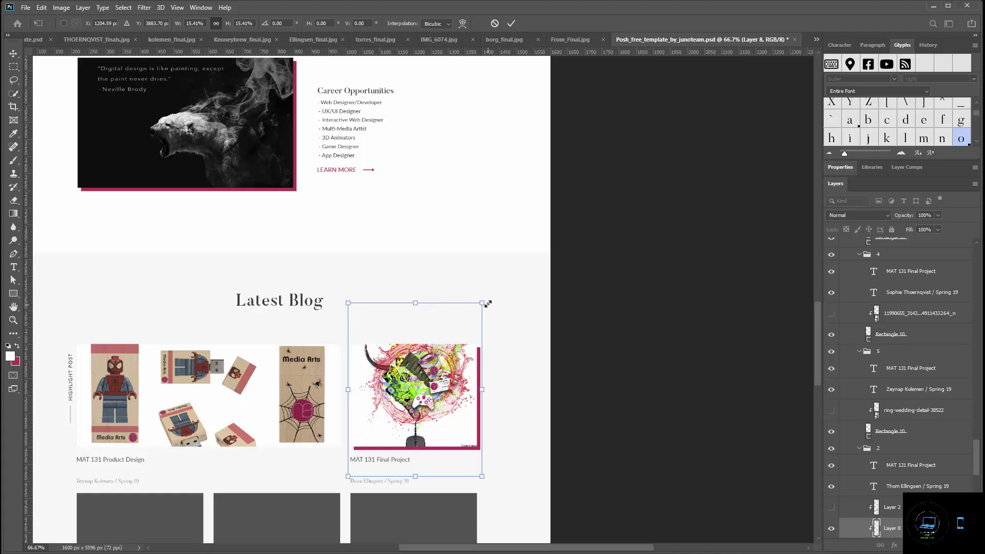
pyautogui.moveTo(483, 303); pyautogui.dragTo(479, 308)
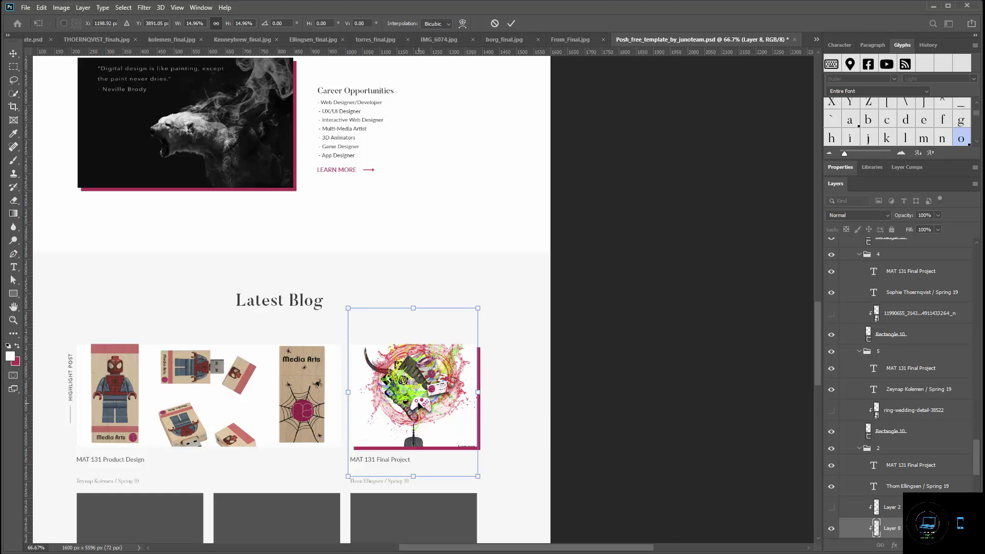
pyautogui.moveTo(416, 400); pyautogui.dragTo(417, 439)
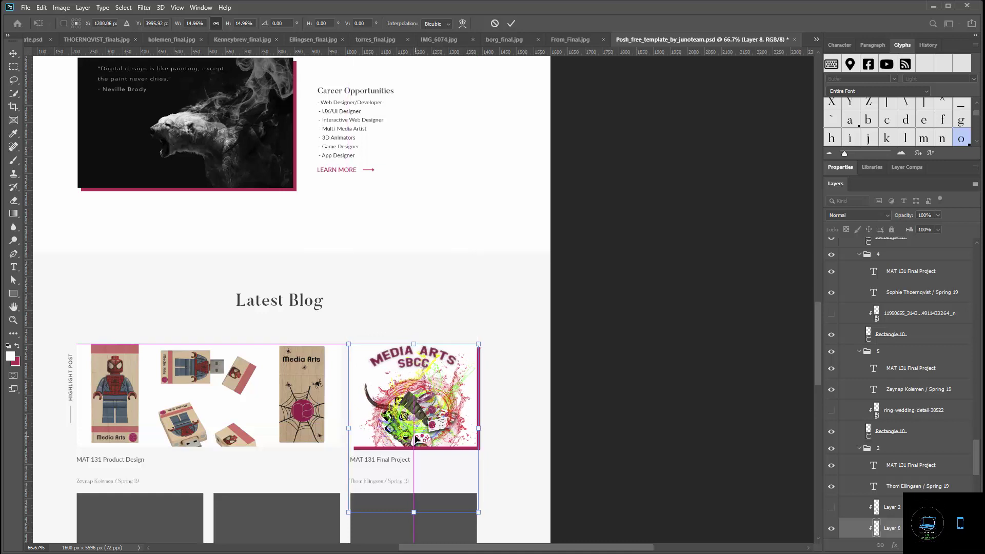
pyautogui.click(513, 24)
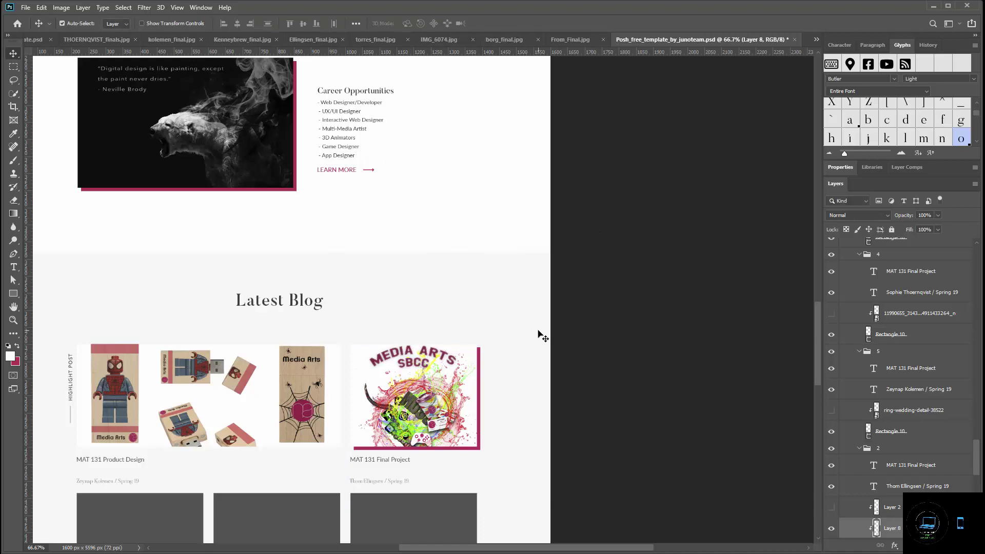
# Close the image documents of the already placed Media Arts SBCC poster and of the "Redesign the web WORLD" poster.
pyautogui.scroll(-5, 358, 368)
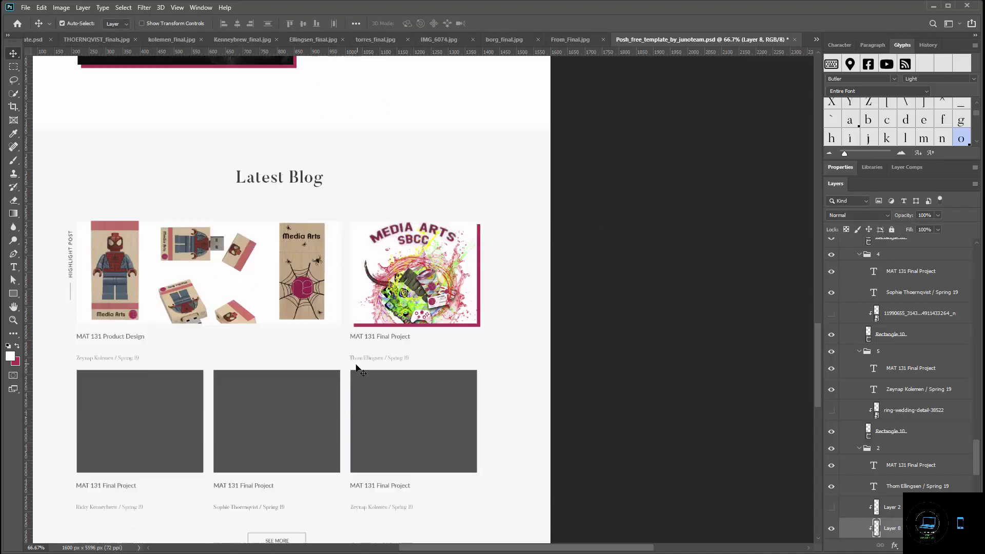
pyautogui.scroll(-1, 358, 368)
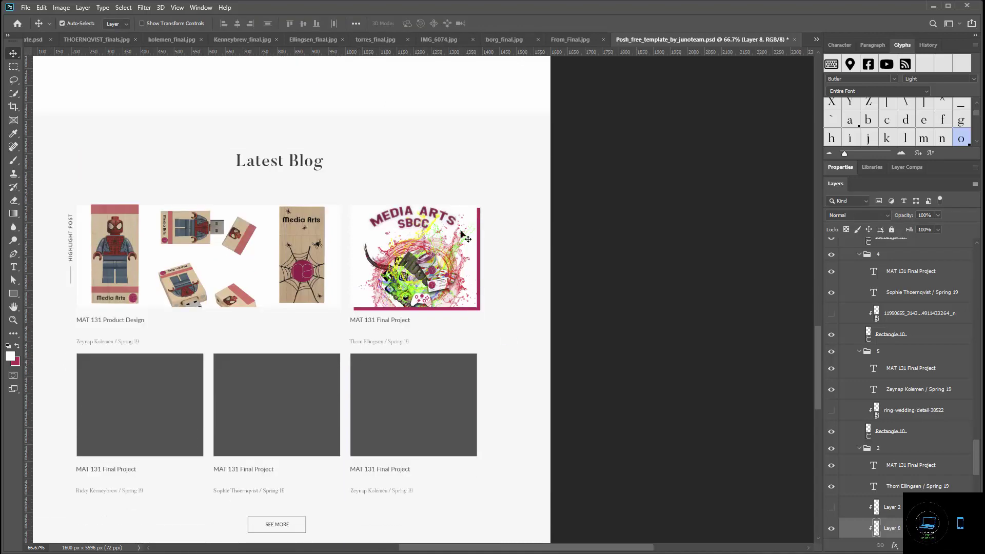
pyautogui.click(321, 39)
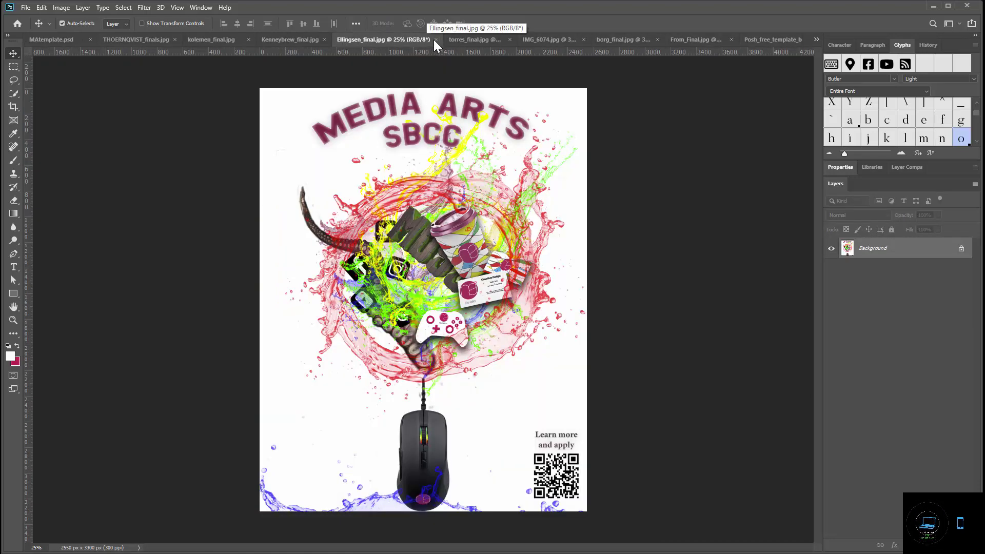
pyautogui.click(435, 39)
pyautogui.click(365, 41)
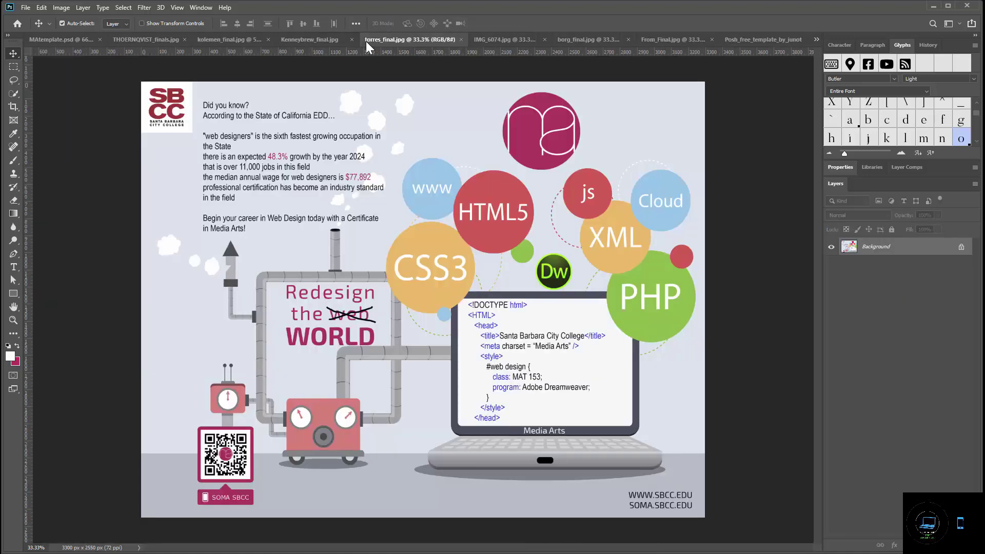
pyautogui.click(462, 40)
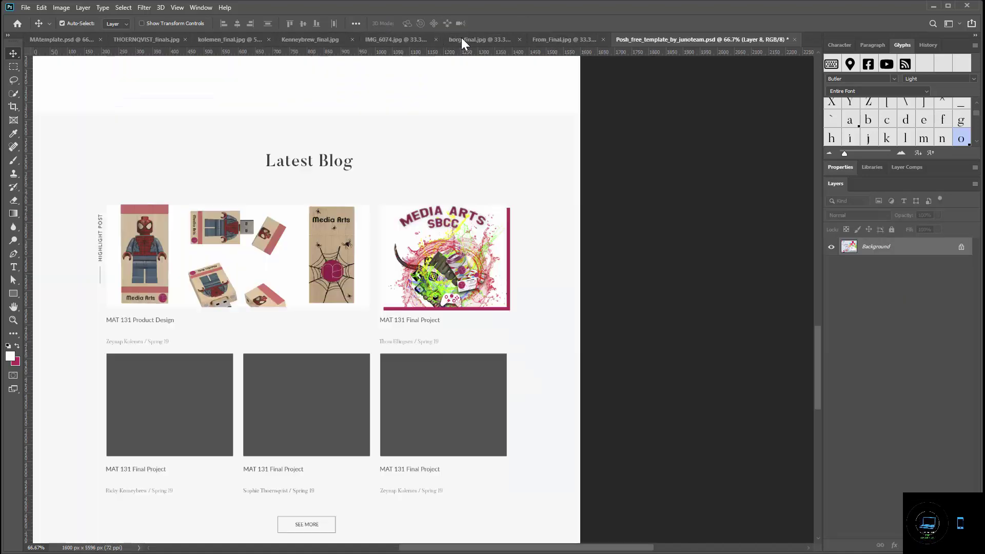
# Bring the pink UFO city poster into Latest Blog as a clipped layer over the Media Arts SBCC poster beside the highlight post.
pyautogui.click(324, 38)
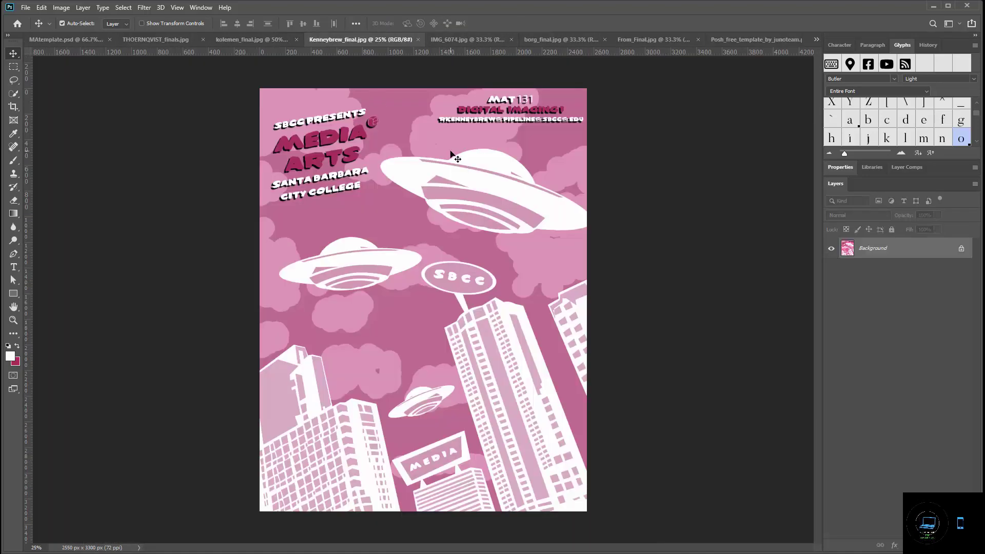
pyautogui.moveTo(761, 43); pyautogui.dragTo(444, 256)
pyautogui.scroll(1, 445, 256)
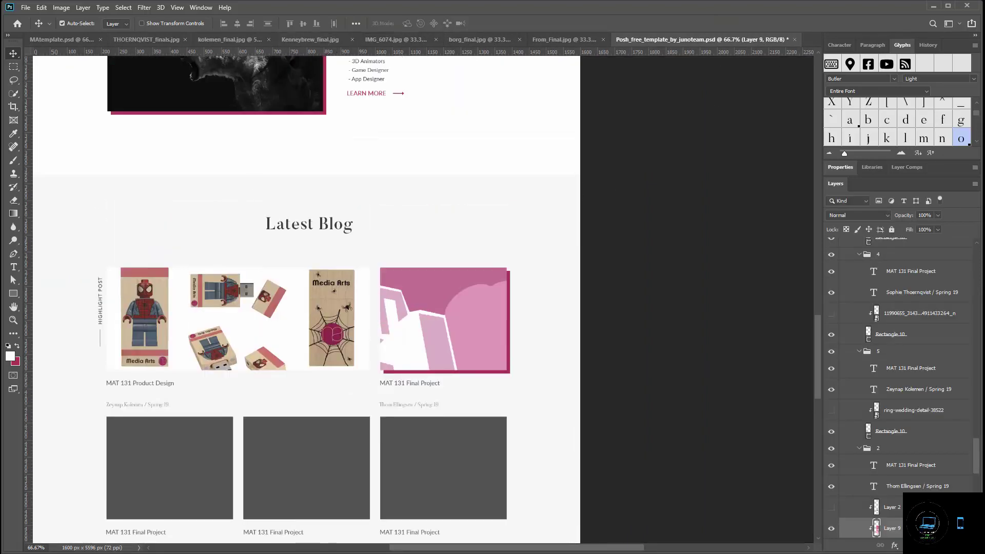
# Select the first placeholder rectangle in Latest Blog's lower row, bring in the pink UFO poster as its clipped layer, and start a free transform.
pyautogui.click(161, 498)
pyautogui.click(163, 479)
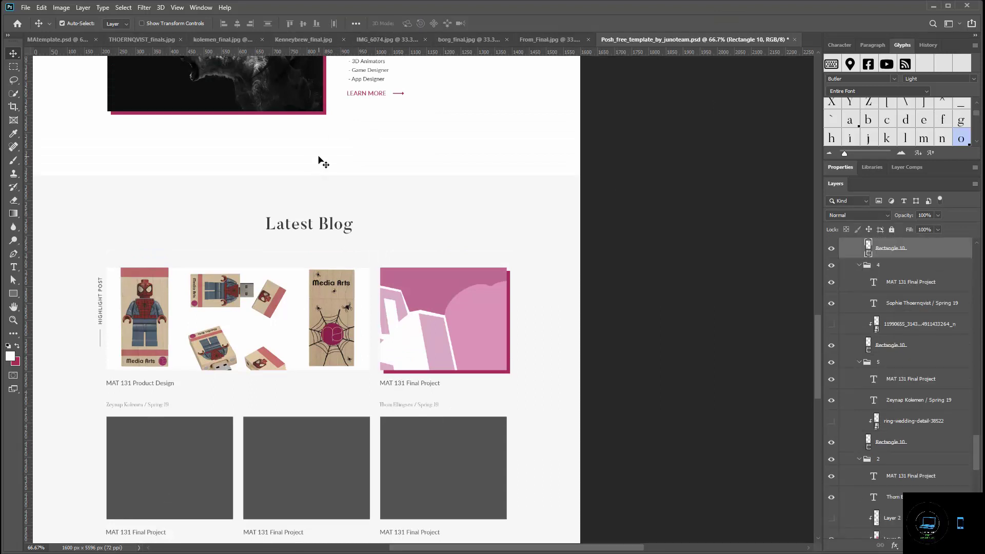
pyautogui.click(292, 39)
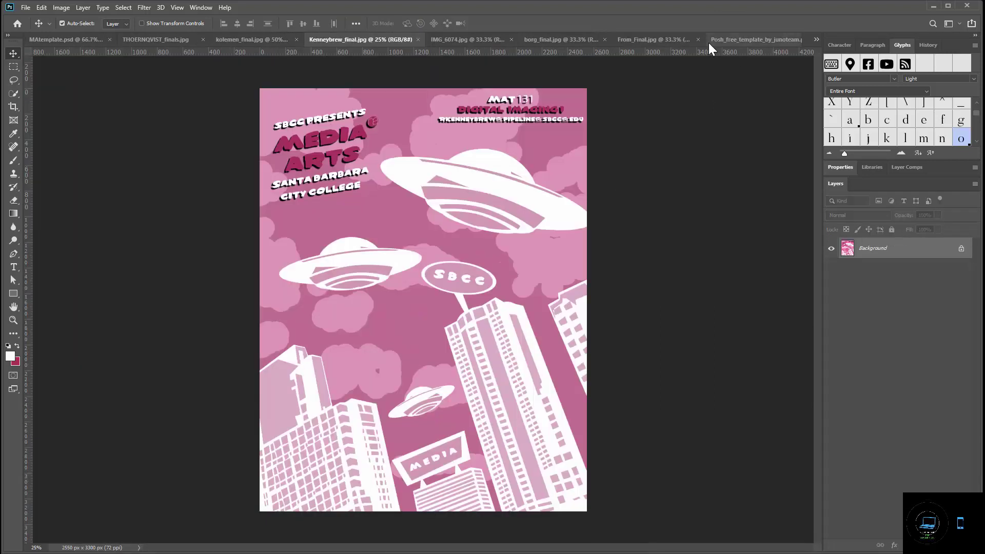
pyautogui.moveTo(501, 143); pyautogui.dragTo(179, 468)
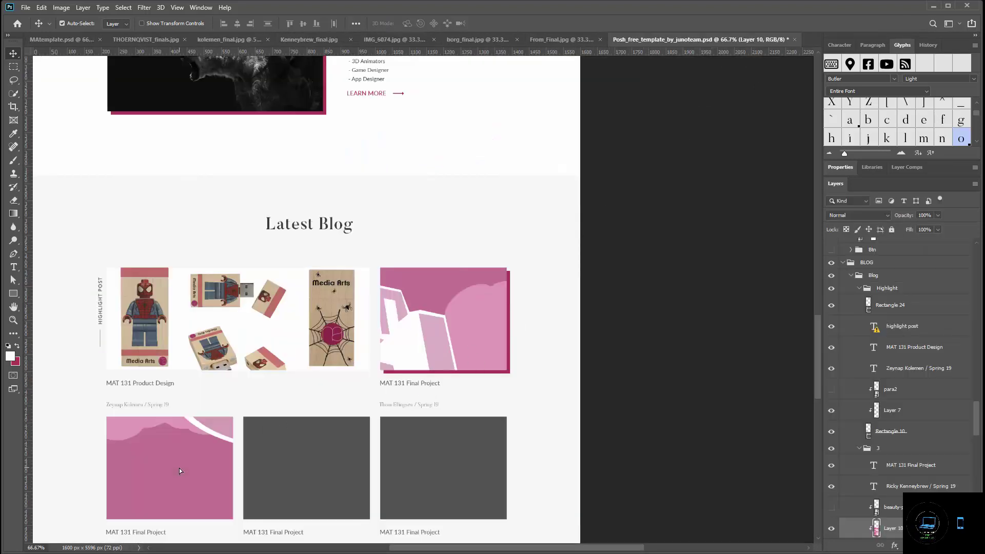
pyautogui.scroll(2, 260, 445)
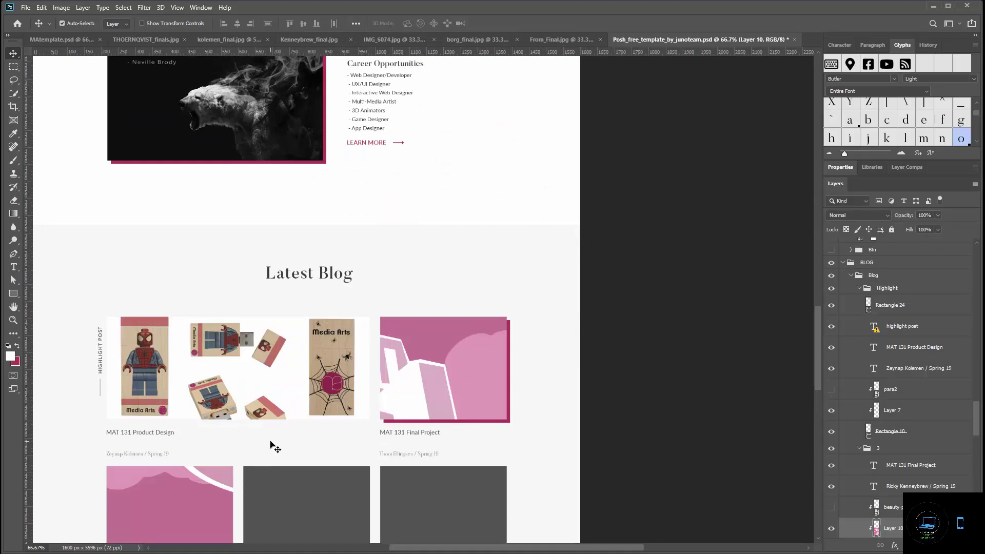
pyautogui.hotkey('ctrl', 't')
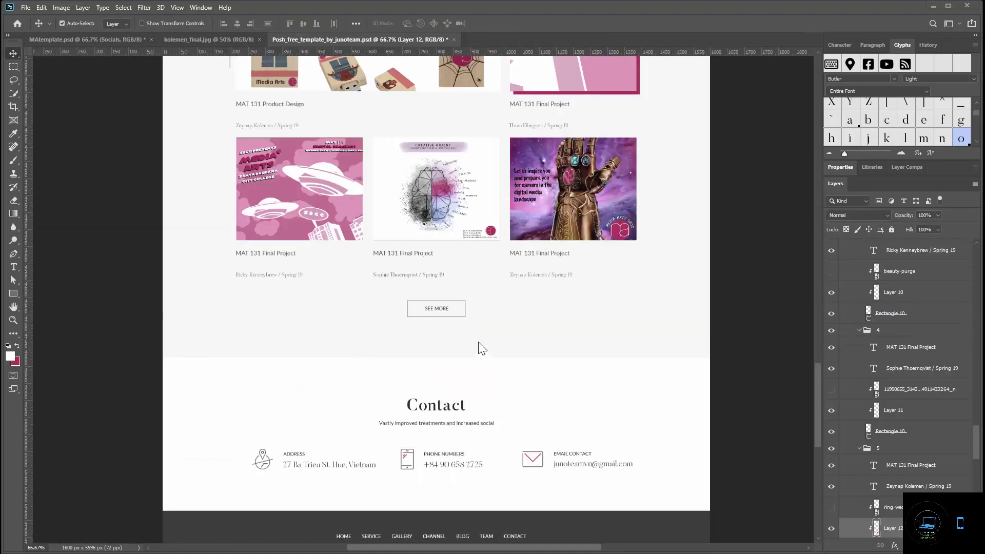
# Switch to copy.txt in Notepad and copy the line "Here's our digits - hit us up some time!".
pyautogui.scroll(4, 478, 345)
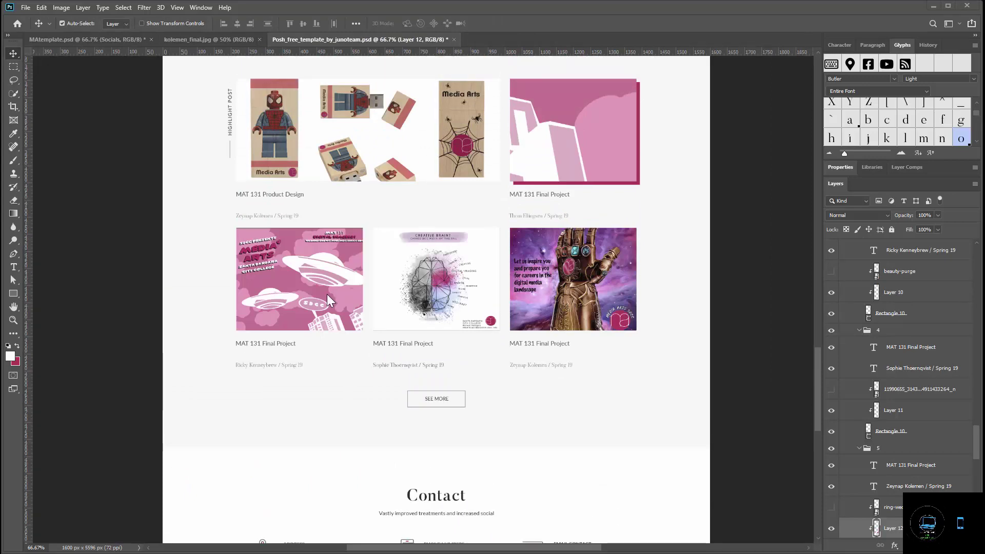
pyautogui.scroll(-6, 328, 295)
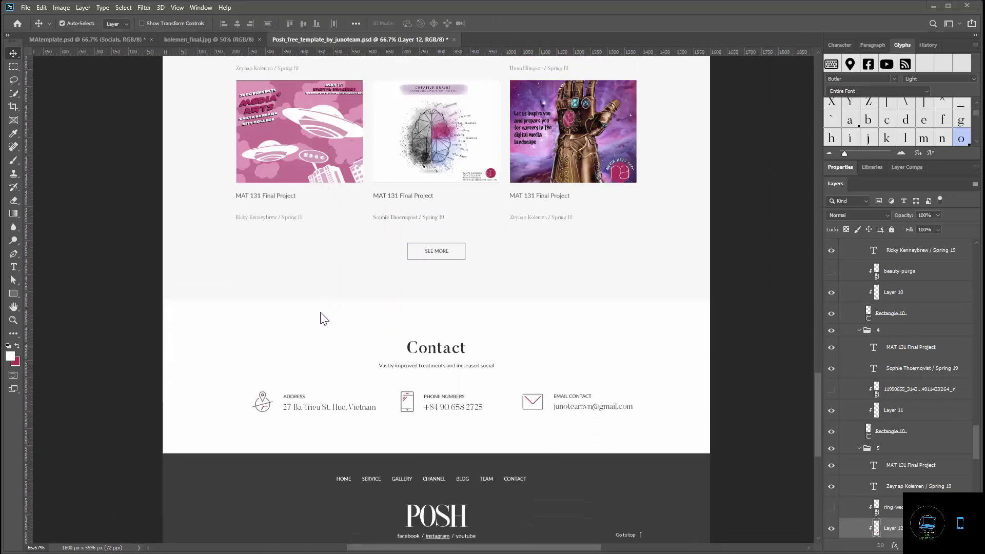
pyautogui.scroll(-2, 324, 318)
pyautogui.hotkey('alt', 'Tab')
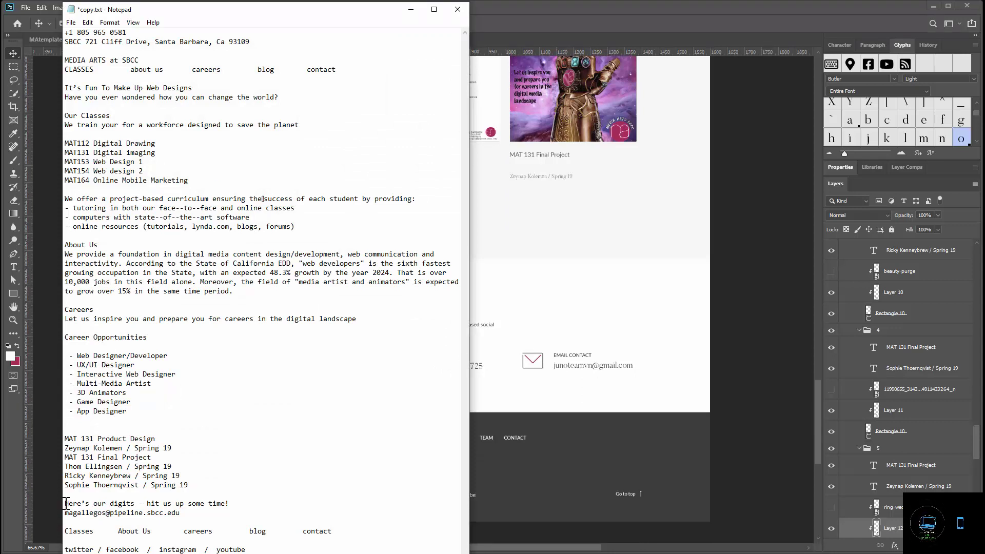
pyautogui.moveTo(65, 503); pyautogui.dragTo(237, 506)
pyautogui.hotkey('ctrl', 'c')
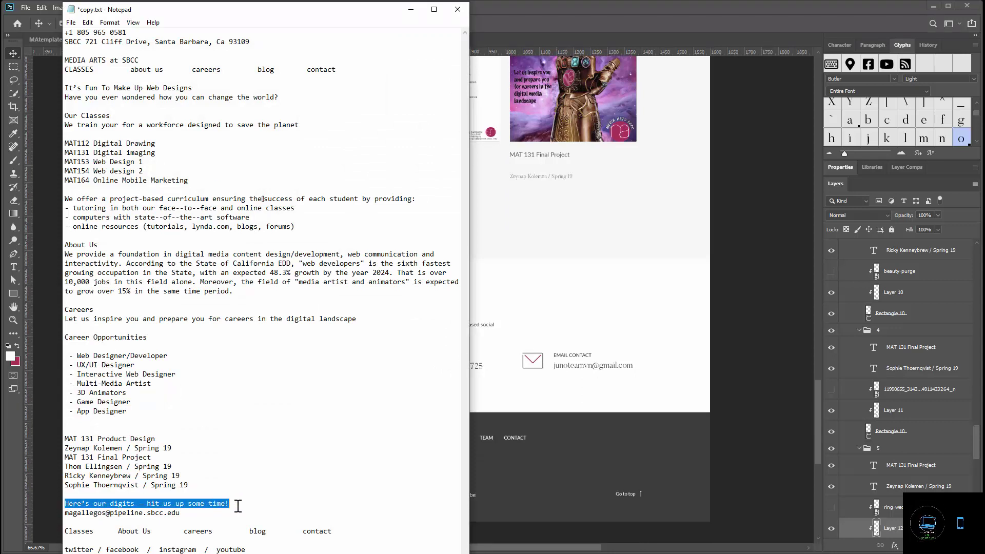
# Replace the subtitle under the Contact heading in the Photoshop template with "Here's our digits - hit us up some time!".
pyautogui.click(555, 340)
pyautogui.click(473, 329)
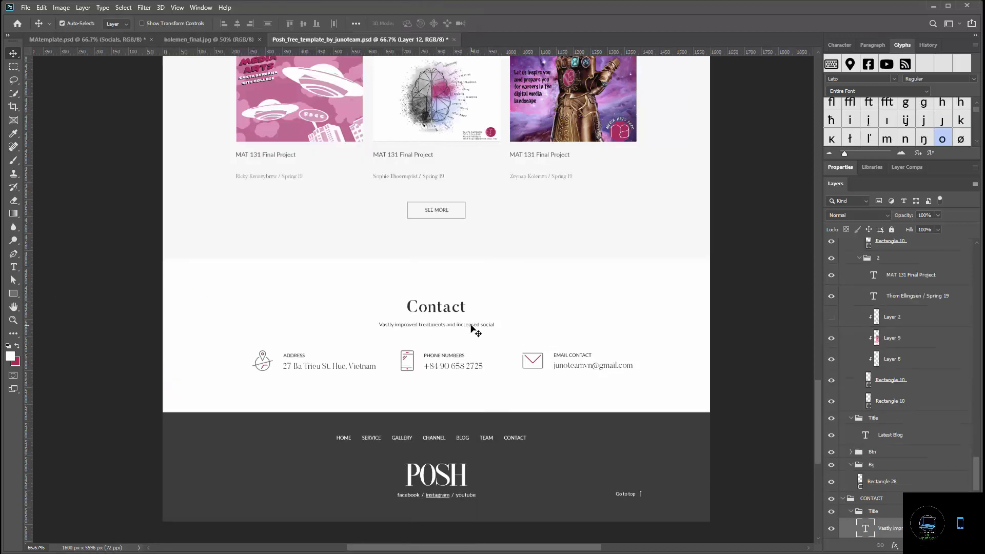
pyautogui.doubleClick(471, 324)
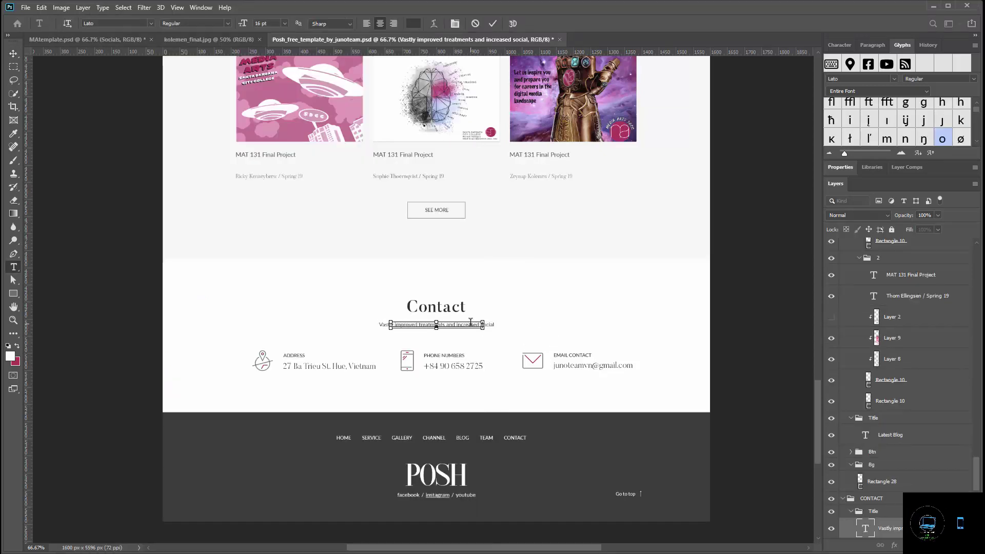
pyautogui.hotkey('ctrl', 'v')
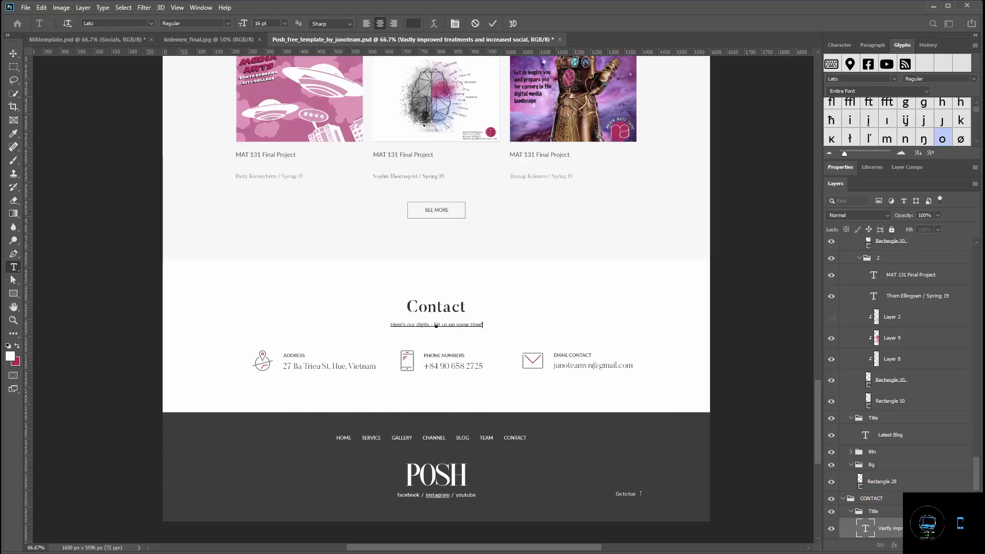
# Copy the college's street address line from copy.txt in Notepad, and commit the Contact subtitle edit in Photoshop.
pyautogui.hotkey('alt', 'Tab')
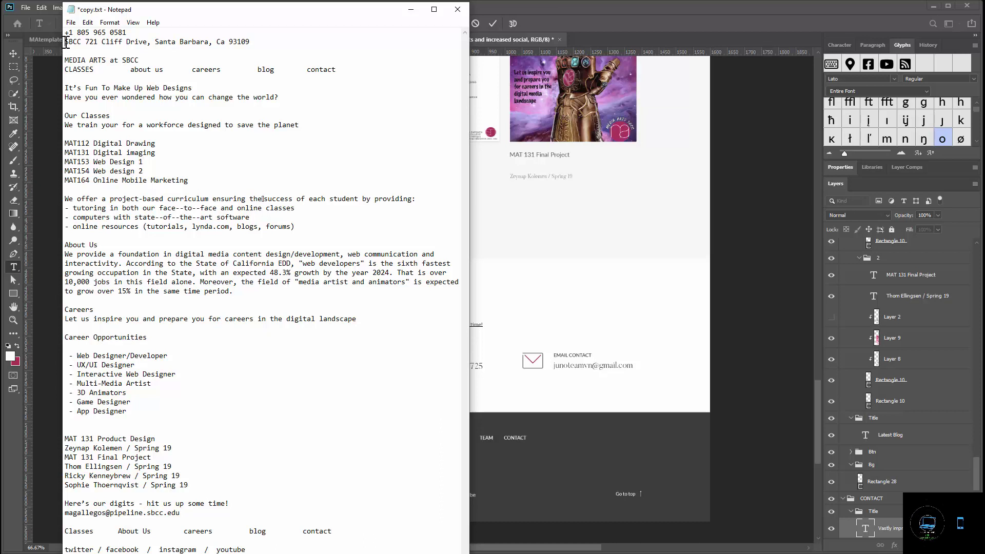
pyautogui.moveTo(65, 42); pyautogui.dragTo(274, 41)
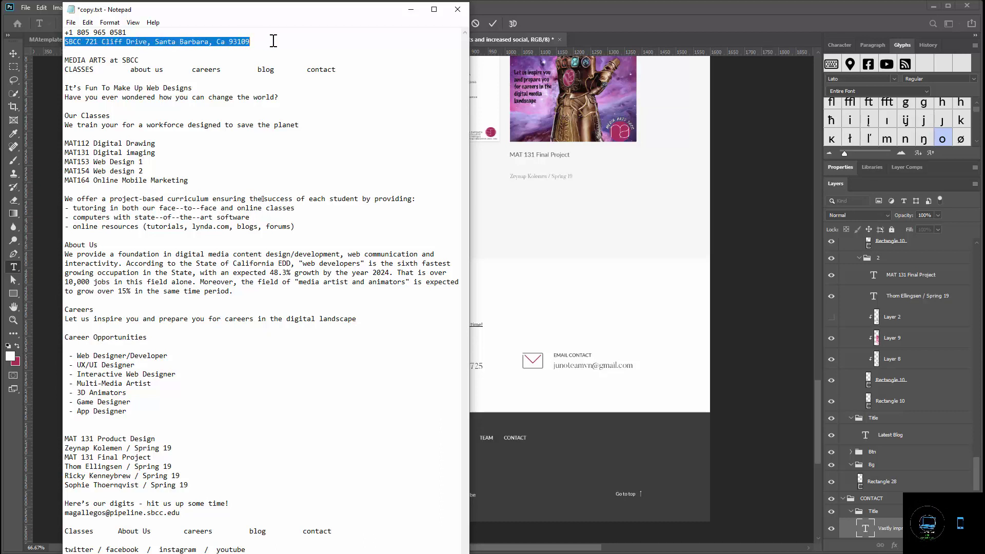
pyautogui.click(534, 456)
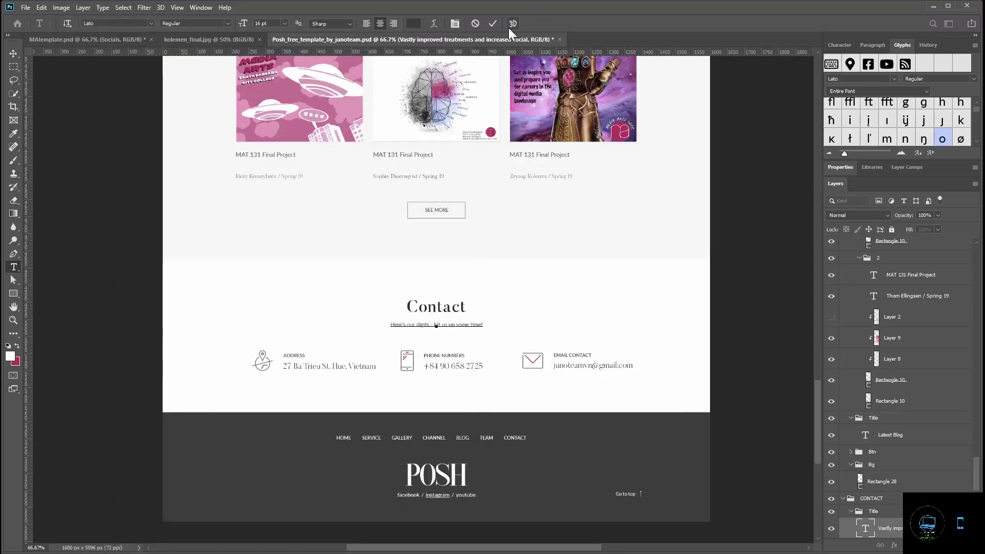
pyautogui.click(493, 23)
pyautogui.press('v')
# Replace the placeholder address in Contact with the college's street address, breaking it into two lines after the street and dropping the comma there.
pyautogui.click(301, 368)
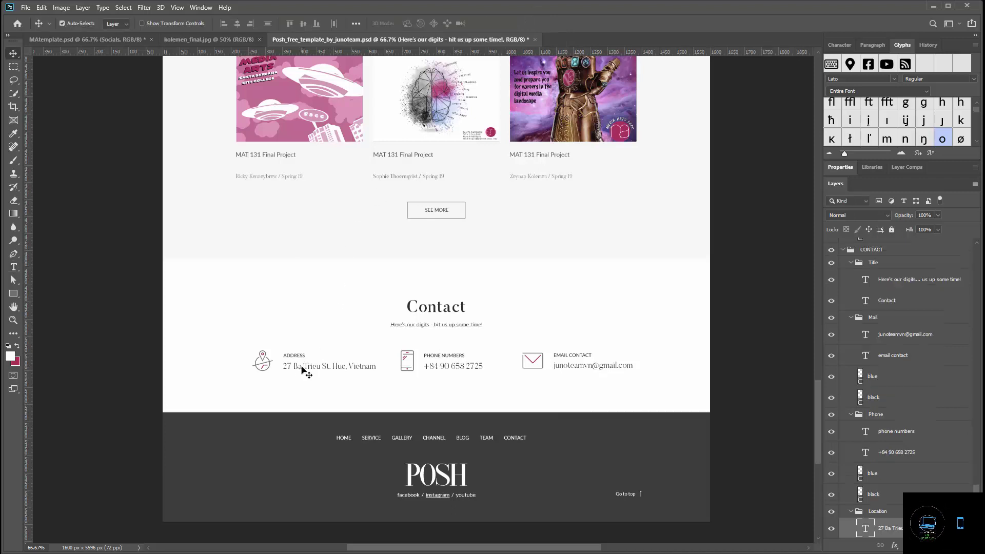
pyautogui.doubleClick(302, 368)
pyautogui.write('SBCC 721 Cliff Drive Santa Barbara, Ca 93109')
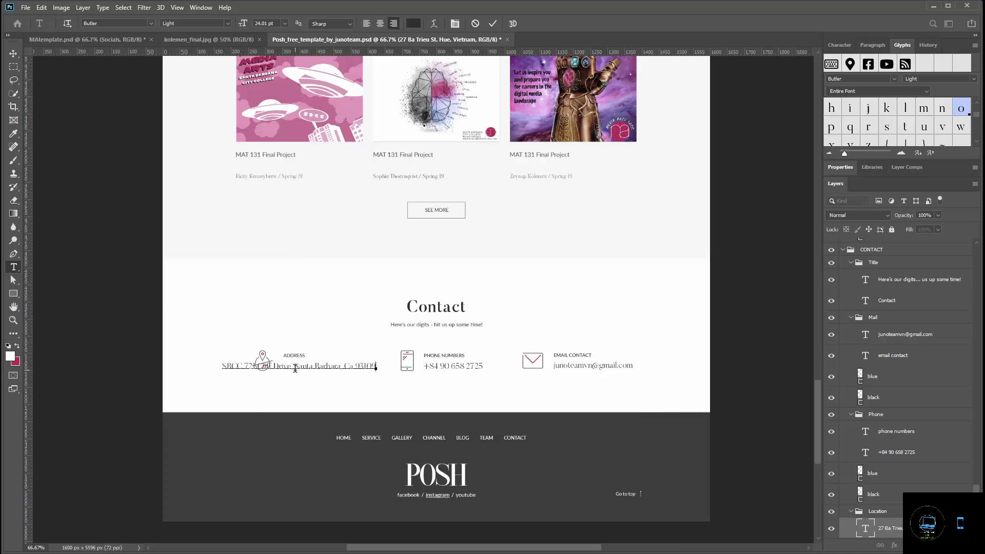
pyautogui.press('BackSpace')
pyautogui.press('BackSpace')
pyautogui.press('Return')
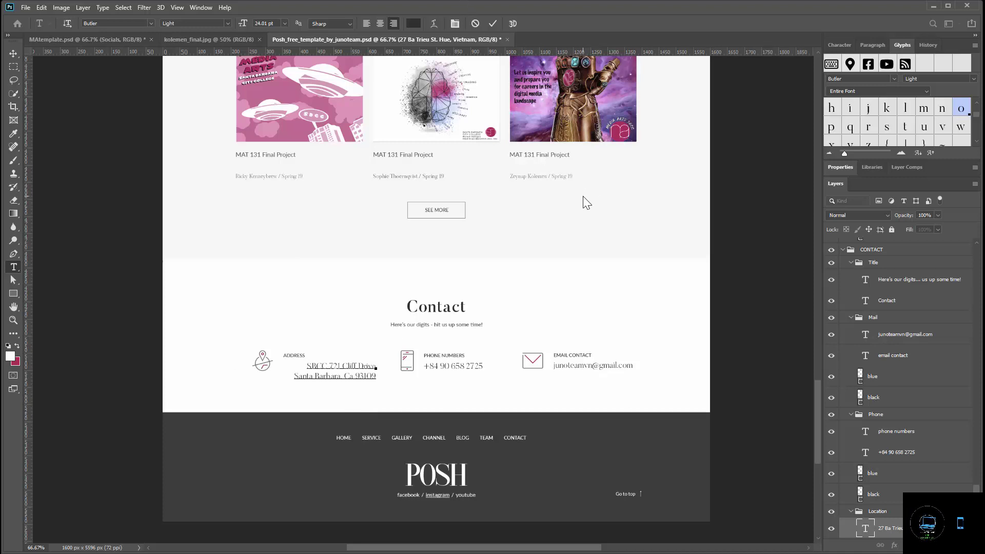
# Left-align both lines of the Contact address text and commit the edit.
pyautogui.click(368, 23)
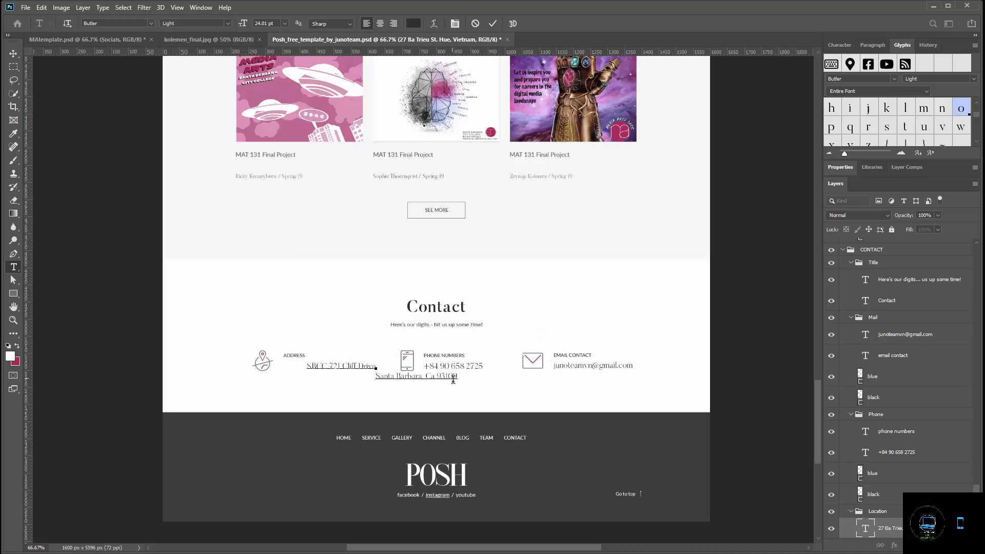
pyautogui.moveTo(458, 376); pyautogui.dragTo(292, 347)
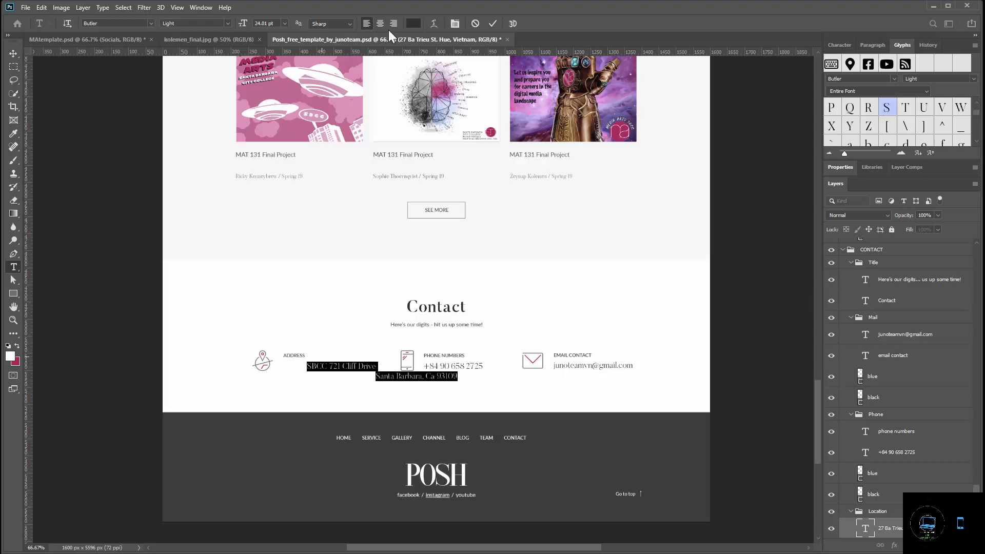
pyautogui.click(366, 23)
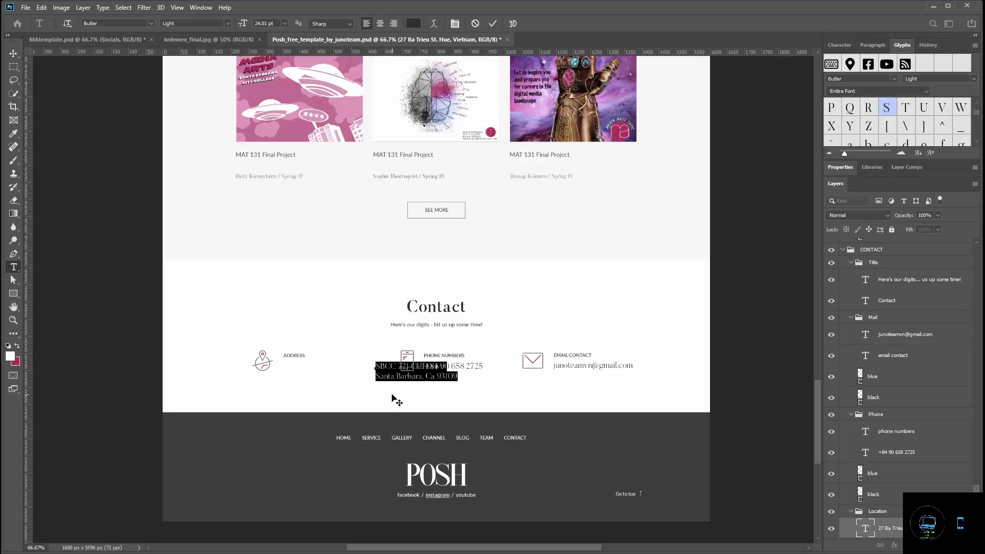
pyautogui.press('Left')
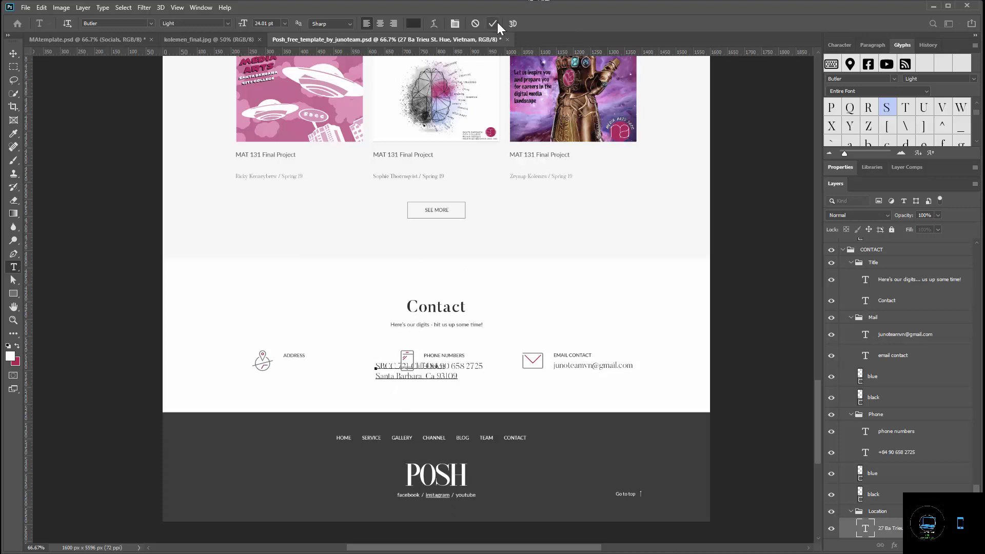
pyautogui.click(493, 23)
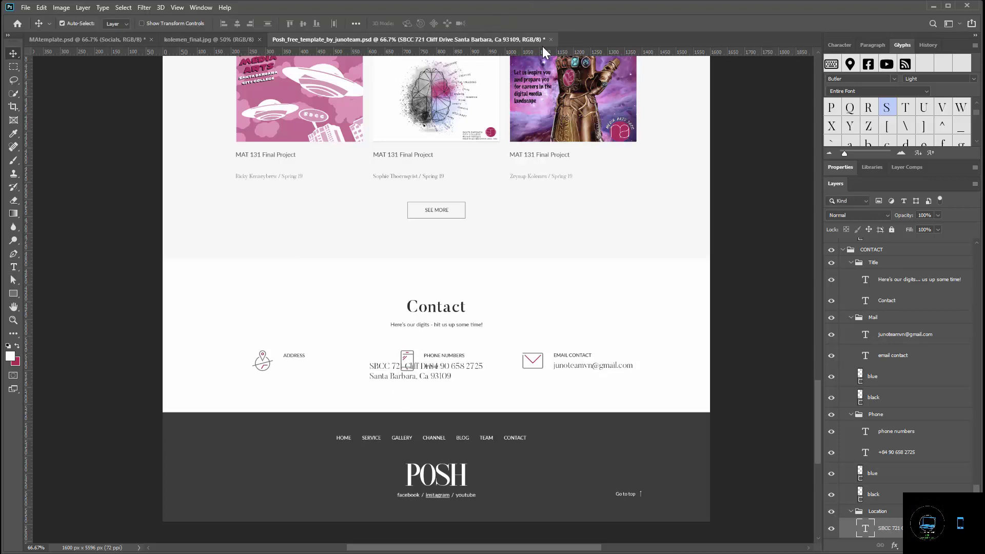
# Nudge the two-line address text left until its left edge lines up with the ADDRESS label, and raise it slightly.
pyautogui.press('Left')
pyautogui.press('Left')
pyautogui.press('Left')
pyautogui.press('Left')
pyautogui.press('Left')
pyautogui.press('Left')
pyautogui.press('Left')
pyautogui.press('Left')
pyautogui.press('Left')
pyautogui.press('Left')
pyautogui.press('Left')
pyautogui.press('Left')
pyautogui.press('Left')
pyautogui.press('Left')
pyautogui.press('Left')
pyautogui.press('Left')
pyautogui.press('Left')
pyautogui.press('Left')
pyautogui.press('Left')
pyautogui.press('Left')
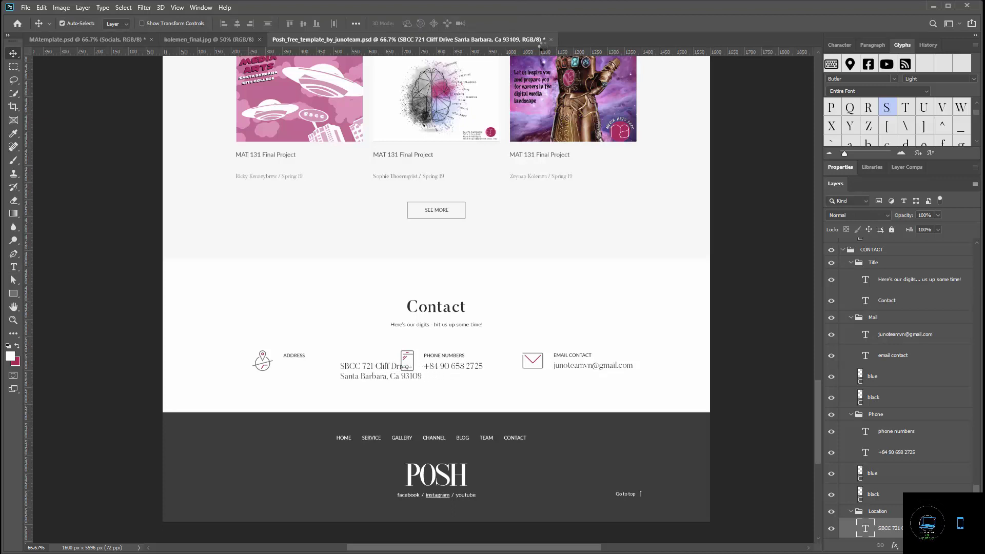
pyautogui.press('Left')
pyautogui.press('Left')
pyautogui.press('Left')
pyautogui.press('Left')
pyautogui.press('Left')
pyautogui.press('Left')
pyautogui.press('Left')
pyautogui.press('Left')
pyautogui.press('Left')
pyautogui.press('Left')
pyautogui.press('Left')
pyautogui.press('Left')
pyautogui.press('Left')
pyautogui.press('Left')
pyautogui.press('Left')
pyautogui.press('Left')
pyautogui.press('Left')
pyautogui.press('Left')
pyautogui.press('Left')
pyautogui.press('Left')
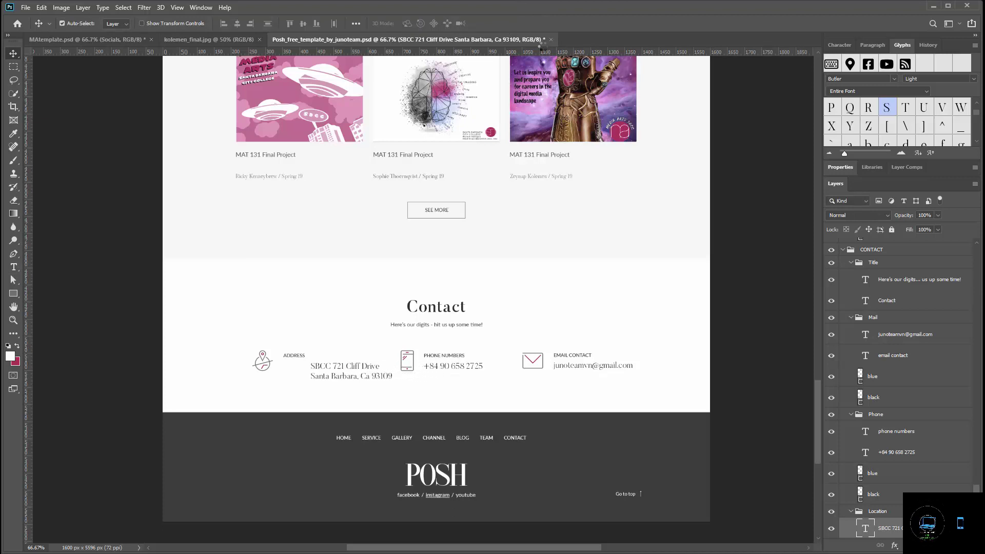
pyautogui.press('Left')
pyautogui.press('Left')
pyautogui.press('Left')
pyautogui.press('Left')
pyautogui.press('Left')
pyautogui.press('Left')
pyautogui.press('Left')
pyautogui.press('Left')
pyautogui.press('Left')
pyautogui.press('Left')
pyautogui.press('Left')
pyautogui.press('Left')
pyautogui.press('Left')
pyautogui.press('Left')
pyautogui.press('Left')
pyautogui.press('Left')
pyautogui.press('Left')
pyautogui.press('Left')
pyautogui.press('Left')
pyautogui.press('Left')
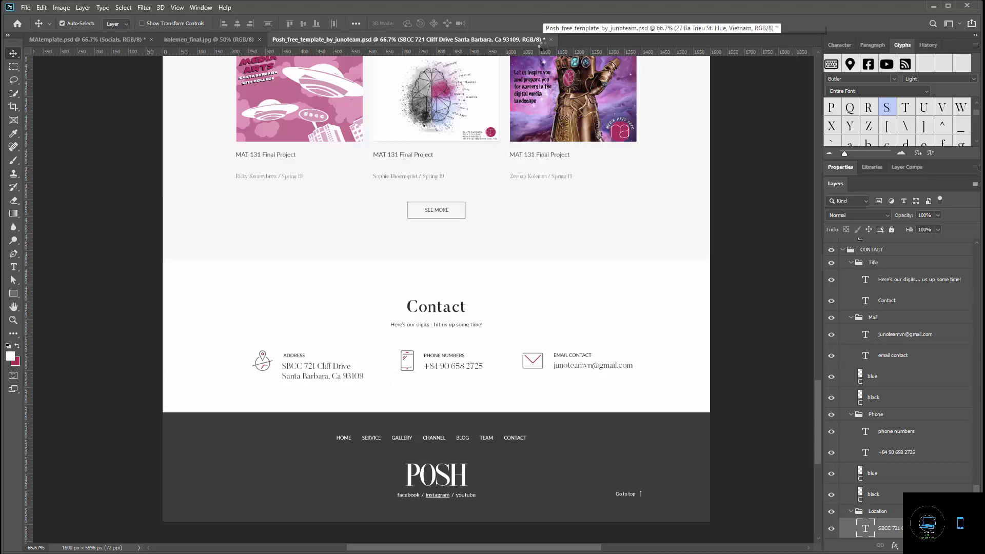
pyautogui.press('Right')
pyautogui.press('Right')
pyautogui.press('Right')
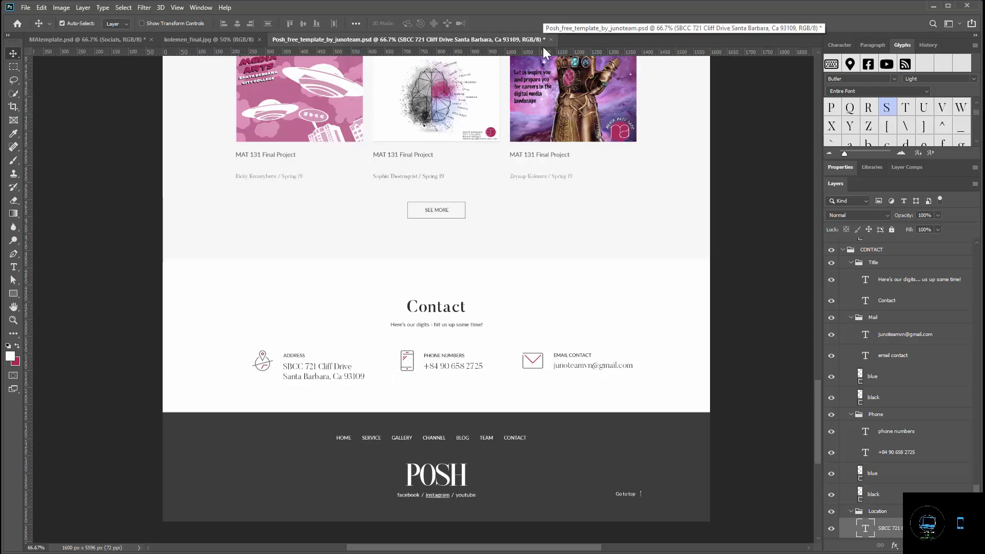
pyautogui.press('Up')
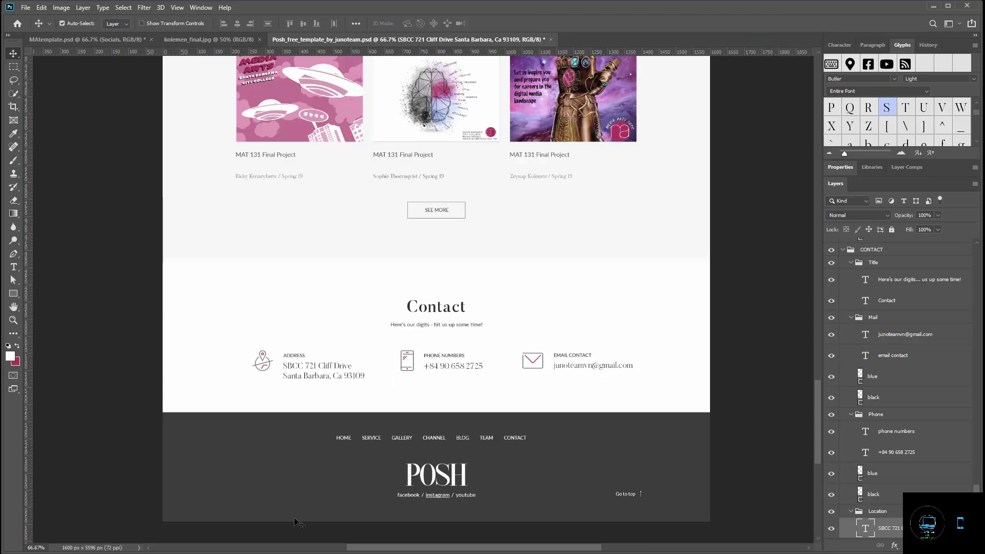
# Replace the Contact section's placeholder phone number and email with the college's phone number and email from copy.txt in Notepad.
pyautogui.hotkey('alt', 'Tab')
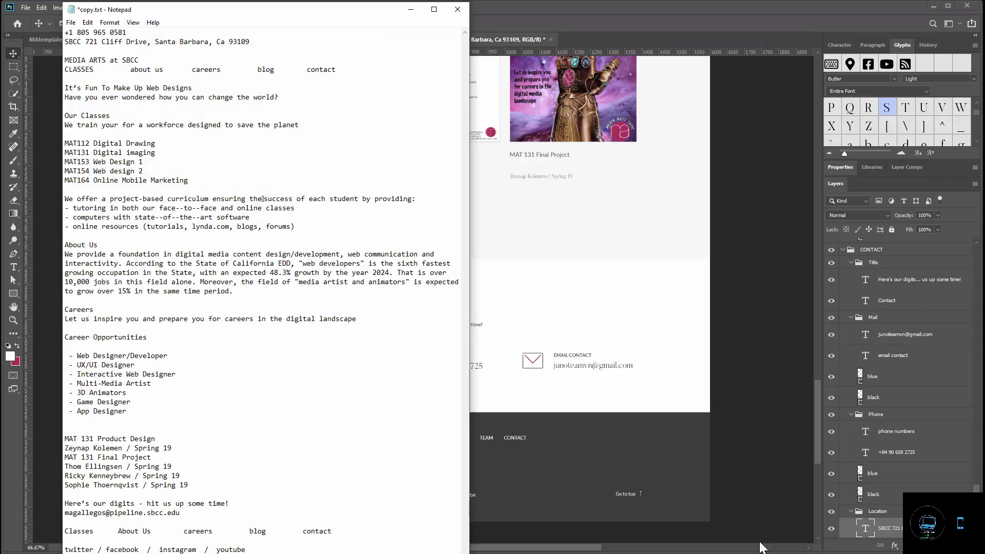
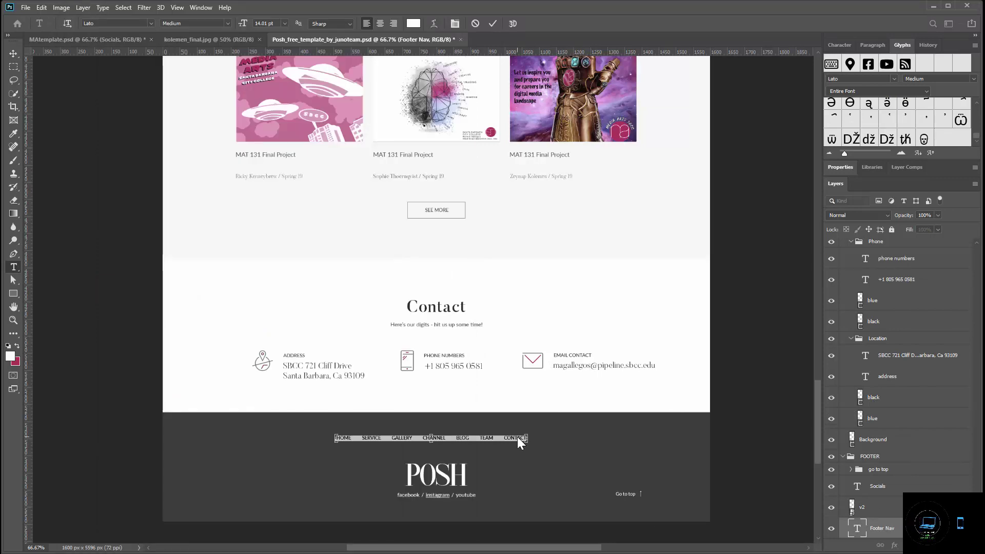
pyautogui.hotkey('ctrl', 'v')
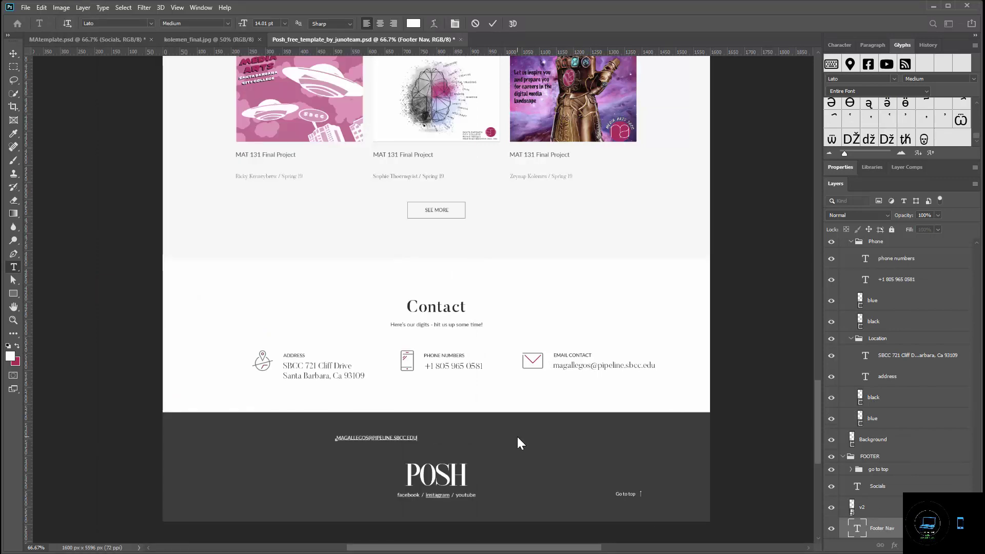
pyautogui.hotkey('ctrl', 'a')
pyautogui.hotkey('ctrl', 'z')
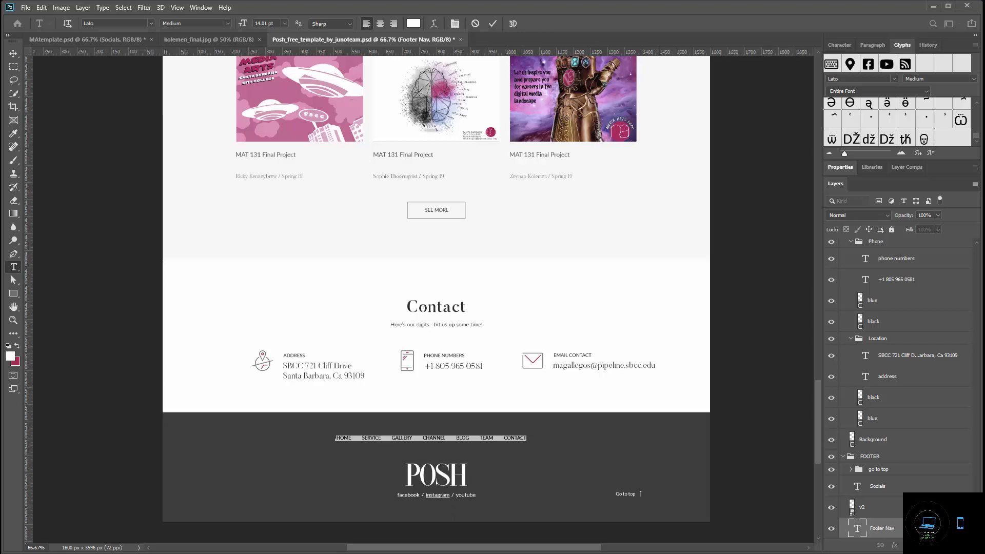
# Replace the footer navigation text with the Classes, About Us, Careers, Blog, Contact line from copy.txt in Notepad, and commit the edit.
pyautogui.hotkey('alt', 'Tab')
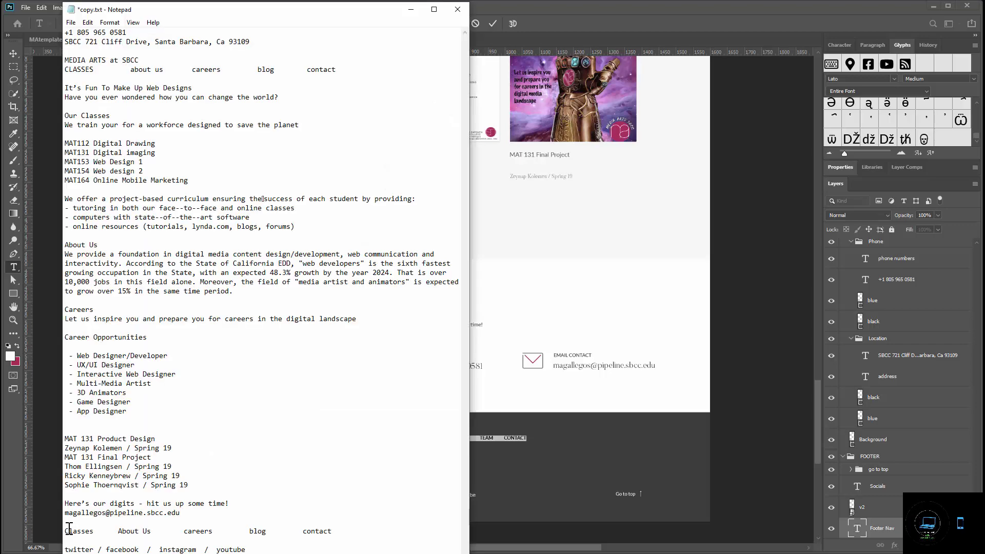
pyautogui.moveTo(66, 531); pyautogui.dragTo(341, 532)
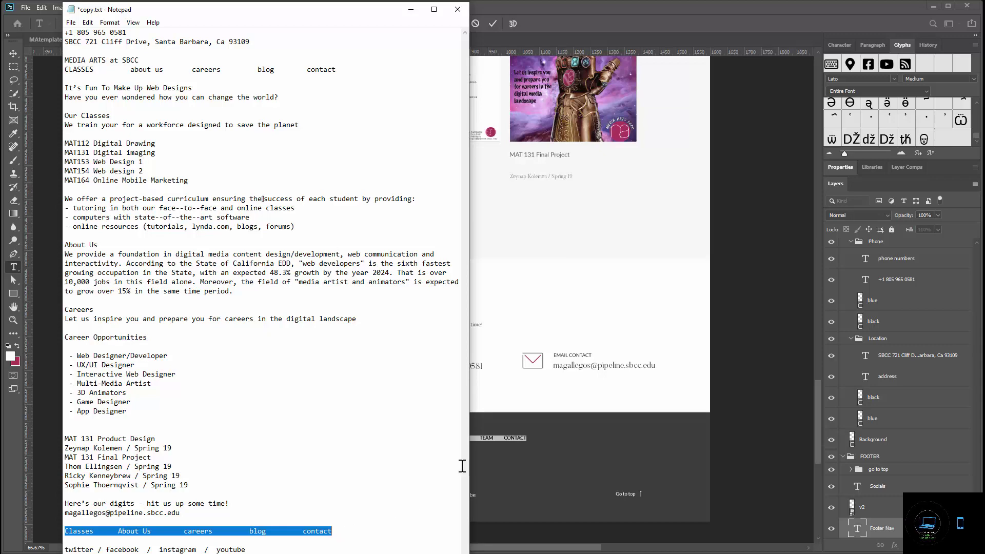
pyautogui.click(507, 436)
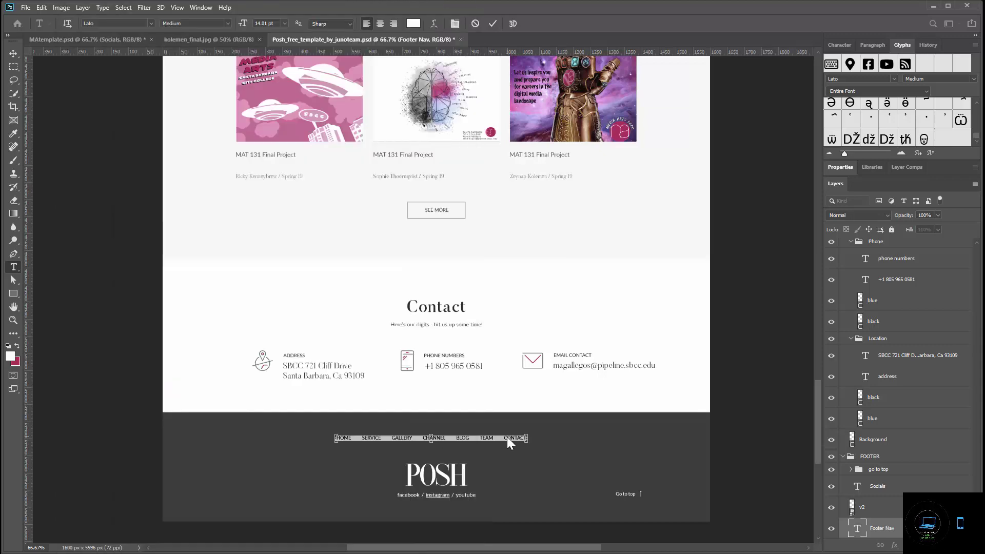
pyautogui.write('CLASSES    ABOUT US    CAREERS    BLOG    CONTACT')
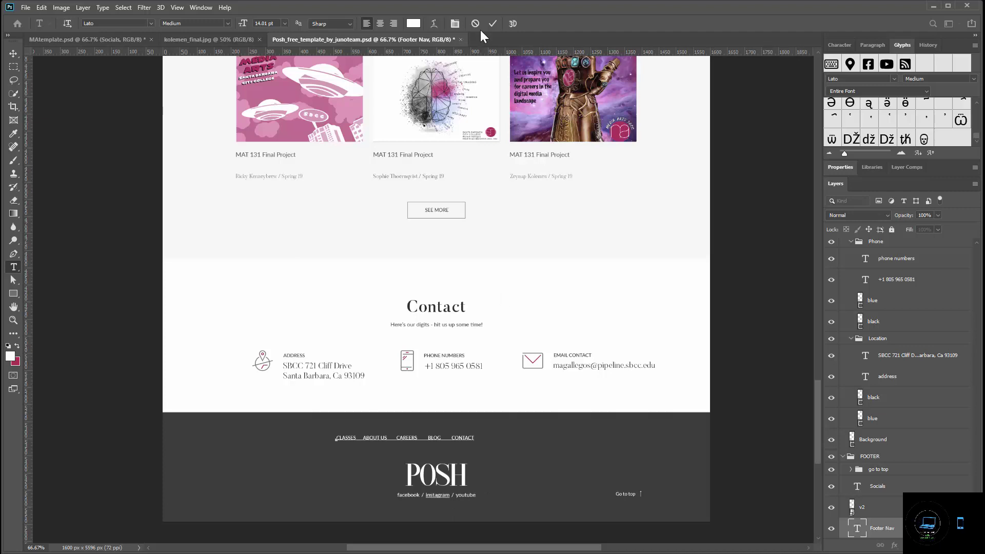
pyautogui.click(492, 24)
# Nudge the footer navigation text right until it is roughly centered above the POSH logo.
pyautogui.press('v')
pyautogui.press('Right')
pyautogui.press('Right')
pyautogui.press('Right')
pyautogui.press('Right')
pyautogui.press('Right')
pyautogui.press('Right')
pyautogui.press('Right')
pyautogui.press('Right')
pyautogui.press('Right')
pyautogui.press('Right')
pyautogui.press('Right')
pyautogui.press('Right')
pyautogui.press('Right')
pyautogui.press('Right')
pyautogui.press('Right')
pyautogui.press('Right')
pyautogui.press('Right')
pyautogui.press('Right')
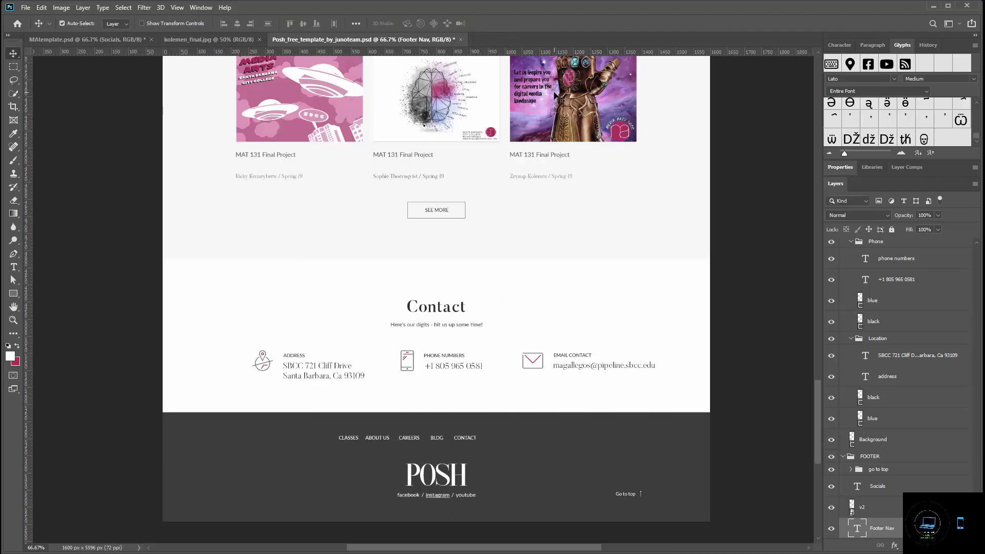
pyautogui.press('Right')
pyautogui.press('Right')
pyautogui.press('Right')
pyautogui.press('Right')
pyautogui.press('Right')
pyautogui.press('Right')
pyautogui.press('Right')
pyautogui.press('Right')
pyautogui.press('Right')
pyautogui.press('Right')
pyautogui.press('Right')
pyautogui.press('Right')
pyautogui.press('Right')
pyautogui.press('Right')
pyautogui.press('Right')
pyautogui.press('Right')
pyautogui.press('Right')
pyautogui.press('Right')
pyautogui.press('Right')
pyautogui.press('Right')
pyautogui.press('Right')
pyautogui.press('Right')
pyautogui.press('Right')
pyautogui.press('Right')
pyautogui.press('Right')
pyautogui.press('Right')
pyautogui.press('Right')
pyautogui.press('Right')
pyautogui.press('Right')
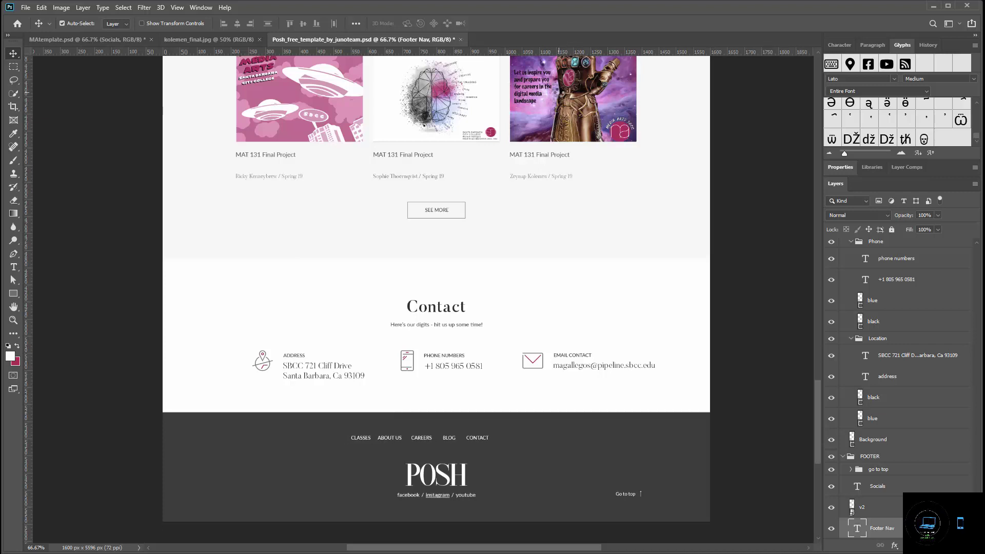
pyautogui.press('Right')
pyautogui.press('Right')
pyautogui.press('Right')
pyautogui.press('Right')
pyautogui.press('Right')
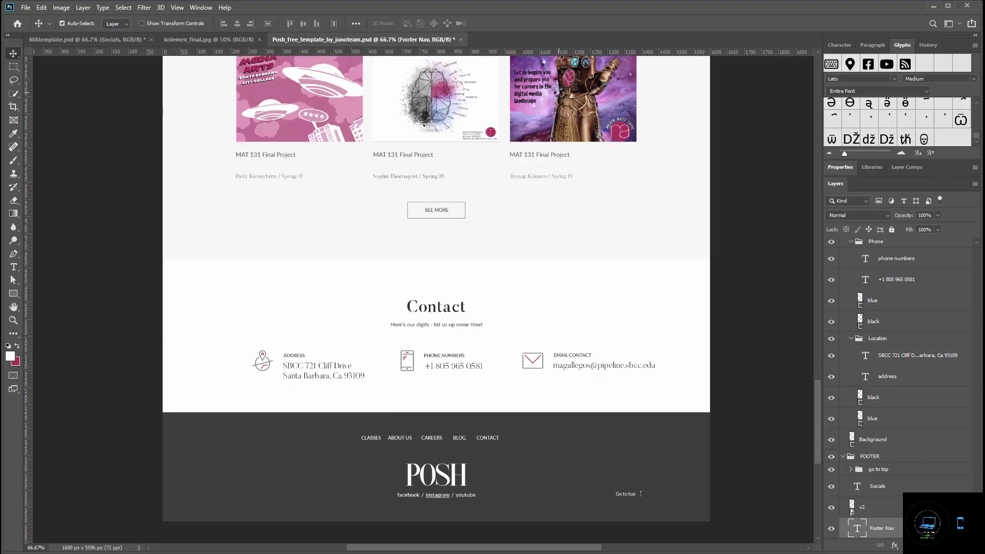
pyautogui.press('Right')
pyautogui.press('Right')
pyautogui.press('Right')
pyautogui.press('Right')
# Select the footer's POSH logo layer v2 and hide it.
pyautogui.click(437, 477)
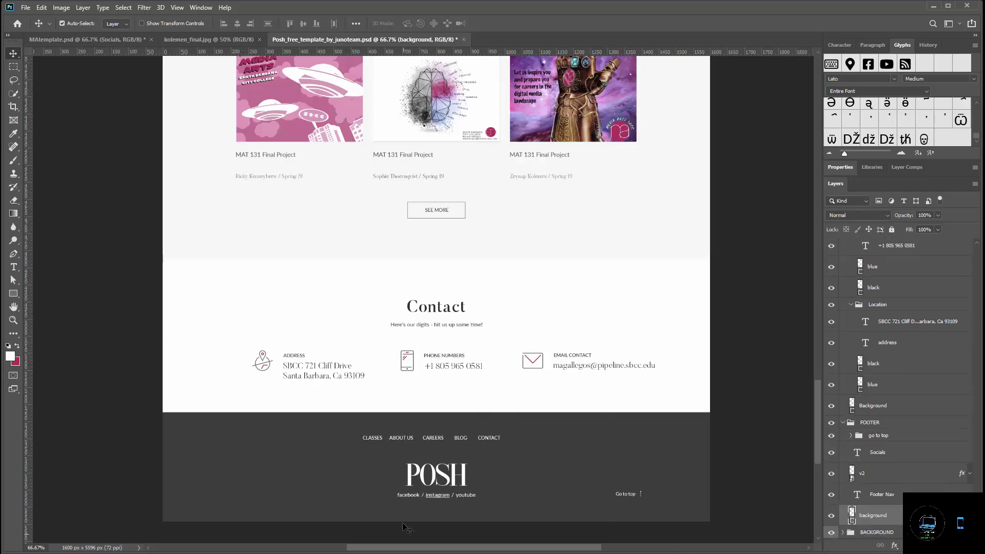
pyautogui.click(449, 477)
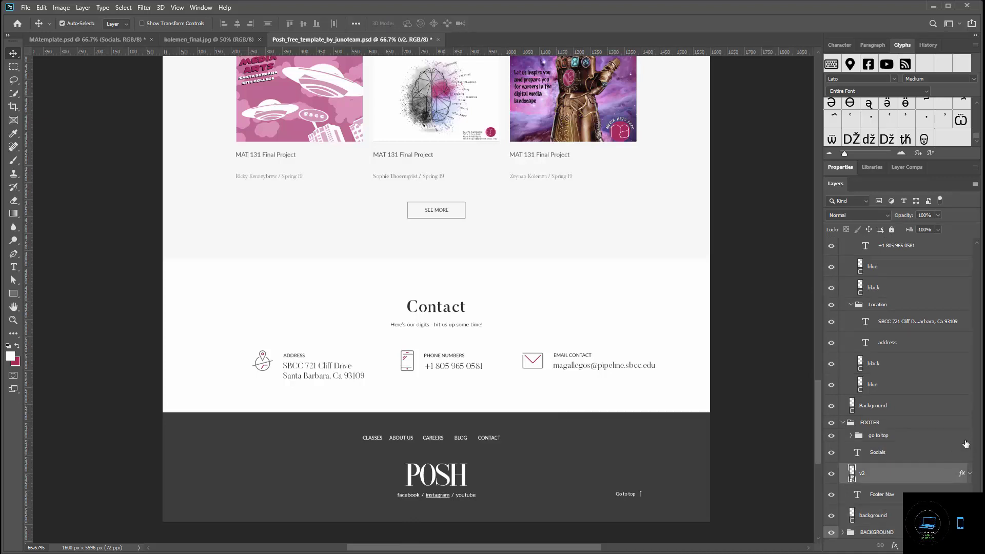
pyautogui.scroll(5, 965, 359)
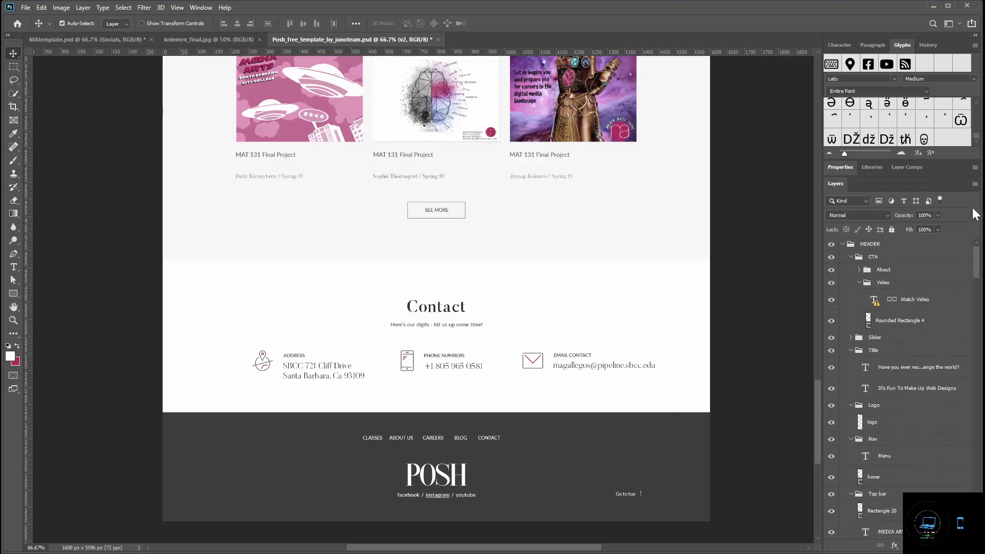
pyautogui.scroll(3, 968, 436)
pyautogui.scroll(-8, 968, 436)
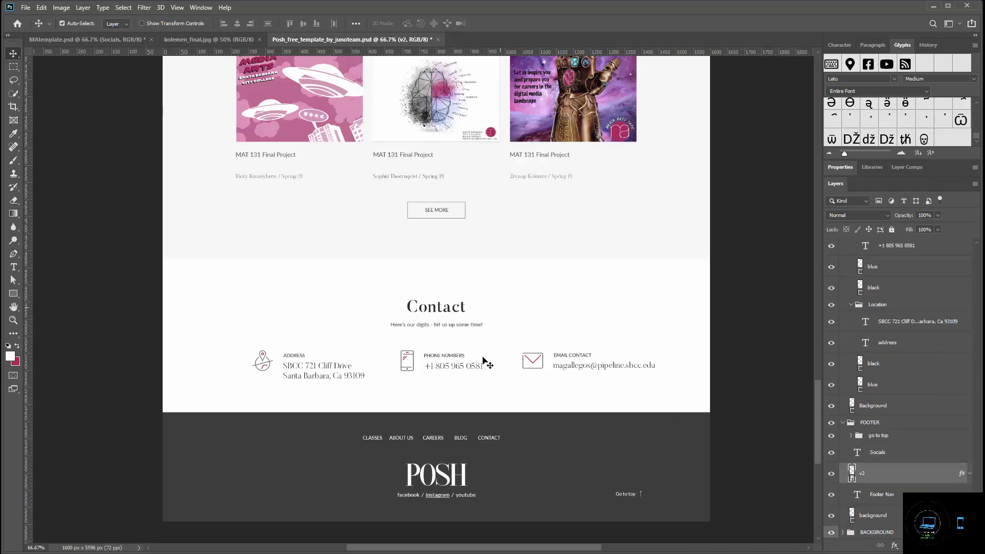
pyautogui.click(831, 473)
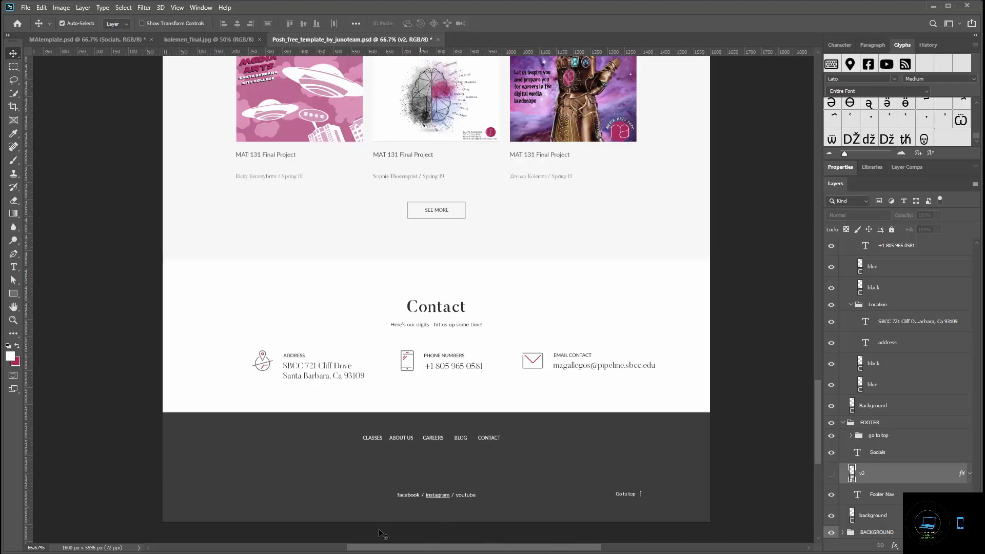
# Replace the footer's social links with the twitter / facebook / instagram / youtube line copied from copy.txt in Notepad.
pyautogui.hotkey('alt', 'Tab')
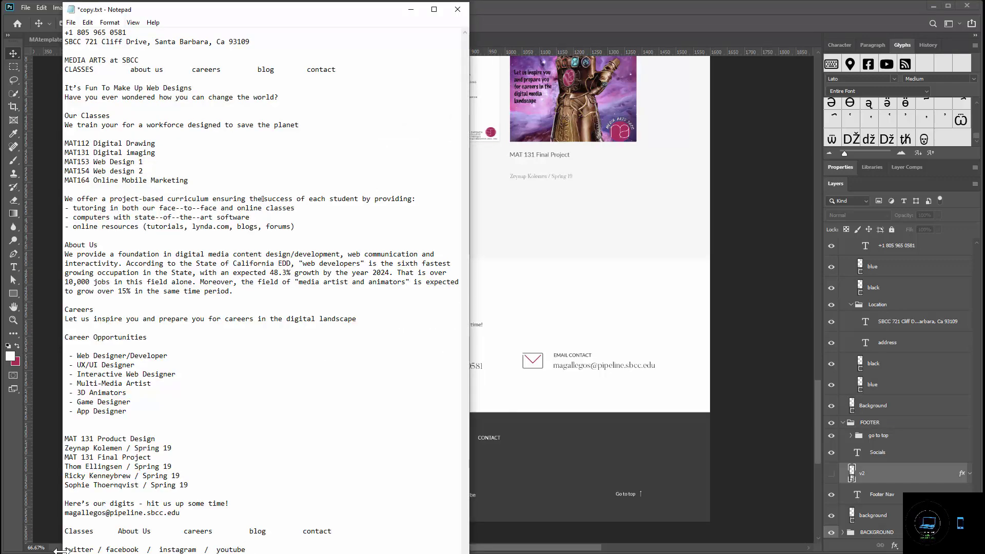
pyautogui.moveTo(67, 548); pyautogui.dragTo(274, 549)
pyautogui.hotkey('ctrl', 'c')
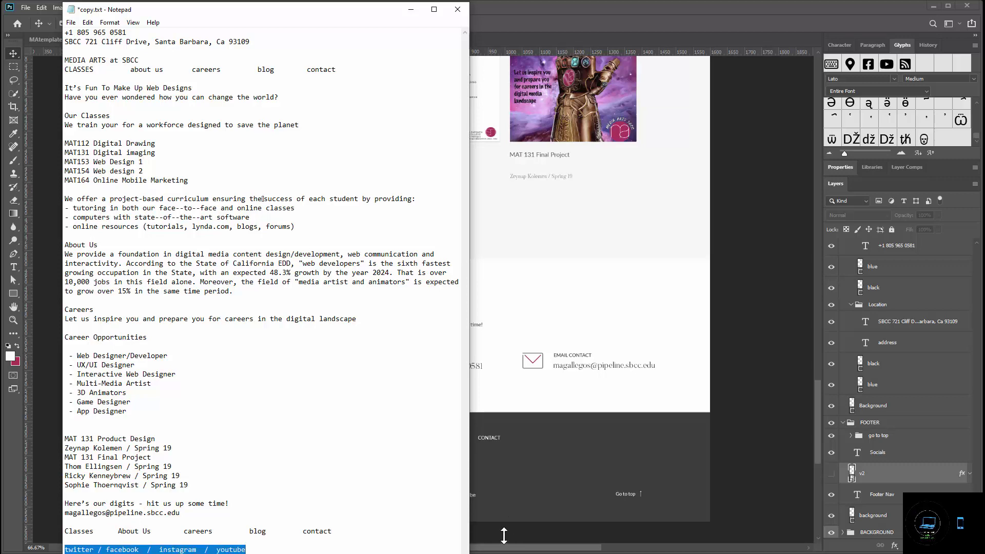
pyautogui.hotkey('alt', 'Tab')
pyautogui.doubleClick(439, 496)
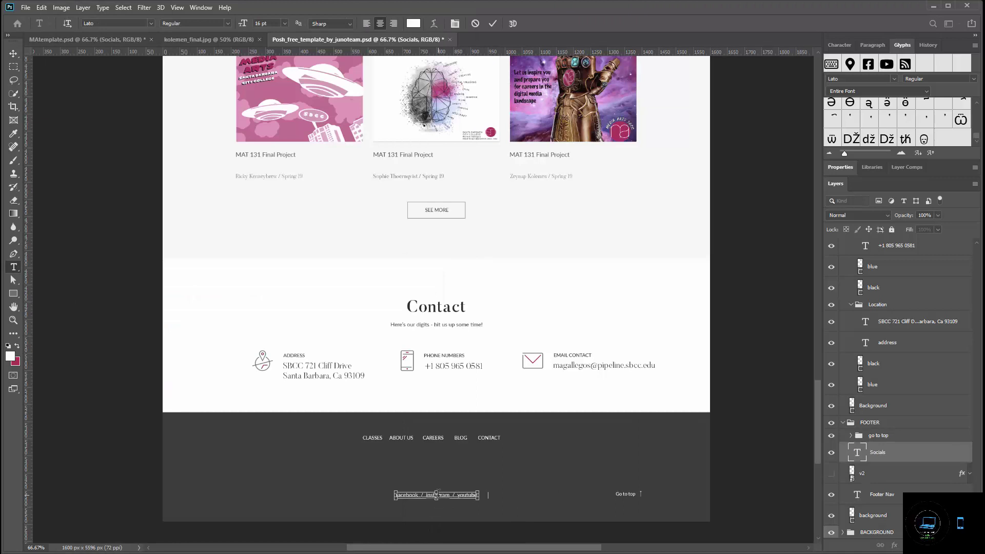
pyautogui.hotkey('ctrl', 'v')
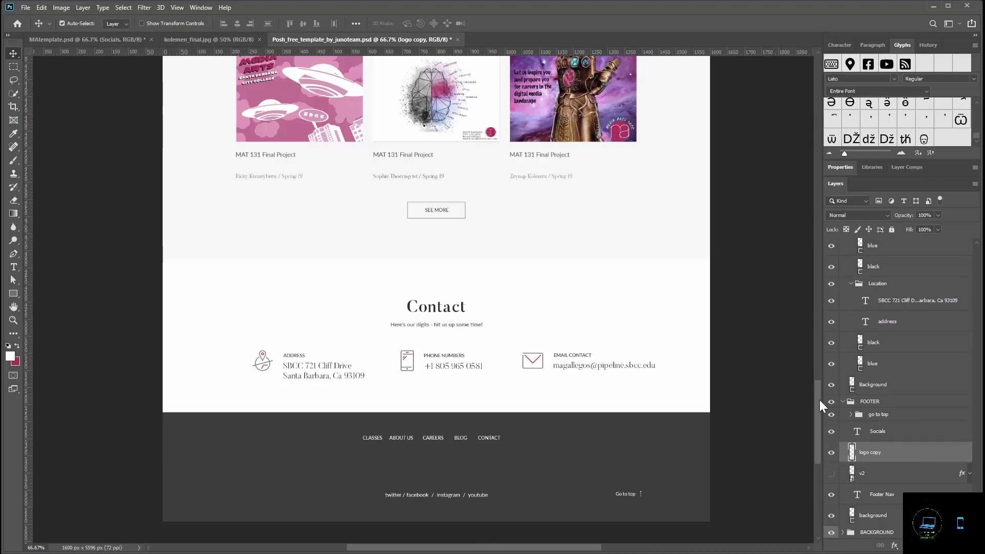
# Move the logo copy from the header down into the footer, between the navigation and the social links.
pyautogui.scroll(3, 817, 272)
pyautogui.scroll(10, 817, 272)
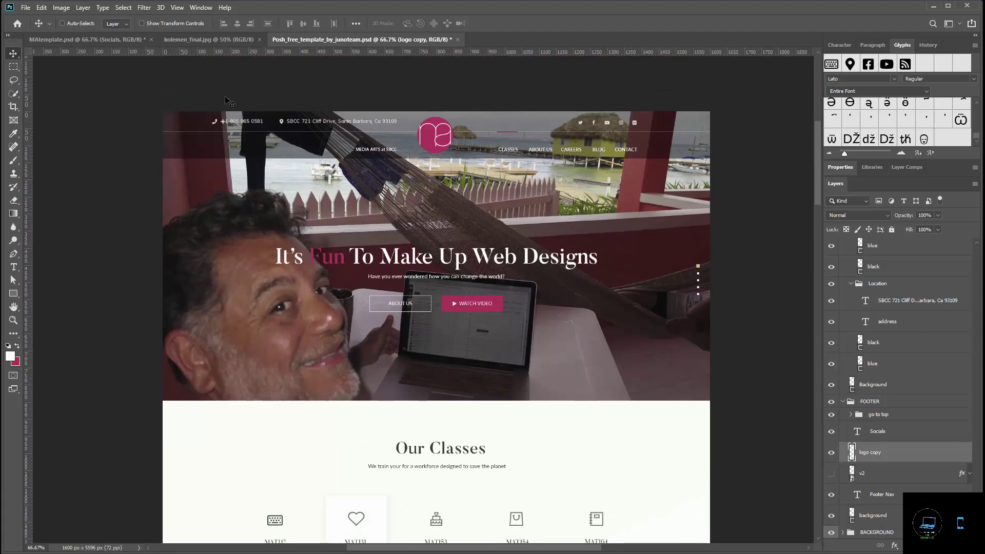
pyautogui.moveTo(438, 134); pyautogui.dragTo(433, 552)
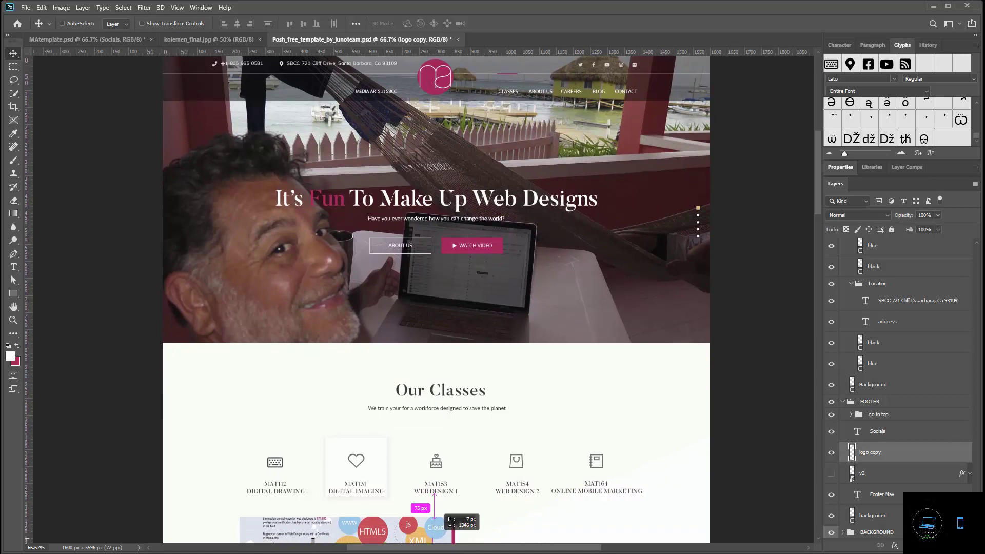
pyautogui.moveTo(469, 543); pyautogui.dragTo(438, 517)
pyautogui.scroll(-2, 439, 519)
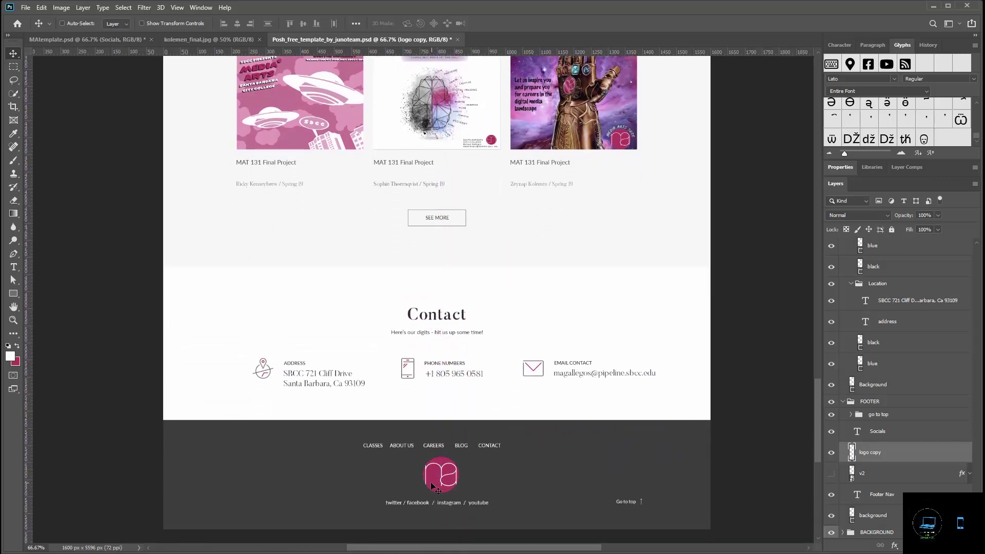
pyautogui.moveTo(431, 483); pyautogui.dragTo(426, 489)
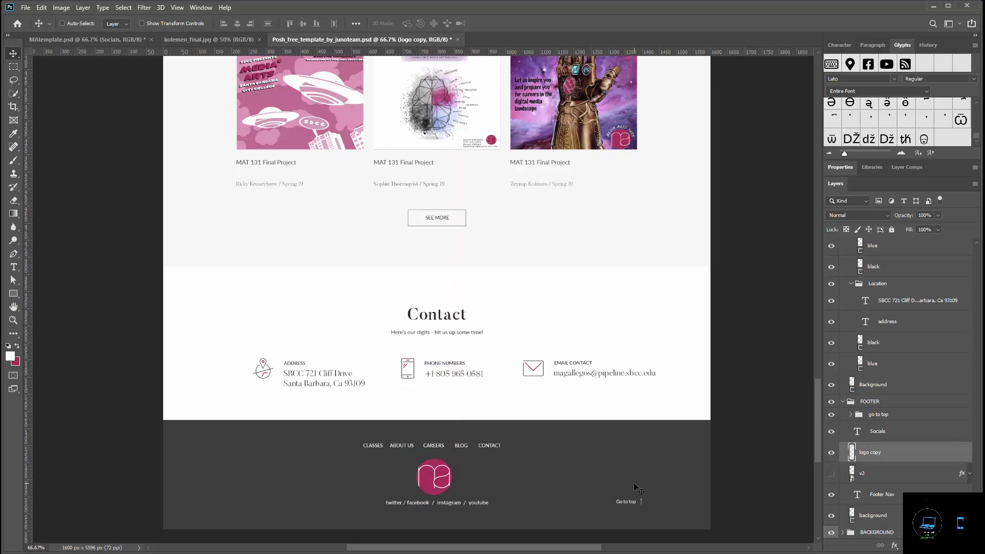
pyautogui.press('ctrl')
pyautogui.hotkey('ctrl', "'")
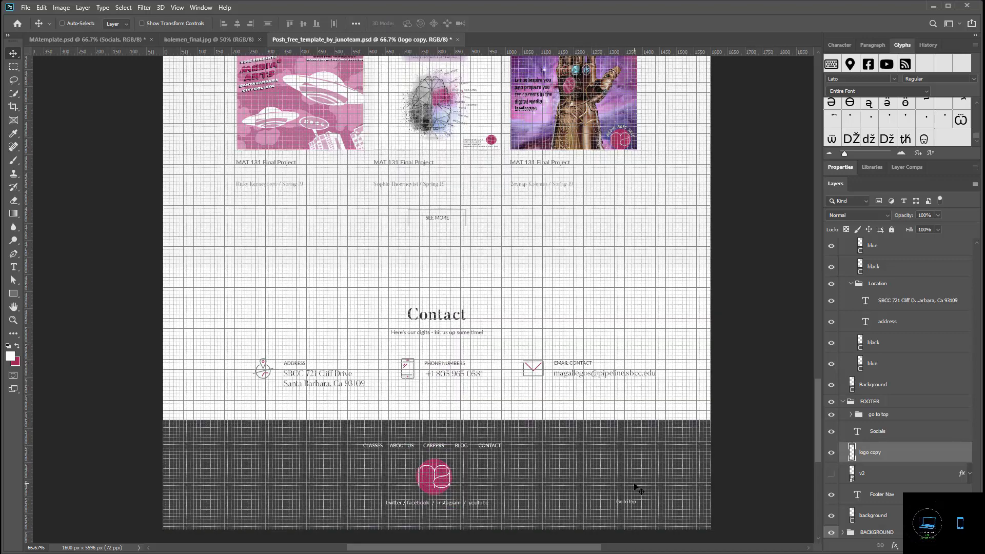
pyautogui.hotkey('ctrl', "'")
# Show the guides, nudge the footer logo right and slightly up to center it on the middle guides, and hide the guides again.
pyautogui.hotkey('ctrl', ';')
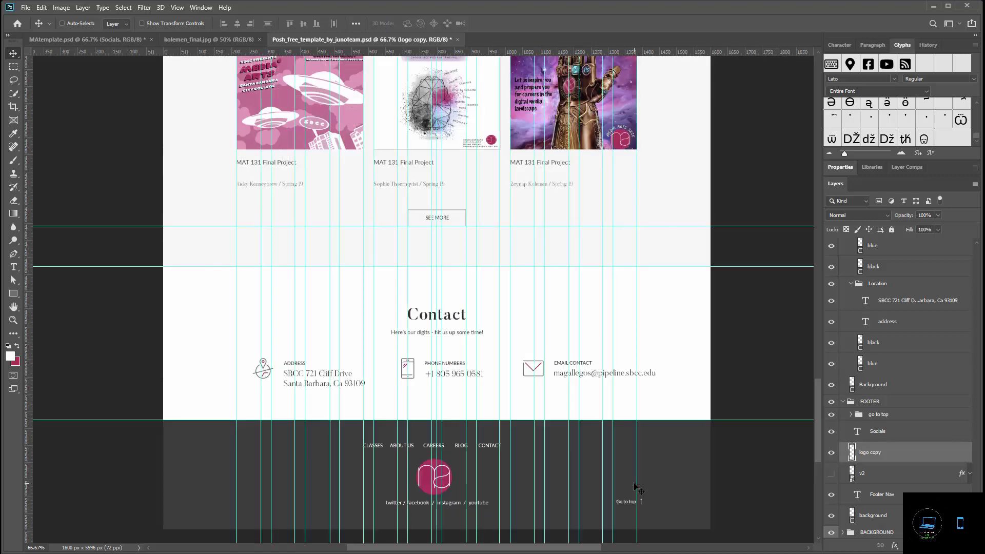
pyautogui.press('Left')
pyautogui.press('Left')
pyautogui.press('Right')
pyautogui.press('Right')
pyautogui.press('Right')
pyautogui.press('Right')
pyautogui.press('Right')
pyautogui.press('Up')
pyautogui.press('Up')
pyautogui.press('Up')
pyautogui.press('Up')
pyautogui.press('Up')
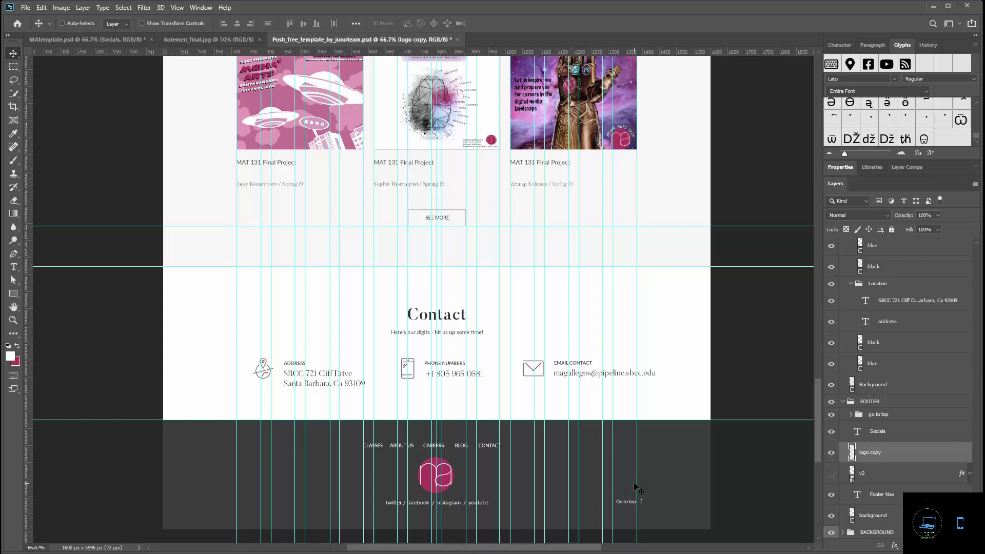
pyautogui.hotkey('ctrl', ';')
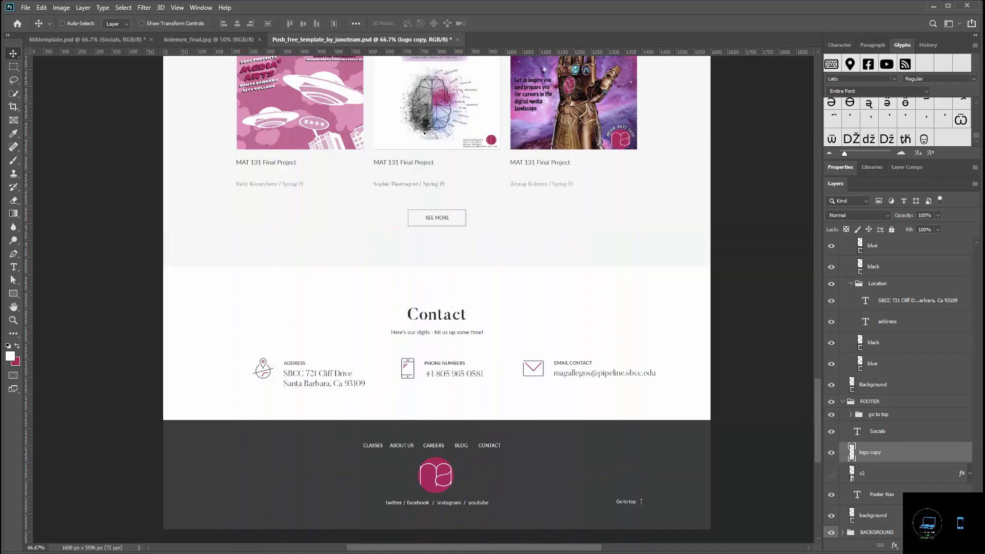
# Fit the whole page in view and open Save As for the customized template.
pyautogui.doubleClick(18, 319)
pyautogui.click(16, 309)
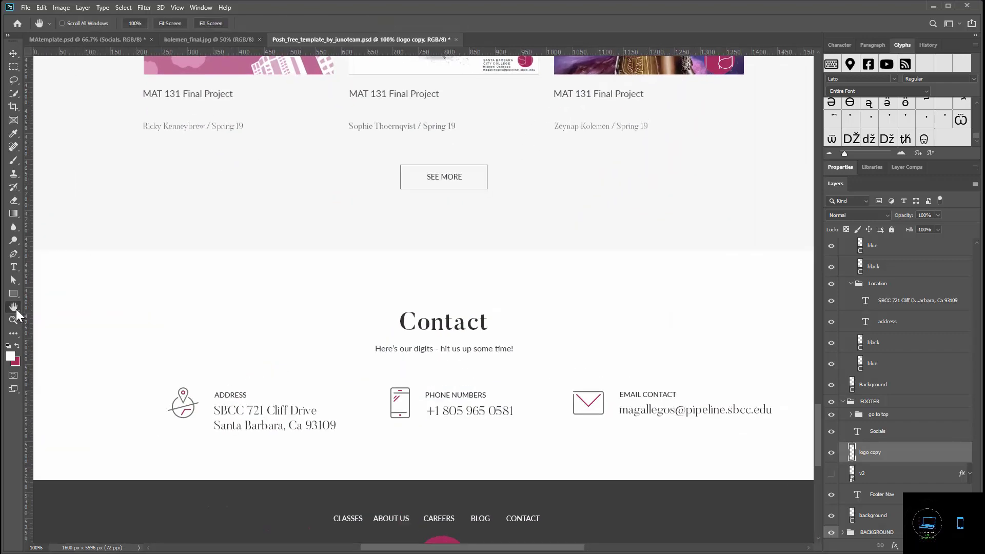
pyautogui.doubleClick(16, 309)
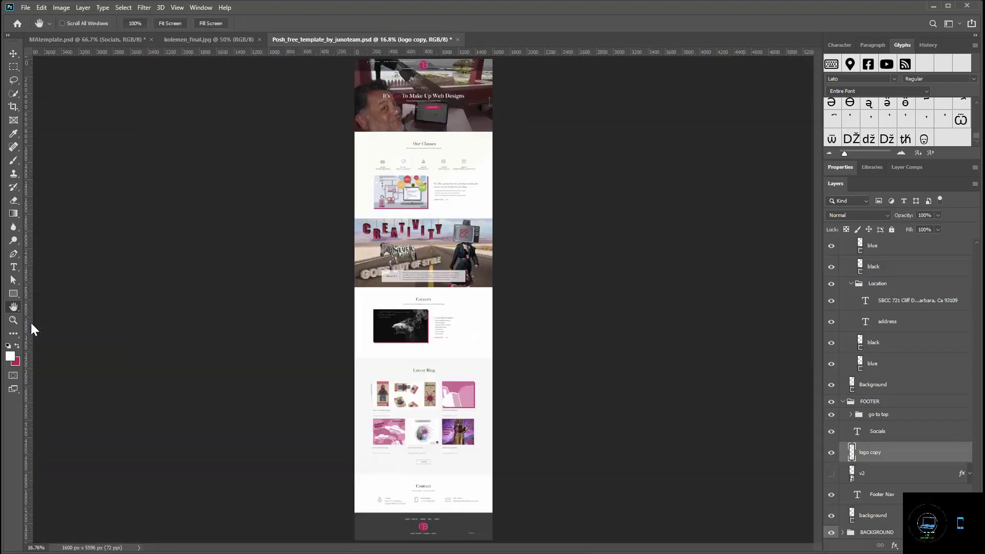
pyautogui.click(25, 7)
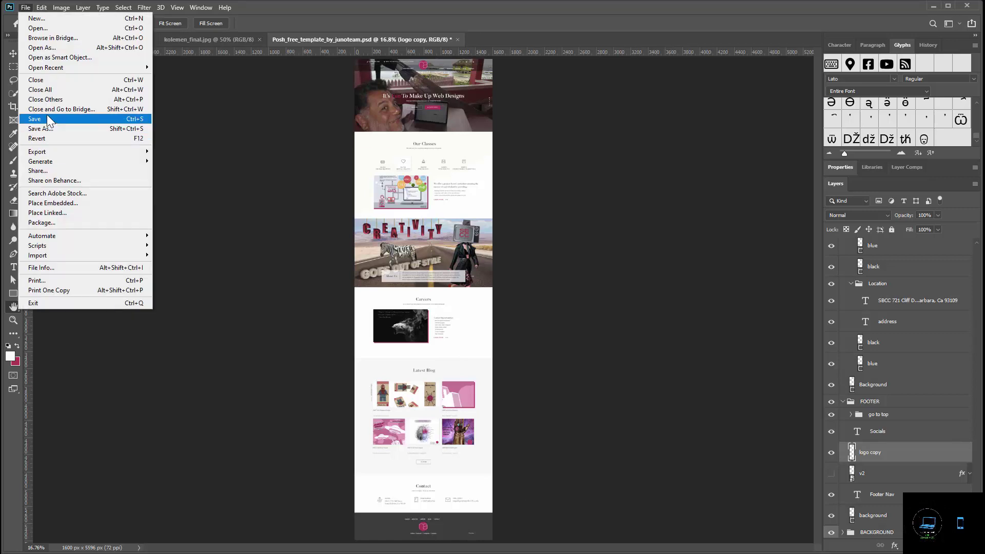
pyautogui.click(45, 127)
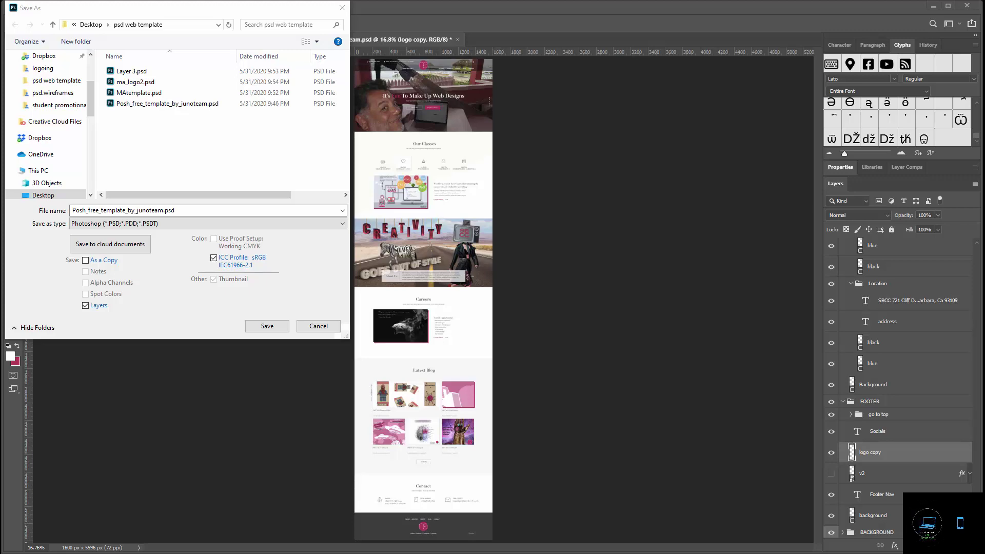
# Switch to the browser and read the Assignment 4: design mockups page for the required file name and format.
pyautogui.hotkey('alt', 'Tab')
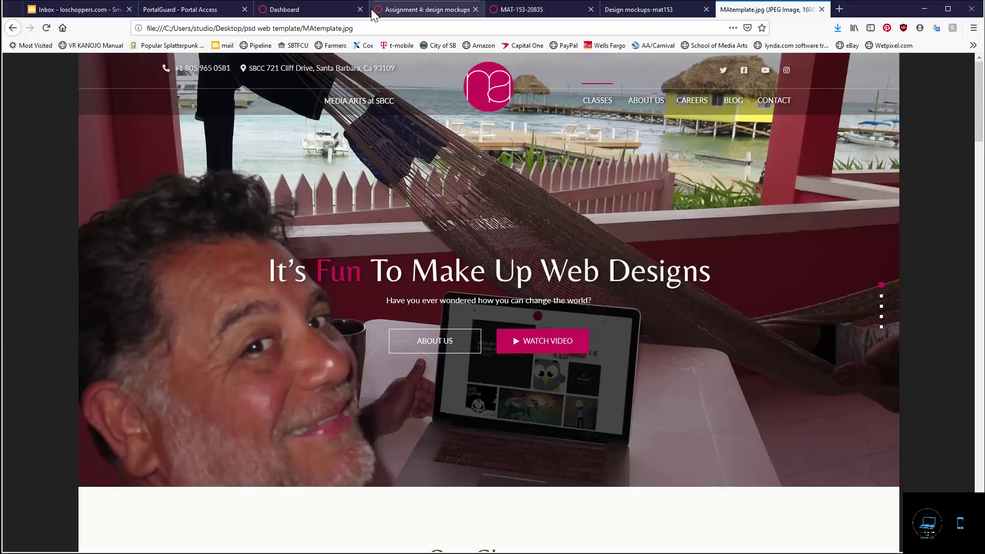
pyautogui.click(393, 12)
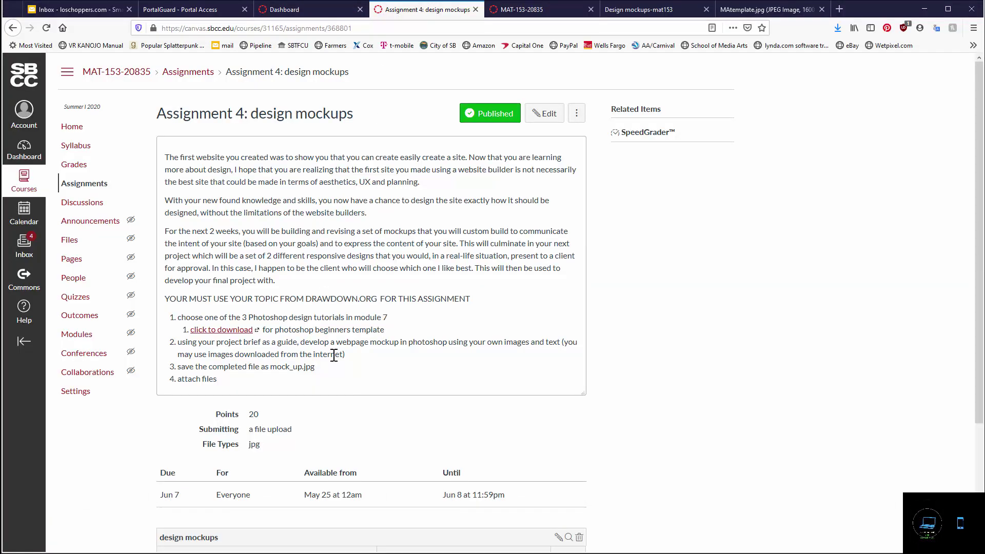
pyautogui.hotkey('alt', 'Tab')
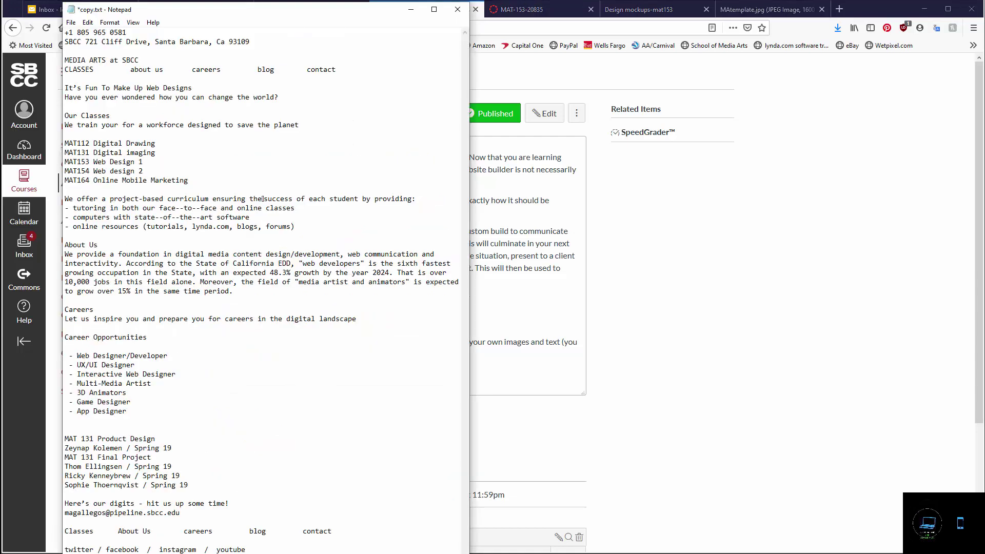
# Return to Photoshop and save the customized template in the psd web template folder as a Photoshop file named mockup.
pyautogui.click(714, 440)
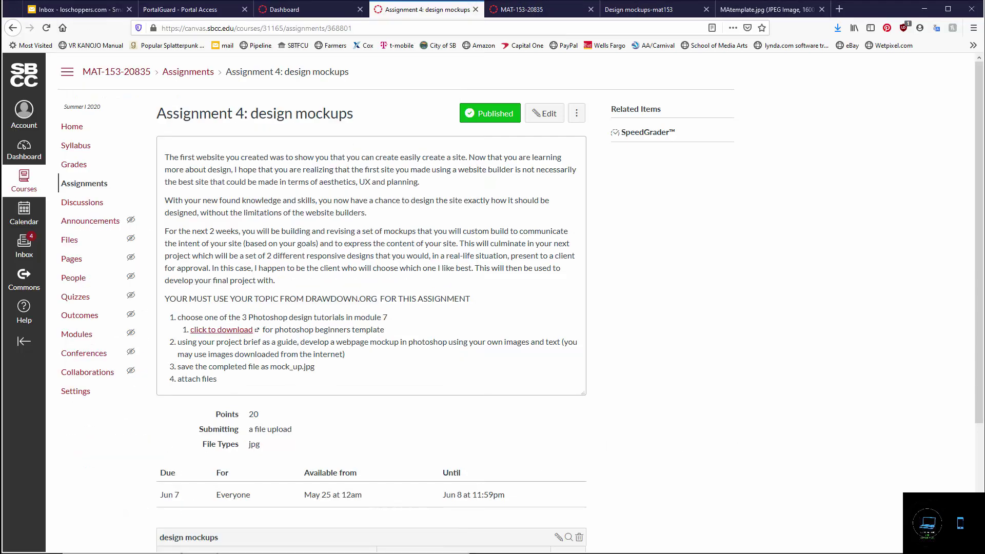
pyautogui.hotkey('alt', 'Tab')
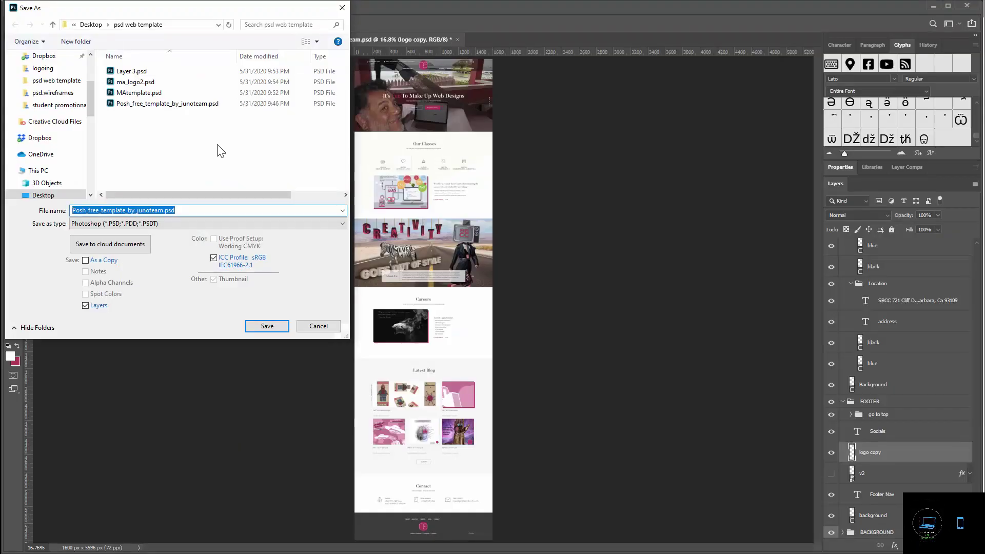
pyautogui.write('mockup')
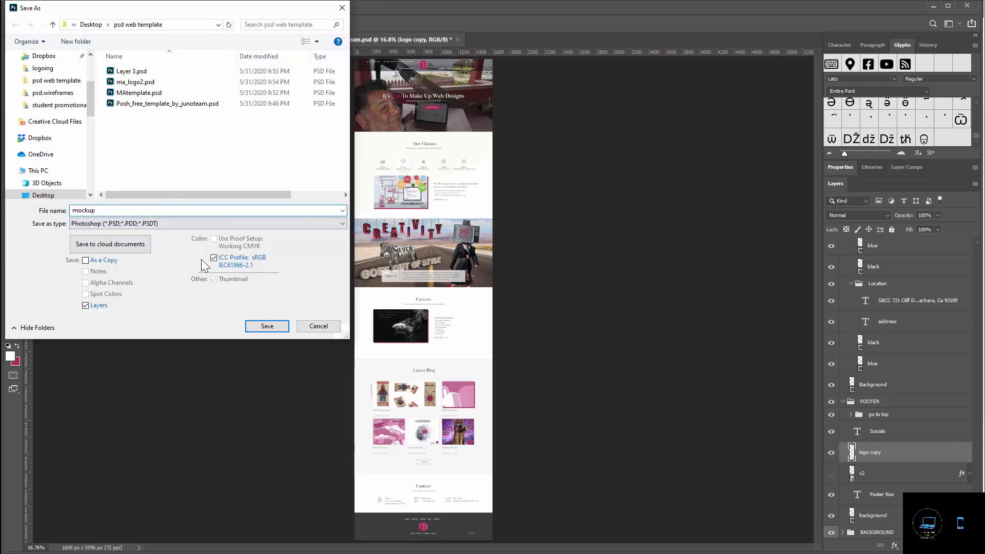
pyautogui.click(268, 326)
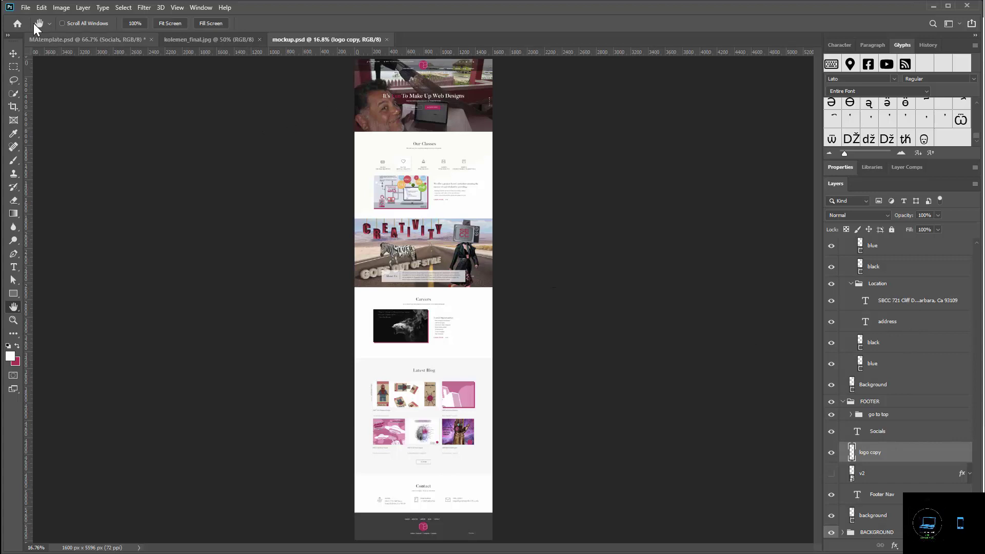
# Quick-export the page as mockup.jpg into the psd web template folder.
pyautogui.click(24, 8)
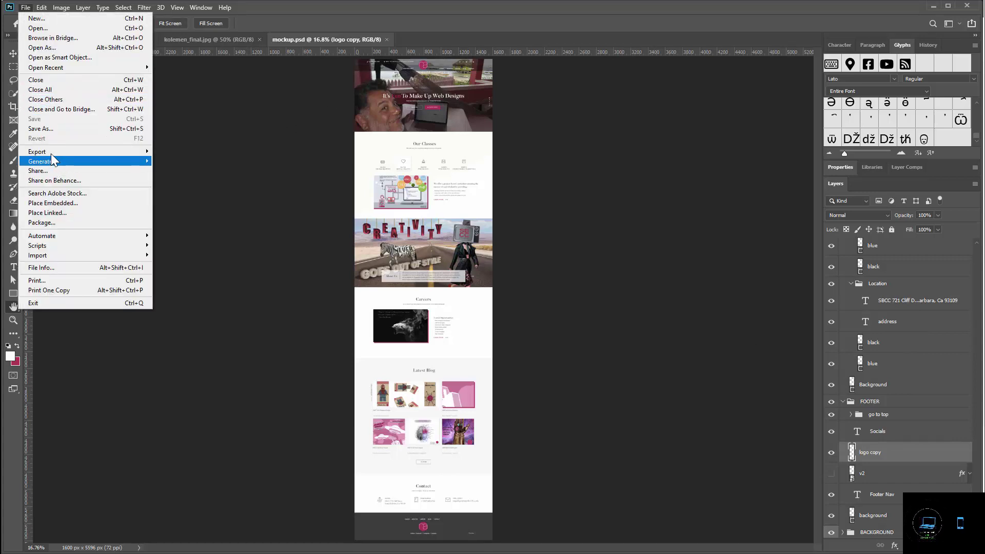
pyautogui.moveTo(51, 153)
pyautogui.click(165, 160)
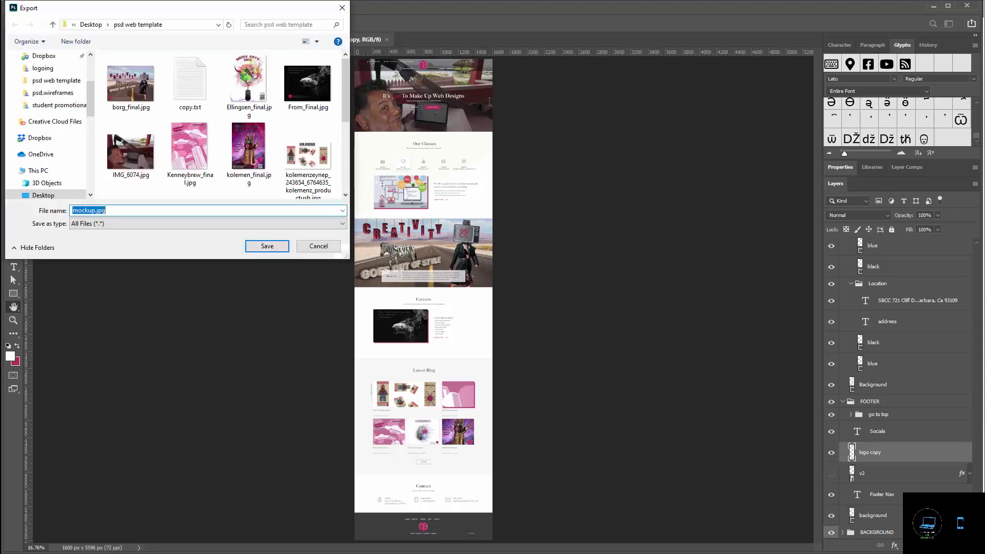
pyautogui.click(285, 245)
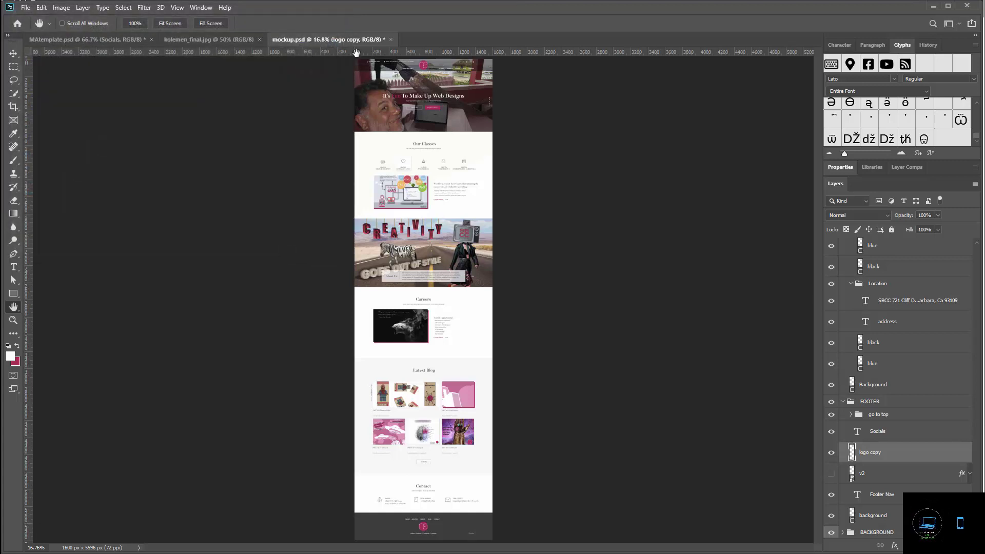
# Switch to the browser and arrange the psd web template folder window in front of it.
pyautogui.click(938, 10)
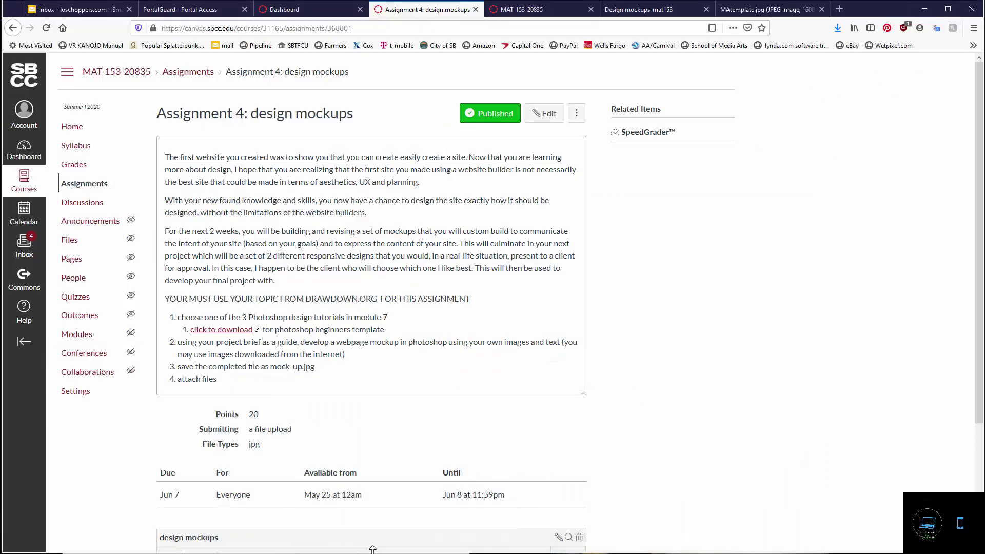
pyautogui.click(925, 11)
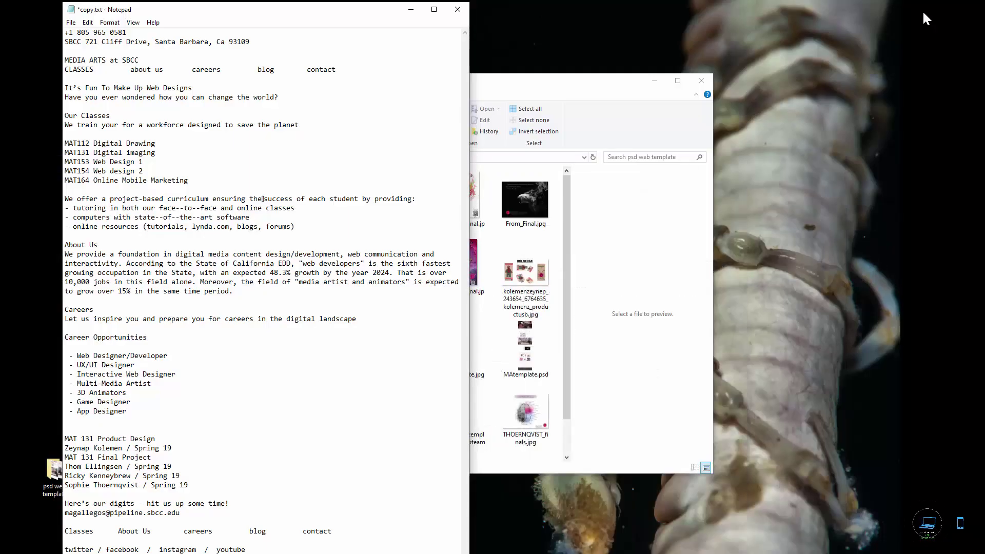
pyautogui.click(591, 97)
pyautogui.moveTo(583, 92); pyautogui.dragTo(982, 246)
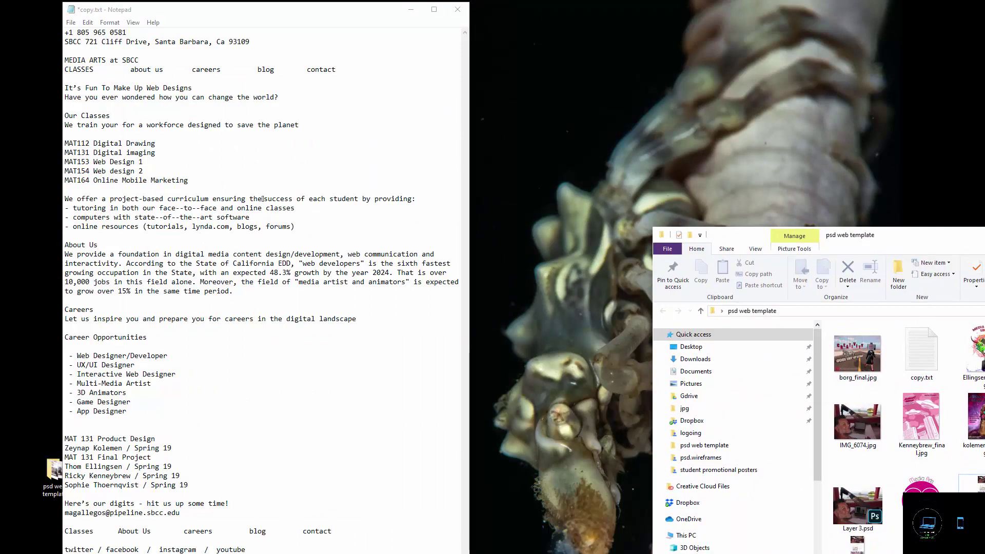
pyautogui.click(262, 199)
pyautogui.hotkey('alt', 'Tab')
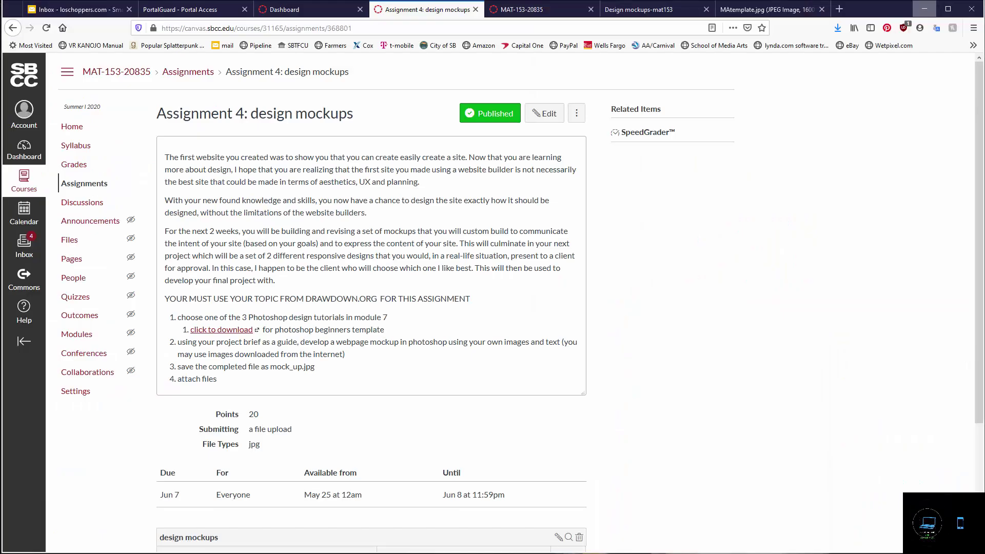
pyautogui.press('super+d')
pyautogui.press('super+d')
pyautogui.hotkey('alt', 'Tab')
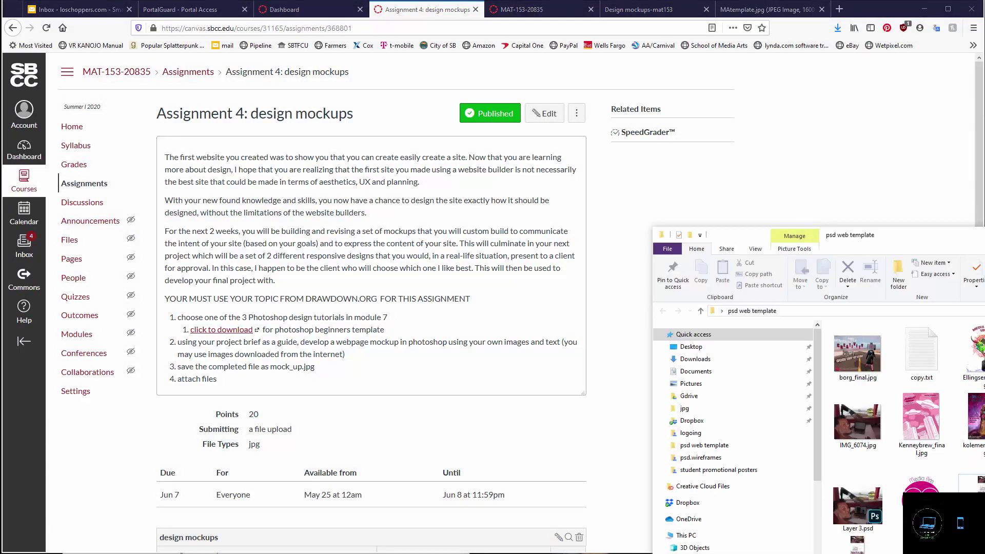
# Open mockup.jpg from the psd web template folder in the browser and enlarge it to full size.
pyautogui.scroll(-1, 974, 405)
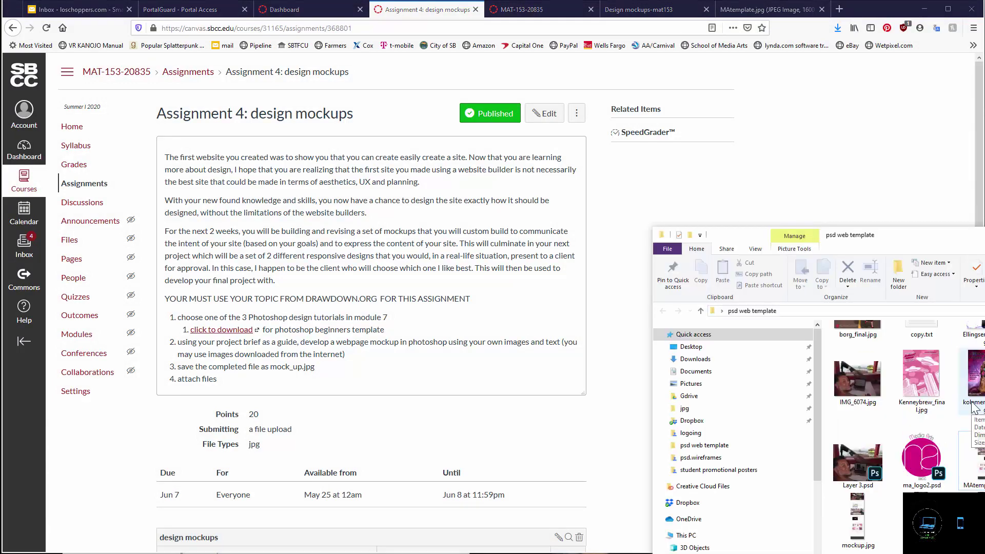
pyautogui.click(855, 523)
pyautogui.moveTo(856, 524); pyautogui.dragTo(559, 508)
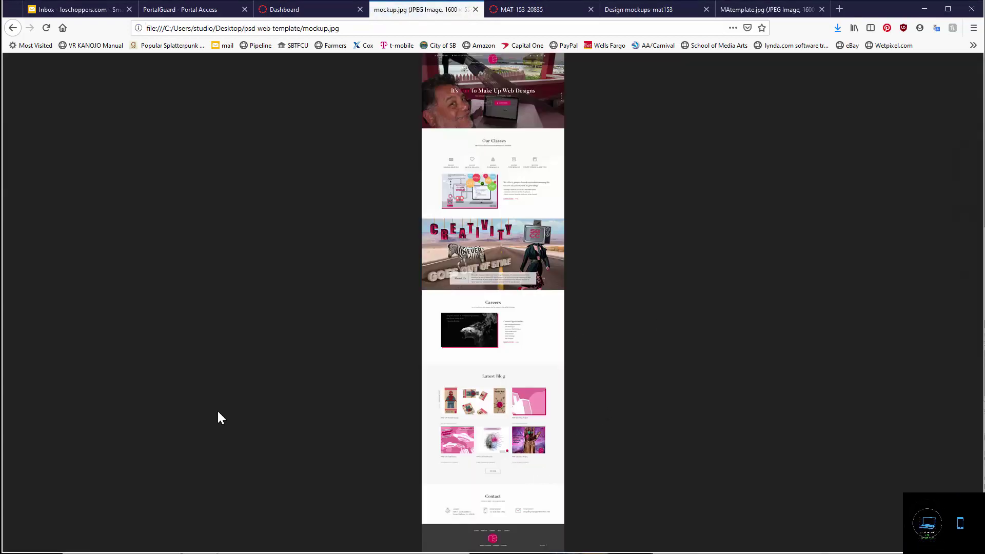
pyautogui.click(563, 248)
# Review the exported mockup from the header through classes, About Us, careers, blog and contact to the footer, and return to the header.
pyautogui.scroll(5, 634, 326)
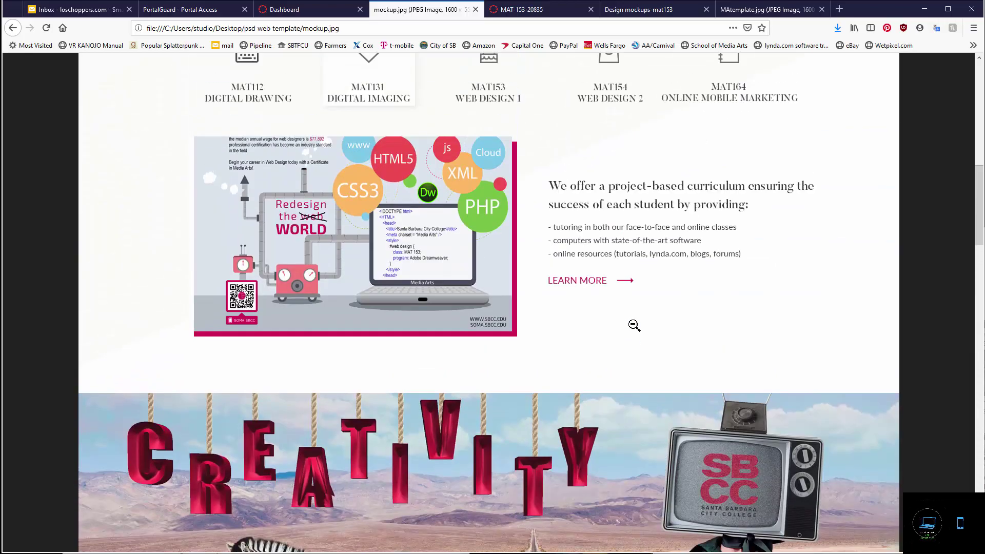
pyautogui.scroll(10, 634, 325)
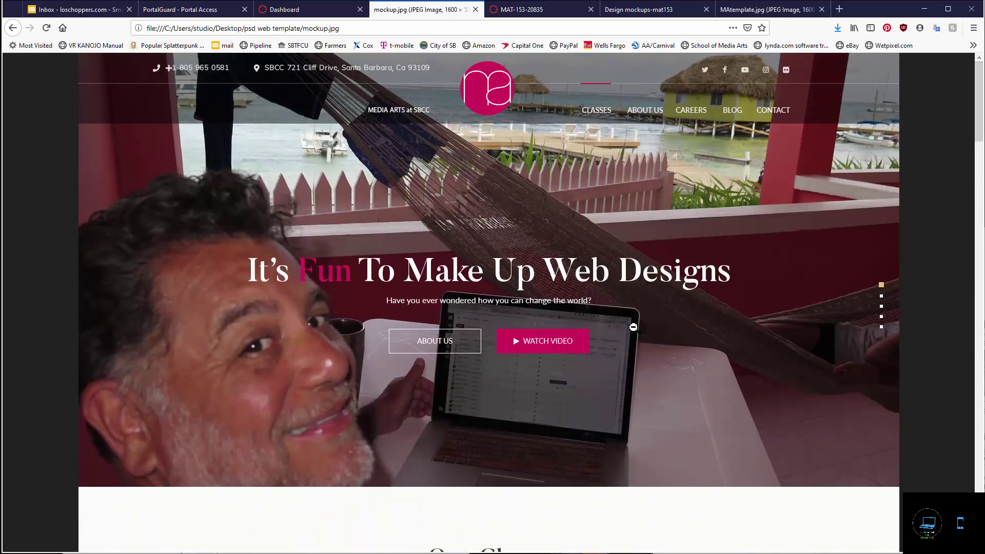
pyautogui.scroll(-10, 634, 327)
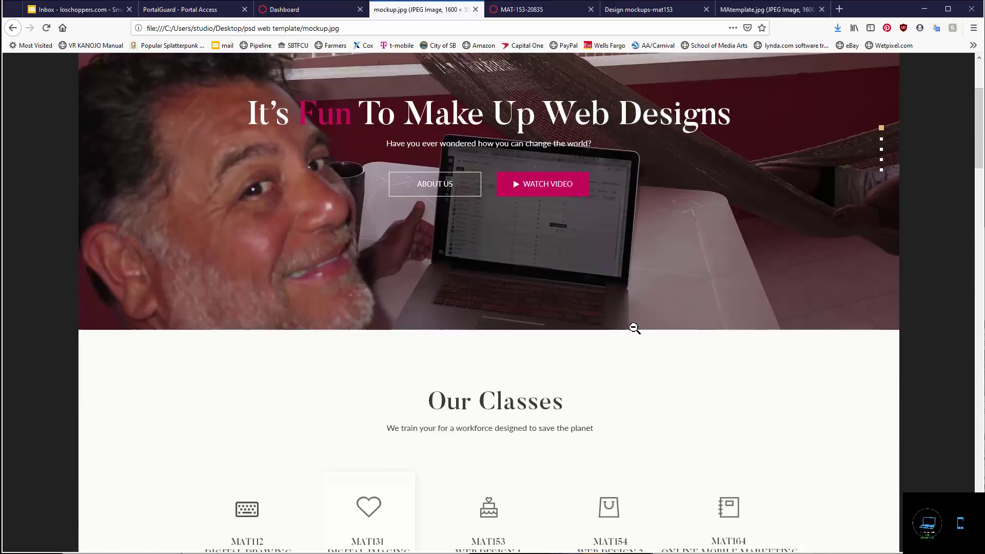
pyautogui.scroll(-2, 635, 329)
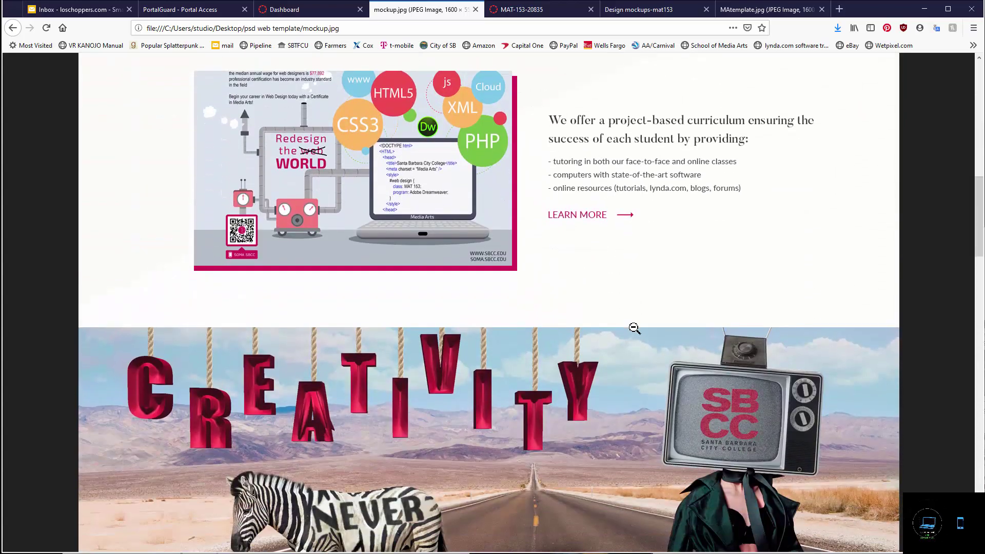
pyautogui.scroll(4, 635, 328)
pyautogui.scroll(-5, 635, 329)
pyautogui.scroll(-12, 635, 329)
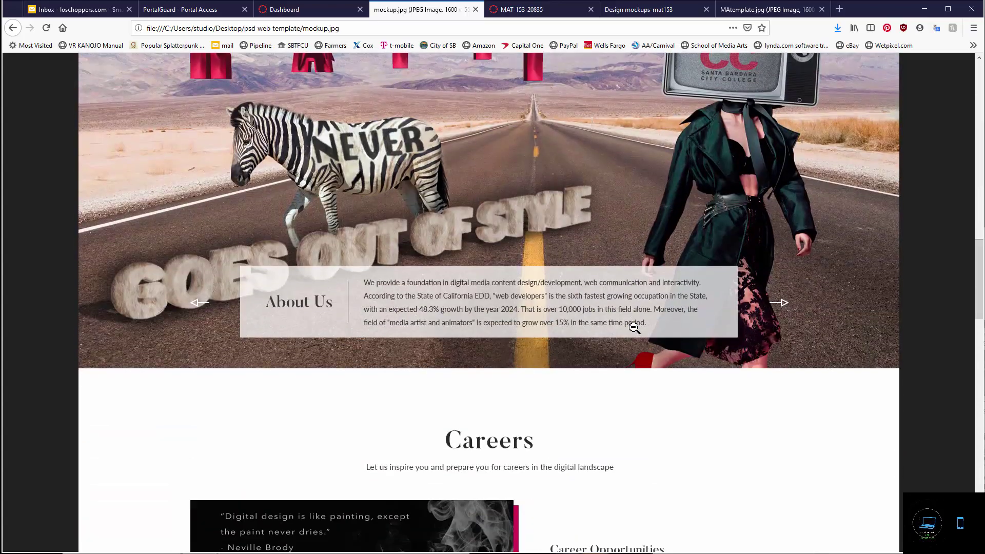
pyautogui.scroll(-8, 634, 328)
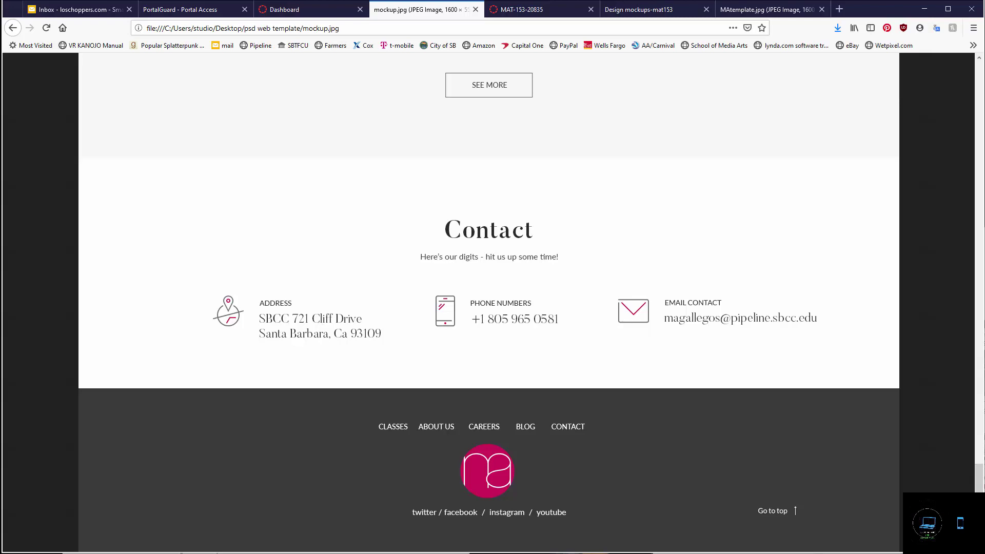
pyautogui.scroll(5, 751, 316)
pyautogui.scroll(10, 751, 316)
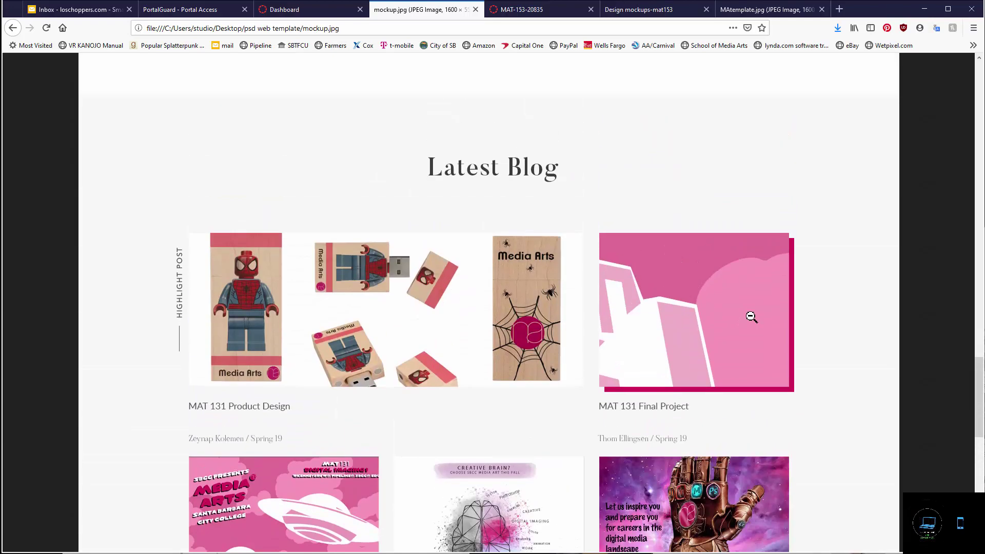
pyautogui.scroll(10, 748, 318)
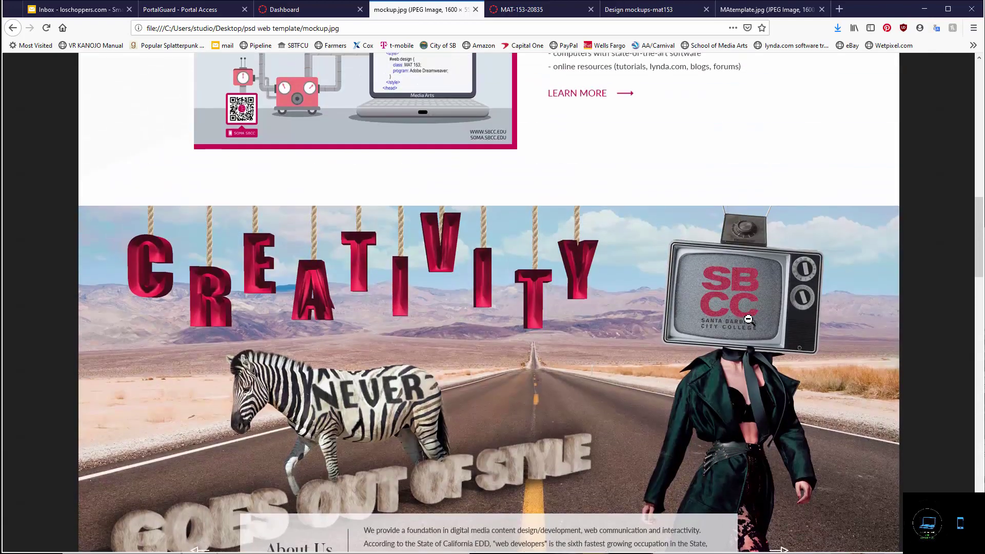
pyautogui.scroll(4, 749, 319)
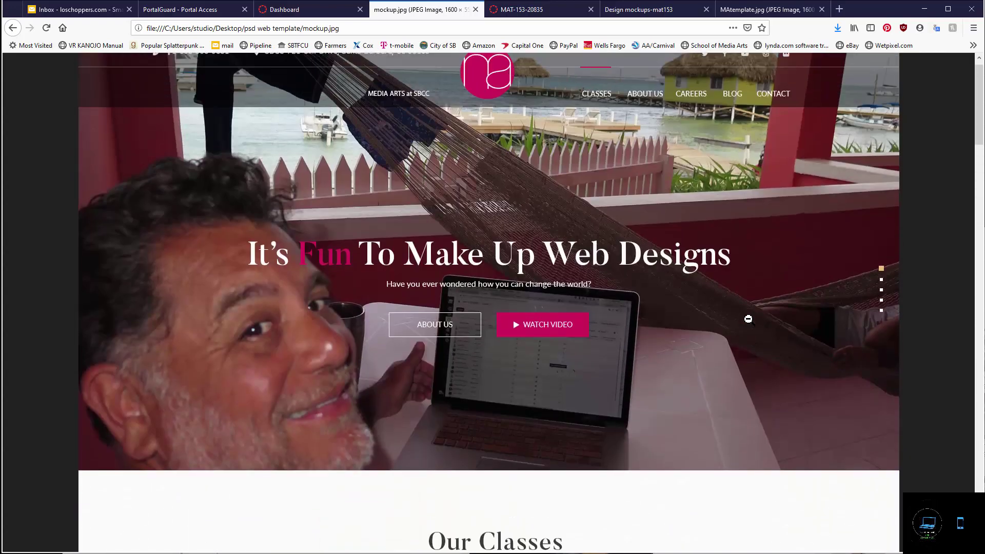
pyautogui.scroll(1, 748, 319)
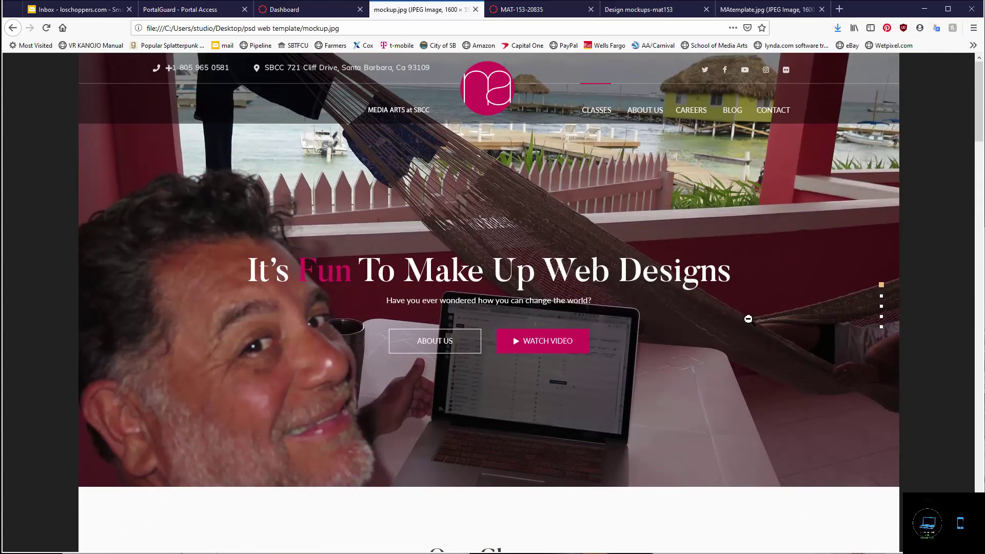
pyautogui.scroll(-2, 749, 319)
pyautogui.scroll(2, 748, 319)
pyautogui.scroll(-3, 748, 318)
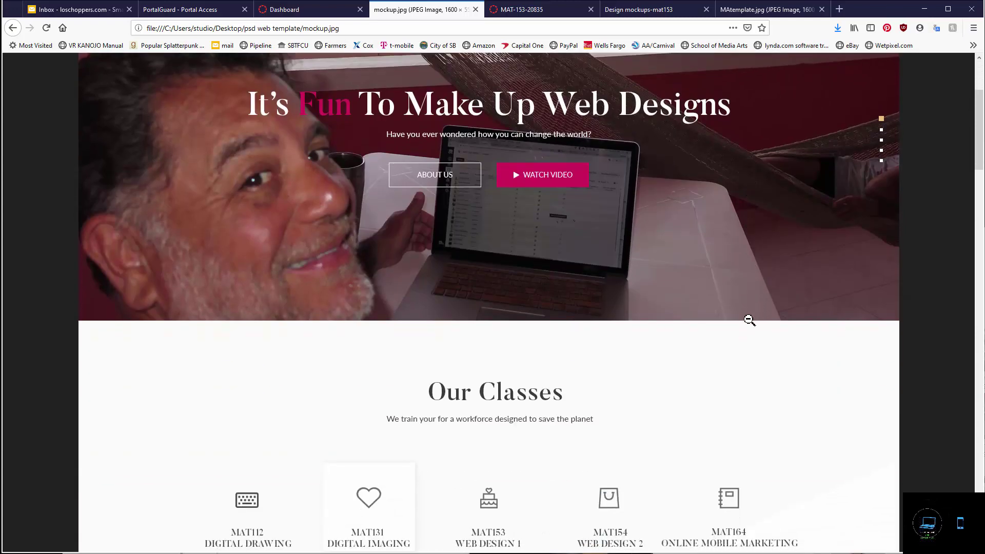
pyautogui.scroll(-4, 748, 319)
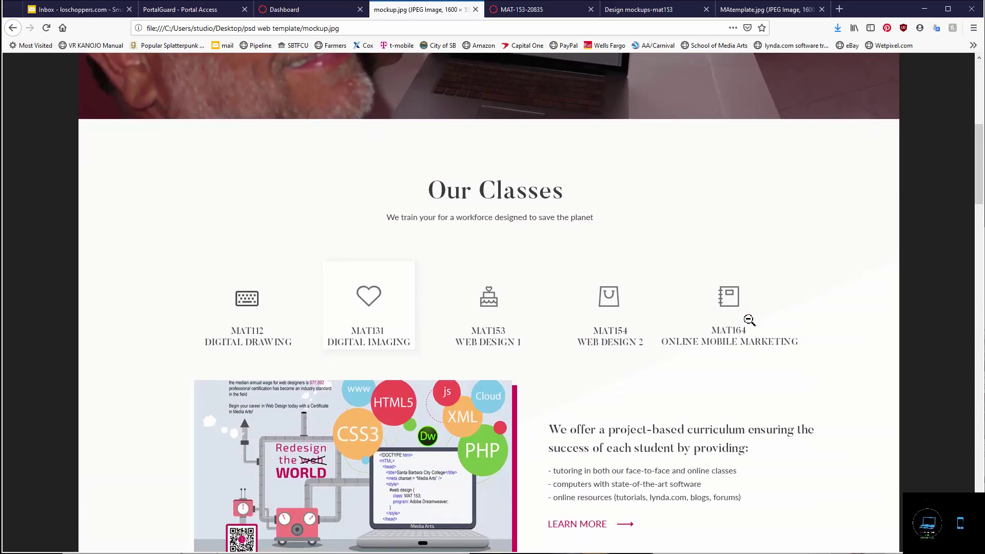
pyautogui.scroll(-2, 750, 321)
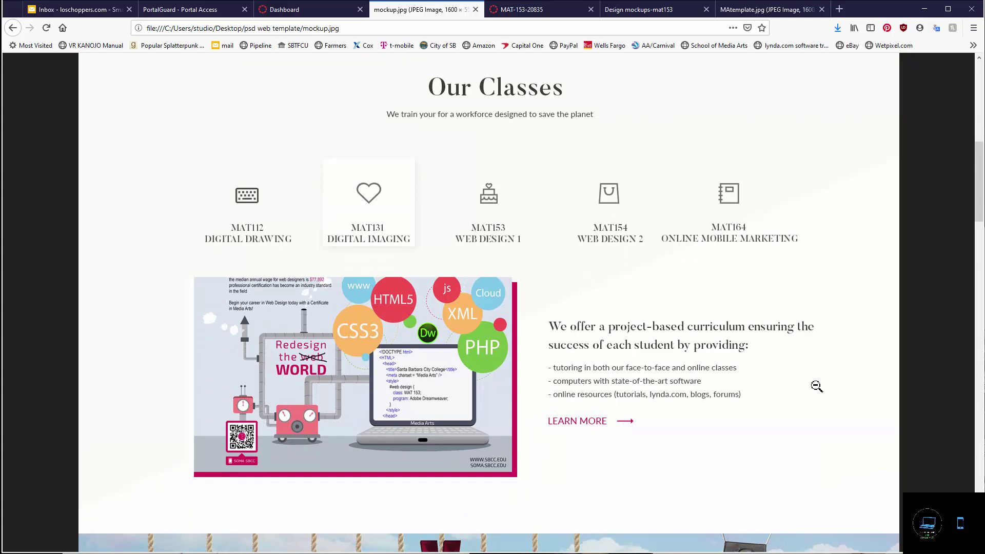
pyautogui.scroll(-3, 777, 394)
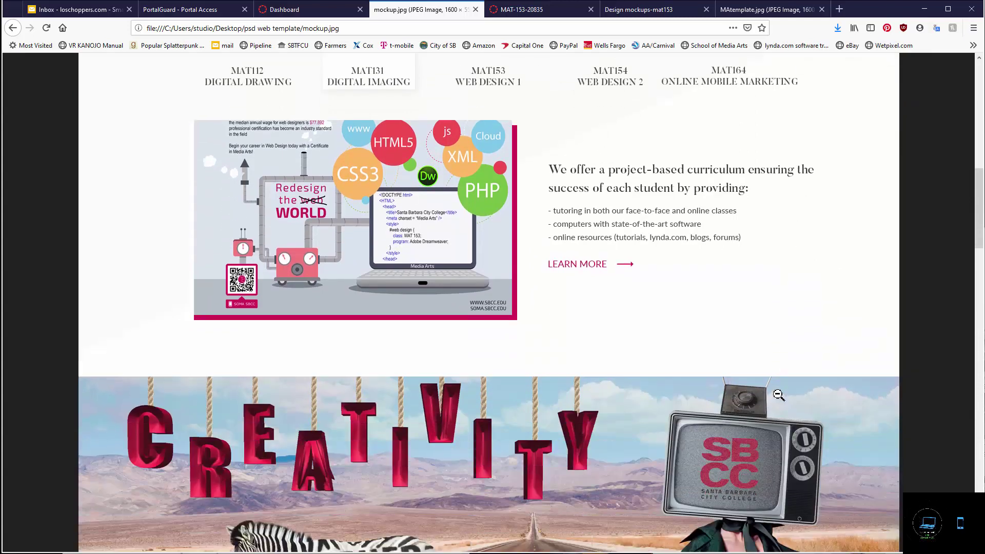
pyautogui.scroll(-9, 778, 395)
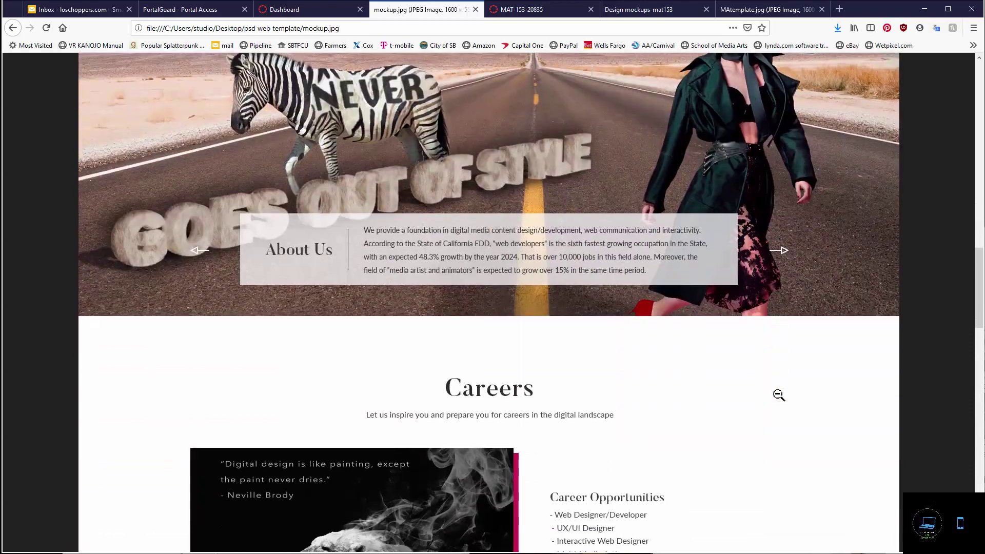
pyautogui.scroll(-11, 779, 395)
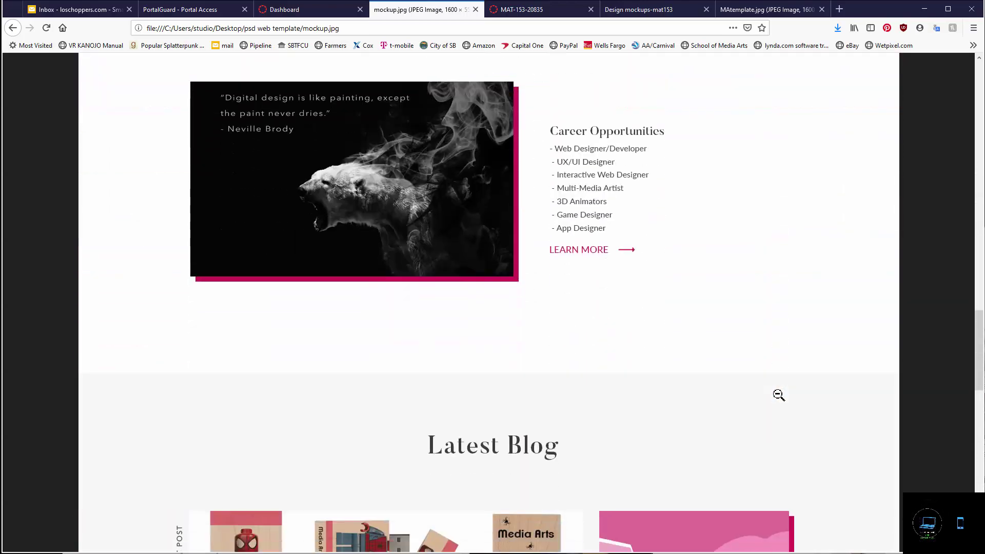
pyautogui.scroll(-13, 778, 394)
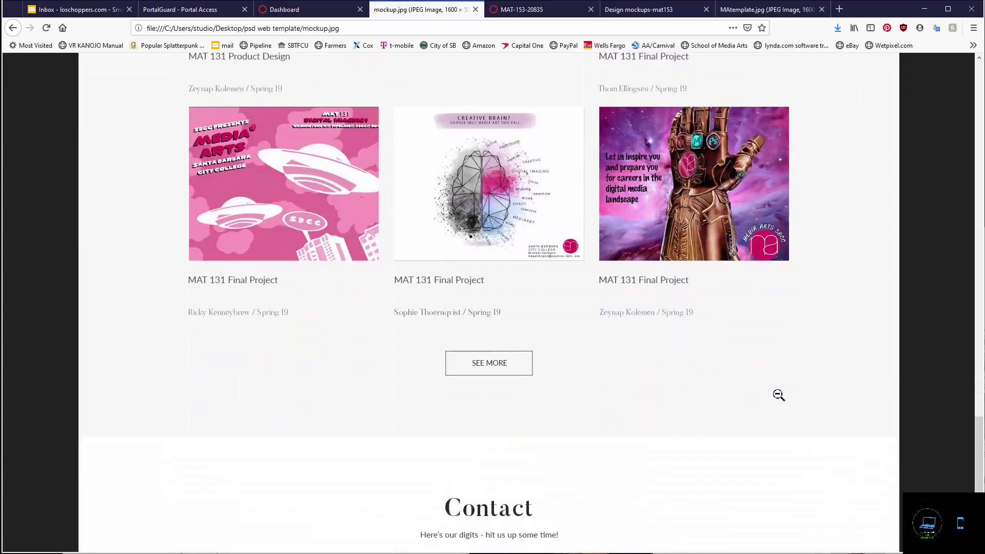
pyautogui.scroll(9, 838, 390)
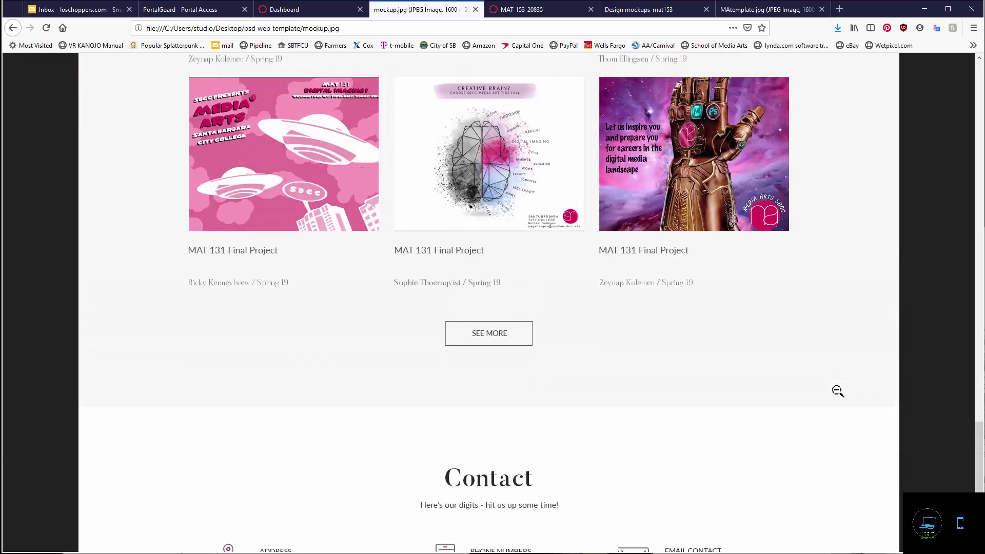
pyautogui.scroll(15, 838, 391)
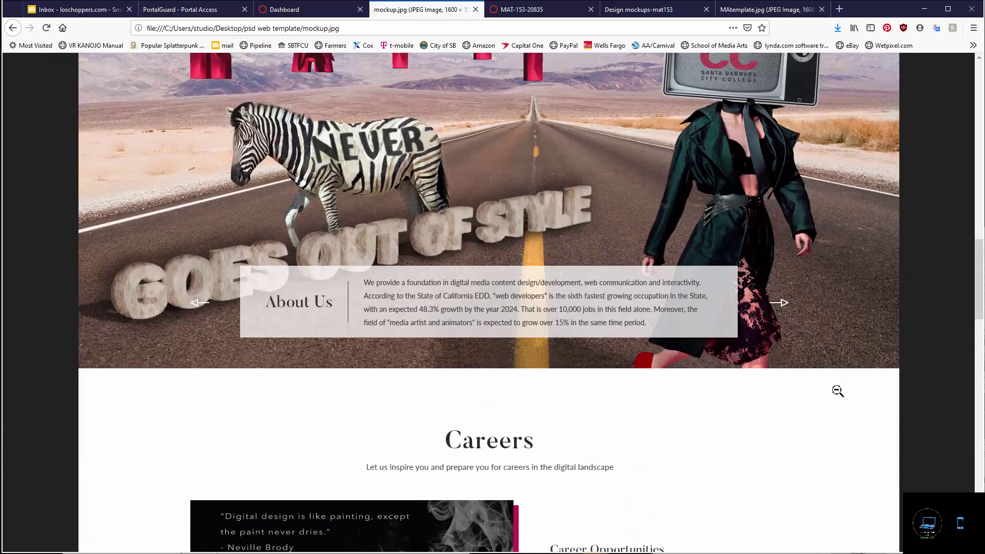
pyautogui.scroll(8, 838, 377)
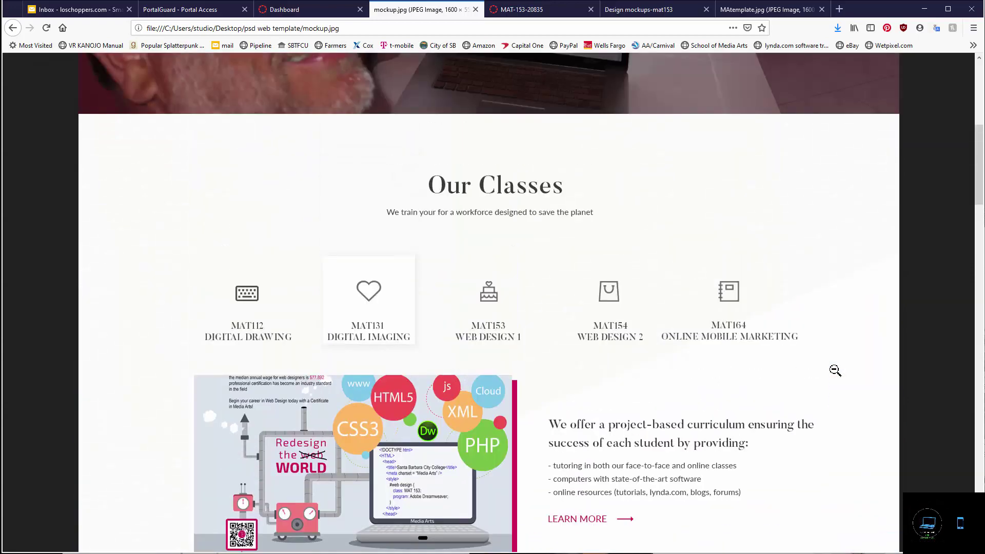
pyautogui.scroll(4, 835, 371)
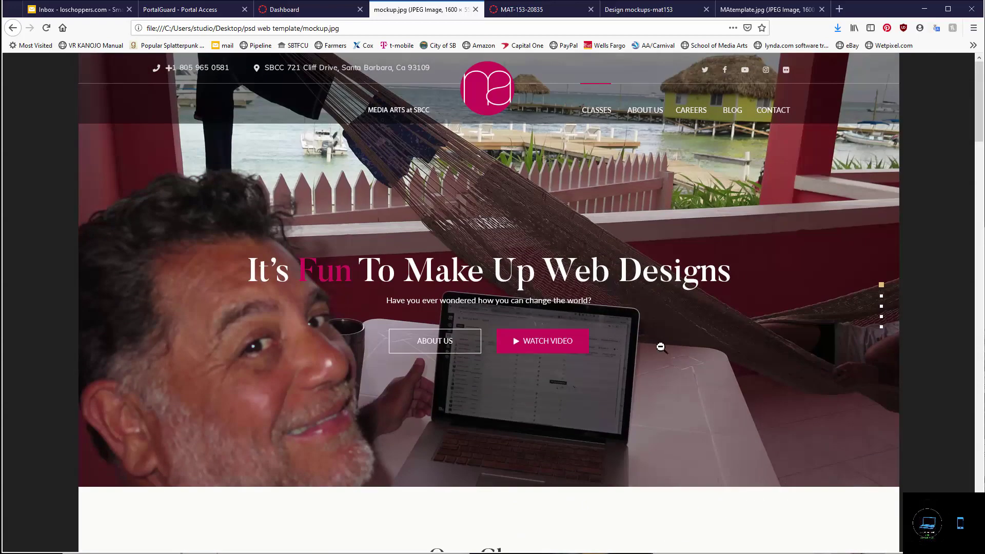